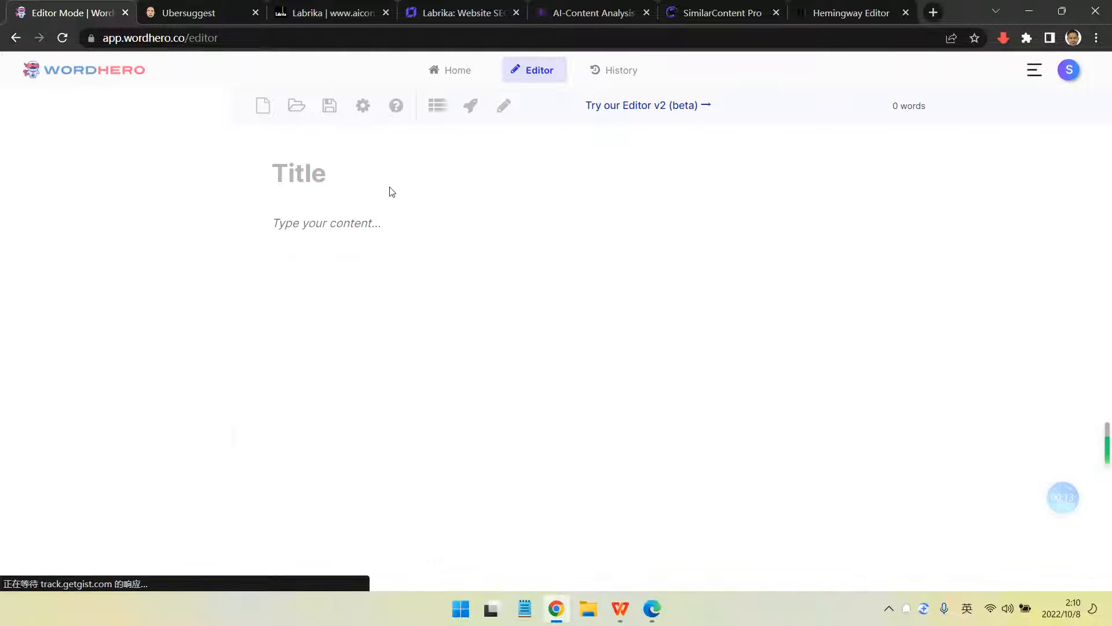
Open the Editor v2 (beta) version of the writing editor
{"action": "left_click", "coordinate": [331, 174]}
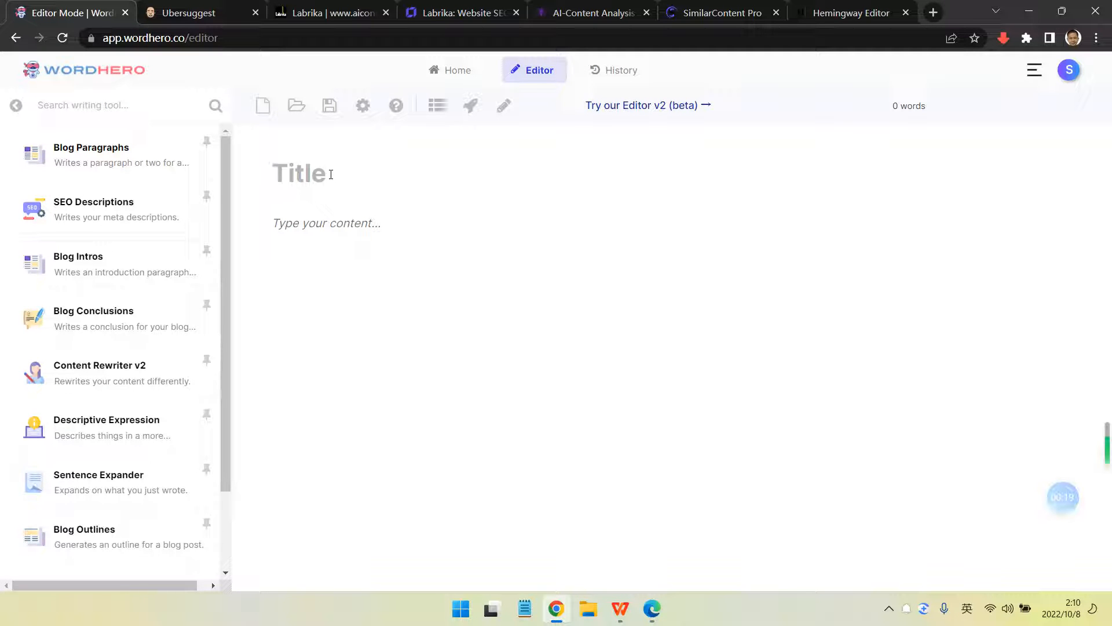
{"action": "left_click", "coordinate": [645, 109]}
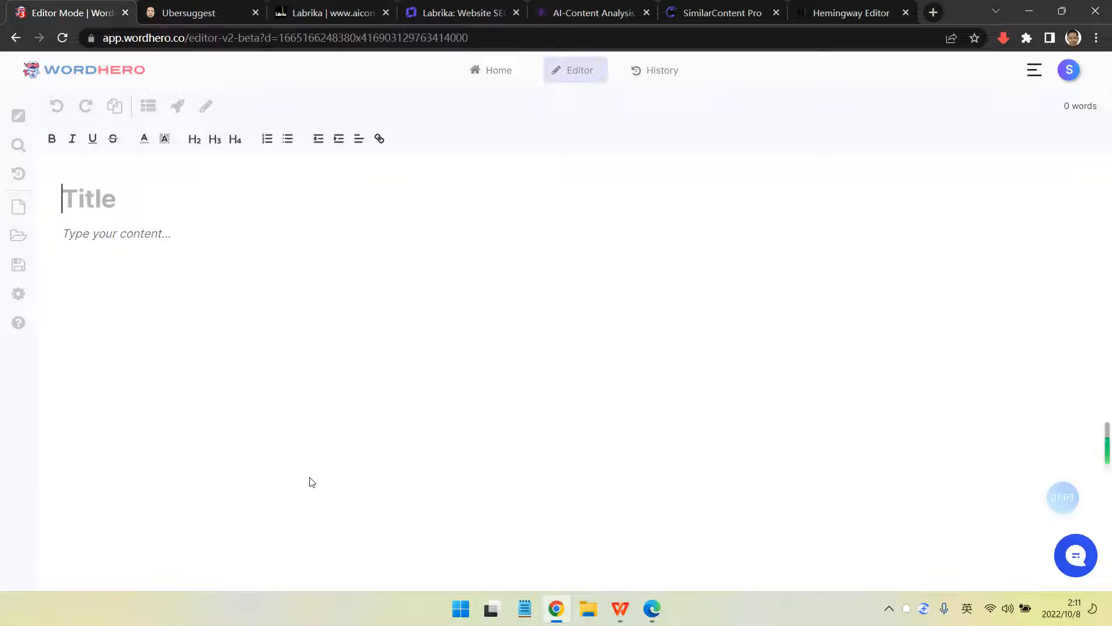
Switch to WPS Office and close the content optimization tools spreadsheet
{"action": "left_click", "coordinate": [622, 598]}
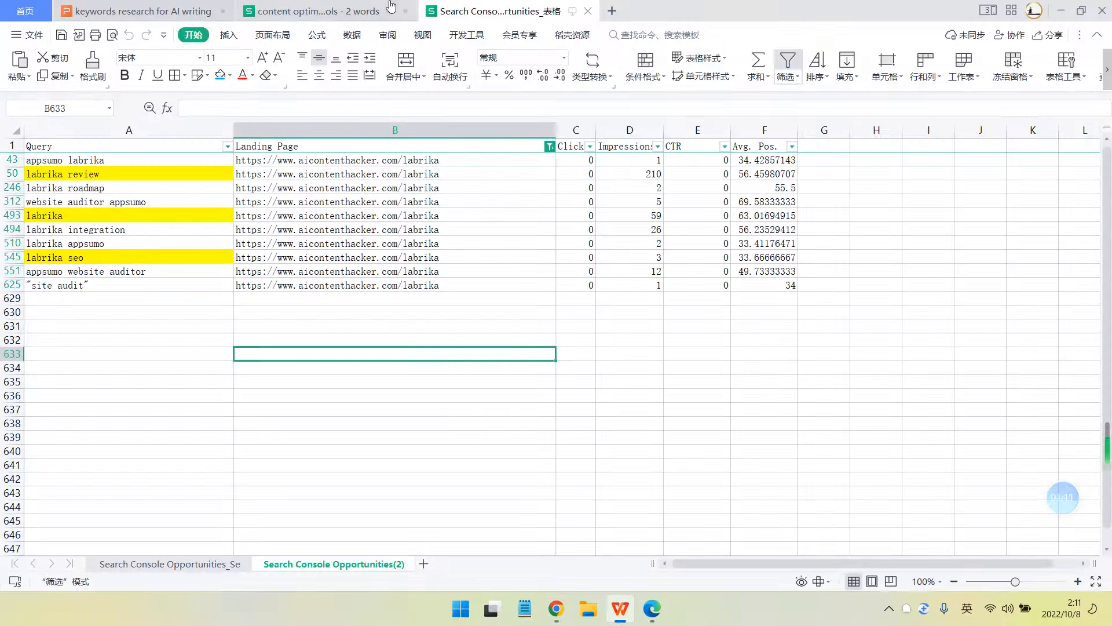
{"action": "left_click", "coordinate": [313, 11]}
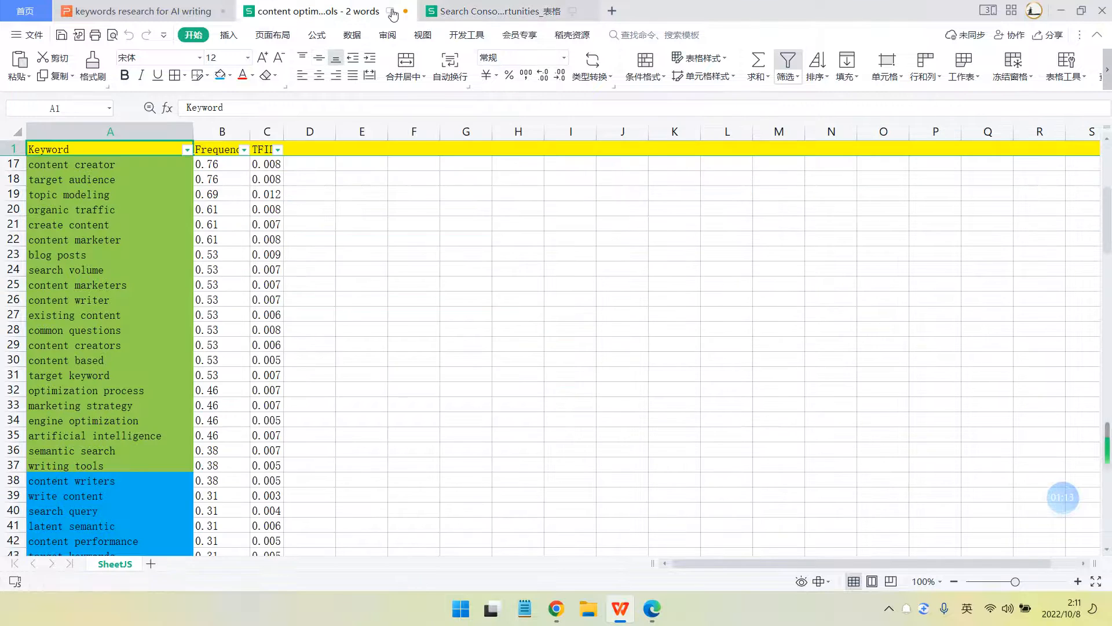
{"action": "left_click", "coordinate": [393, 13]}
{"action": "left_click", "coordinate": [513, 315]}
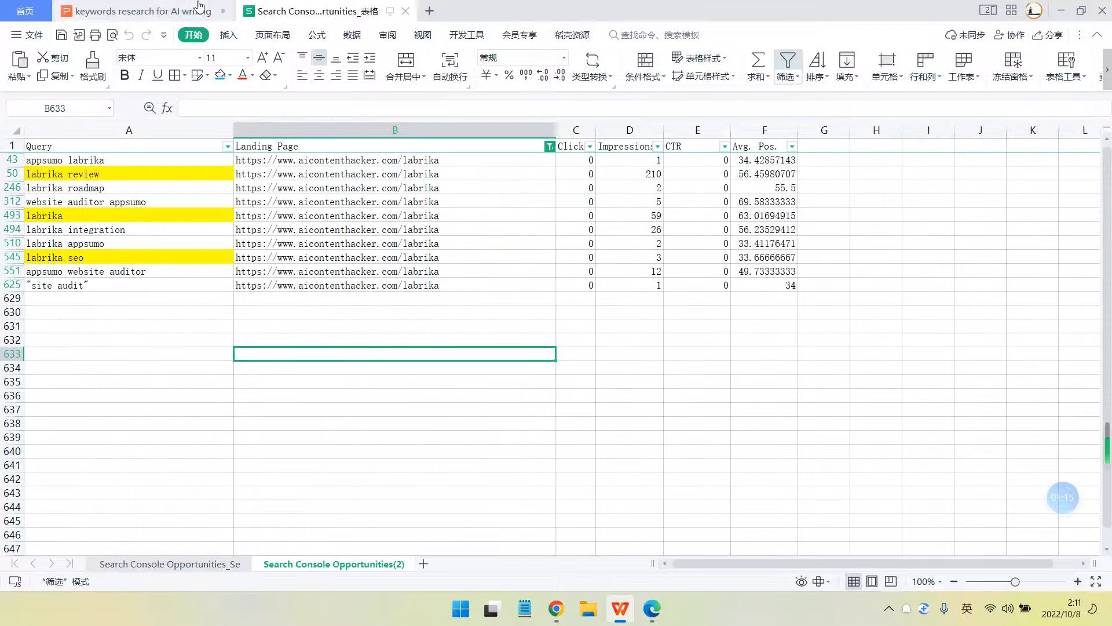
View the opening slide of the keywords research for AI writing presentation, and return to the WordHero editor in Chrome
{"action": "left_click", "coordinate": [199, 9]}
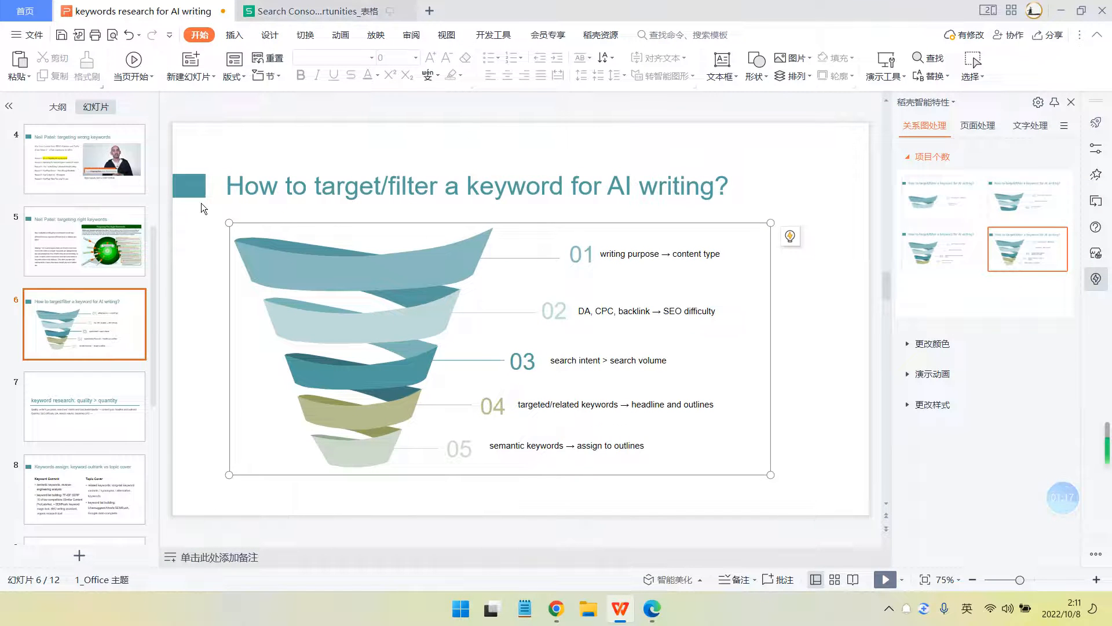
{"action": "scroll", "coordinate": [201, 202], "scroll_direction": "up", "scroll_amount": 1}
{"action": "scroll", "coordinate": [69, 206], "scroll_direction": "up", "scroll_amount": 3}
{"action": "left_click", "coordinate": [103, 139]}
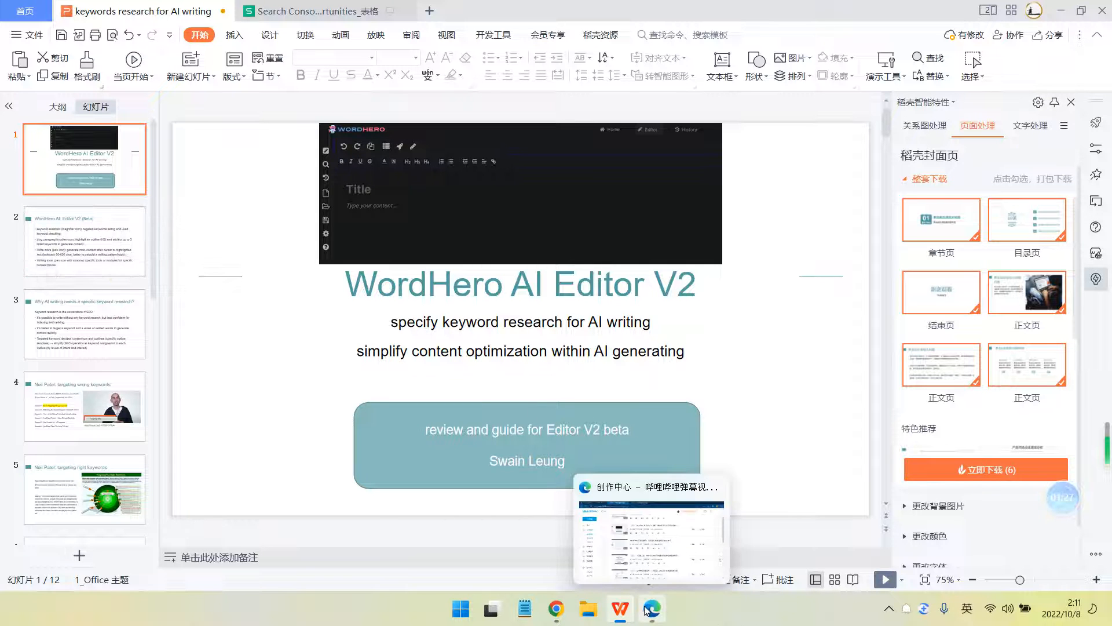
{"action": "left_click", "coordinate": [556, 609]}
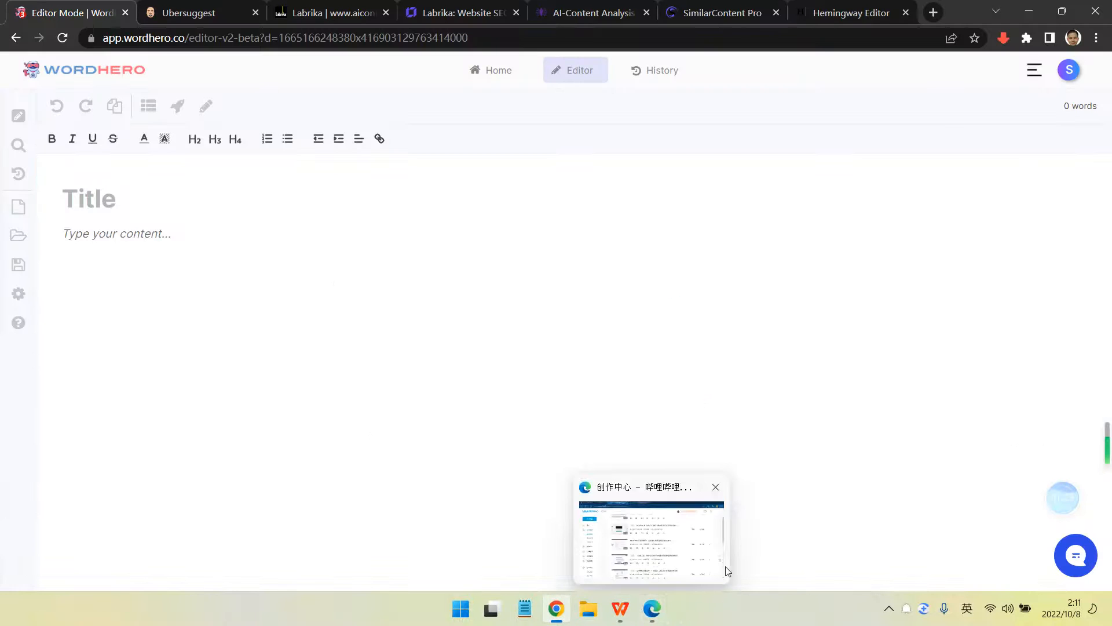
{"action": "left_click", "coordinate": [118, 193]}
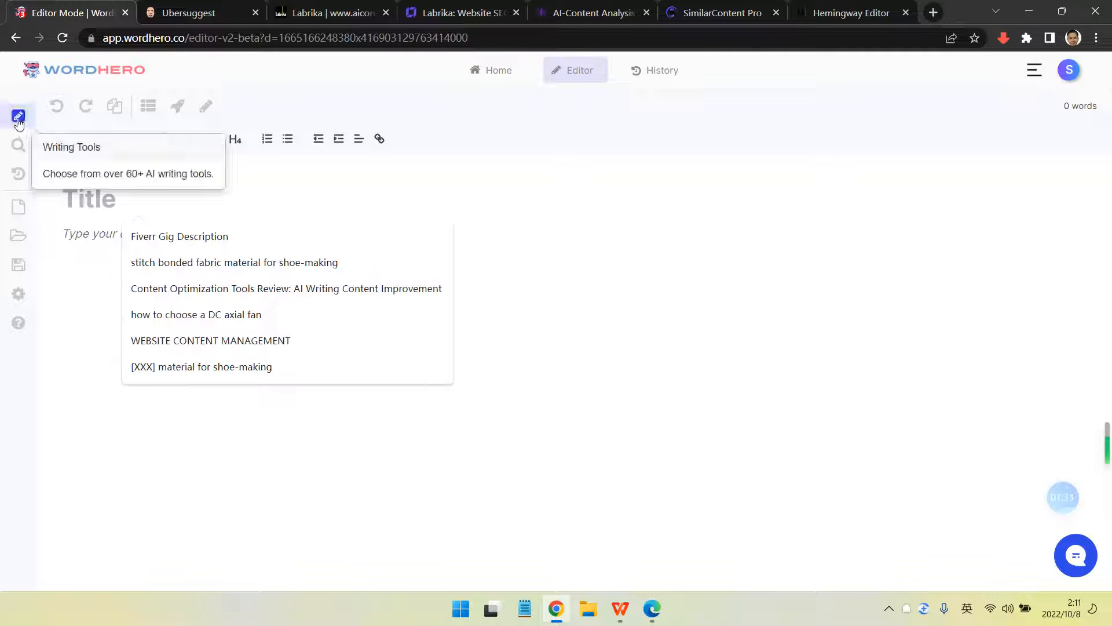
{"action": "left_click", "coordinate": [327, 83]}
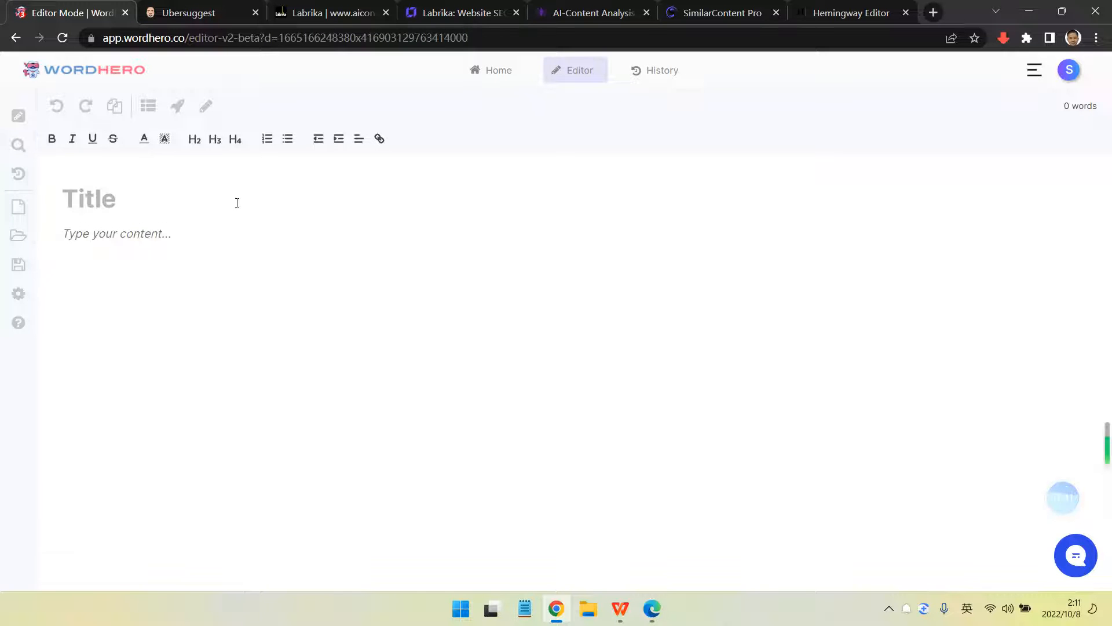
{"action": "left_click", "coordinate": [118, 192]}
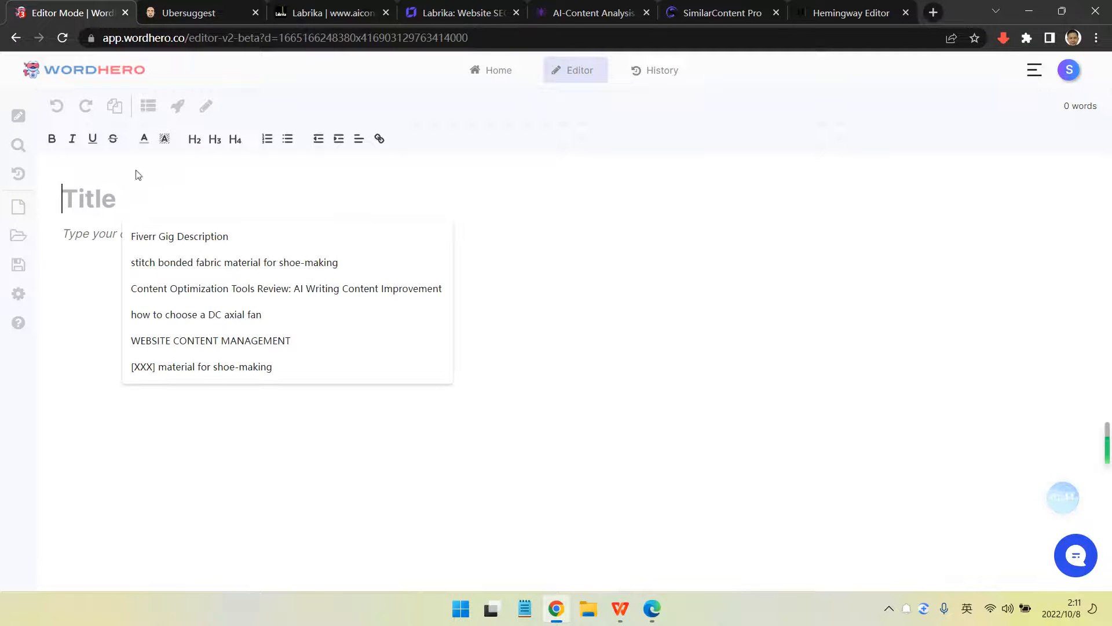
{"action": "left_click", "coordinate": [573, 231]}
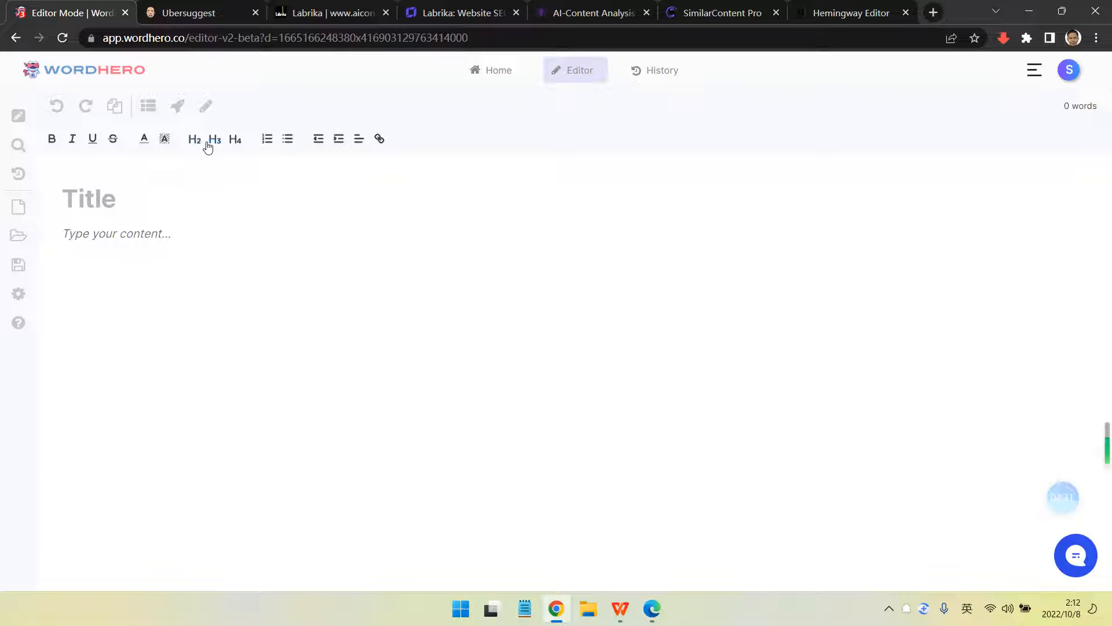
{"action": "left_click", "coordinate": [84, 237]}
{"action": "left_click", "coordinate": [113, 182]}
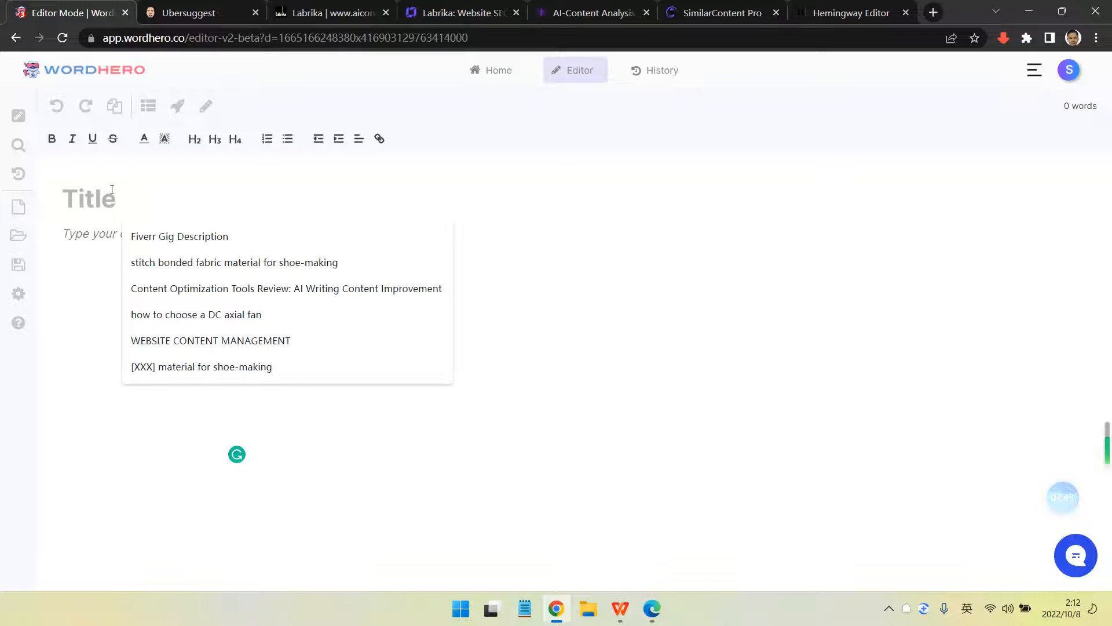
{"action": "left_click", "coordinate": [729, 177]}
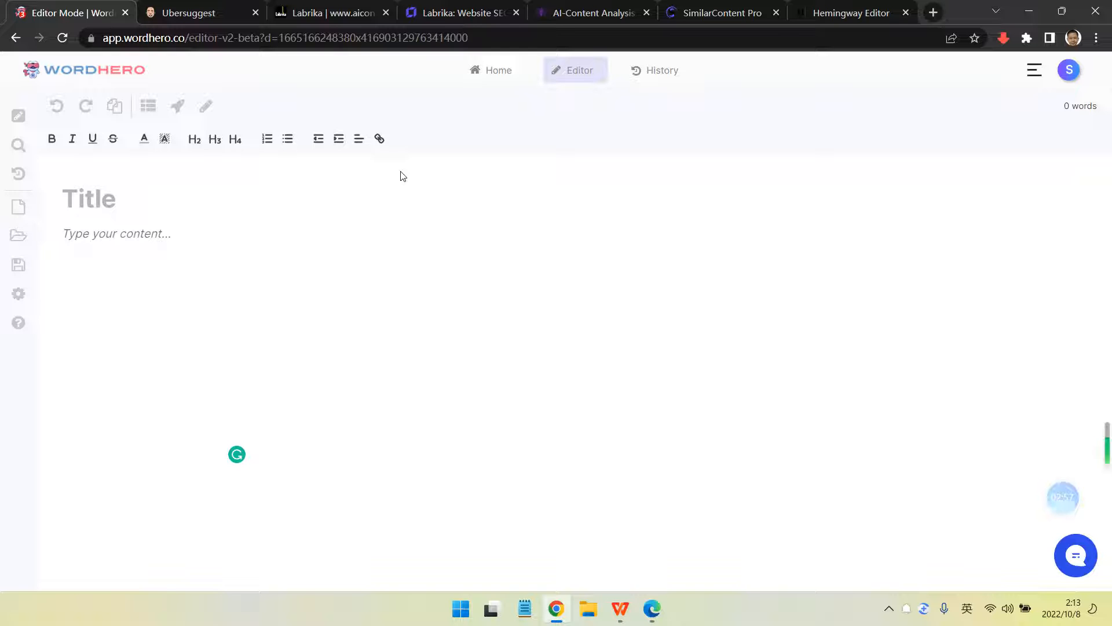
Show the list of AI writing tools and write "modules tools" in the document body
{"action": "left_click", "coordinate": [23, 118]}
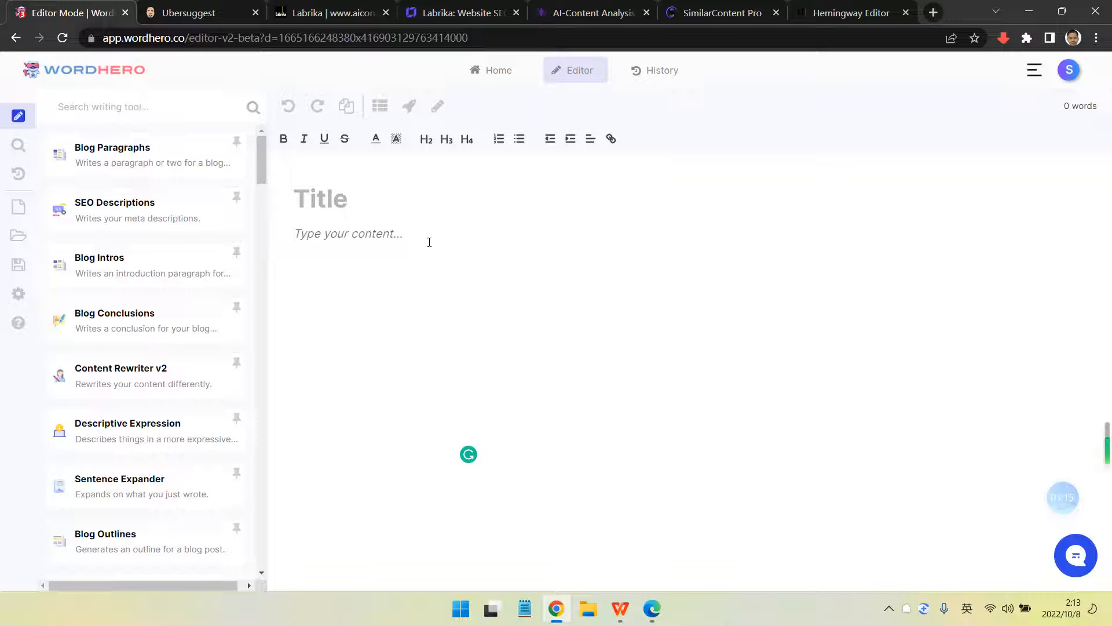
{"action": "type", "text": "modules"}
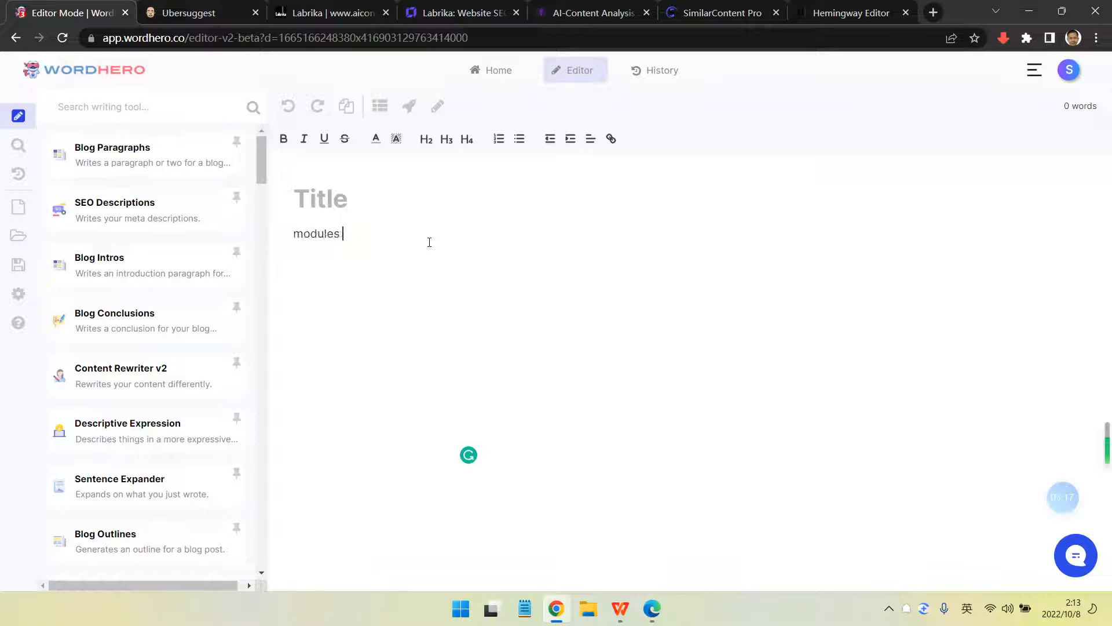
{"action": "type", "text": " tools"}
{"action": "left_click", "coordinate": [426, 210]}
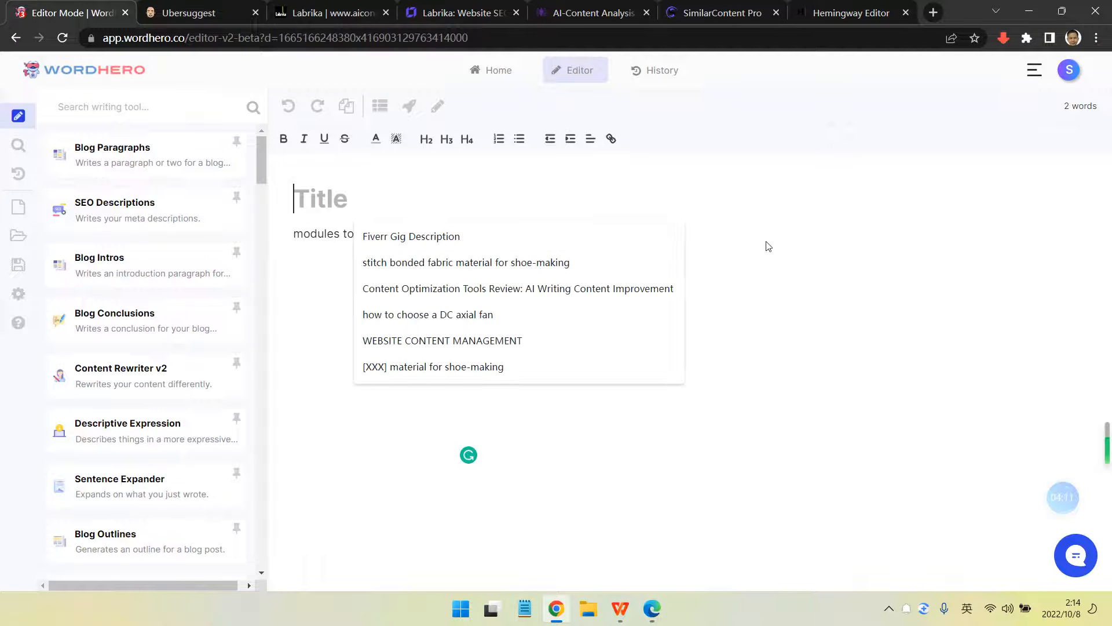
{"action": "left_click", "coordinate": [432, 248]}
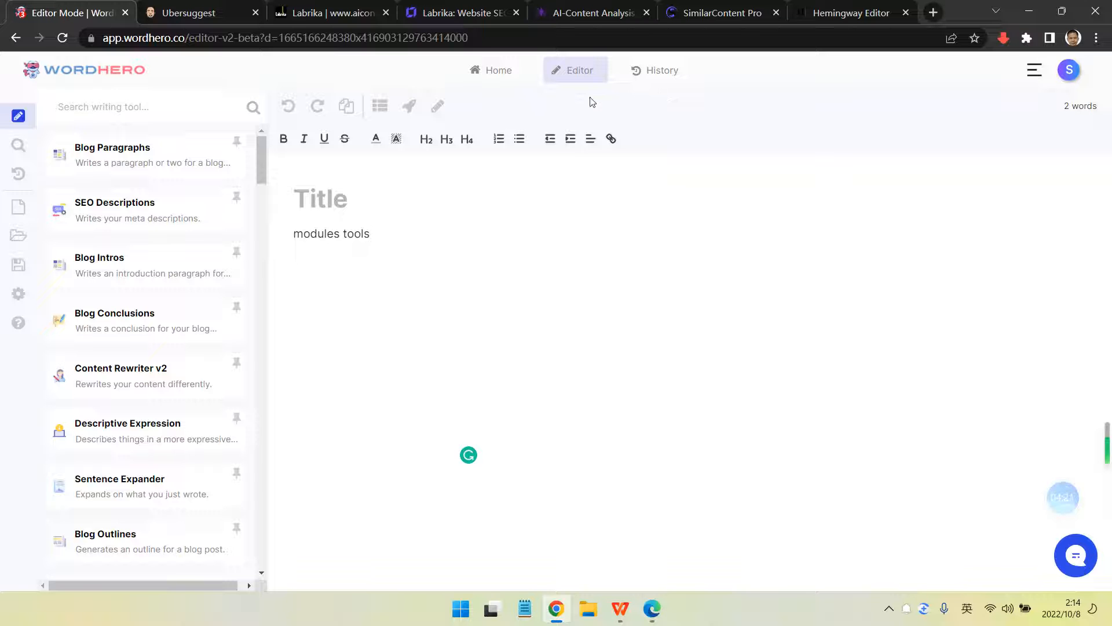
Go to the WordHero home page and start a blank document in Editor v2 (beta) again
{"action": "left_click", "coordinate": [496, 70]}
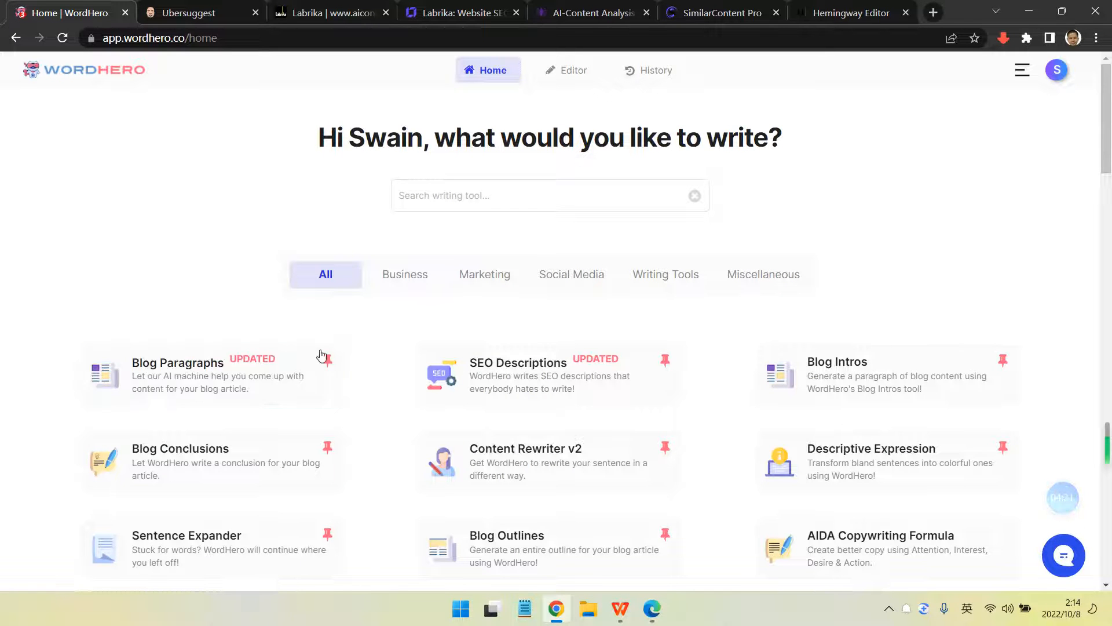
{"action": "left_click", "coordinate": [574, 70]}
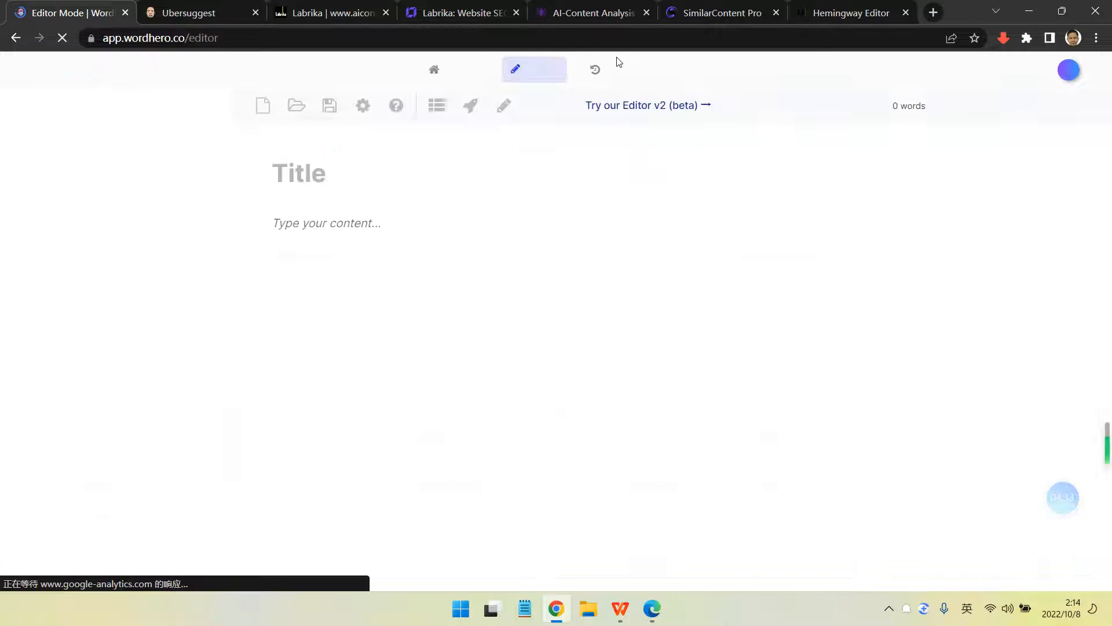
{"action": "left_click", "coordinate": [605, 107]}
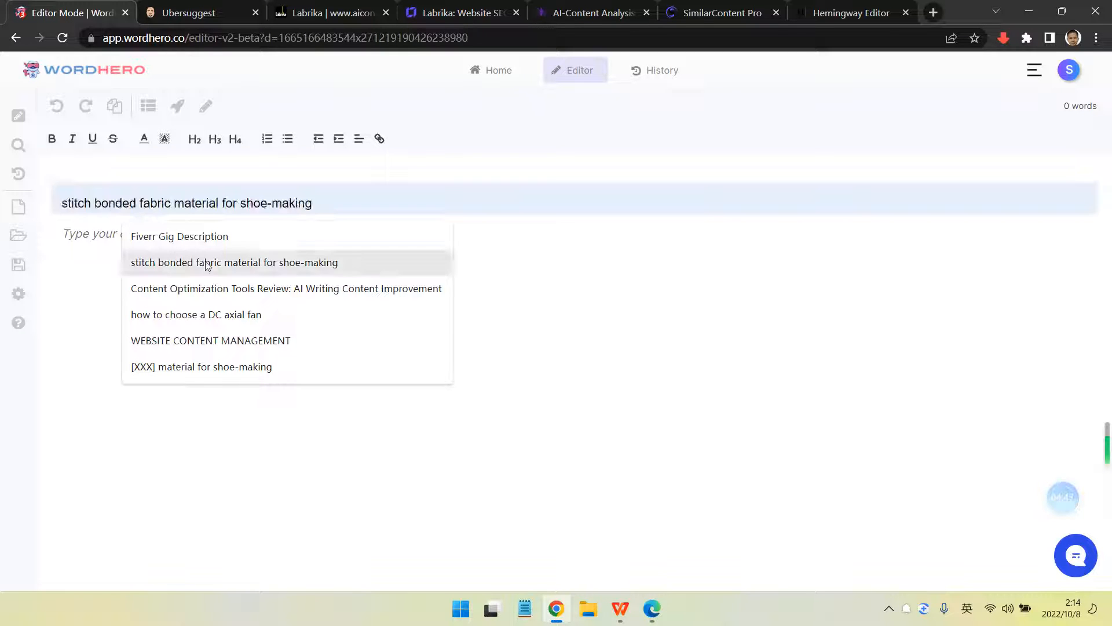
Show the list of AI writing tools beside the blank document and look at the Keyword Assistant
{"action": "left_click", "coordinate": [70, 234]}
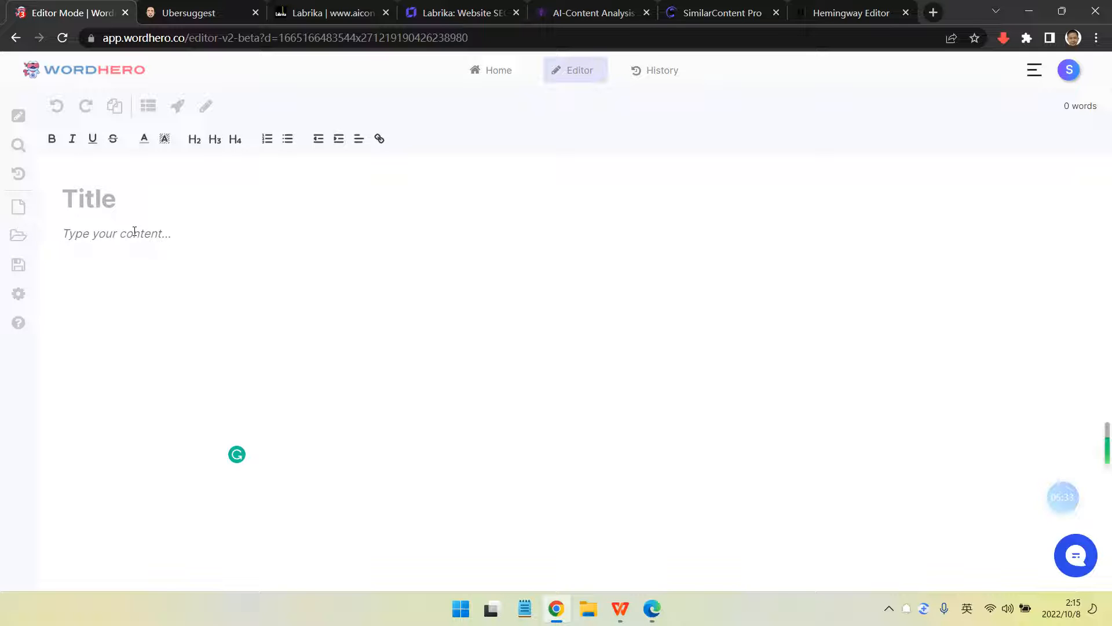
{"action": "left_click", "coordinate": [18, 116]}
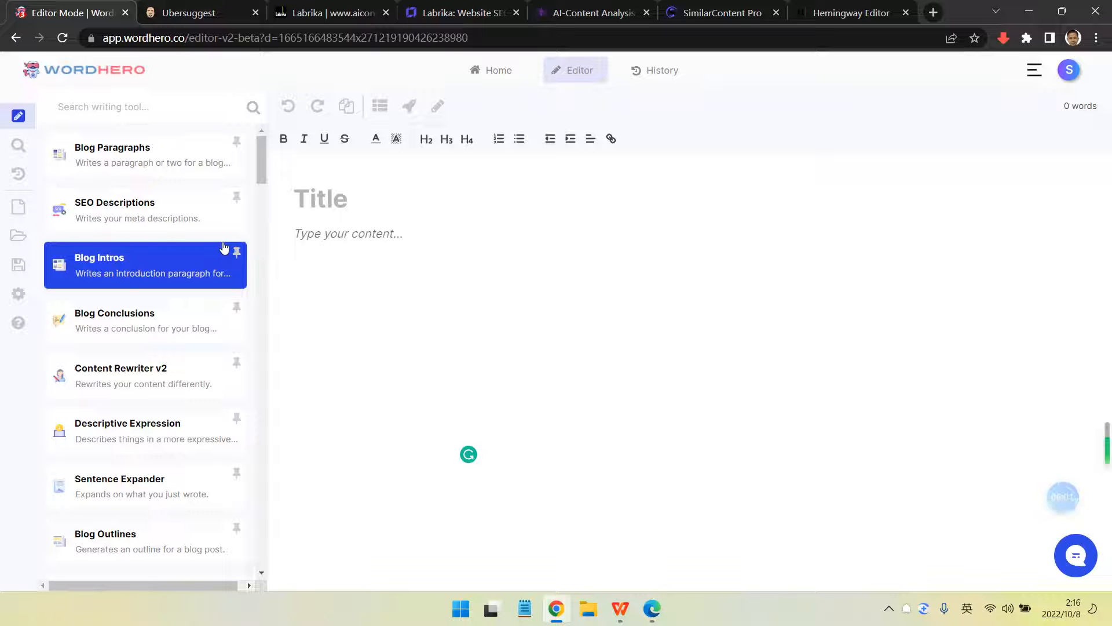
{"action": "left_click", "coordinate": [399, 236]}
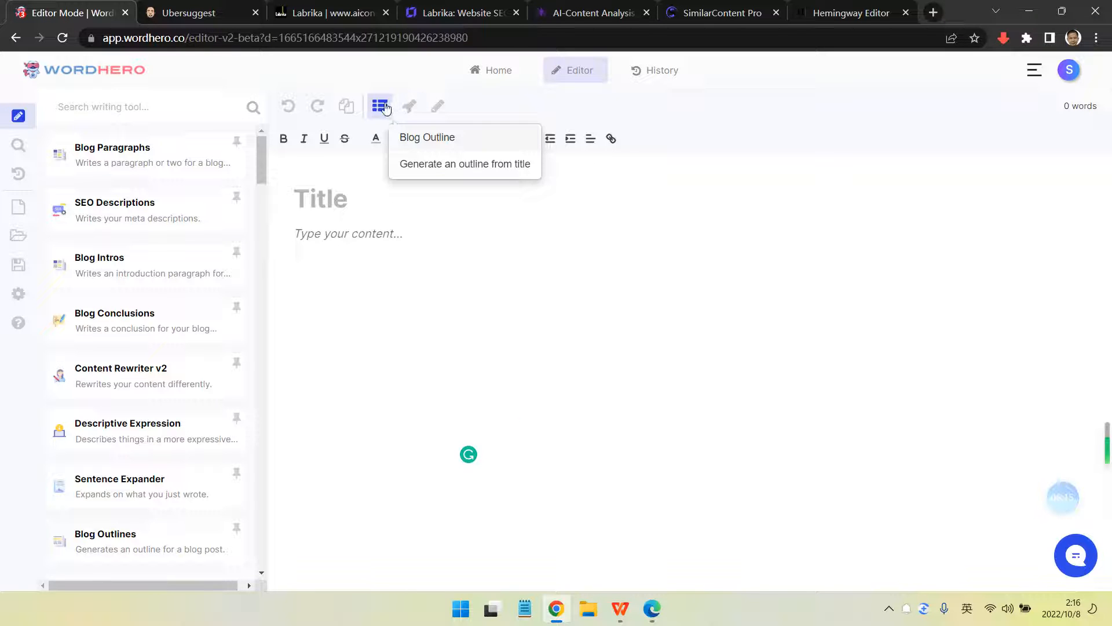
{"action": "left_click", "coordinate": [18, 145]}
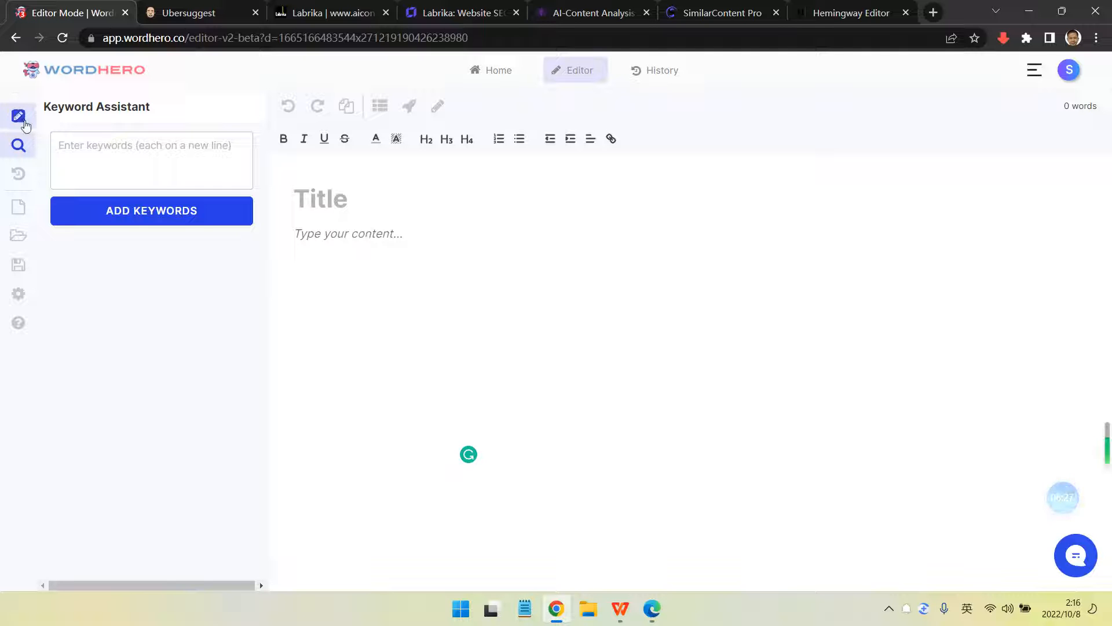
Open the Blog Paragraphs writing tool and examine its Keywords field and the field's character limit
{"action": "left_click", "coordinate": [30, 116]}
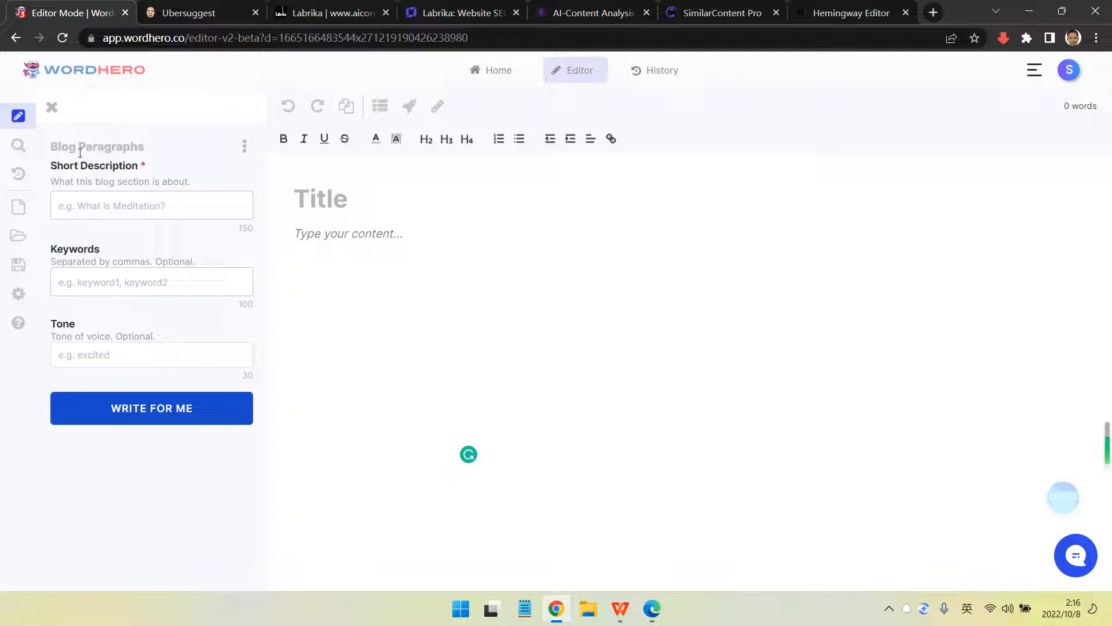
{"action": "left_click", "coordinate": [93, 282]}
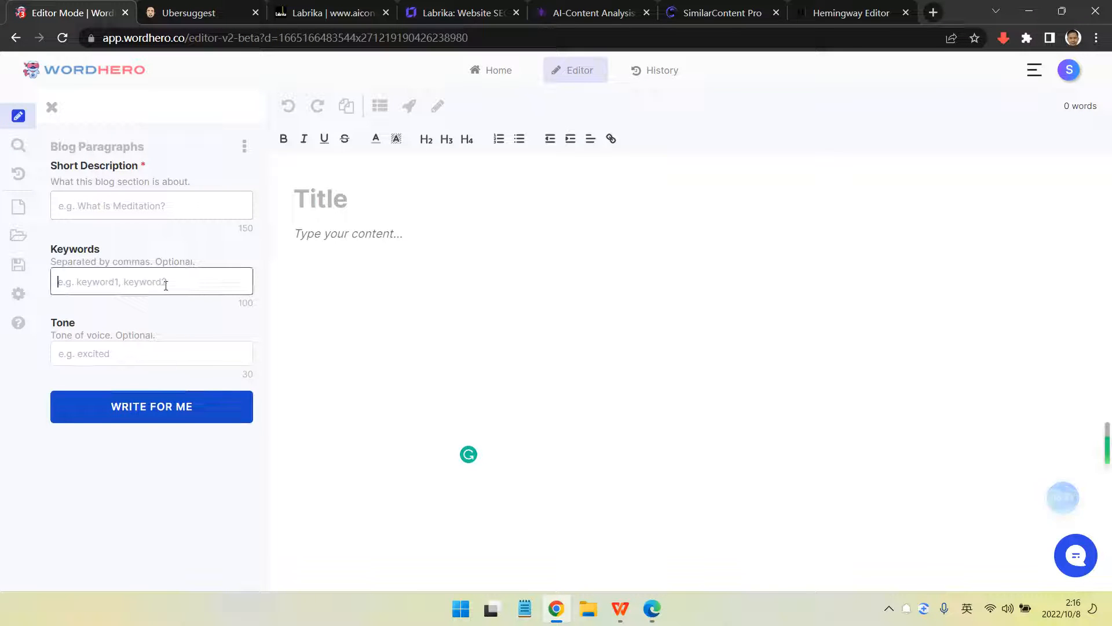
{"action": "double_click", "coordinate": [245, 304]}
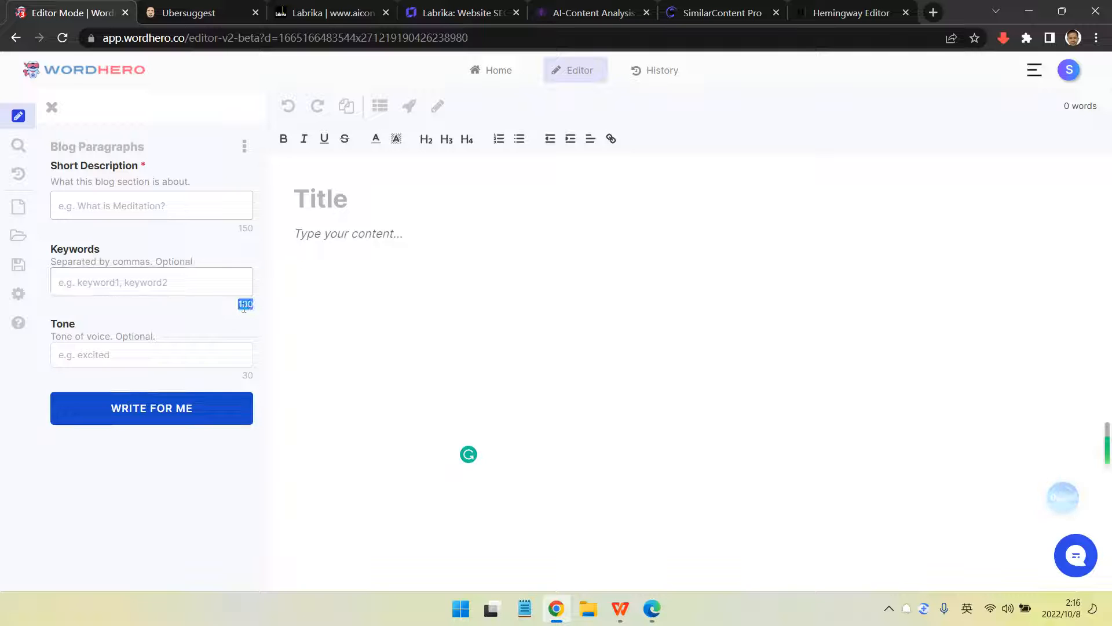
{"action": "left_click", "coordinate": [243, 308]}
{"action": "double_click", "coordinate": [243, 304]}
{"action": "left_click", "coordinate": [246, 308]}
{"action": "double_click", "coordinate": [245, 304]}
{"action": "left_click", "coordinate": [249, 308]}
{"action": "left_click_drag", "start_coordinate": [237, 306], "coordinate": [259, 303]}
{"action": "left_click", "coordinate": [146, 279]}
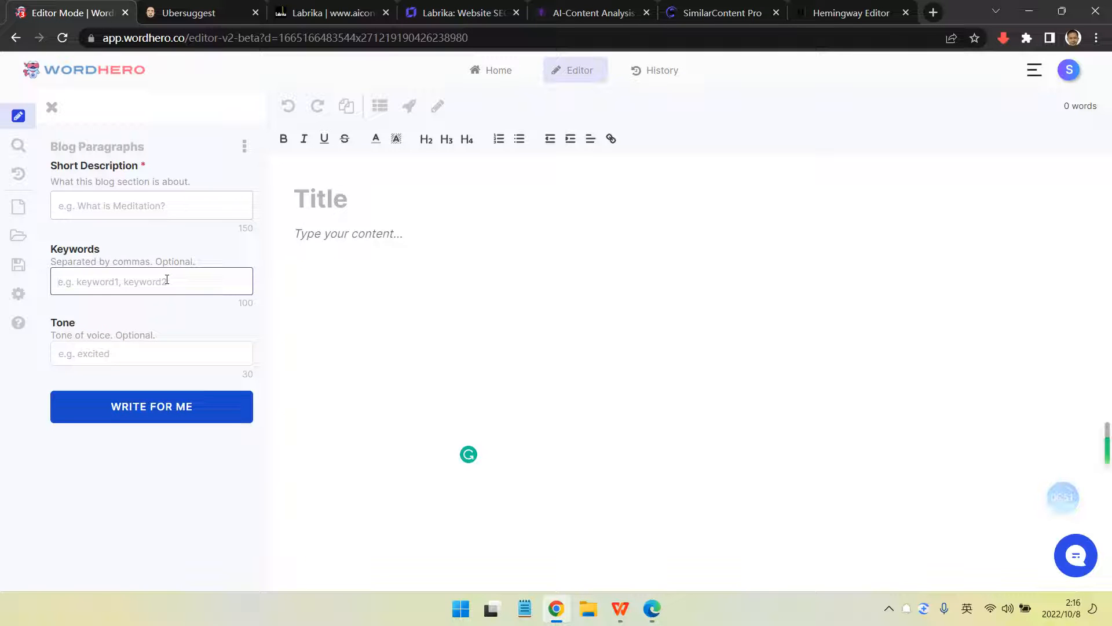
{"action": "left_click", "coordinate": [167, 280]}
{"action": "left_click", "coordinate": [174, 306]}
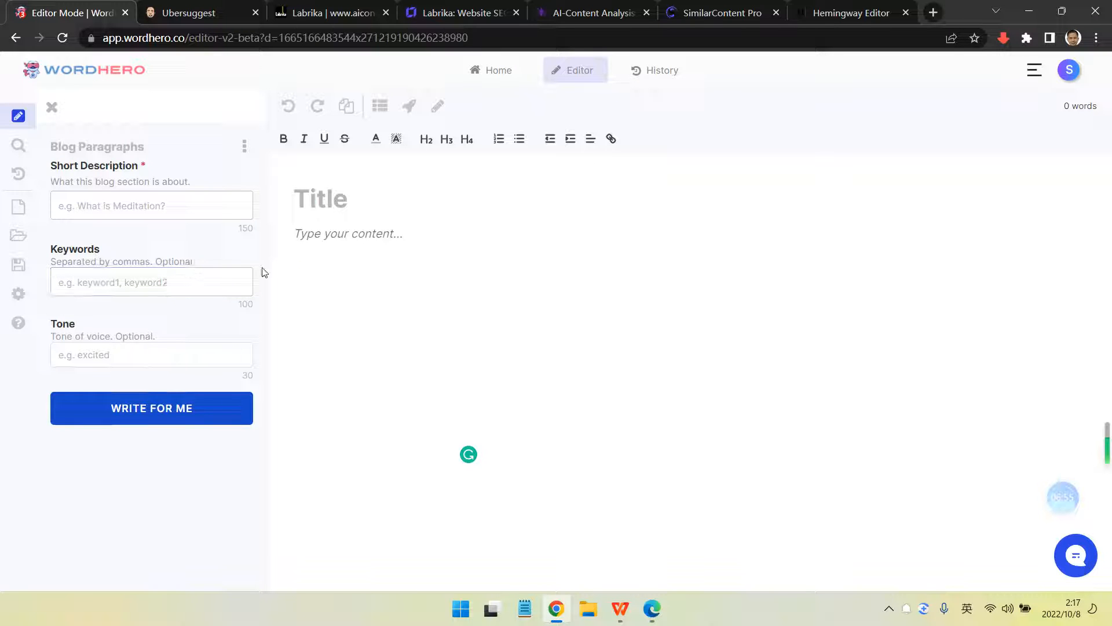
Examine the Tone field's suggestions in Blog Paragraphs and return to the list of writing tools
{"action": "left_click", "coordinate": [143, 352]}
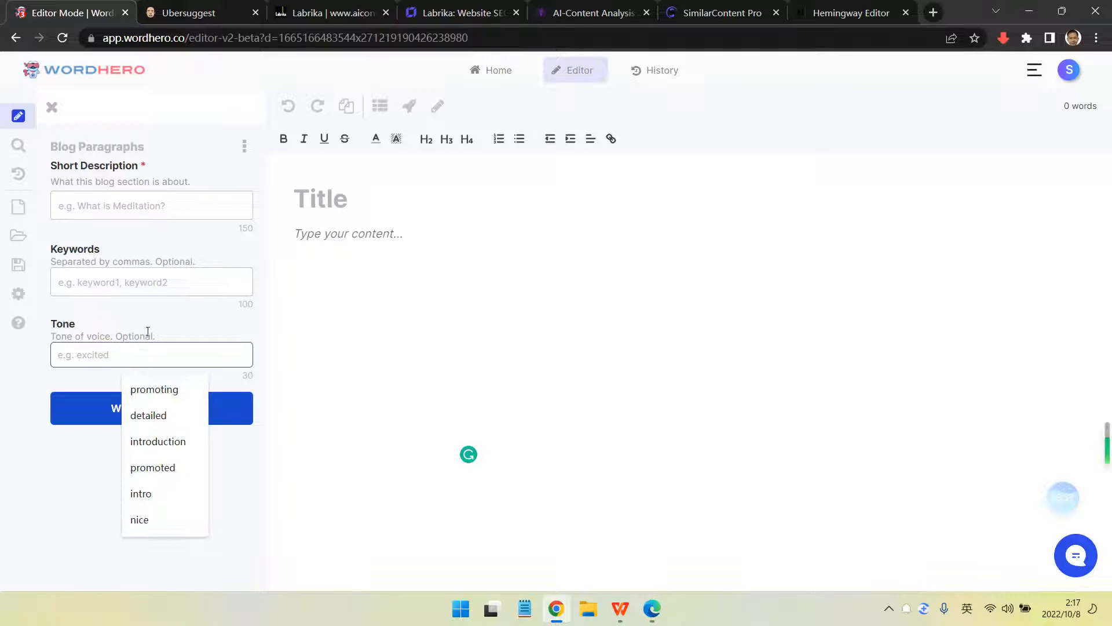
{"action": "left_click", "coordinate": [148, 331]}
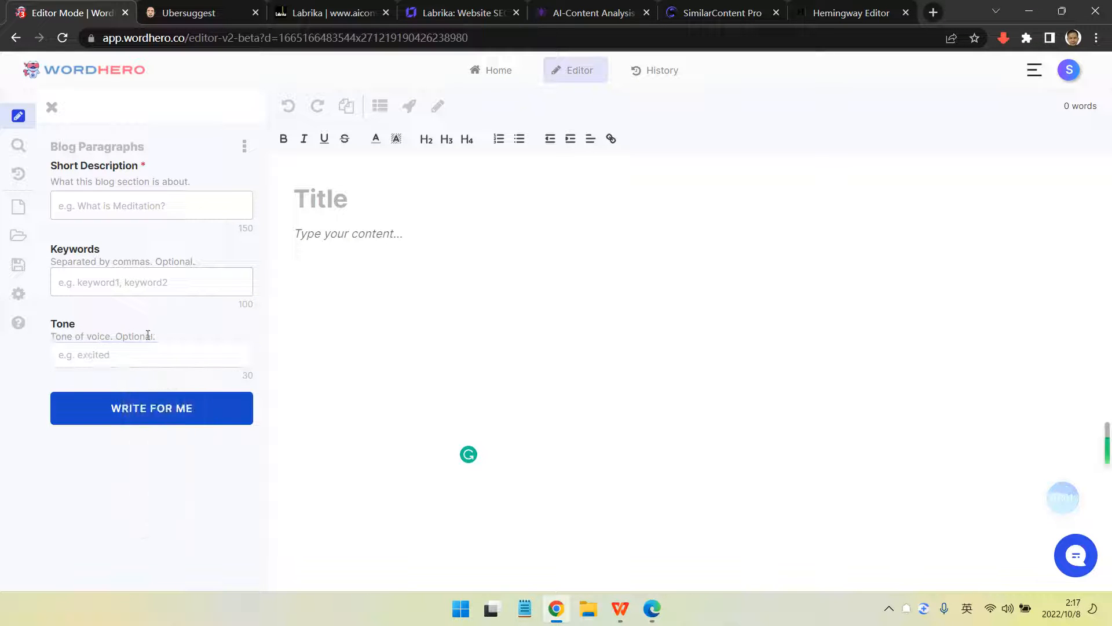
{"action": "left_click", "coordinate": [133, 353]}
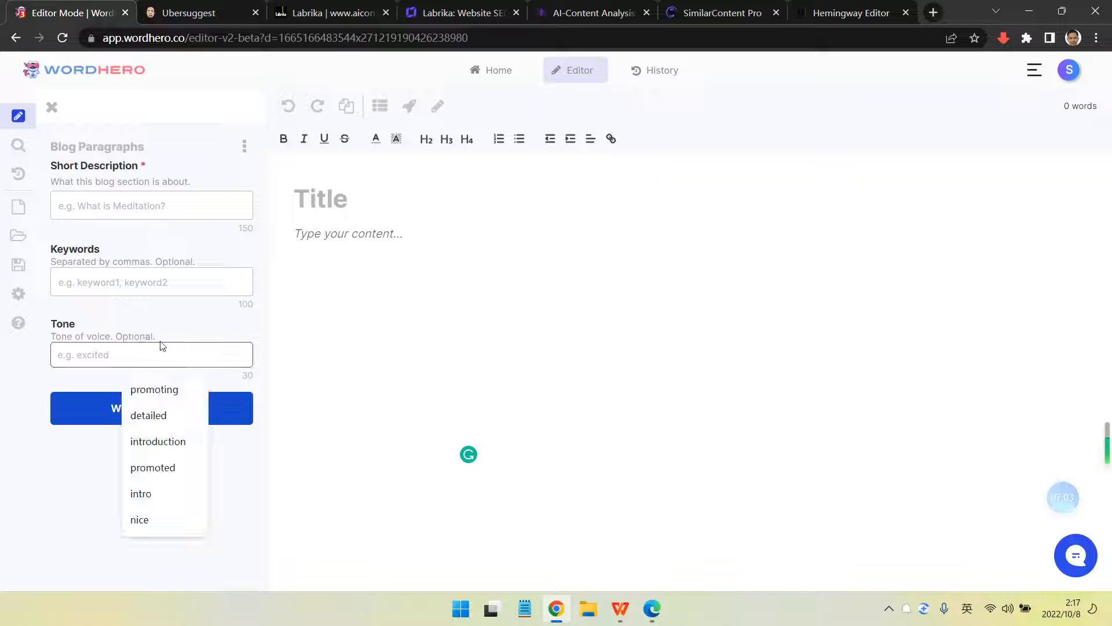
{"action": "left_click", "coordinate": [222, 324]}
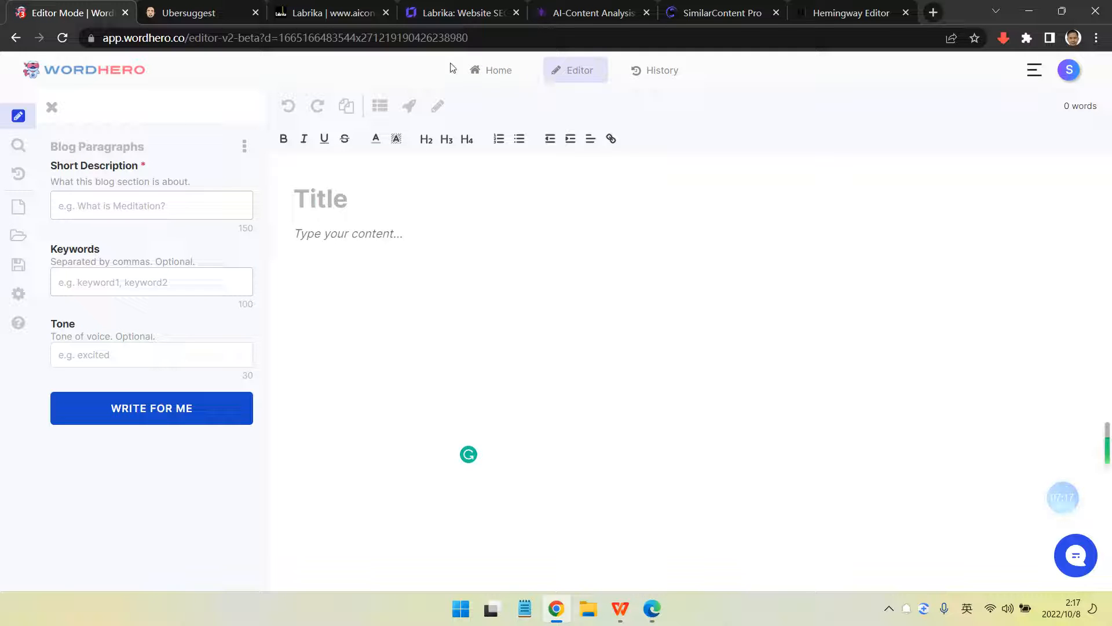
{"action": "left_click", "coordinate": [51, 107]}
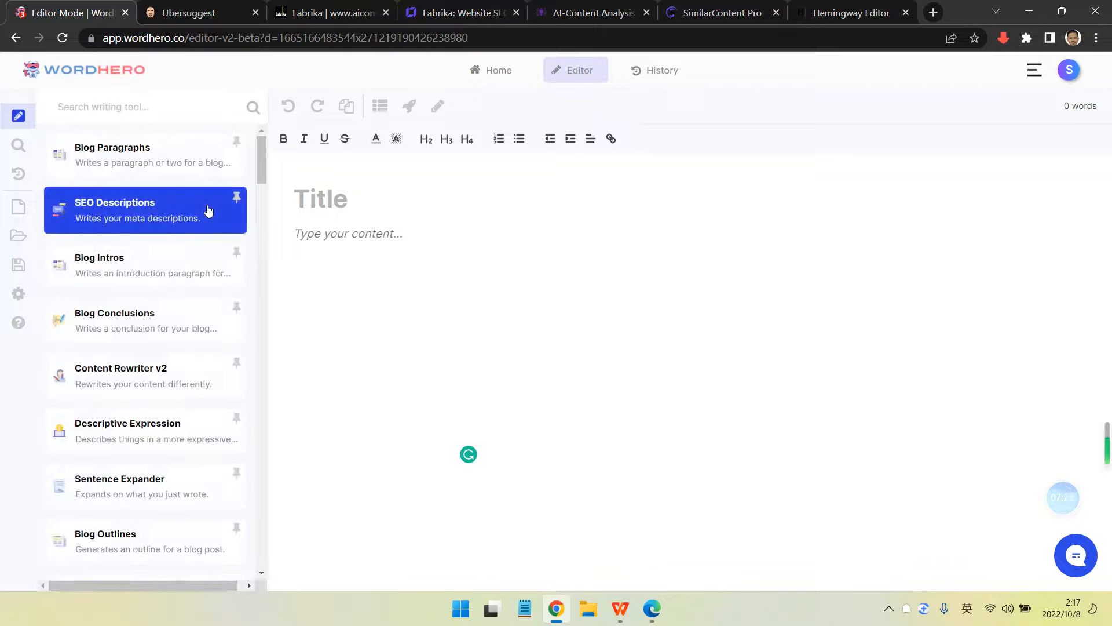
Examine the input fields of the Blog Conclusions and Content Rewriter v2 writing tools and return to the tool list
{"action": "left_click", "coordinate": [139, 328]}
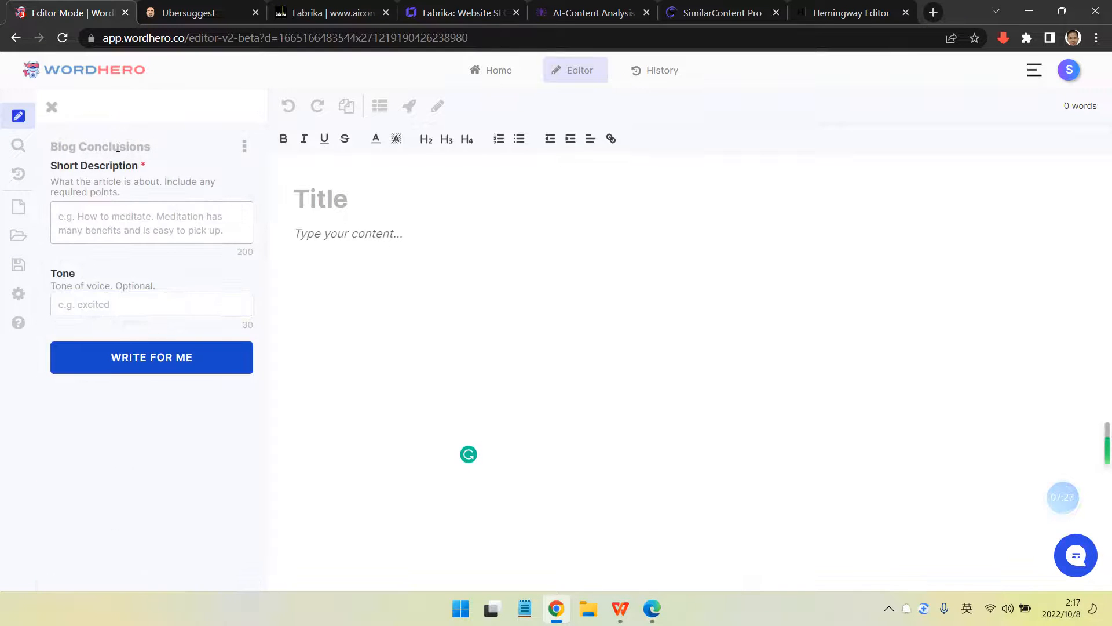
{"action": "left_click", "coordinate": [51, 107]}
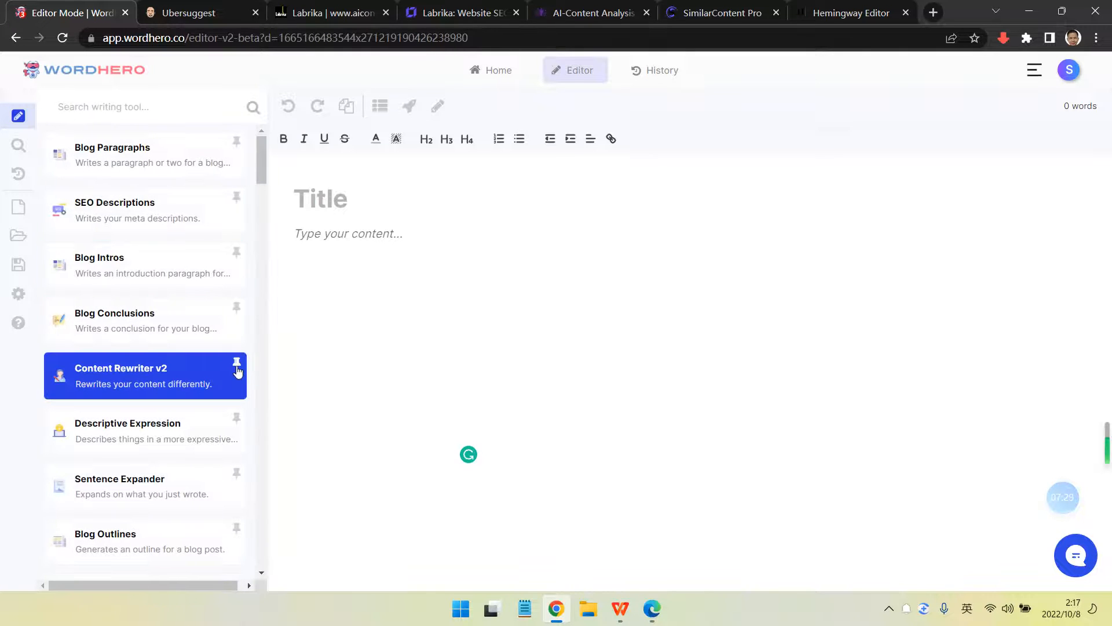
{"action": "scroll", "coordinate": [232, 372], "scroll_direction": "down", "scroll_amount": 1}
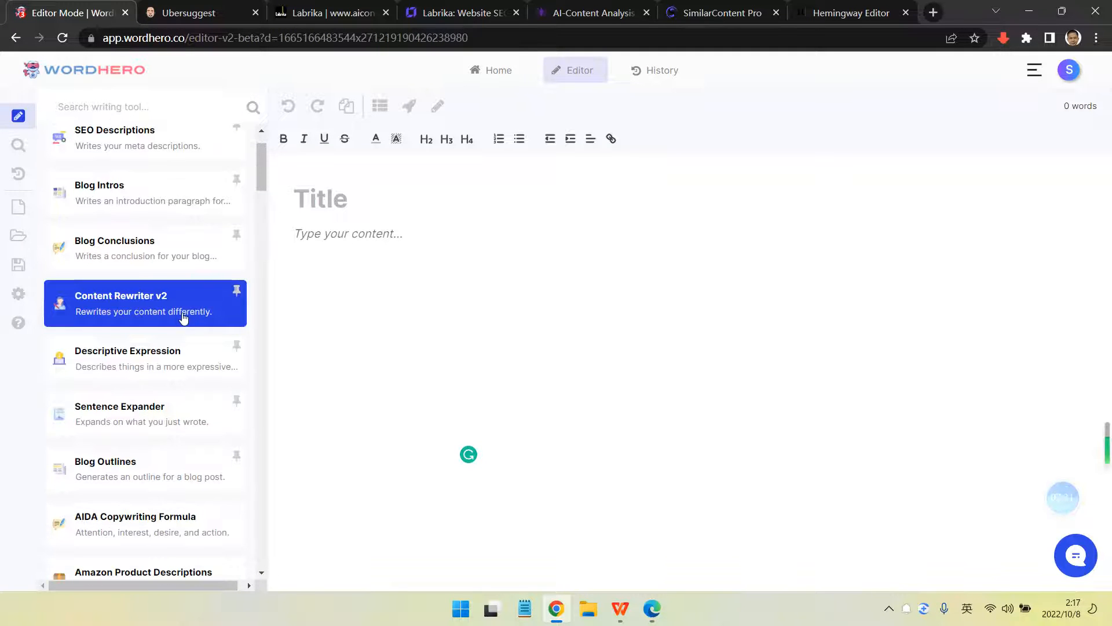
{"action": "left_click", "coordinate": [180, 313]}
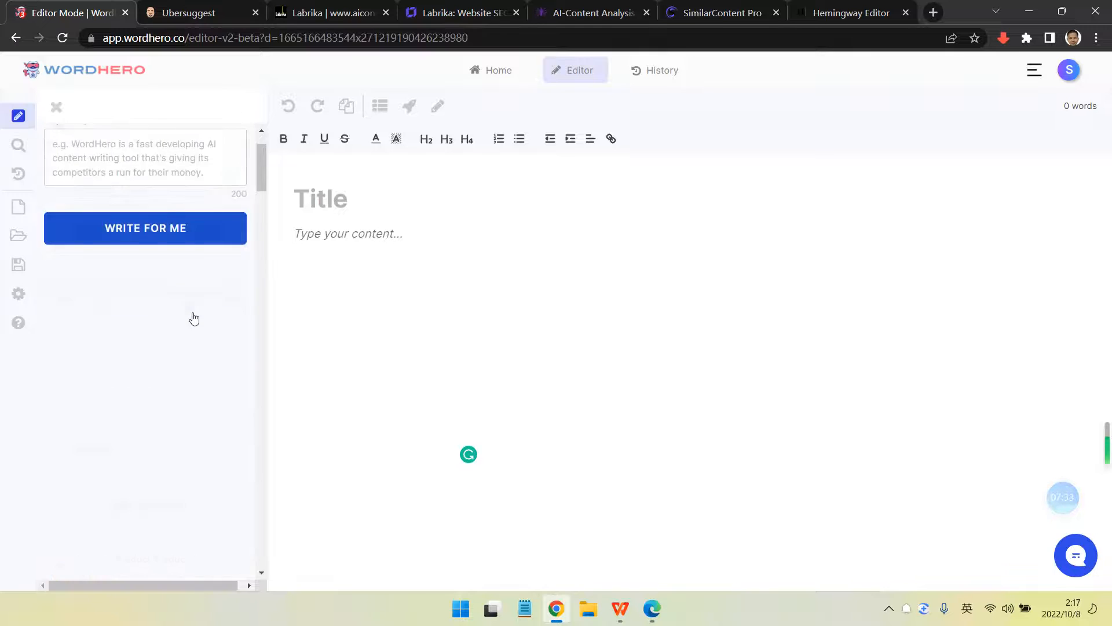
{"action": "left_click", "coordinate": [52, 107]}
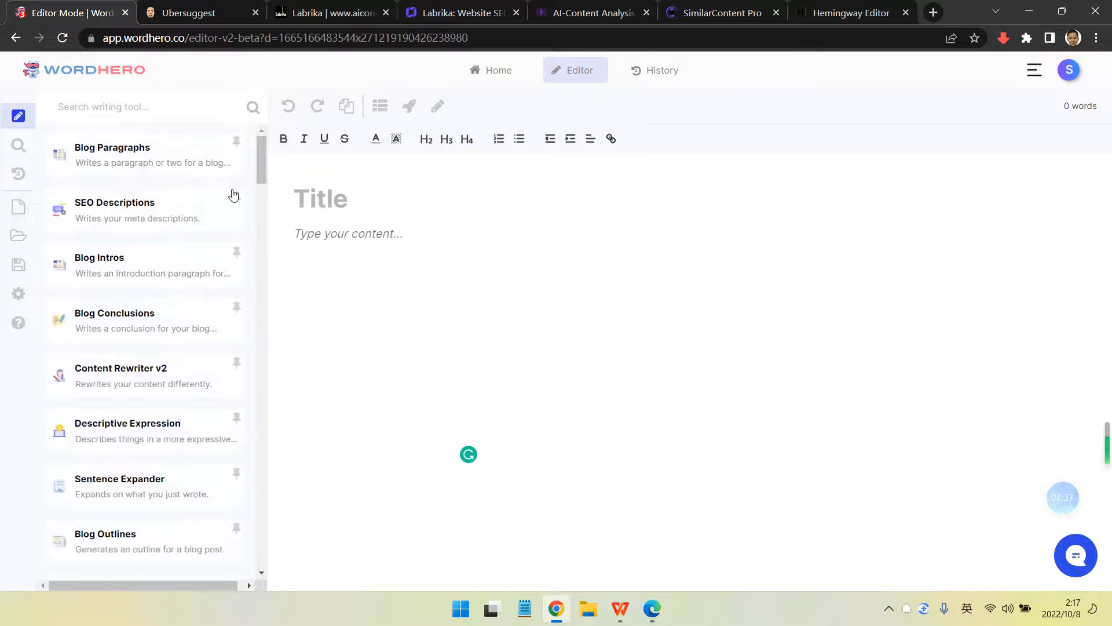
Look through the list of AI writing tools beside the blank document
{"action": "scroll", "coordinate": [173, 428], "scroll_direction": "down", "scroll_amount": 4}
{"action": "scroll", "coordinate": [193, 401], "scroll_direction": "up", "scroll_amount": 1}
{"action": "scroll", "coordinate": [193, 402], "scroll_direction": "up", "scroll_amount": 4}
{"action": "left_click", "coordinate": [329, 193]}
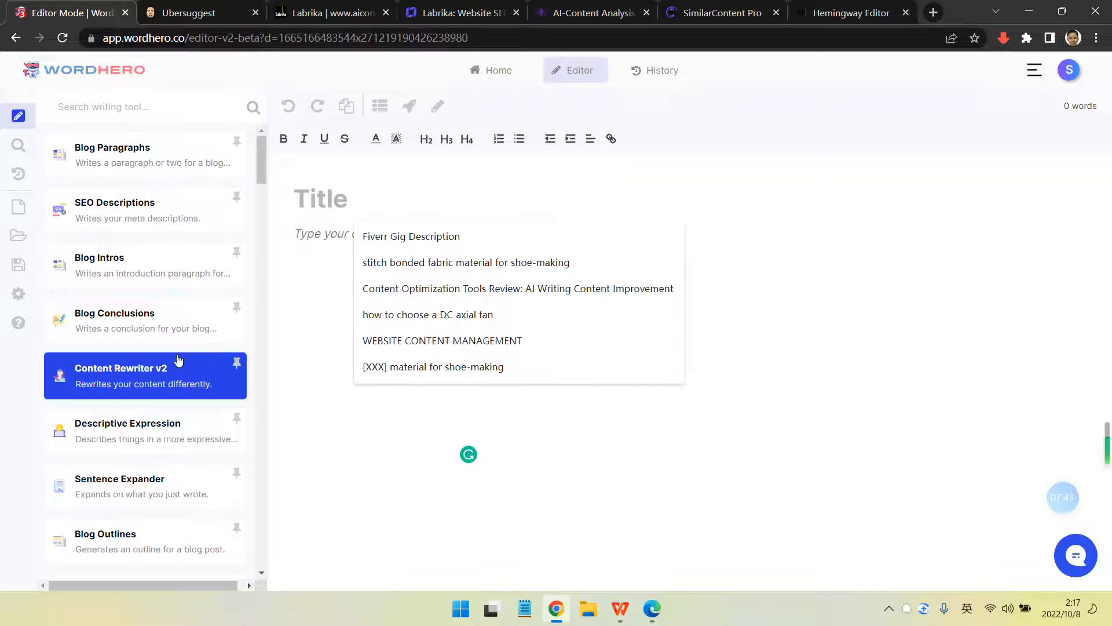
{"action": "scroll", "coordinate": [176, 365], "scroll_direction": "down", "scroll_amount": 4}
Search the writing tools for "list" and clear the search to restore the full tool list
{"action": "left_click", "coordinate": [127, 103]}
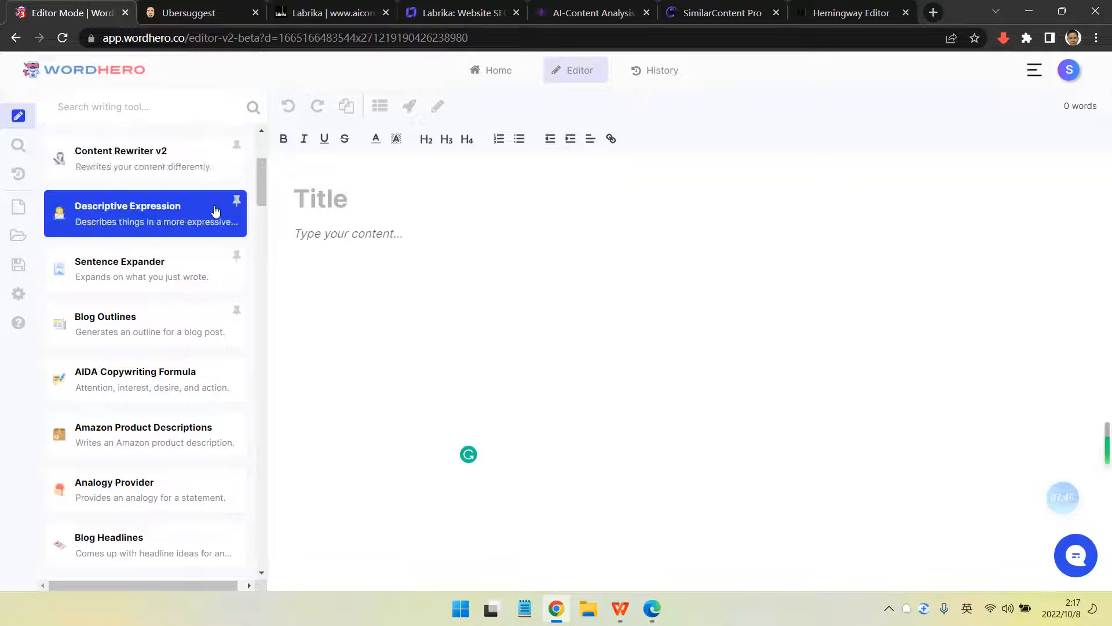
{"action": "scroll", "coordinate": [214, 211], "scroll_direction": "up", "scroll_amount": 1}
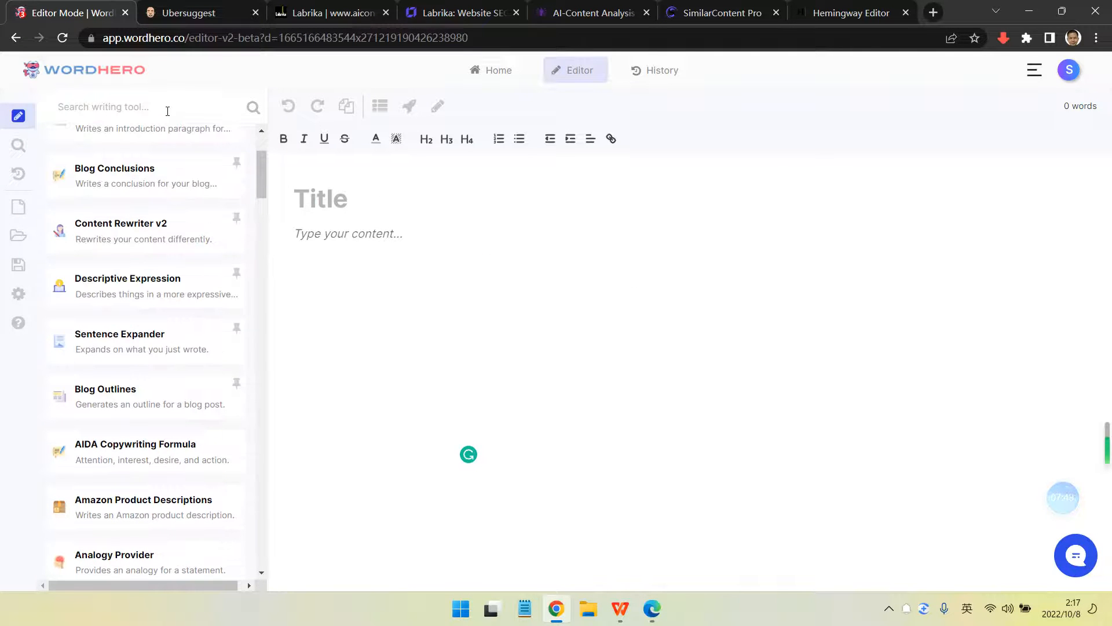
{"action": "type", "text": "list"}
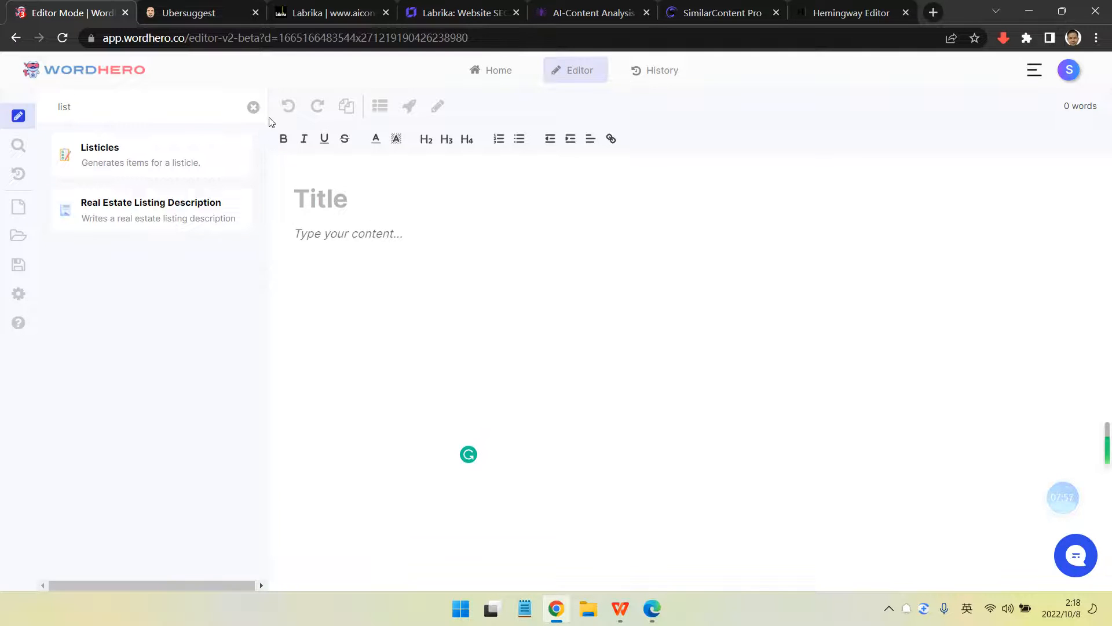
{"action": "left_click", "coordinate": [253, 107]}
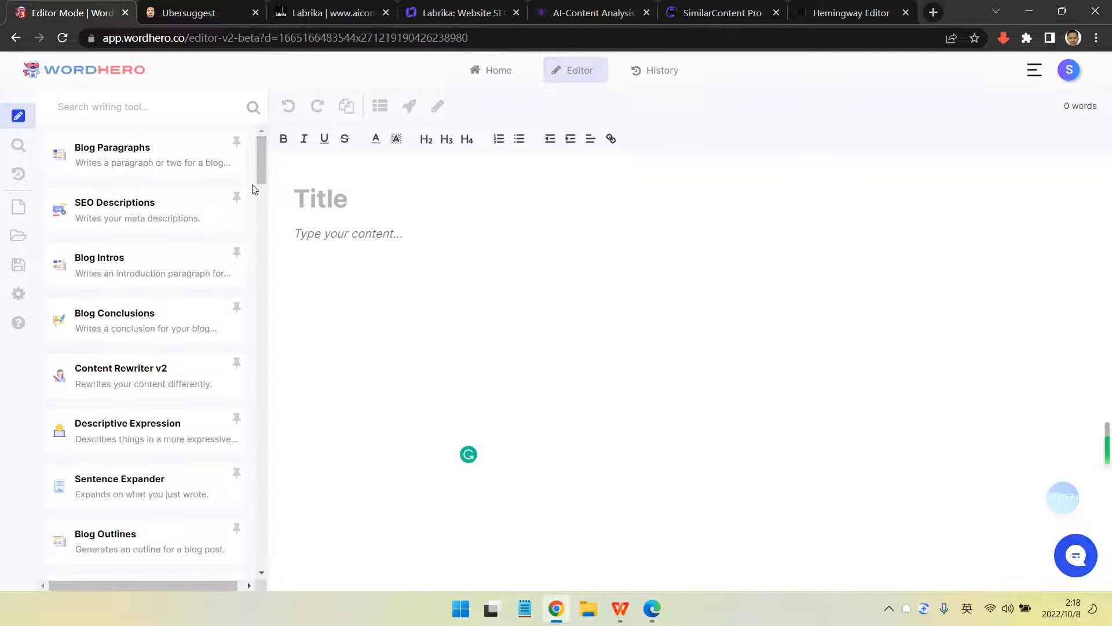
Place the cursor in the document body and check the Keyword Assistant before returning to the writing tools
{"action": "left_click", "coordinate": [343, 210]}
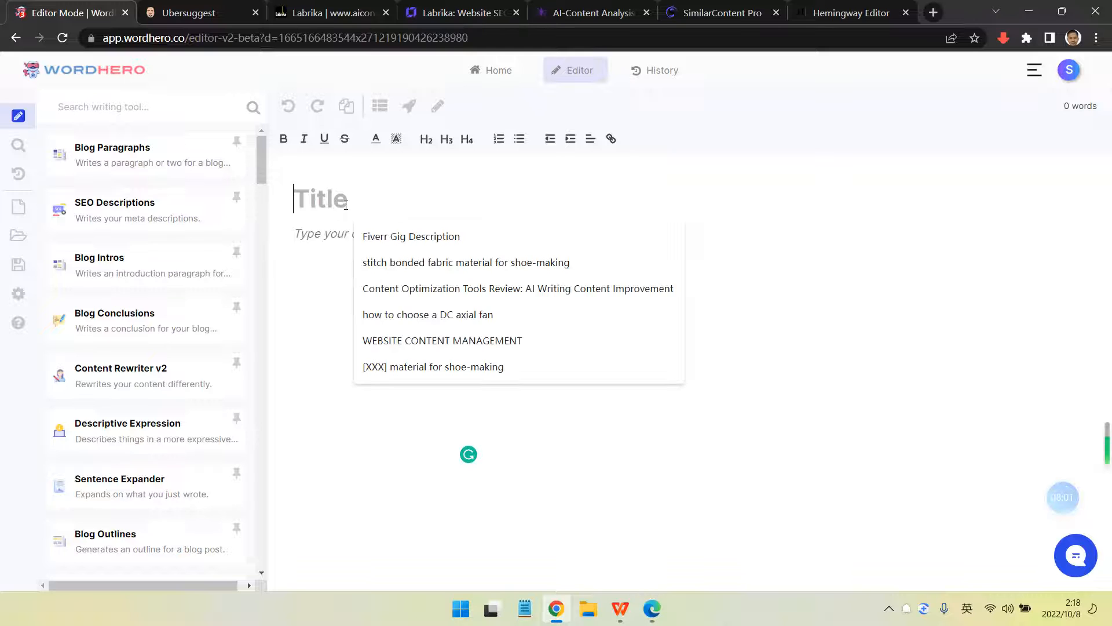
{"action": "left_click", "coordinate": [310, 240]}
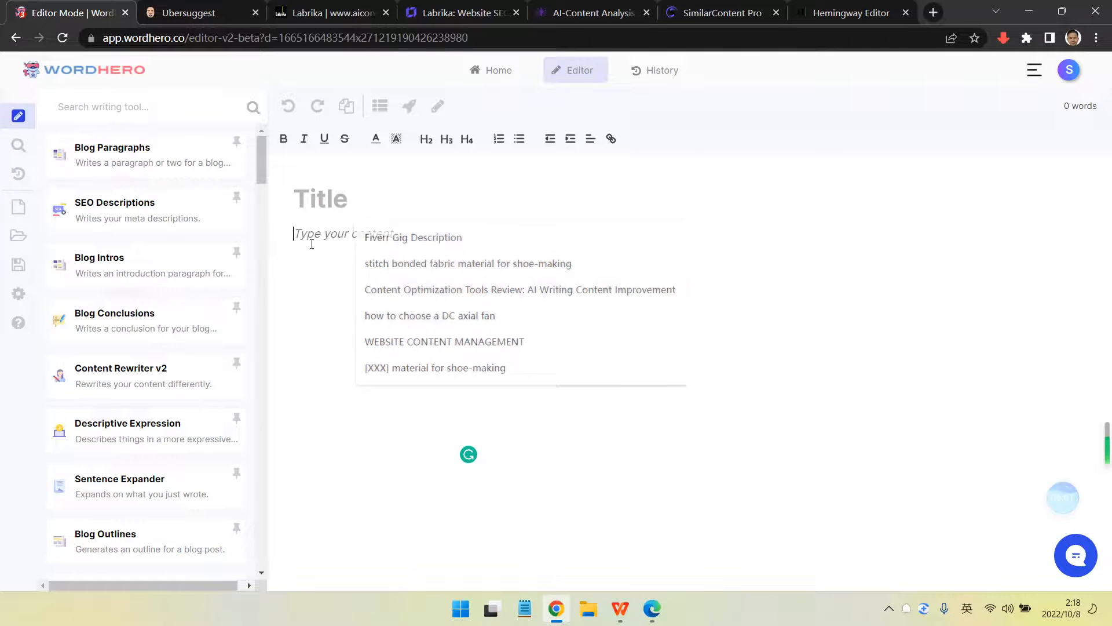
{"action": "left_click", "coordinate": [18, 145]}
{"action": "left_click", "coordinate": [18, 119]}
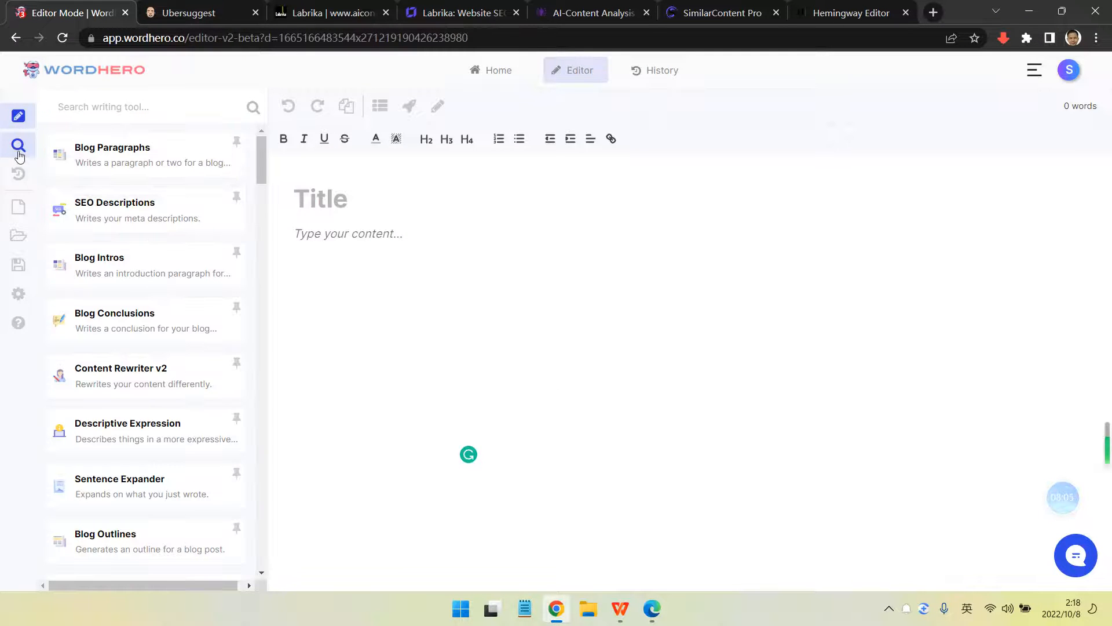
{"action": "left_click", "coordinate": [18, 145]}
{"action": "left_click", "coordinate": [21, 117]}
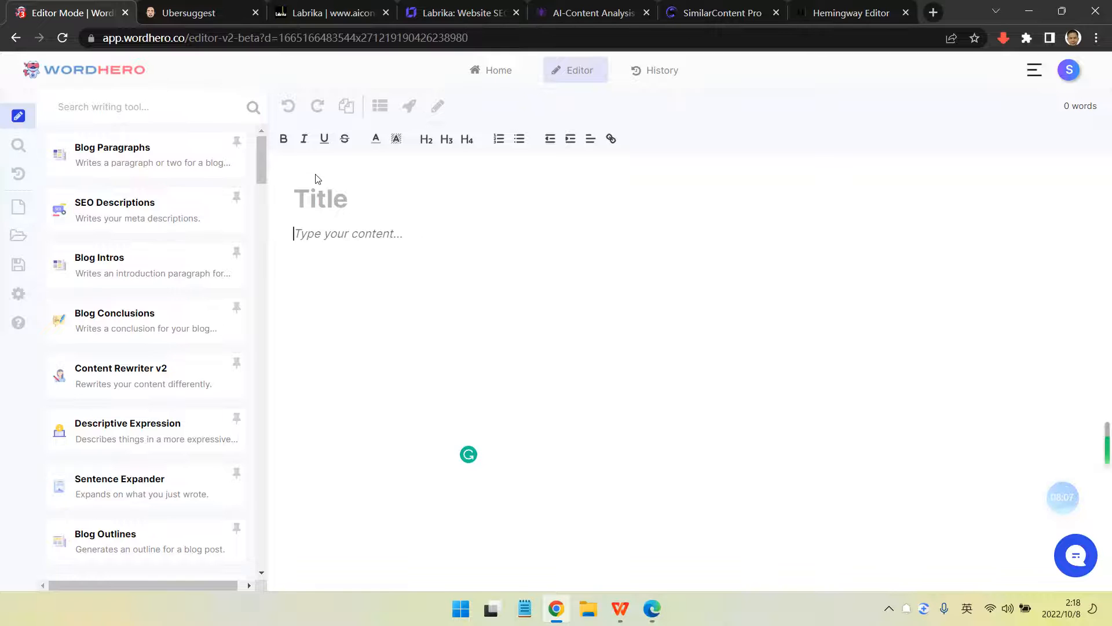
Hide the list of writing tools so the blank document fills the editor, and look at the empty Title field
{"action": "left_click", "coordinate": [18, 119]}
{"action": "left_click", "coordinate": [174, 202]}
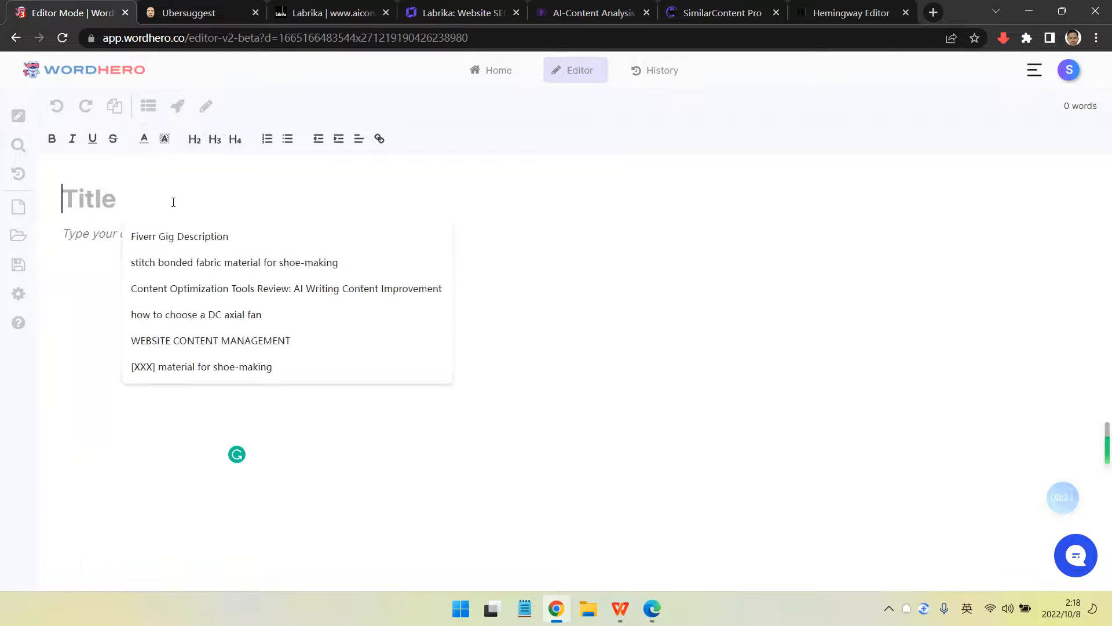
{"action": "left_click", "coordinate": [526, 223]}
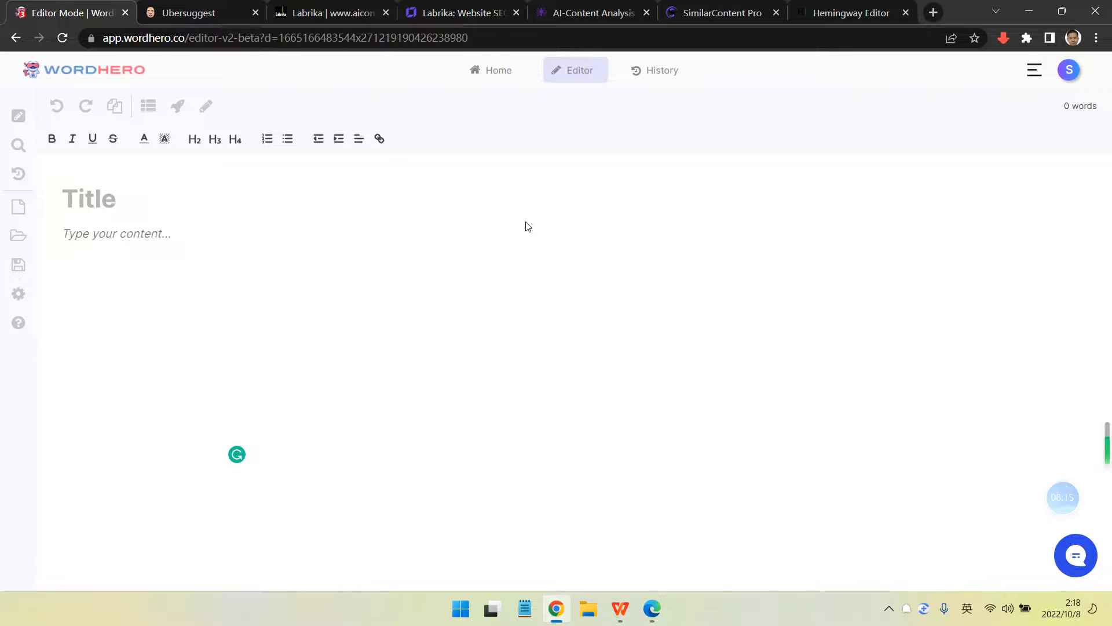
{"action": "left_click", "coordinate": [158, 204]}
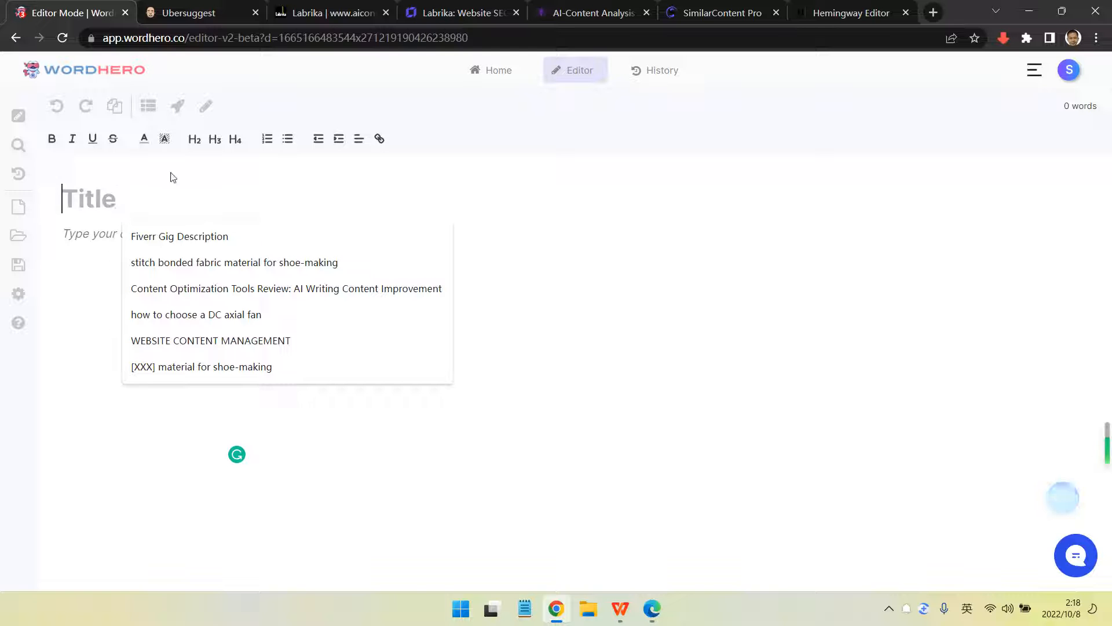
{"action": "left_click", "coordinate": [564, 160]}
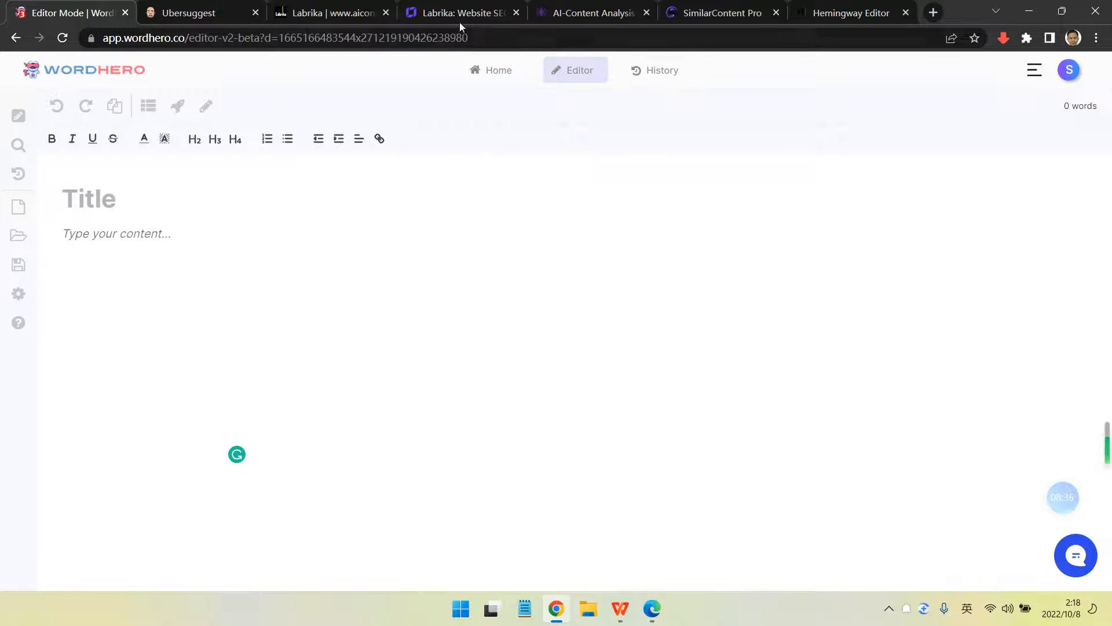
Look at the Labrika content optimization report, the Labrika article in the Zyro editor and on the live site, and the SimilarContent Pro projects
{"action": "left_click", "coordinate": [327, 13]}
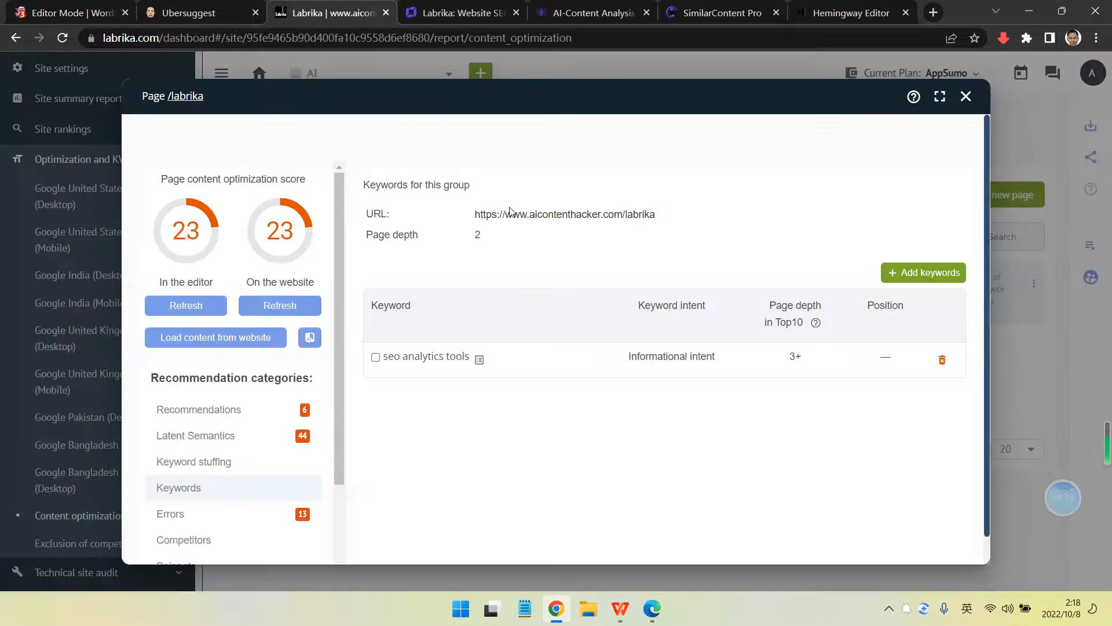
{"action": "left_click", "coordinate": [455, 13]}
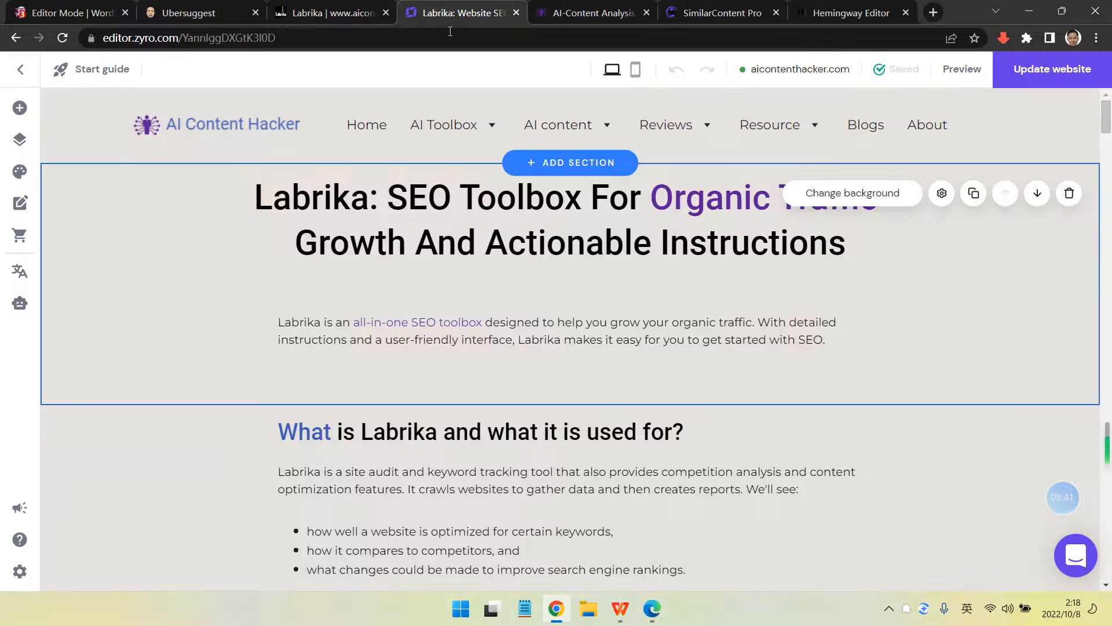
{"action": "left_click", "coordinate": [586, 13]}
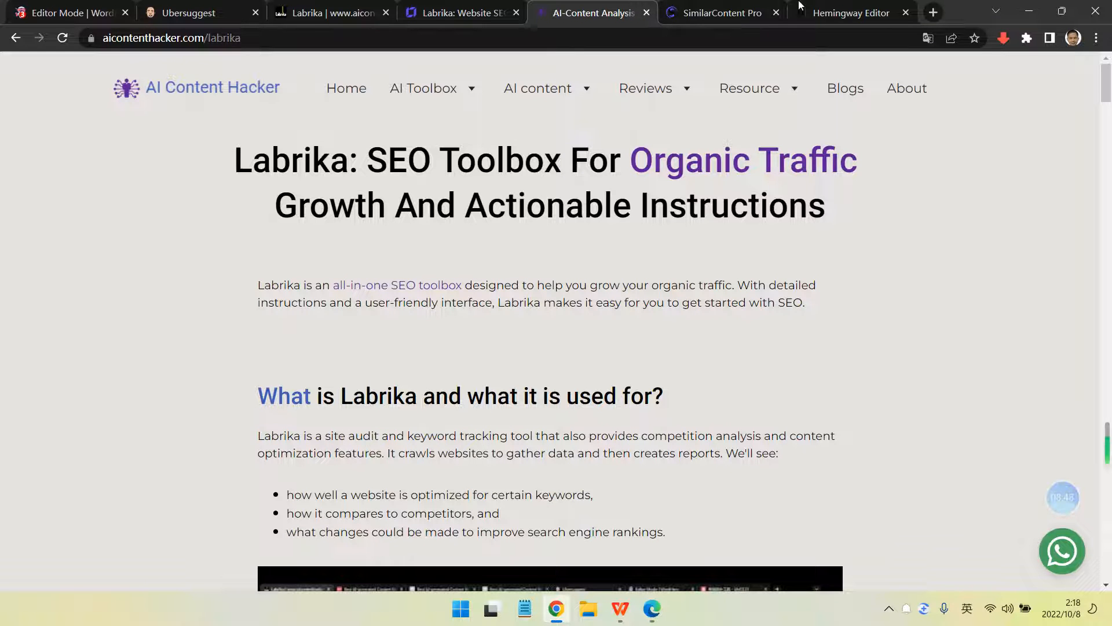
{"action": "left_click", "coordinate": [724, 12]}
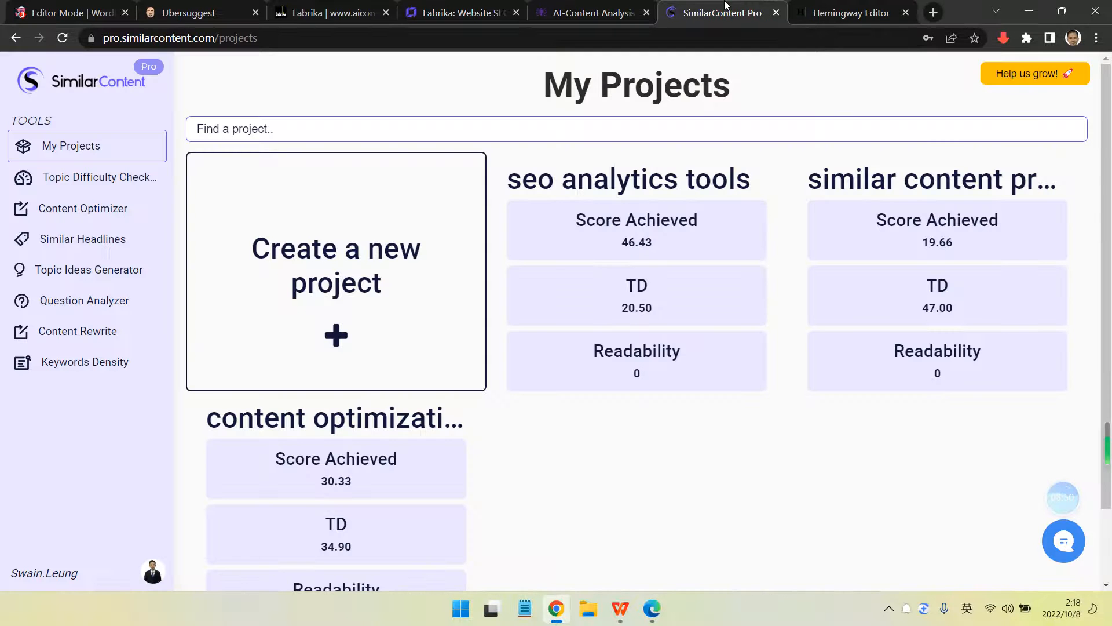
Open the content optimization tools project in SimilarContent Pro and look again at the Labrika article on the live site and in Zyro
{"action": "left_click", "coordinate": [635, 178]}
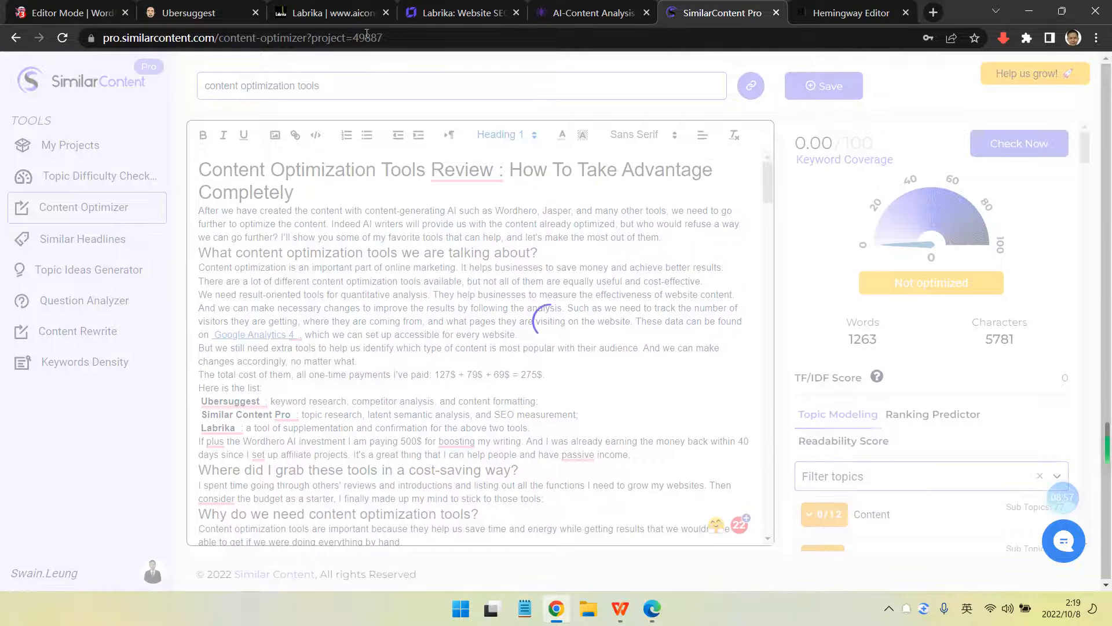
{"action": "left_click", "coordinate": [574, 13]}
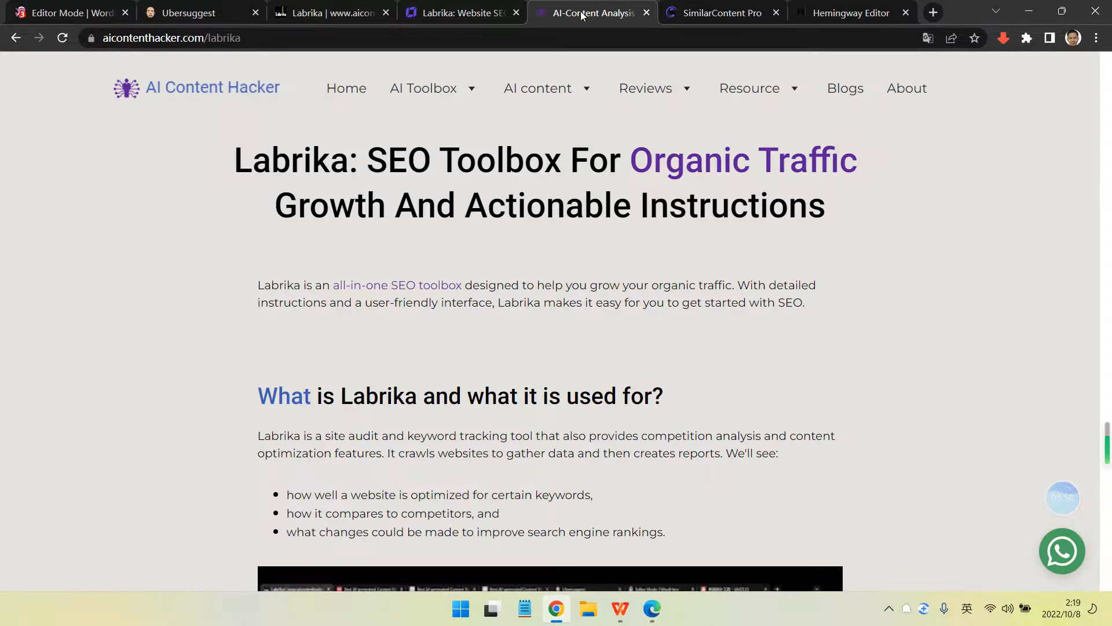
{"action": "left_click", "coordinate": [678, 12]}
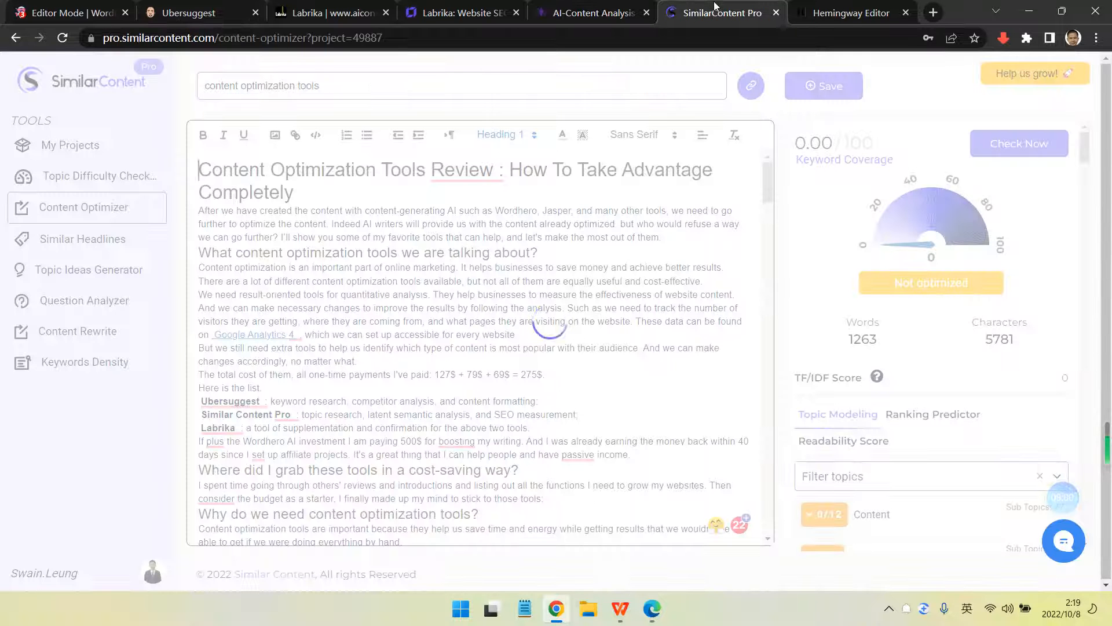
{"action": "left_click", "coordinate": [603, 5]}
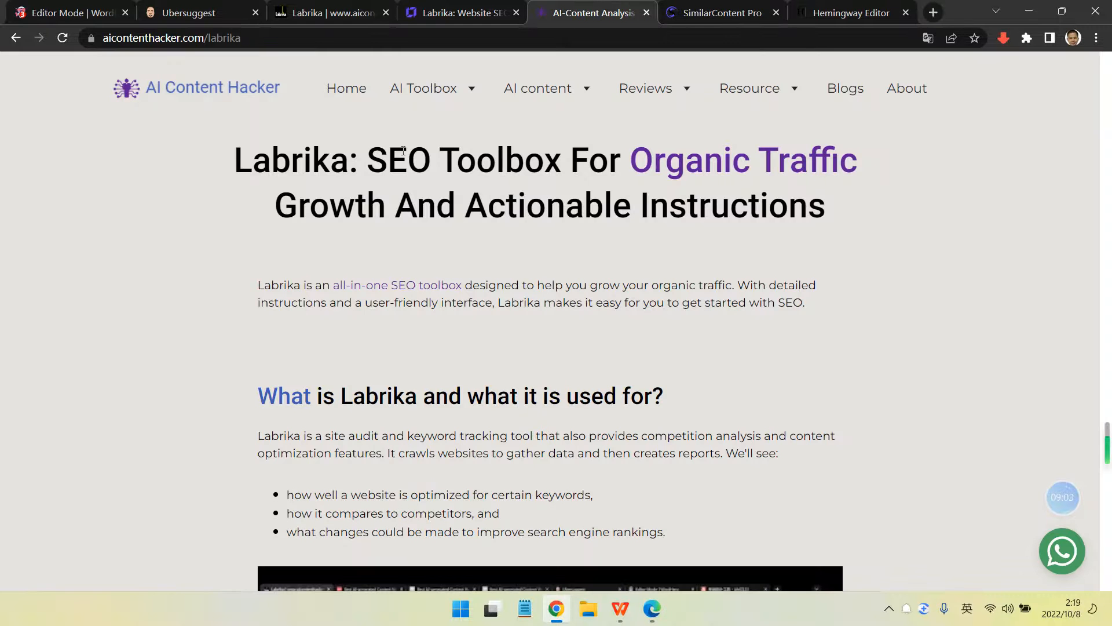
{"action": "left_click", "coordinate": [670, 10]}
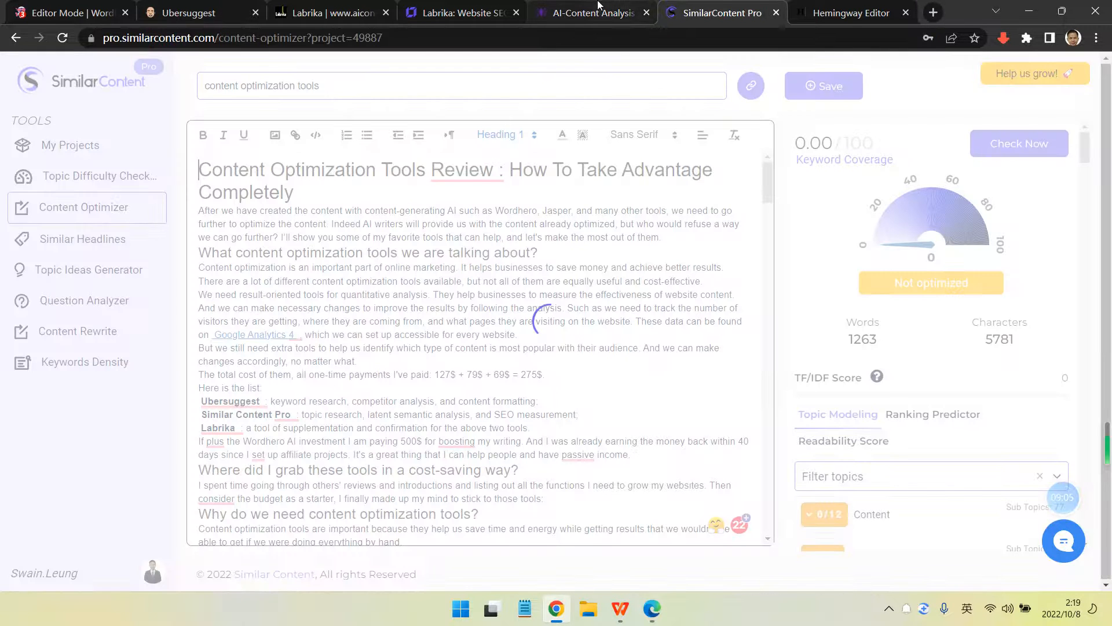
{"action": "left_click", "coordinate": [448, 8]}
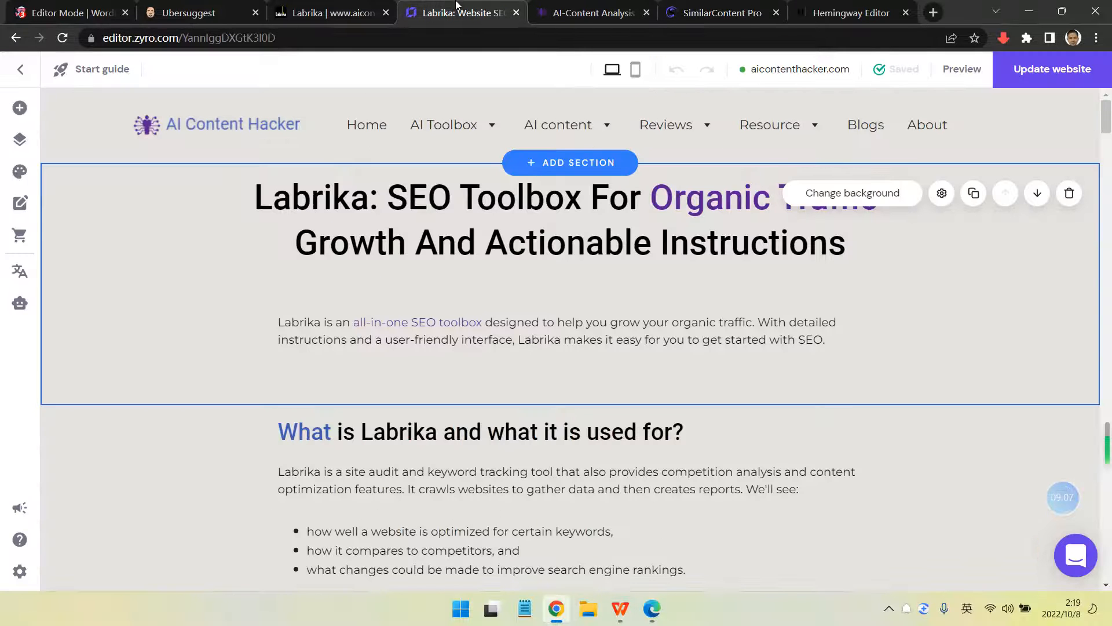
{"action": "left_click", "coordinate": [290, 218]}
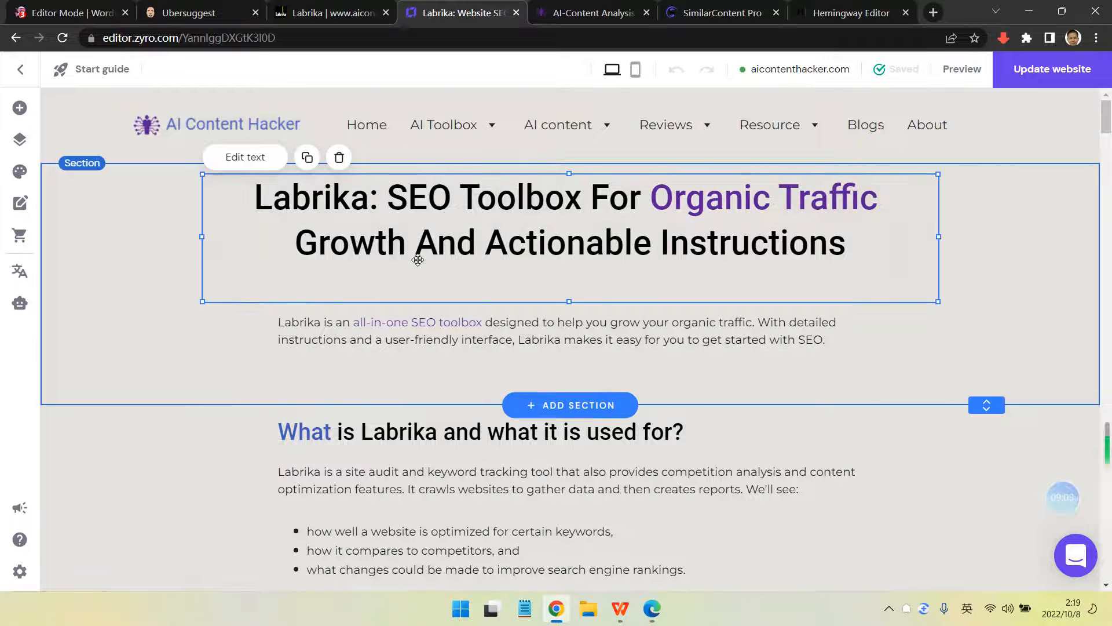
Switch to the Search Console Opportunities spreadsheet in WPS Office and examine the highlighted "labrika review" query and its landing page
{"action": "left_click", "coordinate": [621, 609]}
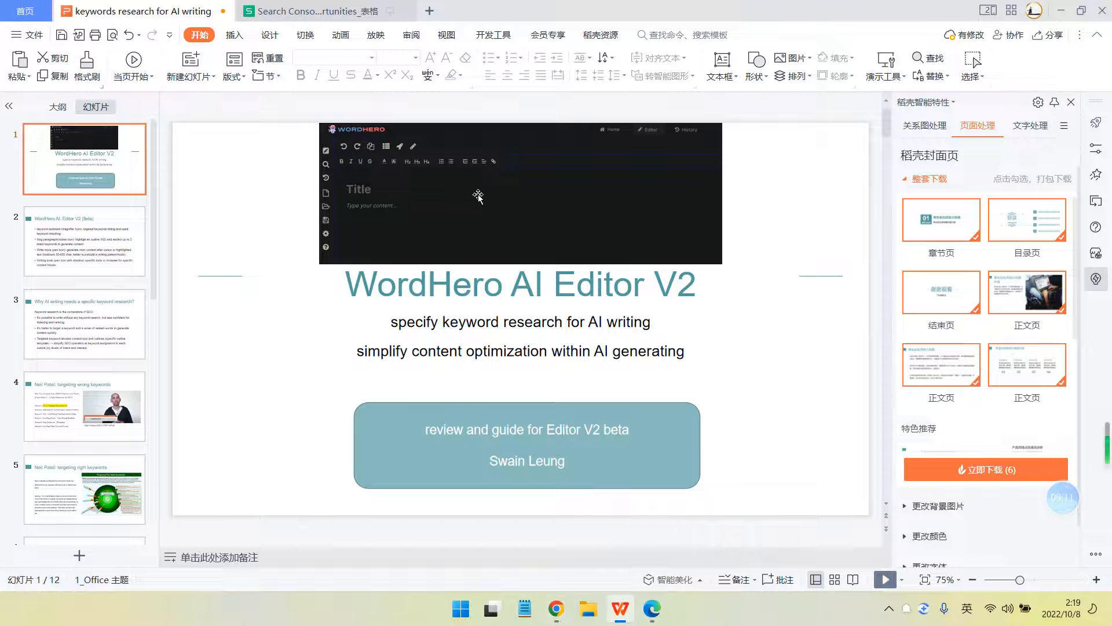
{"action": "left_click", "coordinate": [324, 10]}
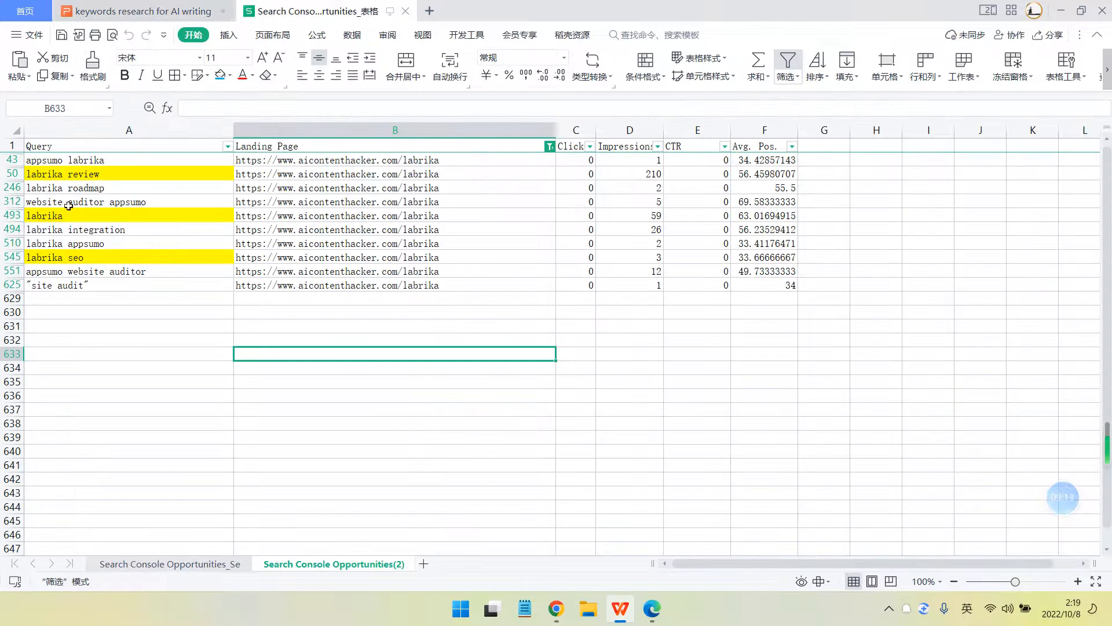
{"action": "left_click", "coordinate": [70, 174]}
{"action": "left_click", "coordinate": [414, 174]}
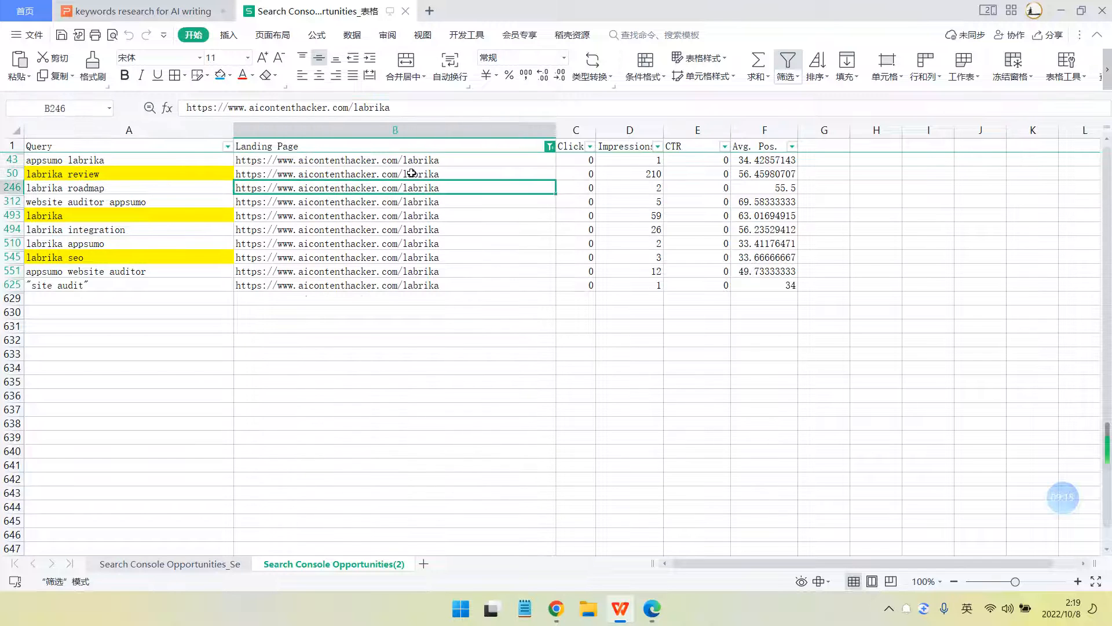
{"action": "left_click", "coordinate": [65, 171]}
{"action": "double_click", "coordinate": [65, 172]}
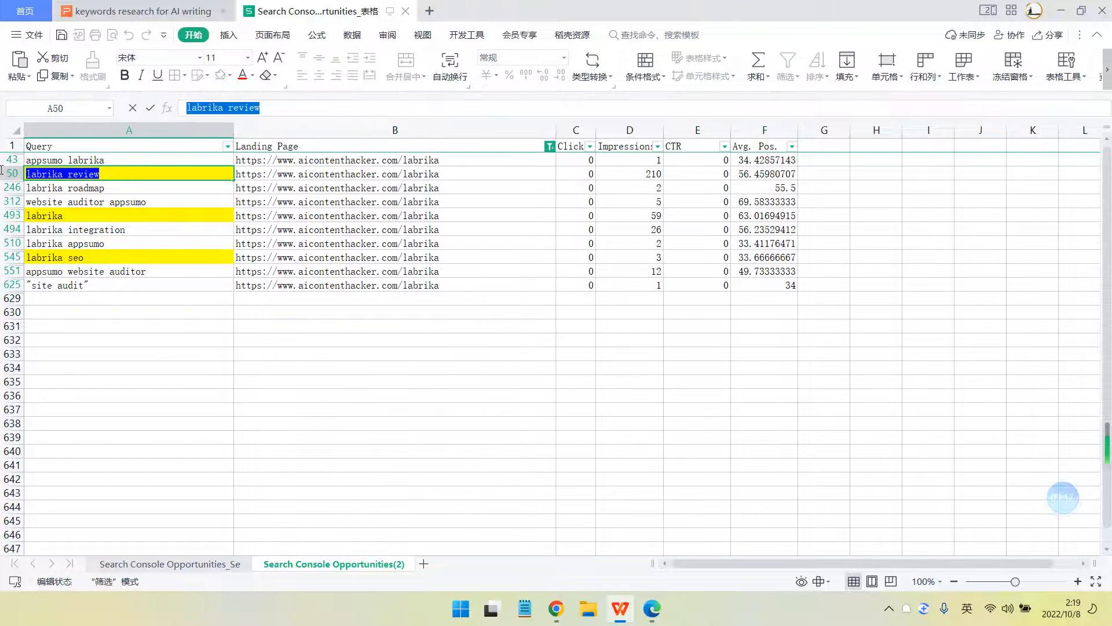
Examine the highlighted queries "labrika review", "labrika" and "labrika seo" listed for the Labrika landing page
{"action": "left_click", "coordinate": [92, 212]}
{"action": "left_click", "coordinate": [105, 176]}
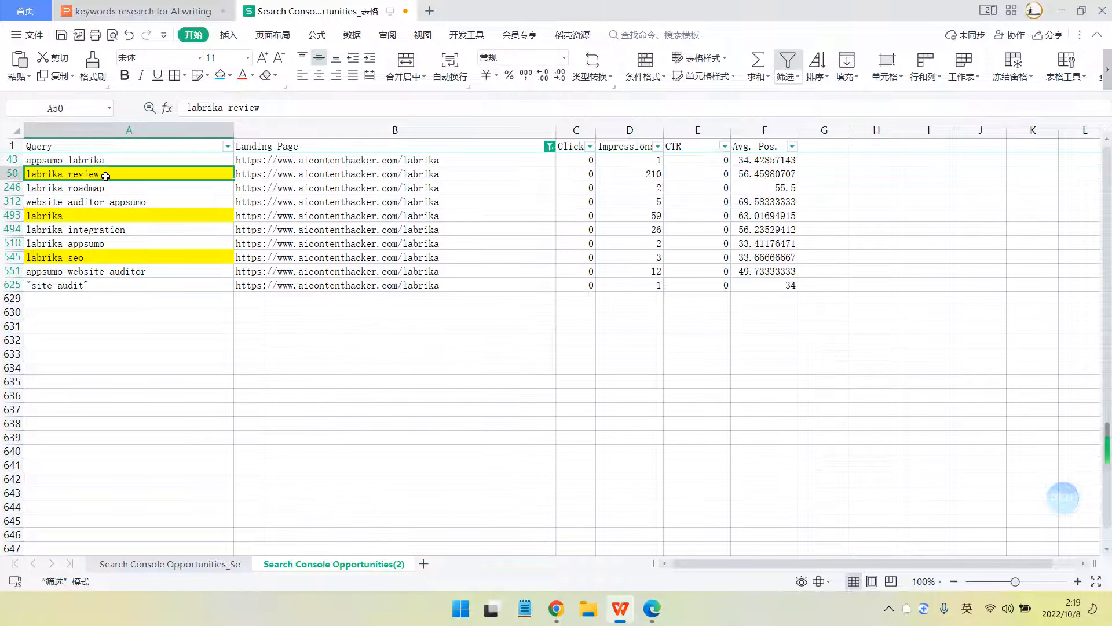
{"action": "left_click", "coordinate": [100, 227]}
{"action": "left_click", "coordinate": [103, 259]}
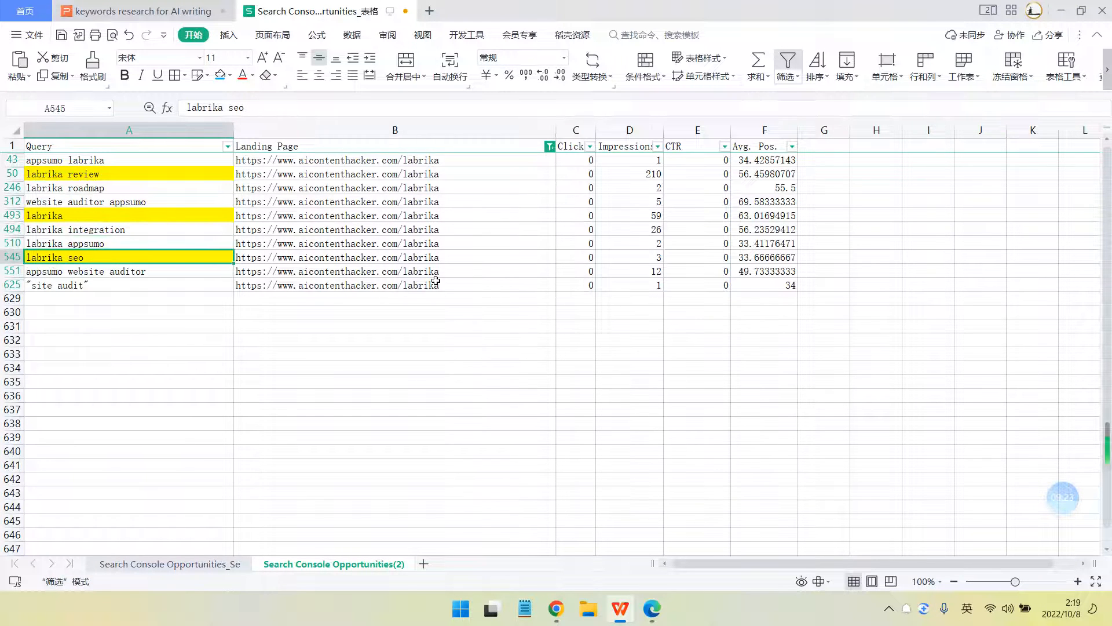
Compare the average positions of the Labrika landing page's queries, including "labrika seo", "appsumo labrika" and "labrika review"
{"action": "left_click", "coordinate": [745, 257]}
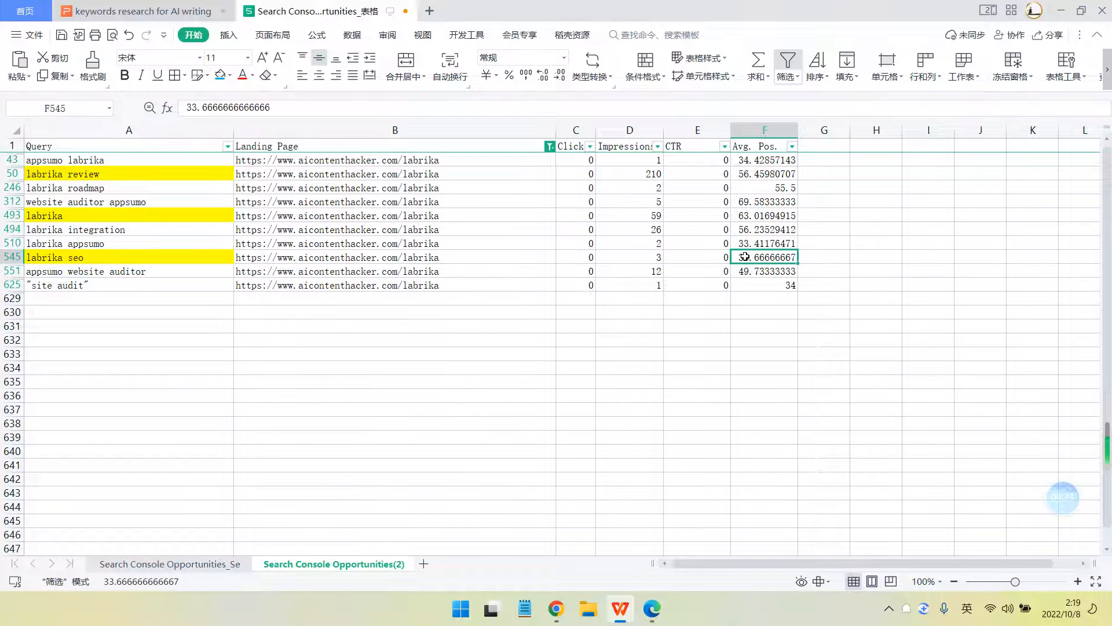
{"action": "left_click", "coordinate": [768, 149]}
{"action": "left_click", "coordinate": [758, 161]}
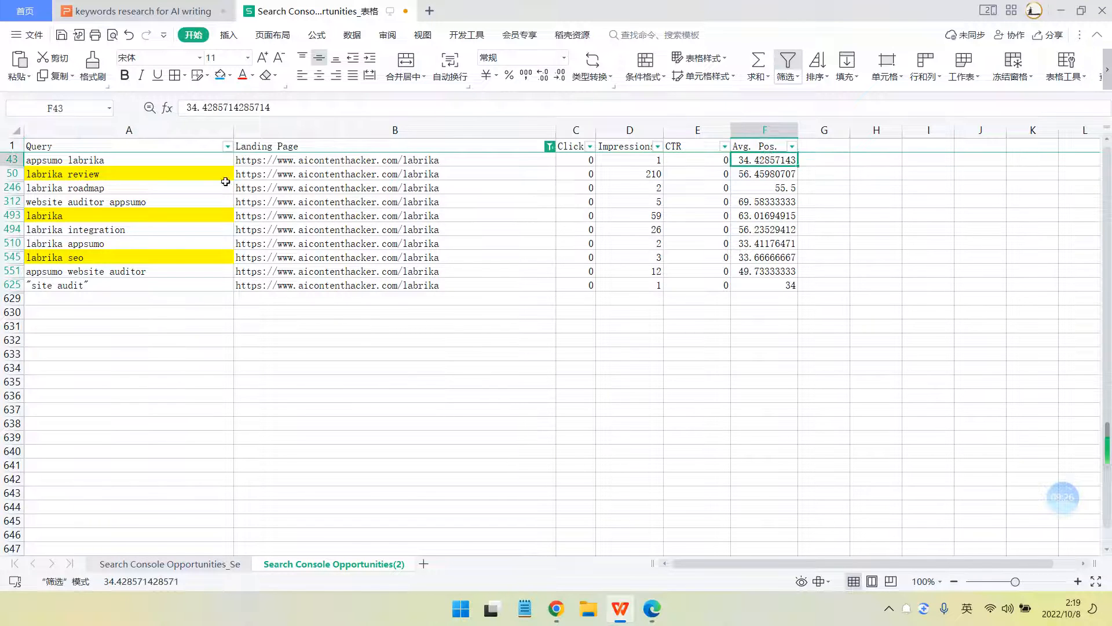
{"action": "left_click", "coordinate": [759, 174]}
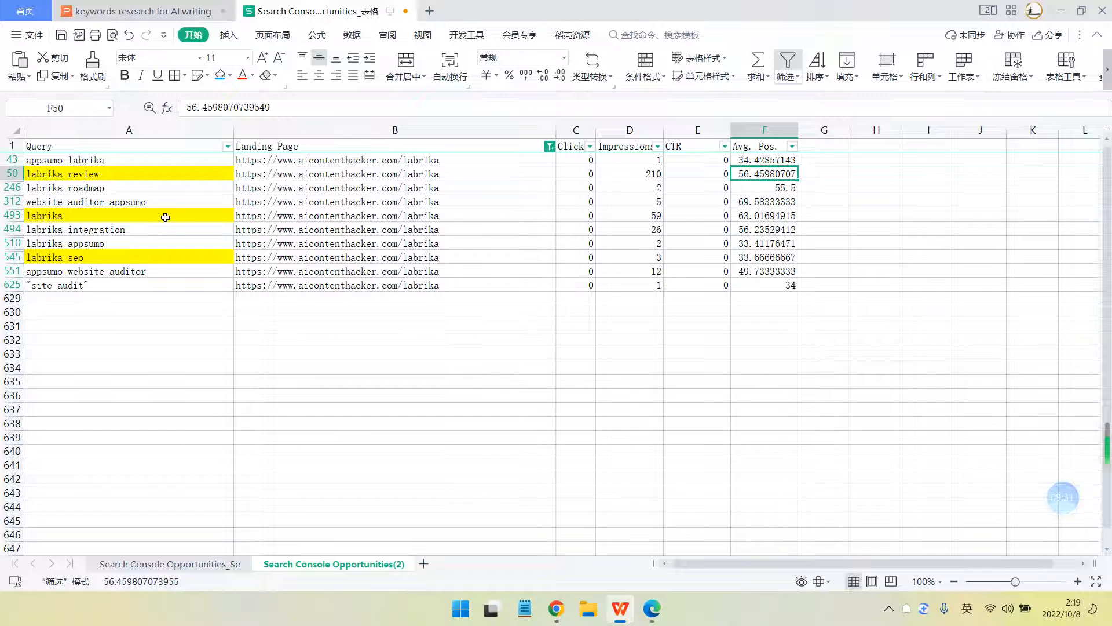
{"action": "left_click", "coordinate": [131, 175]}
{"action": "left_click", "coordinate": [107, 163]}
{"action": "left_click", "coordinate": [496, 352]}
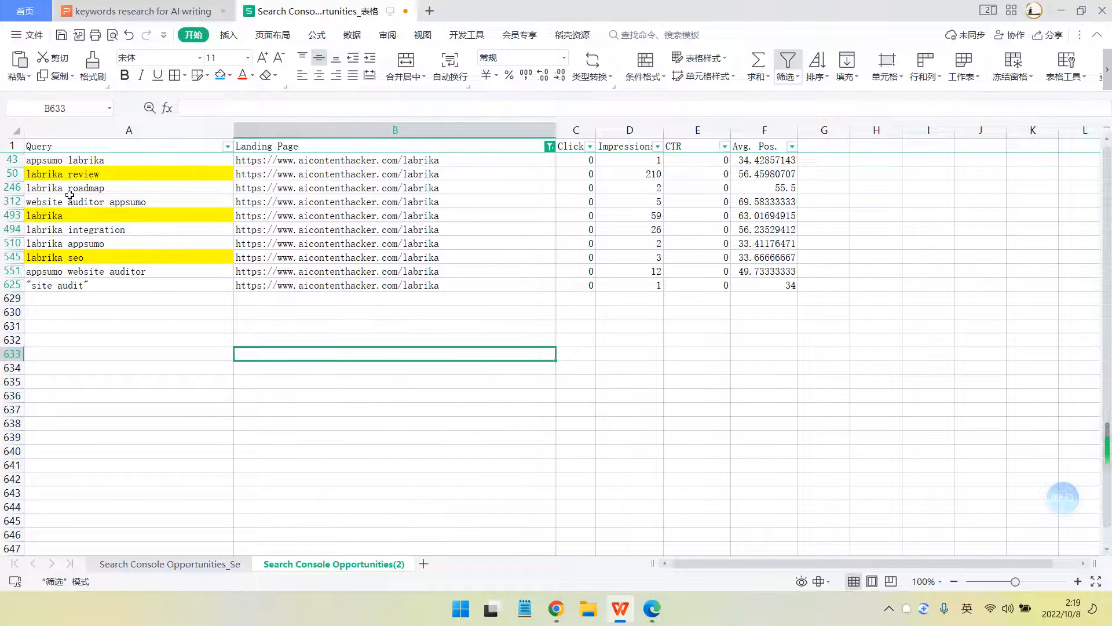
{"action": "left_click", "coordinate": [76, 174]}
{"action": "left_click", "coordinate": [128, 219]}
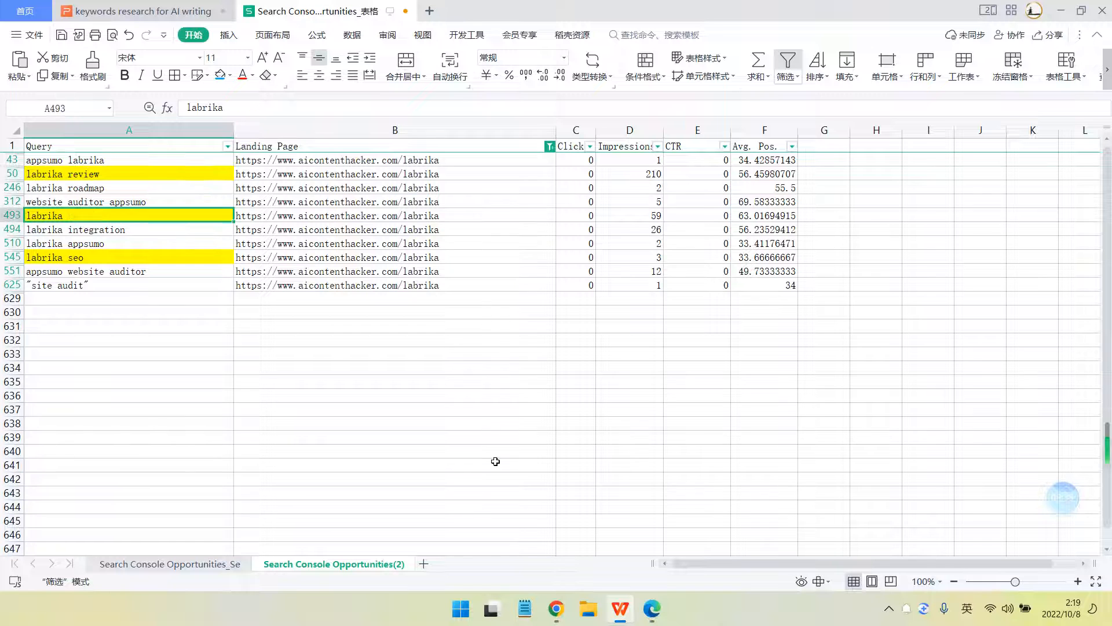
Switch to Ubersuggest in Chrome and examine the keyword ideas for labrika, labrika ai and labrika review
{"action": "left_click", "coordinate": [556, 608]}
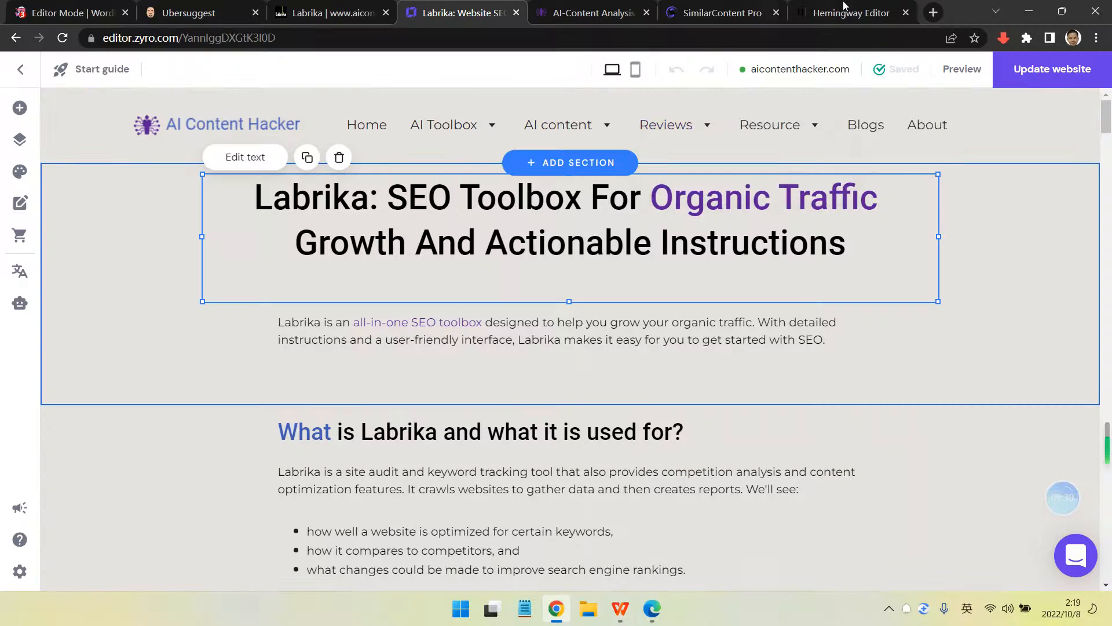
{"action": "left_click", "coordinate": [221, 13]}
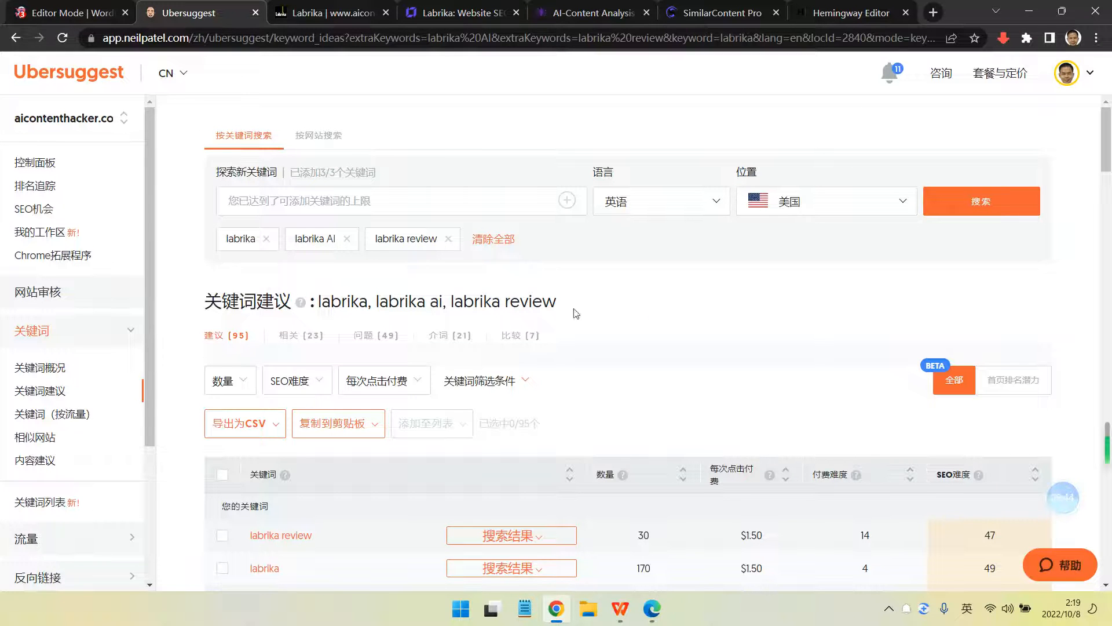
{"action": "scroll", "coordinate": [600, 309], "scroll_direction": "down", "scroll_amount": 5}
{"action": "scroll", "coordinate": [432, 410], "scroll_direction": "up", "scroll_amount": 1}
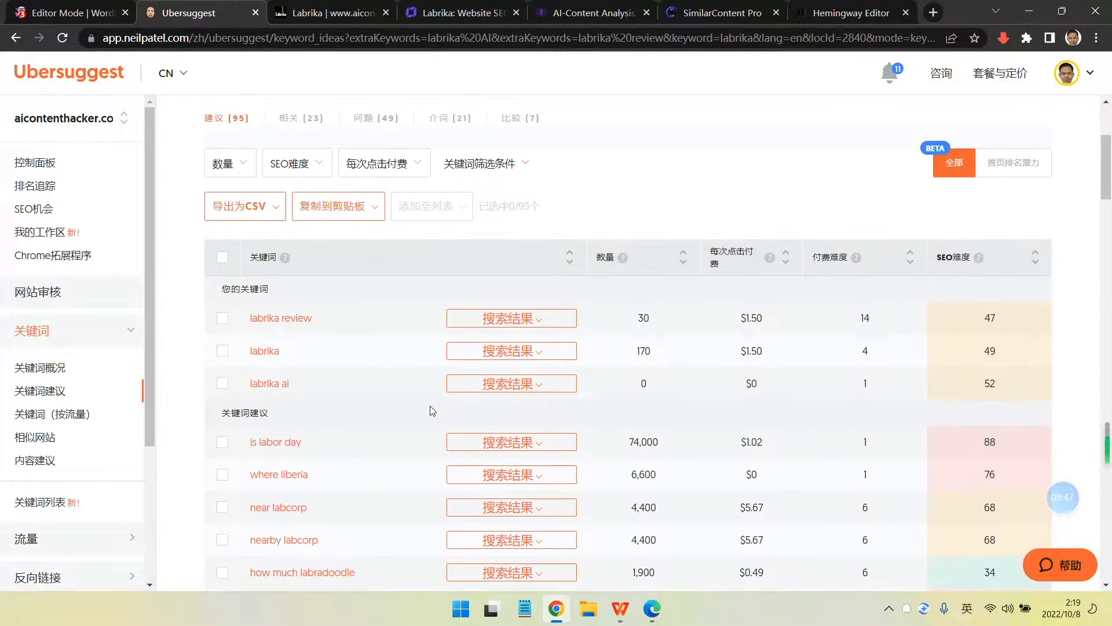
{"action": "scroll", "coordinate": [301, 426], "scroll_direction": "down", "scroll_amount": 1}
{"action": "scroll", "coordinate": [300, 426], "scroll_direction": "down", "scroll_amount": 3}
{"action": "scroll", "coordinate": [284, 430], "scroll_direction": "down", "scroll_amount": 3}
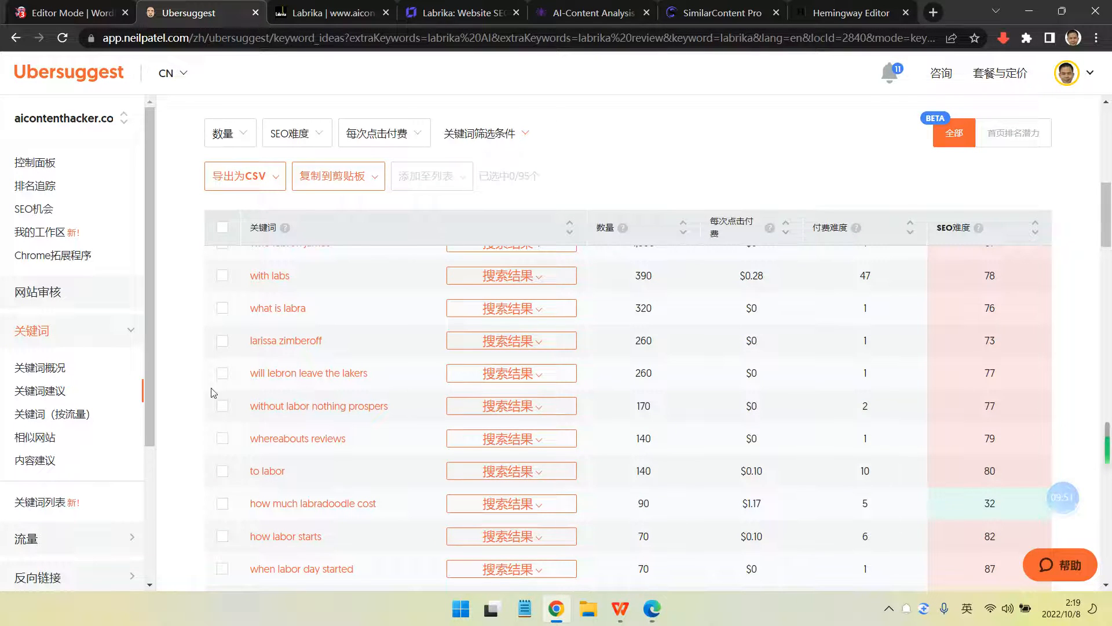
{"action": "scroll", "coordinate": [284, 468], "scroll_direction": "down", "scroll_amount": 2}
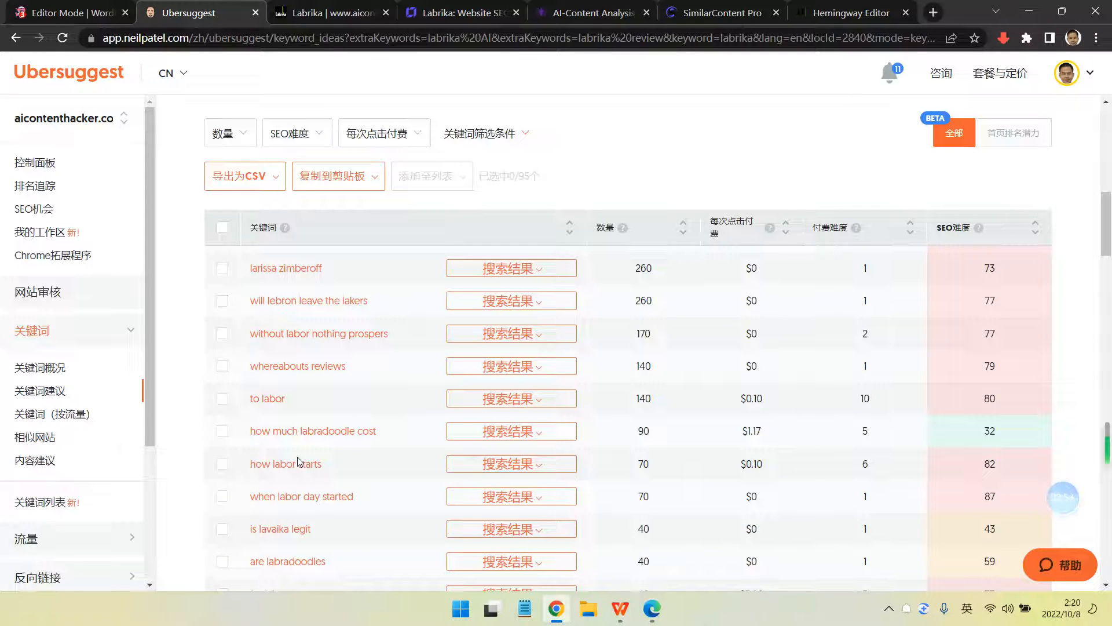
{"action": "scroll", "coordinate": [317, 519], "scroll_direction": "down", "scroll_amount": 3}
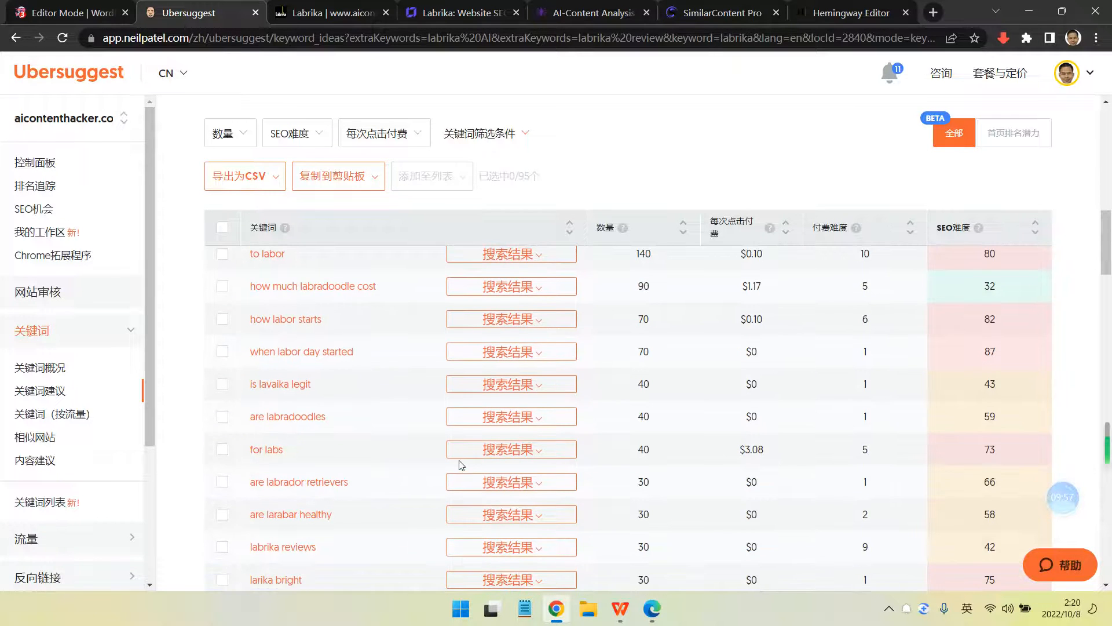
{"action": "scroll", "coordinate": [412, 470], "scroll_direction": "down", "scroll_amount": 2}
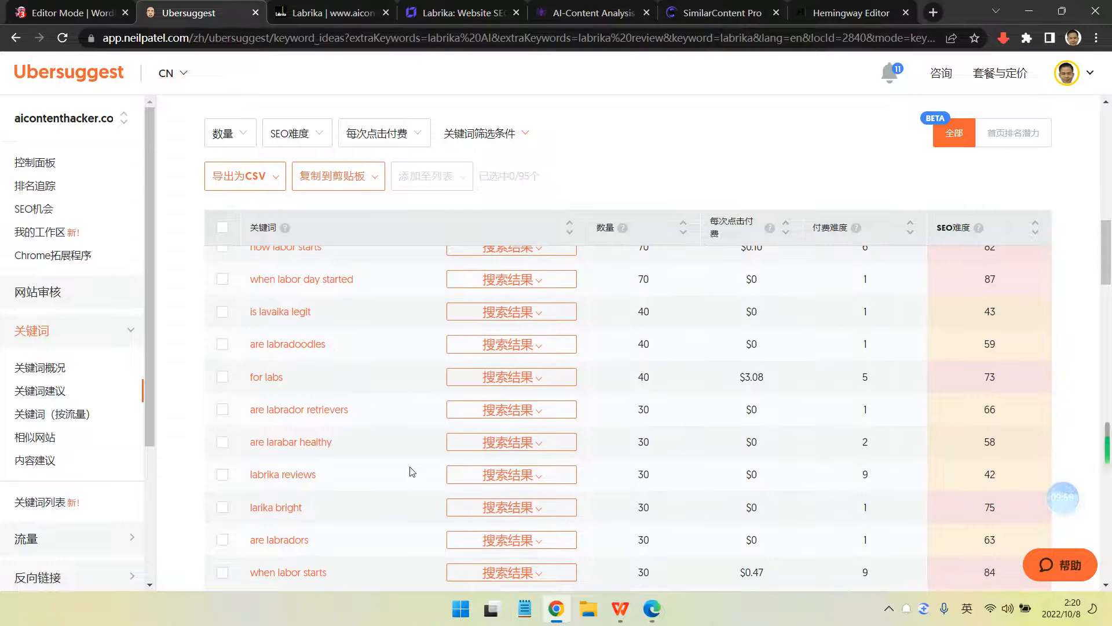
{"action": "scroll", "coordinate": [411, 471], "scroll_direction": "down", "scroll_amount": 2}
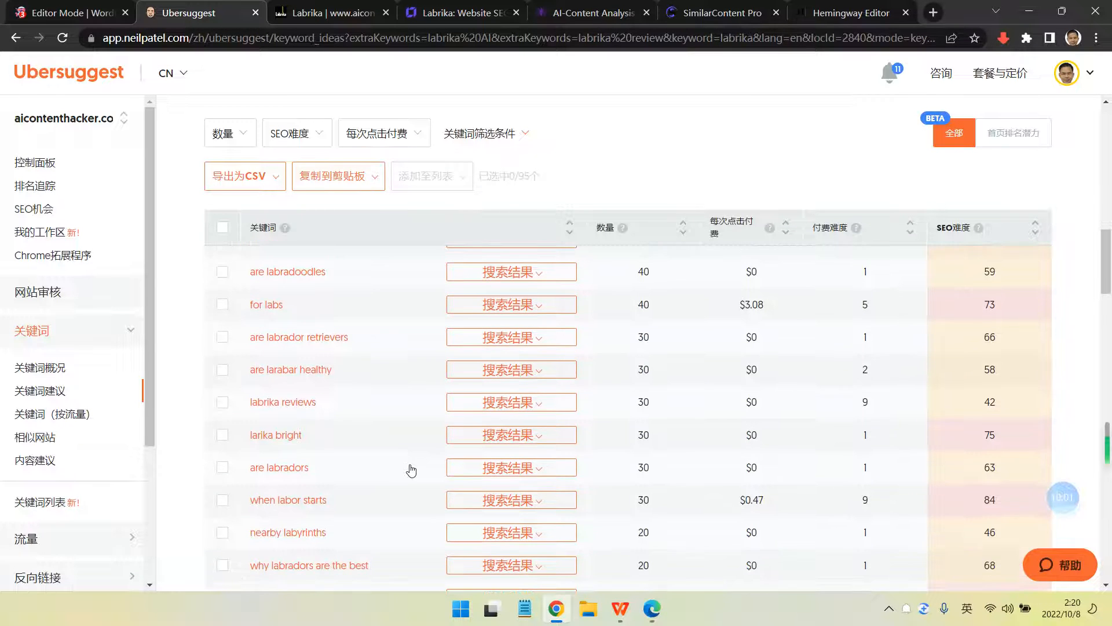
{"action": "scroll", "coordinate": [309, 480], "scroll_direction": "up", "scroll_amount": 10}
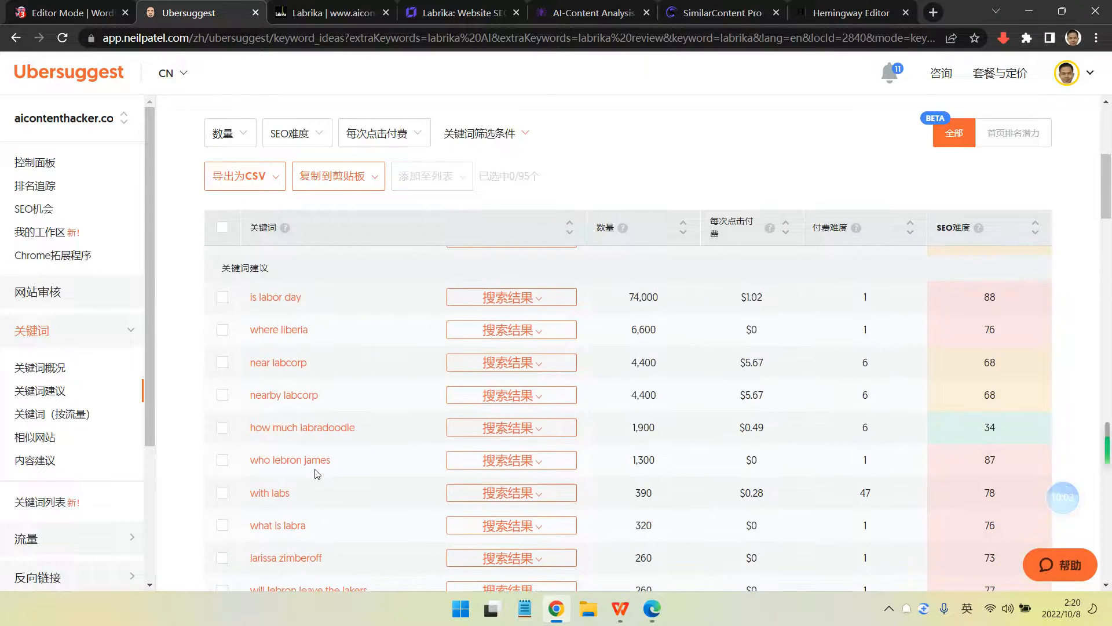
{"action": "scroll", "coordinate": [313, 470], "scroll_direction": "up", "scroll_amount": 5}
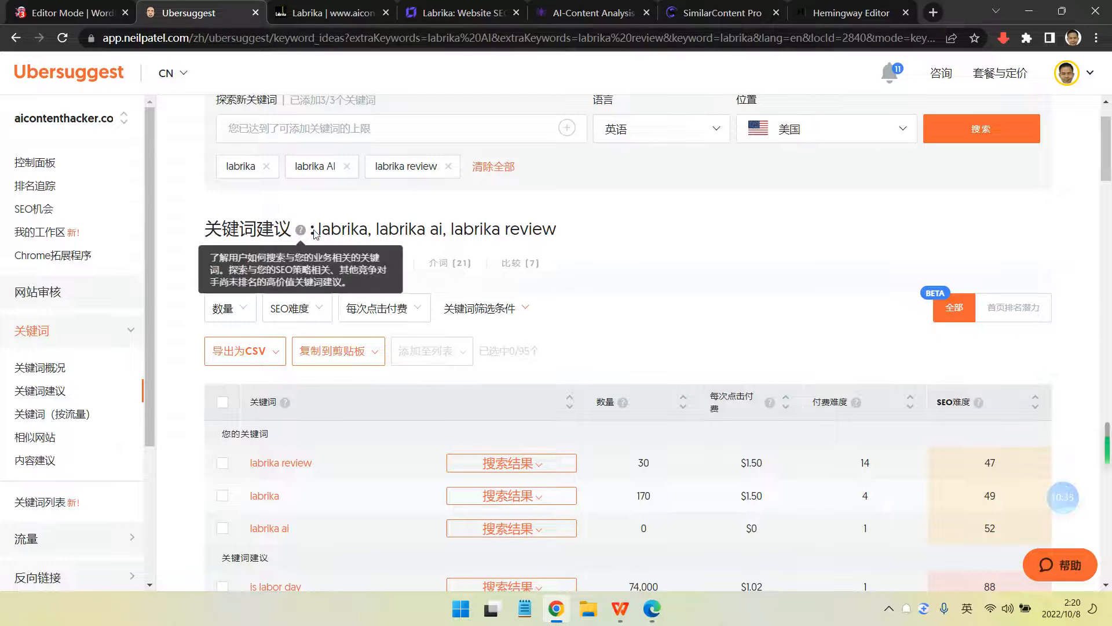
{"action": "scroll", "coordinate": [580, 266], "scroll_direction": "down", "scroll_amount": 4}
{"action": "scroll", "coordinate": [330, 355], "scroll_direction": "down", "scroll_amount": 1}
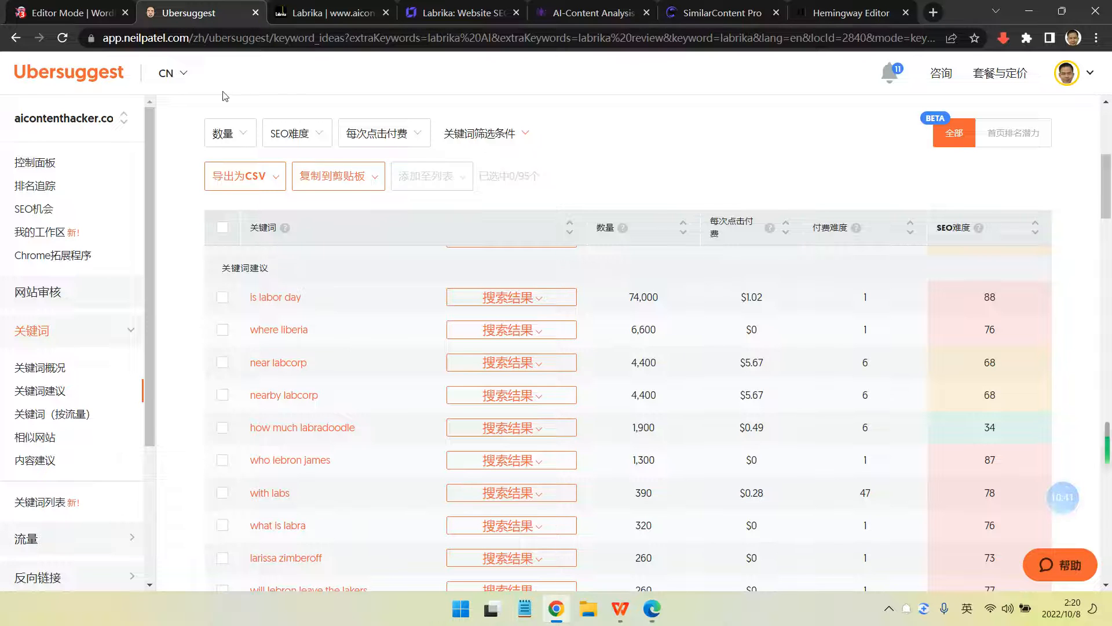
Set the Ubersuggest interface language to English
{"action": "left_click", "coordinate": [173, 73]}
{"action": "left_click", "coordinate": [174, 114]}
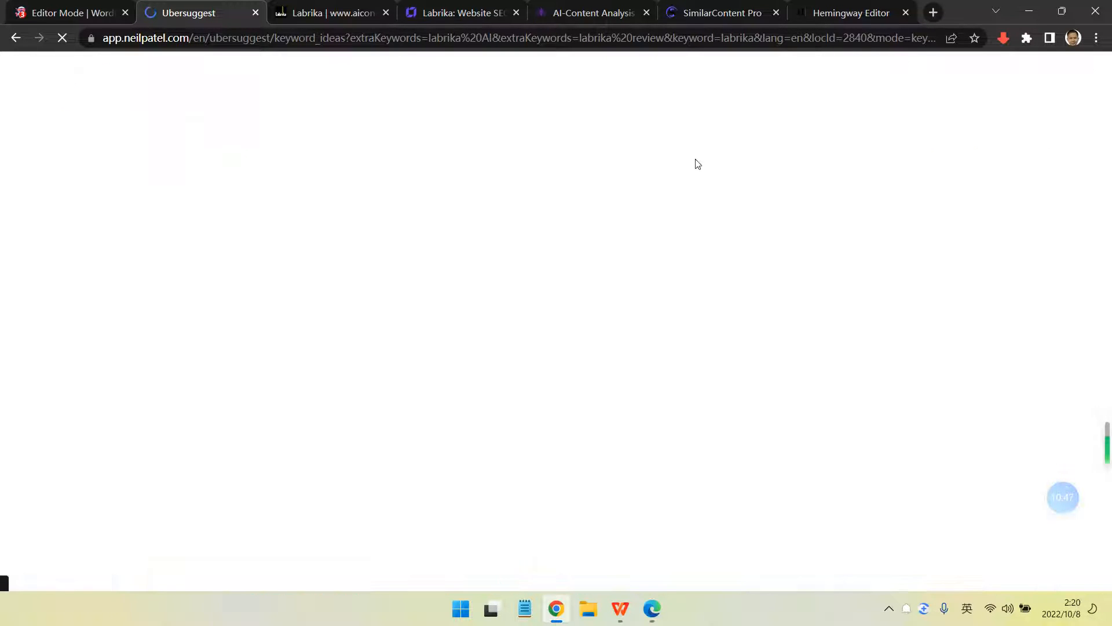
Go to the Labrika article in SimilarContent Pro's Content Optimizer and examine its target keyword "seo analytics tools"
{"action": "left_click", "coordinate": [305, 6]}
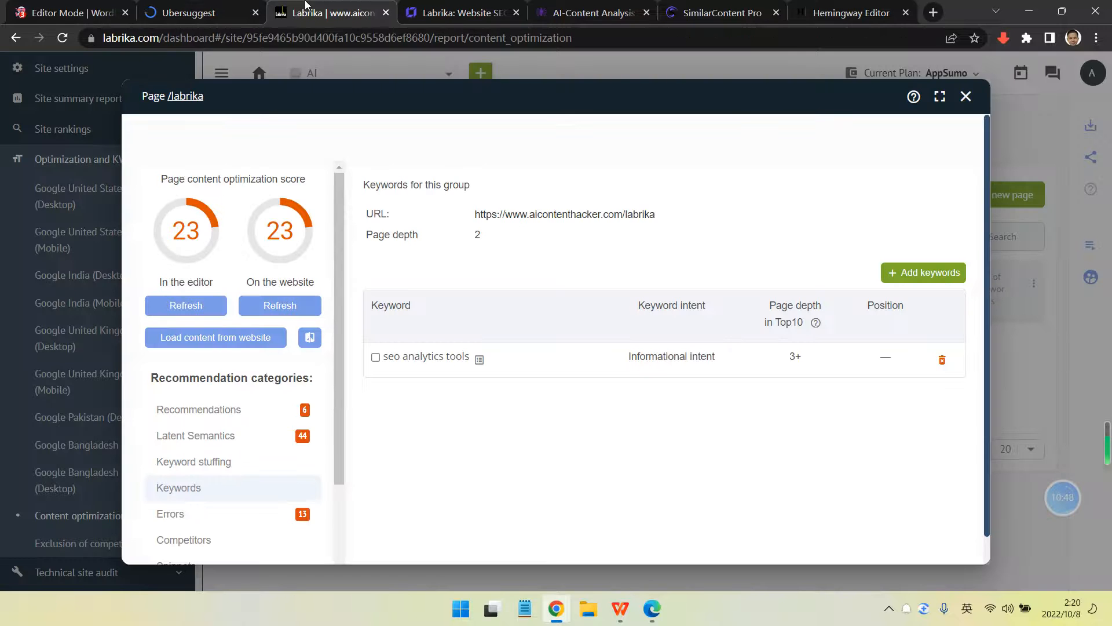
{"action": "left_click", "coordinate": [462, 13]}
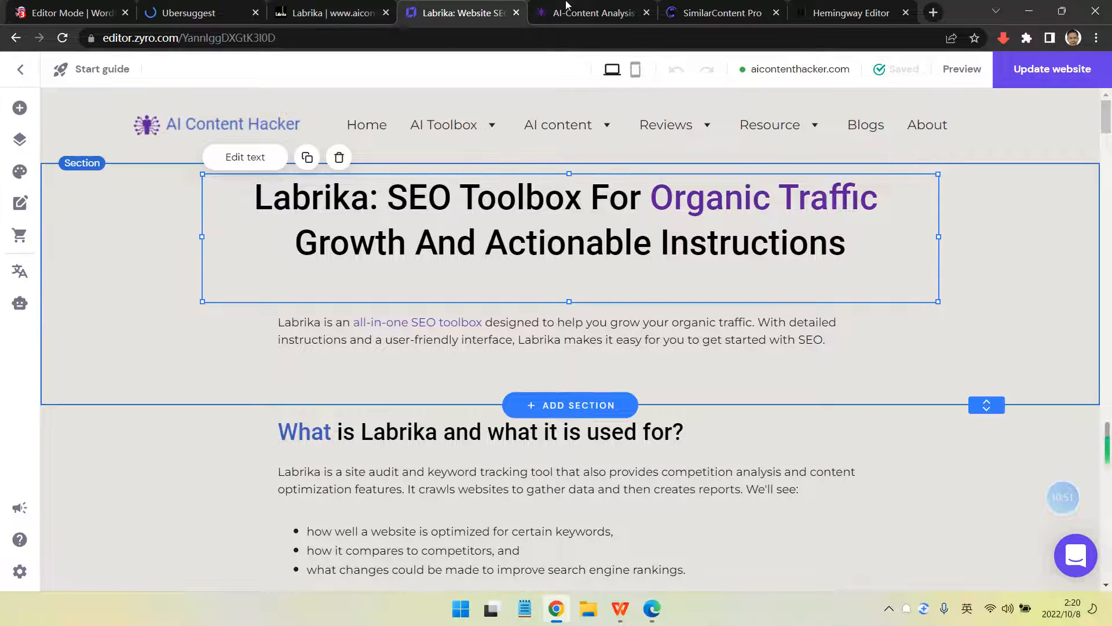
{"action": "left_click", "coordinate": [596, 13]}
{"action": "left_click", "coordinate": [716, 6]}
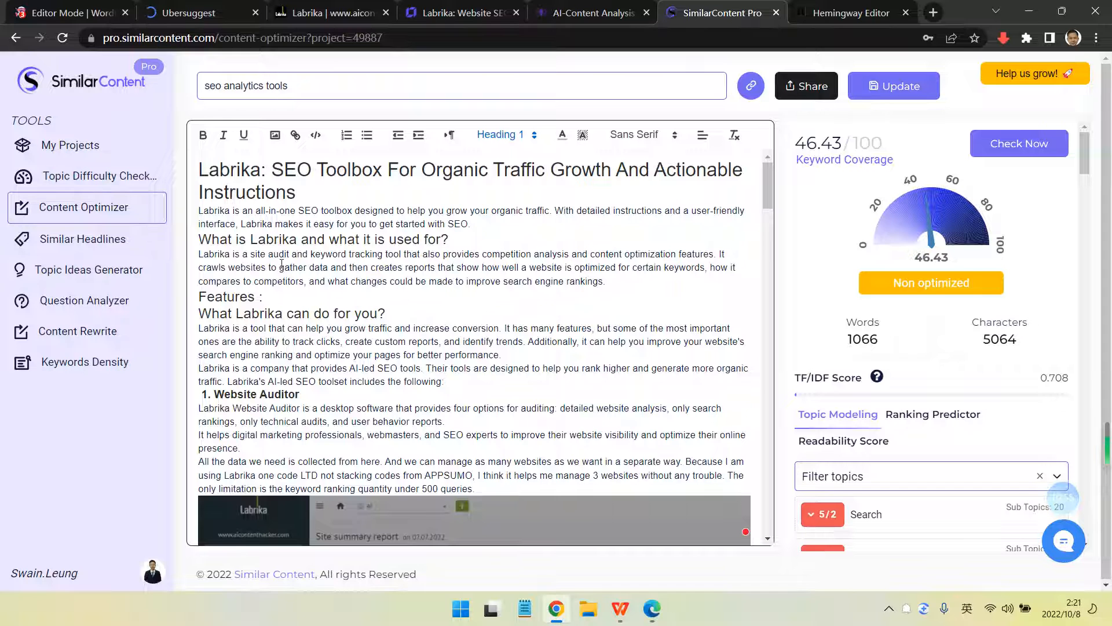
{"action": "left_click_drag", "start_coordinate": [284, 86], "coordinate": [206, 88]}
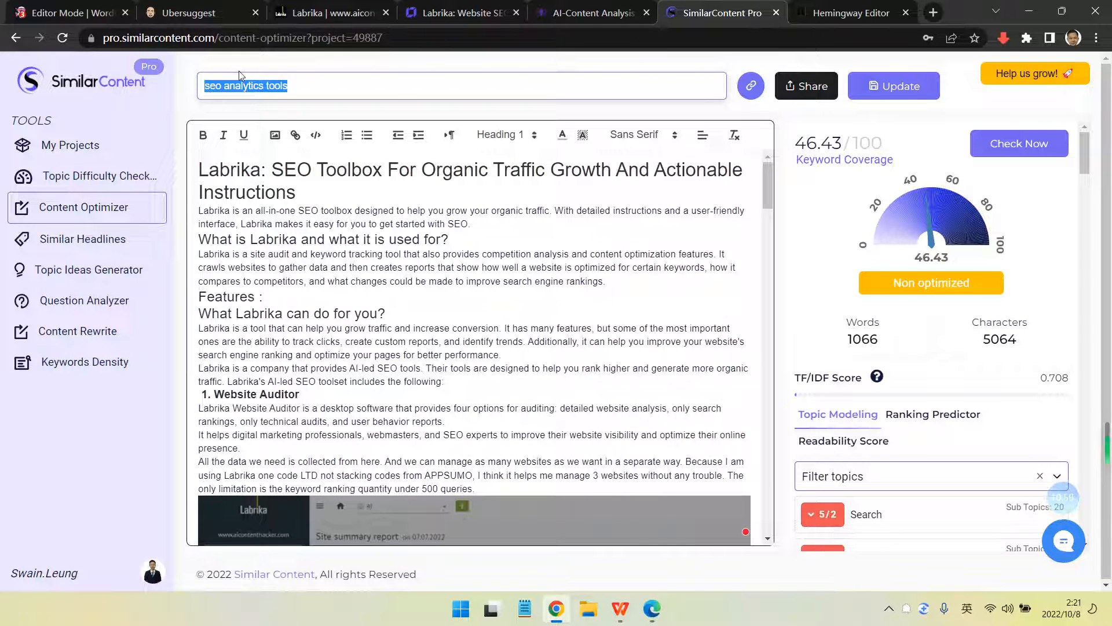
{"action": "left_click", "coordinate": [218, 85]}
{"action": "left_click_drag", "start_coordinate": [305, 84], "coordinate": [204, 87]}
{"action": "left_click", "coordinate": [281, 95]}
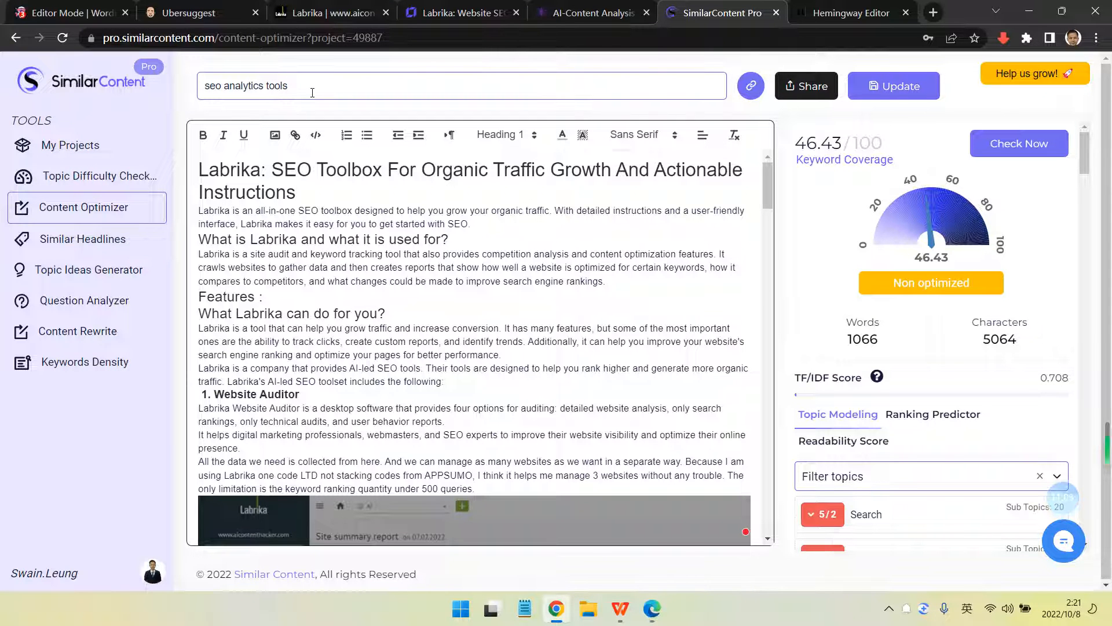
{"action": "left_click_drag", "start_coordinate": [313, 93], "coordinate": [214, 77]}
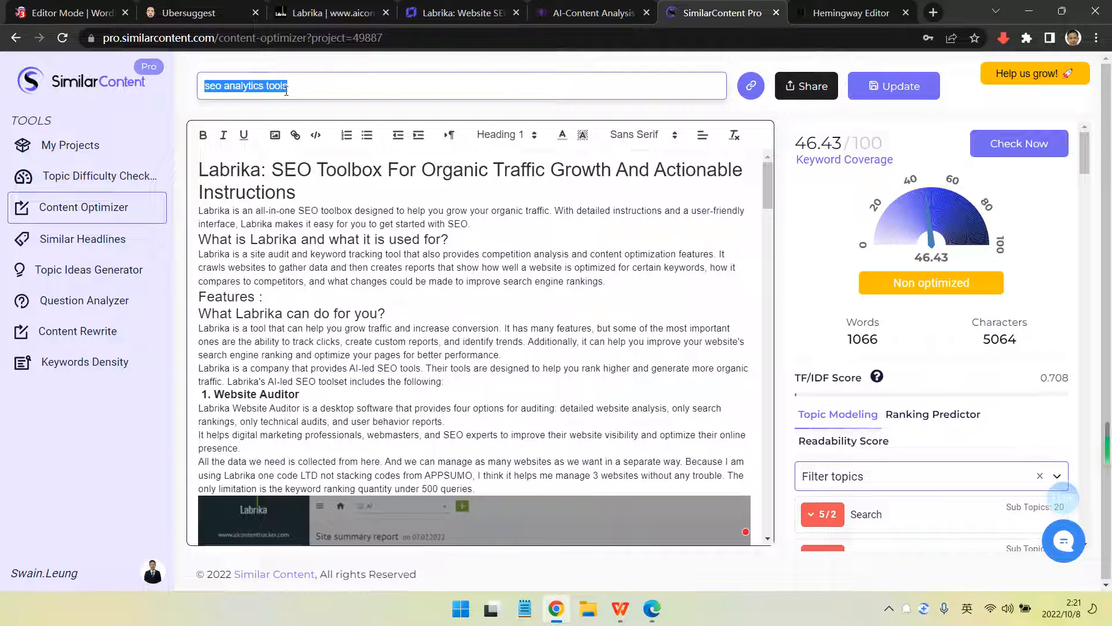
{"action": "left_click_drag", "start_coordinate": [296, 88], "coordinate": [169, 88]}
{"action": "left_click_drag", "start_coordinate": [318, 84], "coordinate": [201, 83]}
Return to the Search Console Opportunities spreadsheet in WPS Office and check the average positions of "labrika review" and "appsumo labrika"
{"action": "left_click", "coordinate": [619, 608]}
{"action": "left_click", "coordinate": [440, 395]}
{"action": "left_click", "coordinate": [107, 174]}
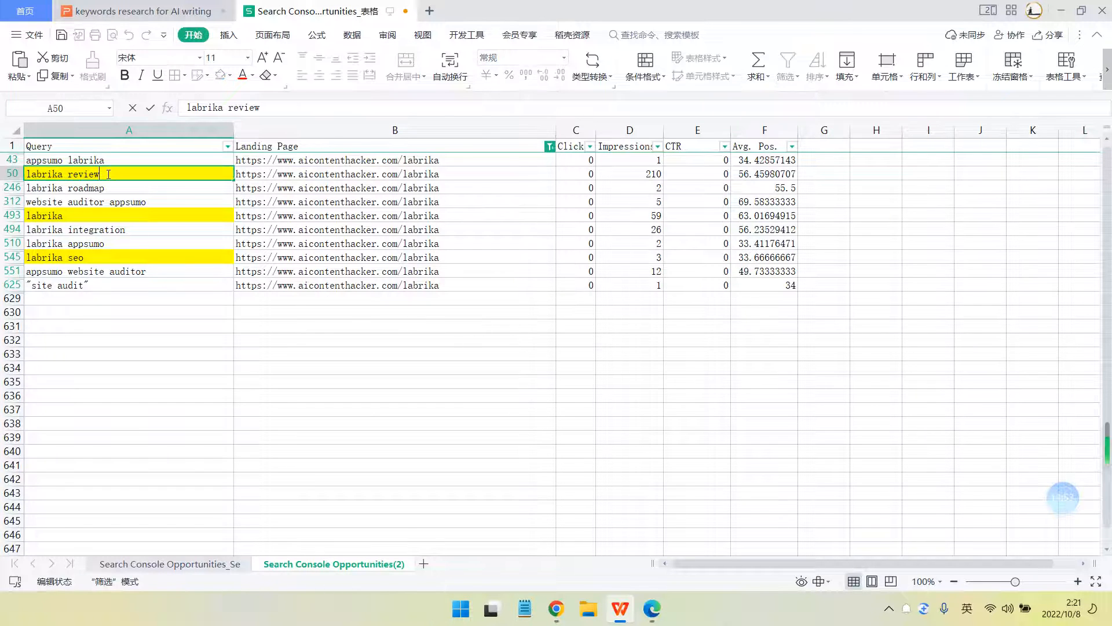
{"action": "left_click", "coordinate": [766, 186]}
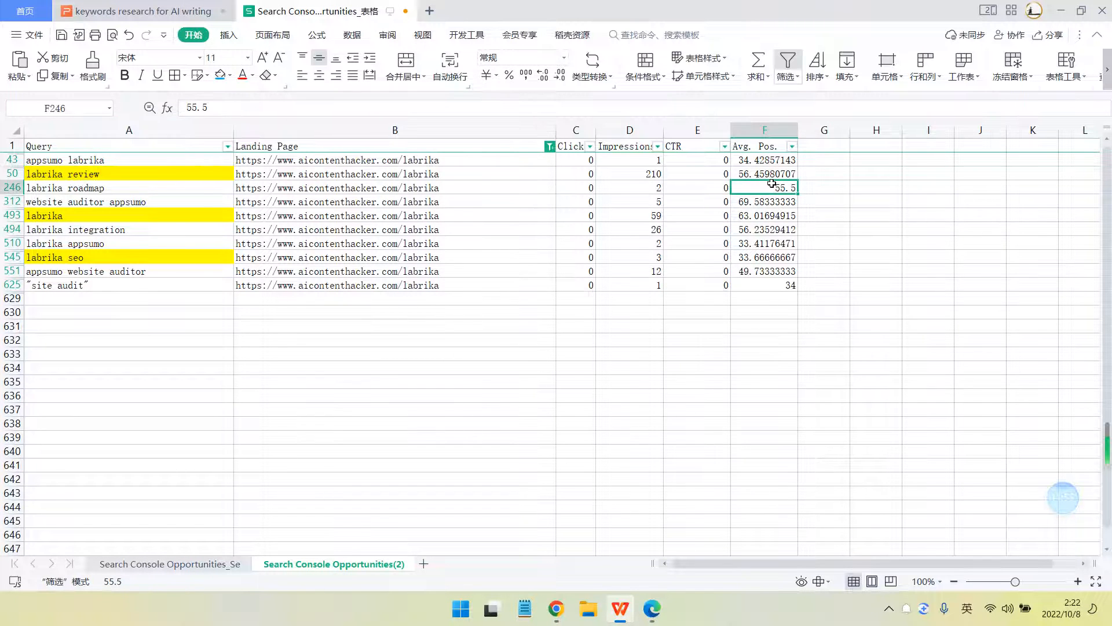
{"action": "left_click", "coordinate": [761, 174]}
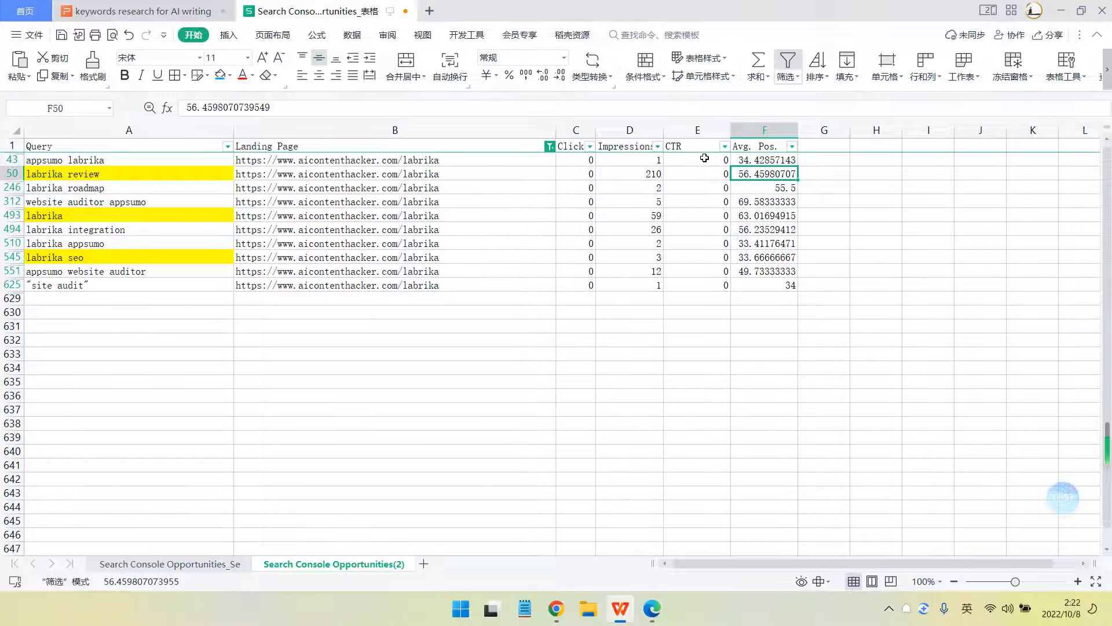
{"action": "left_click", "coordinate": [774, 160]}
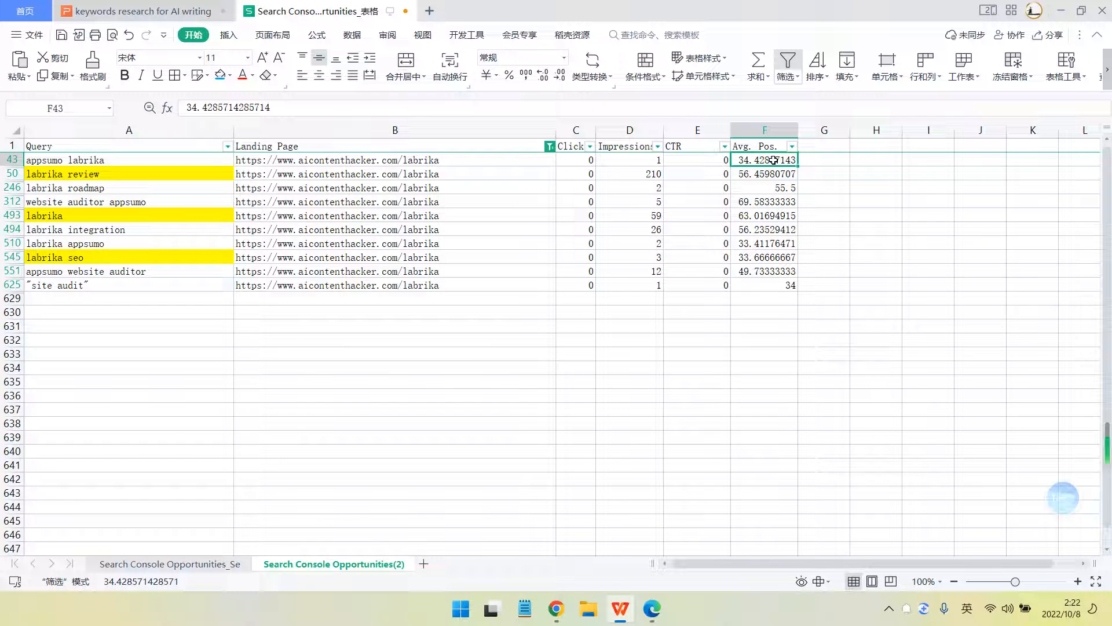
Switch back to Ubersuggest in Chrome and check the monthly search volume of the keyword "labrika"
{"action": "left_click", "coordinate": [550, 611]}
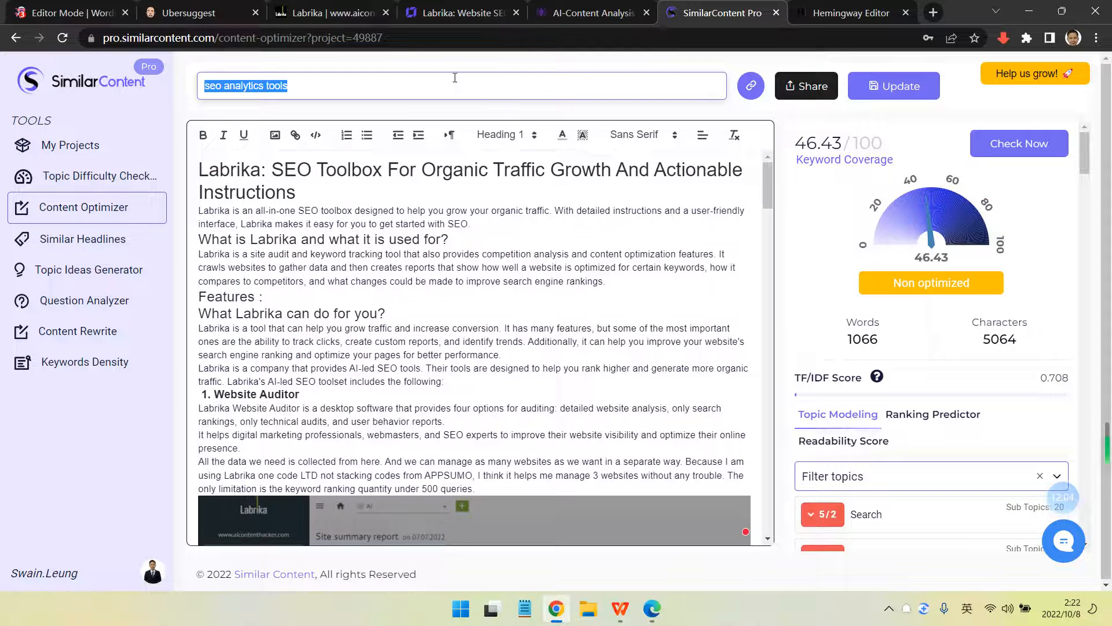
{"action": "left_click", "coordinate": [183, 11]}
{"action": "scroll", "coordinate": [485, 368], "scroll_direction": "down", "scroll_amount": 3}
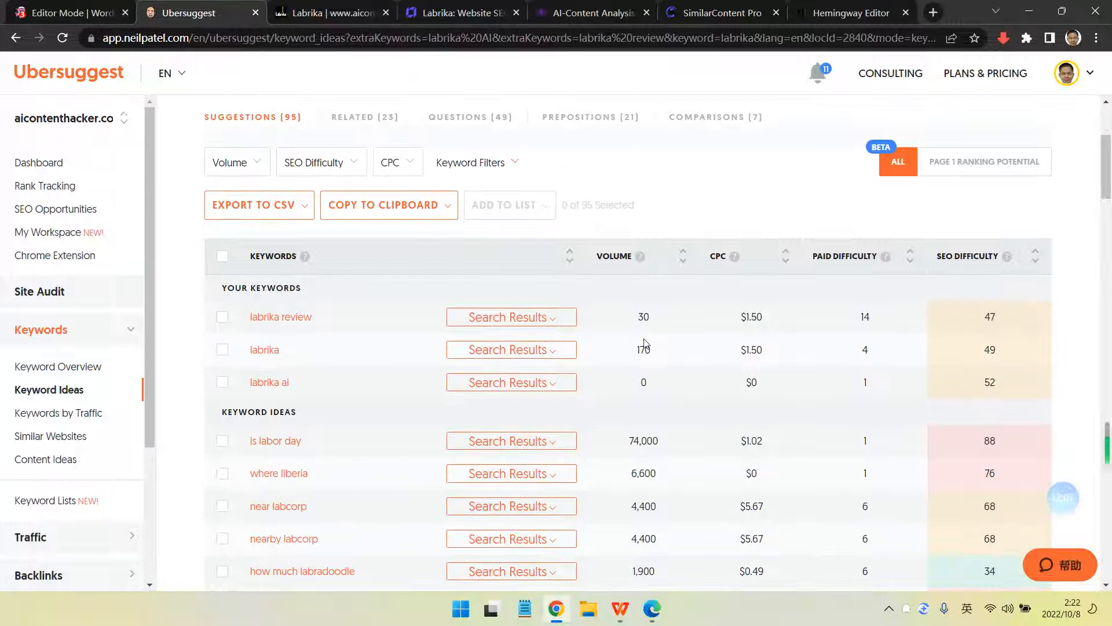
{"action": "left_click_drag", "start_coordinate": [670, 353], "coordinate": [618, 356]}
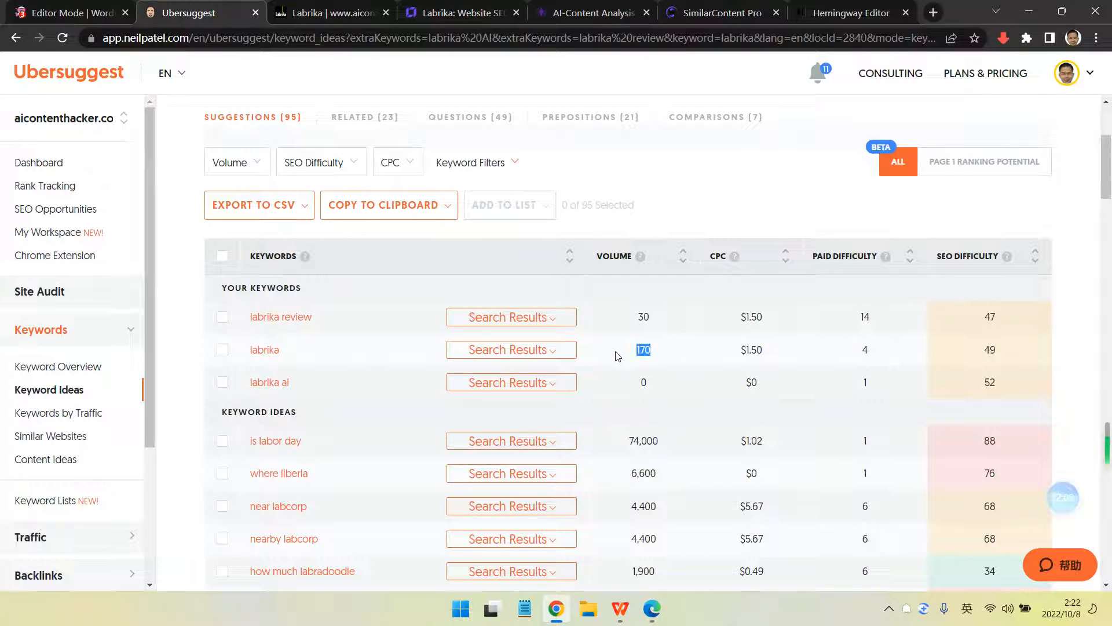
{"action": "left_click", "coordinate": [682, 357]}
{"action": "left_click_drag", "start_coordinate": [636, 355], "coordinate": [661, 357]}
{"action": "left_click", "coordinate": [659, 359]}
Expand the Google search results for the keyword "labrika" and examine the estimated visits of the ten ranking pages
{"action": "left_click", "coordinate": [557, 350]}
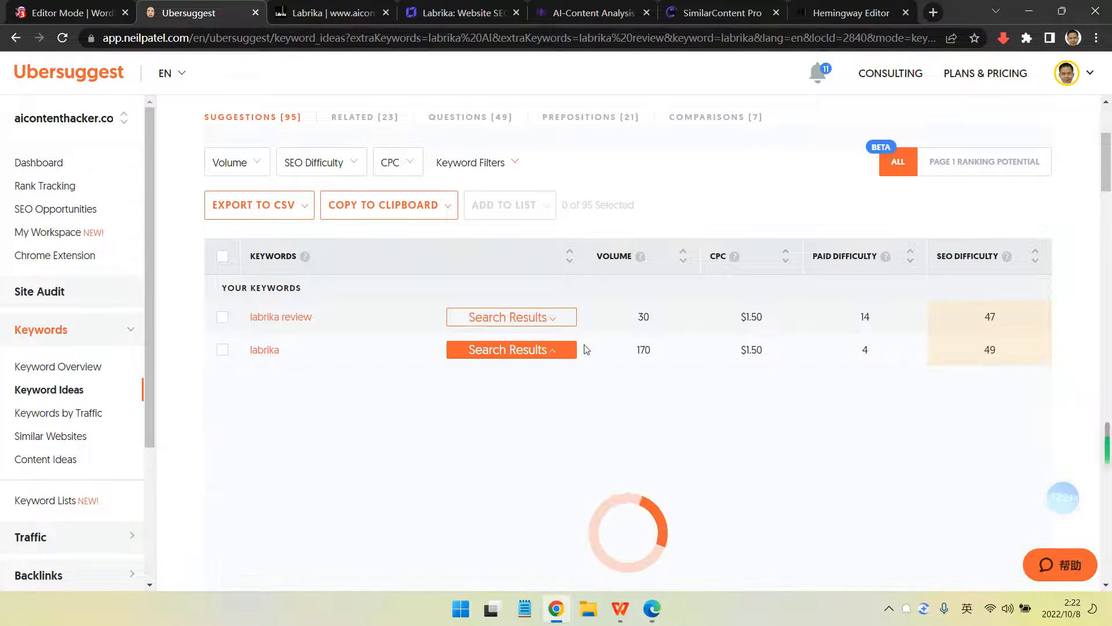
{"action": "scroll", "coordinate": [637, 333], "scroll_direction": "down", "scroll_amount": 1}
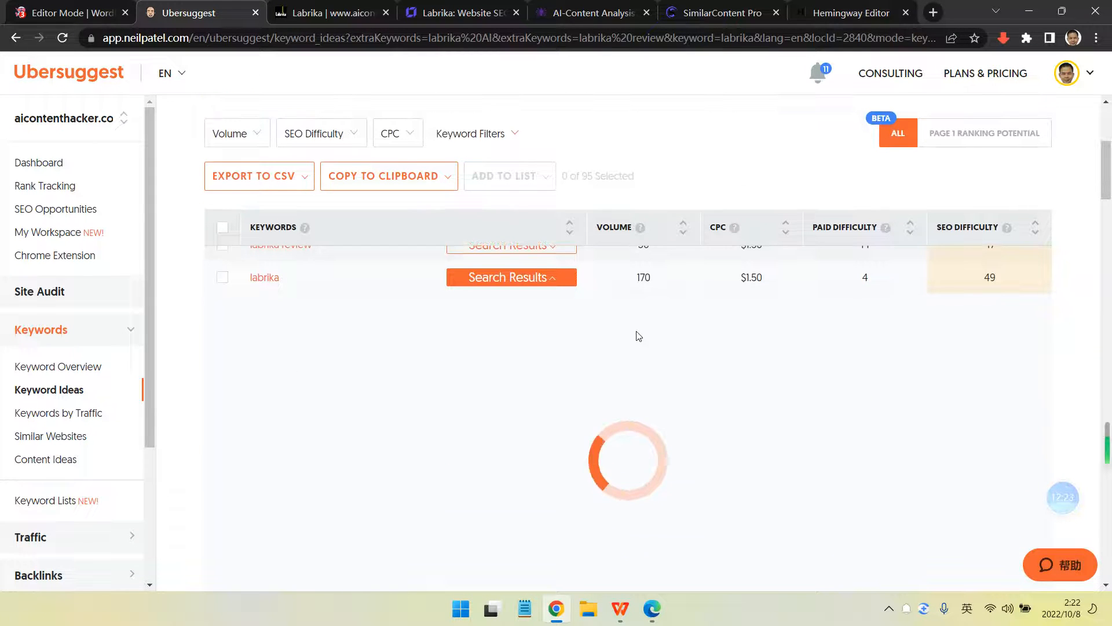
{"action": "scroll", "coordinate": [690, 336], "scroll_direction": "down", "scroll_amount": 2}
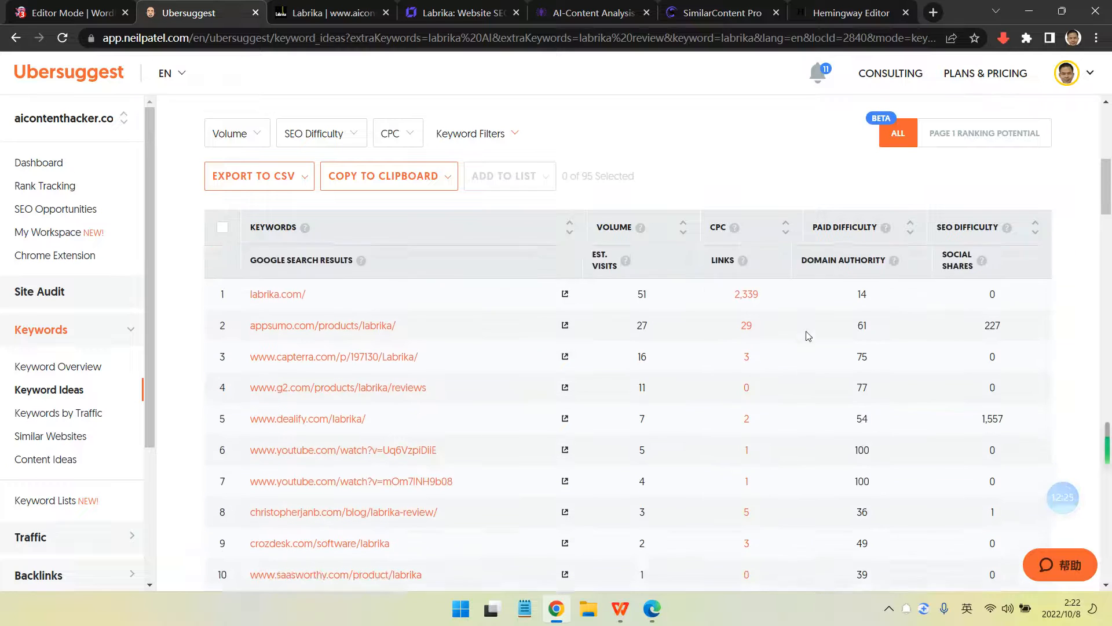
{"action": "scroll", "coordinate": [809, 336], "scroll_direction": "down", "scroll_amount": 1}
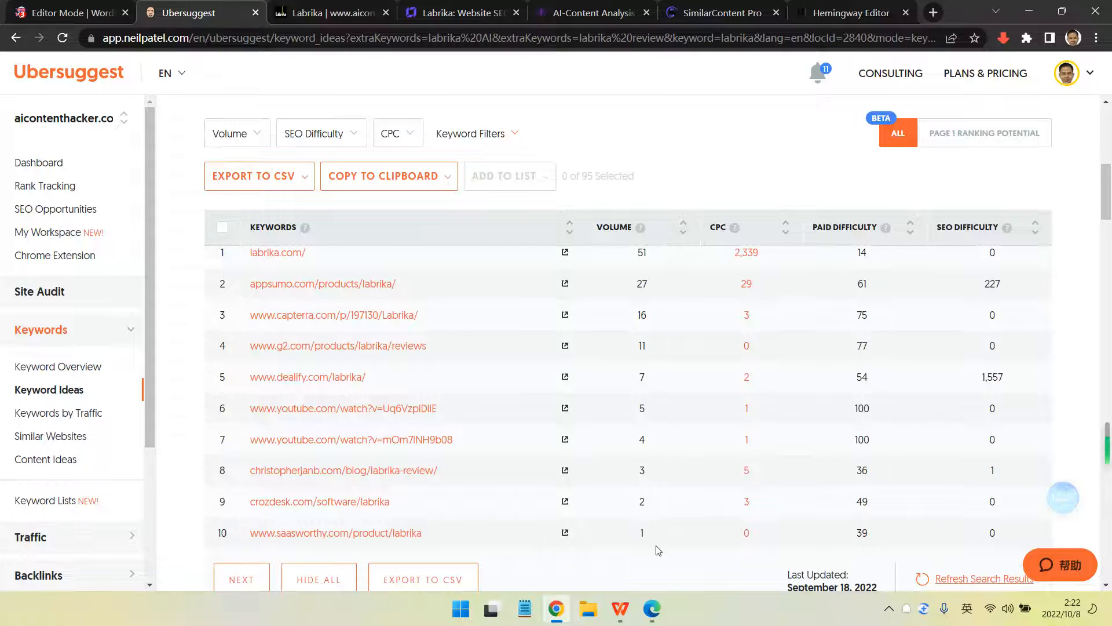
{"action": "double_click", "coordinate": [642, 534]}
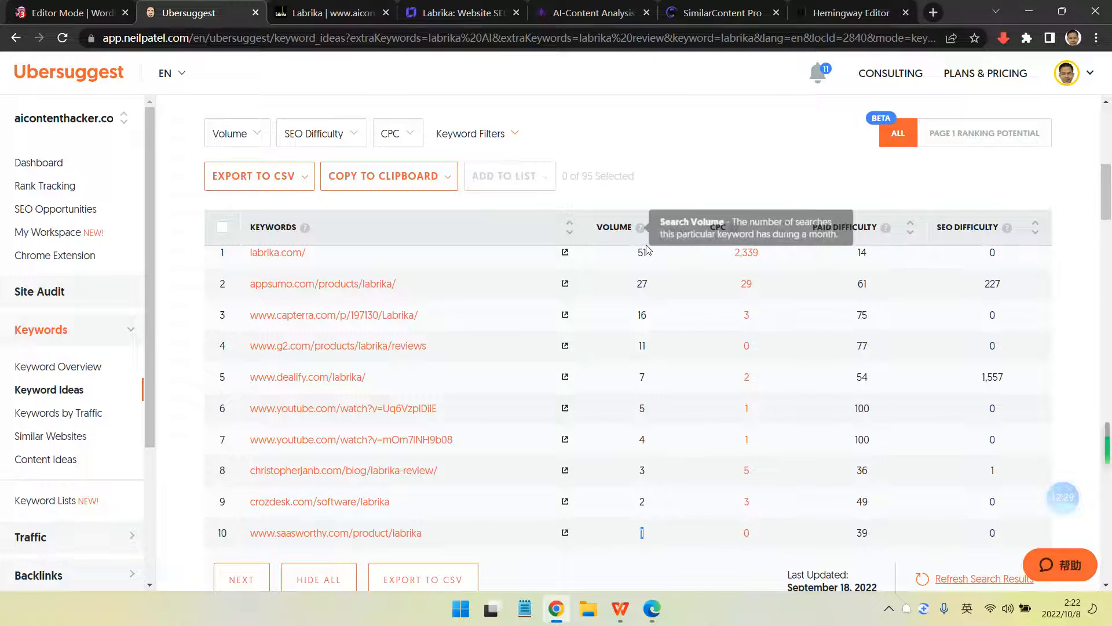
Check the estimated visits of the tenth-ranked page in the Google search results for "labrika"
{"action": "left_click", "coordinate": [669, 497]}
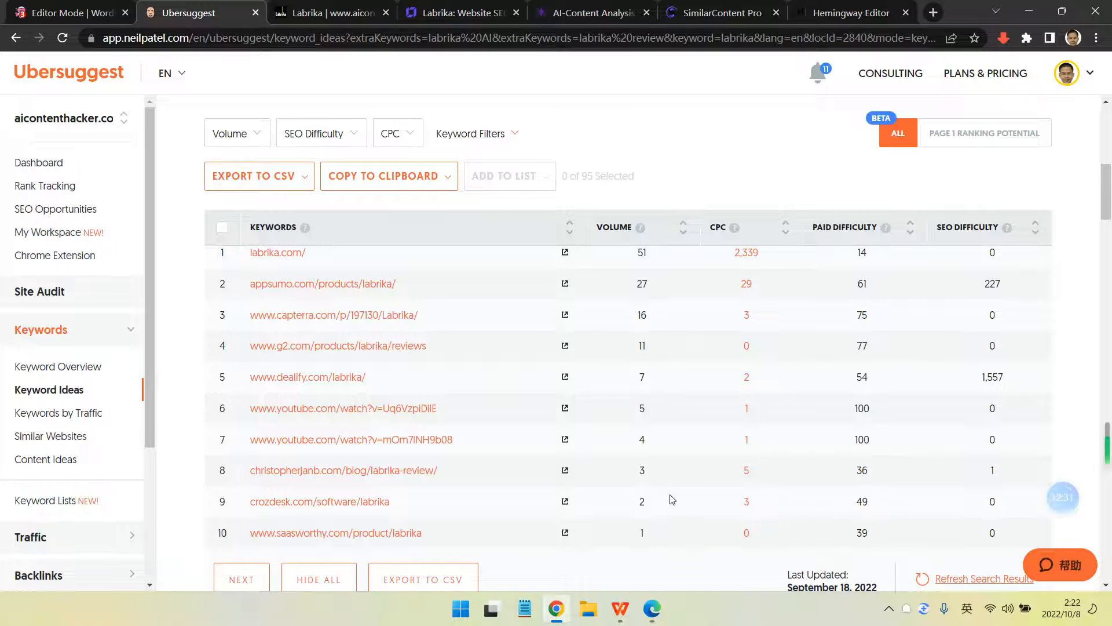
{"action": "scroll", "coordinate": [672, 497], "scroll_direction": "down", "scroll_amount": 1}
{"action": "scroll", "coordinate": [674, 497], "scroll_direction": "up", "scroll_amount": 1}
{"action": "scroll", "coordinate": [686, 523], "scroll_direction": "up", "scroll_amount": 1}
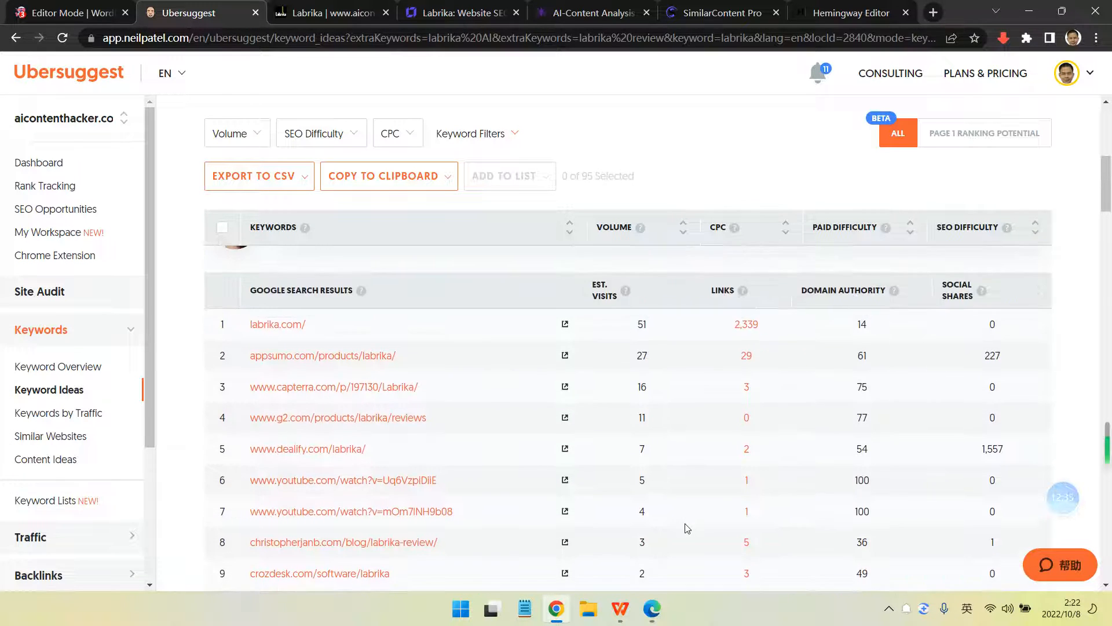
{"action": "scroll", "coordinate": [685, 524], "scroll_direction": "down", "scroll_amount": 1}
{"action": "left_click_drag", "start_coordinate": [644, 530], "coordinate": [635, 532]}
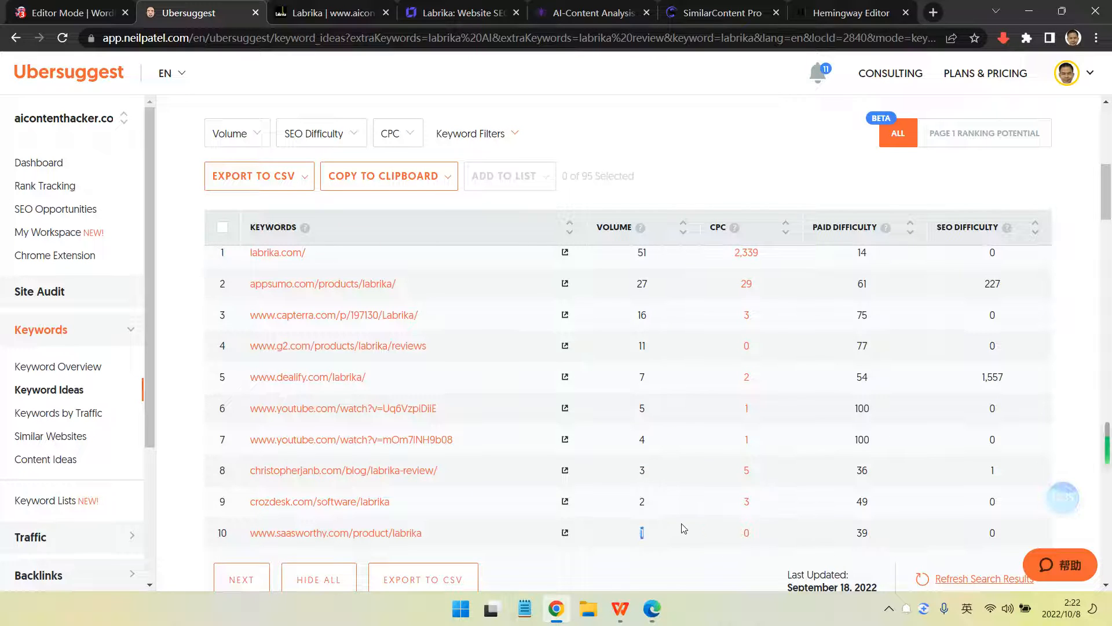
{"action": "scroll", "coordinate": [684, 524], "scroll_direction": "up", "scroll_amount": 1}
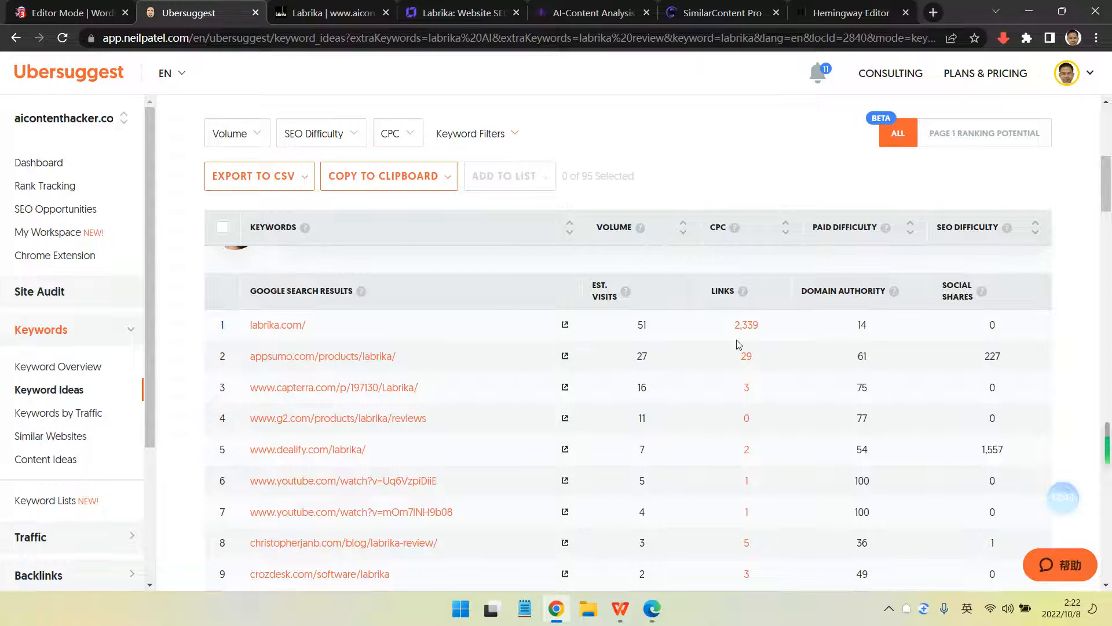
Compare the estimated visits of the first, sixth and eighth ranking pages for "labrika"
{"action": "double_click", "coordinate": [665, 331]}
{"action": "left_click", "coordinate": [671, 338]}
{"action": "scroll", "coordinate": [679, 373], "scroll_direction": "down", "scroll_amount": 1}
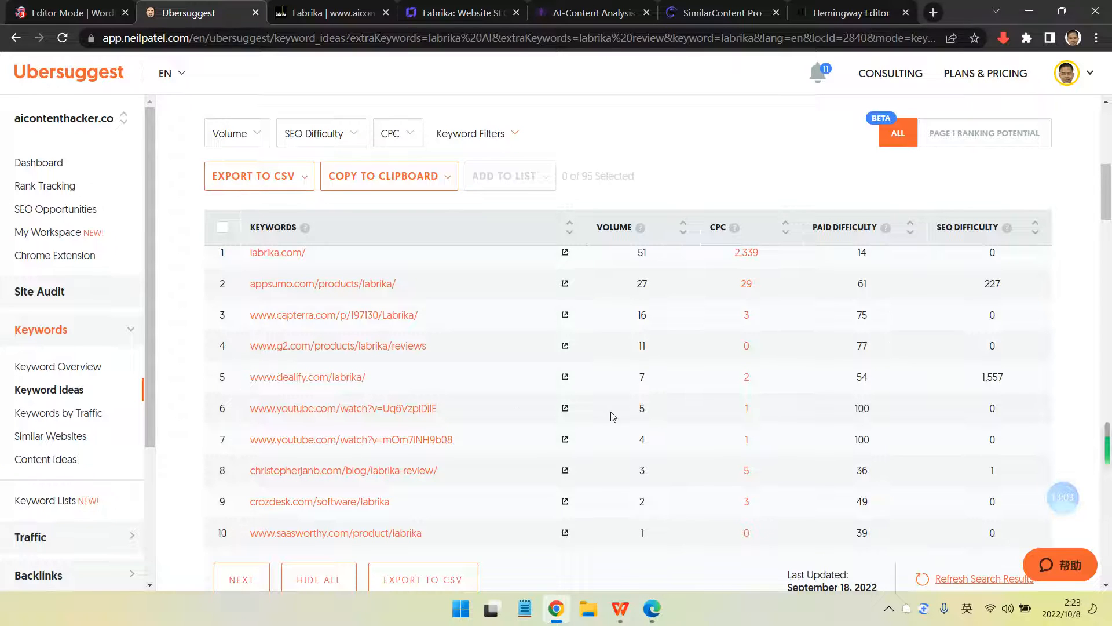
{"action": "double_click", "coordinate": [642, 411]}
{"action": "left_click", "coordinate": [682, 408]}
{"action": "double_click", "coordinate": [642, 471]}
{"action": "left_click", "coordinate": [662, 477]}
{"action": "scroll", "coordinate": [636, 255], "scroll_direction": "up", "scroll_amount": 2}
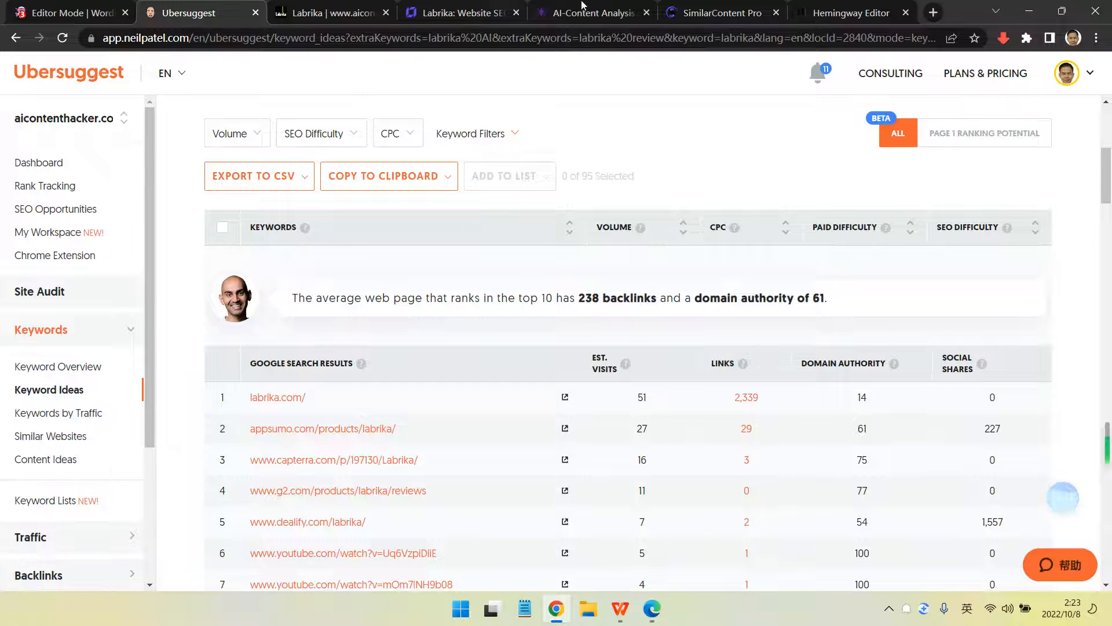
Switch to SimilarContent Pro and start a new project from the projects list
{"action": "left_click", "coordinate": [710, 14]}
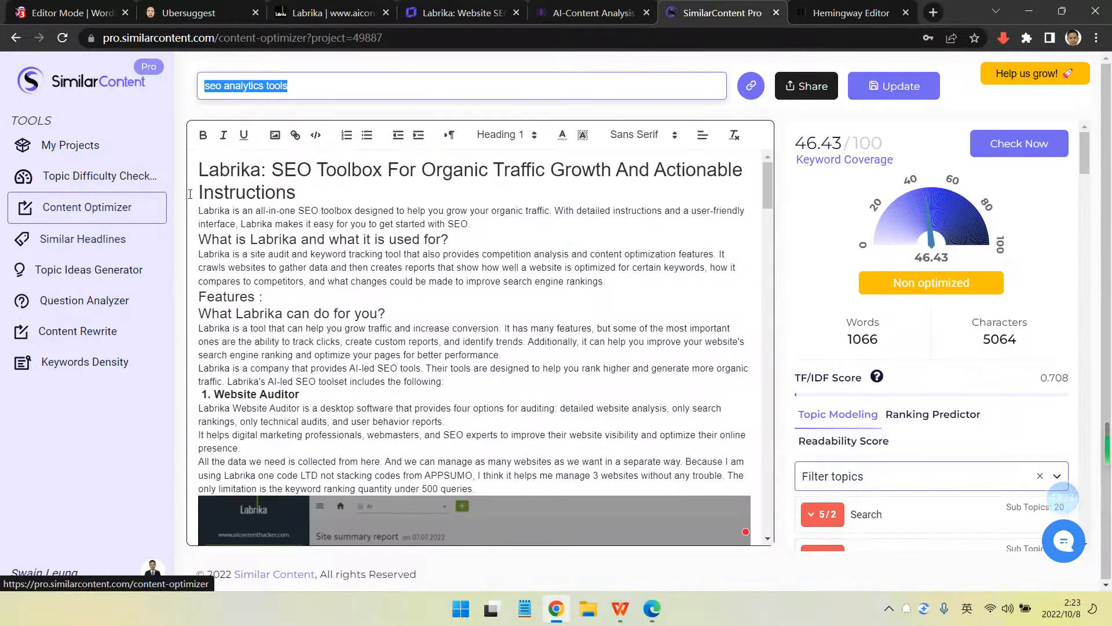
{"action": "left_click", "coordinate": [93, 150]}
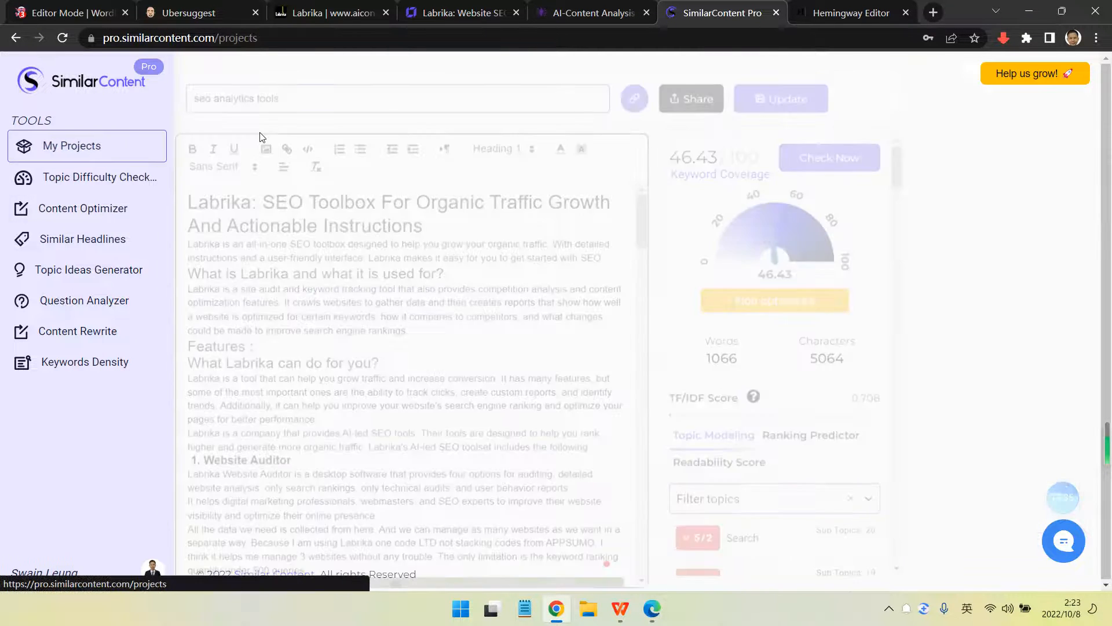
{"action": "left_click", "coordinate": [346, 277]}
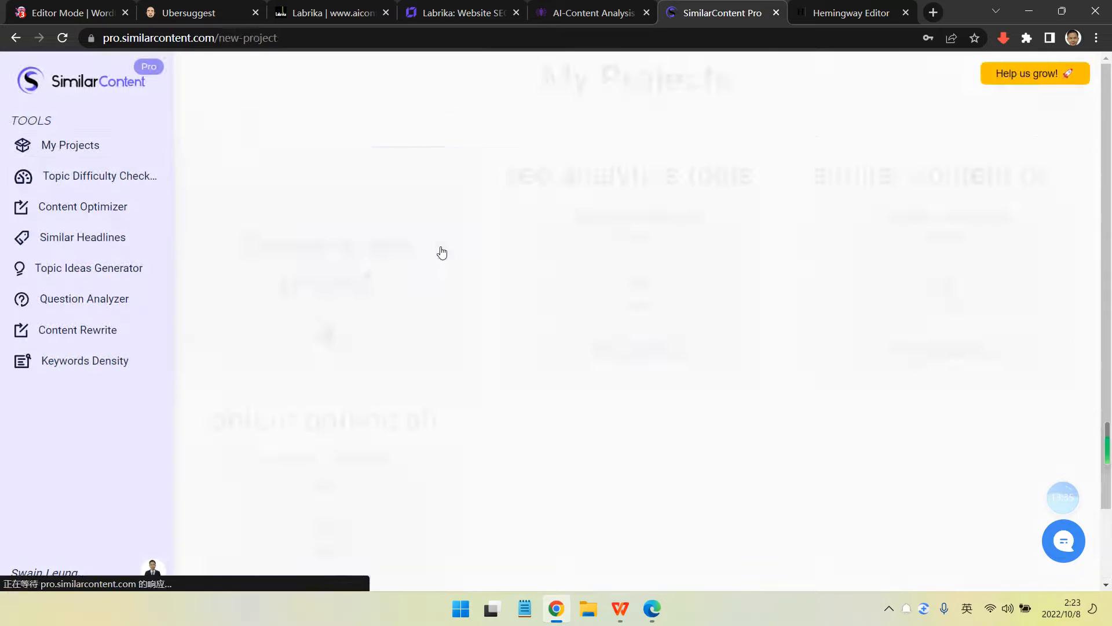
Copy the query "labrika" from the Search Console Opportunities spreadsheet in WPS Office, leaving its cell unchanged
{"action": "left_click", "coordinate": [621, 608]}
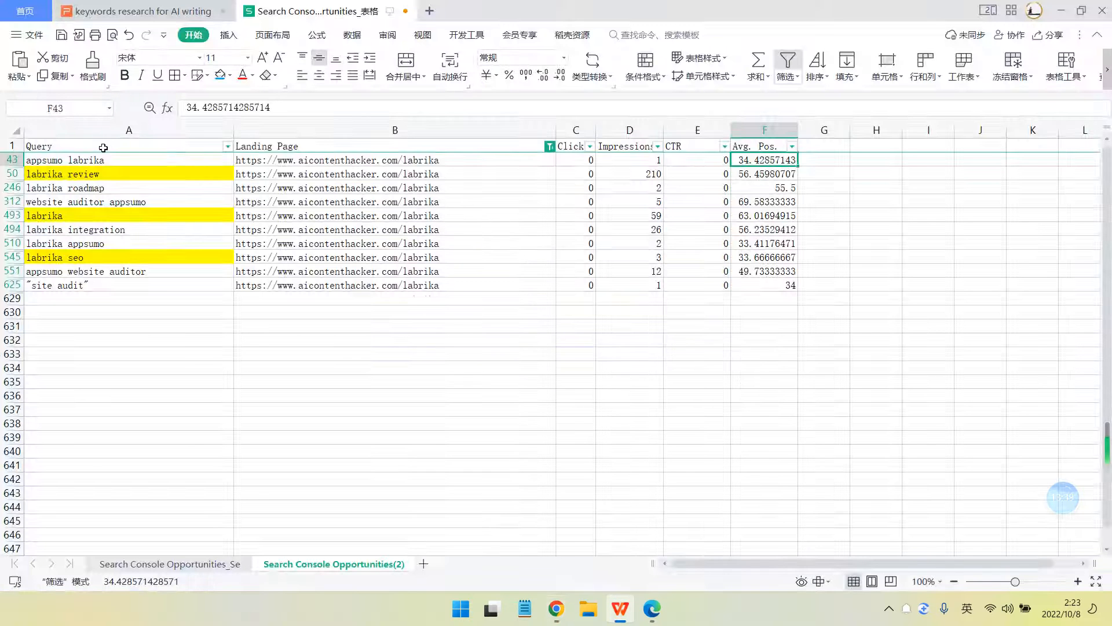
{"action": "left_click", "coordinate": [111, 173]}
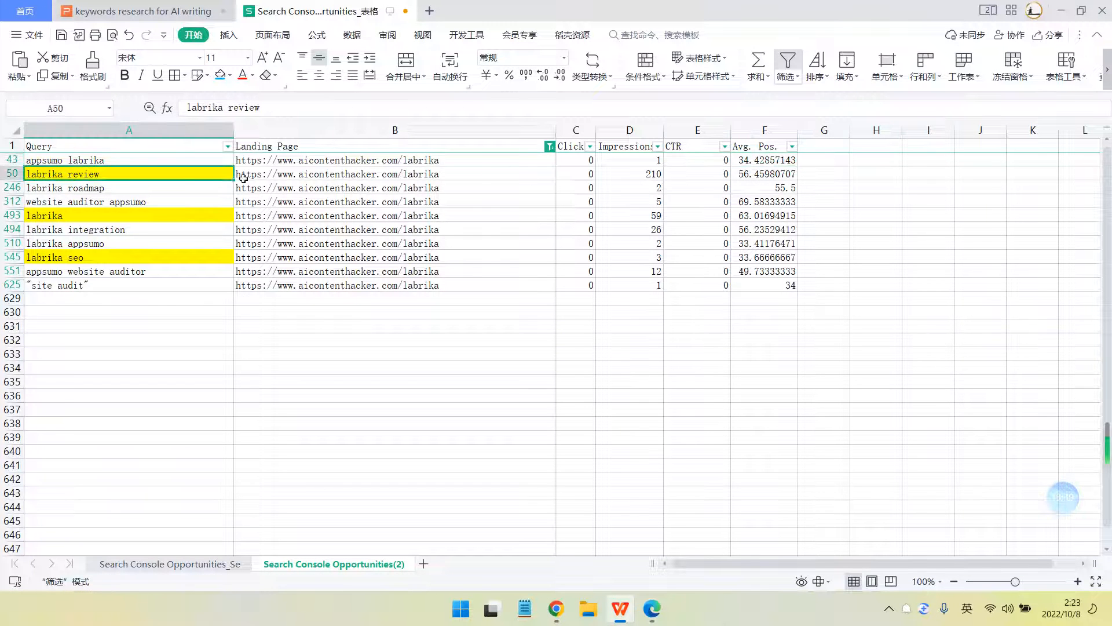
{"action": "left_click", "coordinate": [66, 215]}
{"action": "double_click", "coordinate": [70, 214]}
{"action": "double_click", "coordinate": [70, 214]}
{"action": "key", "text": "ctrl+c"}
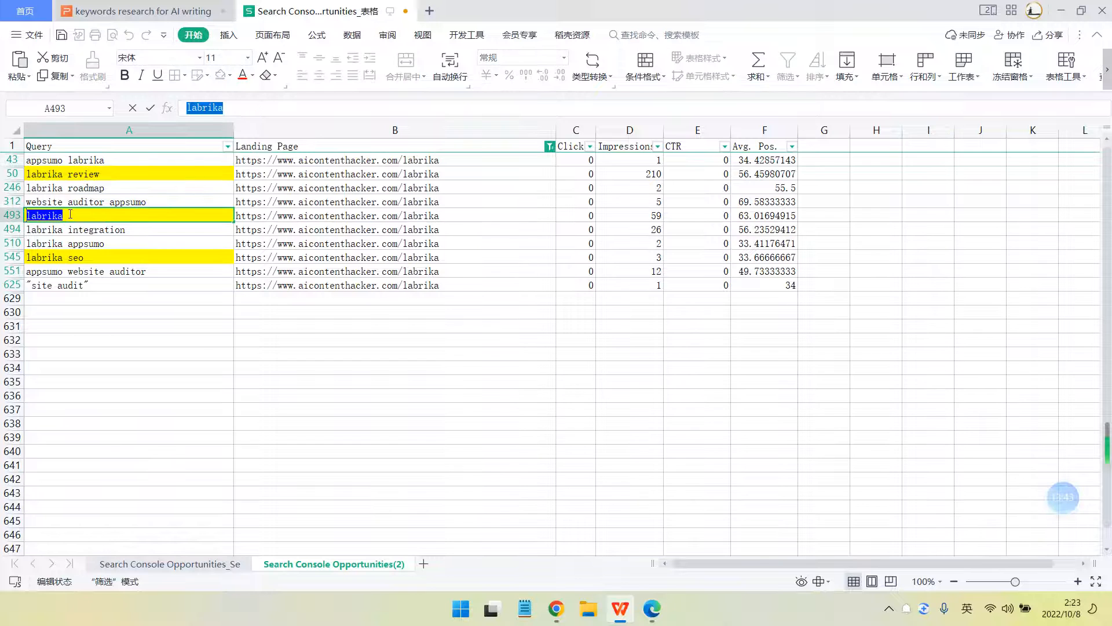
{"action": "left_click", "coordinate": [168, 342]}
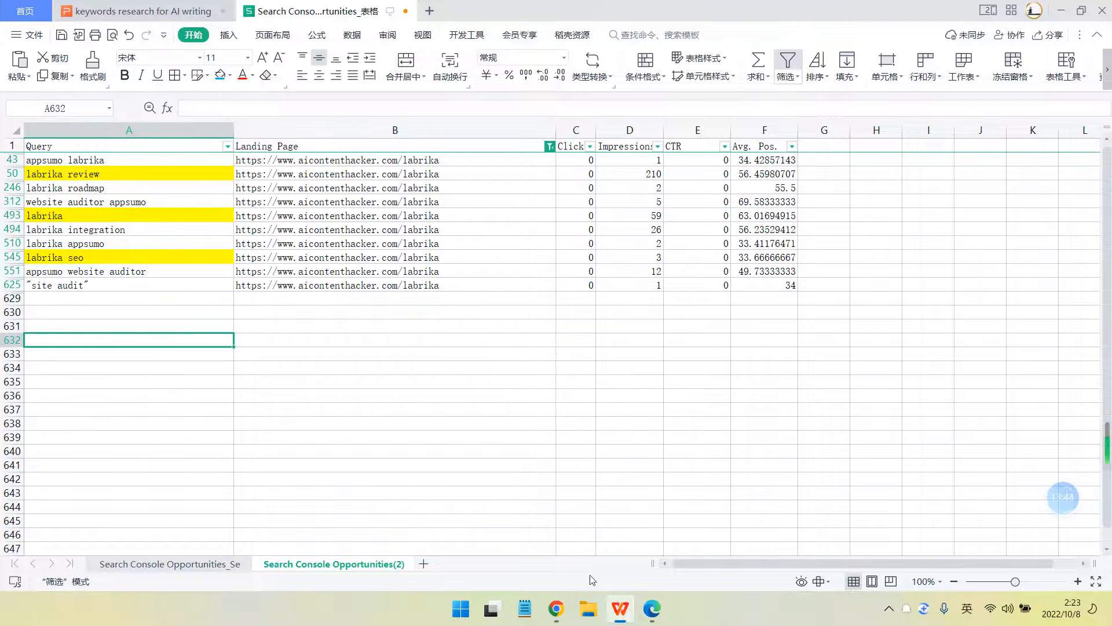
Return to SimilarContent Pro in Chrome and create the project with search query "labrika", location United States, language English and device Desktop
{"action": "left_click", "coordinate": [556, 609]}
{"action": "left_click", "coordinate": [392, 191]}
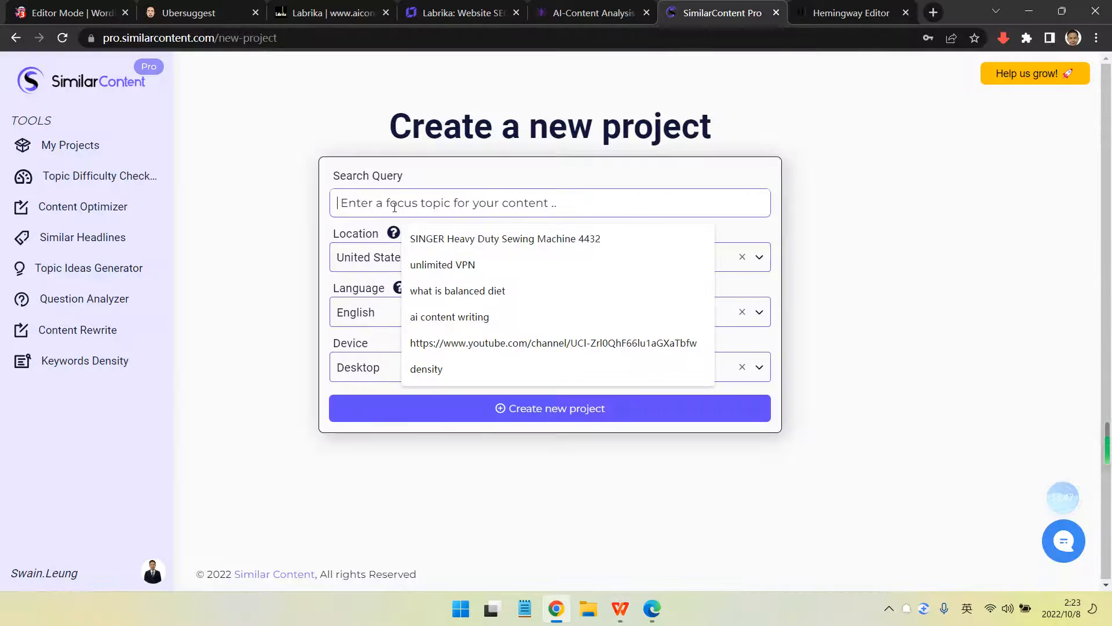
{"action": "key", "text": "ctrl+v"}
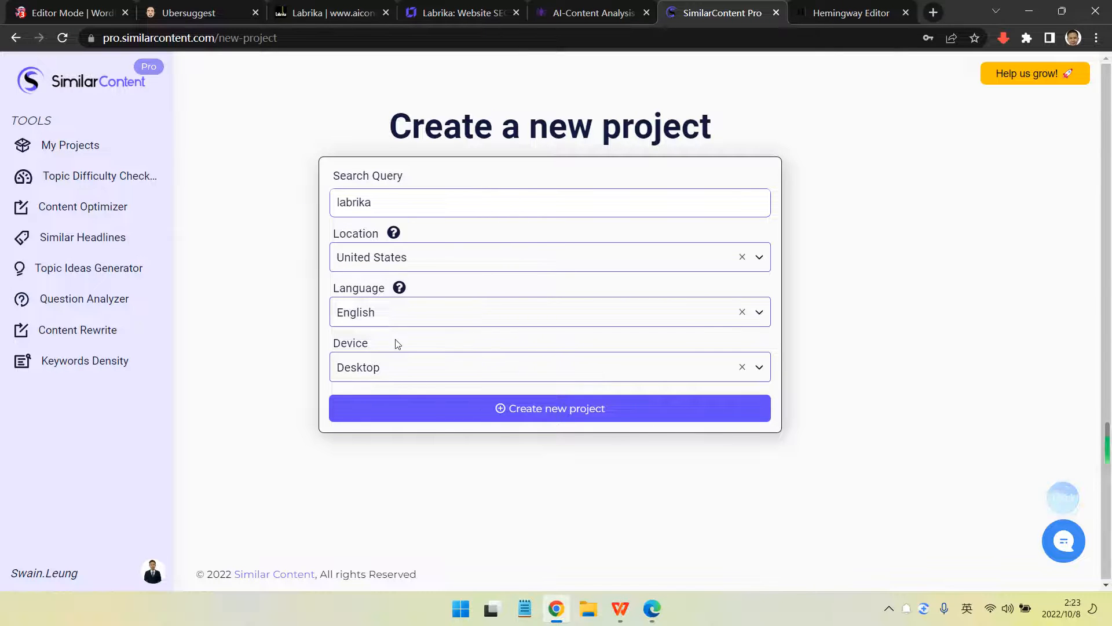
{"action": "left_click", "coordinate": [574, 414]}
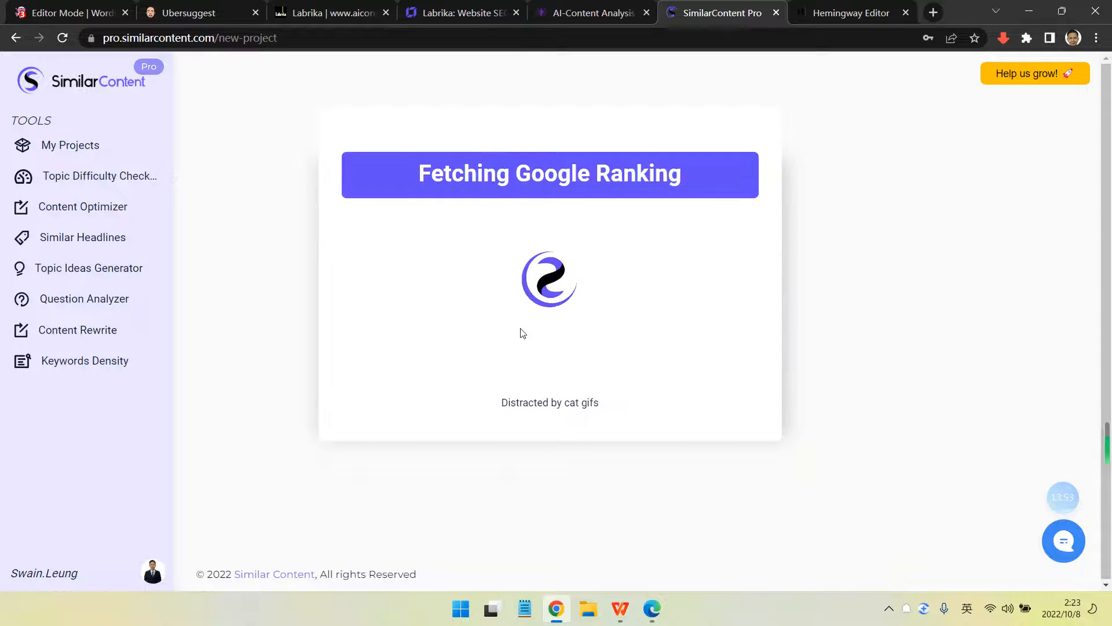
{"action": "left_click", "coordinate": [371, 8]}
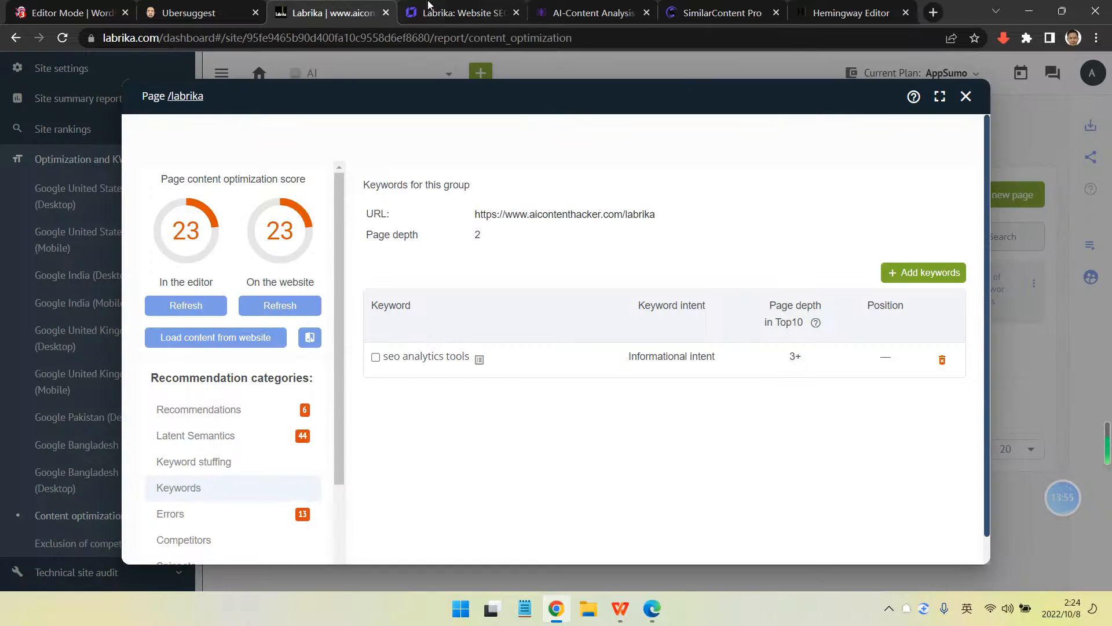
{"action": "left_click", "coordinate": [462, 6]}
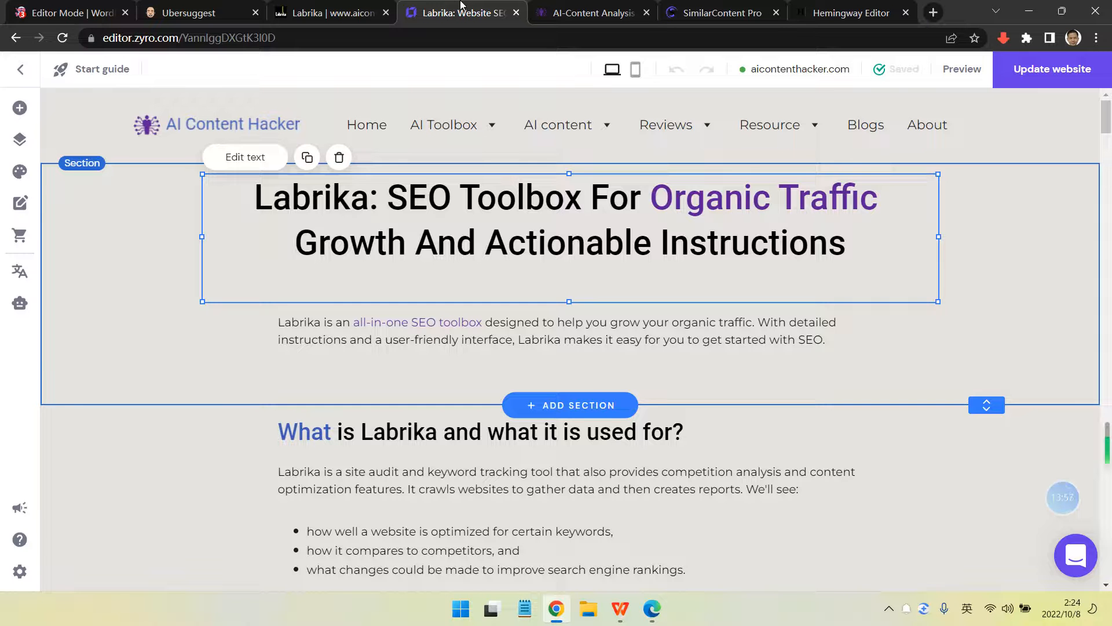
{"action": "left_click", "coordinate": [620, 608]}
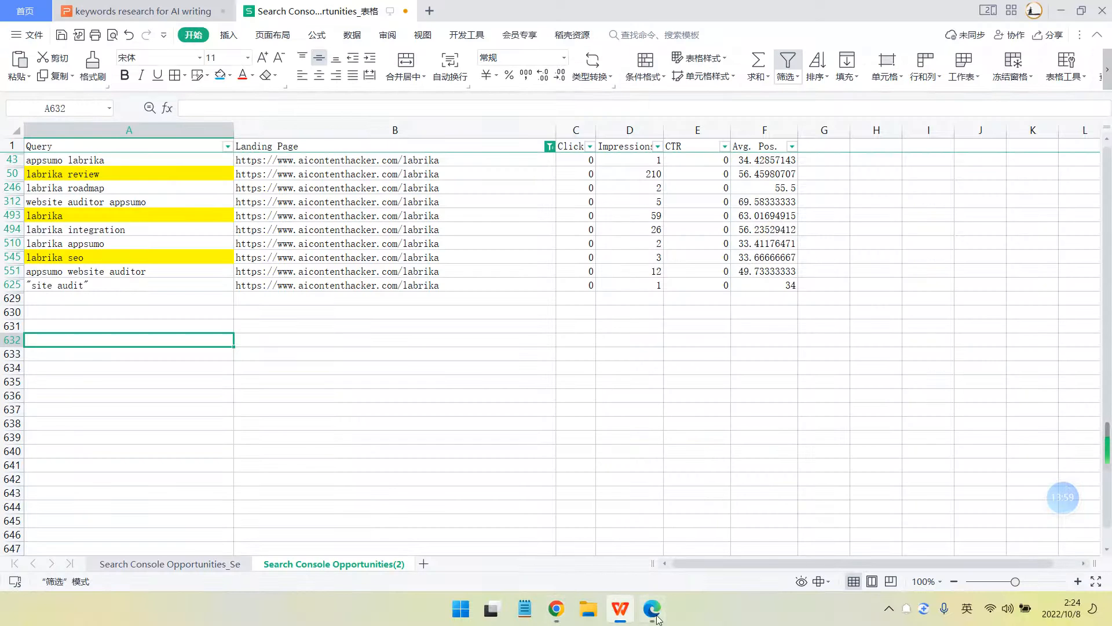
{"action": "left_click", "coordinate": [626, 613]}
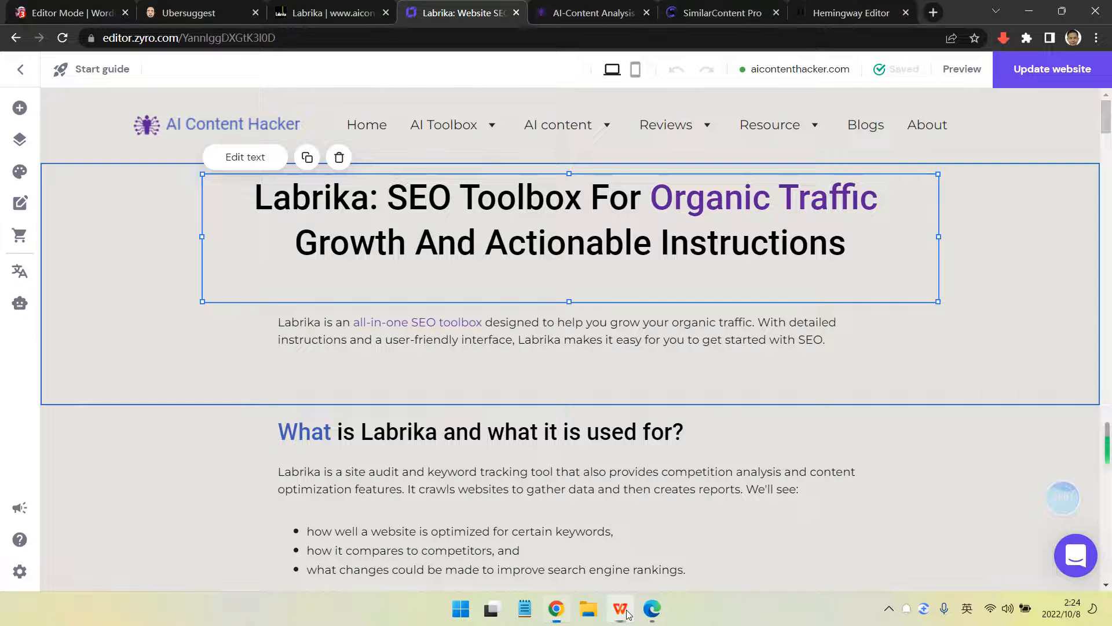
Go back to Ubersuggest's keyword ideas and collapse the Google search results for "labrika"
{"action": "left_click", "coordinate": [191, 12]}
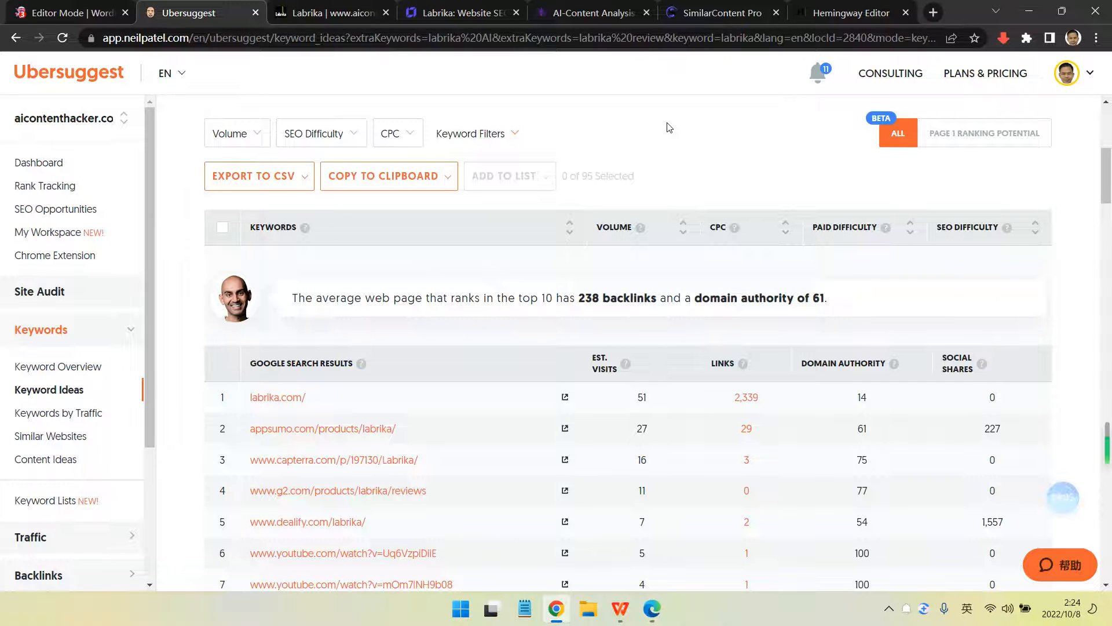
{"action": "scroll", "coordinate": [442, 266], "scroll_direction": "up", "scroll_amount": 3}
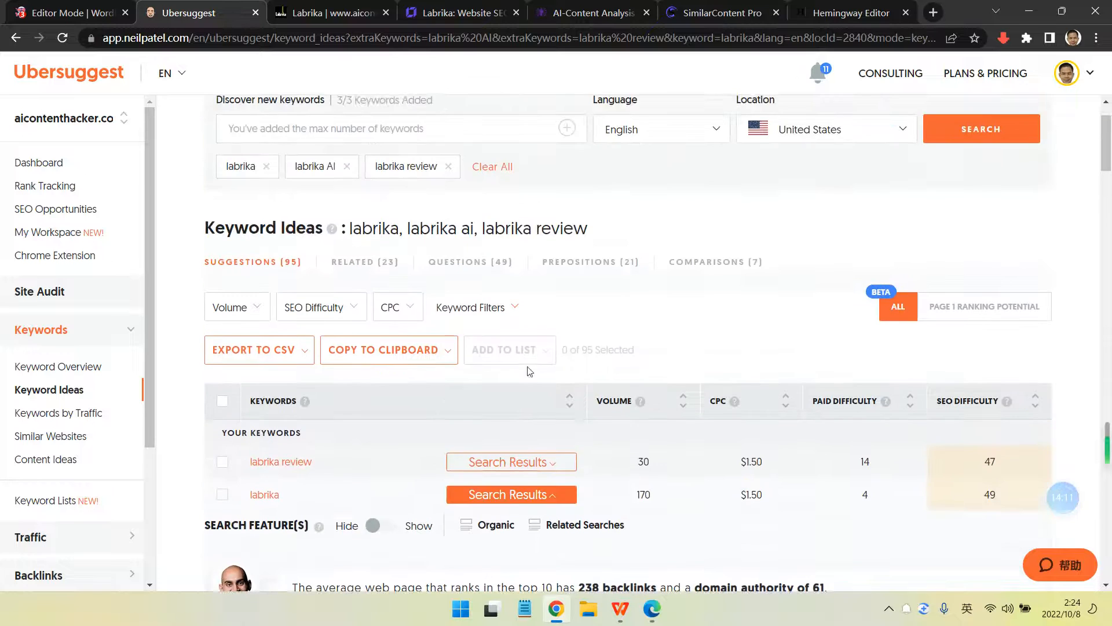
{"action": "left_click", "coordinate": [510, 494]}
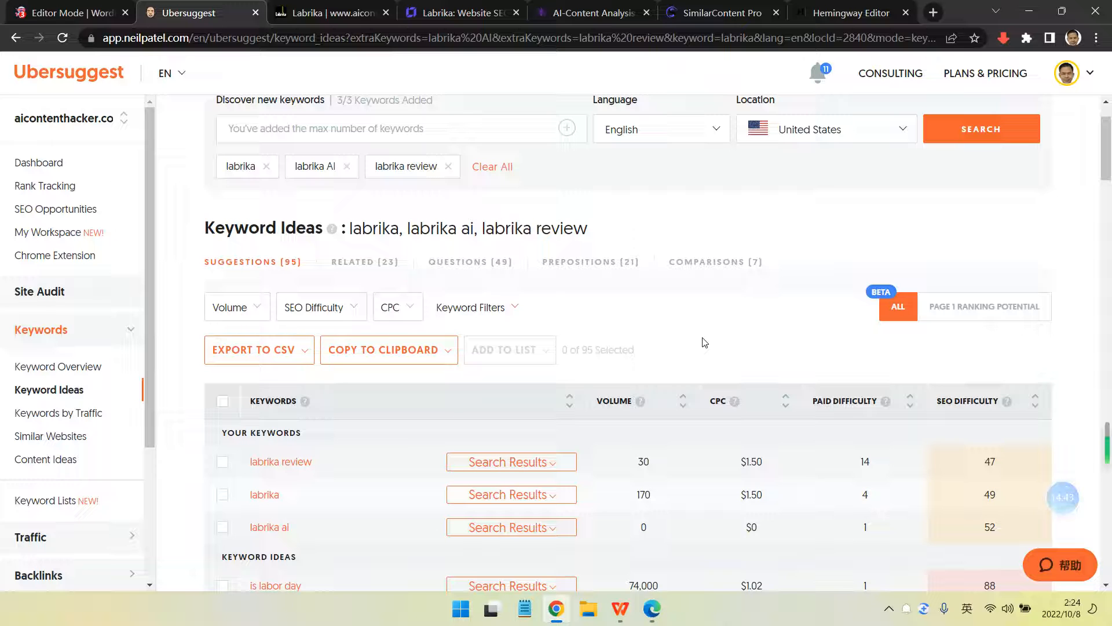
Delete the keyword "seo analytics tools" from the /labrika page in Labrika and open the form for adding keywords
{"action": "left_click", "coordinate": [330, 13]}
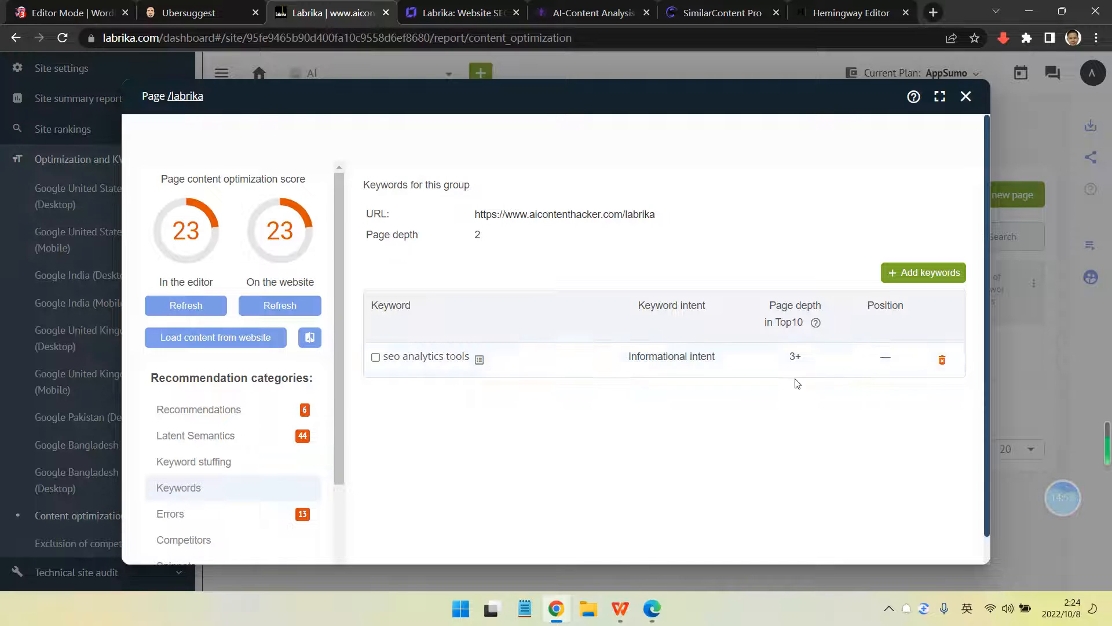
{"action": "left_click", "coordinate": [943, 360]}
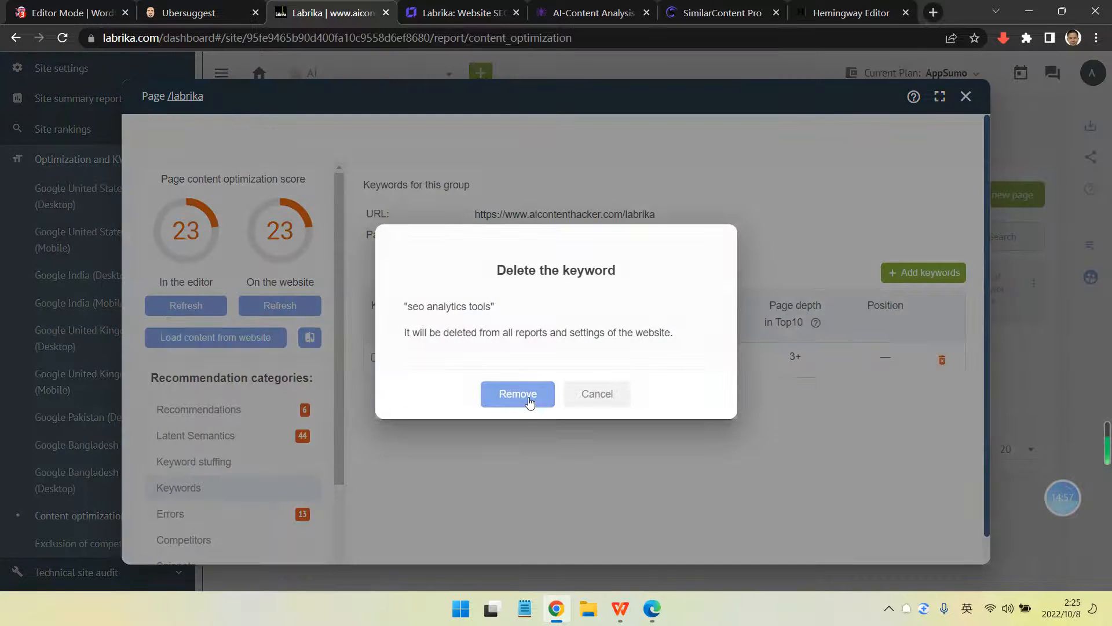
{"action": "left_click", "coordinate": [516, 394]}
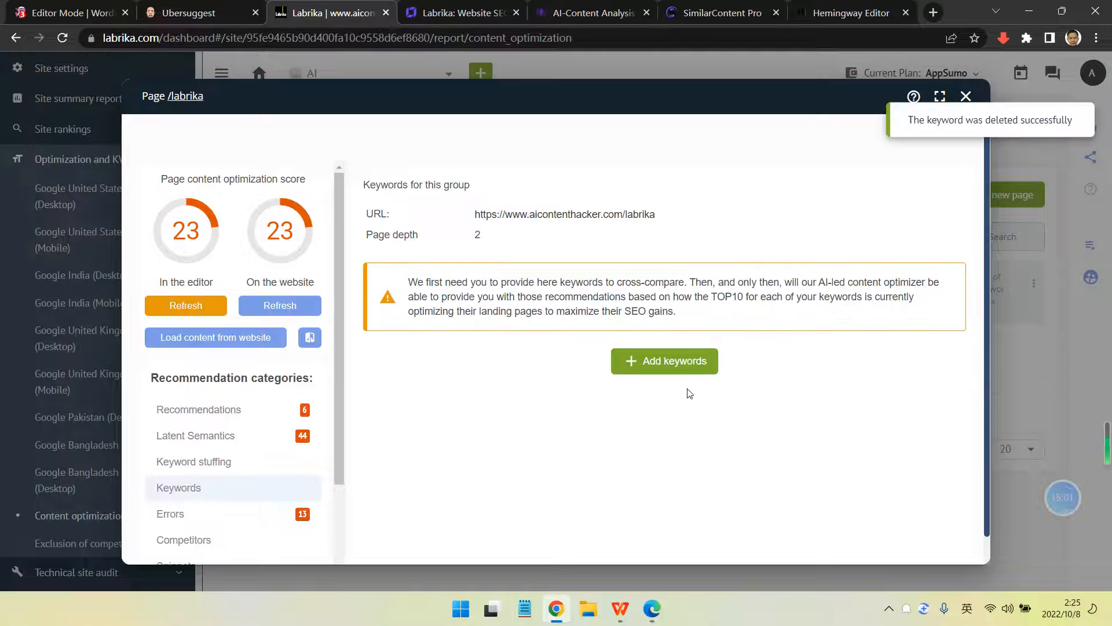
{"action": "left_click", "coordinate": [681, 367]}
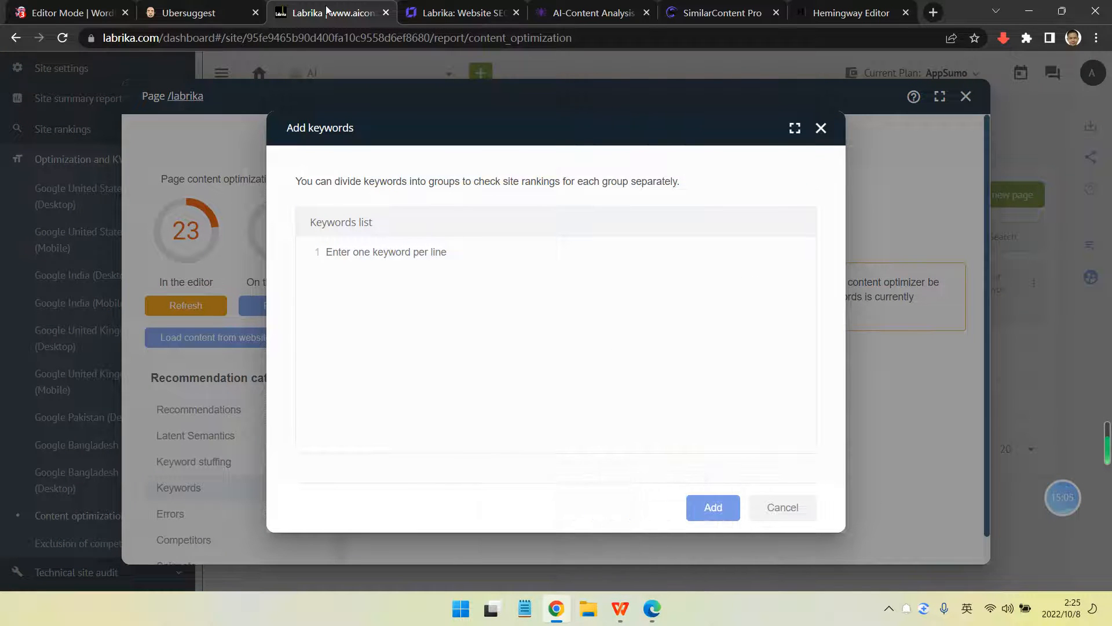
Select "labrika review", "labrika" and "labrika ai" in Ubersuggest, copy them to the clipboard, and paste them into Labrika's keywords list
{"action": "left_click", "coordinate": [175, 14]}
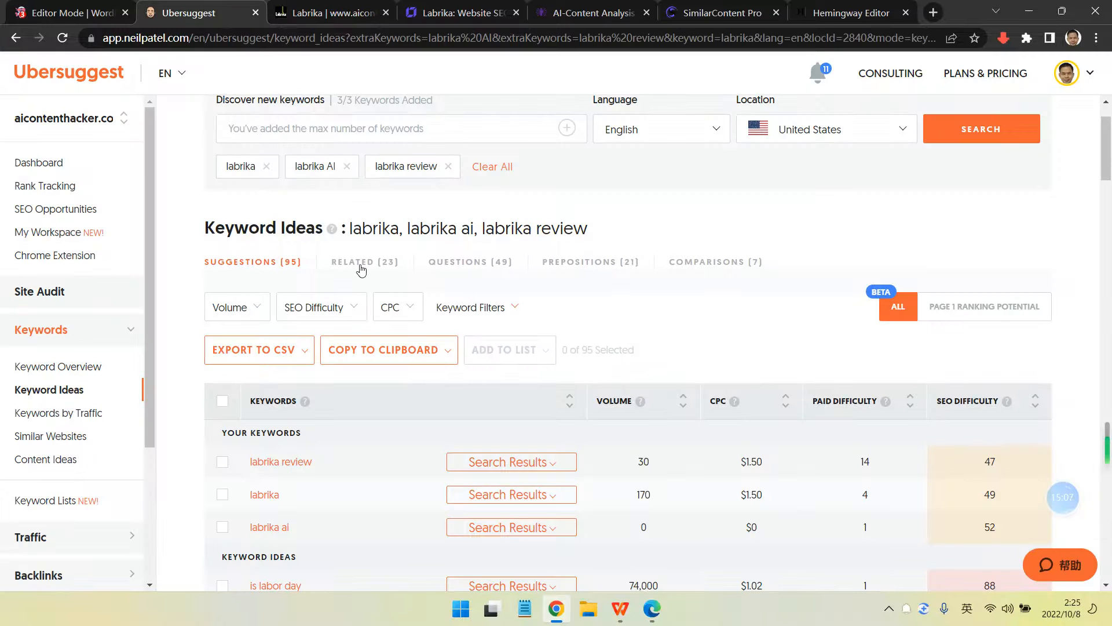
{"action": "left_click", "coordinate": [222, 463]}
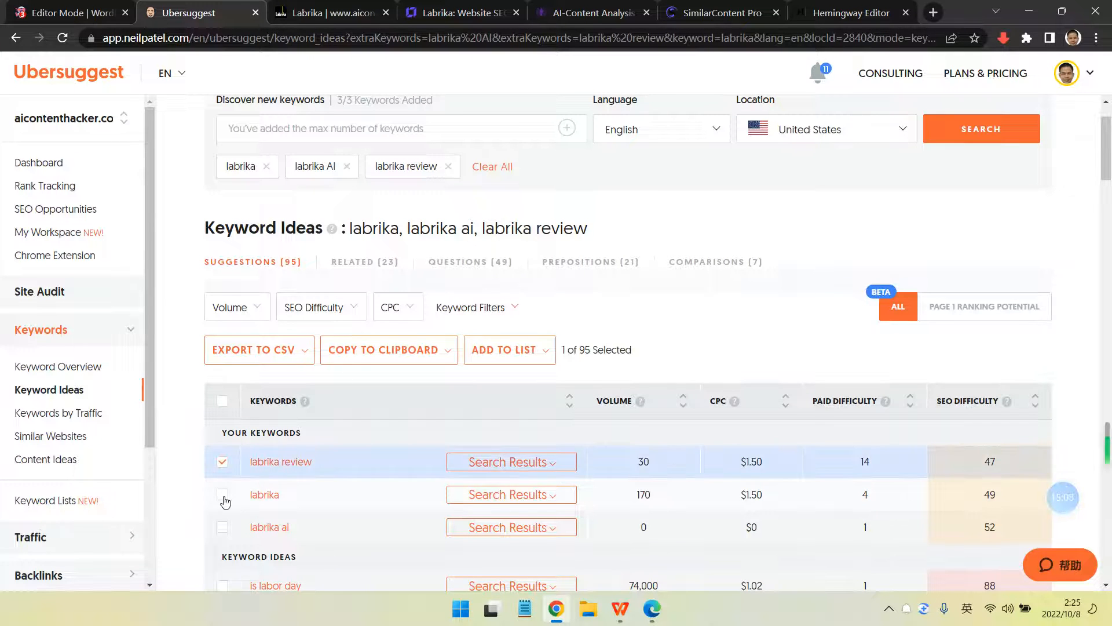
{"action": "left_click", "coordinate": [222, 494]}
{"action": "left_click", "coordinate": [390, 351]}
{"action": "left_click", "coordinate": [412, 426]}
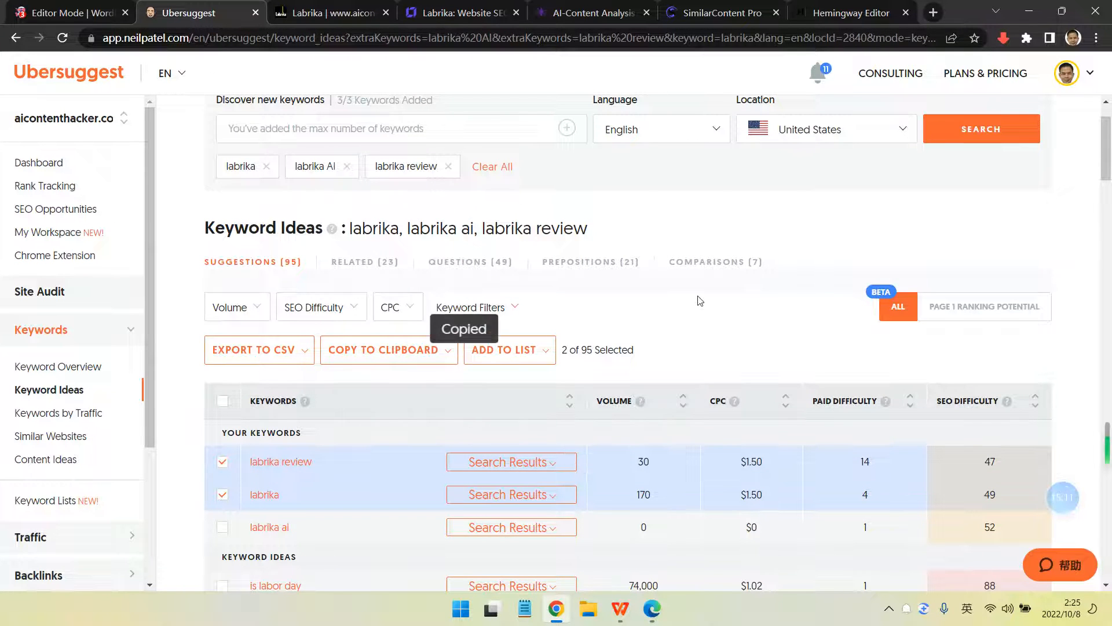
{"action": "scroll", "coordinate": [698, 300], "scroll_direction": "down", "scroll_amount": 1}
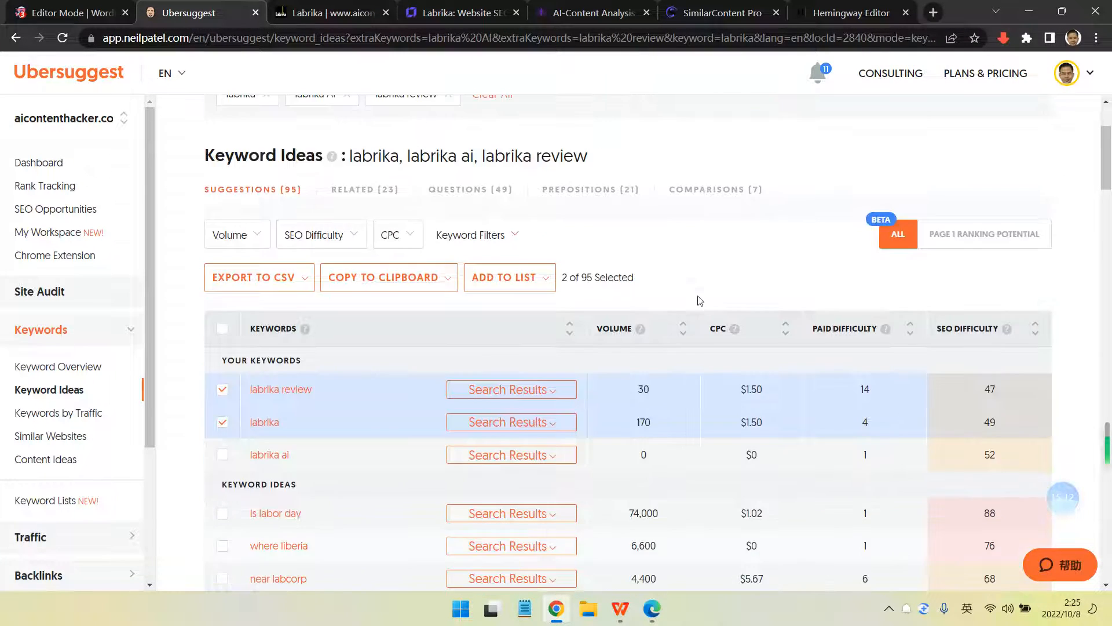
{"action": "left_click", "coordinate": [221, 459]}
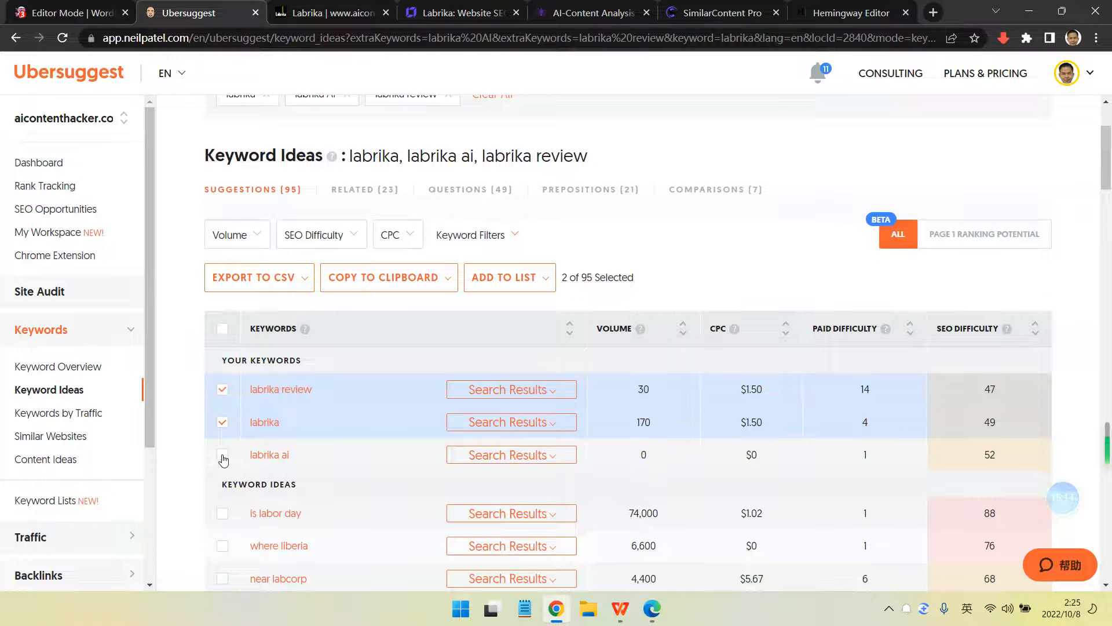
{"action": "left_click", "coordinate": [389, 283]}
{"action": "left_click", "coordinate": [412, 353]}
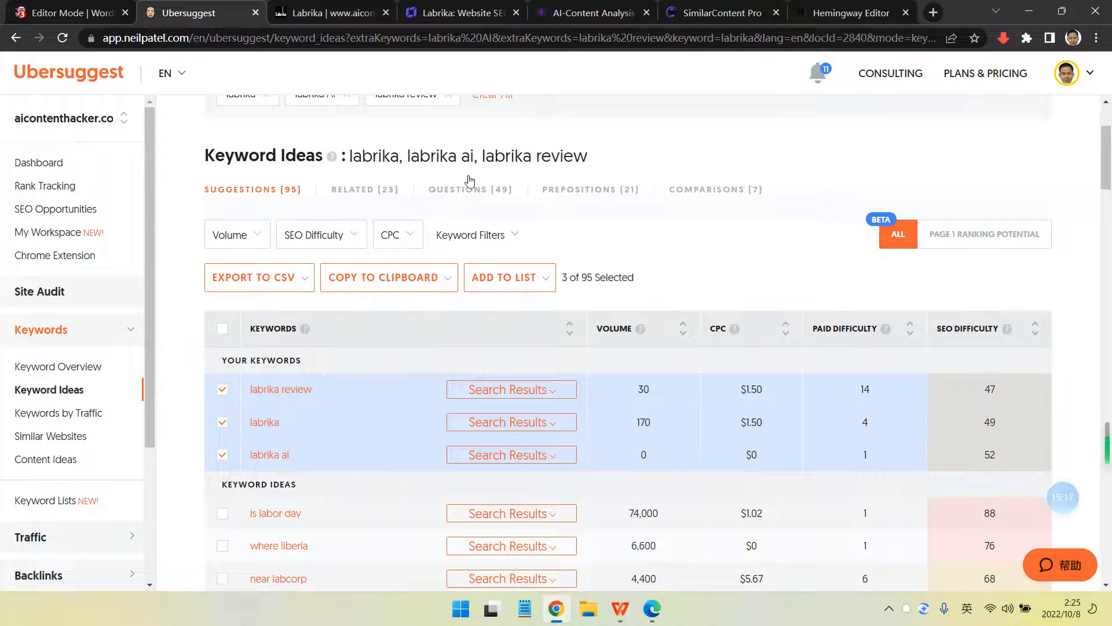
{"action": "left_click", "coordinate": [330, 13]}
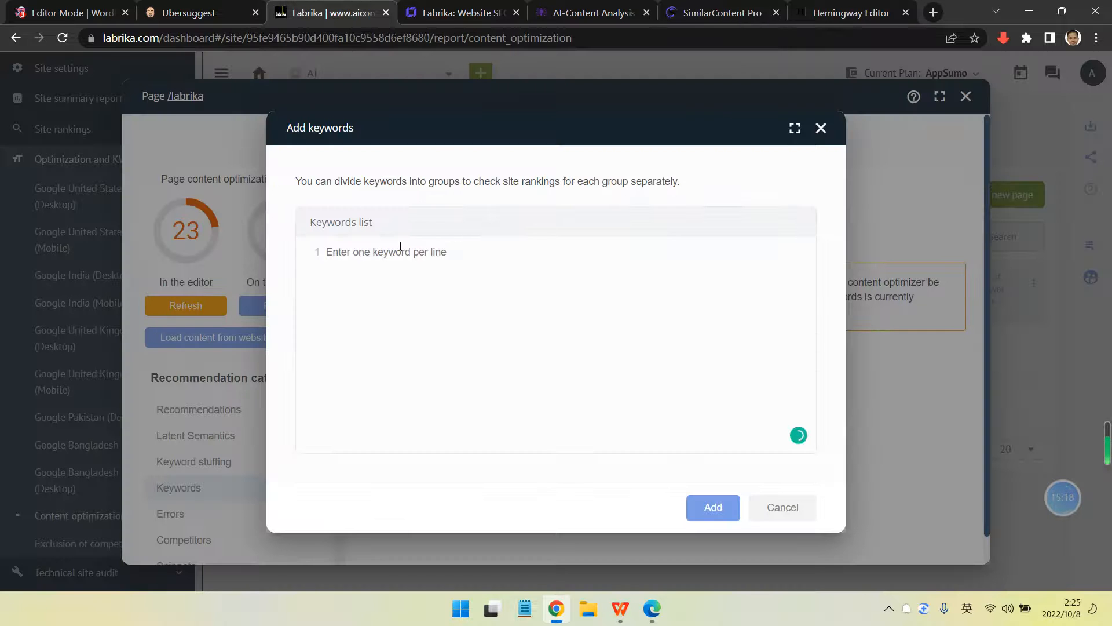
{"action": "key", "text": "ctrl+v"}
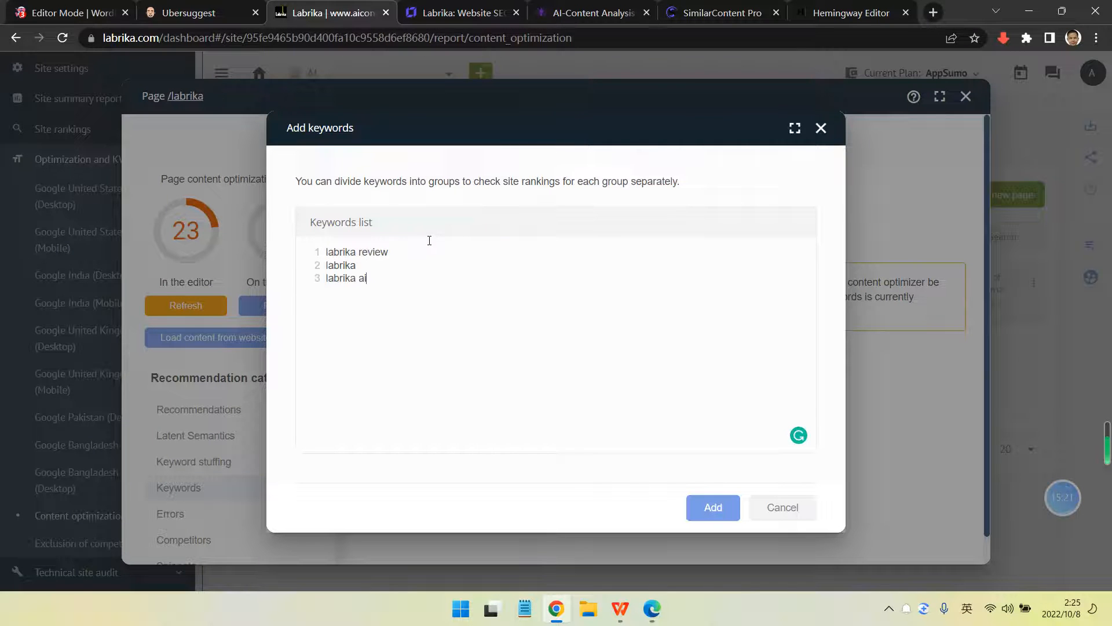
Go back to Ubersuggest and look through the keyword ideas listed below the three selected Labrika keywords
{"action": "left_click", "coordinate": [186, 15]}
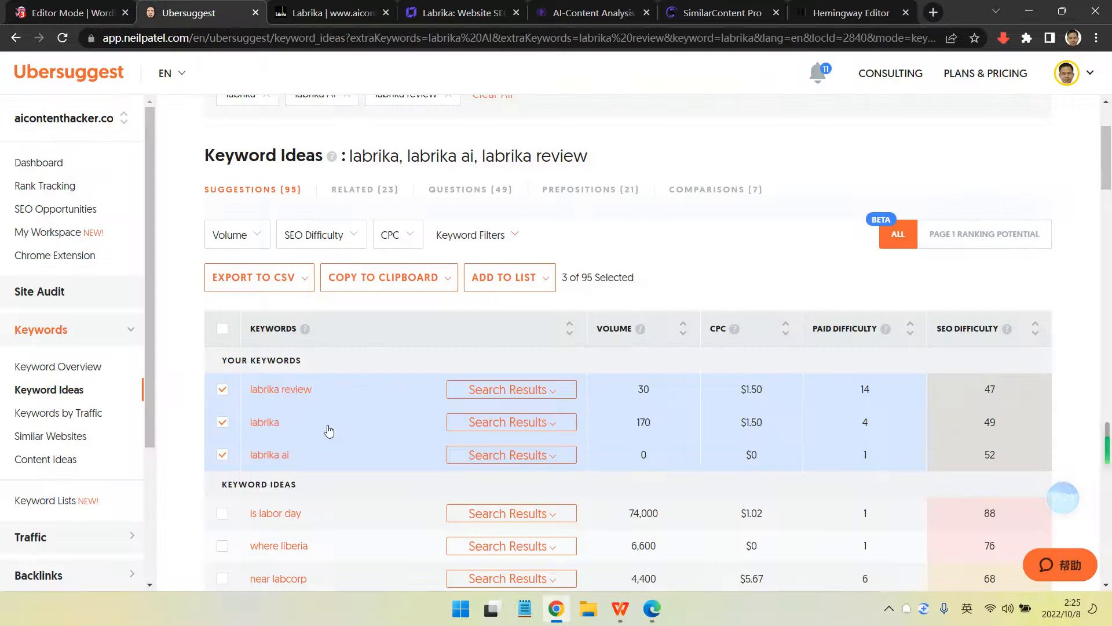
{"action": "scroll", "coordinate": [323, 426], "scroll_direction": "down", "scroll_amount": 4}
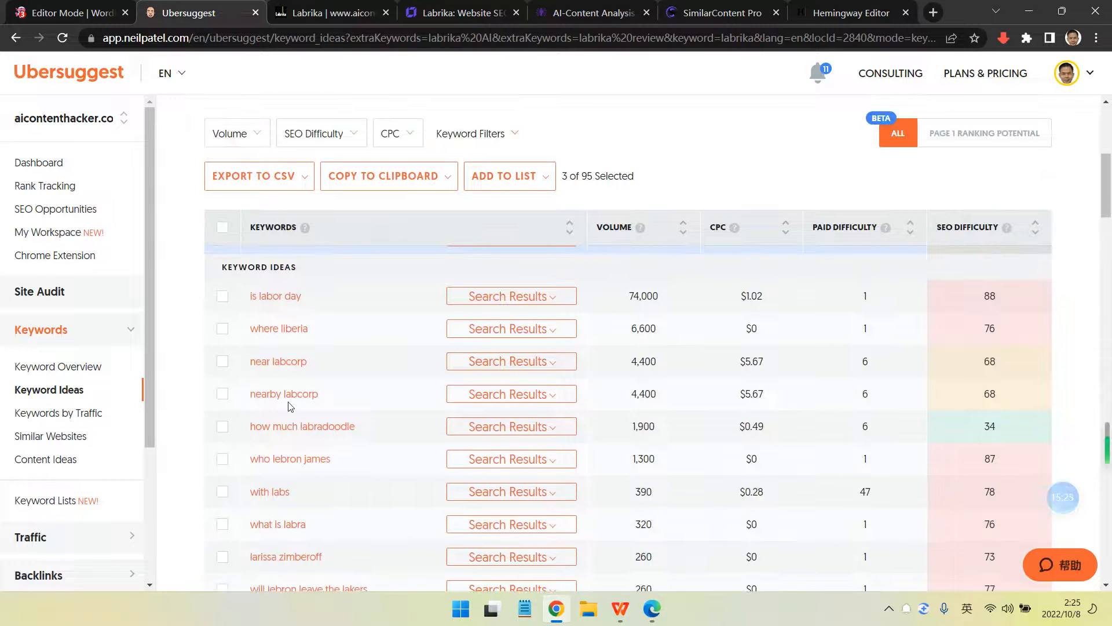
{"action": "scroll", "coordinate": [270, 455], "scroll_direction": "down", "scroll_amount": 1}
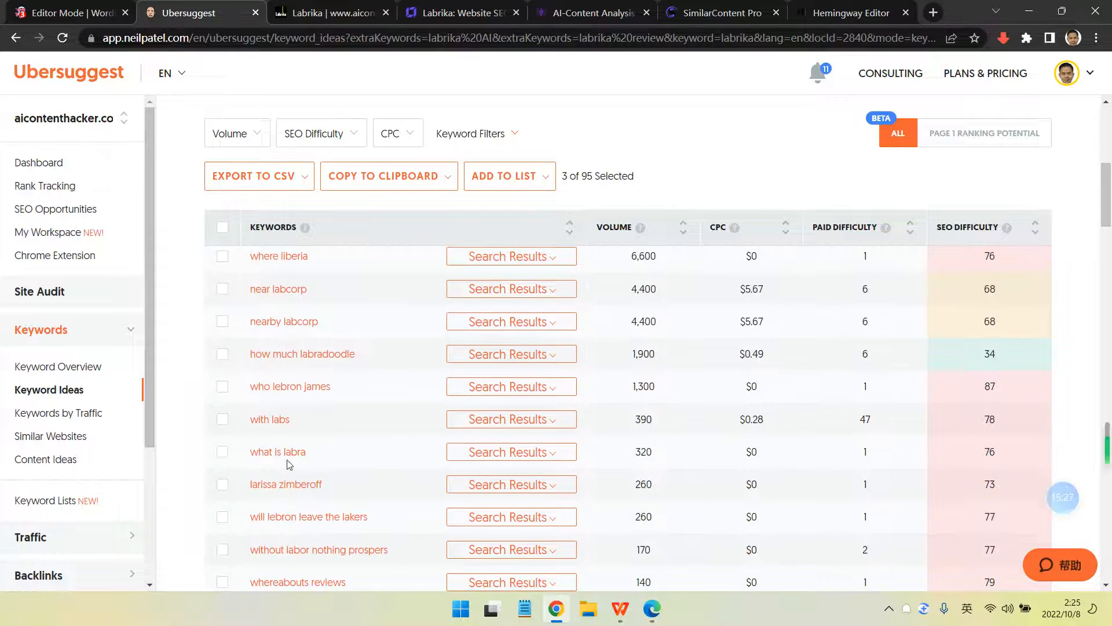
{"action": "scroll", "coordinate": [288, 465], "scroll_direction": "down", "scroll_amount": 2}
{"action": "scroll", "coordinate": [290, 465], "scroll_direction": "up", "scroll_amount": 10}
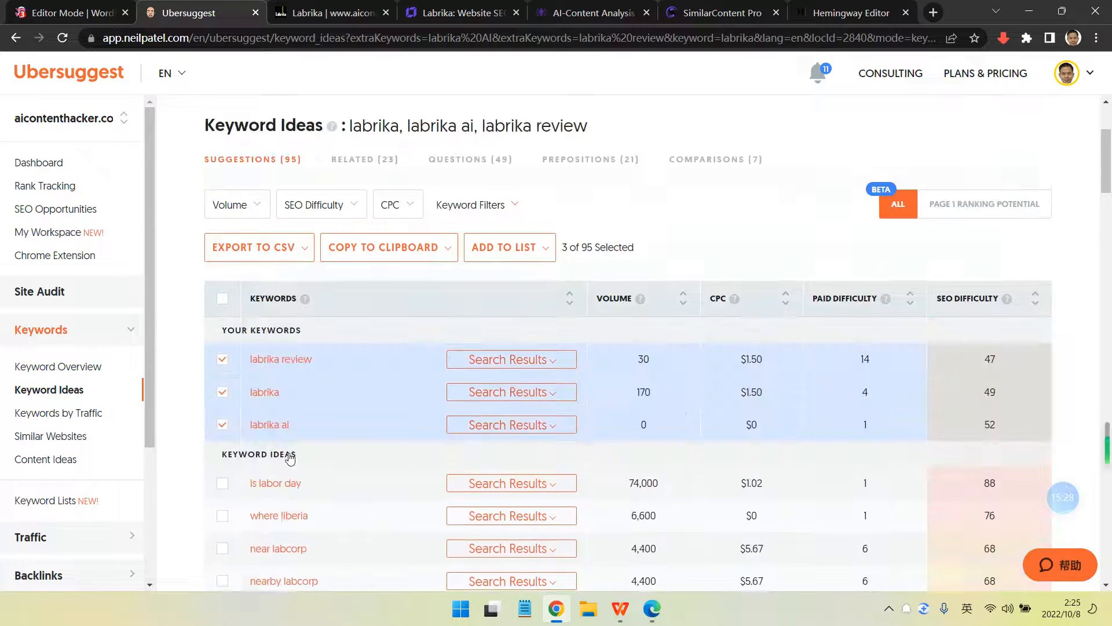
Expand the Google search results for "labrika ai" in Ubersuggest and examine the ranking pages, their links and domain authority
{"action": "left_click", "coordinate": [529, 456]}
{"action": "scroll", "coordinate": [670, 387], "scroll_direction": "down", "scroll_amount": 2}
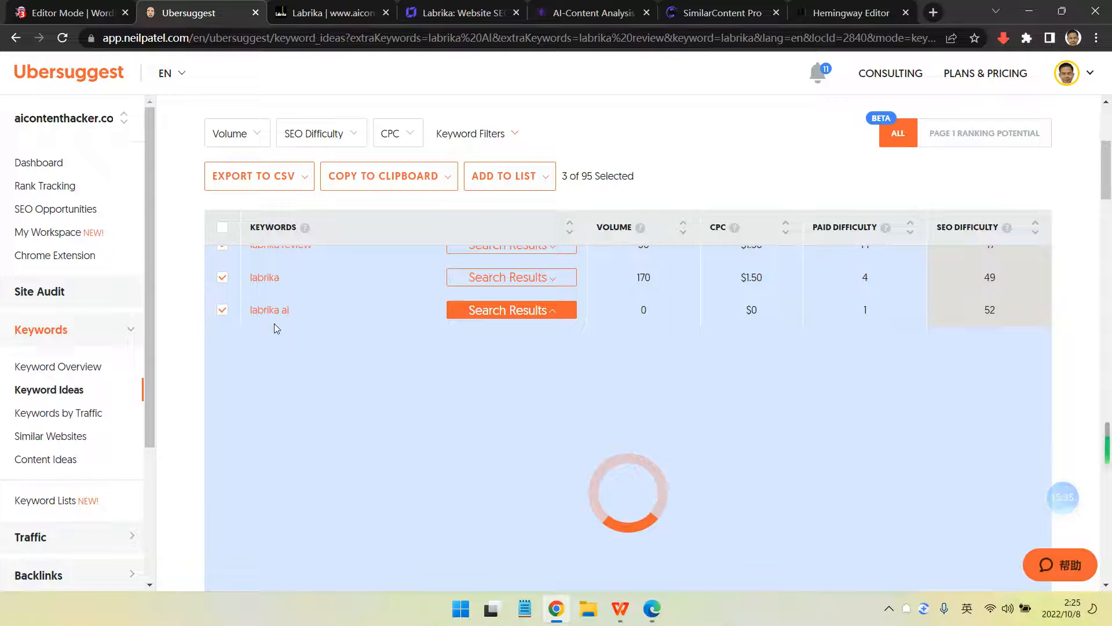
{"action": "scroll", "coordinate": [273, 324], "scroll_direction": "down", "scroll_amount": 2}
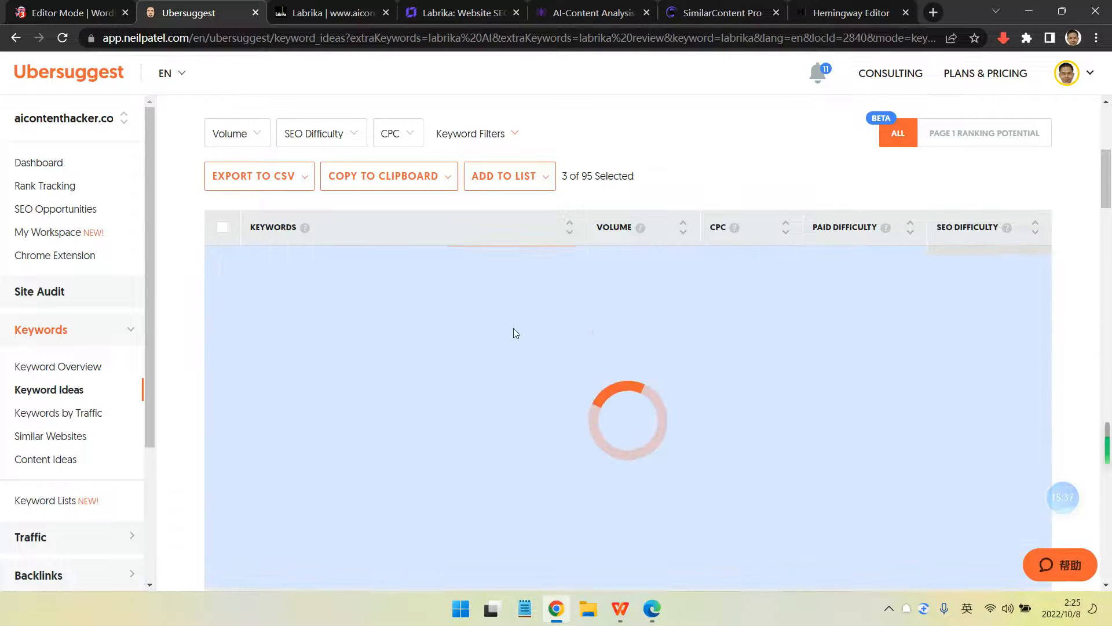
{"action": "scroll", "coordinate": [521, 342], "scroll_direction": "down", "scroll_amount": 1}
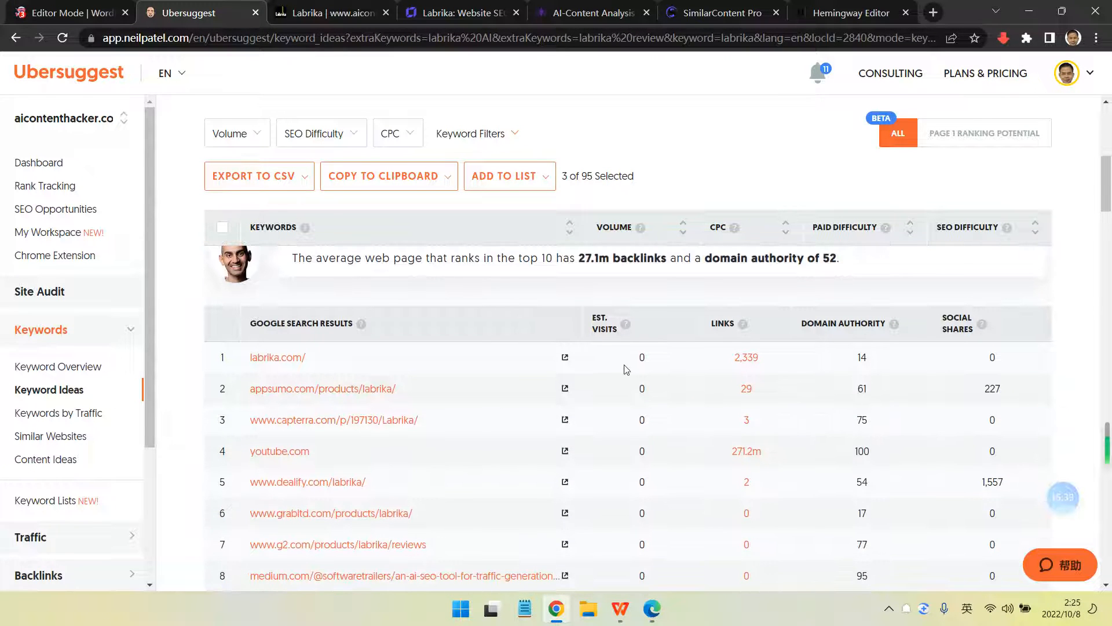
{"action": "scroll", "coordinate": [348, 373], "scroll_direction": "up", "scroll_amount": 2}
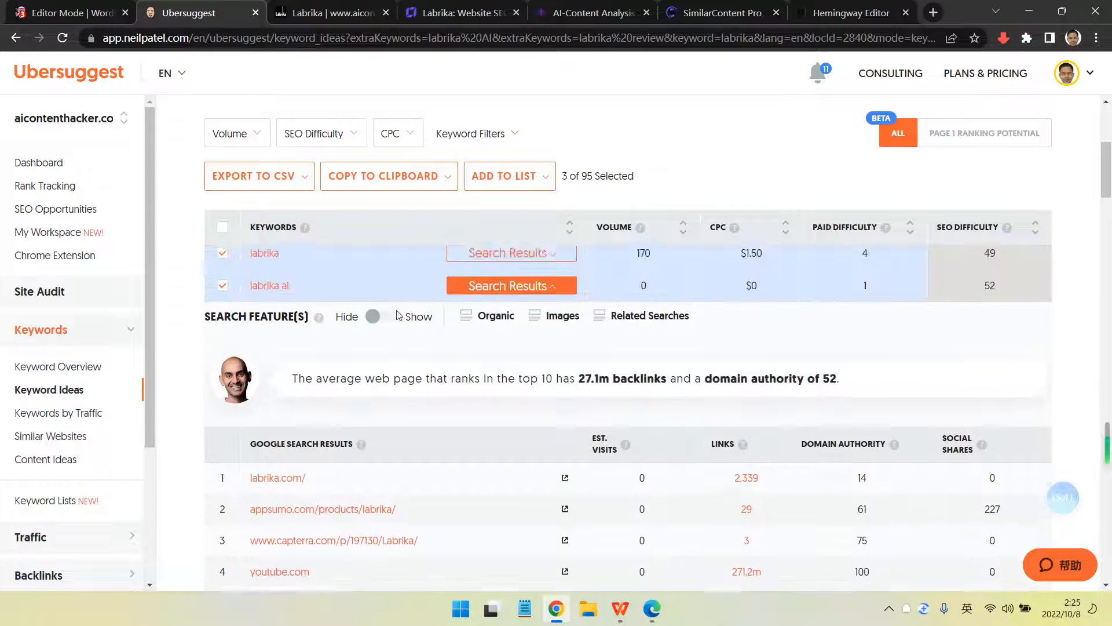
{"action": "scroll", "coordinate": [594, 429], "scroll_direction": "down", "scroll_amount": 2}
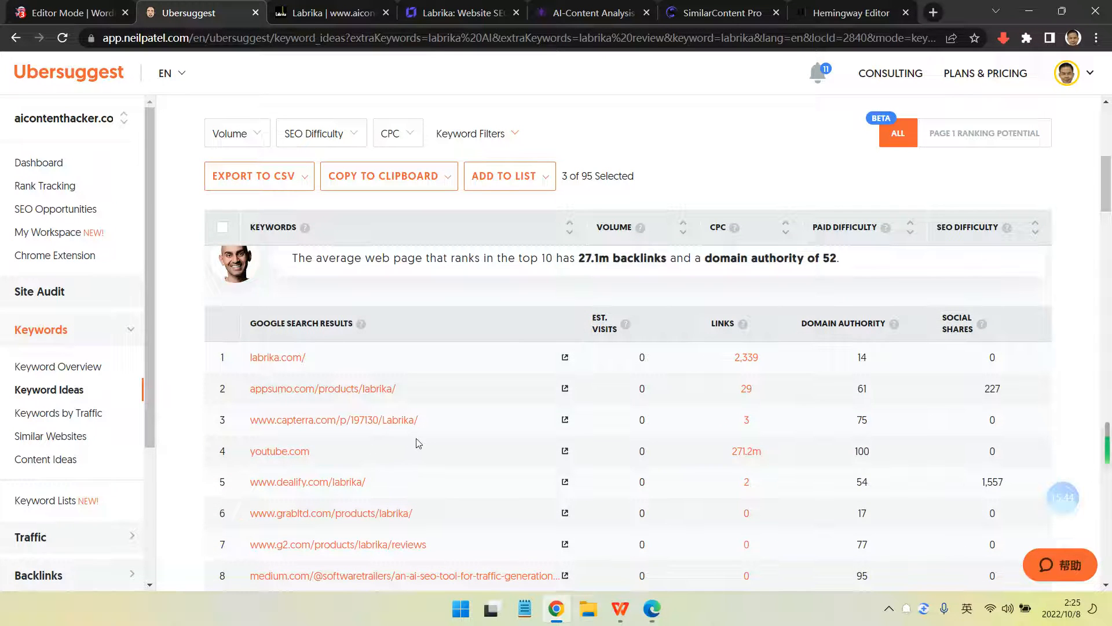
{"action": "scroll", "coordinate": [393, 462], "scroll_direction": "down", "scroll_amount": 1}
{"action": "scroll", "coordinate": [437, 454], "scroll_direction": "down", "scroll_amount": 1}
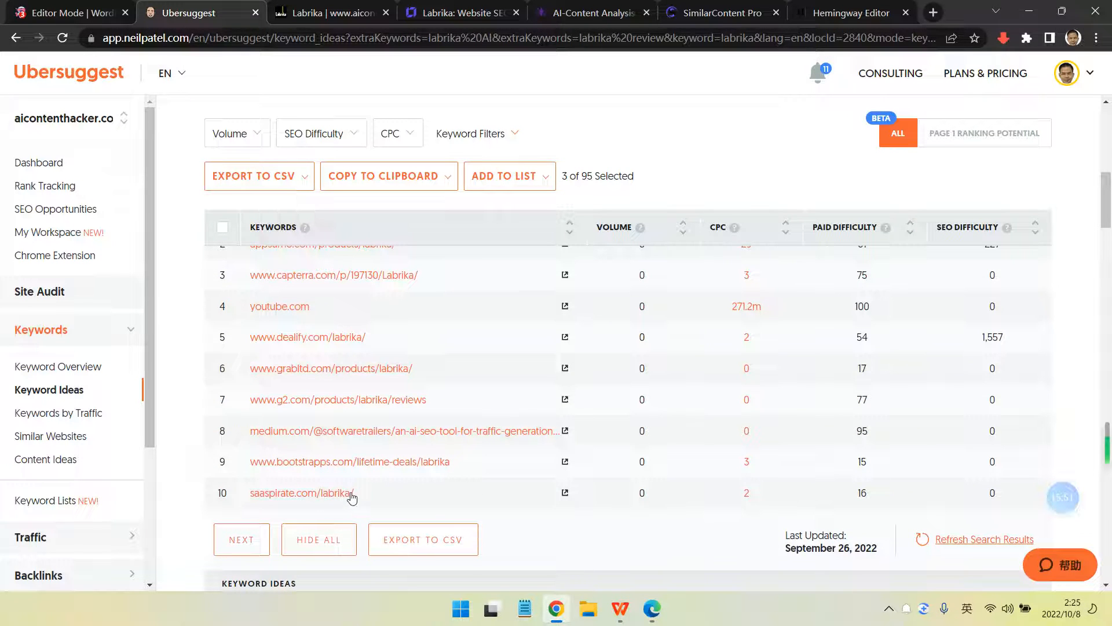
Add the pasted keywords to the /labrika page in Labrika and start the website position check for the new keywords
{"action": "left_click", "coordinate": [323, 10]}
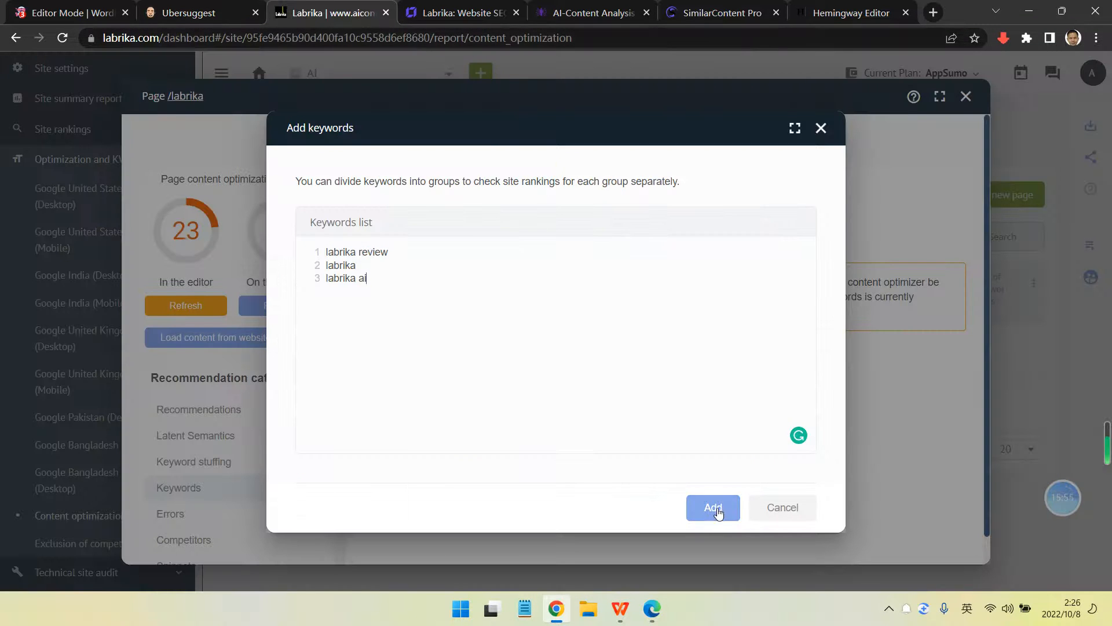
{"action": "left_click", "coordinate": [718, 512]}
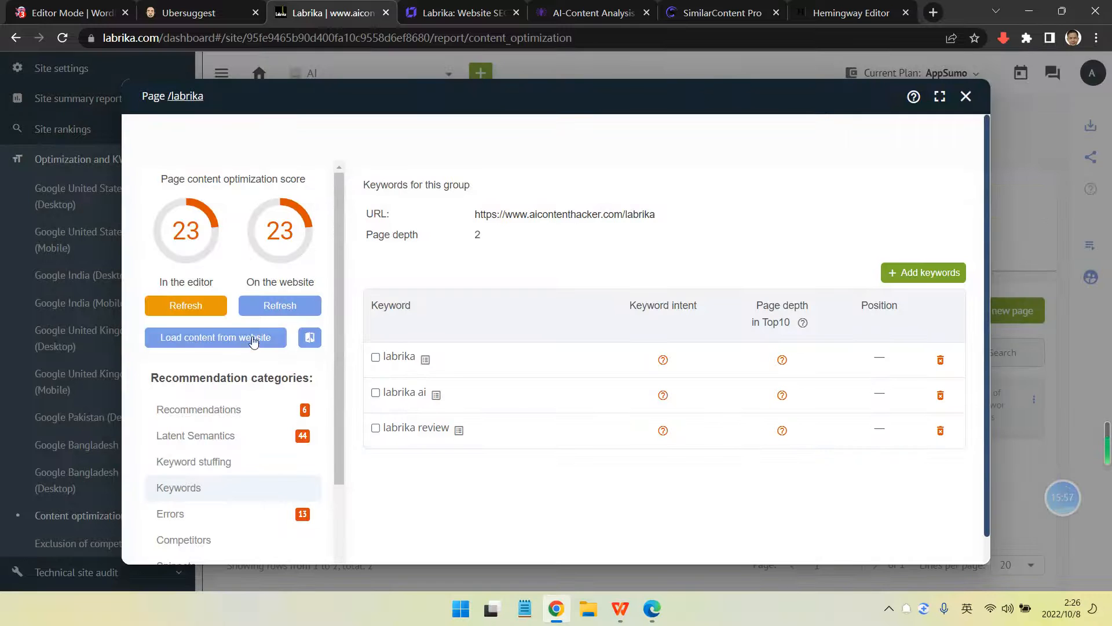
{"action": "left_click", "coordinate": [302, 311]}
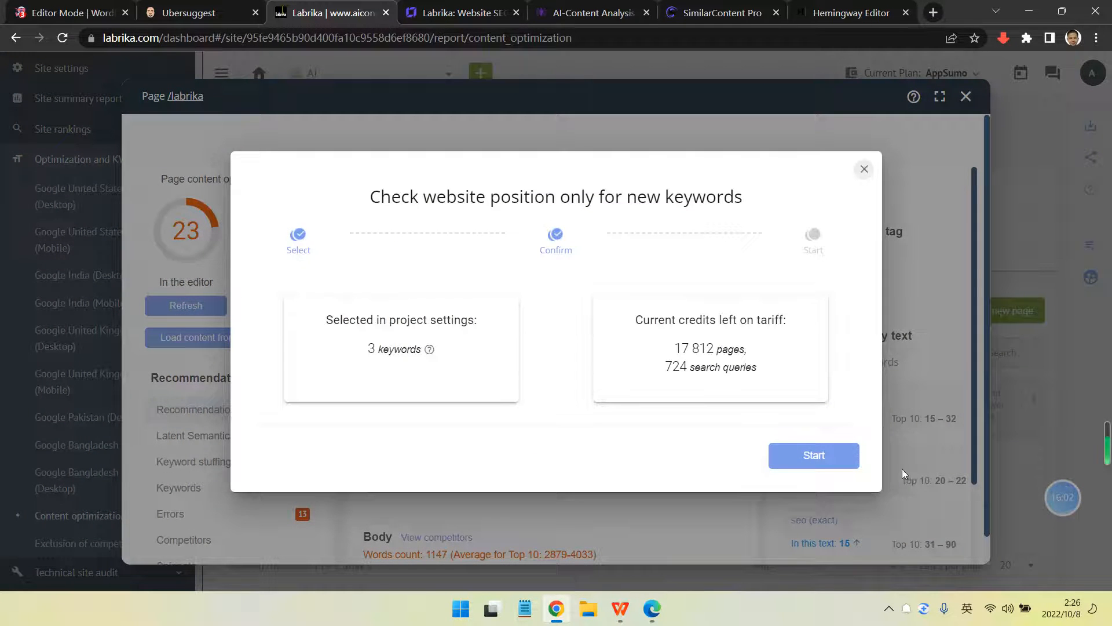
{"action": "left_click", "coordinate": [829, 457]}
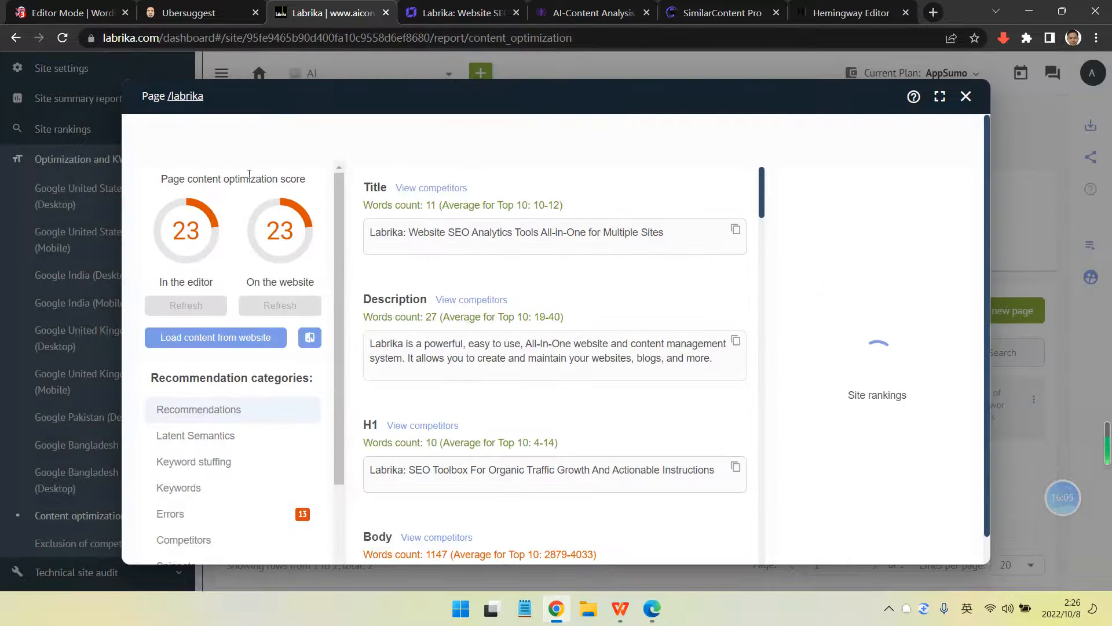
Copy the address of the published aicontenthacker.com/labrika page and return to the SimilarContent Pro content optimizer
{"action": "left_click", "coordinate": [426, 7]}
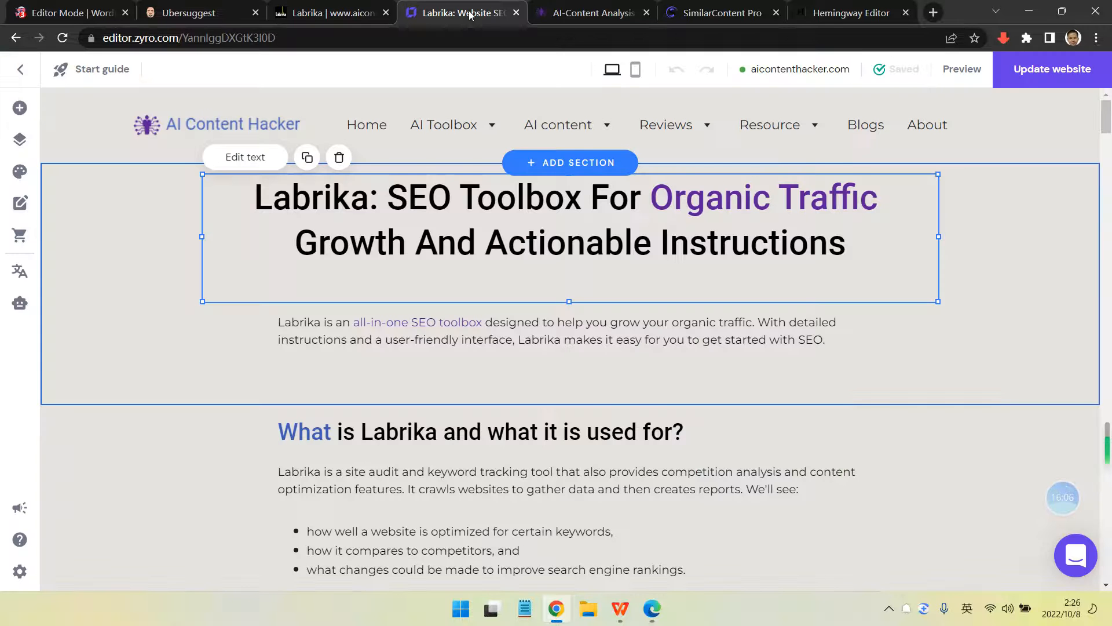
{"action": "left_click", "coordinate": [585, 11]}
{"action": "left_click", "coordinate": [685, 9]}
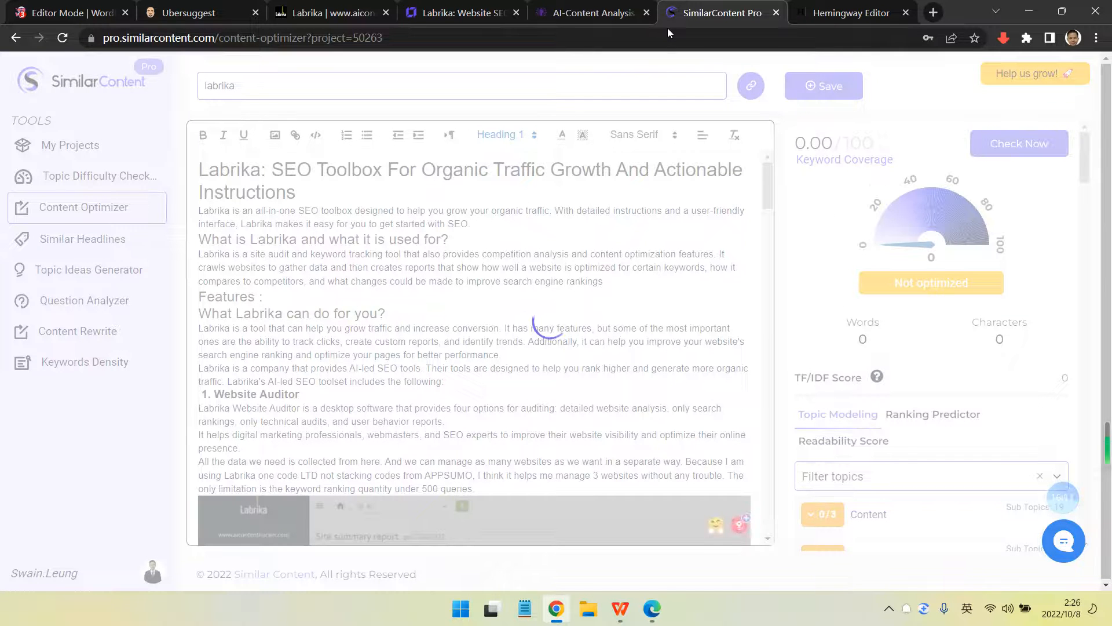
{"action": "left_click", "coordinate": [576, 16]}
{"action": "left_click", "coordinate": [233, 40]}
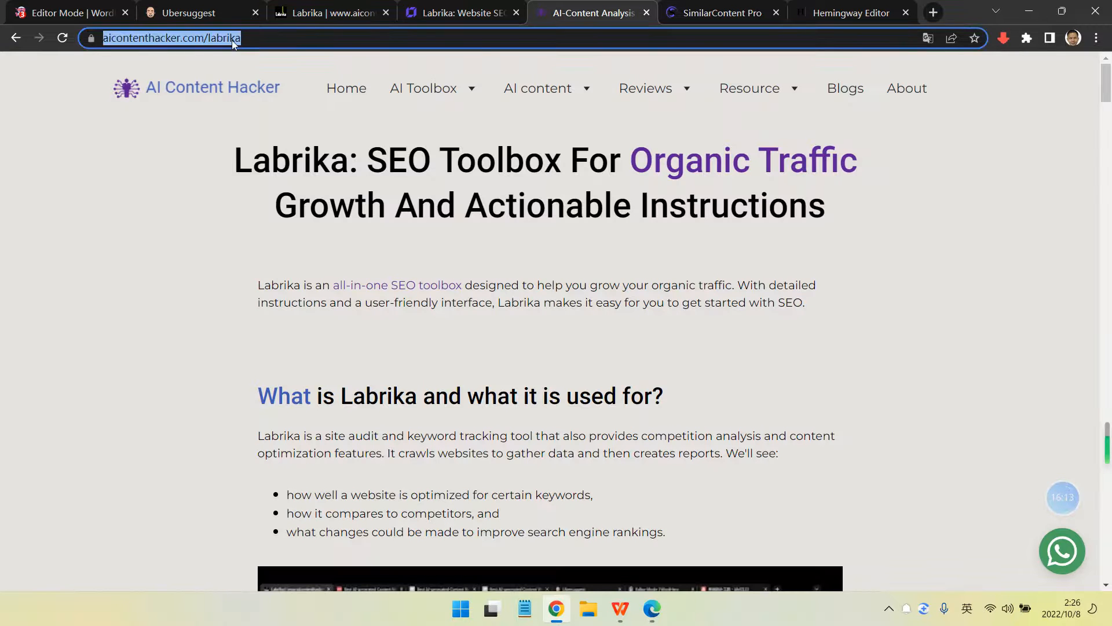
{"action": "right_click", "coordinate": [204, 42]}
{"action": "left_click", "coordinate": [250, 149]}
{"action": "left_click", "coordinate": [725, 13]}
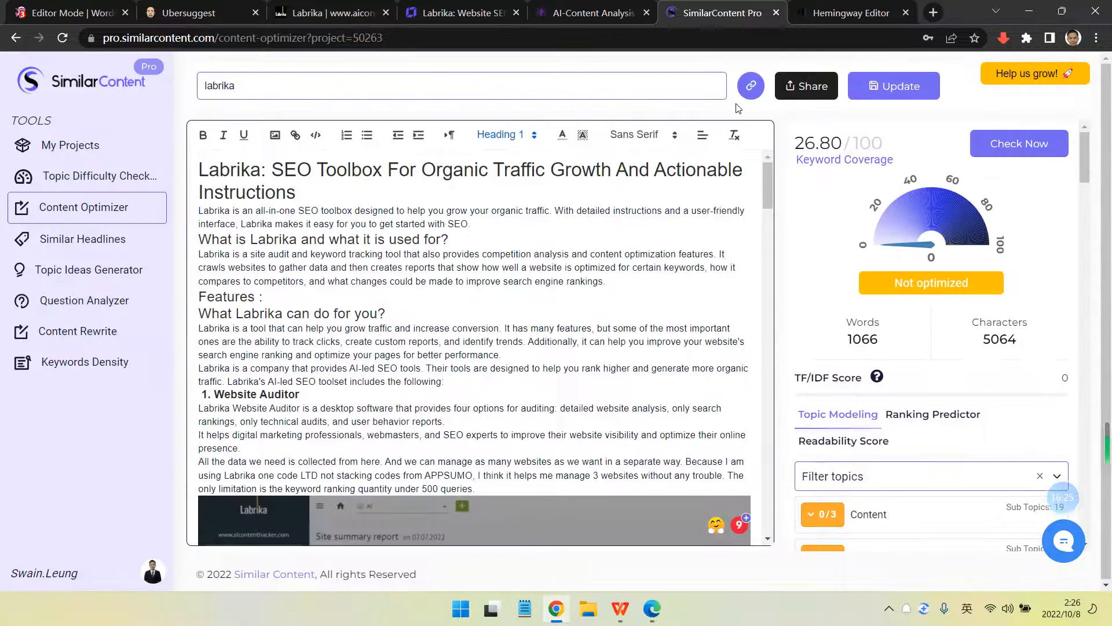
Look over the article text in the content optimizer and save the "labrika" project
{"action": "scroll", "coordinate": [565, 352], "scroll_direction": "down", "scroll_amount": 9}
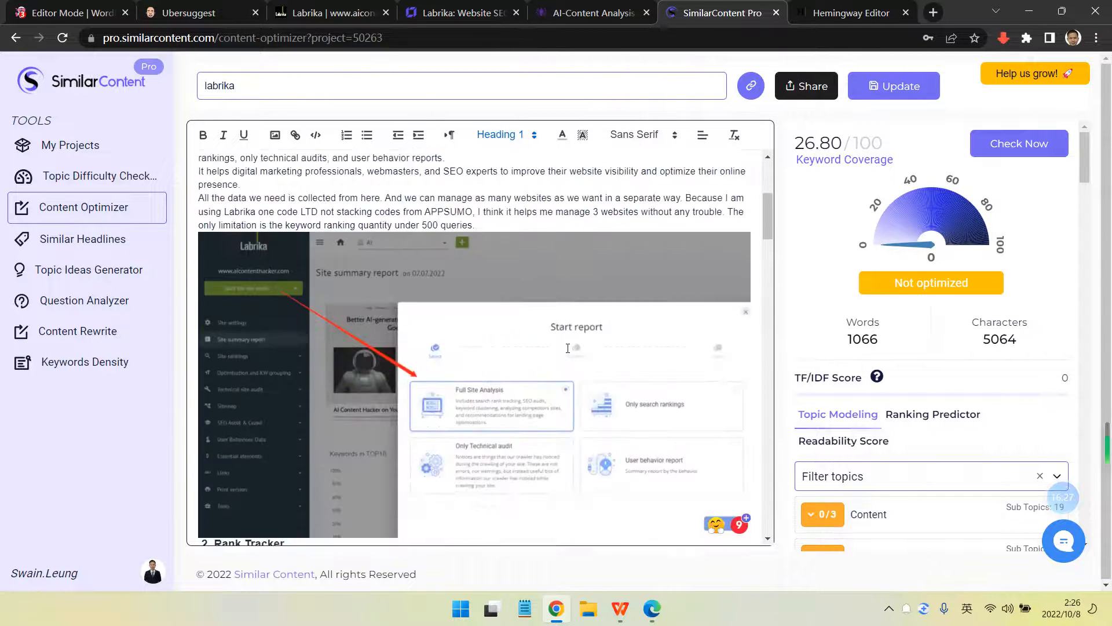
{"action": "scroll", "coordinate": [567, 347], "scroll_direction": "up", "scroll_amount": 10}
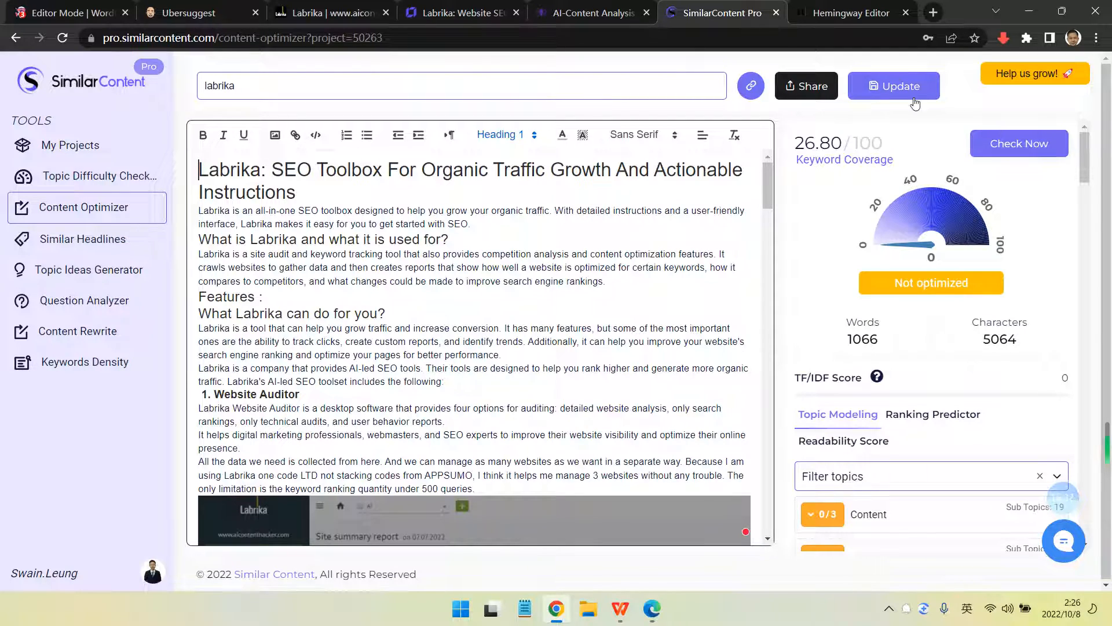
{"action": "left_click", "coordinate": [897, 86]}
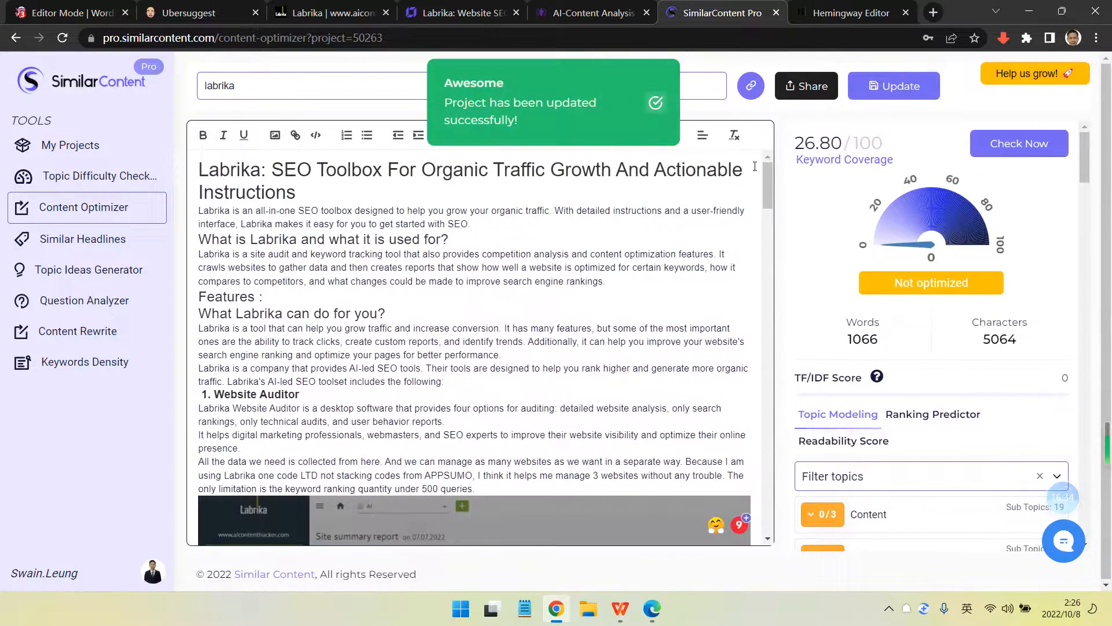
{"action": "left_click", "coordinate": [751, 86]}
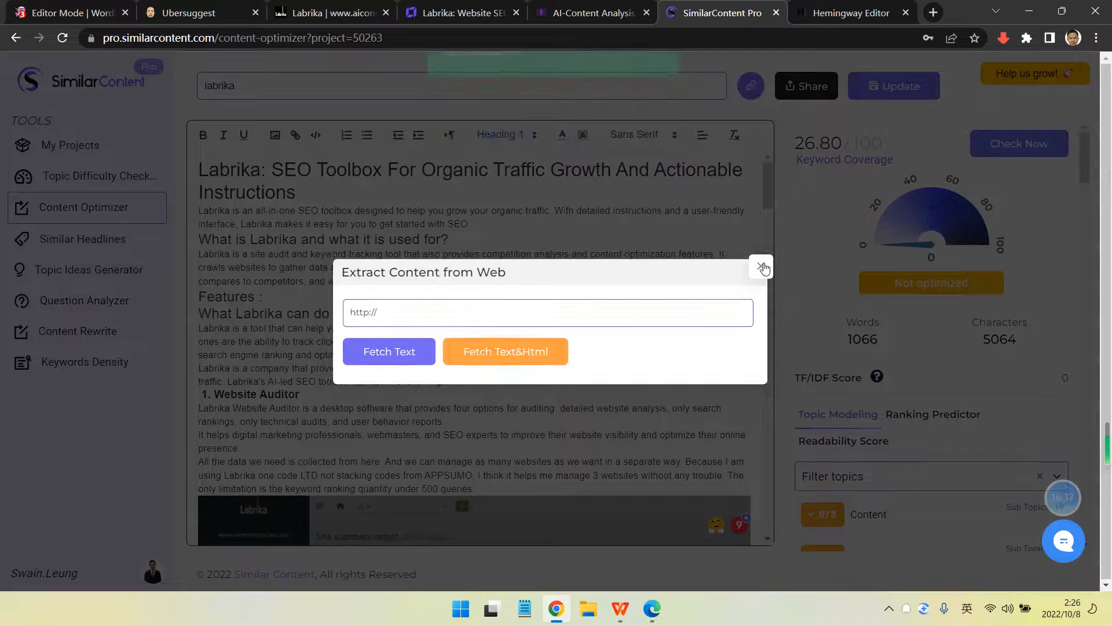
{"action": "left_click", "coordinate": [586, 257]}
{"action": "key", "text": "ctrl+a"}
{"action": "key", "text": "BackSpace"}
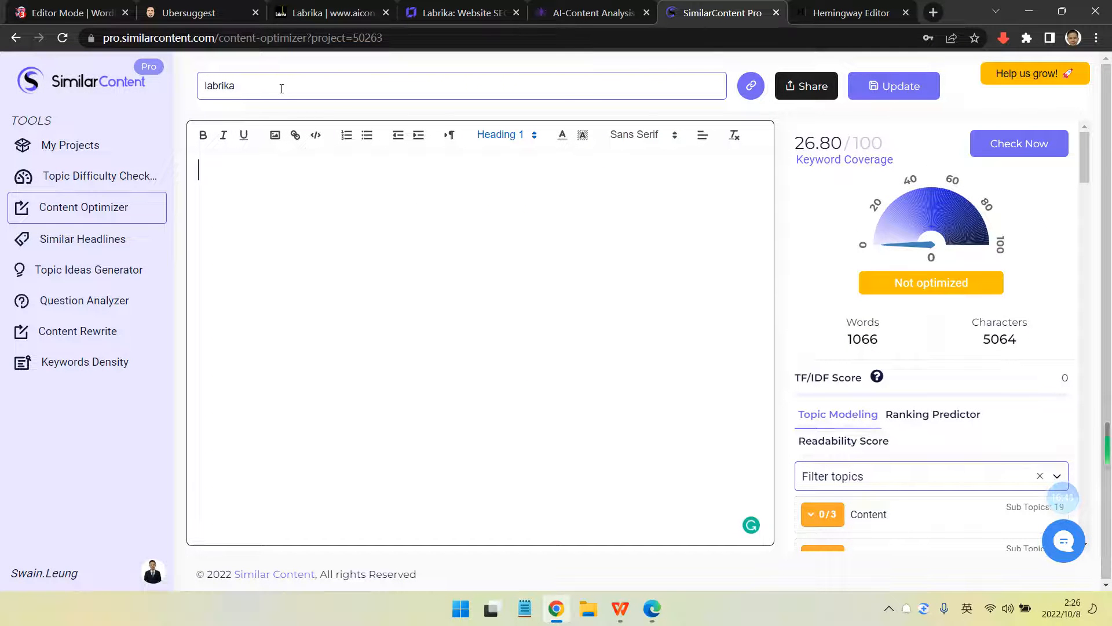
{"action": "left_click", "coordinate": [751, 86]}
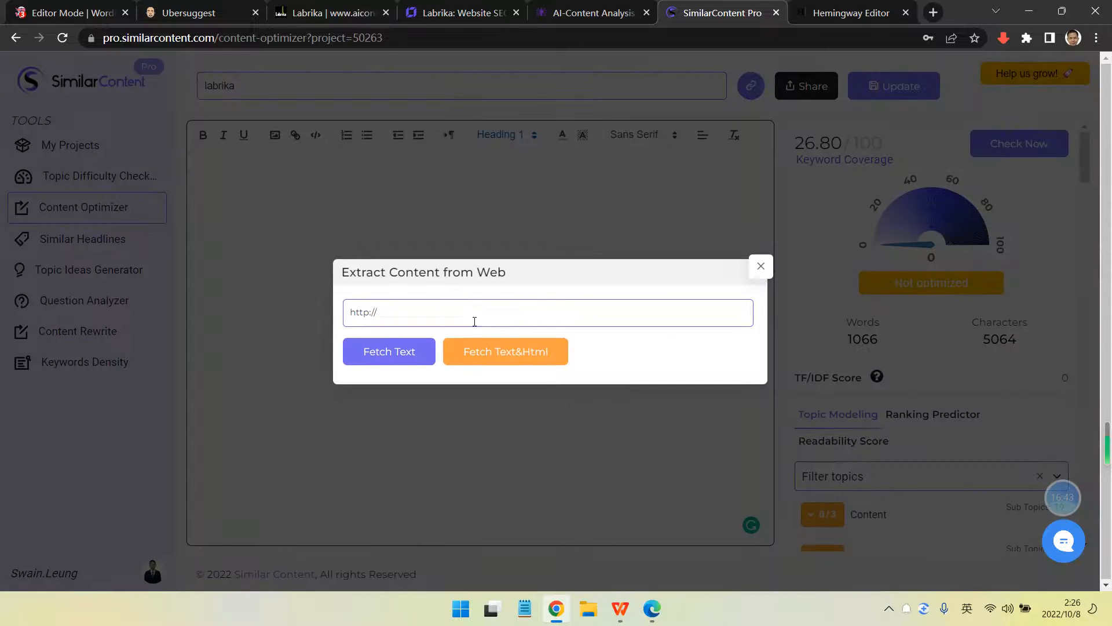
{"action": "key", "text": "ctrl+v"}
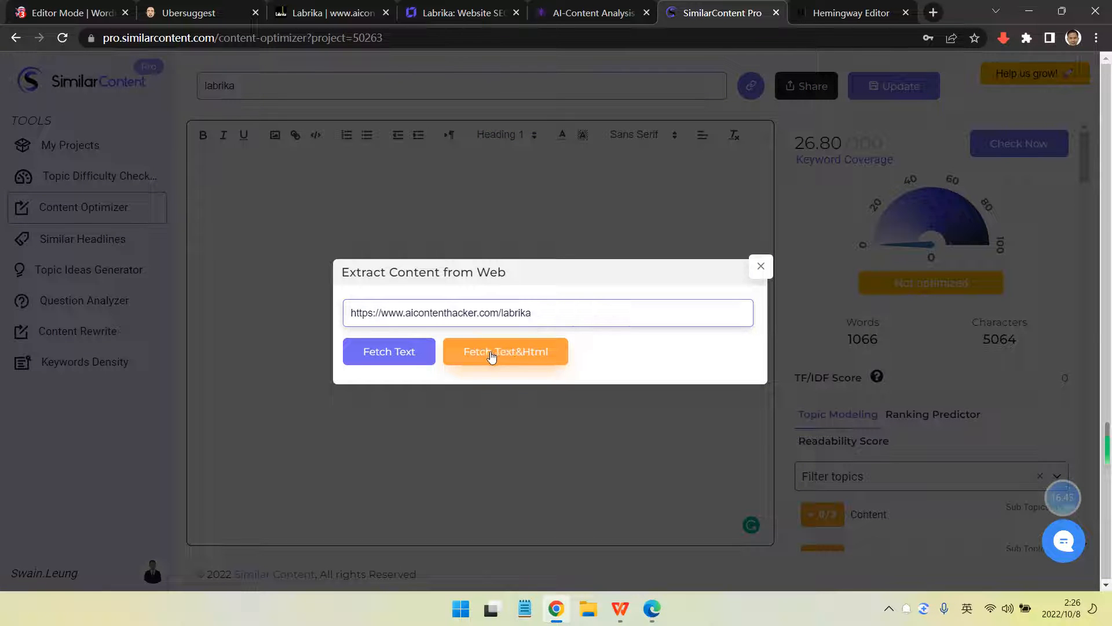
{"action": "left_click", "coordinate": [490, 358]}
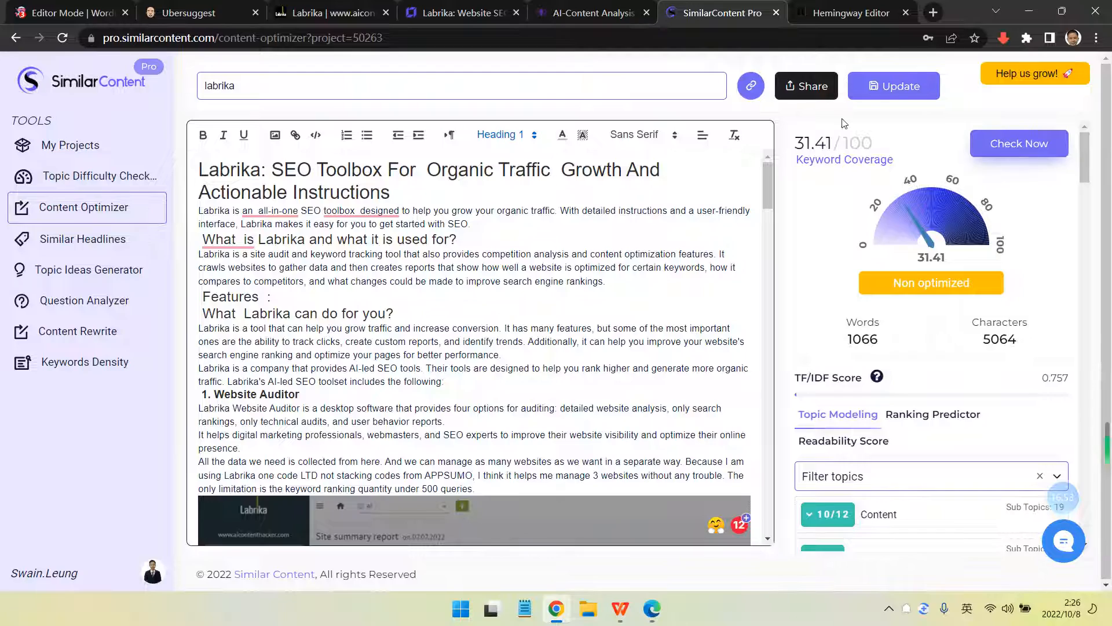
{"action": "left_click", "coordinate": [895, 87]}
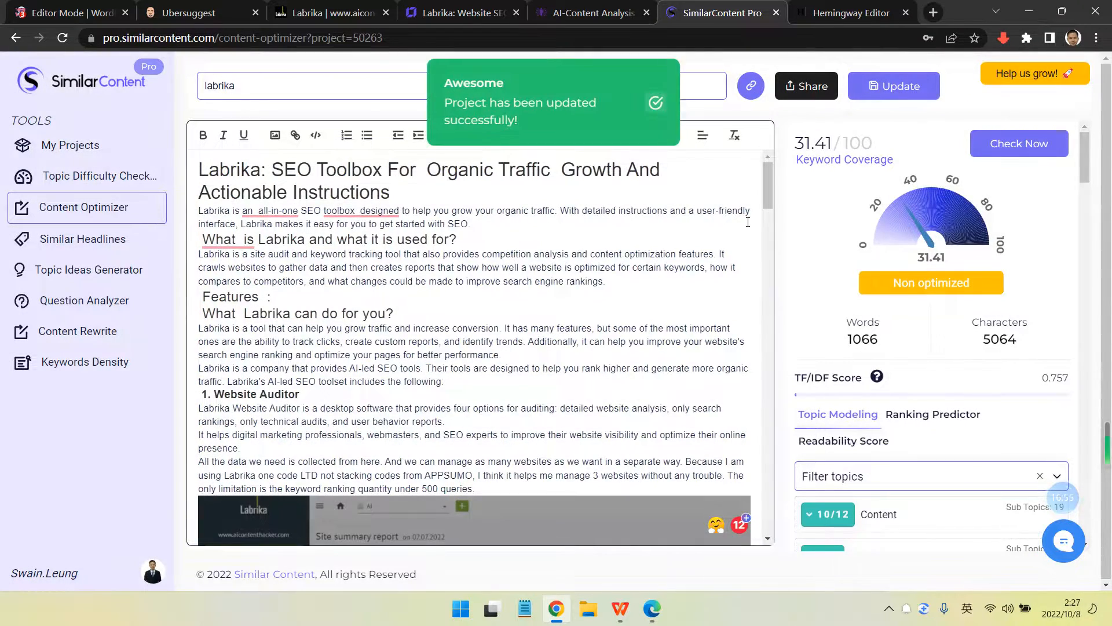
Examine the article's keyword coverage and the topic modeling list with its current and recommended usage per topic
{"action": "scroll", "coordinate": [787, 297], "scroll_direction": "down", "scroll_amount": 1}
{"action": "scroll", "coordinate": [900, 378], "scroll_direction": "down", "scroll_amount": 8}
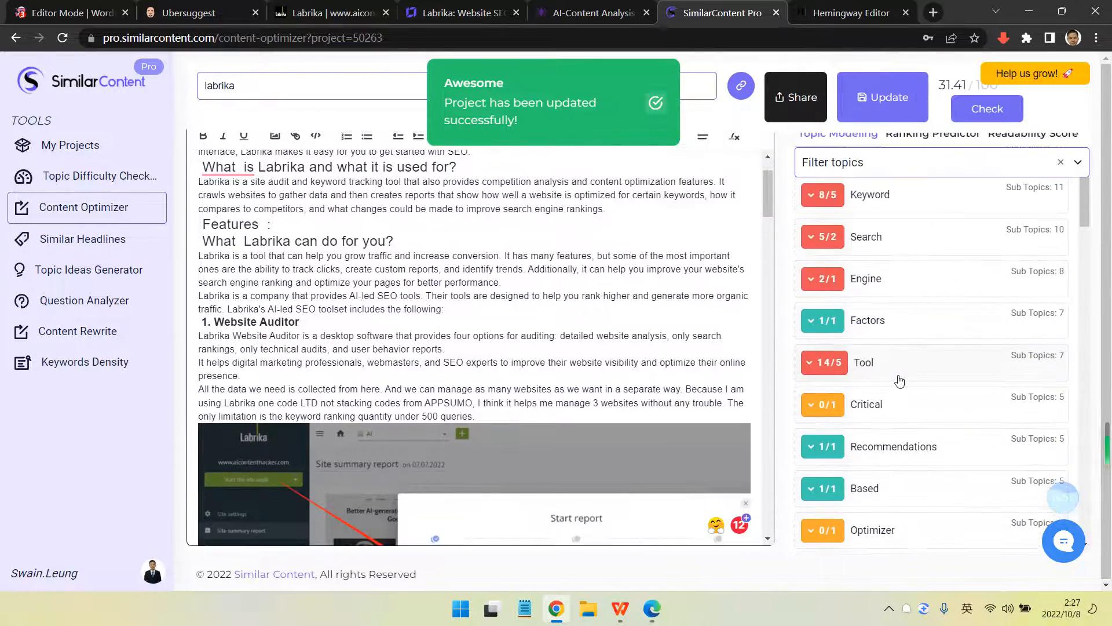
{"action": "scroll", "coordinate": [899, 378], "scroll_direction": "up", "scroll_amount": 8}
{"action": "scroll", "coordinate": [534, 348], "scroll_direction": "down", "scroll_amount": 3}
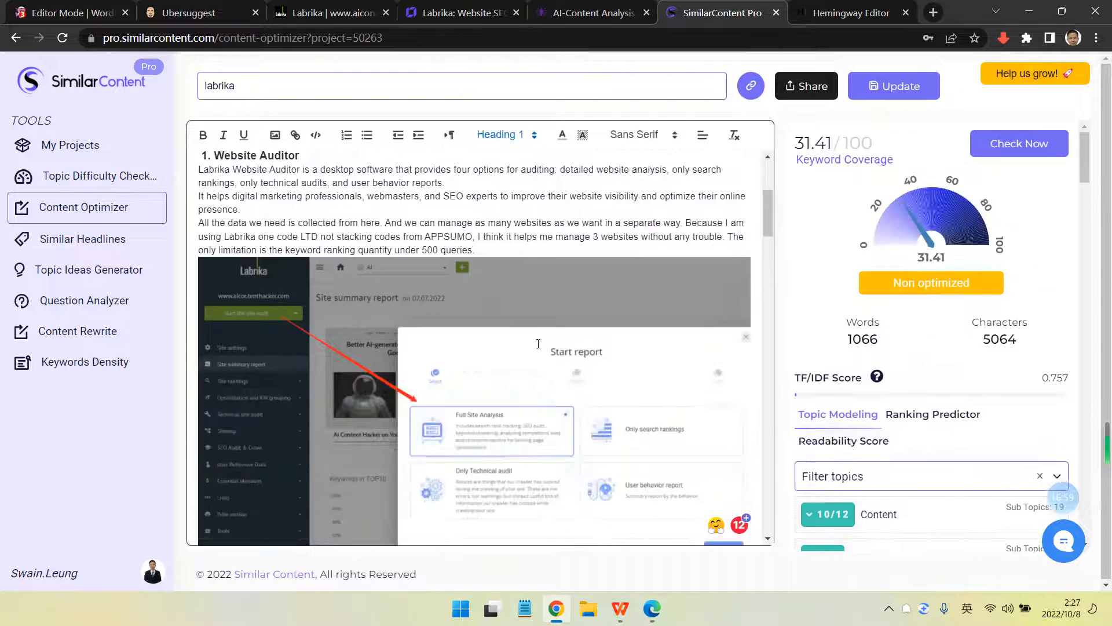
{"action": "scroll", "coordinate": [522, 348], "scroll_direction": "up", "scroll_amount": 4}
{"action": "scroll", "coordinate": [850, 331], "scroll_direction": "down", "scroll_amount": 3}
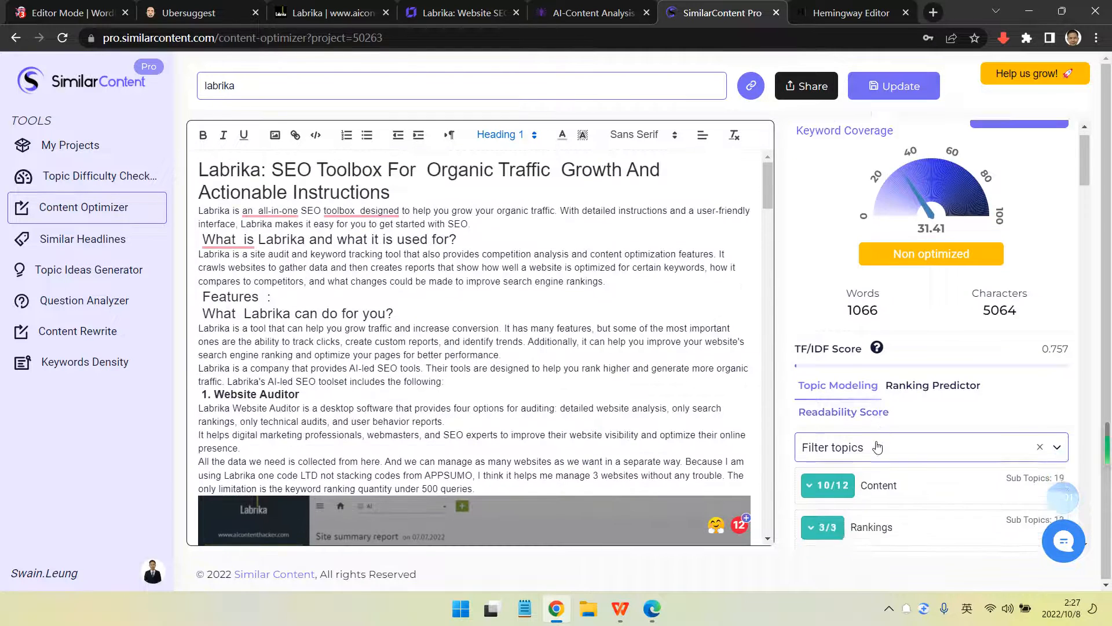
{"action": "scroll", "coordinate": [856, 384], "scroll_direction": "down", "scroll_amount": 5}
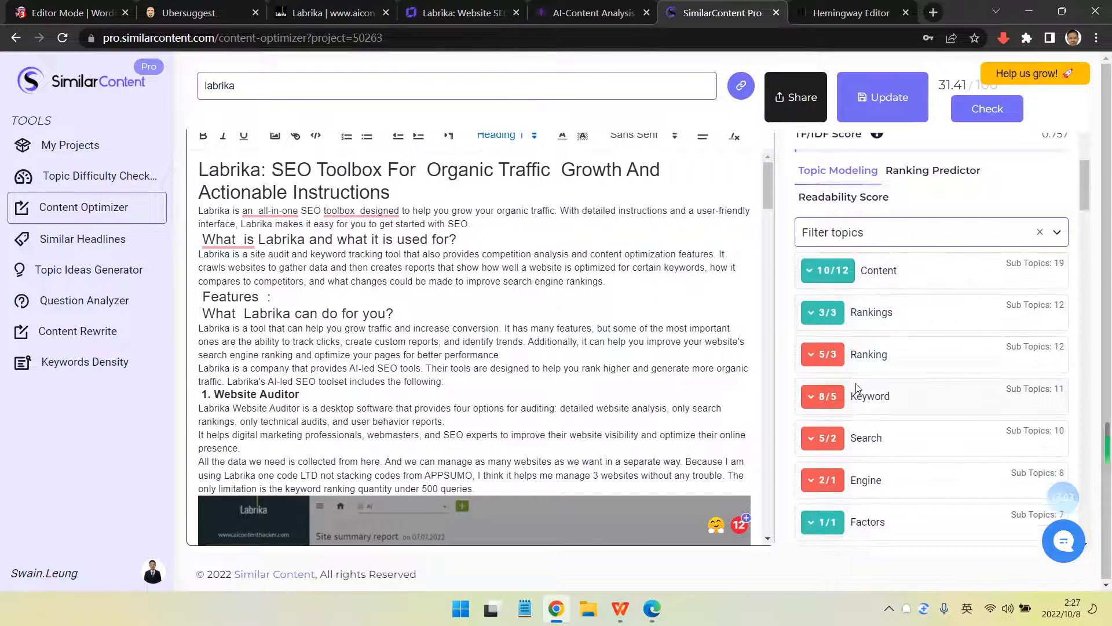
{"action": "scroll", "coordinate": [864, 387], "scroll_direction": "down", "scroll_amount": 7}
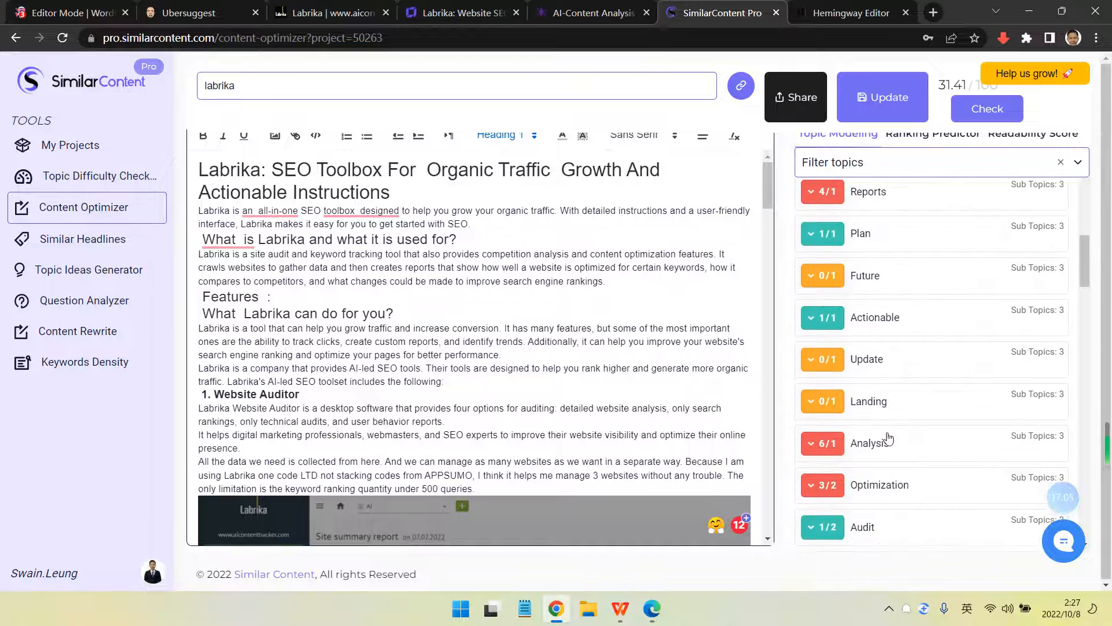
{"action": "scroll", "coordinate": [888, 439], "scroll_direction": "down", "scroll_amount": 2}
{"action": "scroll", "coordinate": [885, 428], "scroll_direction": "up", "scroll_amount": 2}
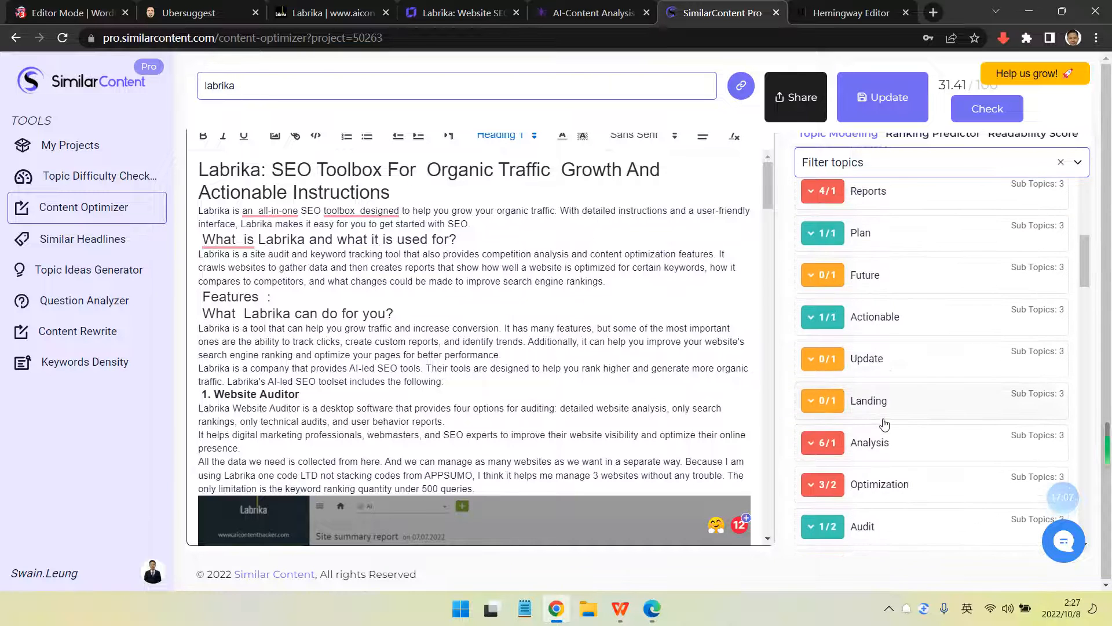
Open the "labrika" search result in the topic difficulty checker, checking the Labrika report while it loads
{"action": "double_click", "coordinate": [218, 76]}
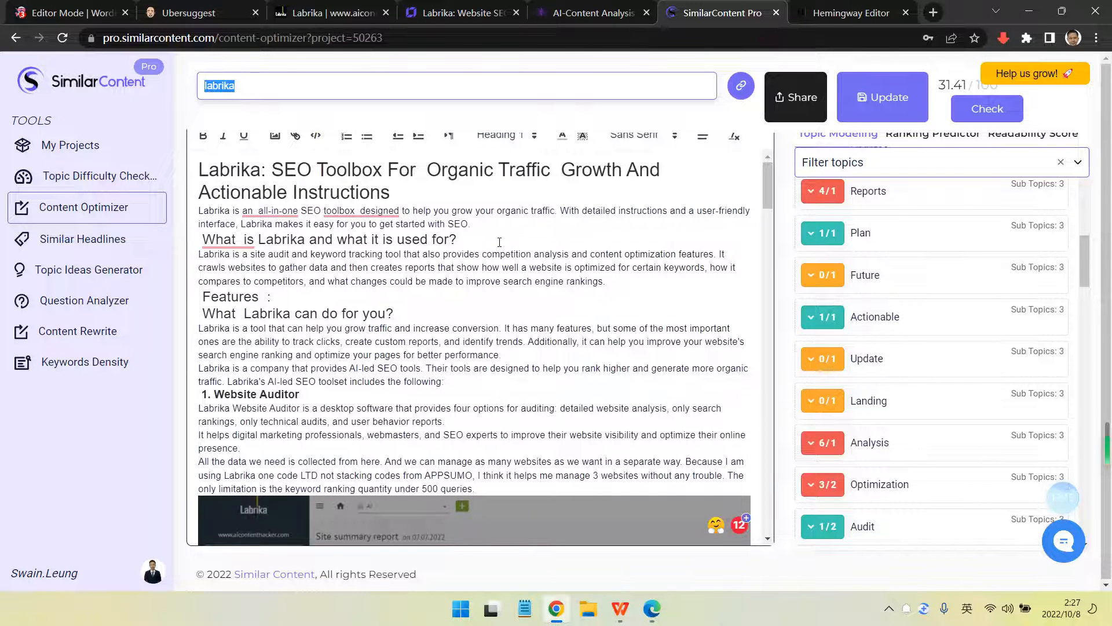
{"action": "left_click", "coordinate": [101, 176]}
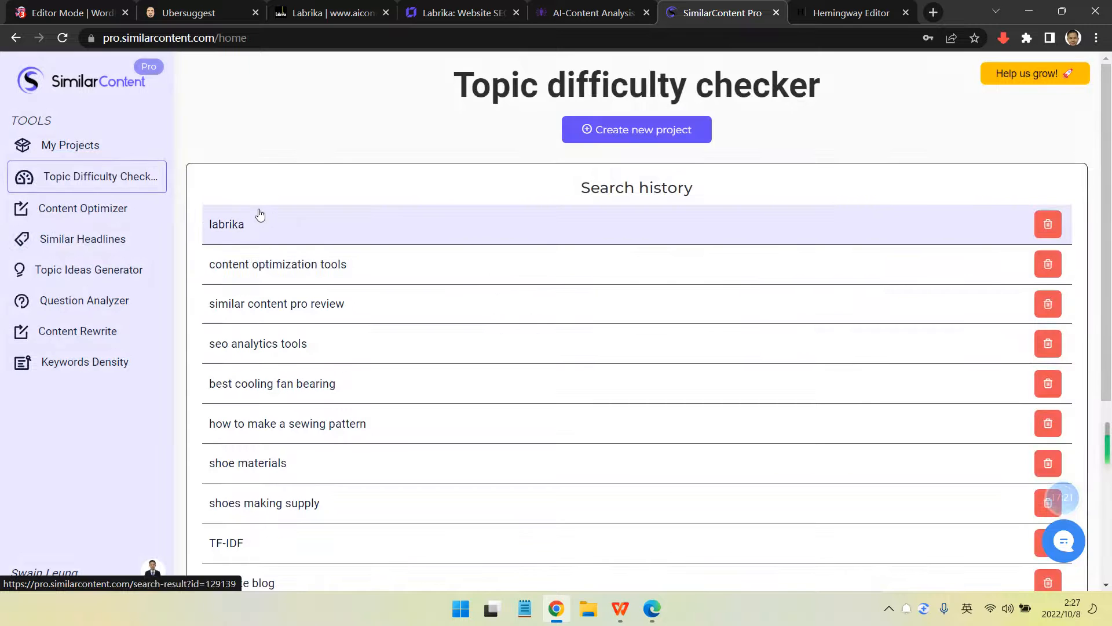
{"action": "left_click", "coordinate": [311, 227]}
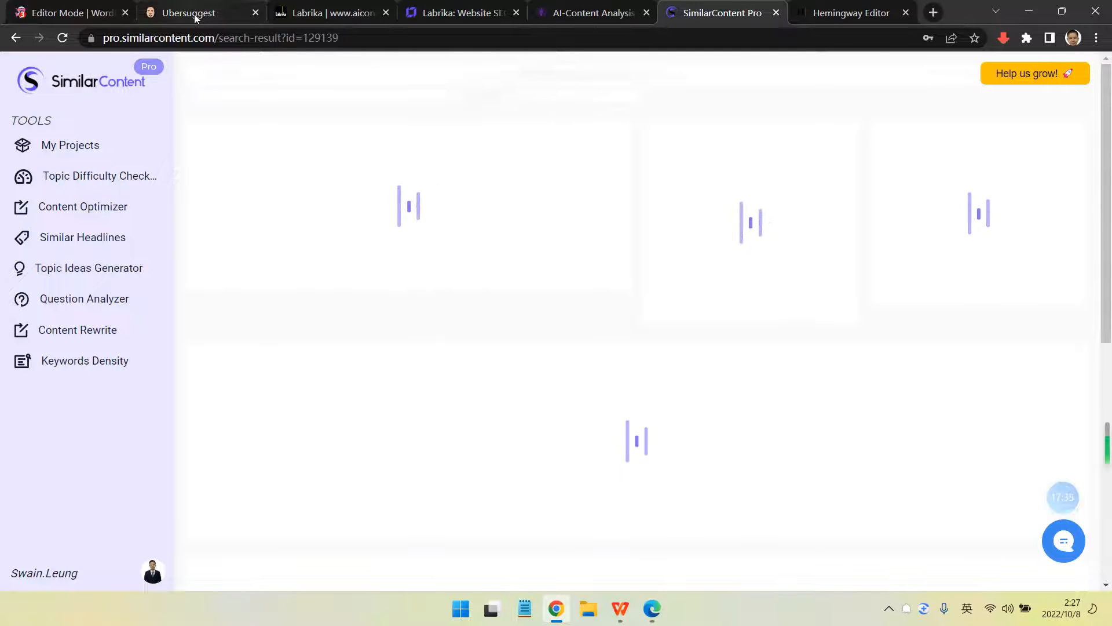
{"action": "left_click", "coordinate": [342, 12]}
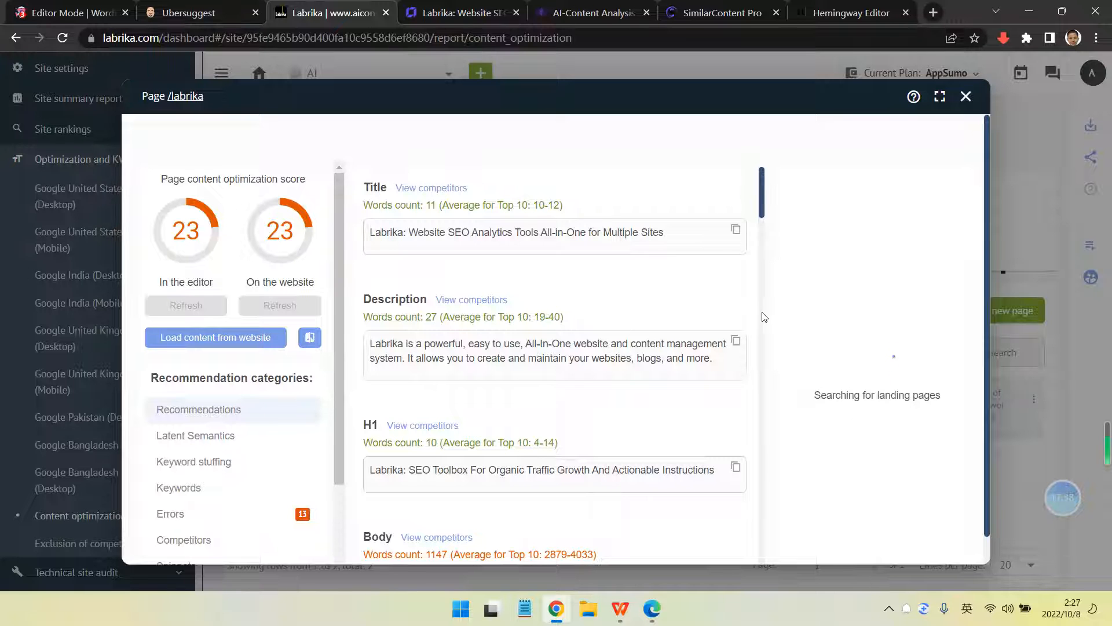
{"action": "left_click", "coordinate": [721, 13]}
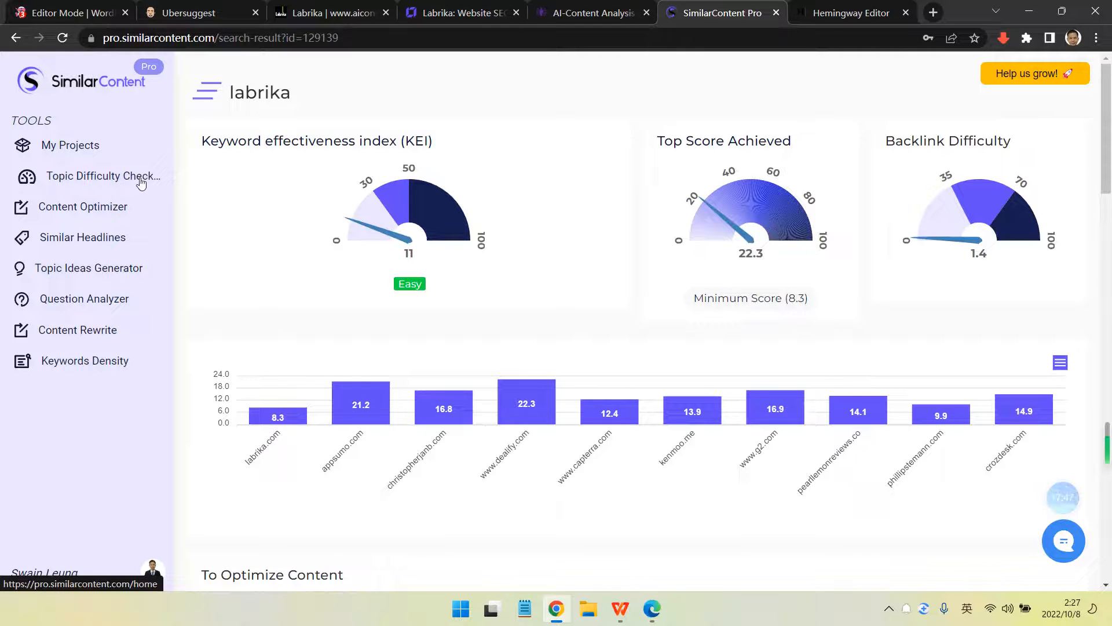
Examine the keyword effectiveness index, the top and minimum scores and the competitor score chart for "labrika"
{"action": "left_click_drag", "start_coordinate": [203, 142], "coordinate": [450, 152]}
{"action": "left_click", "coordinate": [294, 170]}
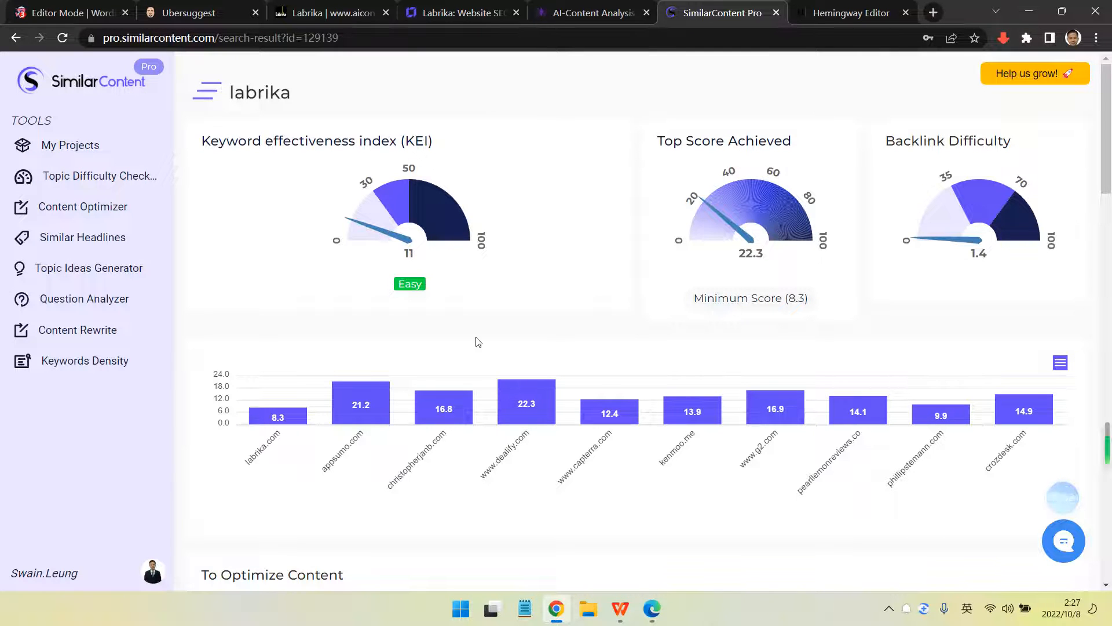
{"action": "left_click_drag", "start_coordinate": [302, 98], "coordinate": [230, 98]}
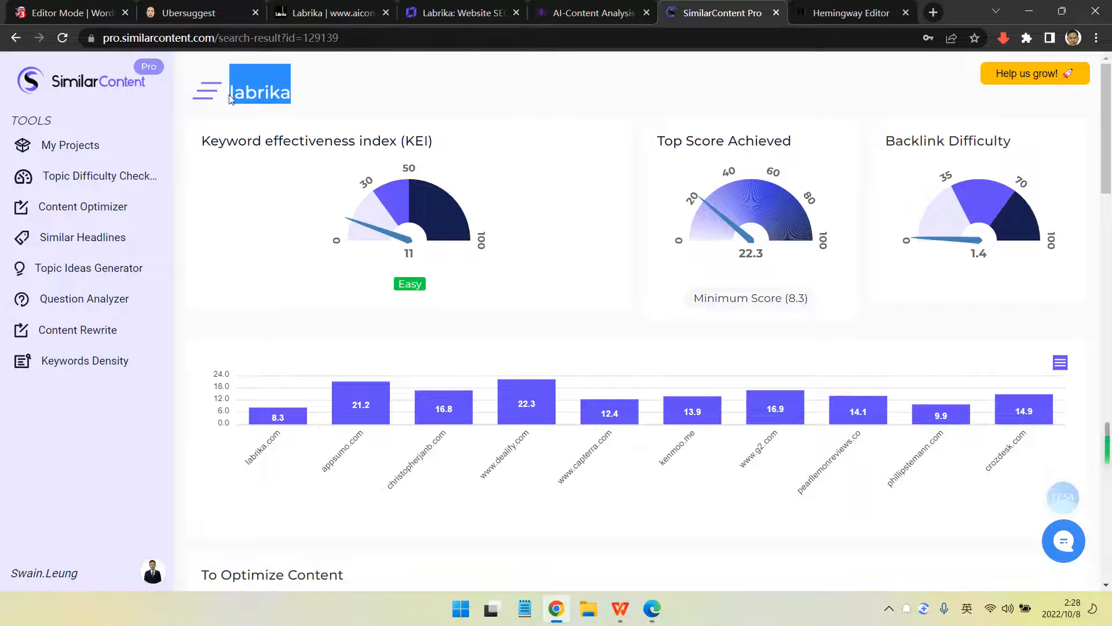
{"action": "left_click", "coordinate": [299, 109]}
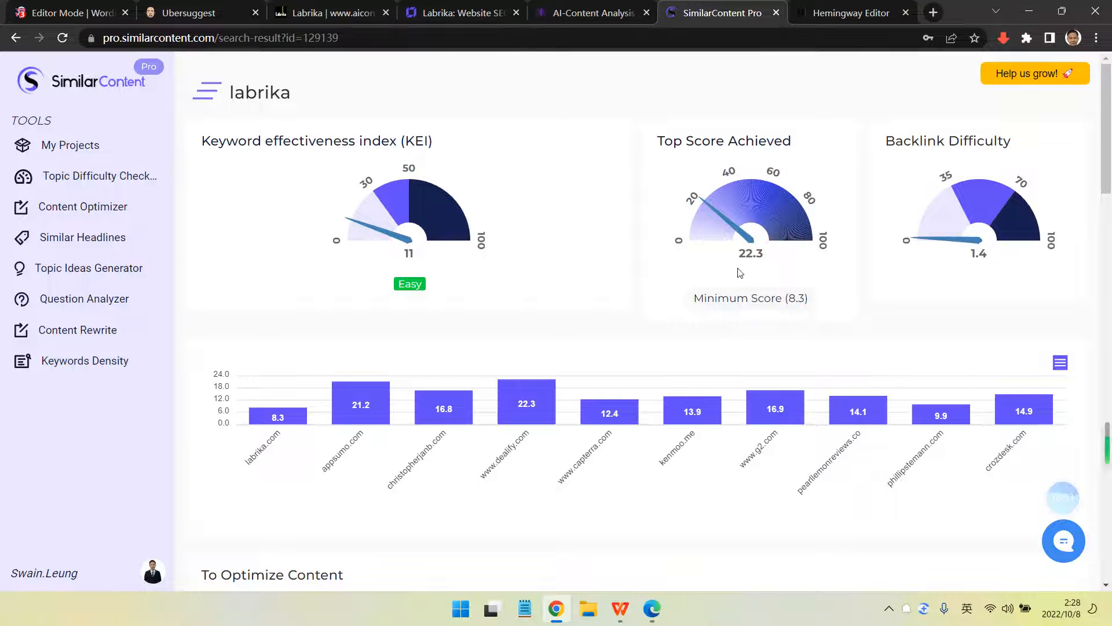
{"action": "left_click_drag", "start_coordinate": [696, 304], "coordinate": [811, 303]}
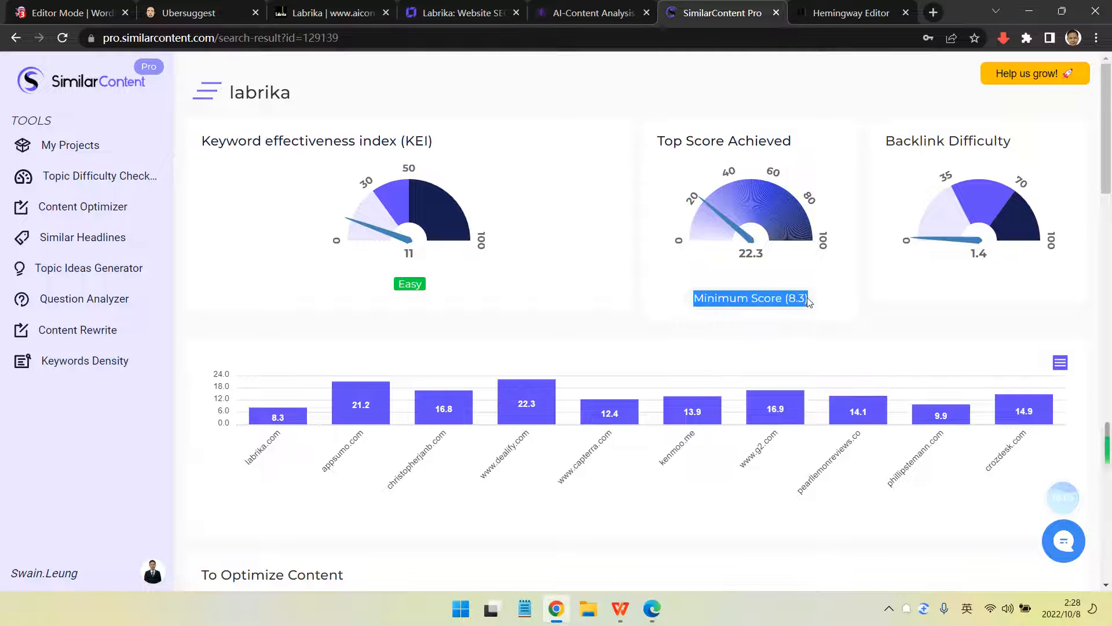
{"action": "left_click", "coordinate": [814, 307]}
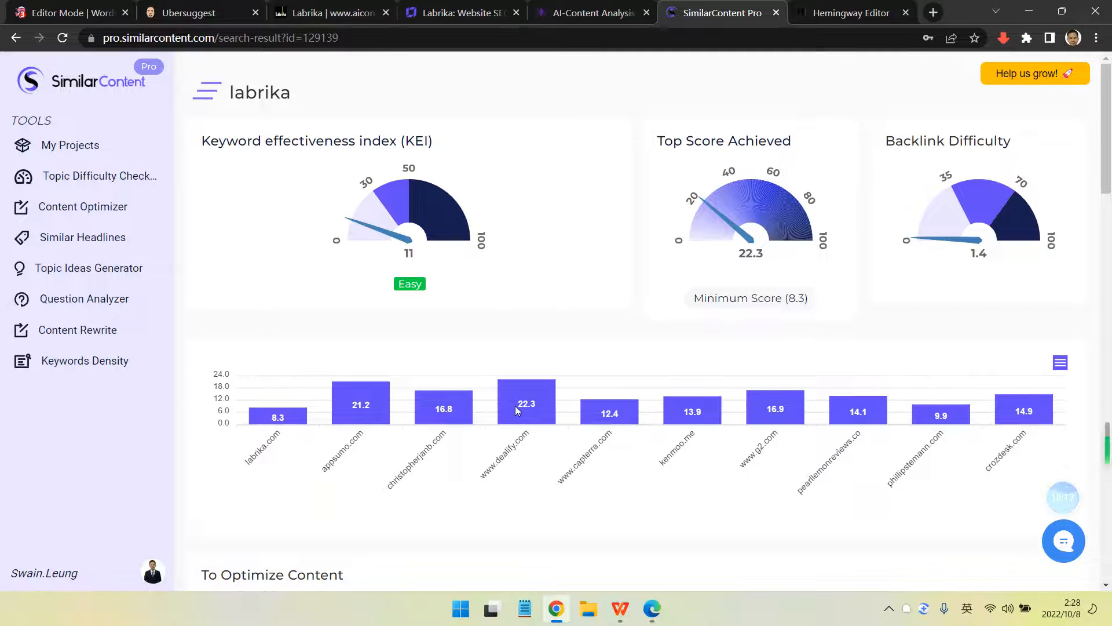
{"action": "scroll", "coordinate": [516, 408], "scroll_direction": "down", "scroll_amount": 1}
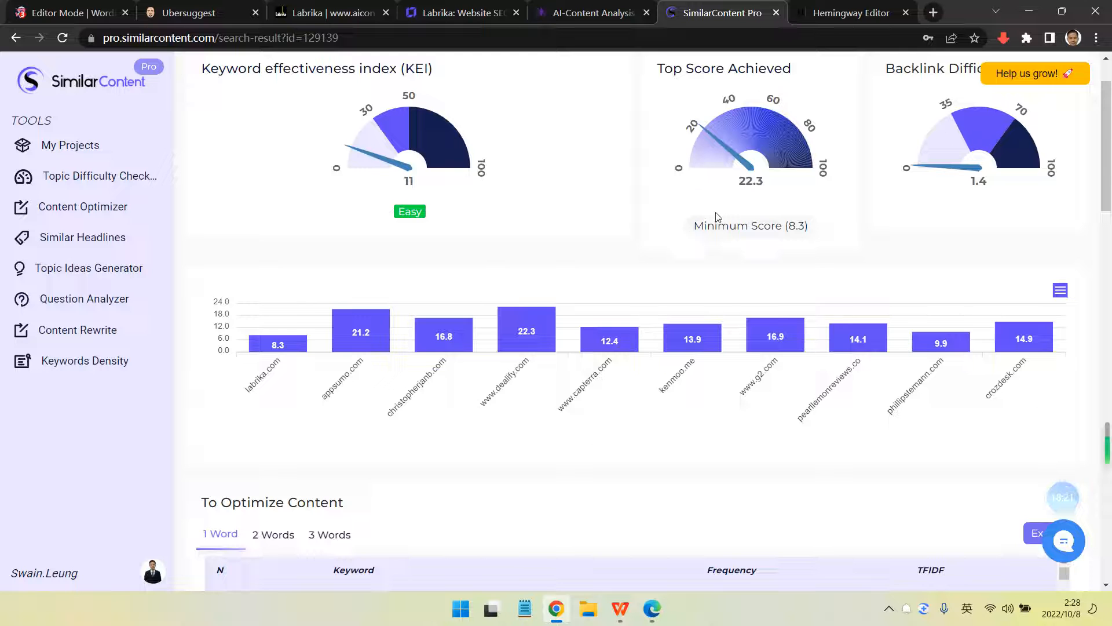
{"action": "scroll", "coordinate": [689, 249], "scroll_direction": "up", "scroll_amount": 1}
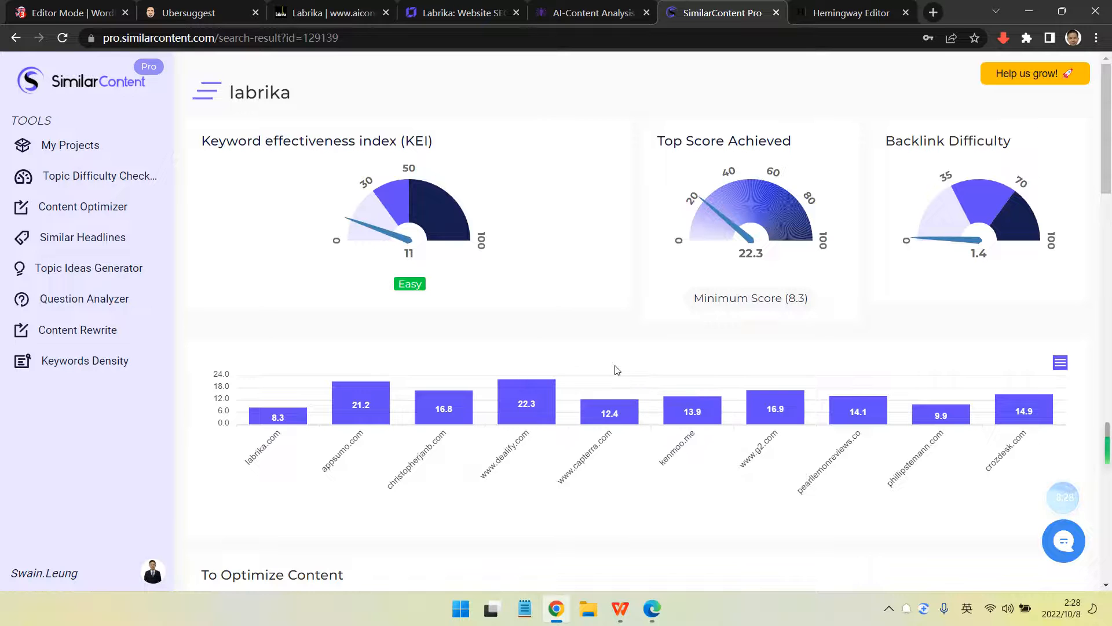
{"action": "scroll", "coordinate": [617, 369], "scroll_direction": "down", "scroll_amount": 2}
{"action": "scroll", "coordinate": [727, 200], "scroll_direction": "up", "scroll_amount": 2}
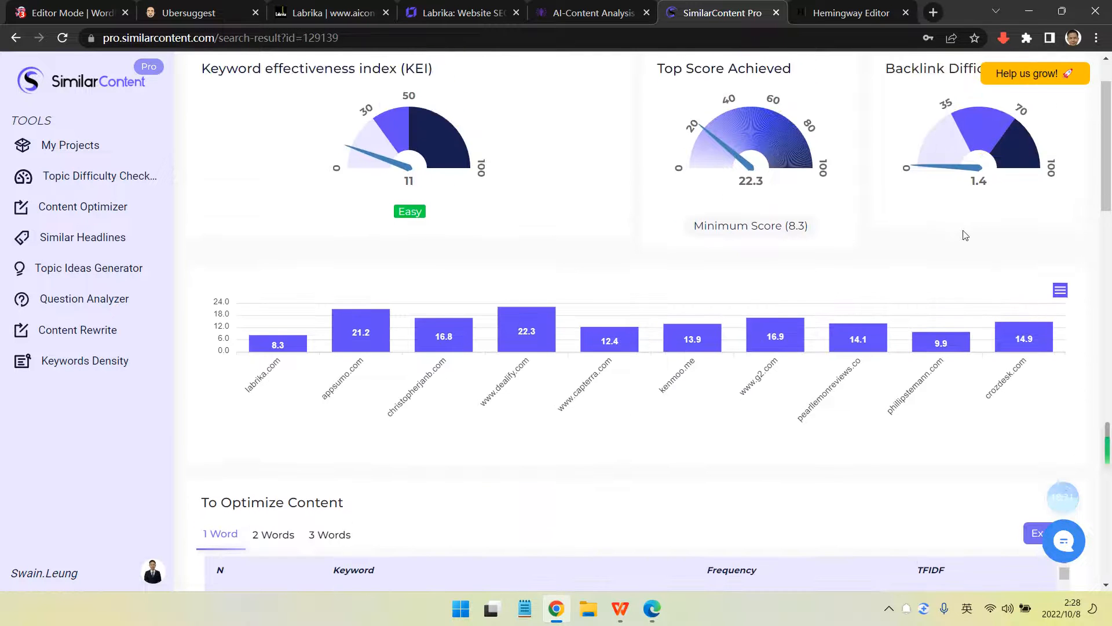
Review the backlink difficulty gauge for "labrika" alongside the competitor chart
{"action": "left_click_drag", "start_coordinate": [893, 146], "coordinate": [1020, 145]}
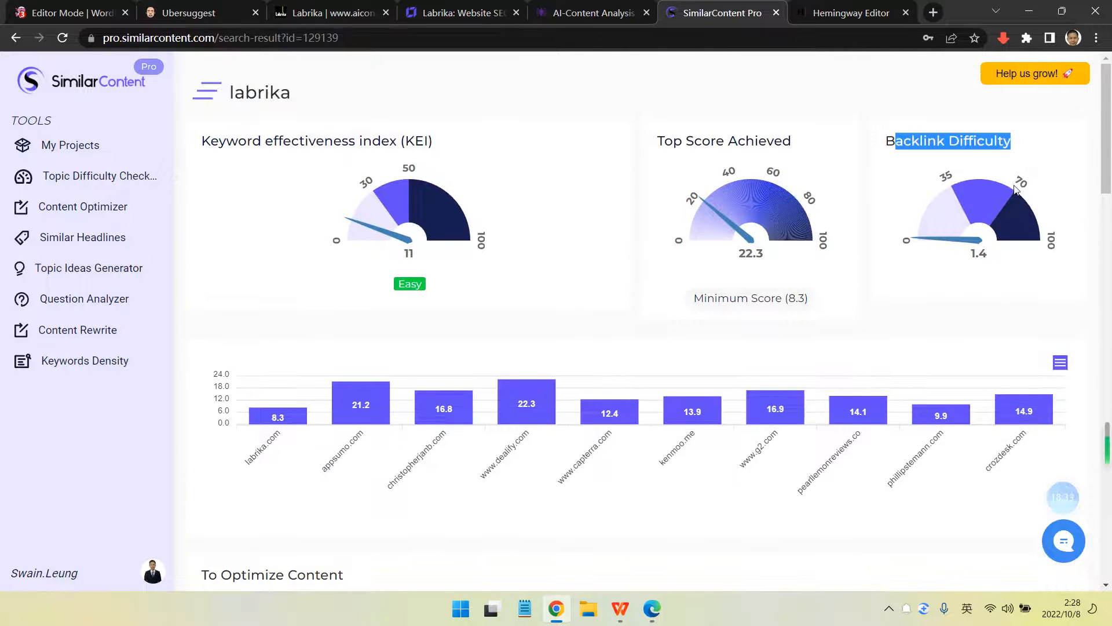
{"action": "left_click", "coordinate": [912, 298]}
{"action": "scroll", "coordinate": [897, 284], "scroll_direction": "down", "scroll_amount": 1}
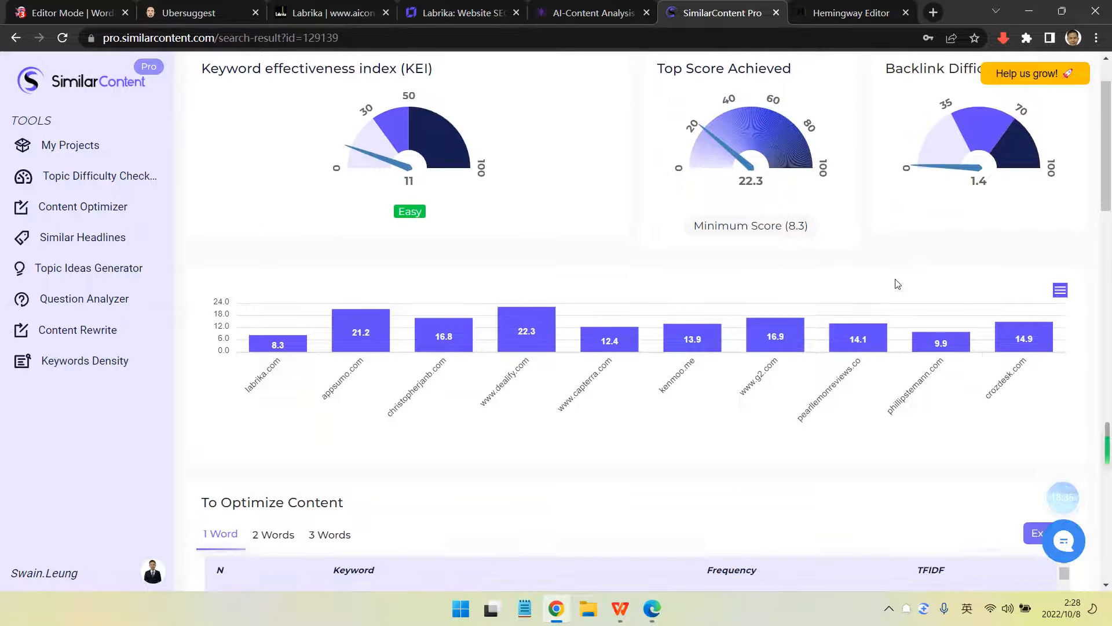
{"action": "scroll", "coordinate": [897, 284], "scroll_direction": "up", "scroll_amount": 1}
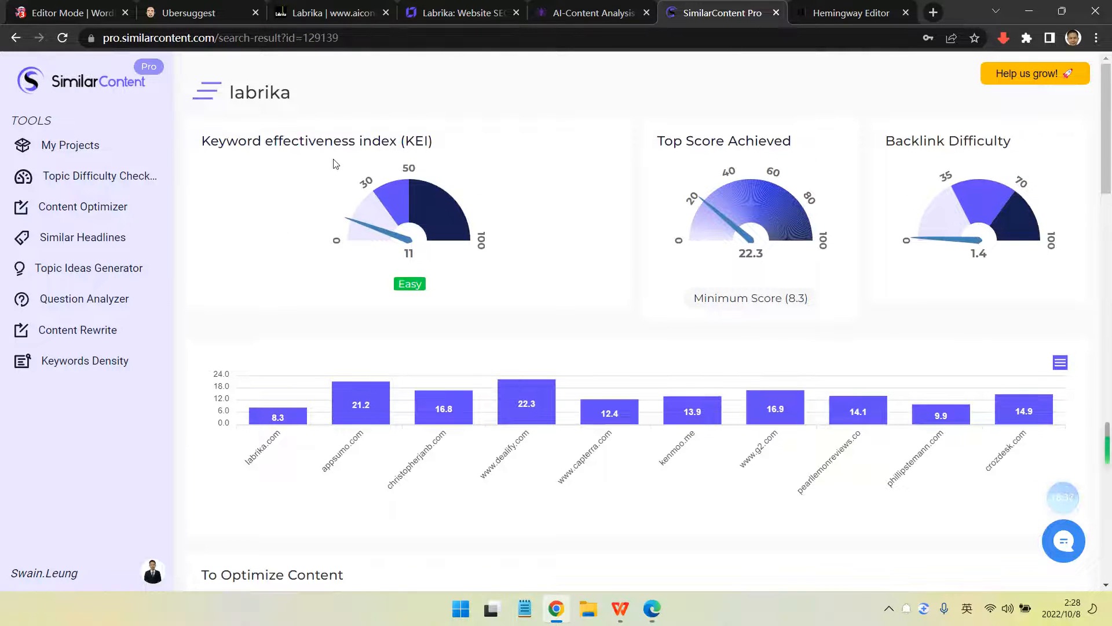
{"action": "left_click_drag", "start_coordinate": [884, 147], "coordinate": [1043, 151]}
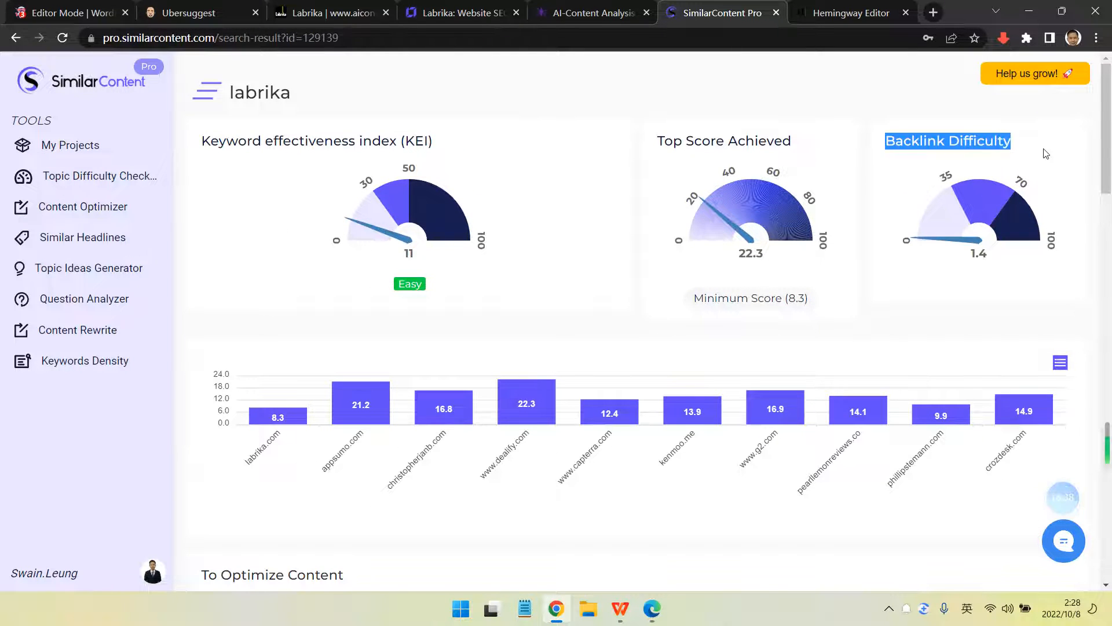
{"action": "left_click", "coordinate": [1020, 155]}
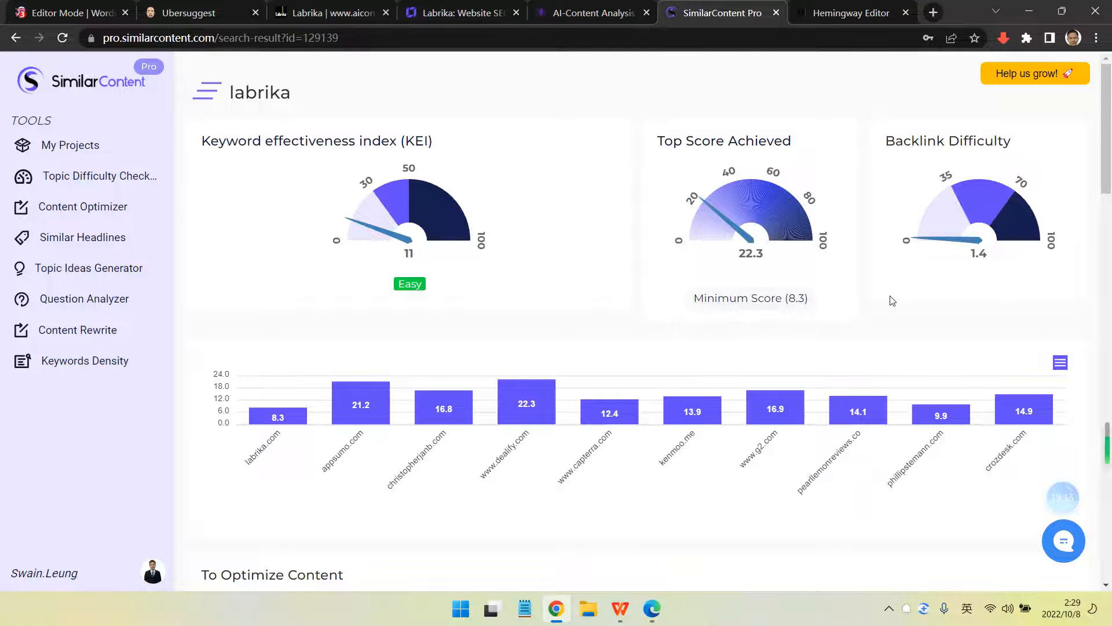
Look over the one-word keyword suggestions for optimizing the content, with their frequency and TFIDF values
{"action": "scroll", "coordinate": [889, 297], "scroll_direction": "down", "scroll_amount": 6}
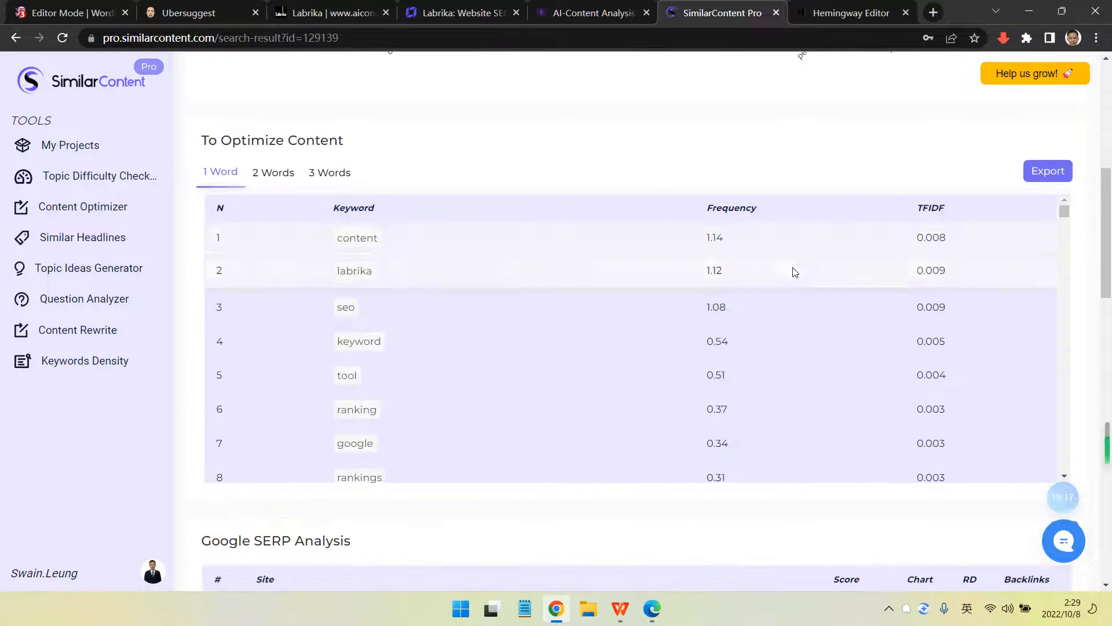
{"action": "scroll", "coordinate": [640, 228], "scroll_direction": "up", "scroll_amount": 1}
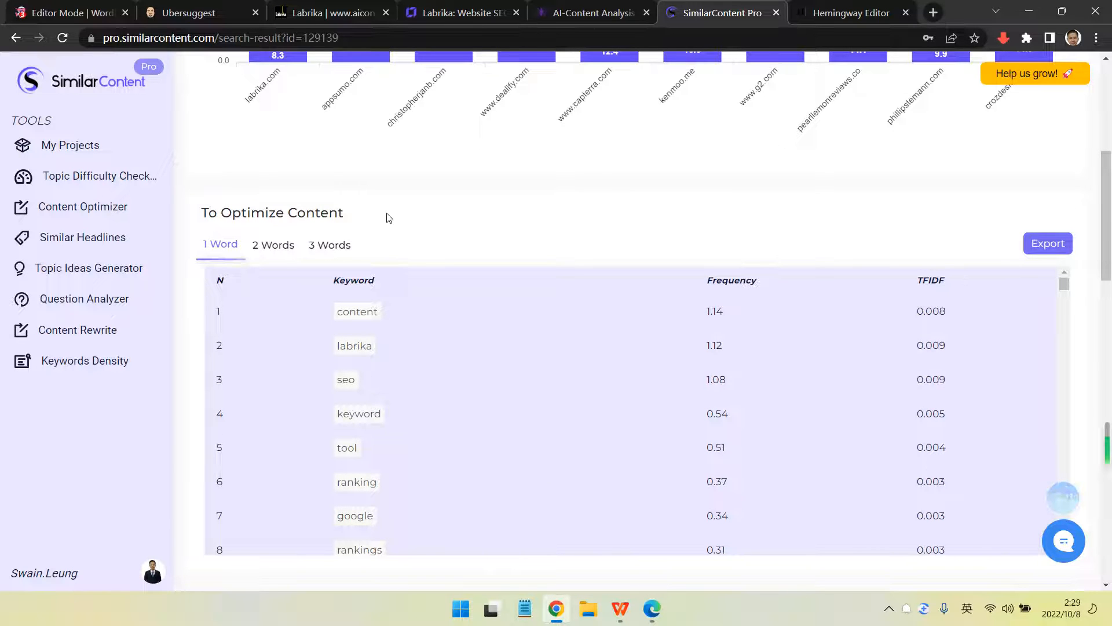
{"action": "left_click_drag", "start_coordinate": [363, 216], "coordinate": [212, 213]}
{"action": "left_click", "coordinate": [248, 218]}
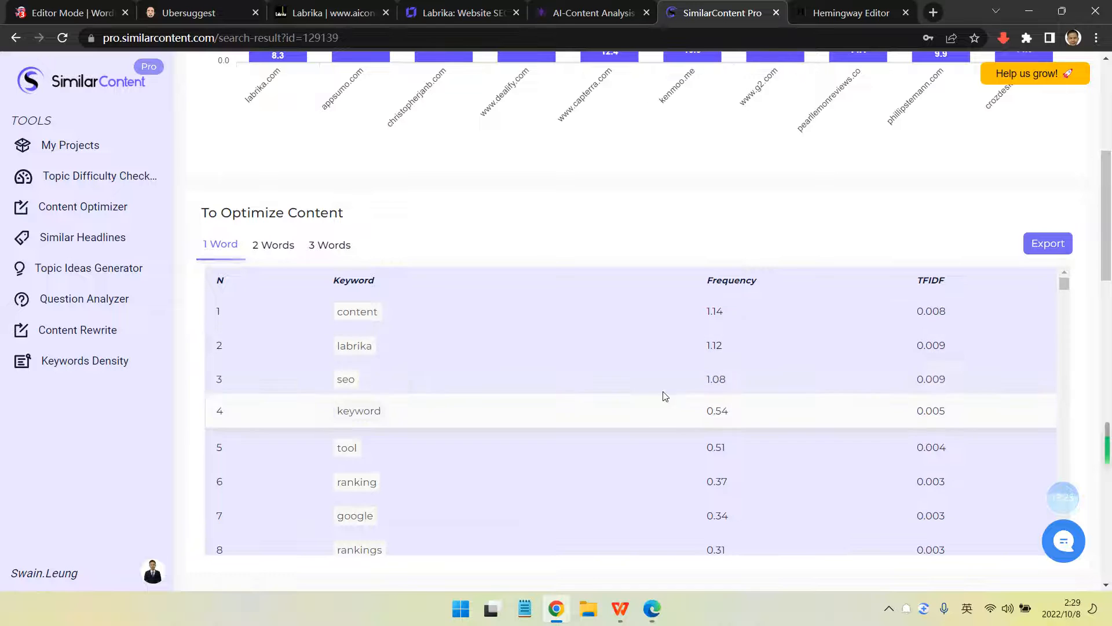
{"action": "scroll", "coordinate": [614, 434], "scroll_direction": "up", "scroll_amount": 1}
{"action": "scroll", "coordinate": [756, 351], "scroll_direction": "down", "scroll_amount": 1}
{"action": "scroll", "coordinate": [756, 351], "scroll_direction": "up", "scroll_amount": 1}
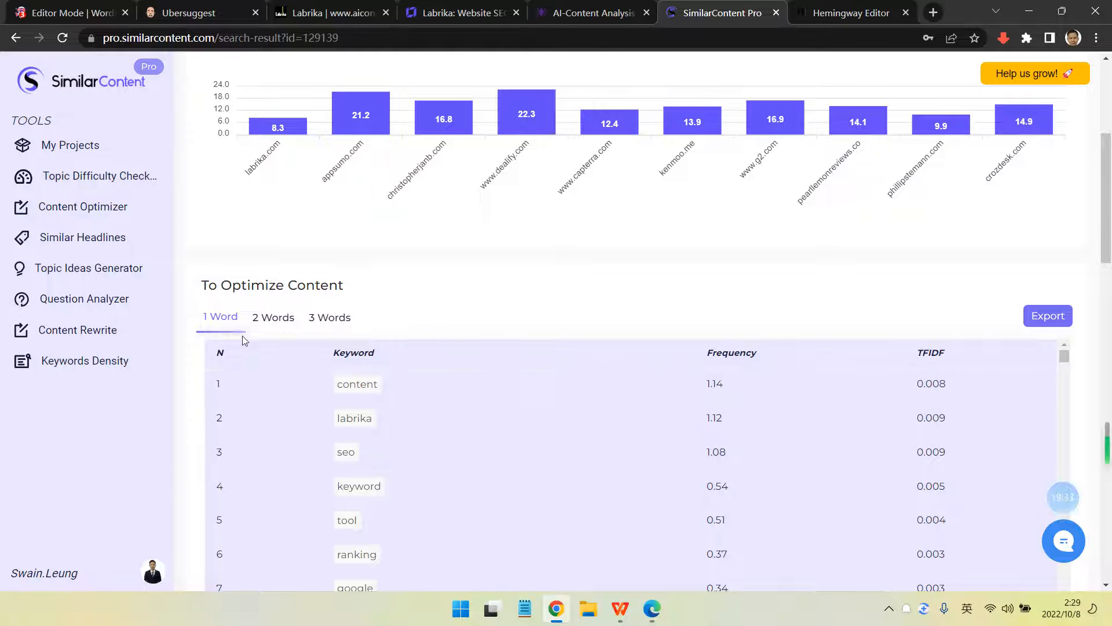
Show the two-word keyword suggestions and sort them by frequency
{"action": "left_click", "coordinate": [273, 318]}
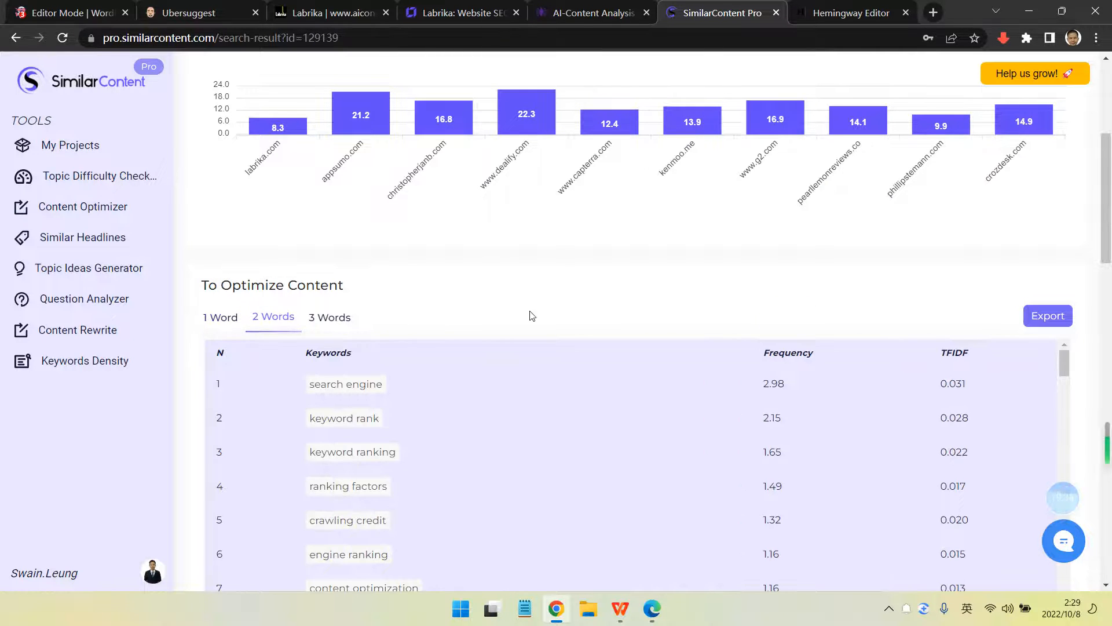
{"action": "scroll", "coordinate": [658, 304], "scroll_direction": "up", "scroll_amount": 1}
{"action": "scroll", "coordinate": [695, 287], "scroll_direction": "down", "scroll_amount": 1}
{"action": "double_click", "coordinate": [761, 354]}
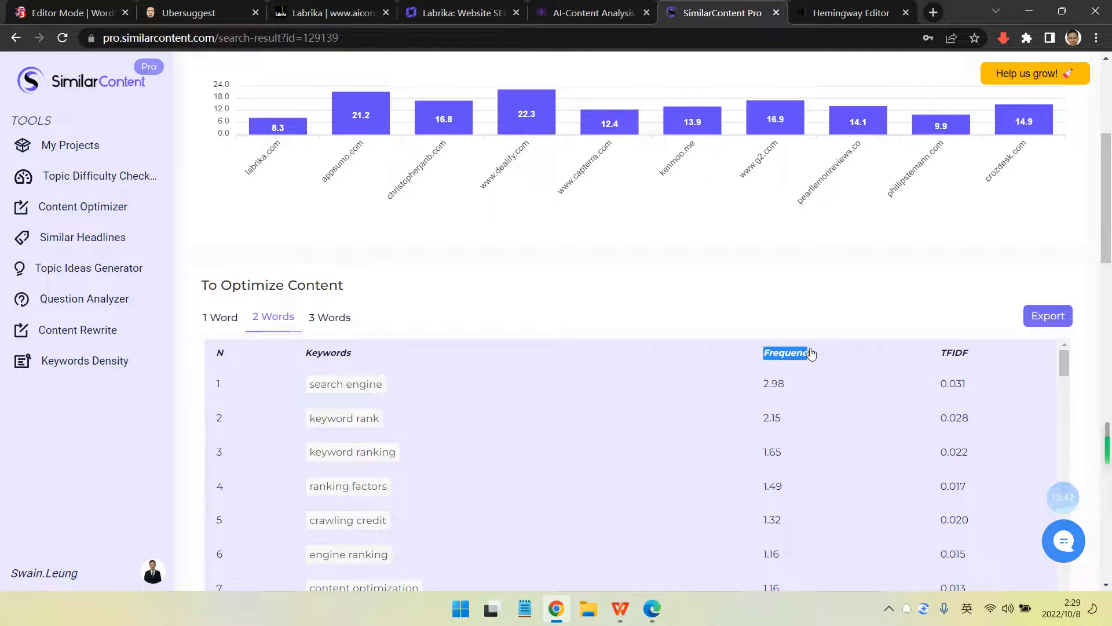
{"action": "left_click", "coordinate": [809, 288]}
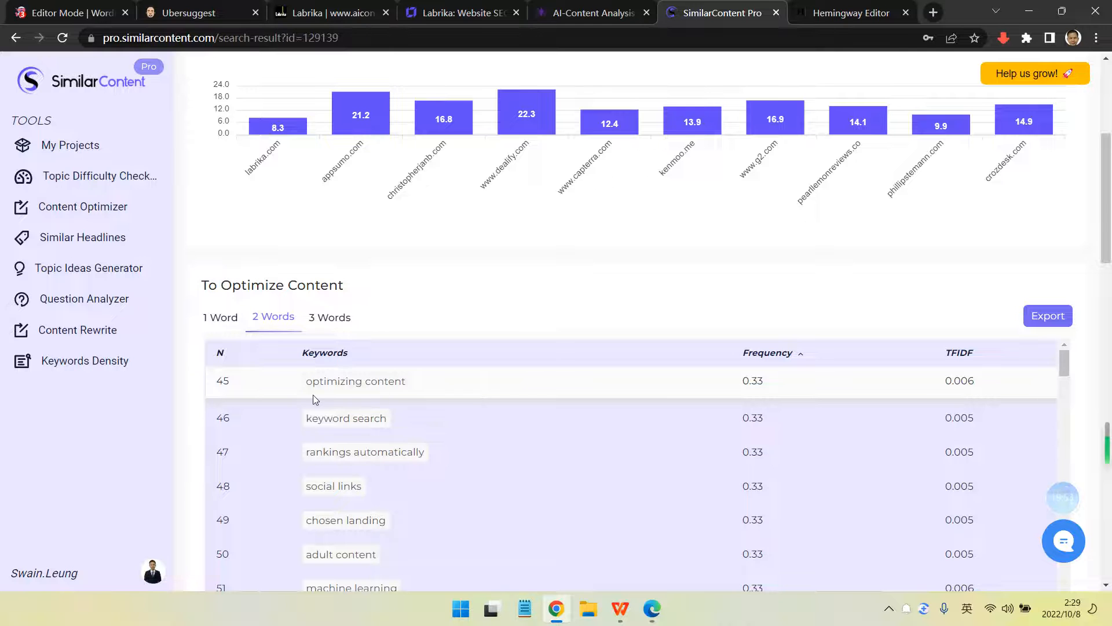
Compare the one-word, two-word and three-word keyword suggestions, ending on the two-word list
{"action": "left_click", "coordinate": [220, 317]}
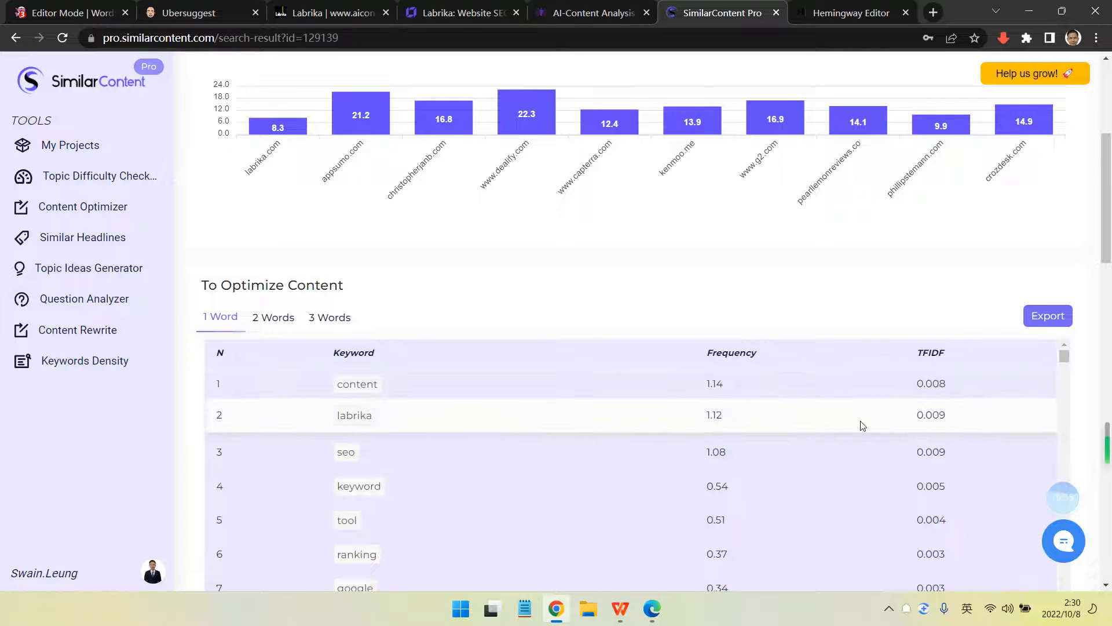
{"action": "left_click", "coordinate": [275, 320]}
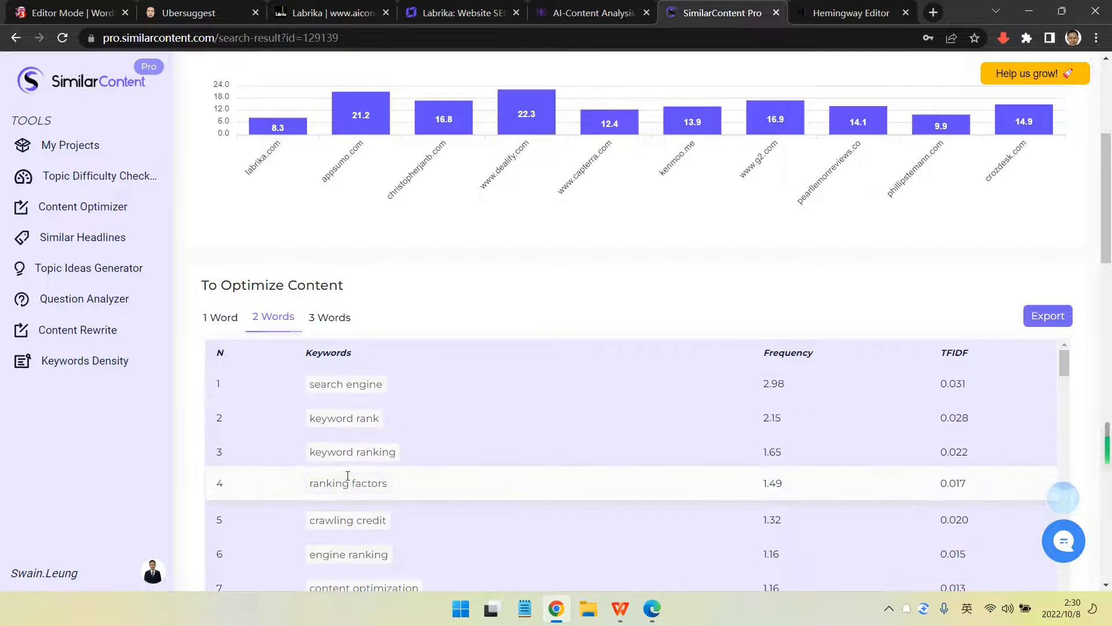
{"action": "scroll", "coordinate": [359, 458], "scroll_direction": "down", "scroll_amount": 1}
{"action": "scroll", "coordinate": [371, 480], "scroll_direction": "up", "scroll_amount": 1}
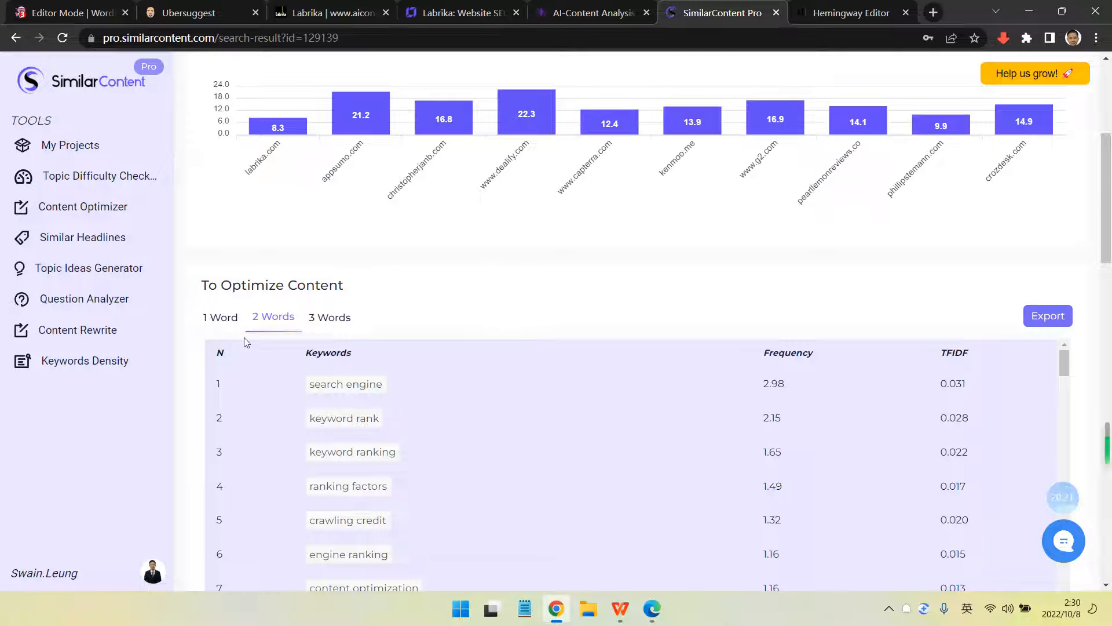
{"action": "left_click", "coordinate": [272, 318]}
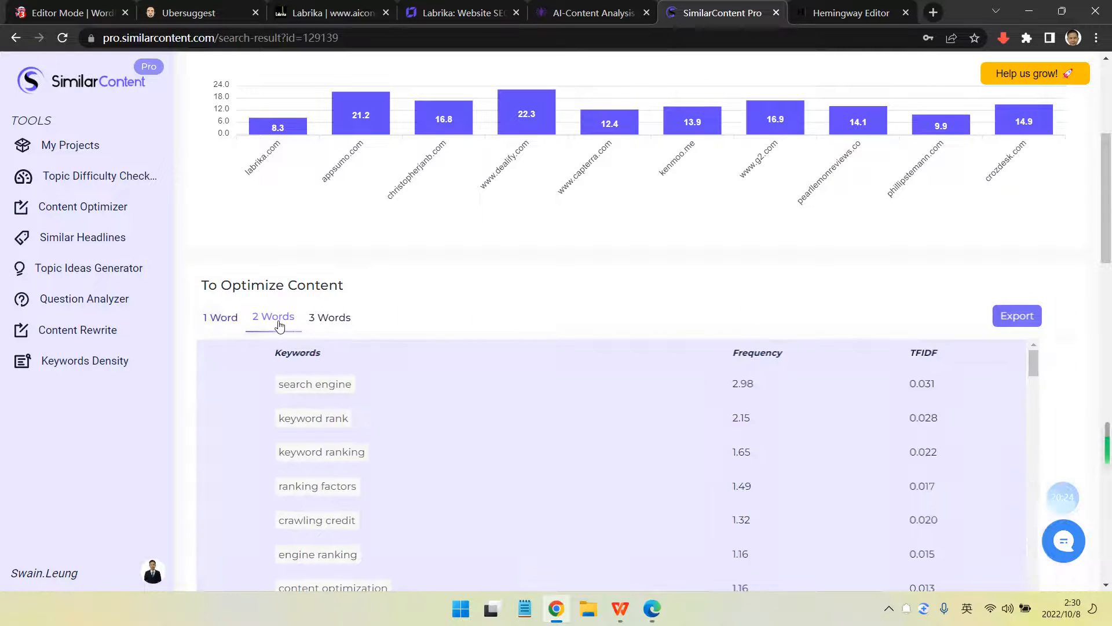
{"action": "left_click", "coordinate": [225, 324]}
{"action": "left_click", "coordinate": [284, 318]}
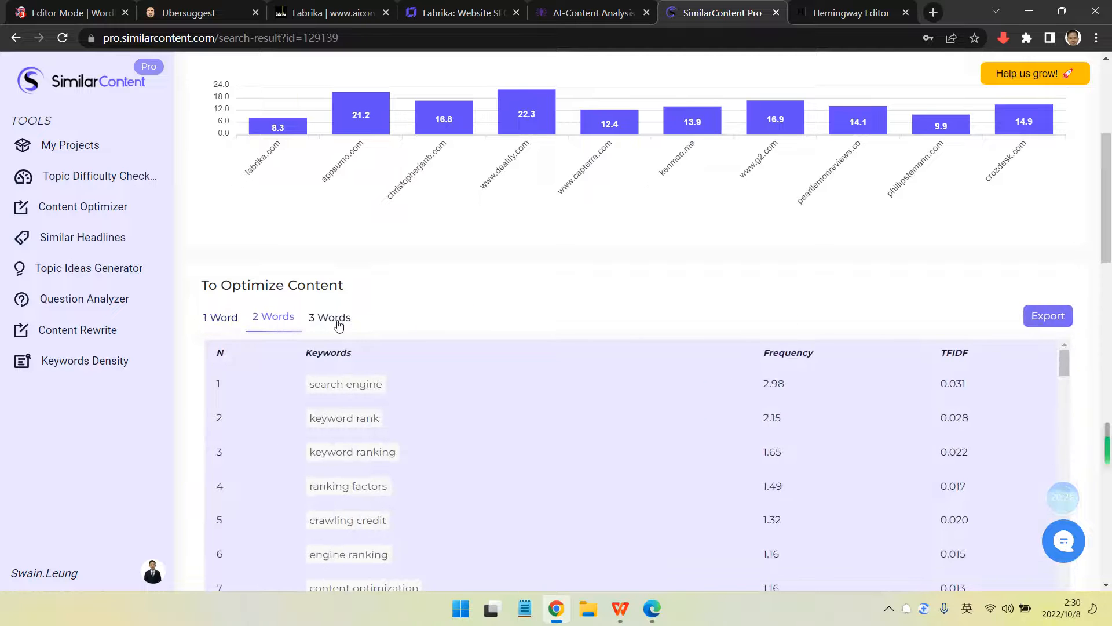
{"action": "left_click", "coordinate": [339, 325]}
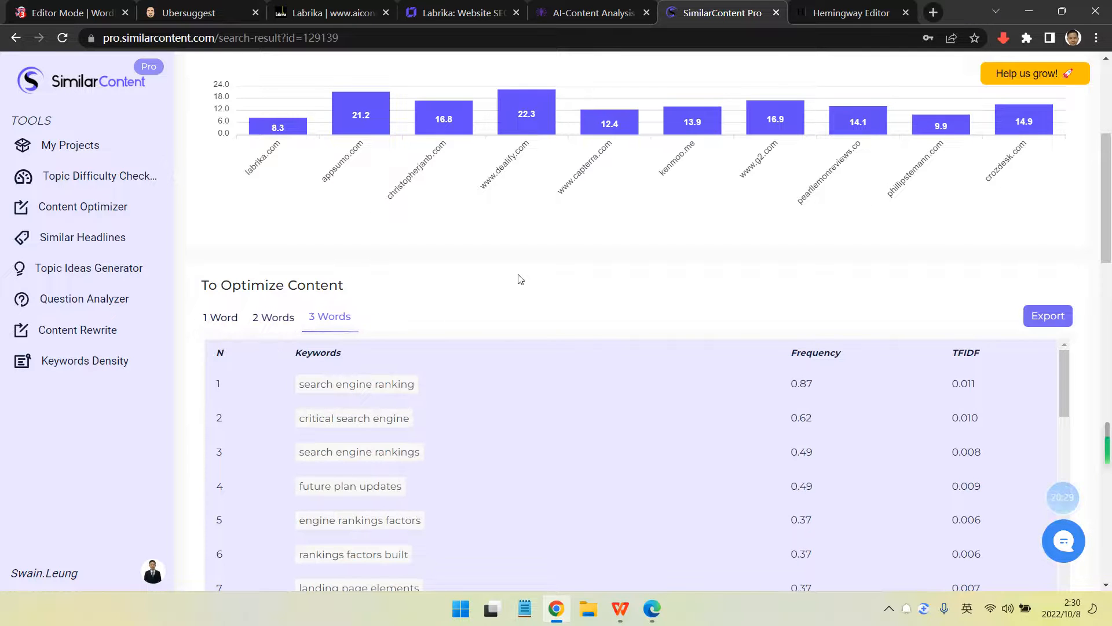
{"action": "left_click", "coordinate": [287, 320]}
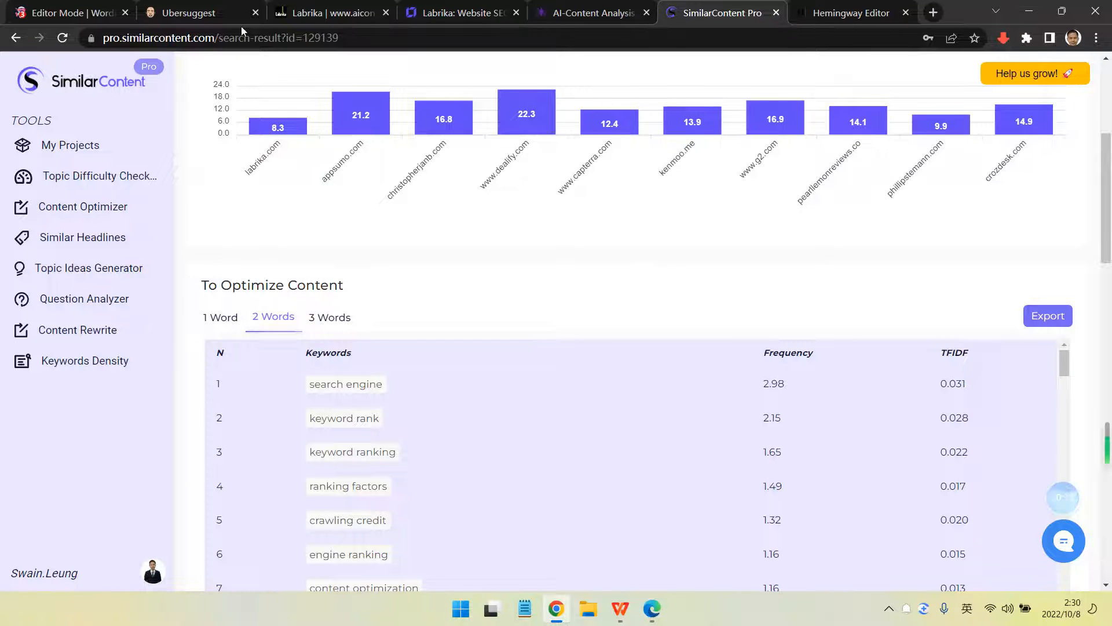
Switch to the WordHero editor and open its Keyword Assistant beside the empty document
{"action": "left_click", "coordinate": [72, 13]}
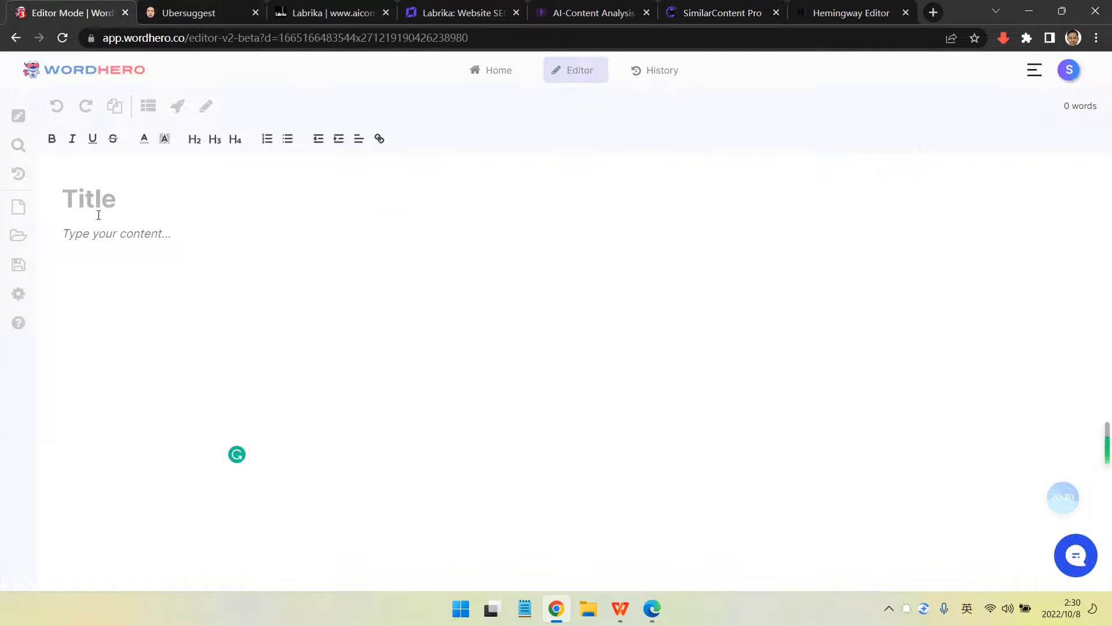
{"action": "left_click", "coordinate": [19, 145]}
{"action": "left_click", "coordinate": [186, 161]}
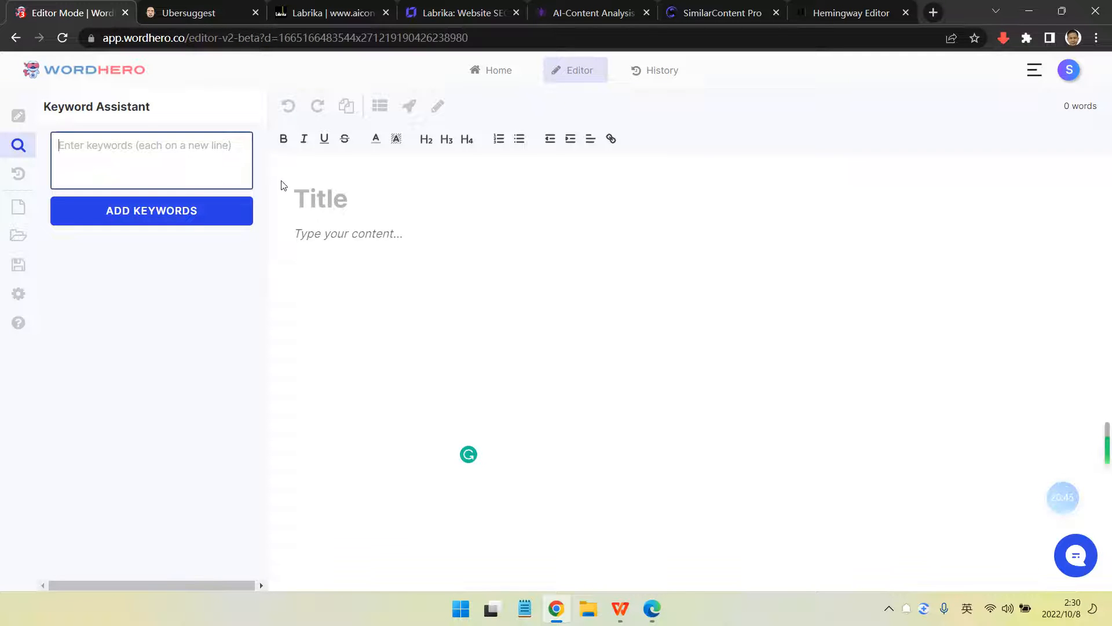
{"action": "left_click", "coordinate": [296, 195]}
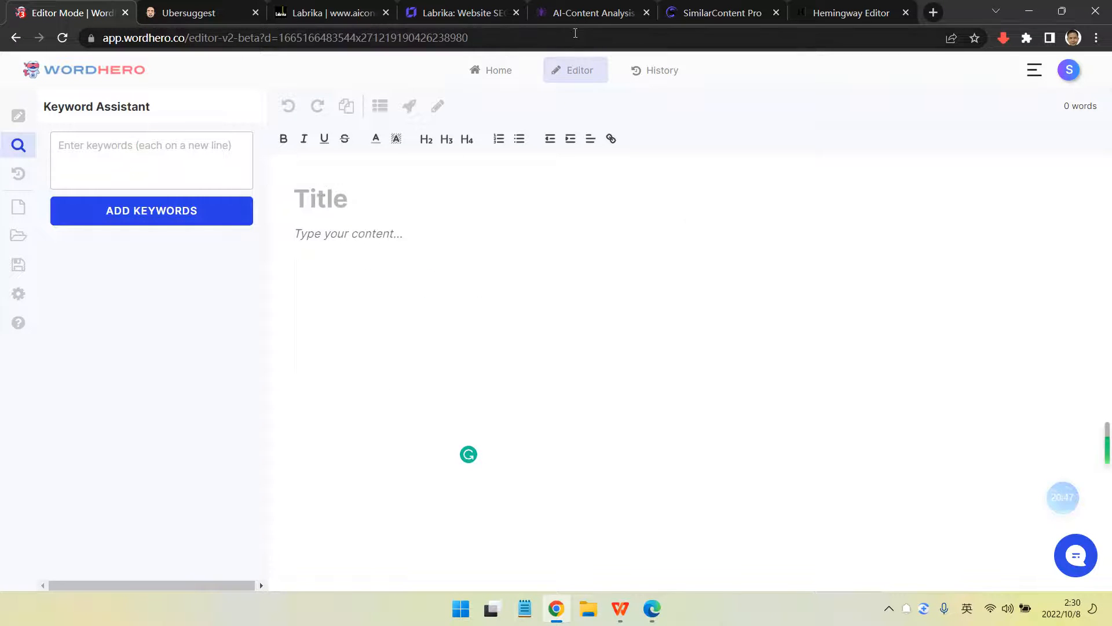
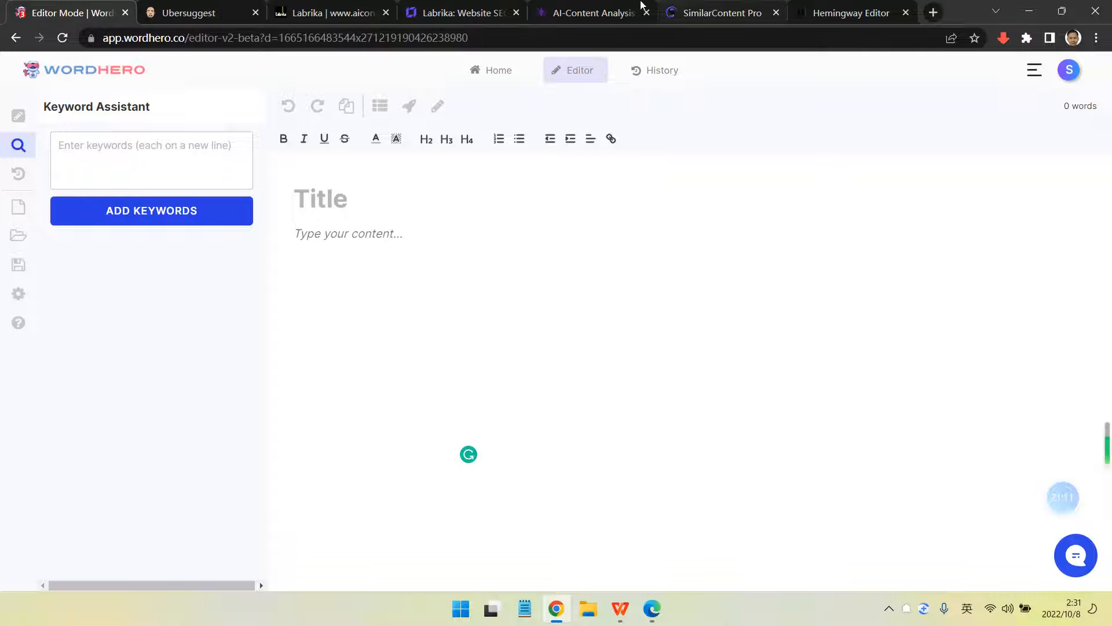
Switch to SimilarContent Pro, export the two-word keyword list to Excel as "labrika - 2 words", and open the exported file
{"action": "left_click", "coordinate": [715, 8]}
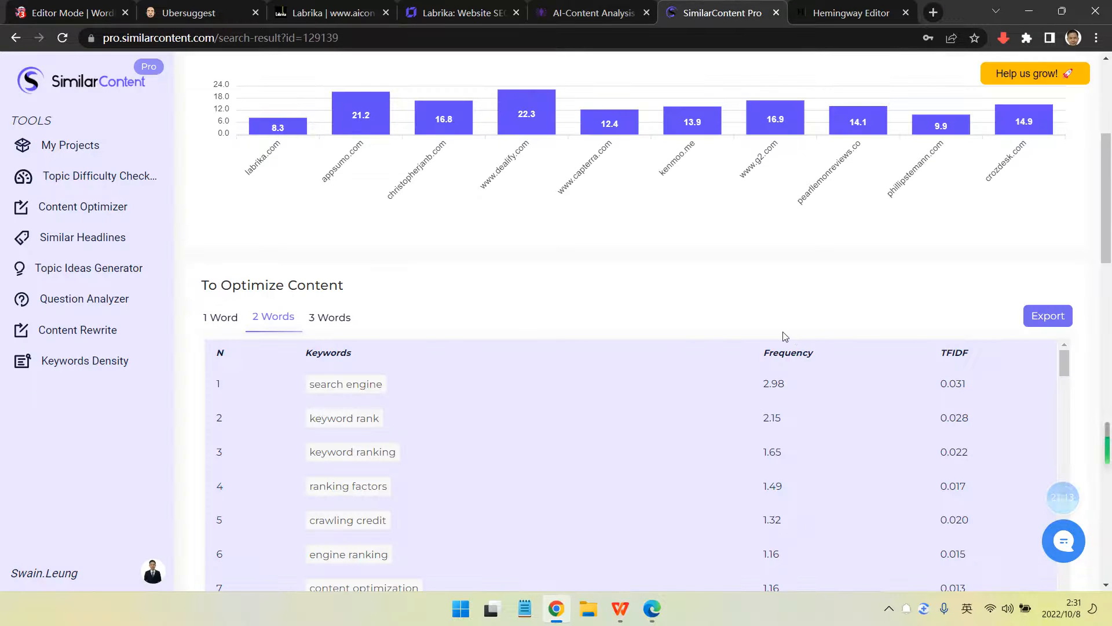
{"action": "left_click", "coordinate": [1044, 328]}
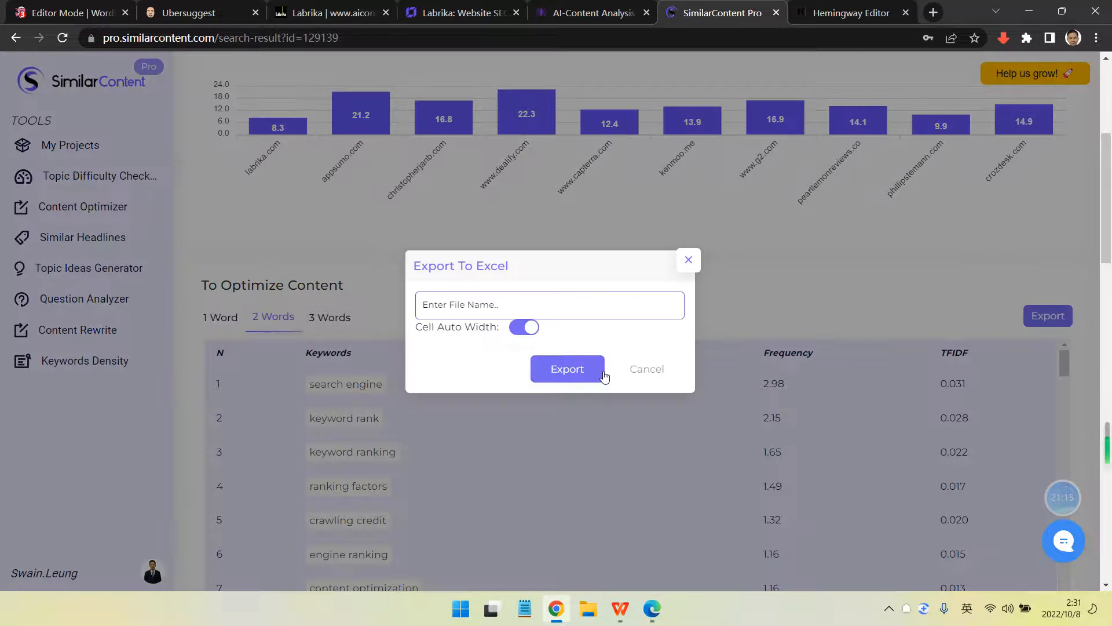
{"action": "left_click", "coordinate": [500, 298]}
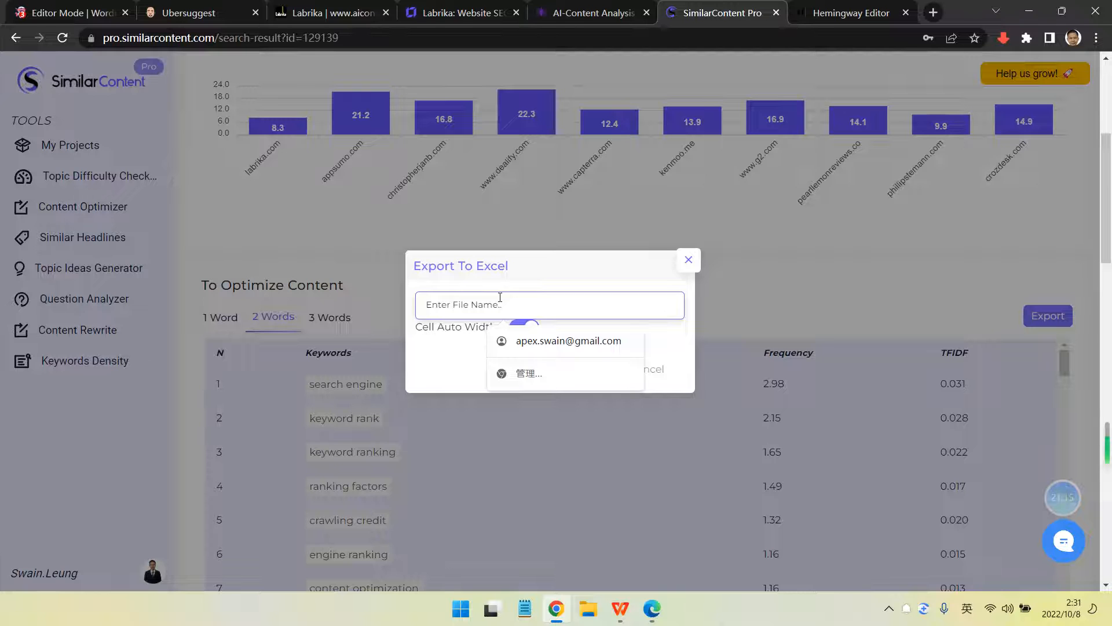
{"action": "type", "text": "labrika"}
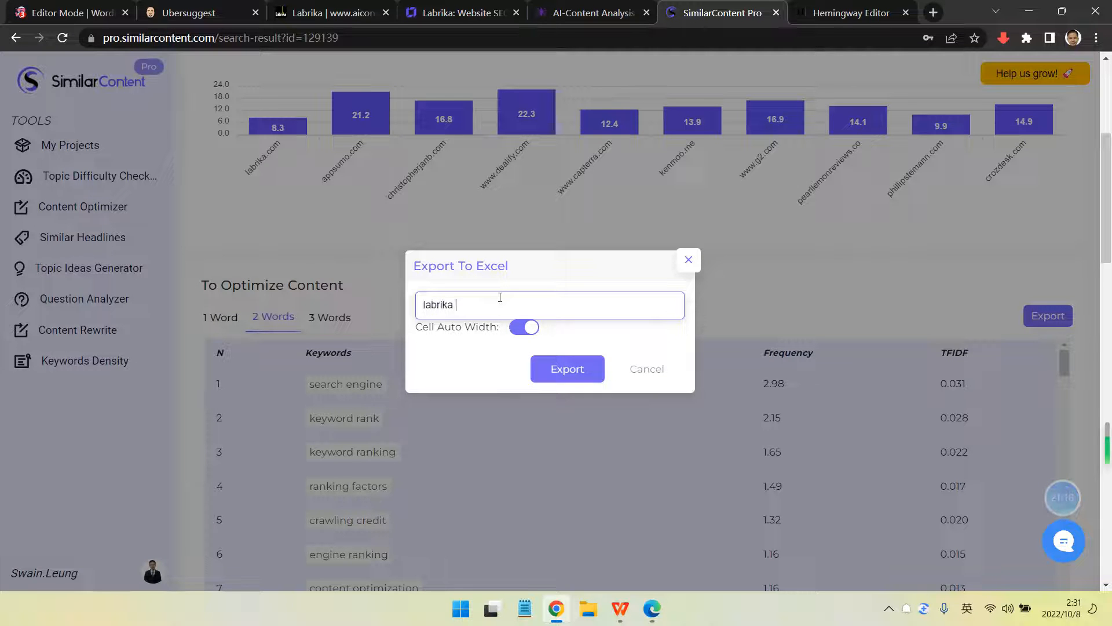
{"action": "type", "text": " - 2 words"}
{"action": "left_click", "coordinate": [576, 382]}
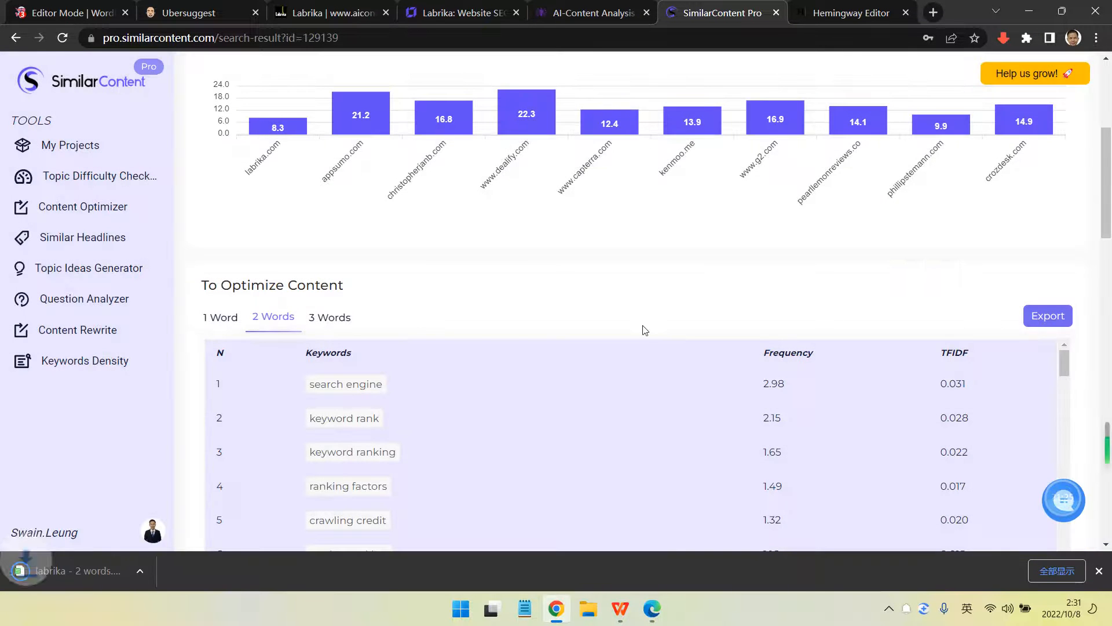
{"action": "left_click", "coordinate": [95, 567]}
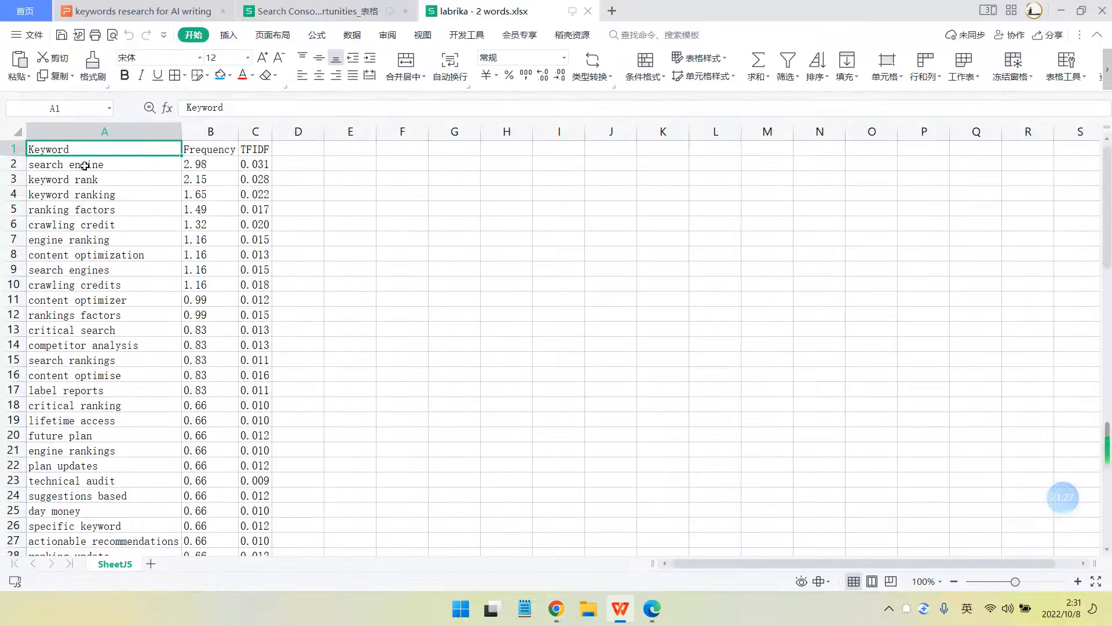
Add filters to the header row of the exported keyword sheet
{"action": "key", "text": "ctrl+a"}
{"action": "scroll", "coordinate": [307, 267], "scroll_direction": "down", "scroll_amount": 1}
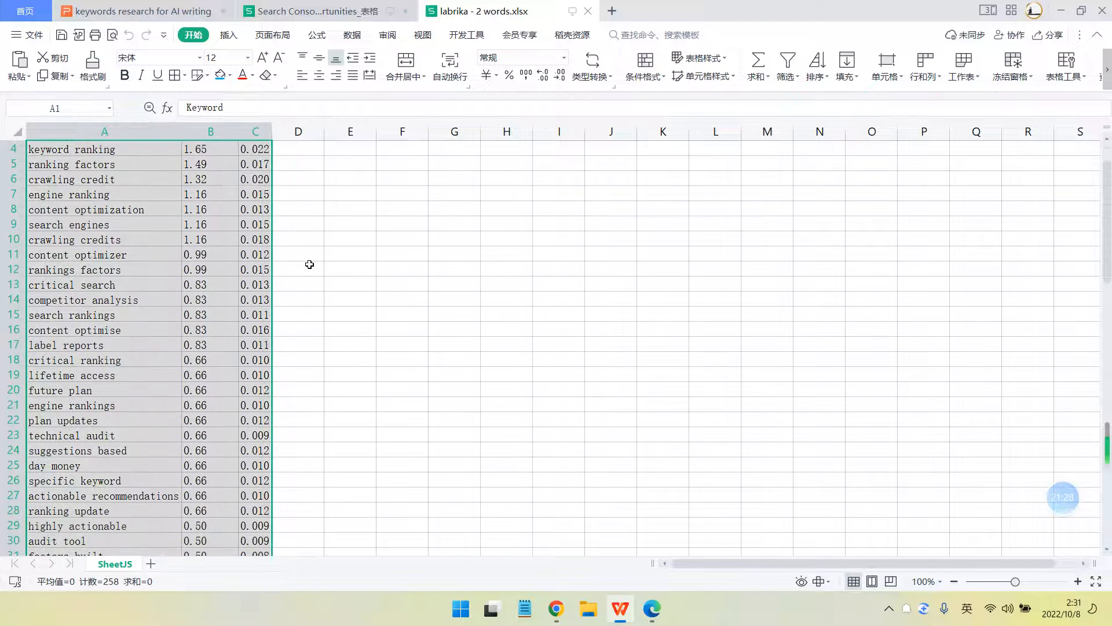
{"action": "scroll", "coordinate": [305, 258], "scroll_direction": "up", "scroll_amount": 1}
{"action": "left_click", "coordinate": [208, 225]}
{"action": "left_click", "coordinate": [5, 149]}
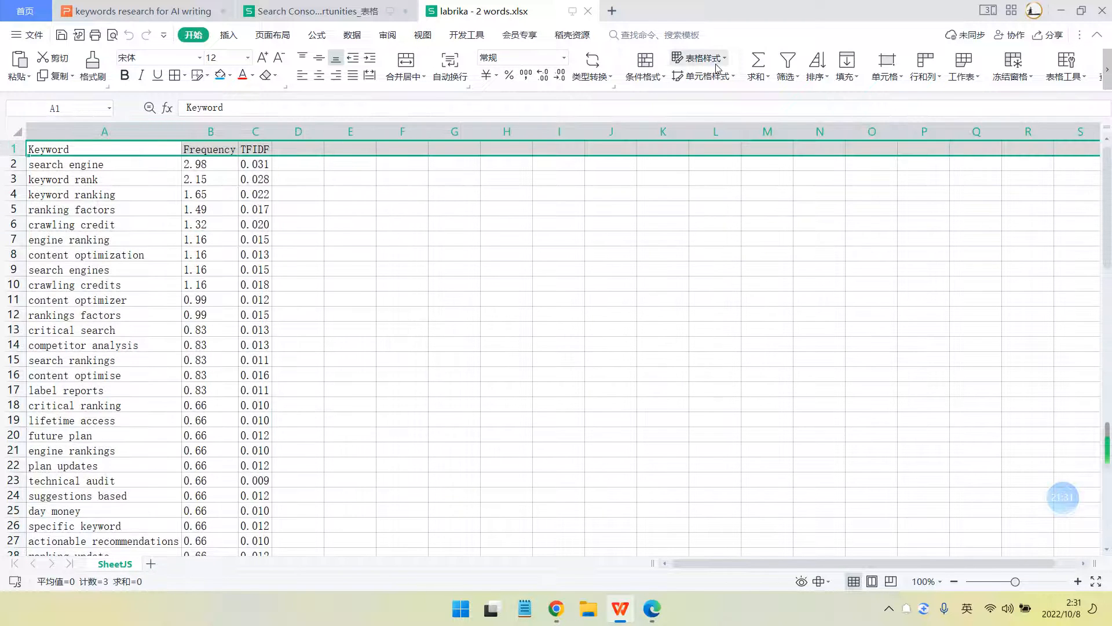
{"action": "left_click", "coordinate": [796, 58]}
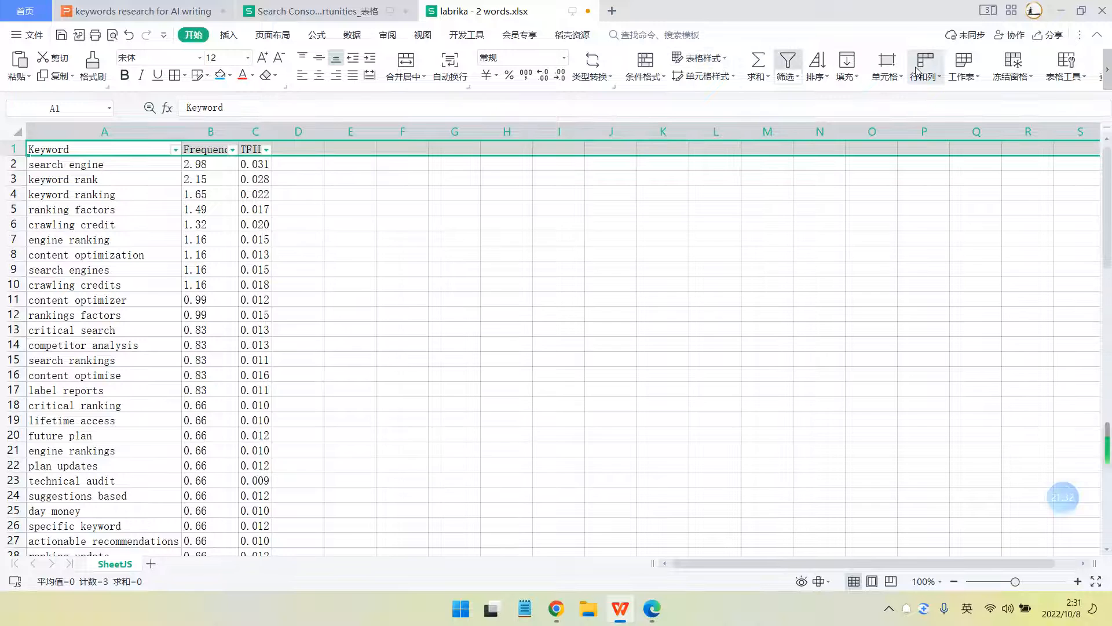
Freeze the sheet's header row and fill it with light blue
{"action": "left_click", "coordinate": [1013, 64]}
{"action": "left_click", "coordinate": [1035, 114]}
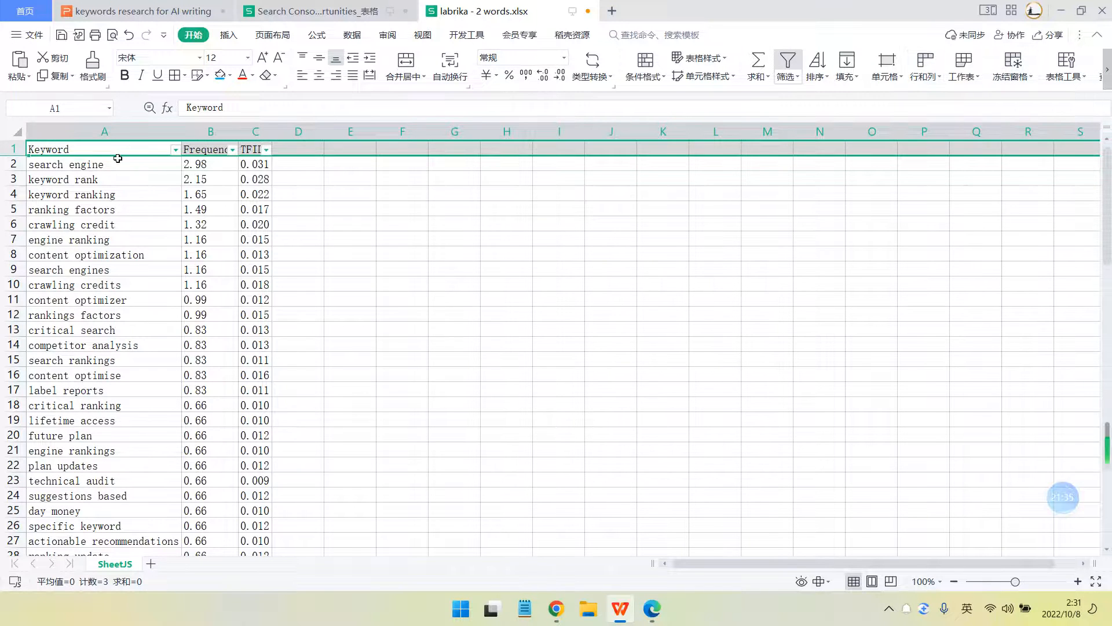
{"action": "left_click", "coordinate": [350, 169]}
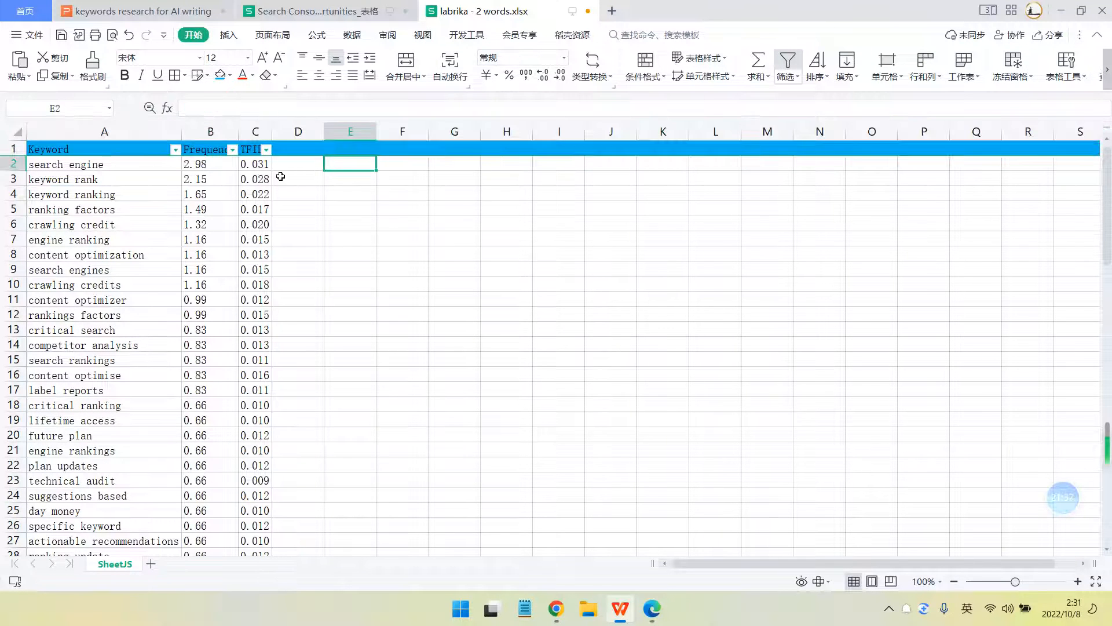
{"action": "left_click", "coordinate": [5, 149]}
{"action": "left_click", "coordinate": [174, 191]}
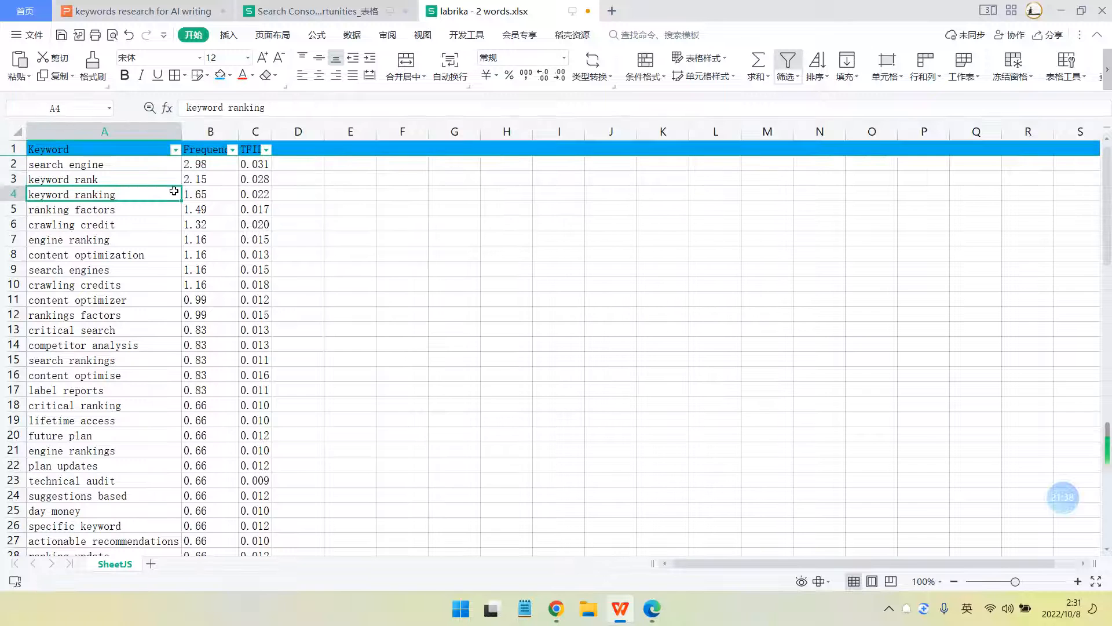
Fill the keyword cells from "search engine" through "ranking update" with the standard light green and copy them
{"action": "left_click", "coordinate": [170, 177]}
{"action": "scroll", "coordinate": [171, 354], "scroll_direction": "down", "scroll_amount": 3}
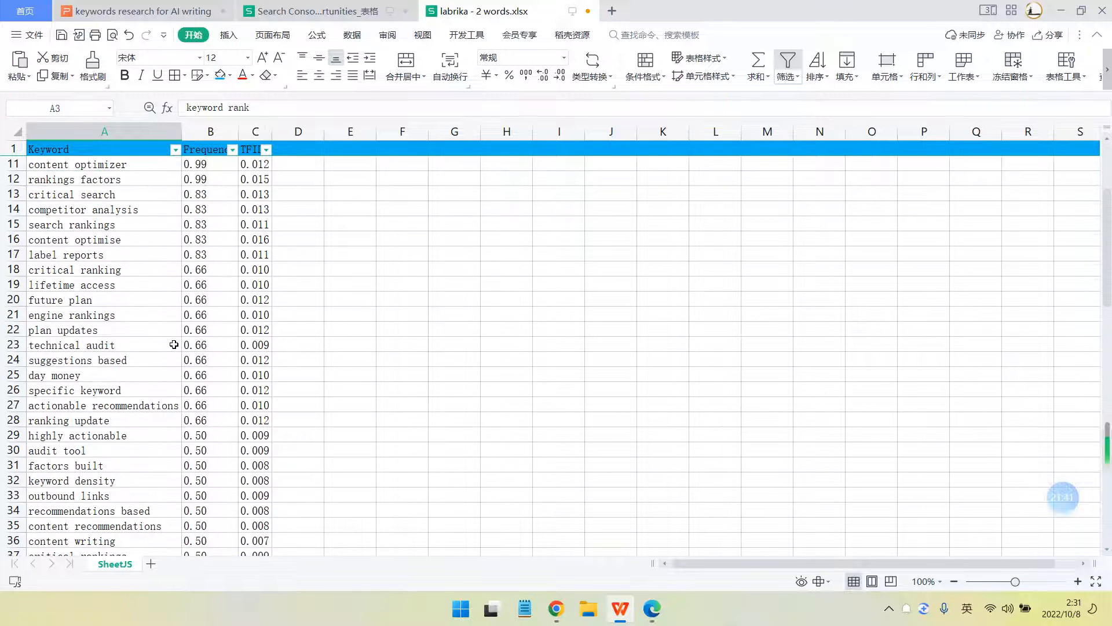
{"action": "left_click", "coordinate": [149, 398]}
{"action": "scroll", "coordinate": [138, 265], "scroll_direction": "up", "scroll_amount": 3}
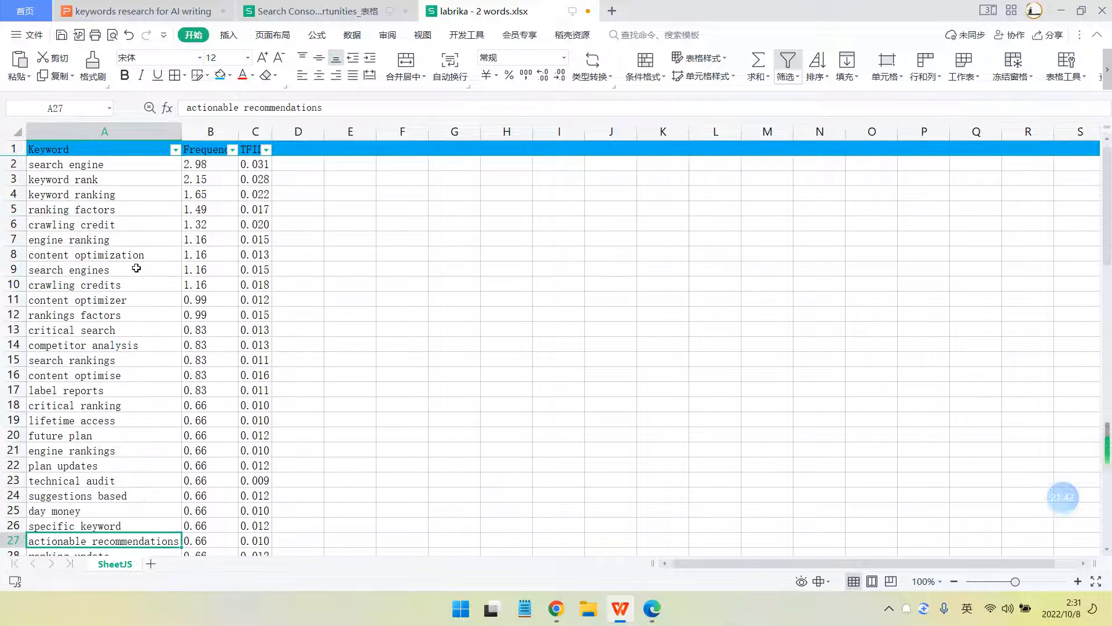
{"action": "left_click", "coordinate": [143, 165]}
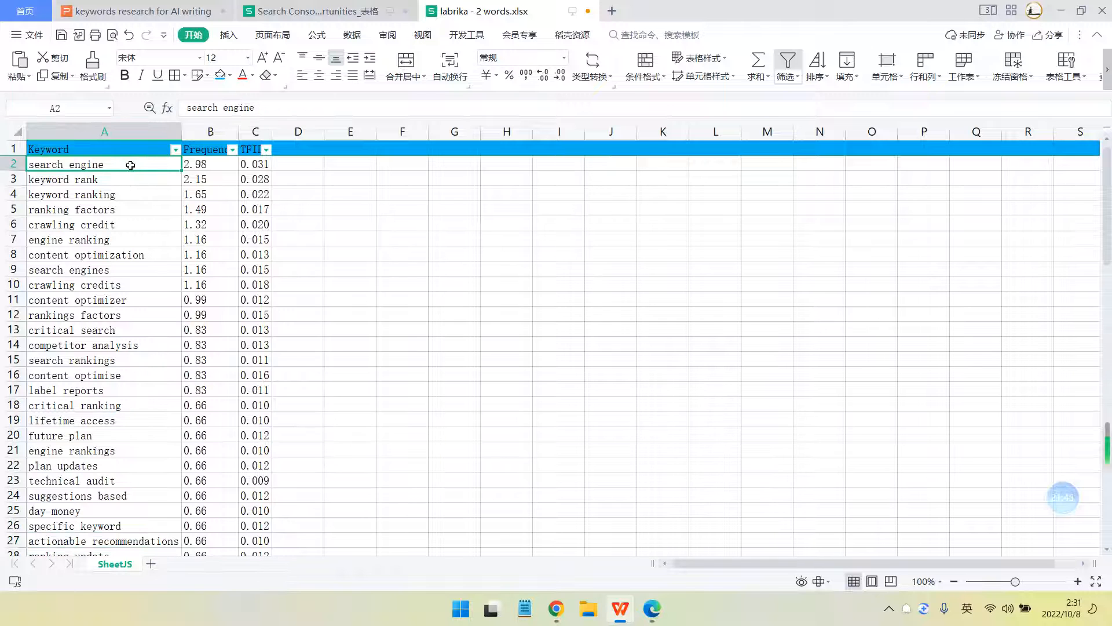
{"action": "left_click_drag", "start_coordinate": [129, 169], "coordinate": [139, 517]}
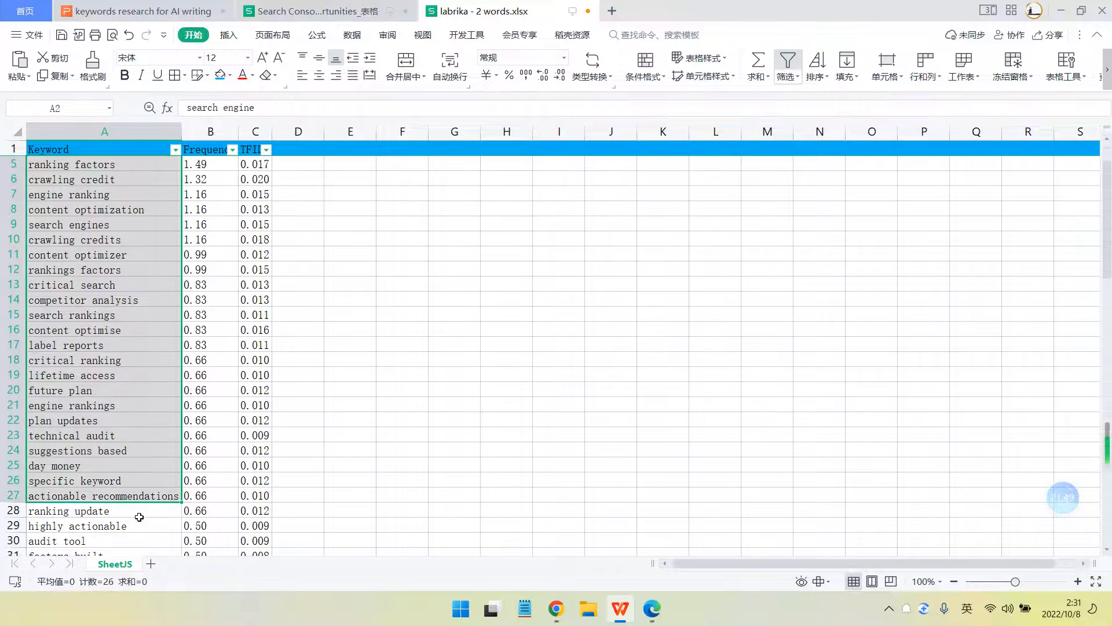
{"action": "scroll", "coordinate": [139, 514], "scroll_direction": "down", "scroll_amount": 1}
{"action": "left_click", "coordinate": [154, 465], "text": "shift"}
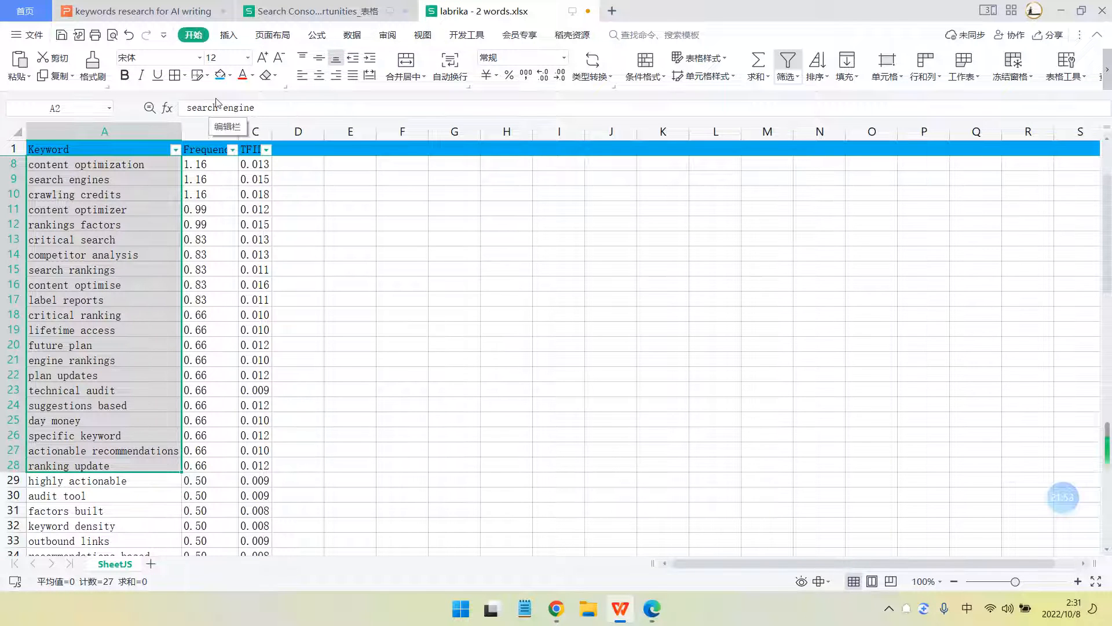
{"action": "scroll", "coordinate": [75, 282], "scroll_direction": "up", "scroll_amount": 2}
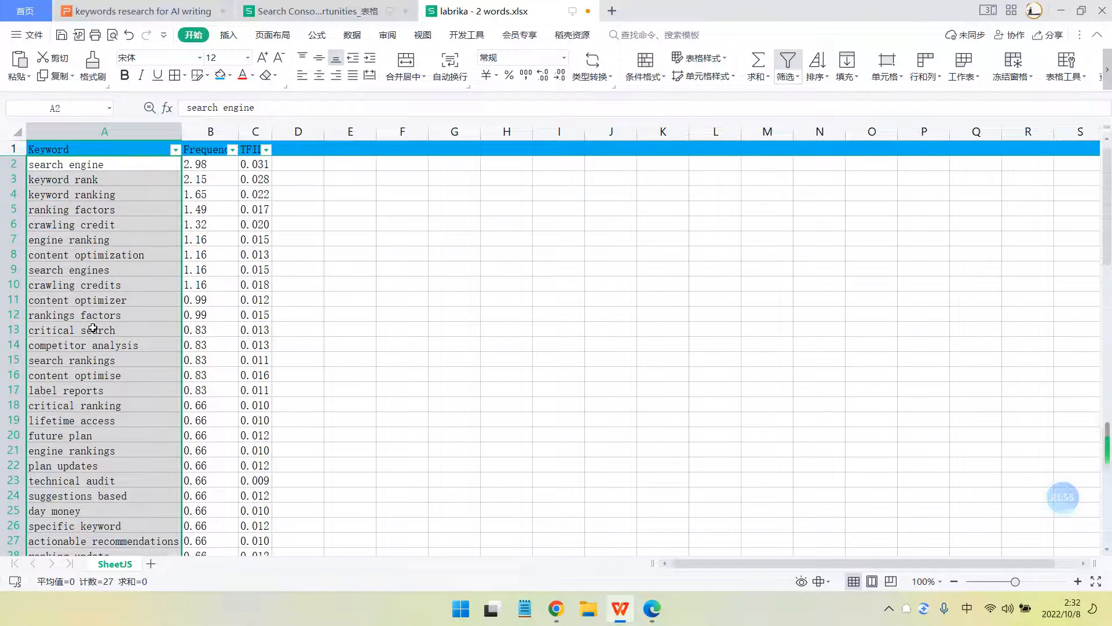
{"action": "scroll", "coordinate": [93, 320], "scroll_direction": "down", "scroll_amount": 1}
{"action": "scroll", "coordinate": [12, 149], "scroll_direction": "up", "scroll_amount": 1}
{"action": "scroll", "coordinate": [152, 380], "scroll_direction": "down", "scroll_amount": 1}
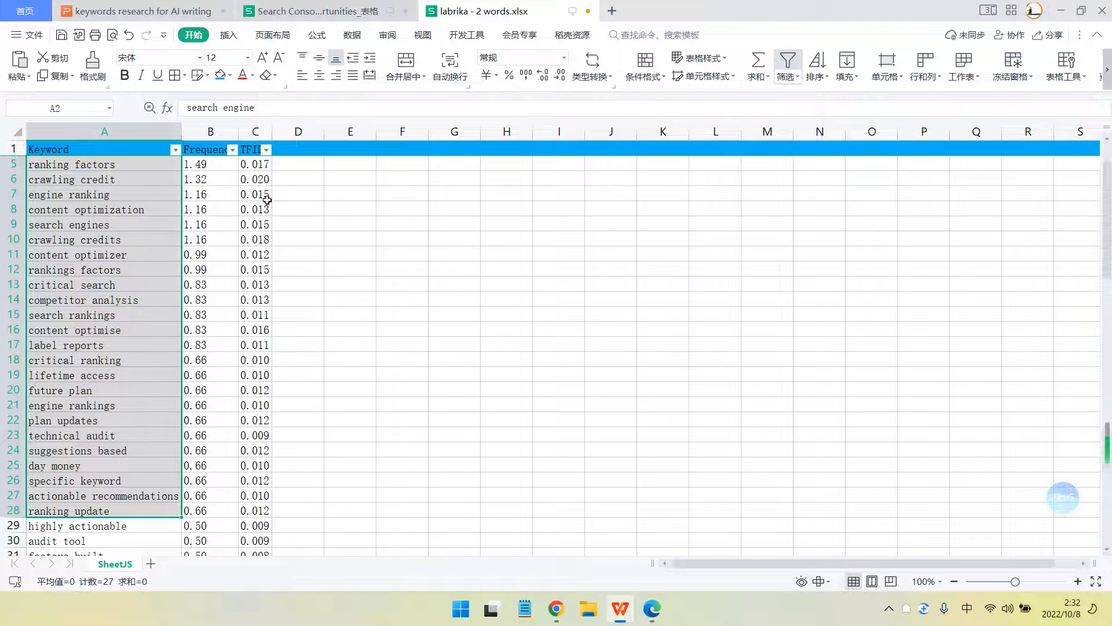
{"action": "left_click", "coordinate": [230, 76]}
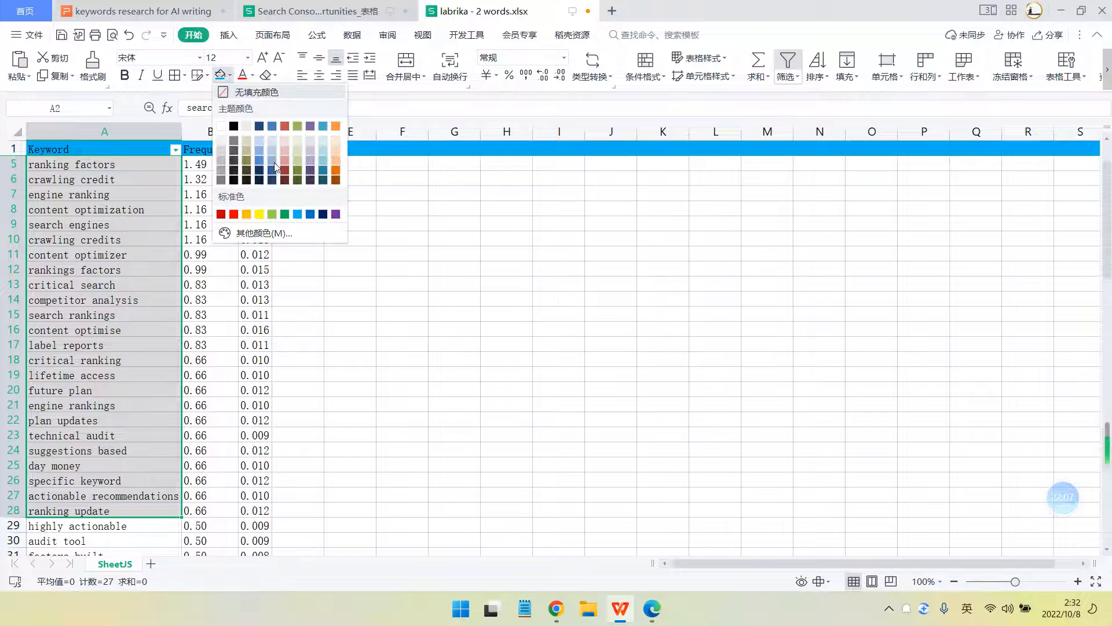
{"action": "left_click", "coordinate": [272, 214]}
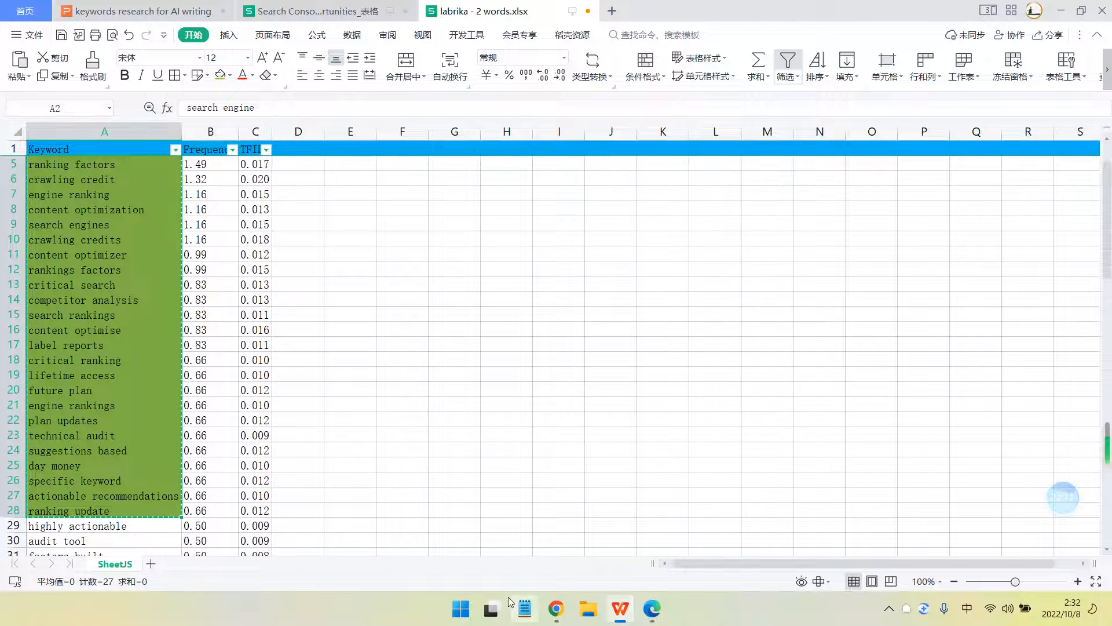
Switch to the WordHero editor and add the copied two-word keywords to the Keyword Assistant
{"action": "left_click", "coordinate": [557, 608]}
{"action": "left_click", "coordinate": [110, 12]}
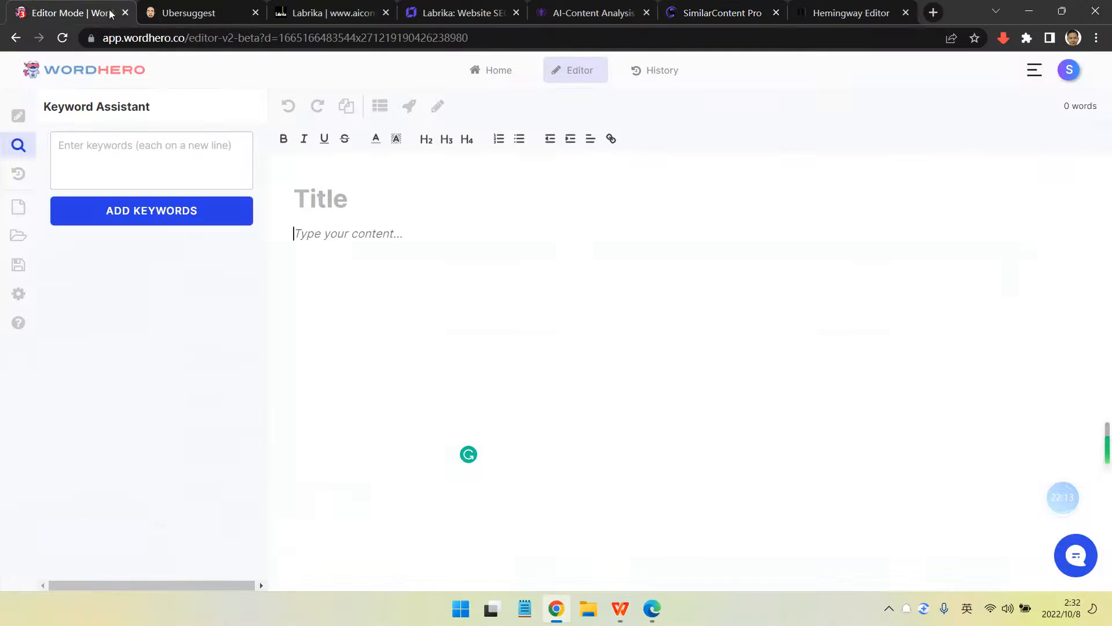
{"action": "left_click", "coordinate": [131, 143]}
{"action": "key", "text": "ctrl+v"}
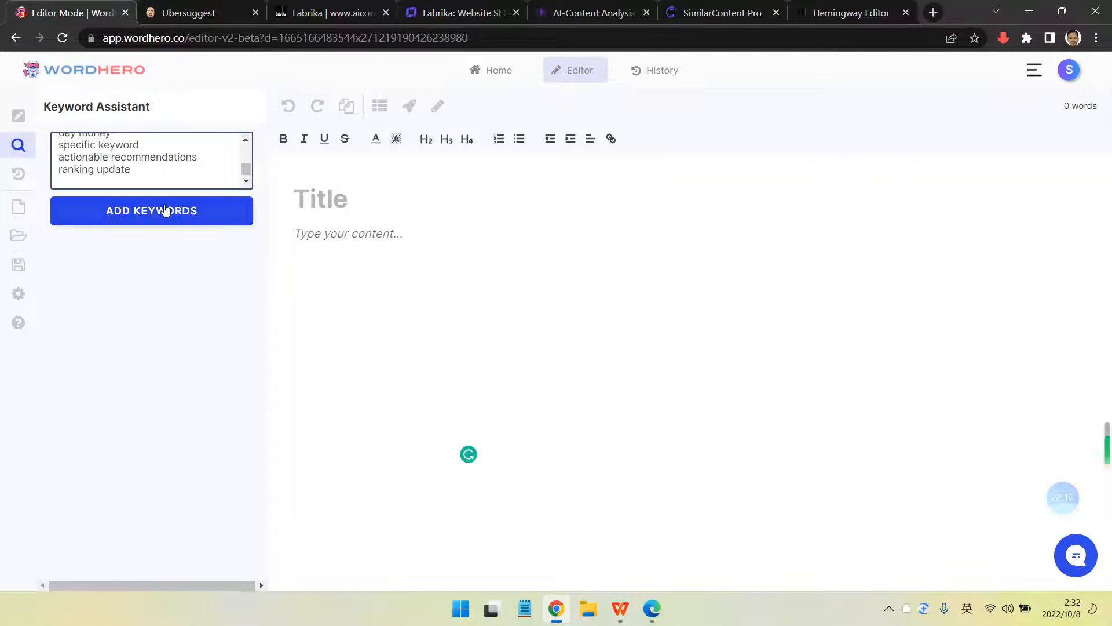
{"action": "left_click", "coordinate": [164, 211]}
{"action": "scroll", "coordinate": [200, 368], "scroll_direction": "down", "scroll_amount": 8}
{"action": "scroll", "coordinate": [202, 365], "scroll_direction": "up", "scroll_amount": 10}
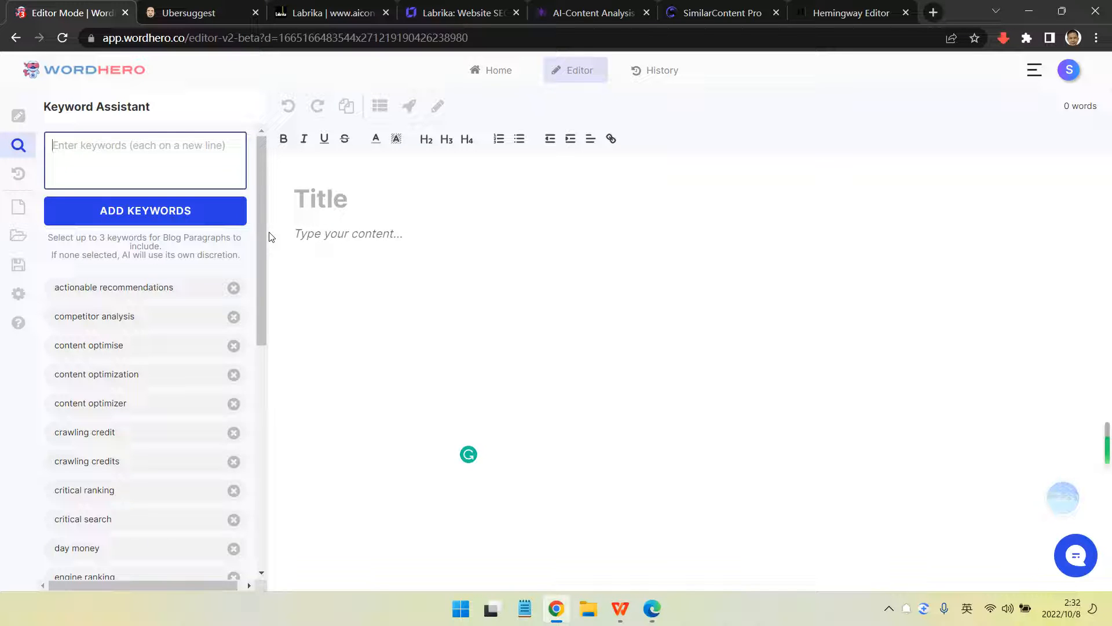
Copy the title "Labrika: SEO Toolbox For Organic Traffic Growth And Actionable Instructions" from the published article into the WordHero document's title
{"action": "left_click", "coordinate": [437, 8]}
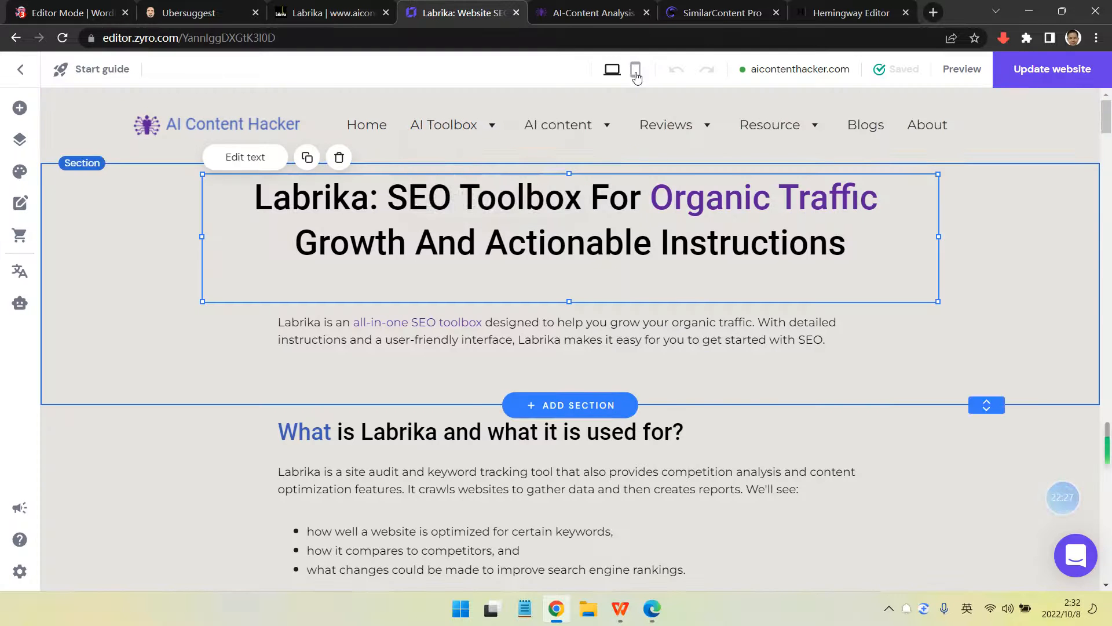
{"action": "left_click", "coordinate": [585, 13]}
{"action": "left_click", "coordinate": [529, 231]}
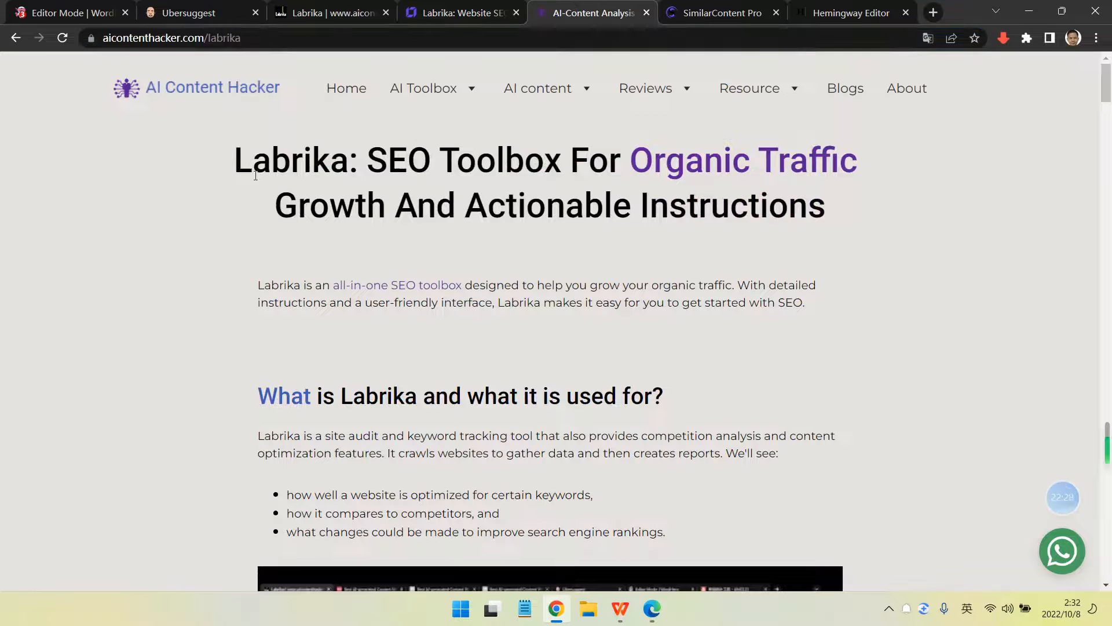
{"action": "left_click_drag", "start_coordinate": [256, 175], "coordinate": [893, 276]}
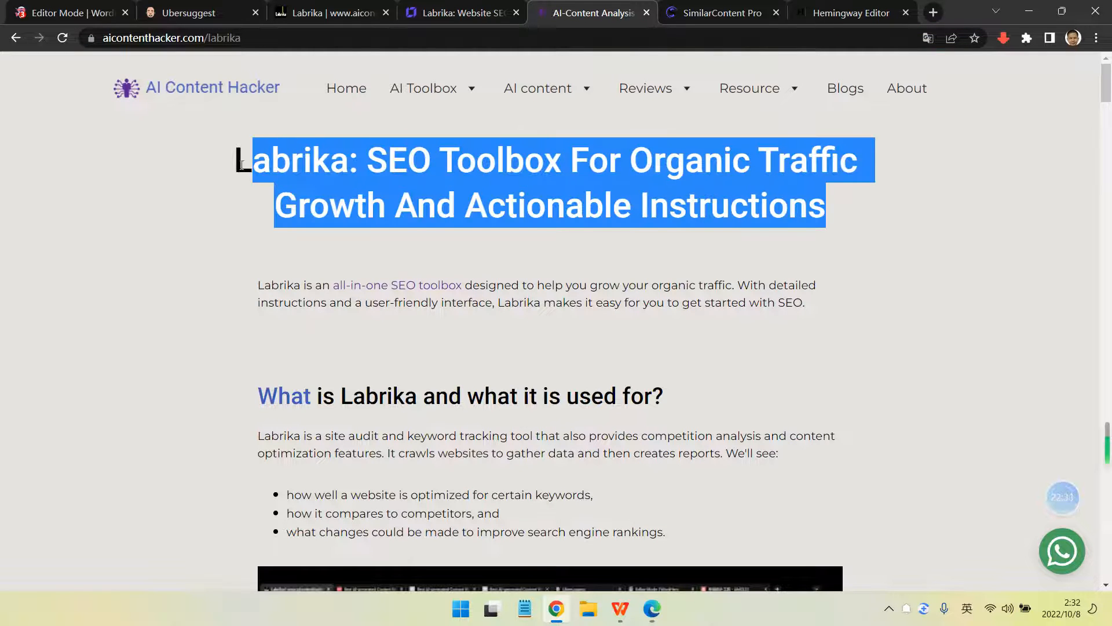
{"action": "left_click_drag", "start_coordinate": [234, 162], "coordinate": [843, 253]}
{"action": "right_click", "coordinate": [702, 213]}
{"action": "left_click", "coordinate": [731, 226]}
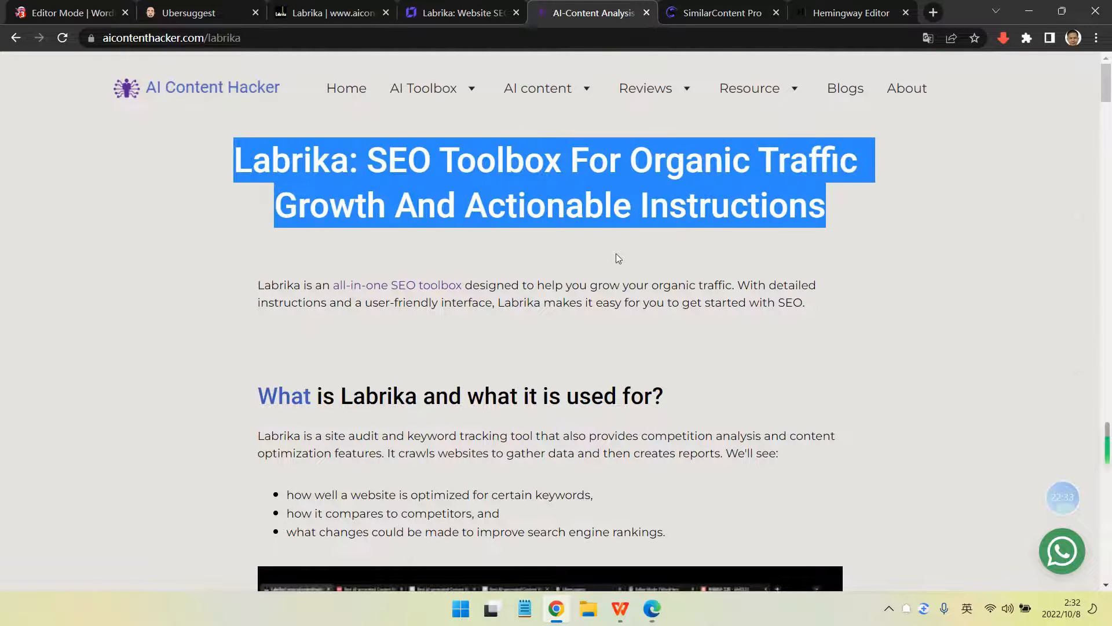
{"action": "left_click", "coordinate": [85, 6]}
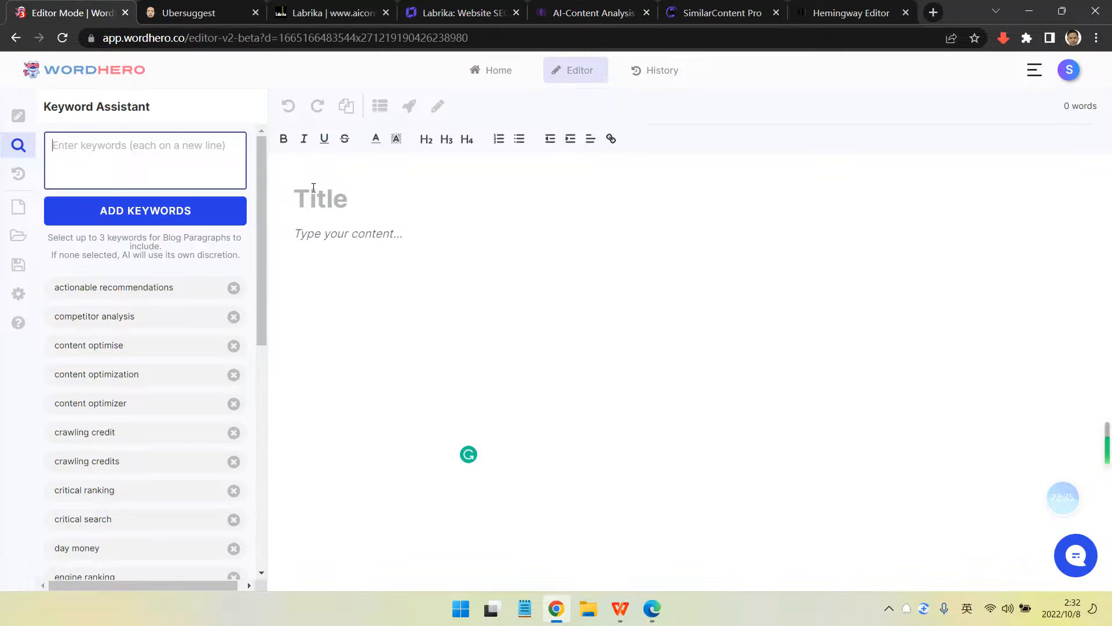
{"action": "left_click", "coordinate": [313, 187]}
{"action": "key", "text": "ctrl+v"}
{"action": "left_click", "coordinate": [377, 237]}
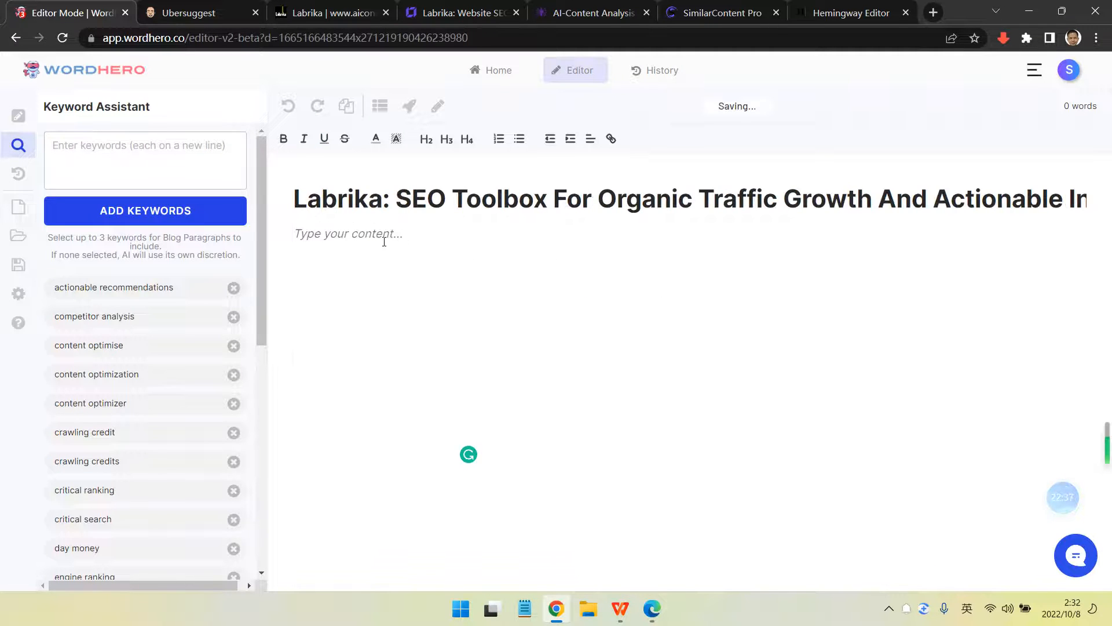
Copy the full body text of the published Labrika article, from the introduction through the closing paragraph about favorite SEO tools
{"action": "left_click", "coordinate": [461, 13]}
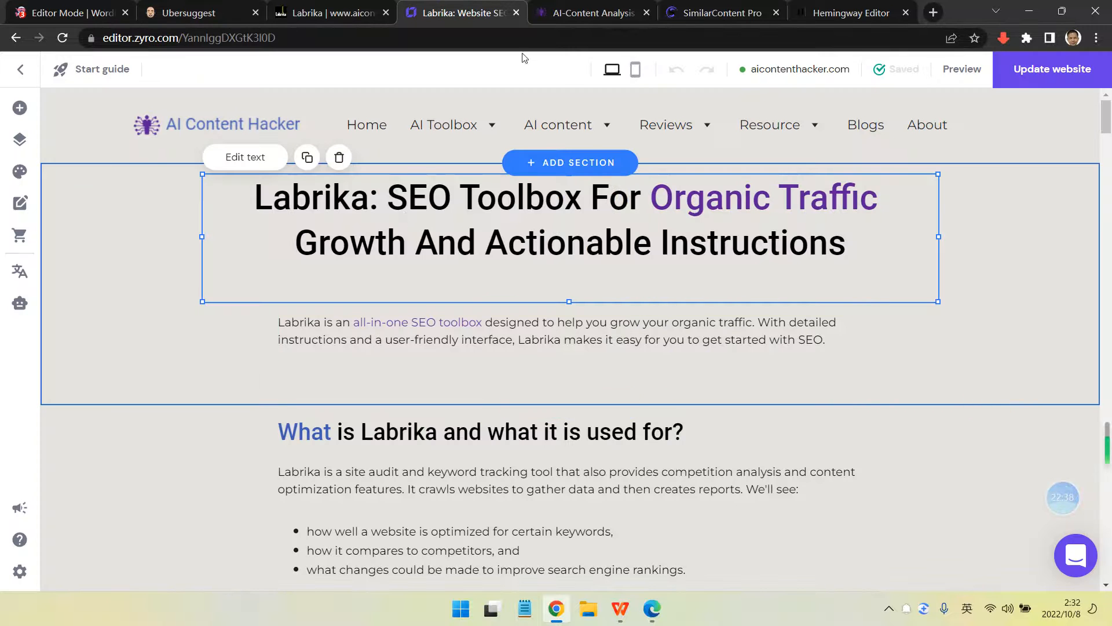
{"action": "left_click", "coordinate": [548, 6]}
{"action": "left_click_drag", "start_coordinate": [420, 303], "coordinate": [406, 302]}
{"action": "left_click_drag", "start_coordinate": [250, 284], "coordinate": [645, 382]}
{"action": "scroll", "coordinate": [645, 381], "scroll_direction": "down", "scroll_amount": 13}
{"action": "scroll", "coordinate": [644, 381], "scroll_direction": "down", "scroll_amount": 20}
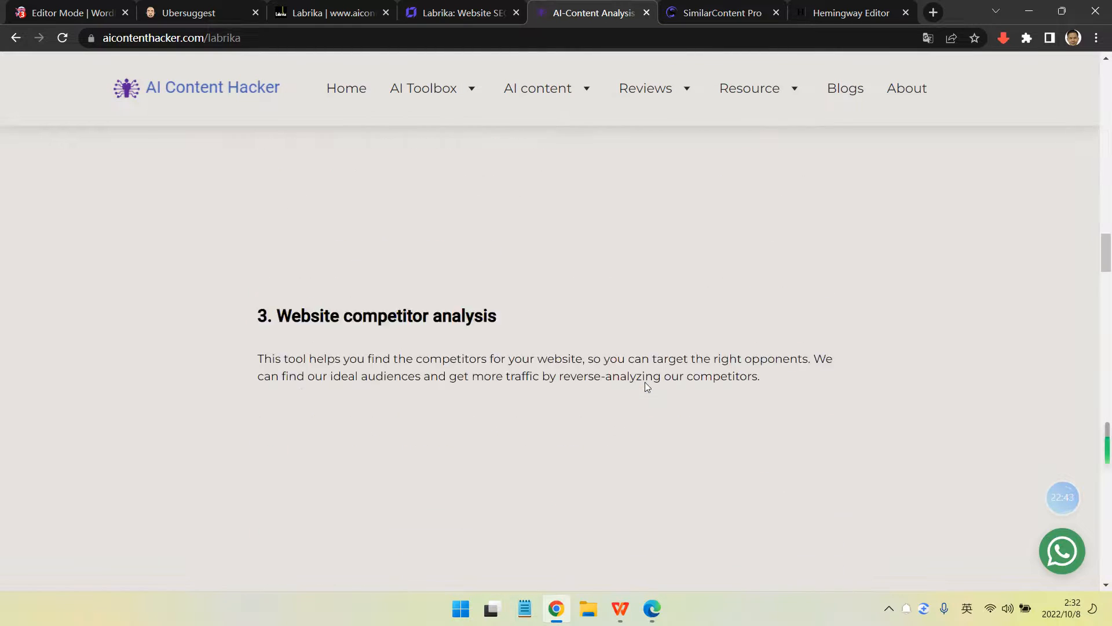
{"action": "scroll", "coordinate": [644, 385], "scroll_direction": "down", "scroll_amount": 20}
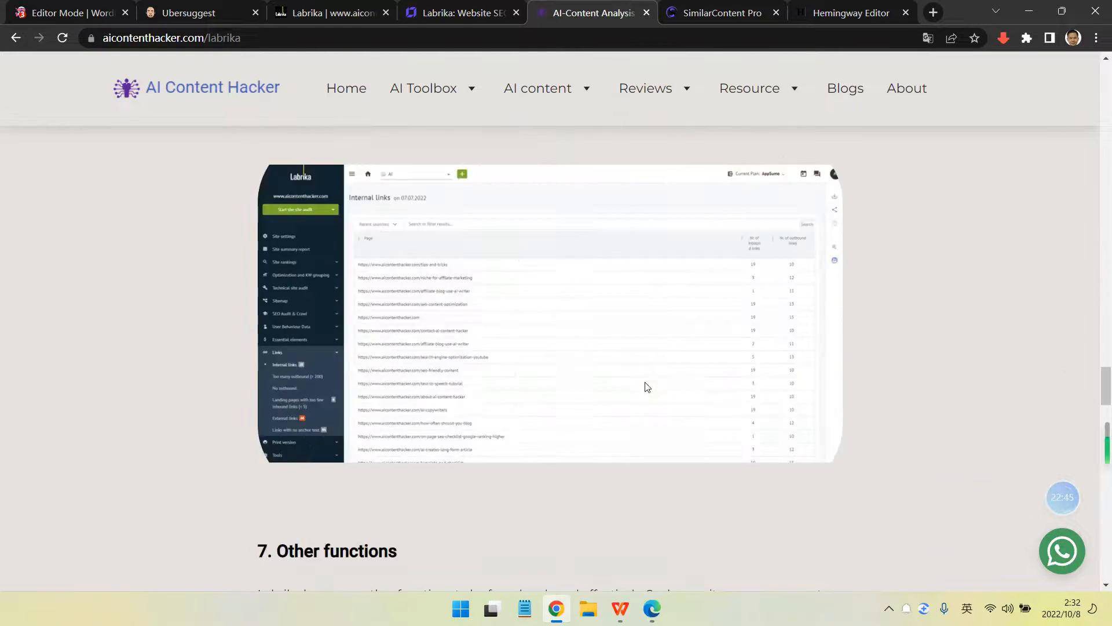
{"action": "scroll", "coordinate": [646, 385], "scroll_direction": "down", "scroll_amount": 15}
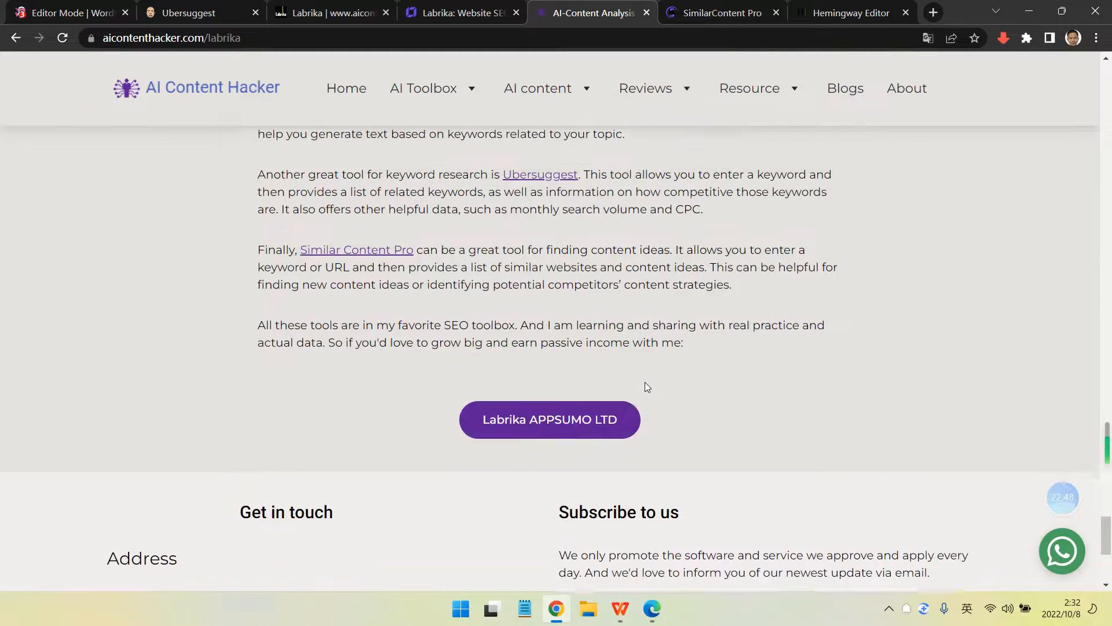
{"action": "left_click_drag", "start_coordinate": [679, 418], "coordinate": [655, 450]}
{"action": "left_click_drag", "start_coordinate": [694, 363], "coordinate": [695, 360]}
{"action": "right_click", "coordinate": [642, 339]}
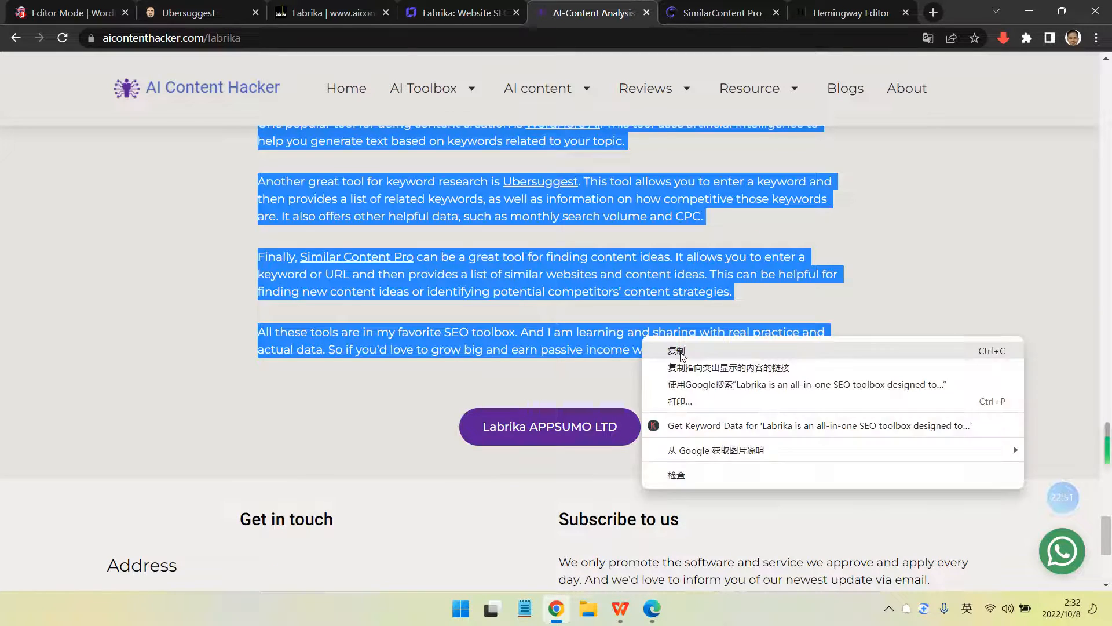
{"action": "left_click", "coordinate": [679, 353]}
{"action": "left_click", "coordinate": [716, 370]}
Switch to the WordHero editor and paste the copied article into the document body, then check the pasted content against the keyword list
{"action": "left_click", "coordinate": [110, 13]}
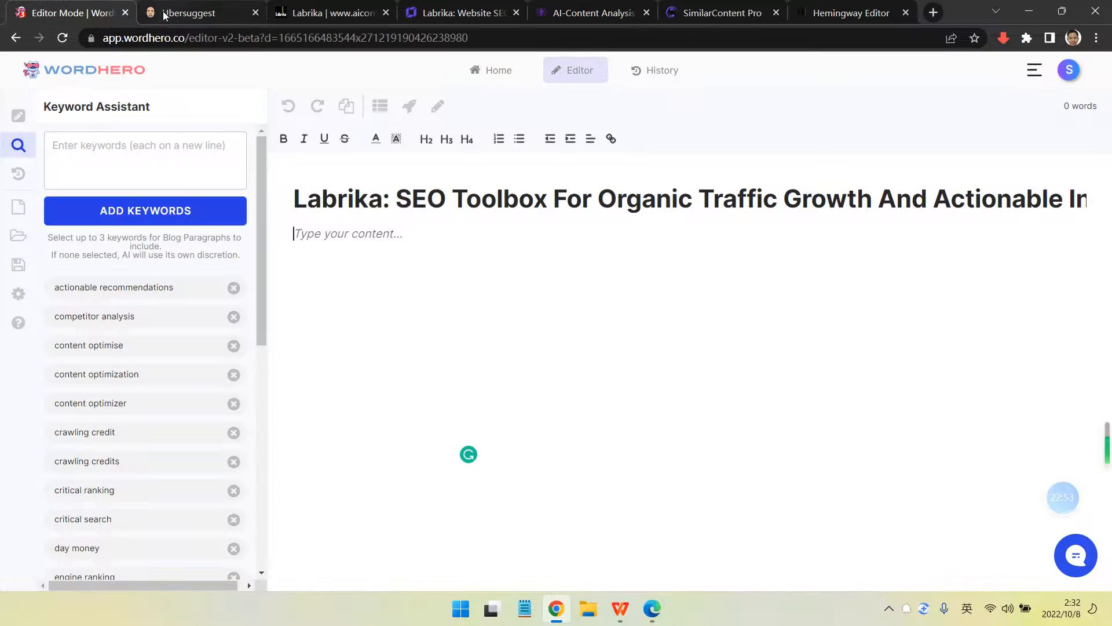
{"action": "key", "text": "ctrl+v"}
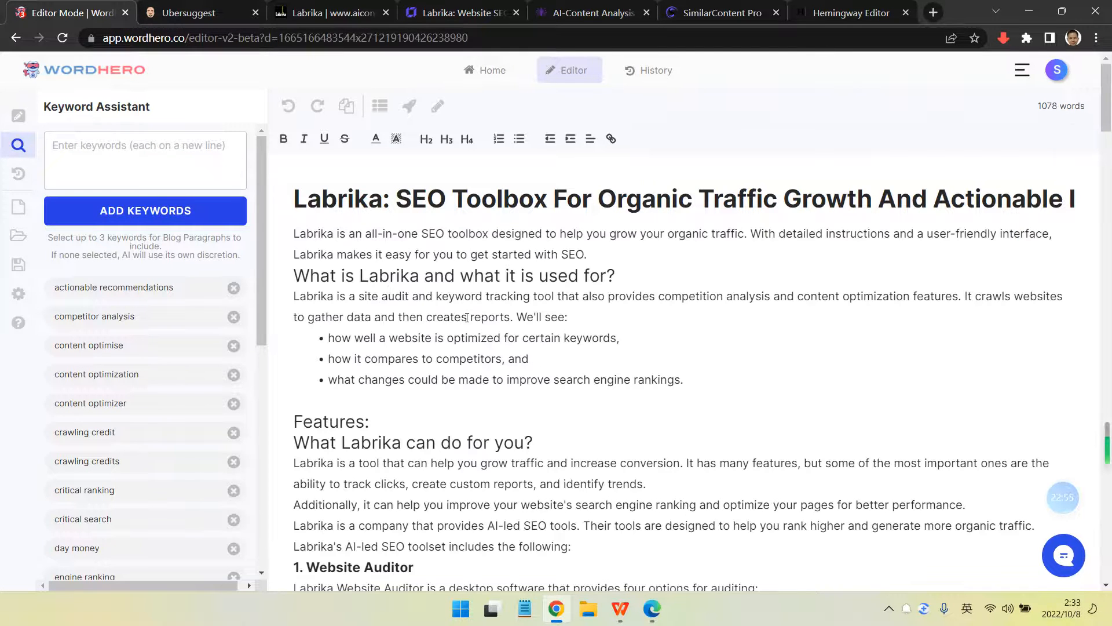
{"action": "scroll", "coordinate": [466, 317], "scroll_direction": "down", "scroll_amount": 20}
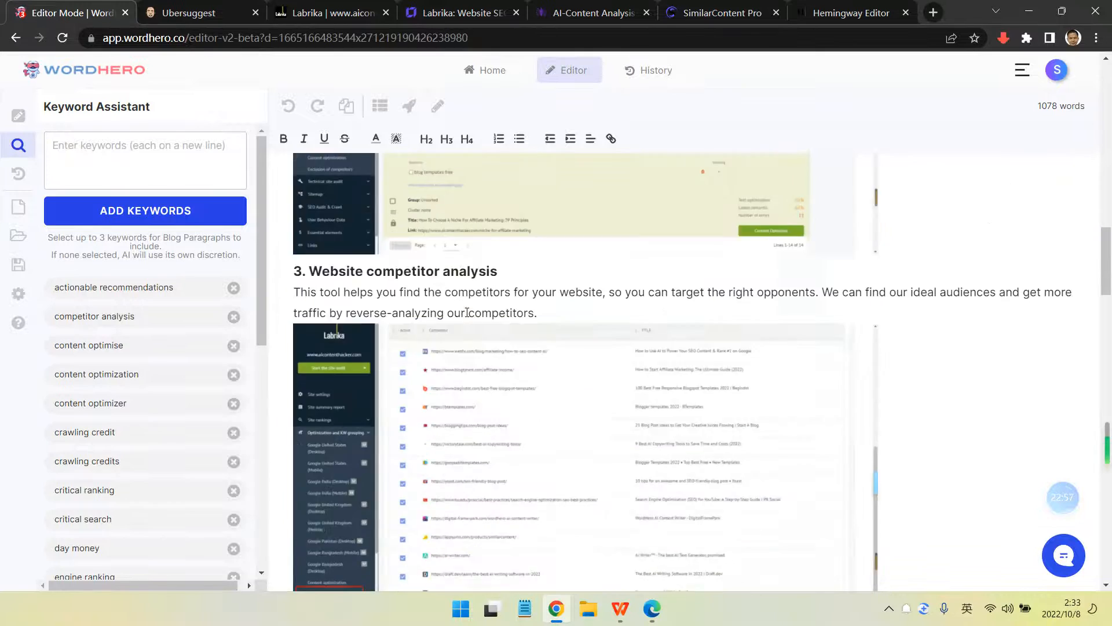
{"action": "scroll", "coordinate": [467, 313], "scroll_direction": "down", "scroll_amount": 15}
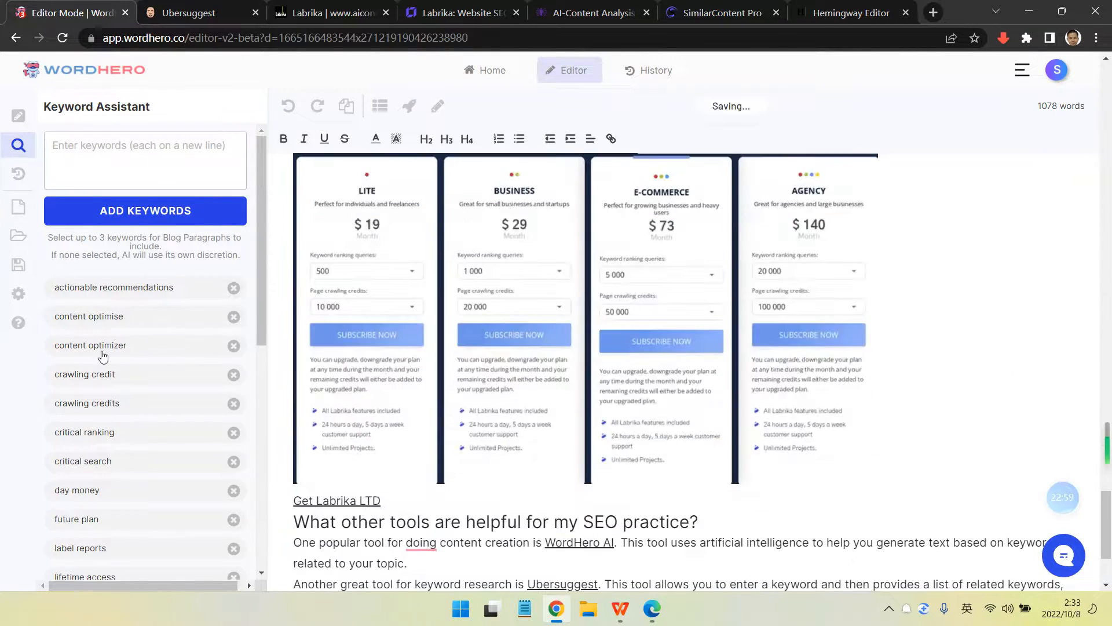
{"action": "scroll", "coordinate": [103, 356], "scroll_direction": "down", "scroll_amount": 10}
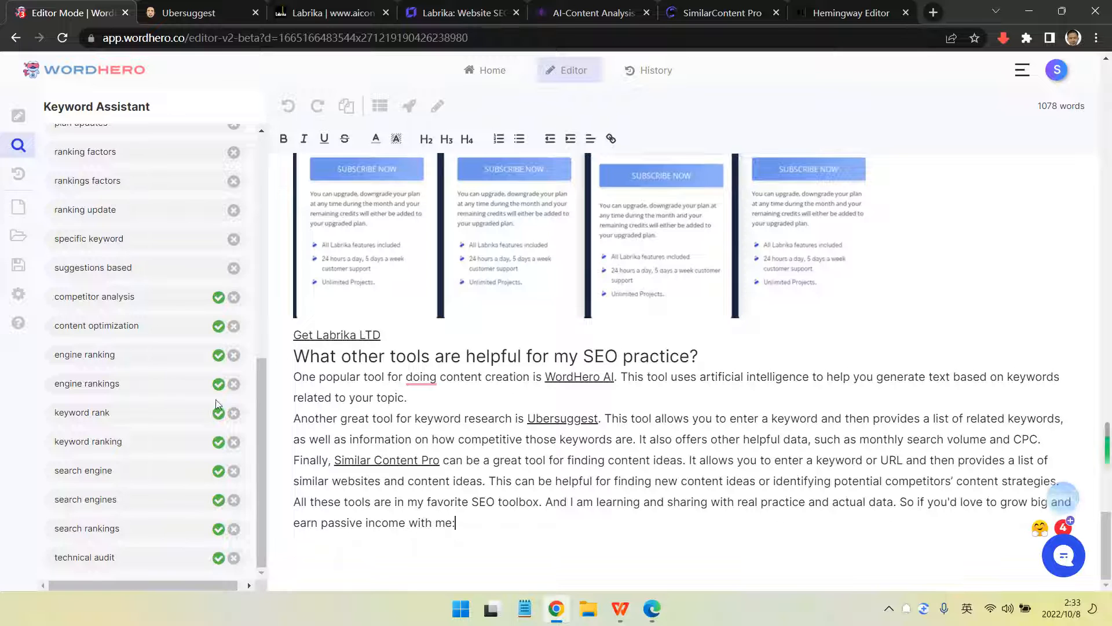
{"action": "scroll", "coordinate": [179, 426], "scroll_direction": "up", "scroll_amount": 2}
{"action": "scroll", "coordinate": [179, 427], "scroll_direction": "down", "scroll_amount": 3}
Switch to the WPS spreadsheet and review the Labrika page's queries on the Search Console Opportunities(2) sheet
{"action": "left_click", "coordinate": [620, 608]}
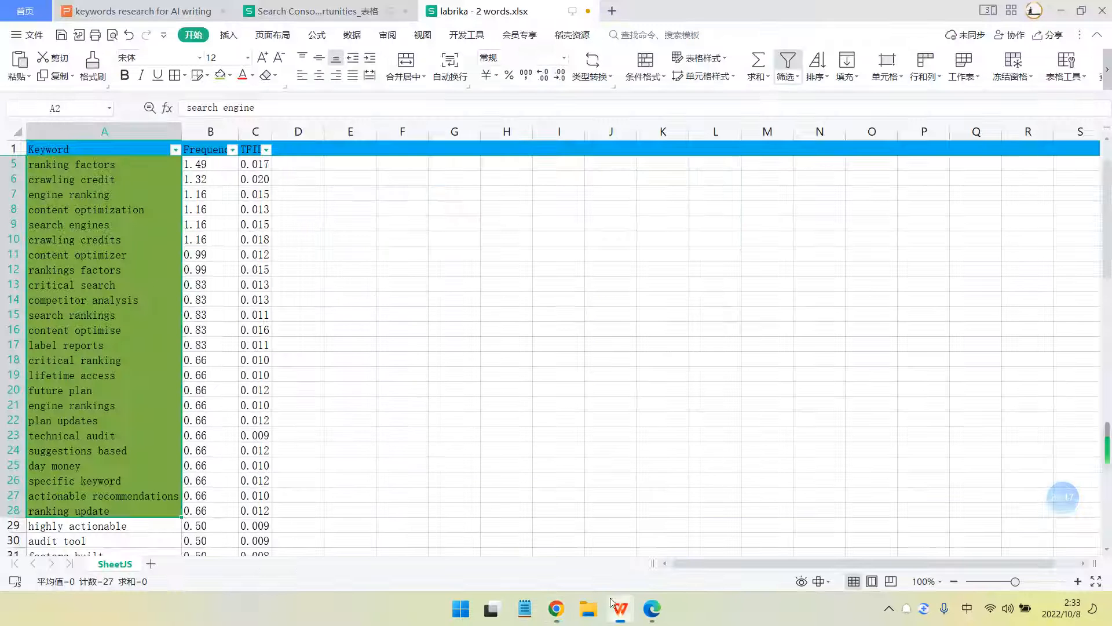
{"action": "left_click", "coordinate": [313, 11]}
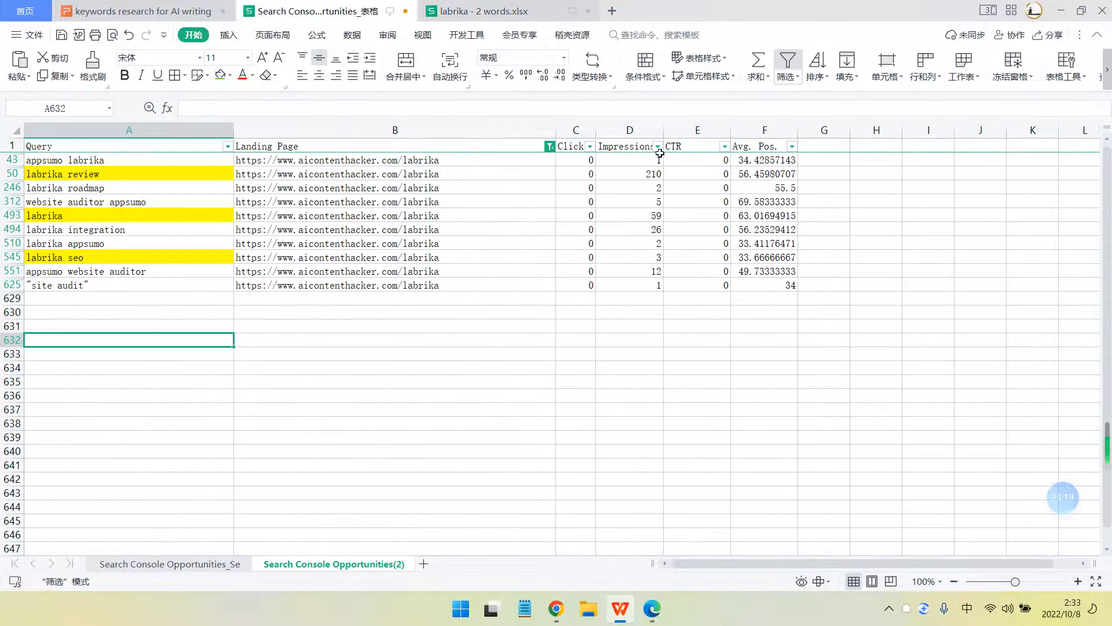
{"action": "left_click", "coordinate": [185, 173]}
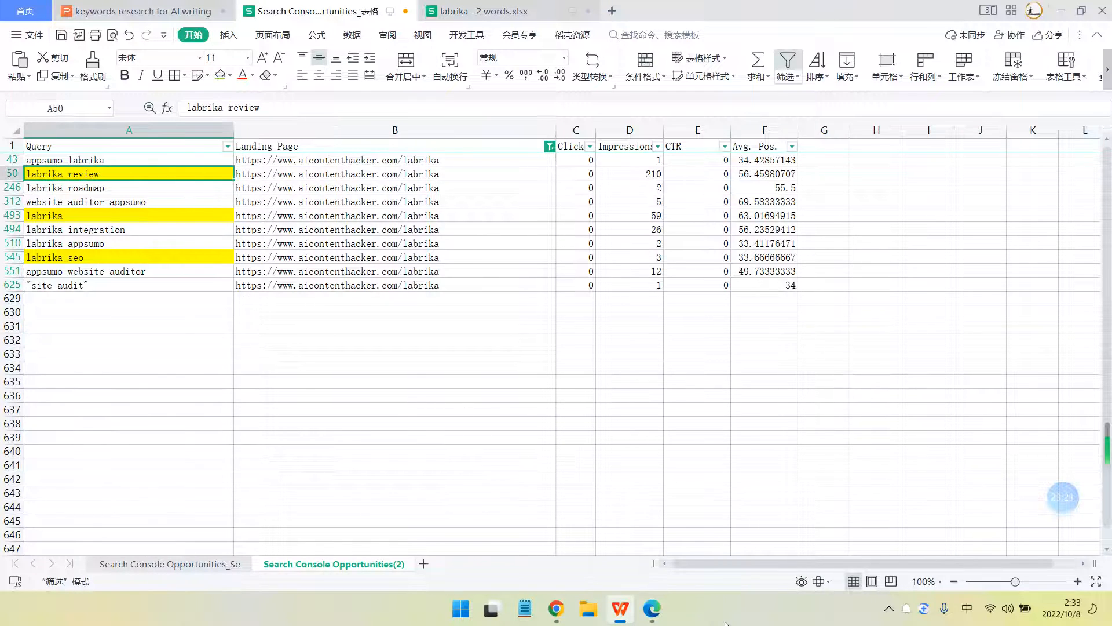
{"action": "left_click", "coordinate": [652, 608]}
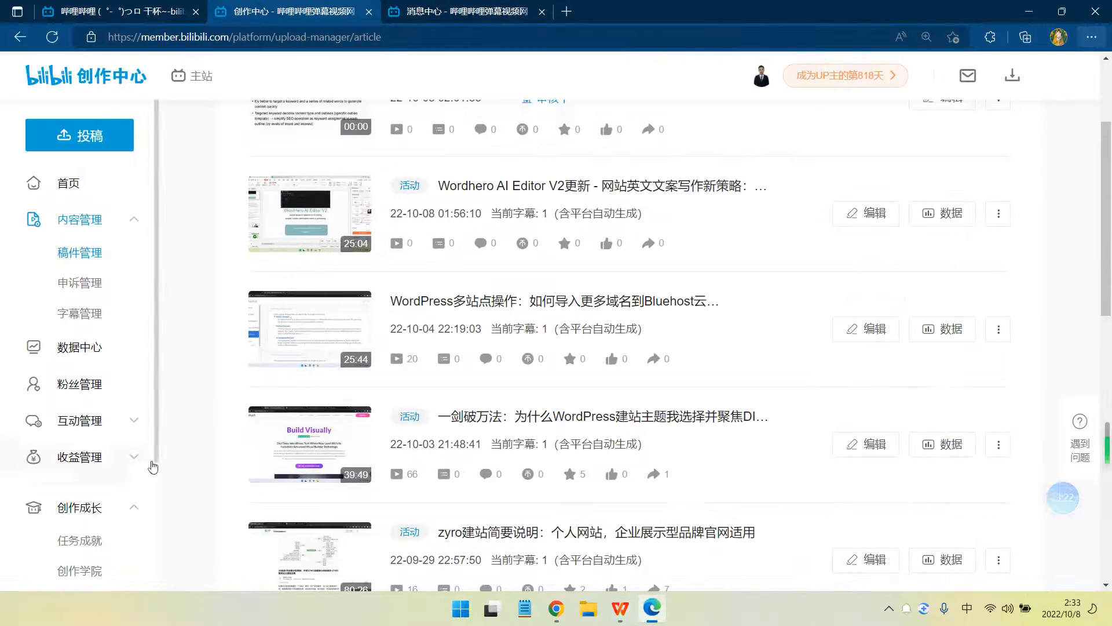
{"action": "left_click", "coordinate": [622, 619]}
{"action": "left_click", "coordinate": [237, 381]}
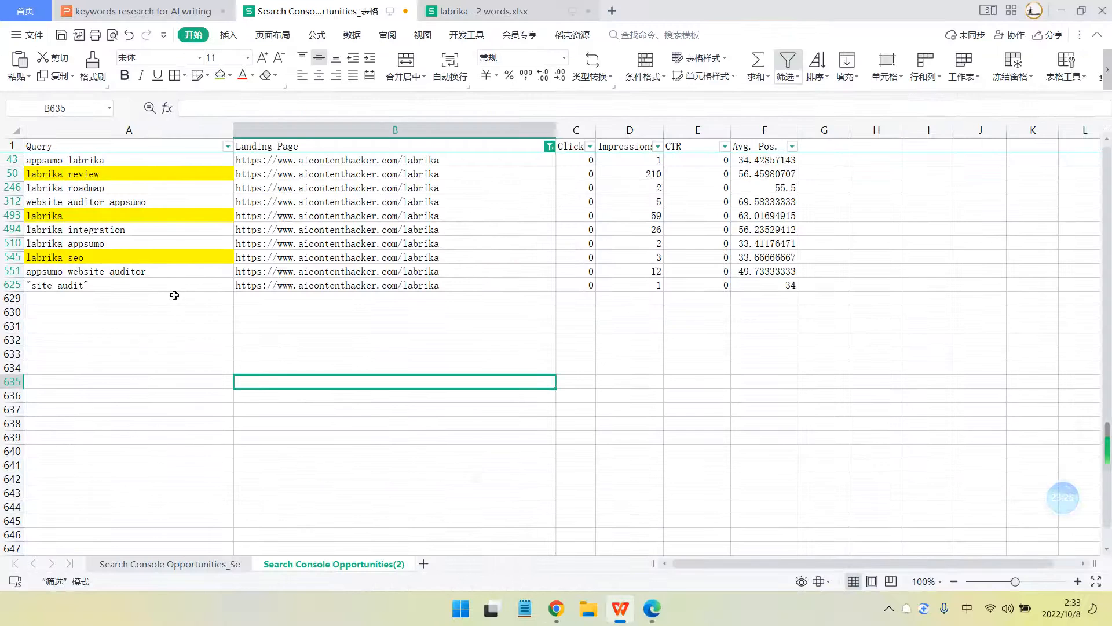
{"action": "left_click", "coordinate": [141, 312]}
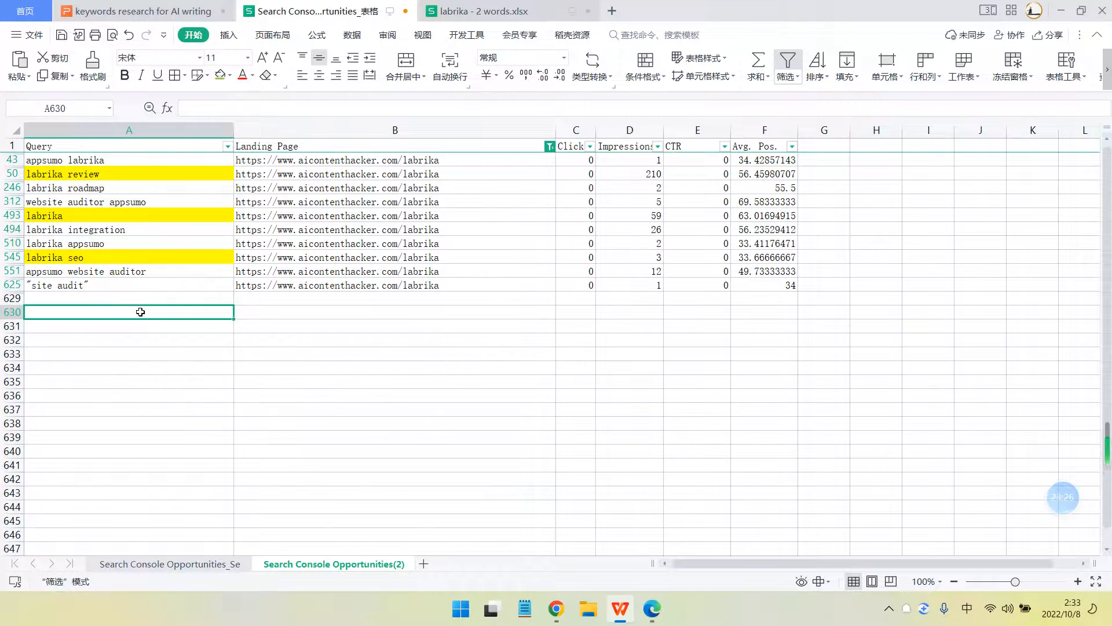
{"action": "left_click", "coordinate": [556, 608]}
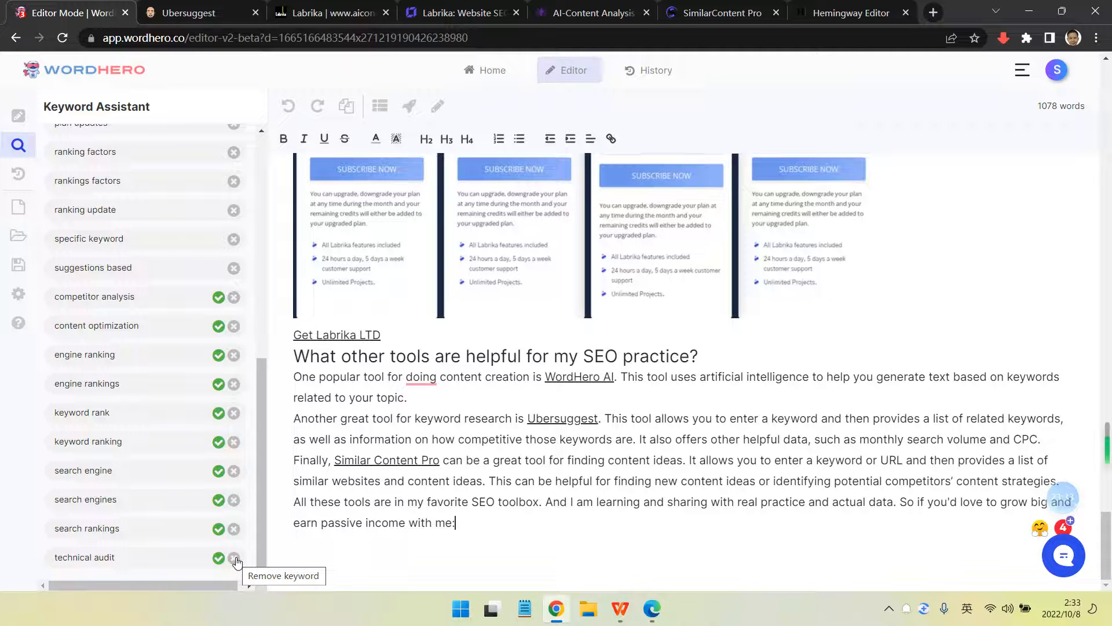
Examine the highlighted queries "labrika review", "labrika" and "labrika seo" in the Search Console spreadsheet
{"action": "left_click", "coordinate": [621, 608]}
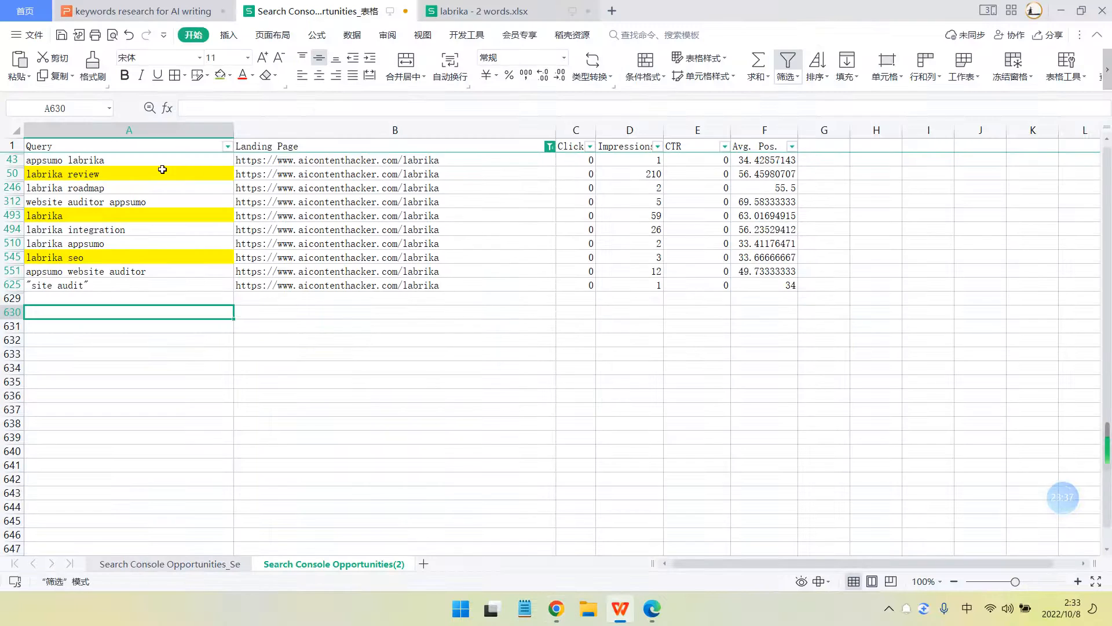
{"action": "left_click", "coordinate": [124, 177]}
{"action": "left_click", "coordinate": [107, 215]}
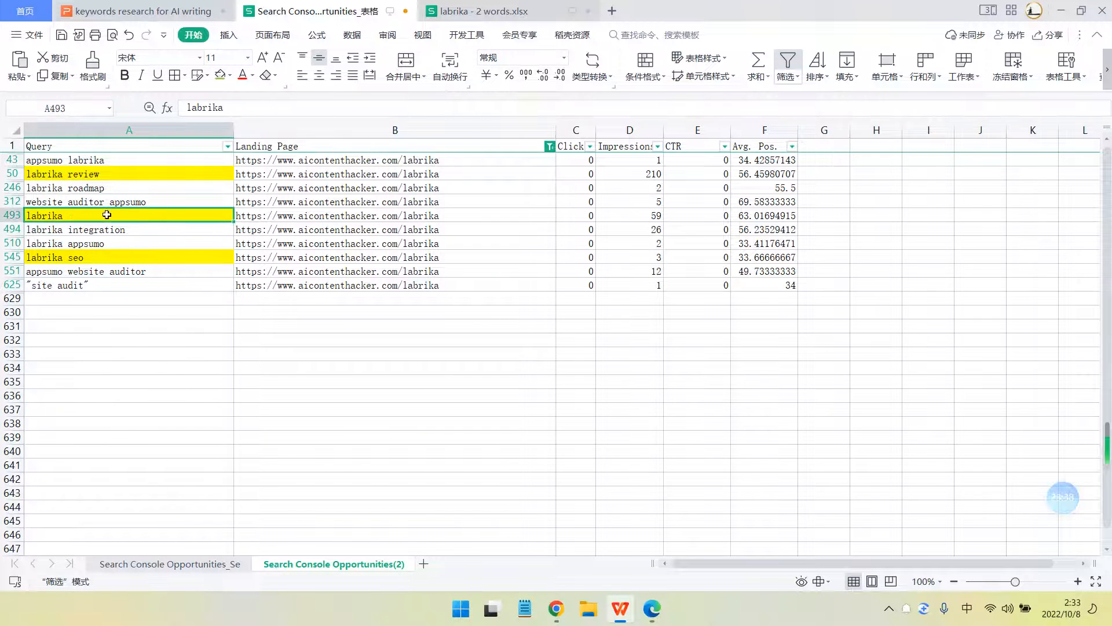
{"action": "left_click", "coordinate": [95, 259]}
{"action": "left_click", "coordinate": [224, 370]}
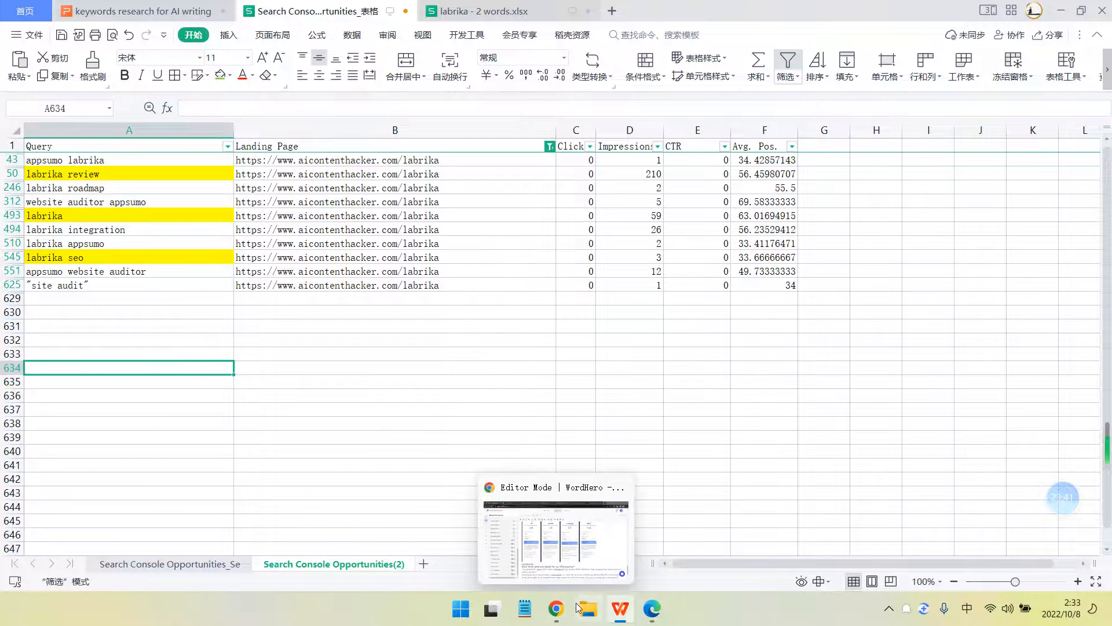
{"action": "left_click", "coordinate": [299, 370]}
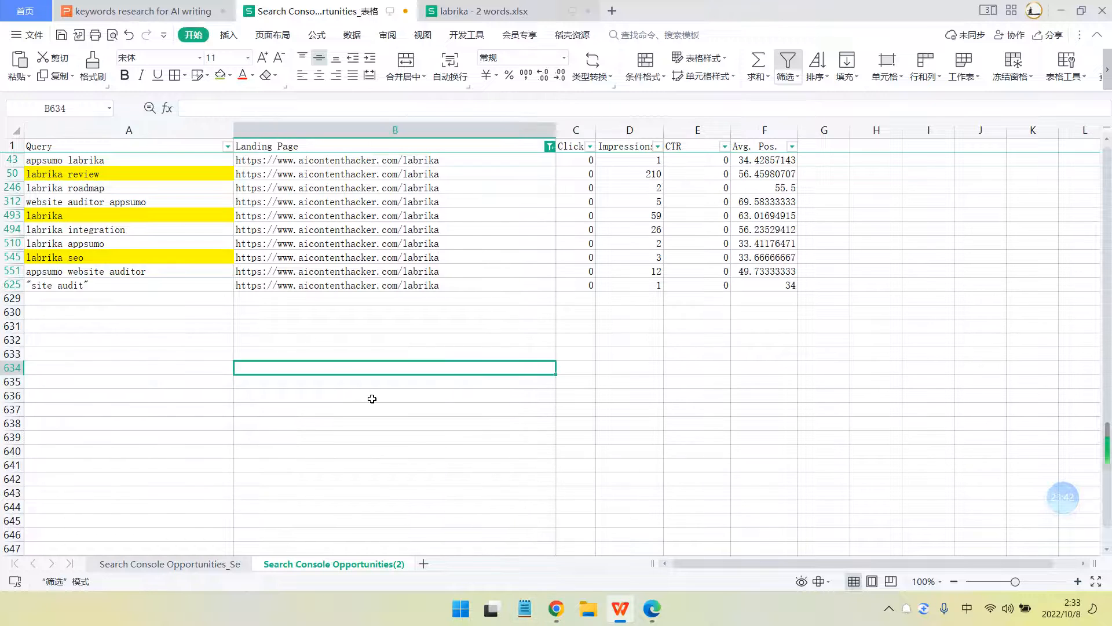
Return to WordHero and examine which keywords in the Keyword Assistant are marked as used and which are not
{"action": "left_click", "coordinate": [556, 608]}
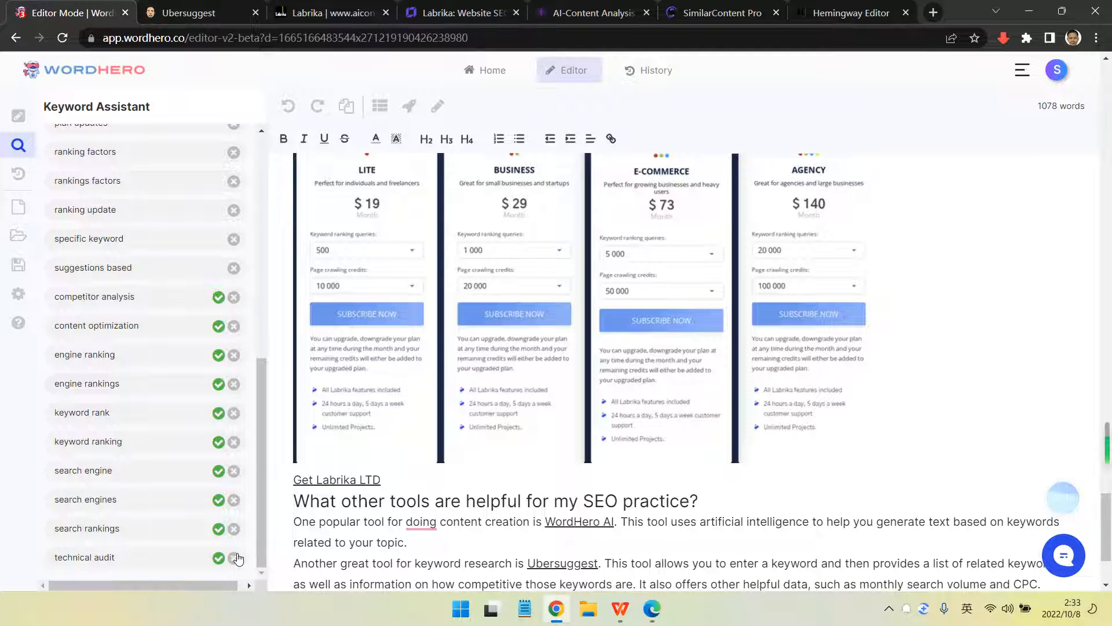
{"action": "scroll", "coordinate": [238, 558], "scroll_direction": "up", "scroll_amount": 1}
{"action": "scroll", "coordinate": [237, 557], "scroll_direction": "up", "scroll_amount": 1}
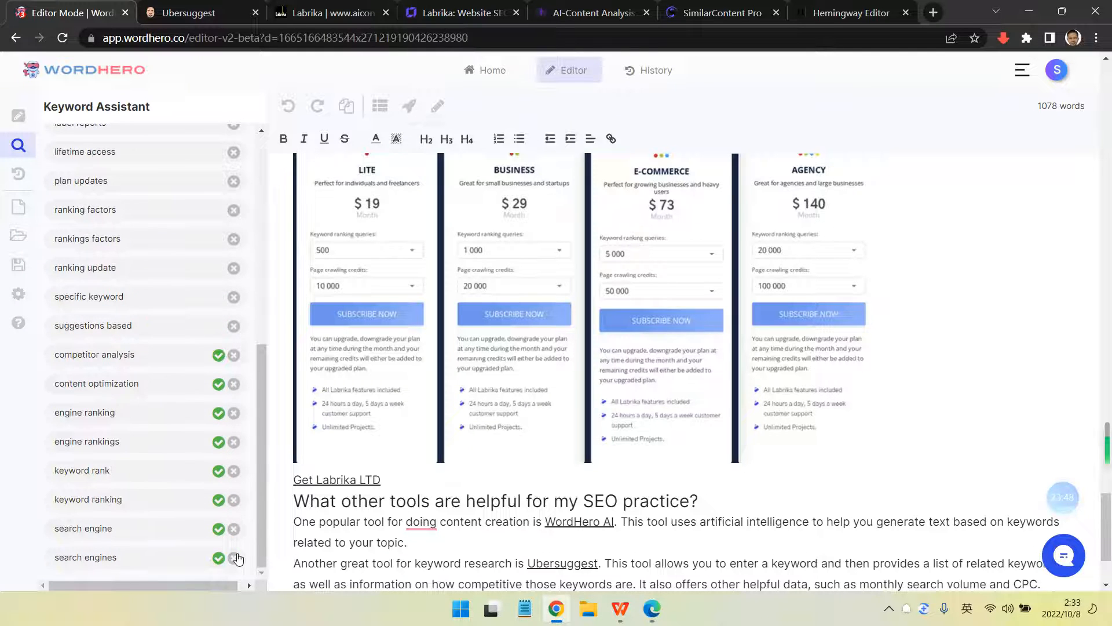
{"action": "scroll", "coordinate": [238, 558], "scroll_direction": "up", "scroll_amount": 1}
{"action": "scroll", "coordinate": [235, 559], "scroll_direction": "up", "scroll_amount": 3}
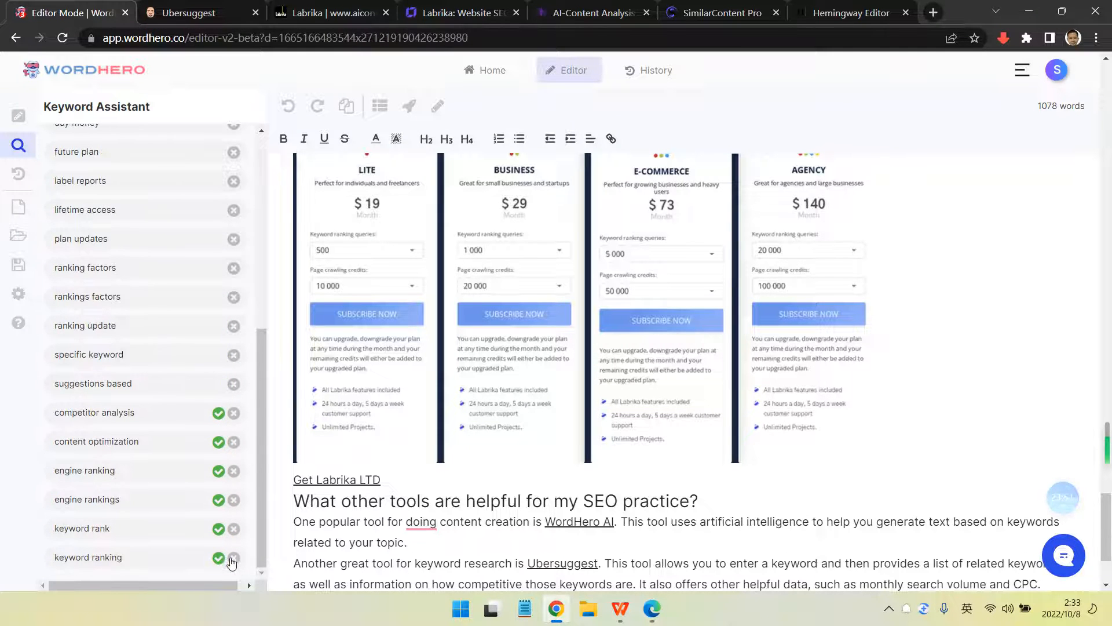
{"action": "scroll", "coordinate": [232, 562], "scroll_direction": "up", "scroll_amount": 3}
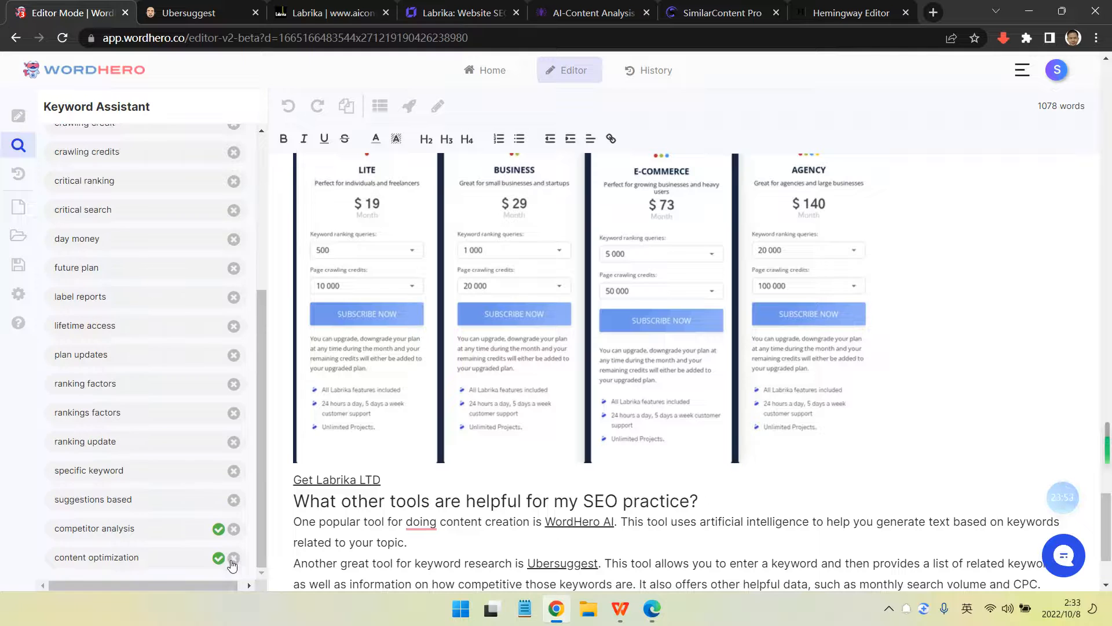
{"action": "scroll", "coordinate": [232, 562], "scroll_direction": "up", "scroll_amount": 8}
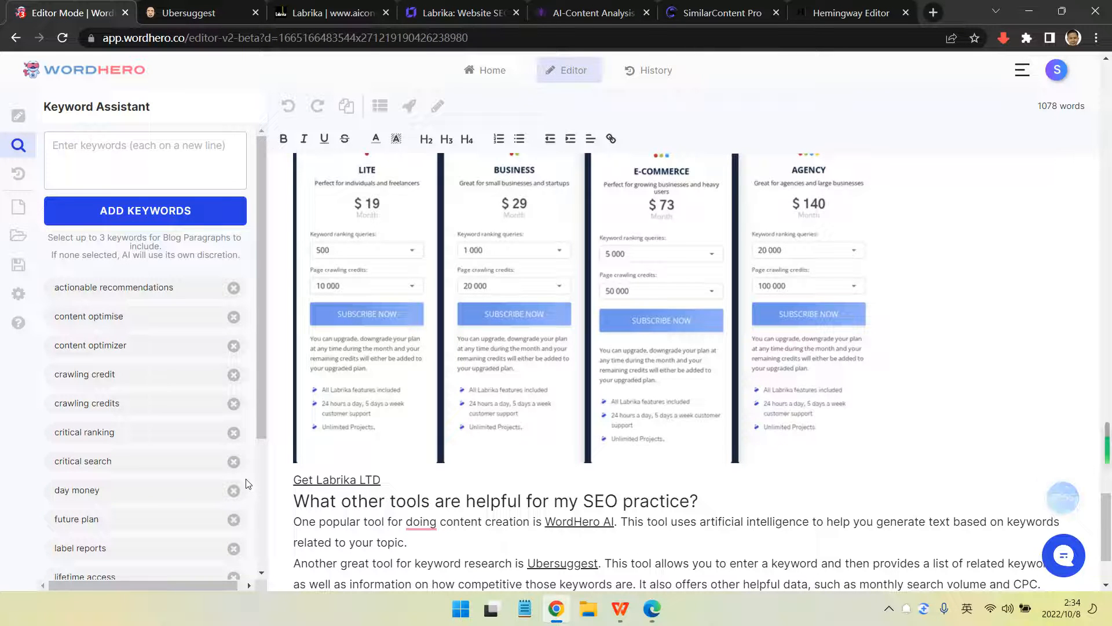
Look through the article from its later sections back to the introduction for places to fit the unused keywords
{"action": "scroll", "coordinate": [433, 360], "scroll_direction": "up", "scroll_amount": 20}
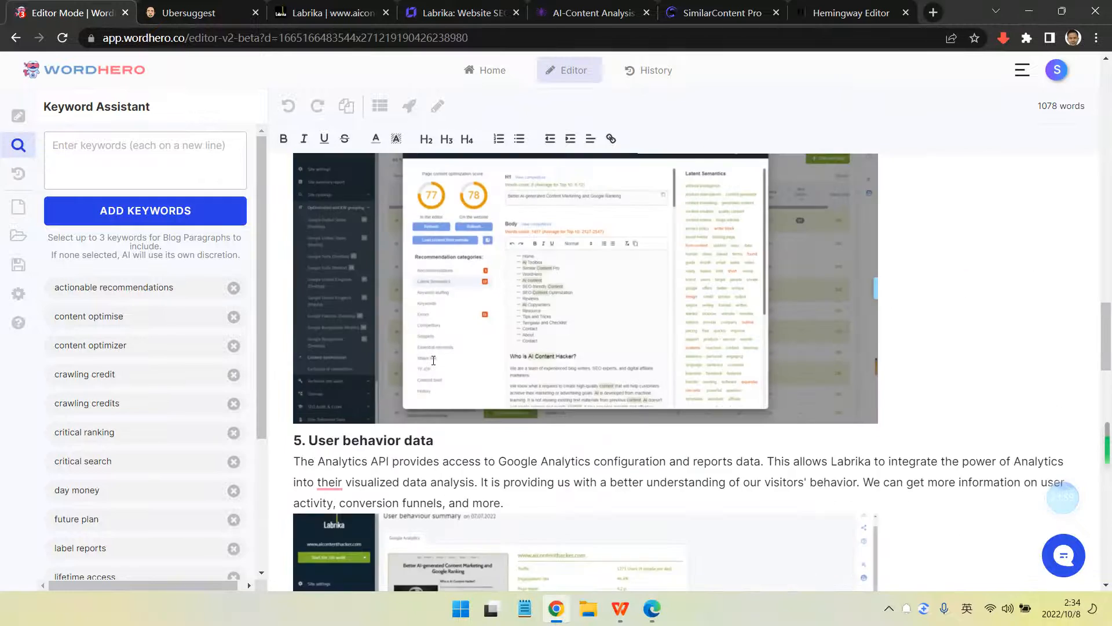
{"action": "scroll", "coordinate": [433, 360], "scroll_direction": "up", "scroll_amount": 10}
{"action": "scroll", "coordinate": [113, 307], "scroll_direction": "down", "scroll_amount": 3}
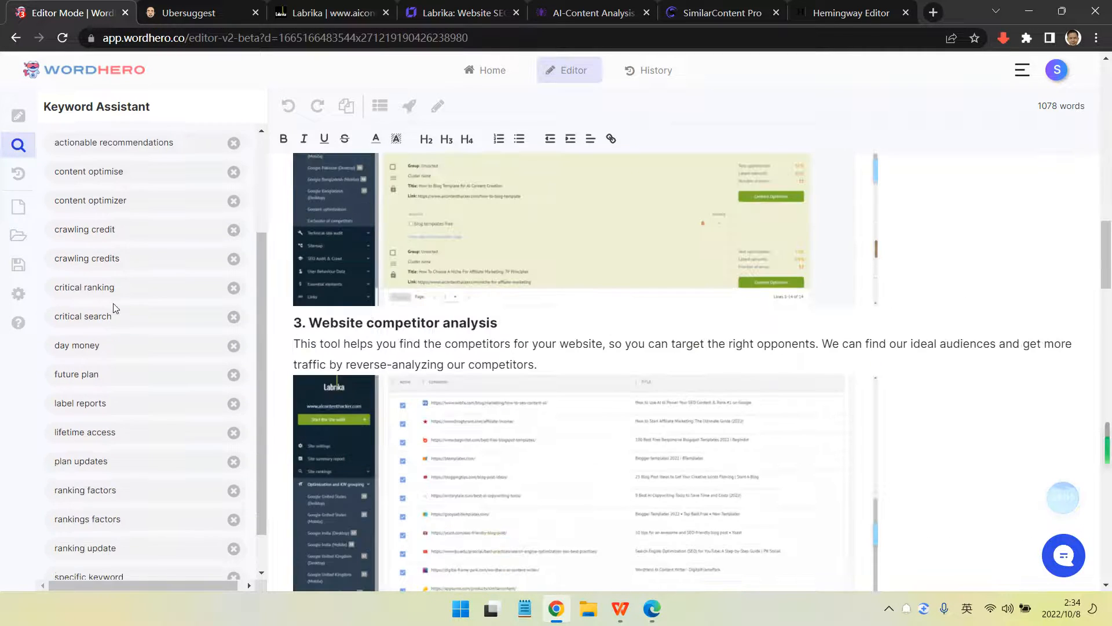
{"action": "scroll", "coordinate": [112, 315], "scroll_direction": "up", "scroll_amount": 3}
{"action": "scroll", "coordinate": [112, 316], "scroll_direction": "down", "scroll_amount": 3}
{"action": "scroll", "coordinate": [503, 233], "scroll_direction": "up", "scroll_amount": 6}
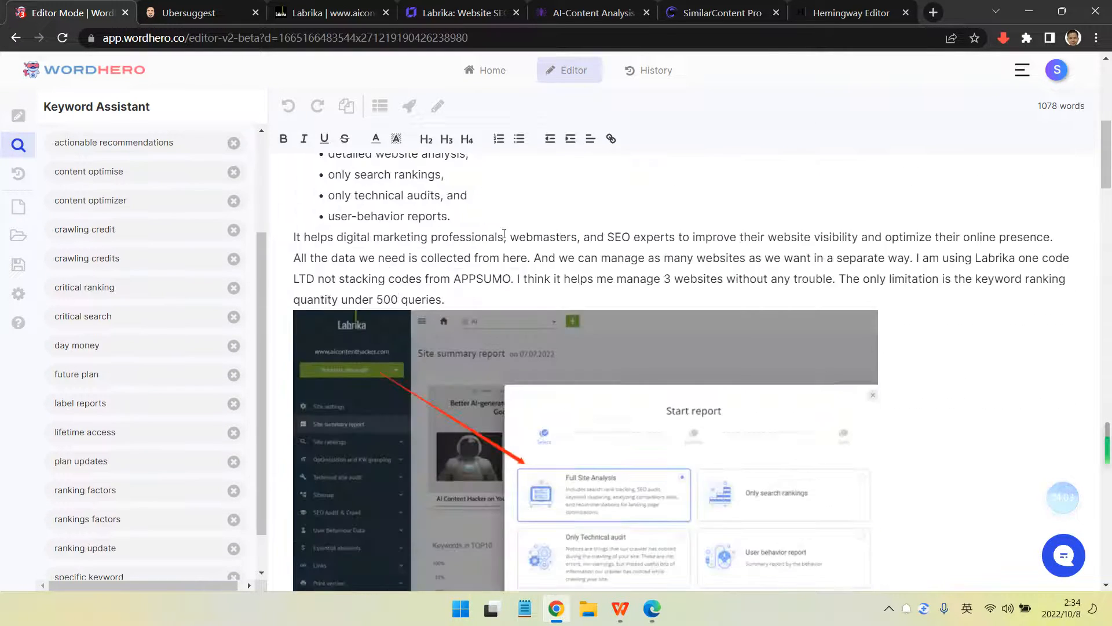
{"action": "scroll", "coordinate": [503, 233], "scroll_direction": "up", "scroll_amount": 8}
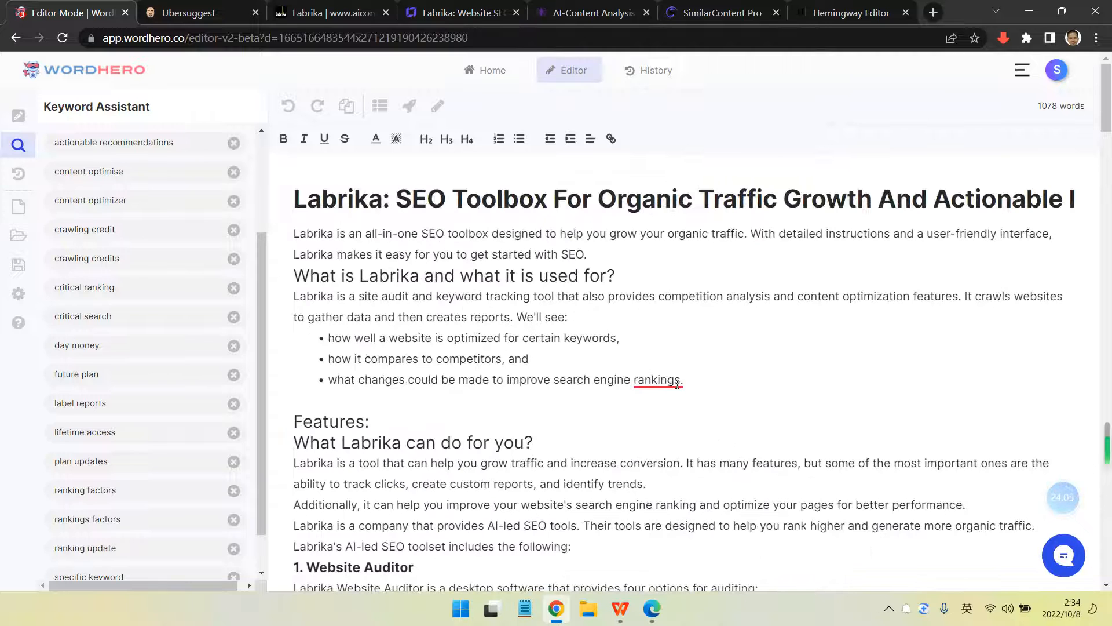
Insert an empty line after the introductory paragraph, above the heading "What is Labrika and what it is used for?"
{"action": "mouse_move", "coordinate": [672, 382]}
{"action": "left_click", "coordinate": [496, 380]}
{"action": "left_click", "coordinate": [596, 264]}
{"action": "key", "text": "Return"}
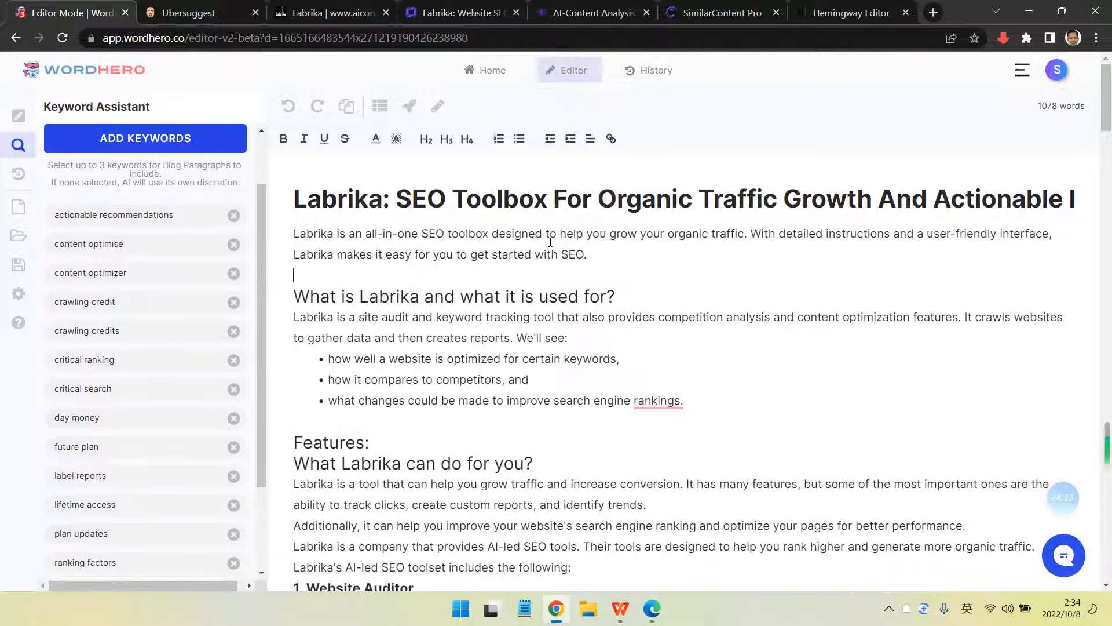
Compare the unused keywords with the article's opening and Website Auditor sections
{"action": "scroll", "coordinate": [235, 279], "scroll_direction": "up", "scroll_amount": 2}
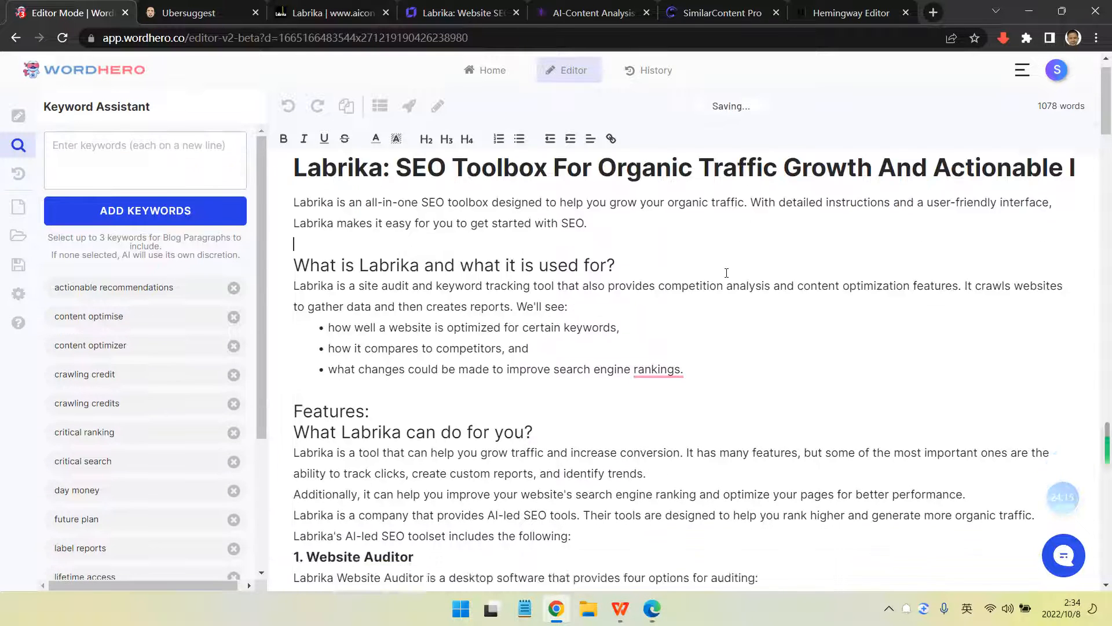
{"action": "scroll", "coordinate": [567, 319], "scroll_direction": "down", "scroll_amount": 6}
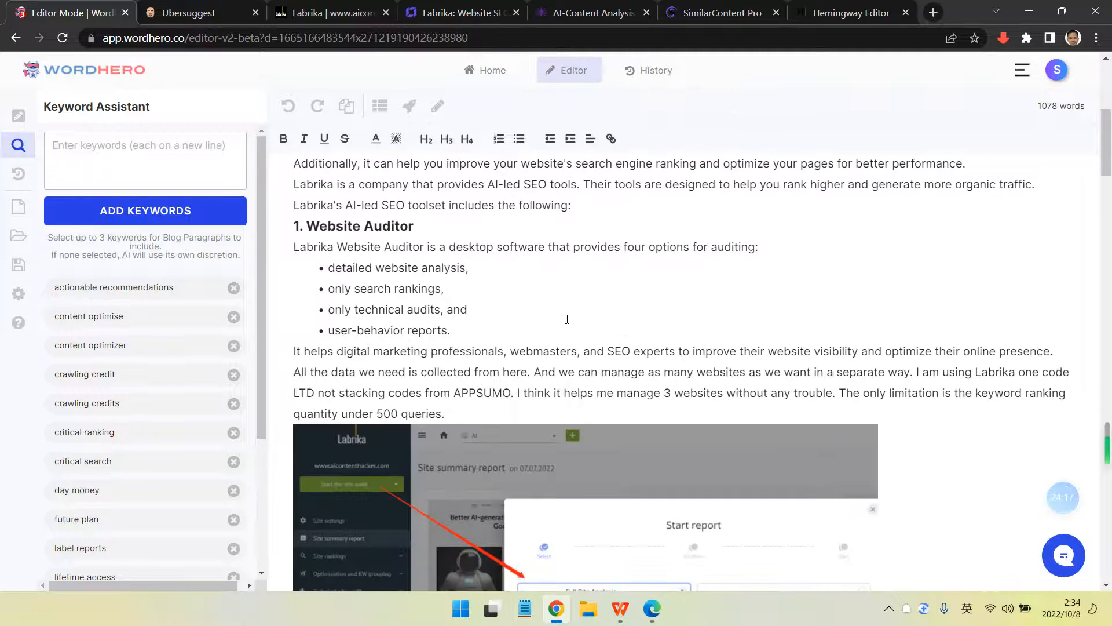
{"action": "scroll", "coordinate": [90, 330], "scroll_direction": "down", "scroll_amount": 2}
{"action": "scroll", "coordinate": [112, 333], "scroll_direction": "down", "scroll_amount": 1}
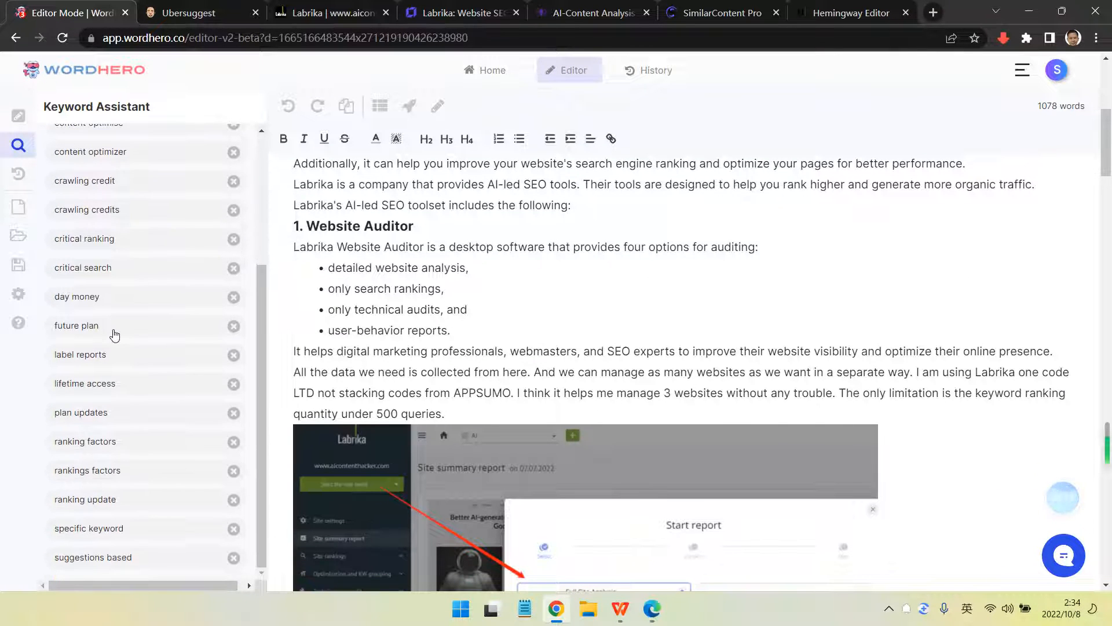
{"action": "scroll", "coordinate": [114, 334], "scroll_direction": "down", "scroll_amount": 2}
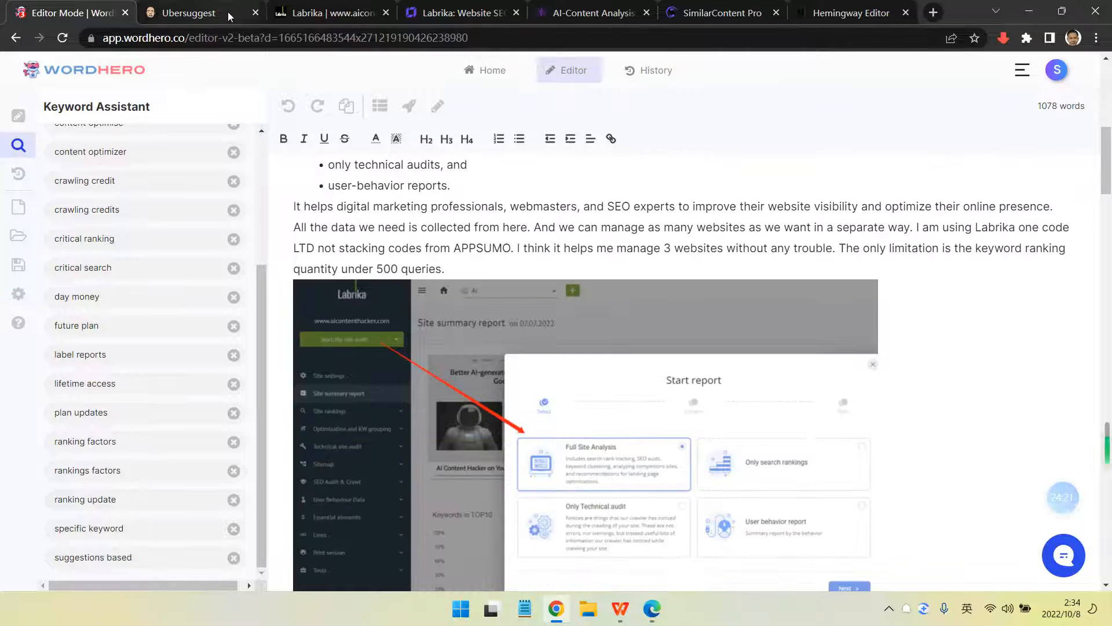
Set off the opening paragraph of the Rank Tracker section with an empty line above it and two empty lines below it
{"action": "scroll", "coordinate": [181, 299], "scroll_direction": "up", "scroll_amount": 2}
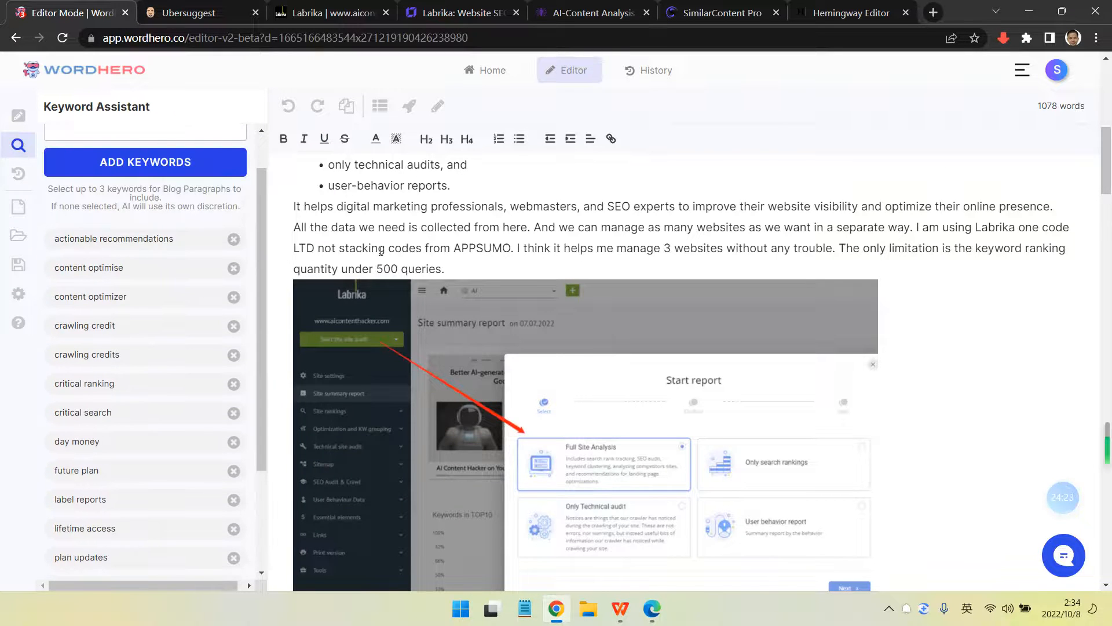
{"action": "scroll", "coordinate": [381, 250], "scroll_direction": "up", "scroll_amount": 2}
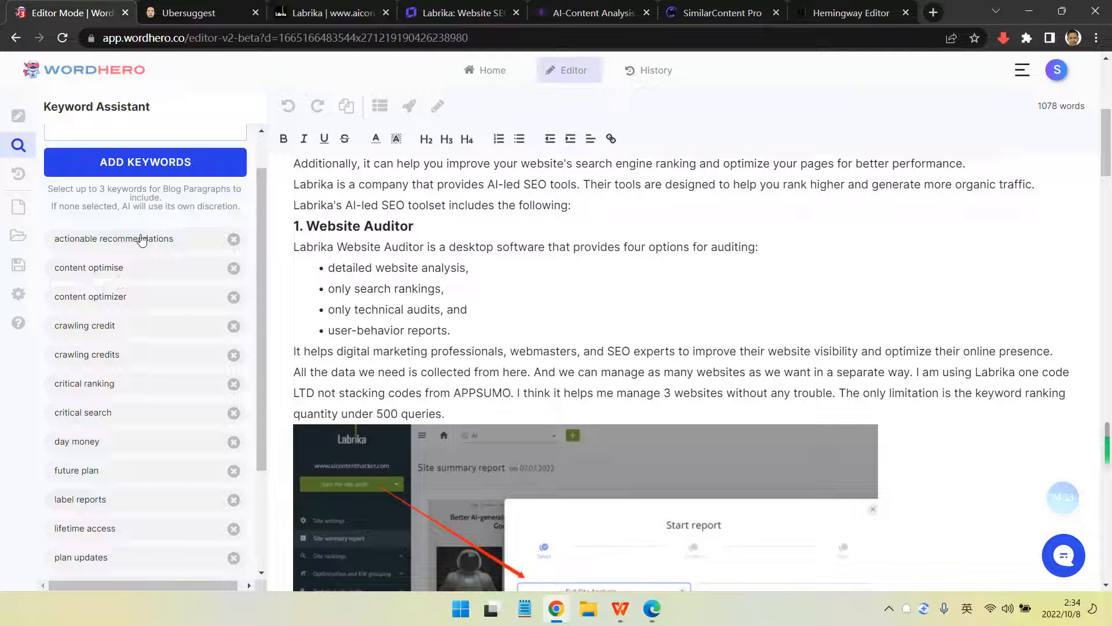
{"action": "scroll", "coordinate": [110, 312], "scroll_direction": "up", "scroll_amount": 1}
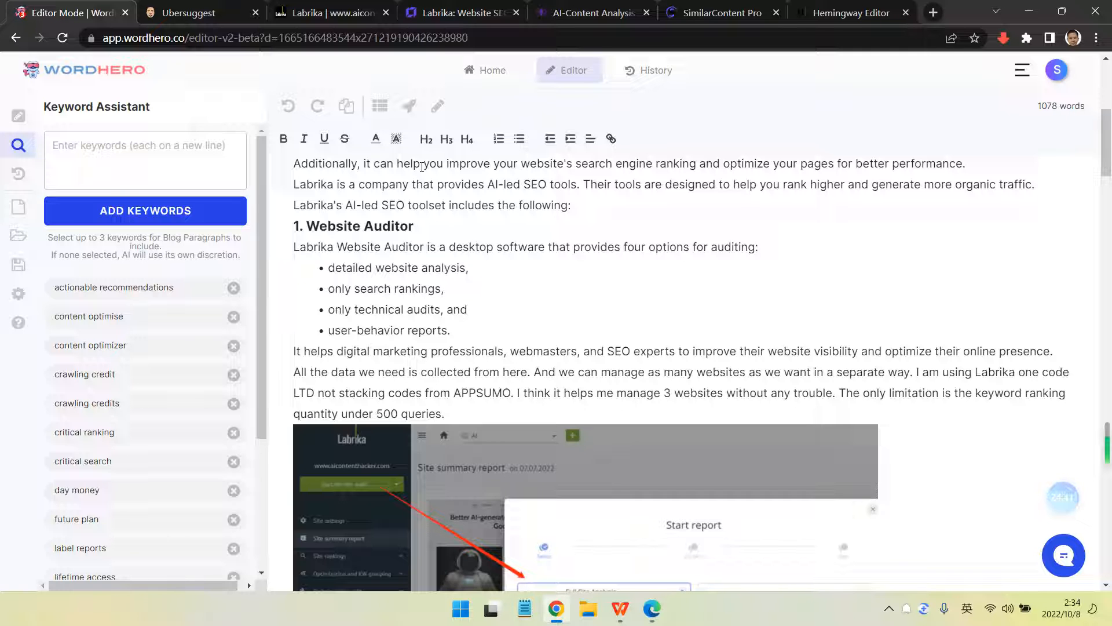
{"action": "scroll", "coordinate": [176, 324], "scroll_direction": "down", "scroll_amount": 3}
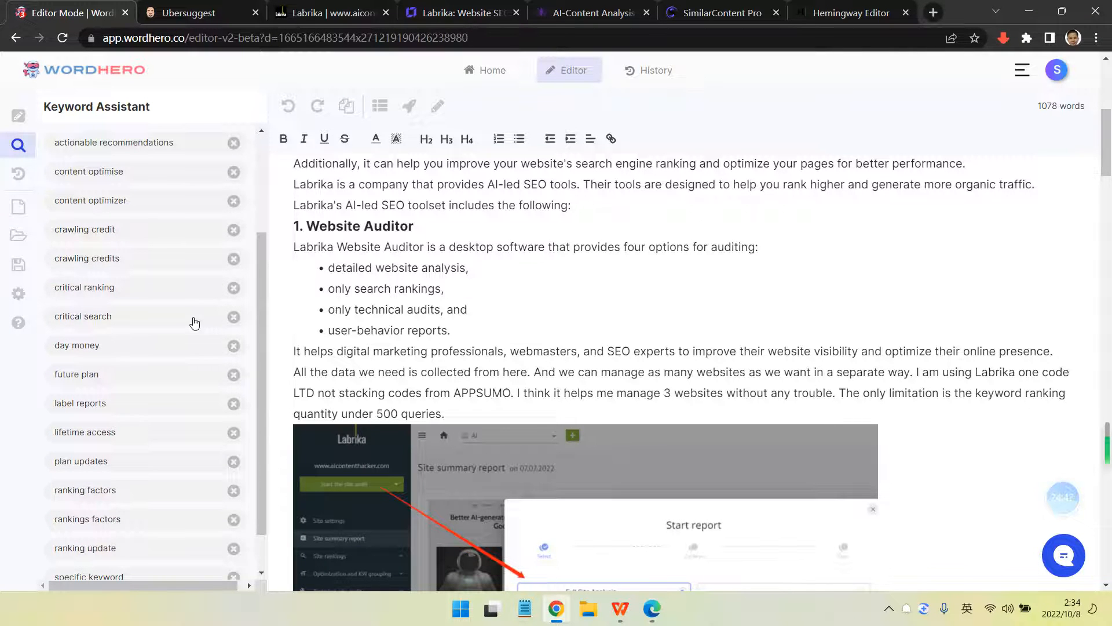
{"action": "scroll", "coordinate": [639, 288], "scroll_direction": "down", "scroll_amount": 10}
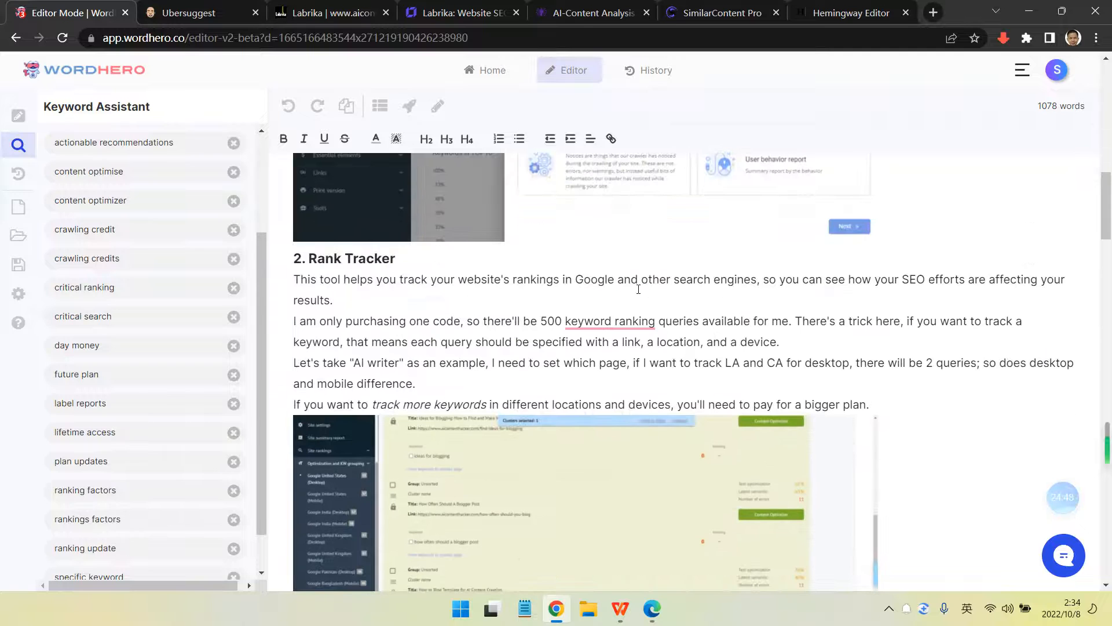
{"action": "mouse_move", "coordinate": [590, 323]}
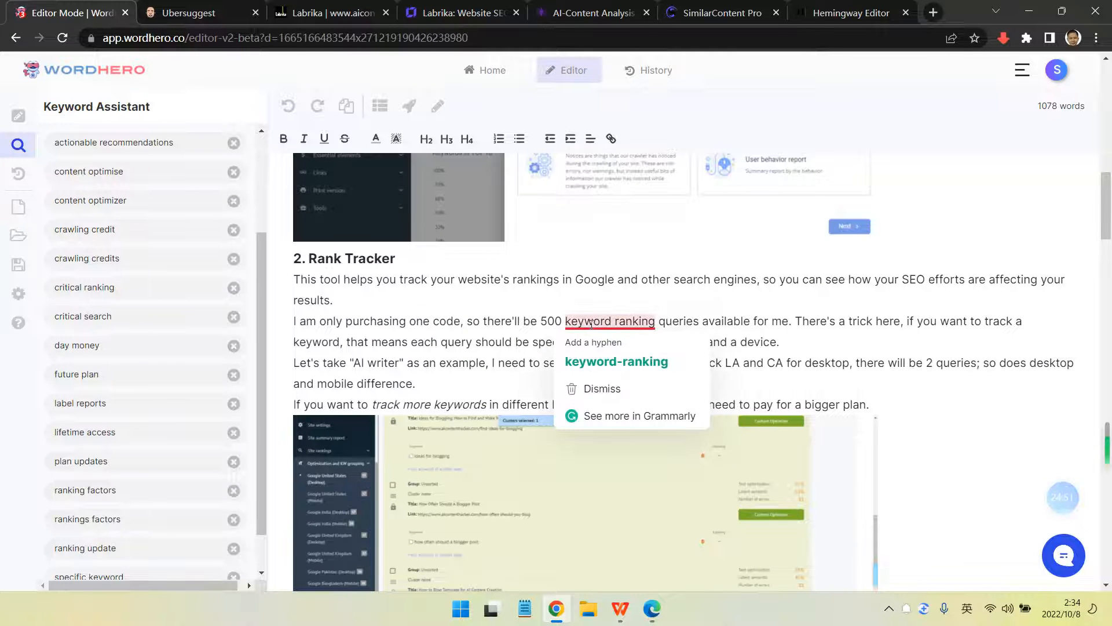
{"action": "left_click", "coordinate": [430, 321]}
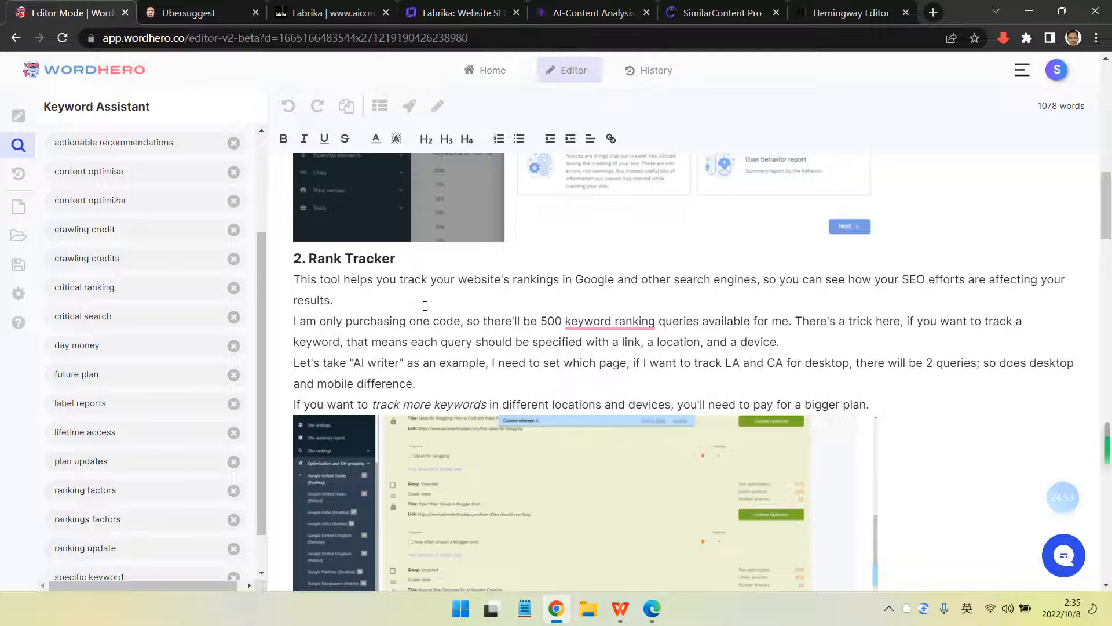
{"action": "key", "text": "Return"}
{"action": "key", "text": "Return"}
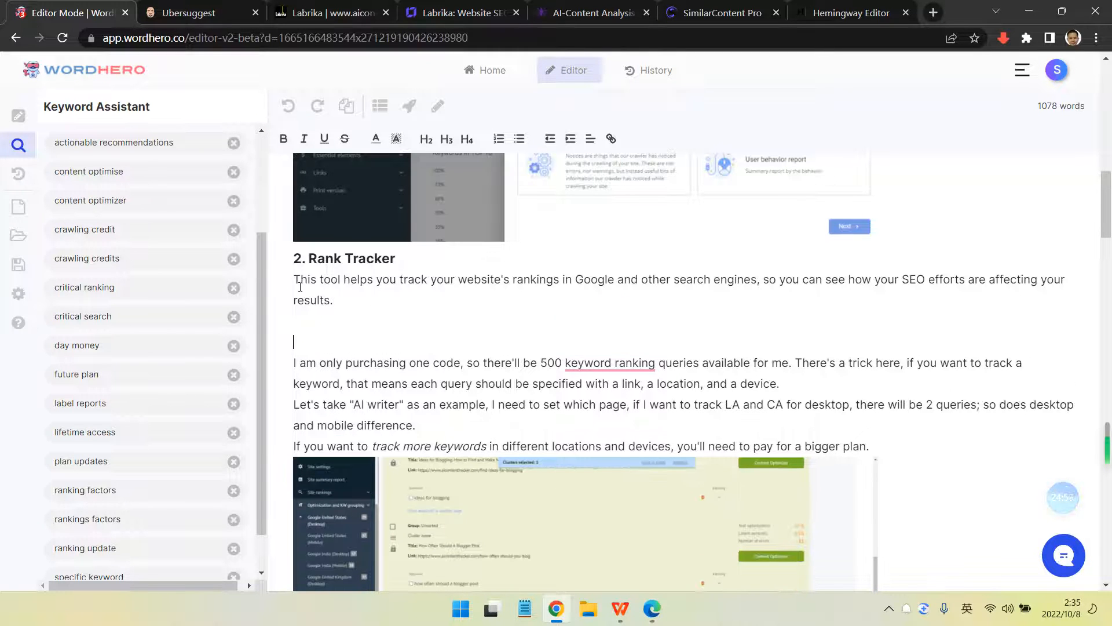
{"action": "key", "text": "Return"}
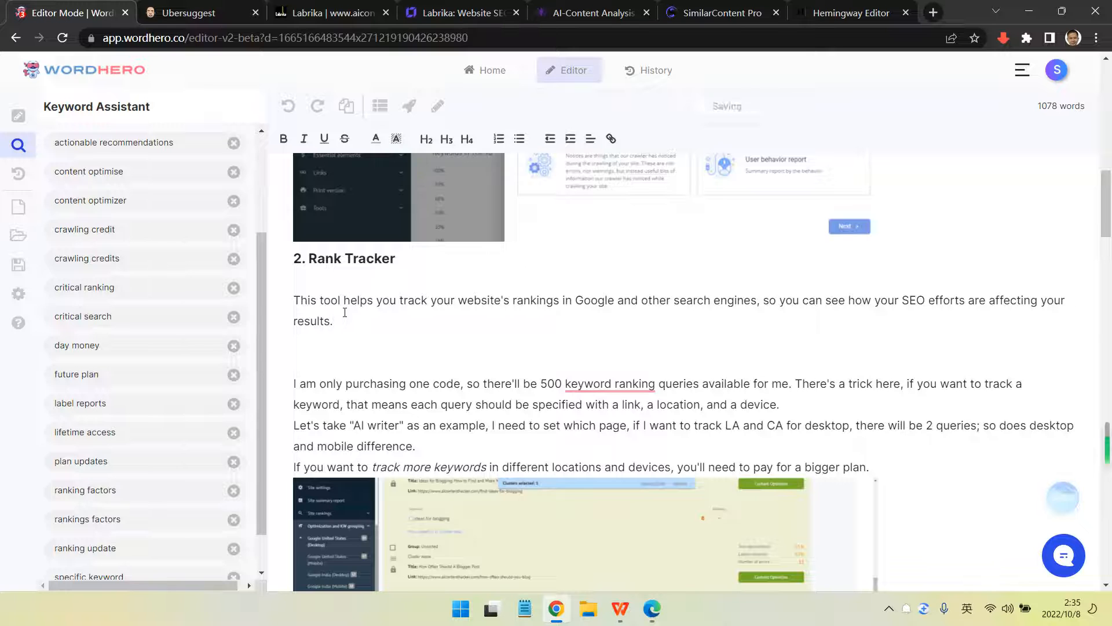
Choose "critical ranking", "critical search" and "crawling credits" as the keywords for the AI to include in the Rank Tracker section
{"action": "left_click_drag", "start_coordinate": [342, 319], "coordinate": [301, 302]}
{"action": "left_click", "coordinate": [375, 321]}
{"action": "triple_click", "coordinate": [334, 320]}
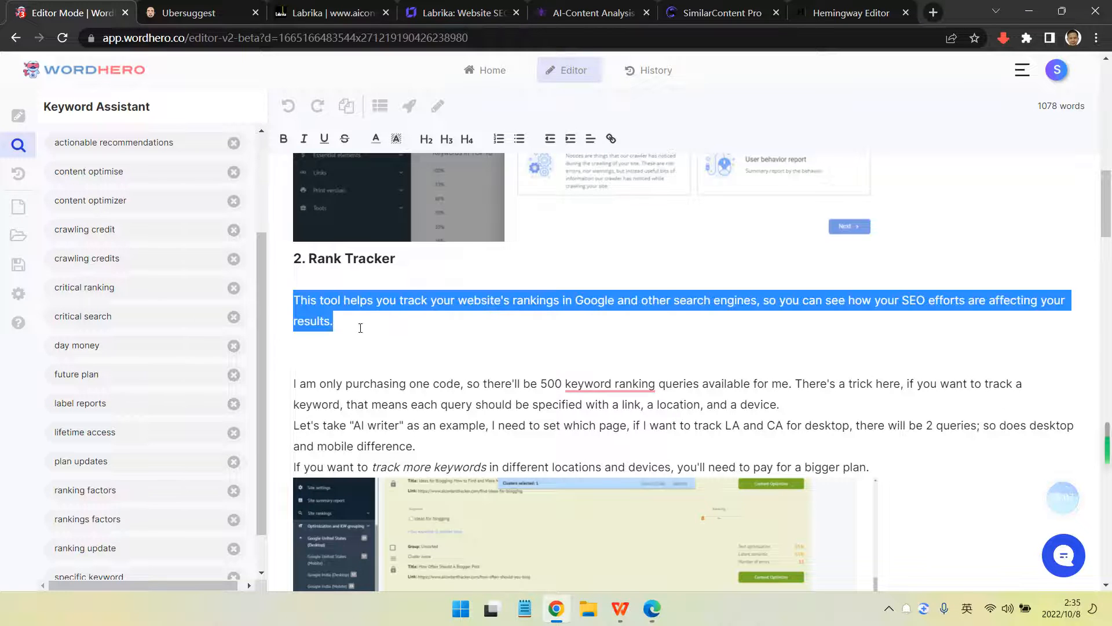
{"action": "left_click_drag", "start_coordinate": [360, 325], "coordinate": [295, 303]}
{"action": "left_click", "coordinate": [329, 320]}
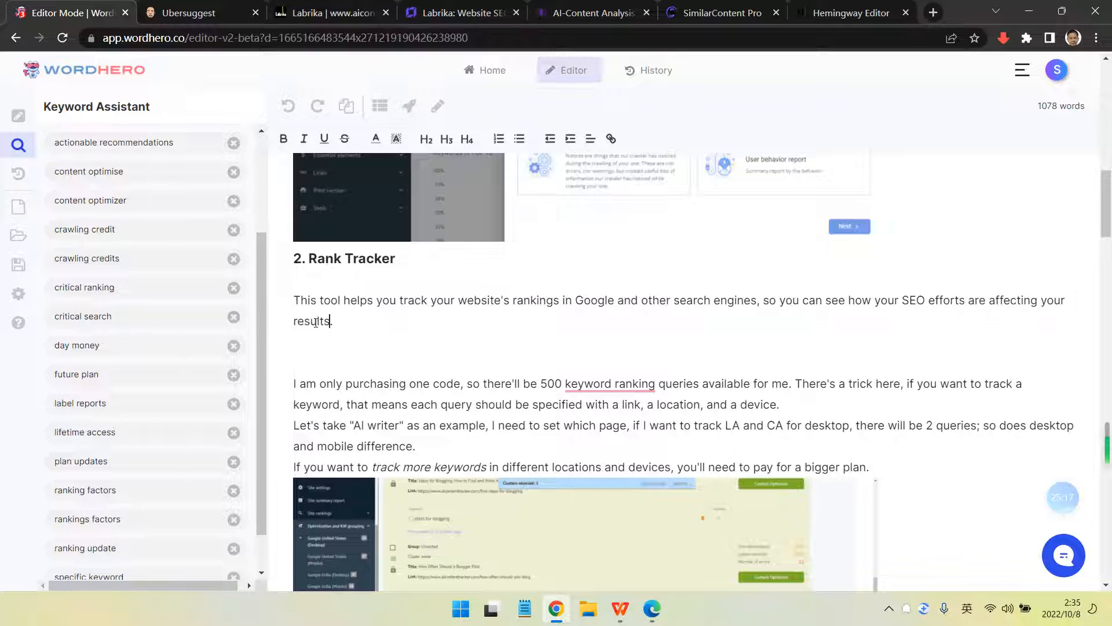
{"action": "left_click", "coordinate": [105, 290]}
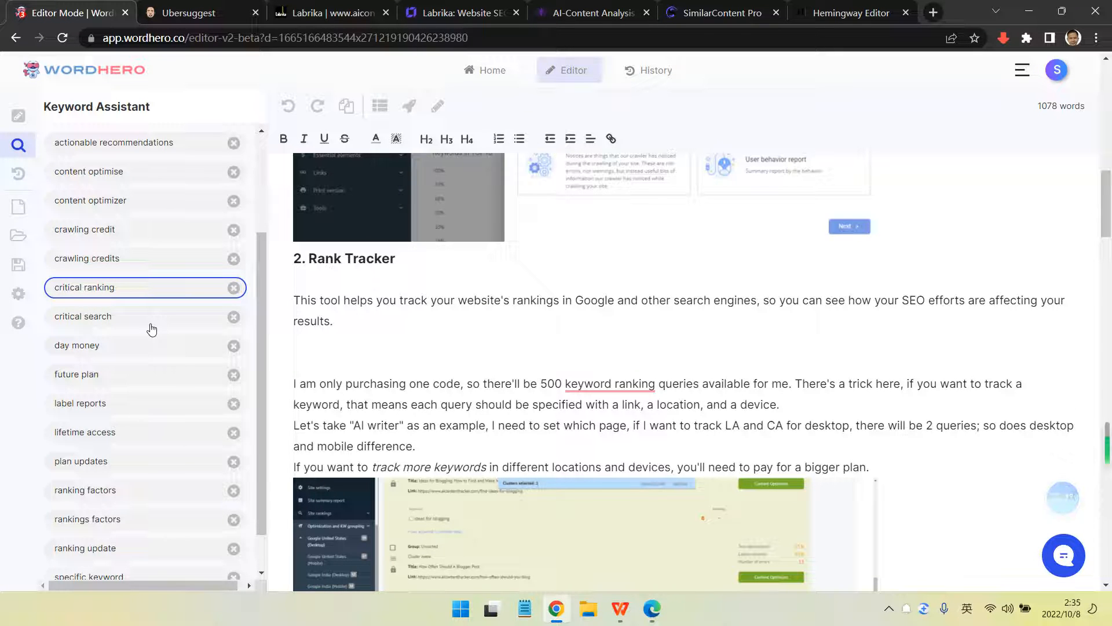
{"action": "left_click", "coordinate": [96, 322]}
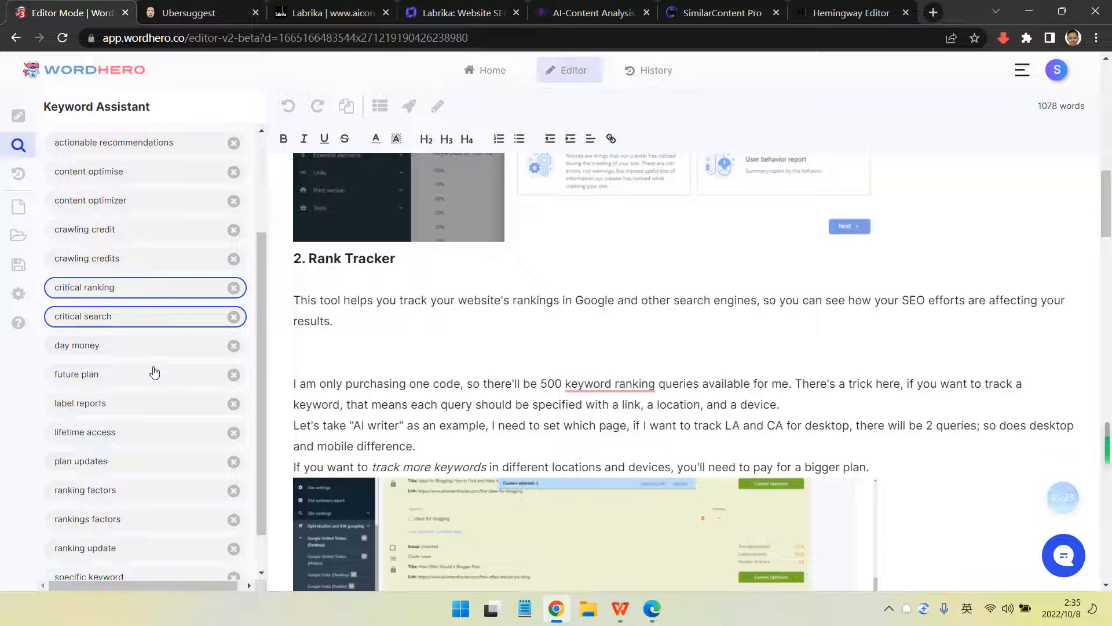
{"action": "scroll", "coordinate": [154, 371], "scroll_direction": "up", "scroll_amount": 1}
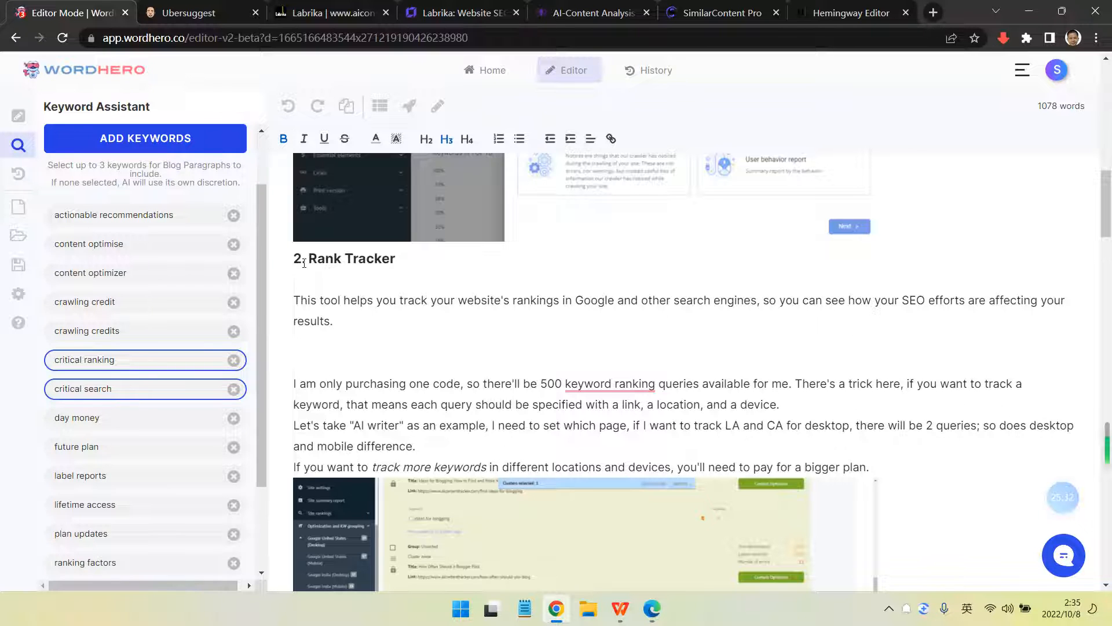
{"action": "type", "text": "."}
{"action": "left_click", "coordinate": [112, 337]}
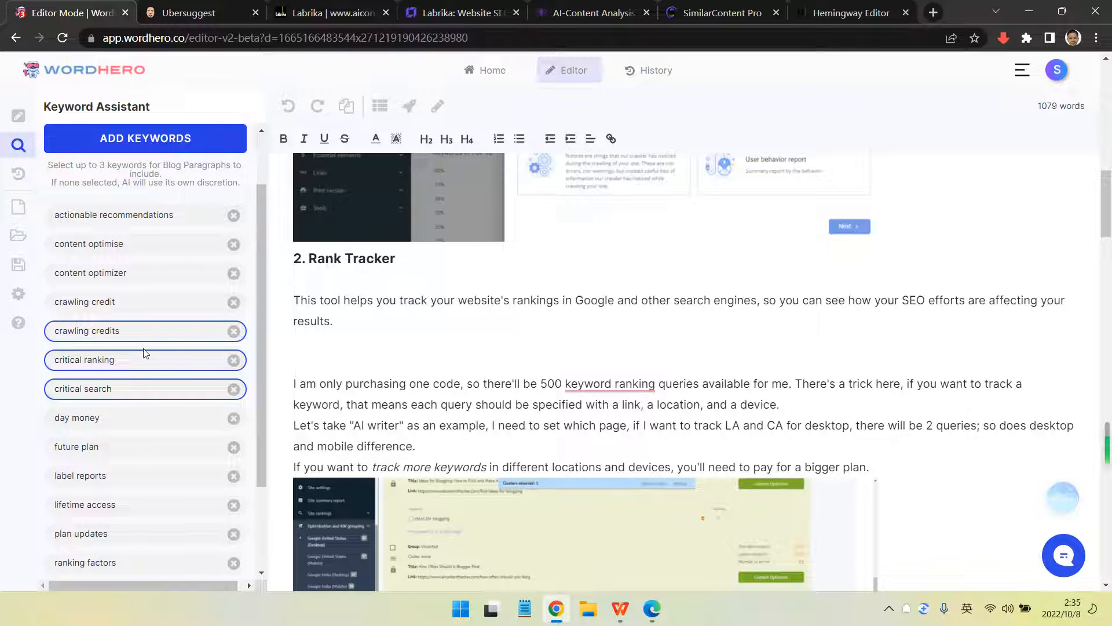
Generate AI text from the Rank Tracker section's opening paragraph with the chosen keywords, and check which keywords are marked as used
{"action": "mouse_move", "coordinate": [336, 322]}
{"action": "left_mouse_down"}
{"action": "mouse_move", "coordinate": [283, 308]}
{"action": "mouse_move", "coordinate": [328, 301]}
{"action": "left_mouse_up"}
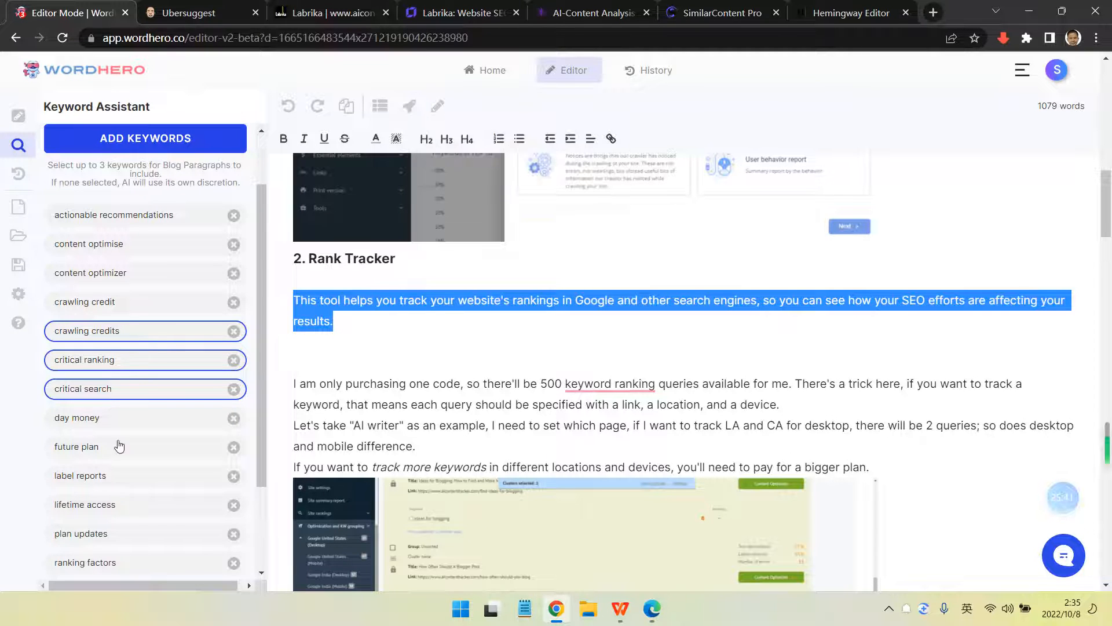
{"action": "scroll", "coordinate": [160, 422], "scroll_direction": "down", "scroll_amount": 2}
{"action": "scroll", "coordinate": [161, 422], "scroll_direction": "up", "scroll_amount": 3}
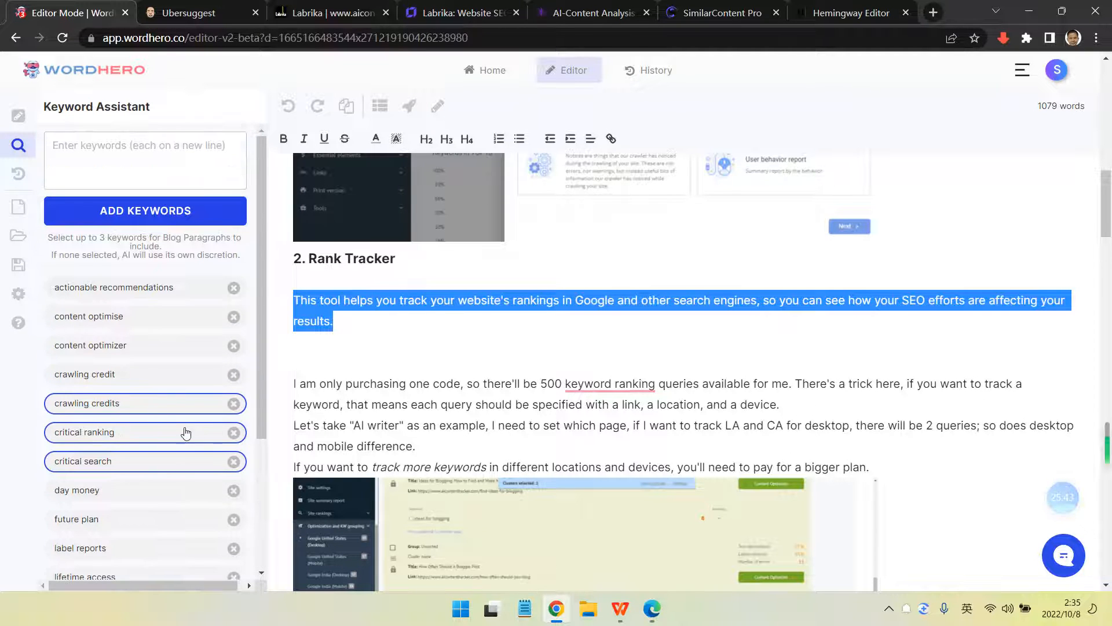
{"action": "left_click", "coordinate": [409, 106]}
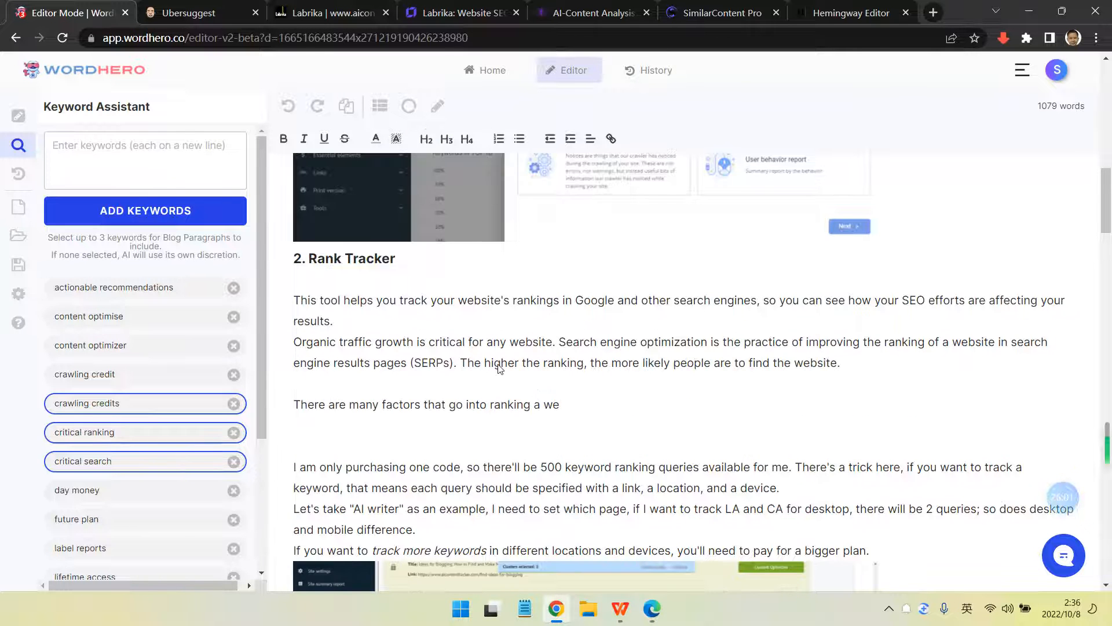
{"action": "scroll", "coordinate": [205, 427], "scroll_direction": "down", "scroll_amount": 3}
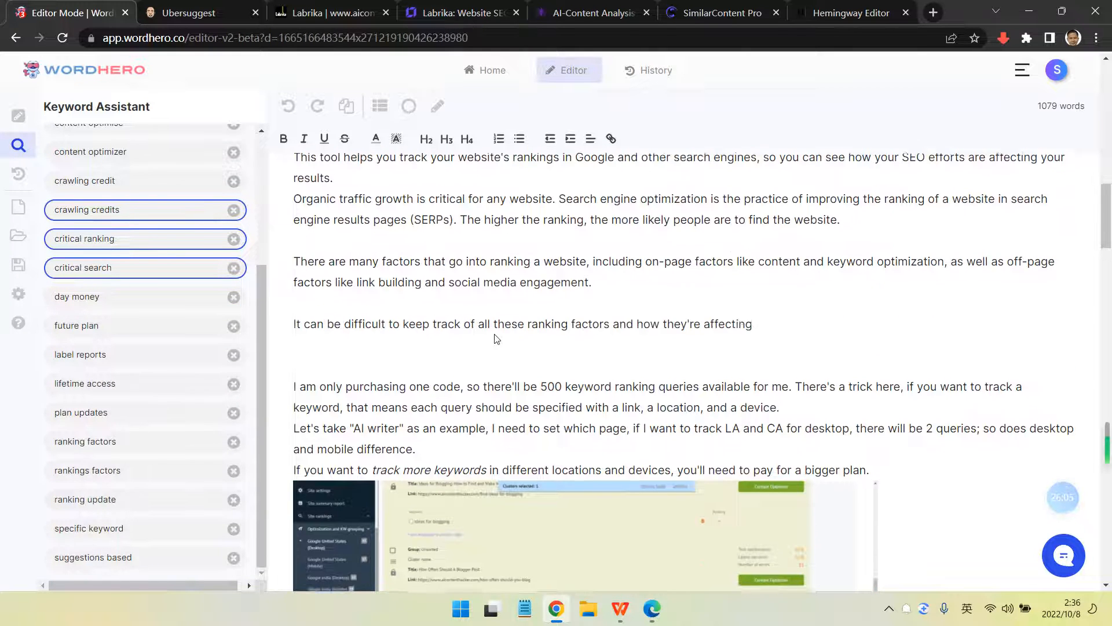
{"action": "scroll", "coordinate": [495, 339], "scroll_direction": "up", "scroll_amount": 1}
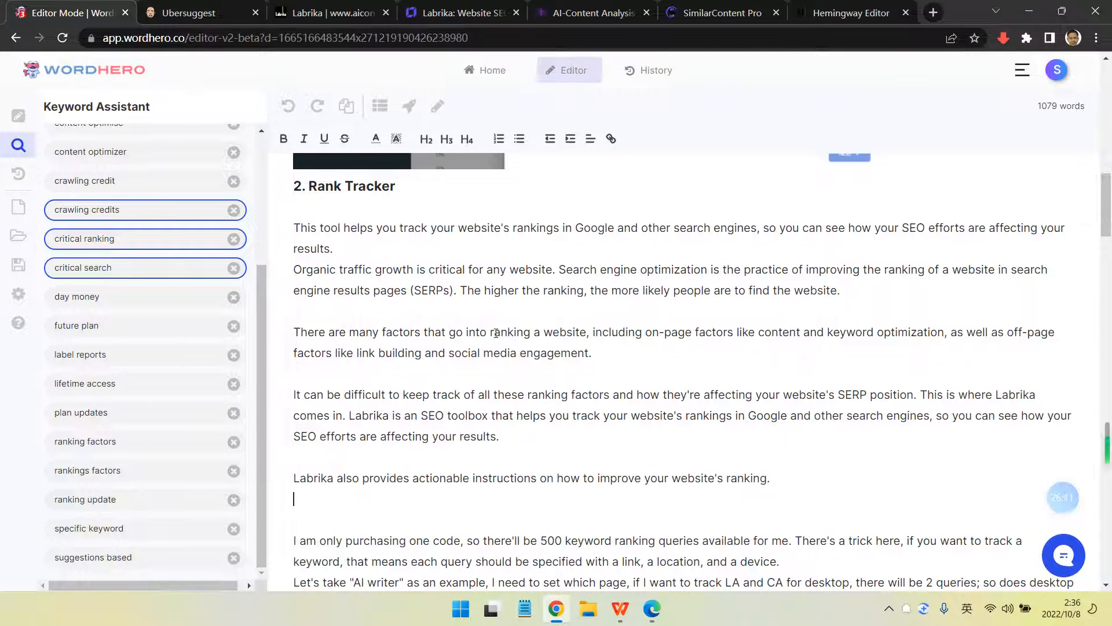
{"action": "scroll", "coordinate": [496, 333], "scroll_direction": "down", "scroll_amount": 1}
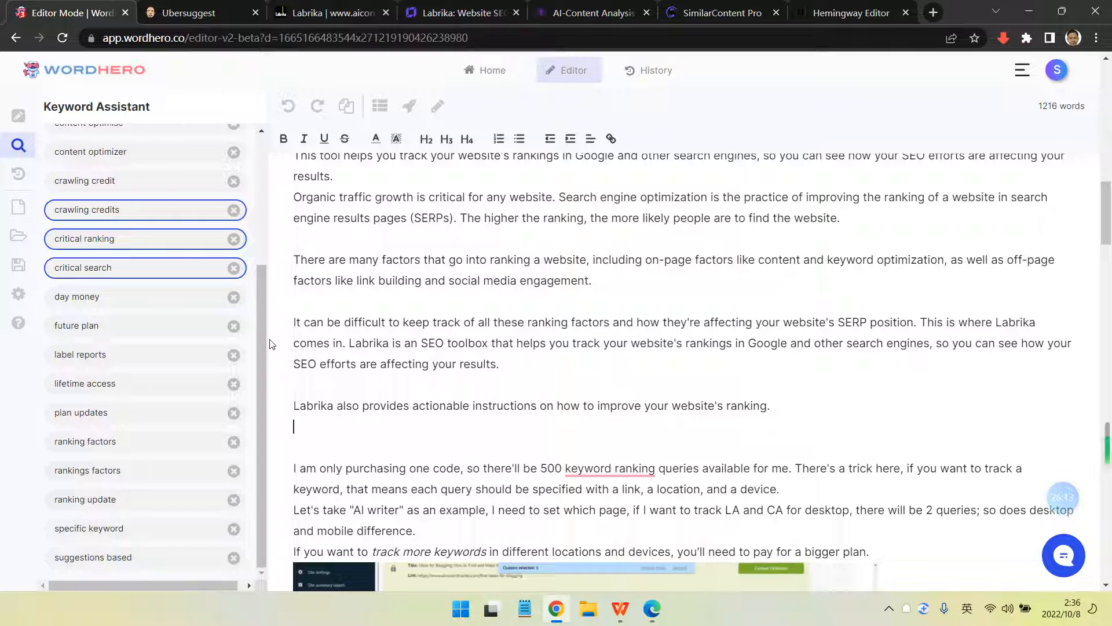
{"action": "scroll", "coordinate": [260, 333], "scroll_direction": "down", "scroll_amount": 1}
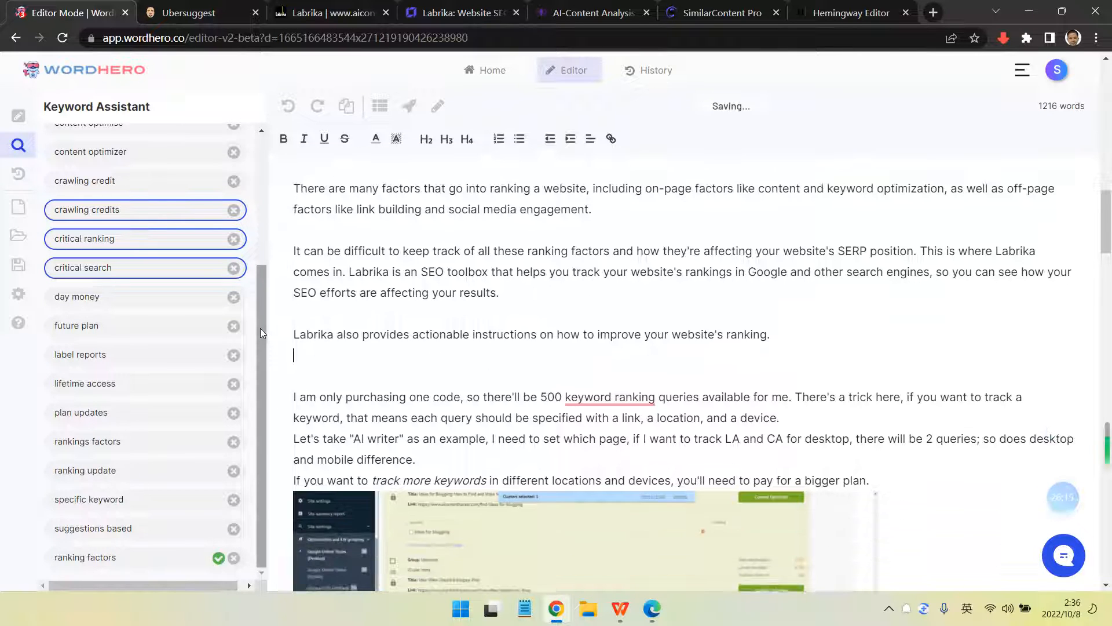
{"action": "scroll", "coordinate": [252, 361], "scroll_direction": "up", "scroll_amount": 1}
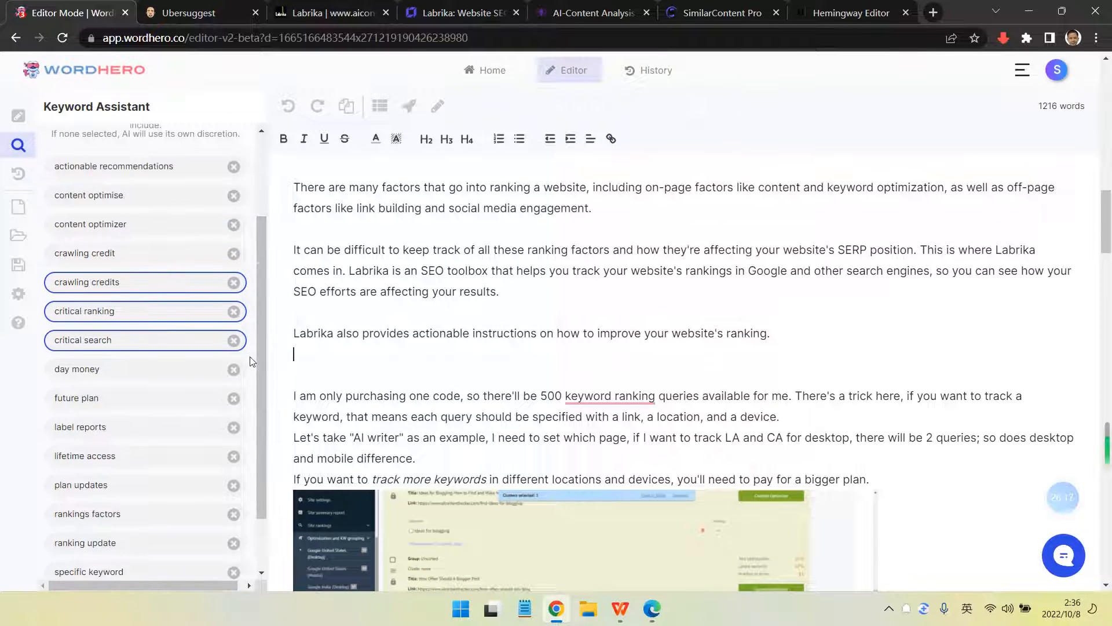
{"action": "scroll", "coordinate": [252, 361], "scroll_direction": "down", "scroll_amount": 1}
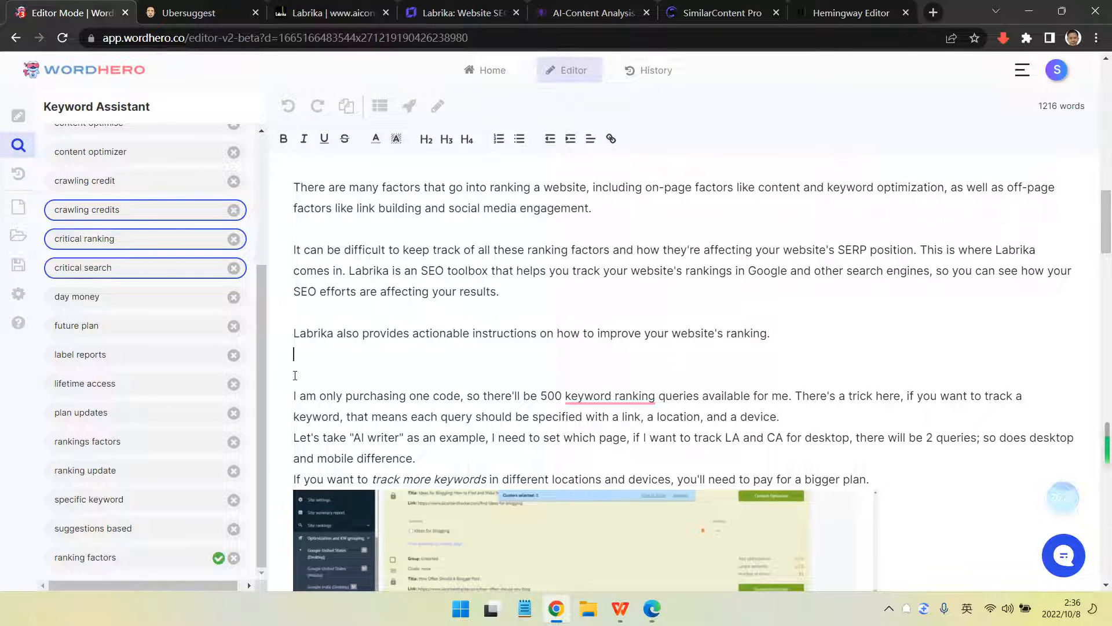
Narrow the keyword selection to "critical search" by deselecting "crawling credits" and "critical ranking"
{"action": "scroll", "coordinate": [235, 393], "scroll_direction": "up", "scroll_amount": 2}
{"action": "scroll", "coordinate": [230, 395], "scroll_direction": "up", "scroll_amount": 1}
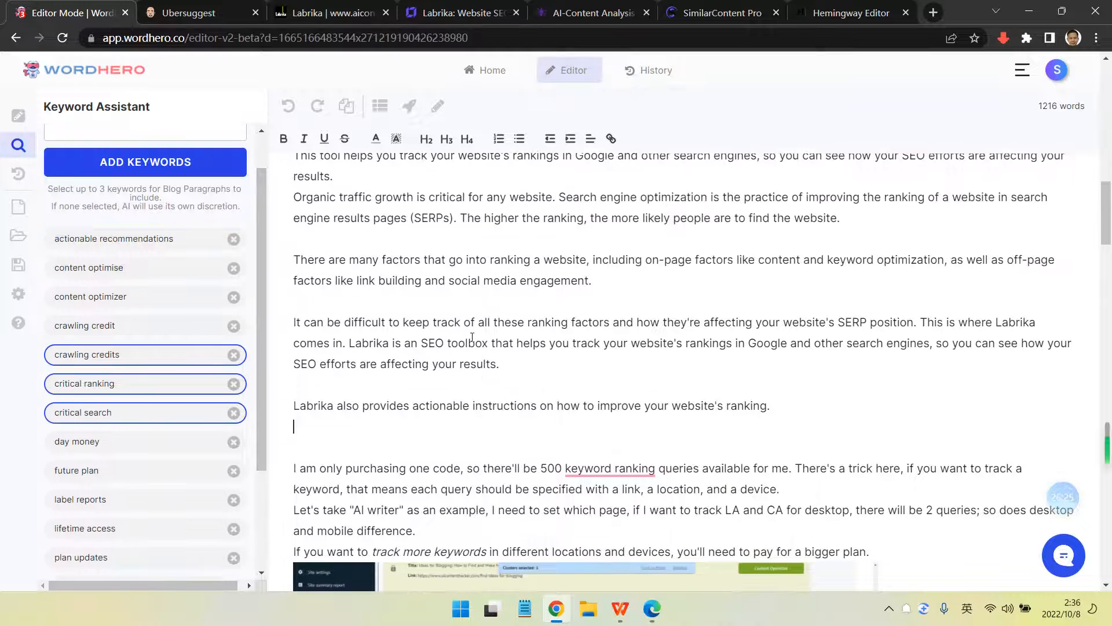
{"action": "scroll", "coordinate": [232, 396], "scroll_direction": "down", "scroll_amount": 2}
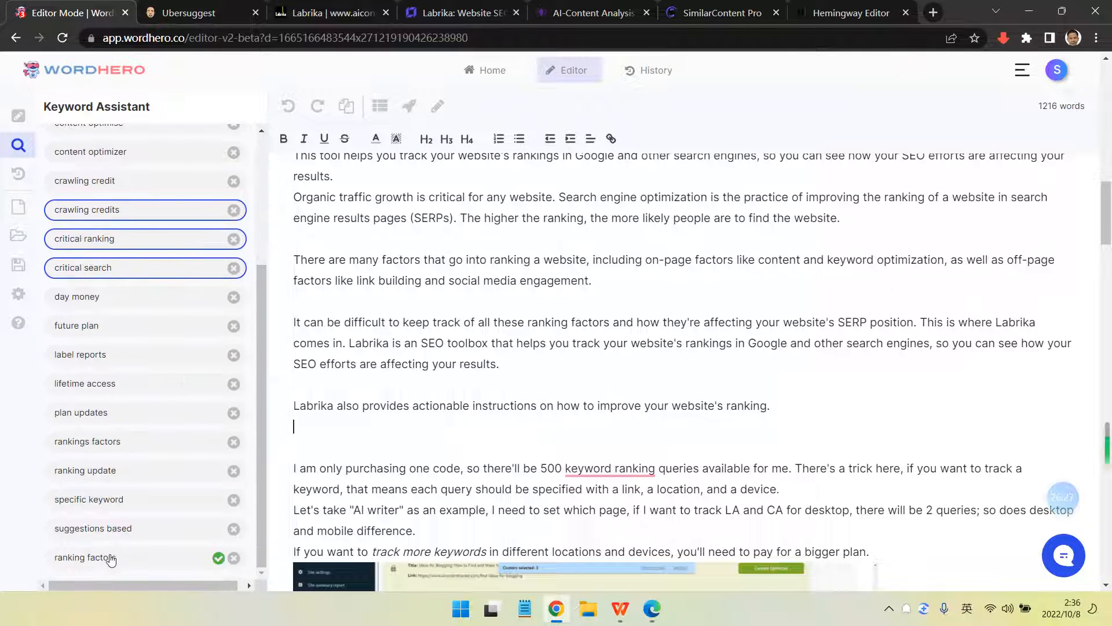
{"action": "scroll", "coordinate": [376, 418], "scroll_direction": "up", "scroll_amount": 2}
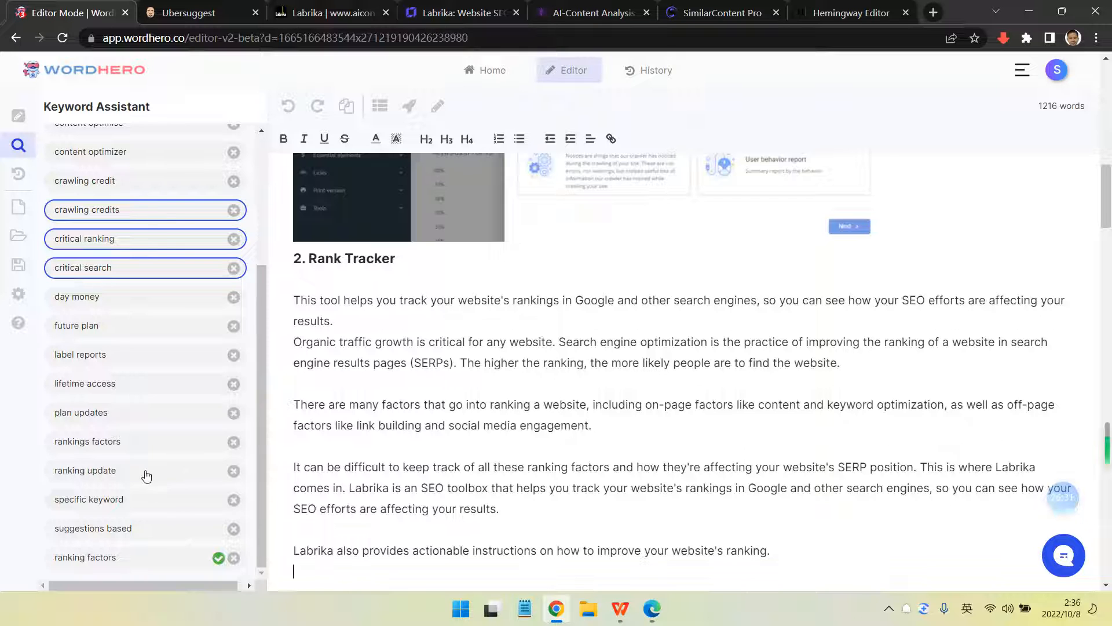
{"action": "left_click", "coordinate": [158, 269]}
{"action": "left_click", "coordinate": [143, 247]}
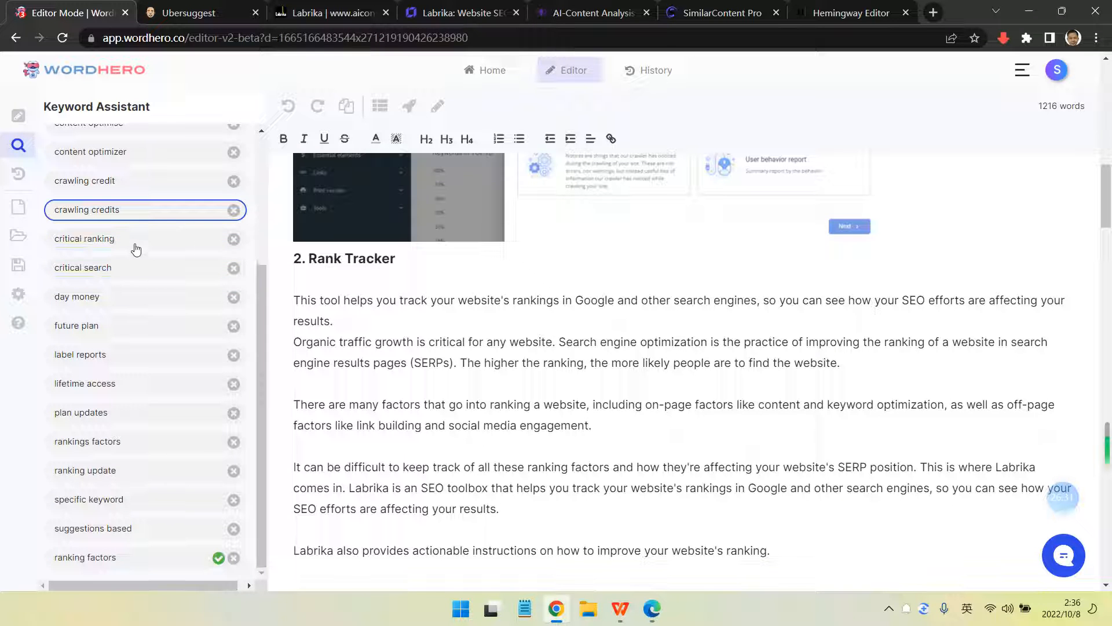
{"action": "left_click", "coordinate": [130, 270]}
{"action": "left_click", "coordinate": [135, 242]}
{"action": "left_click", "coordinate": [146, 211]}
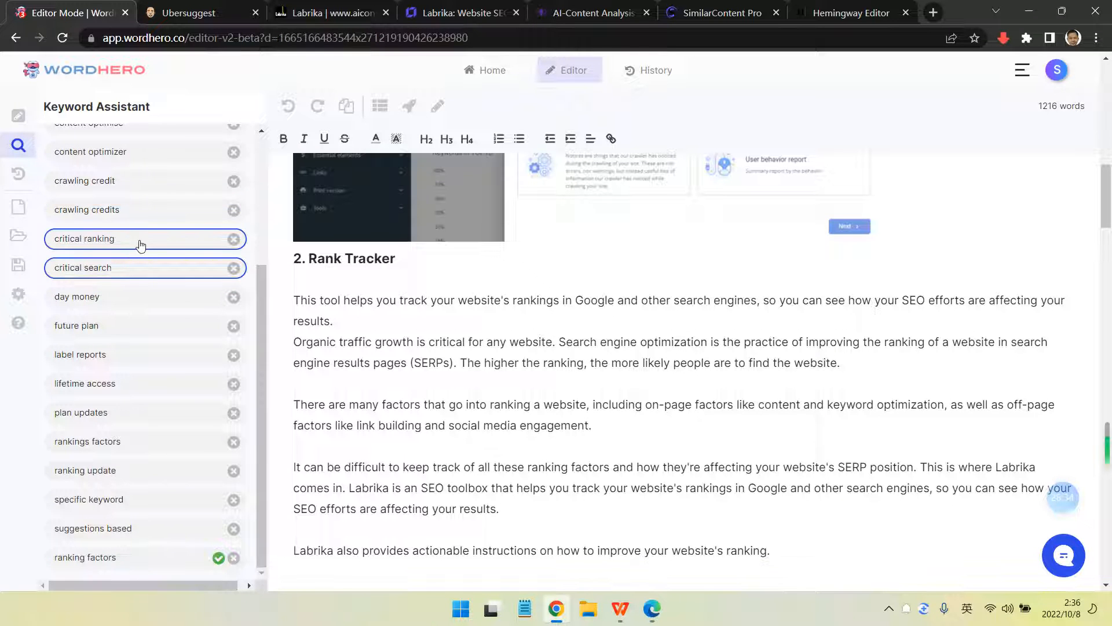
{"action": "left_click", "coordinate": [141, 244]}
Extend the section 2 heading to read "Rank Tracker of Labrika AI"
{"action": "left_click_drag", "start_coordinate": [410, 254], "coordinate": [304, 262]}
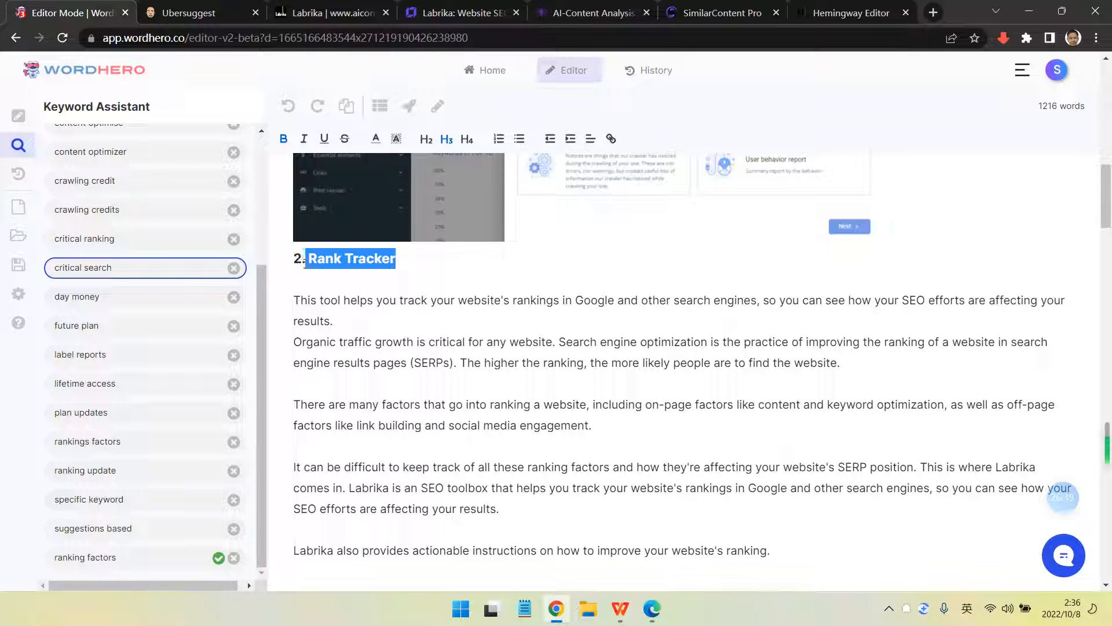
{"action": "left_click", "coordinate": [425, 263]}
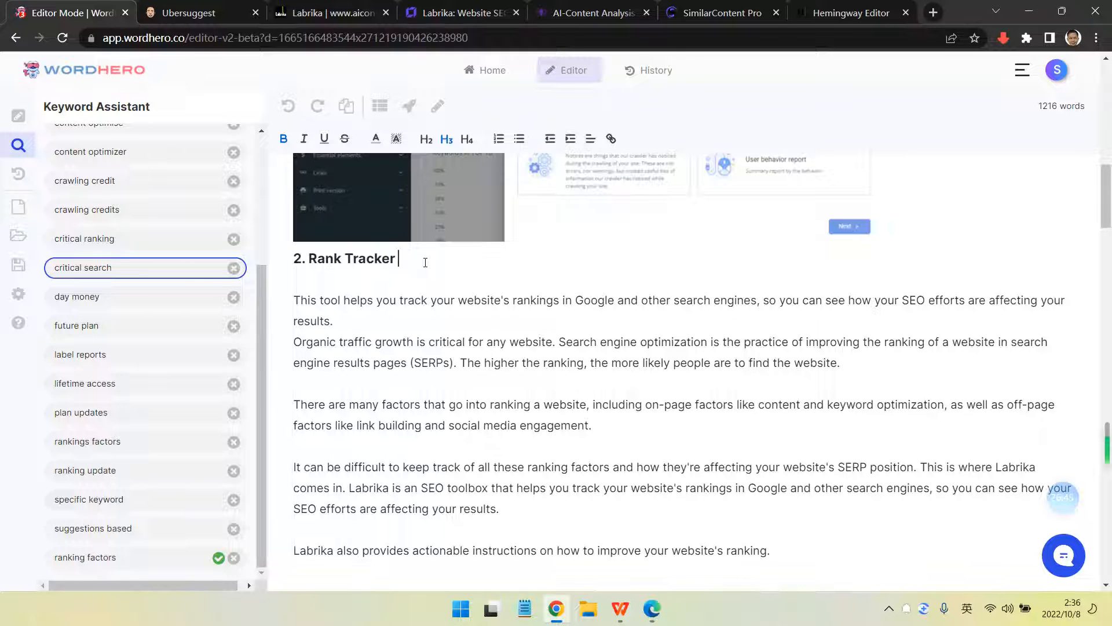
{"action": "type", "text": "of Labrika AI"}
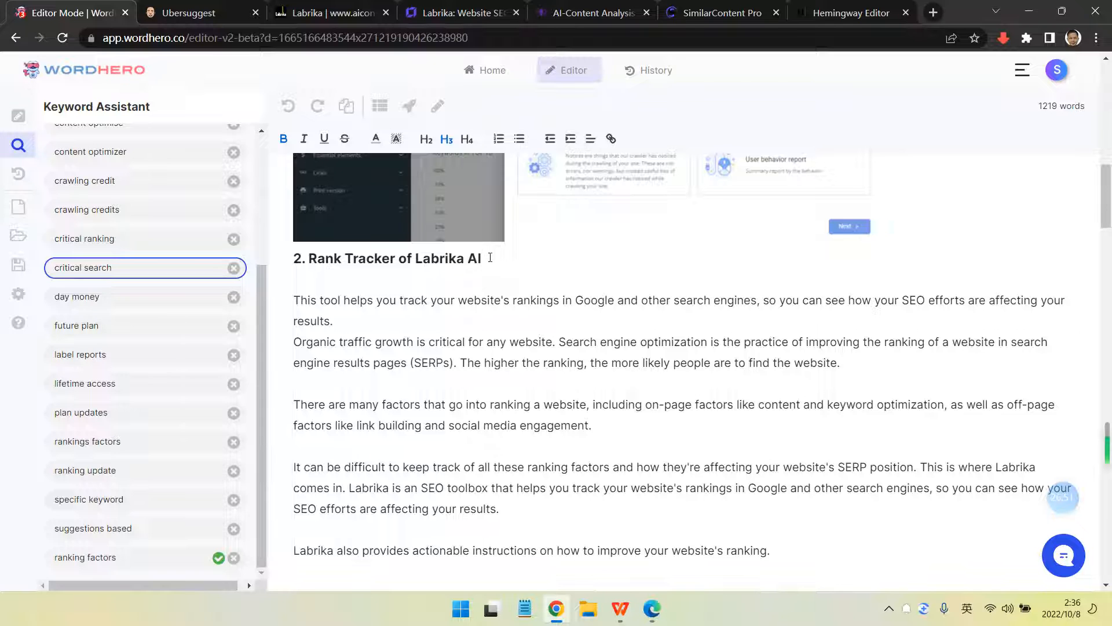
Generate an AI paragraph from the heading text "Rank Tracker of Labrika AI" and separate it with blank lines above and below
{"action": "left_click_drag", "start_coordinate": [490, 257], "coordinate": [309, 258]}
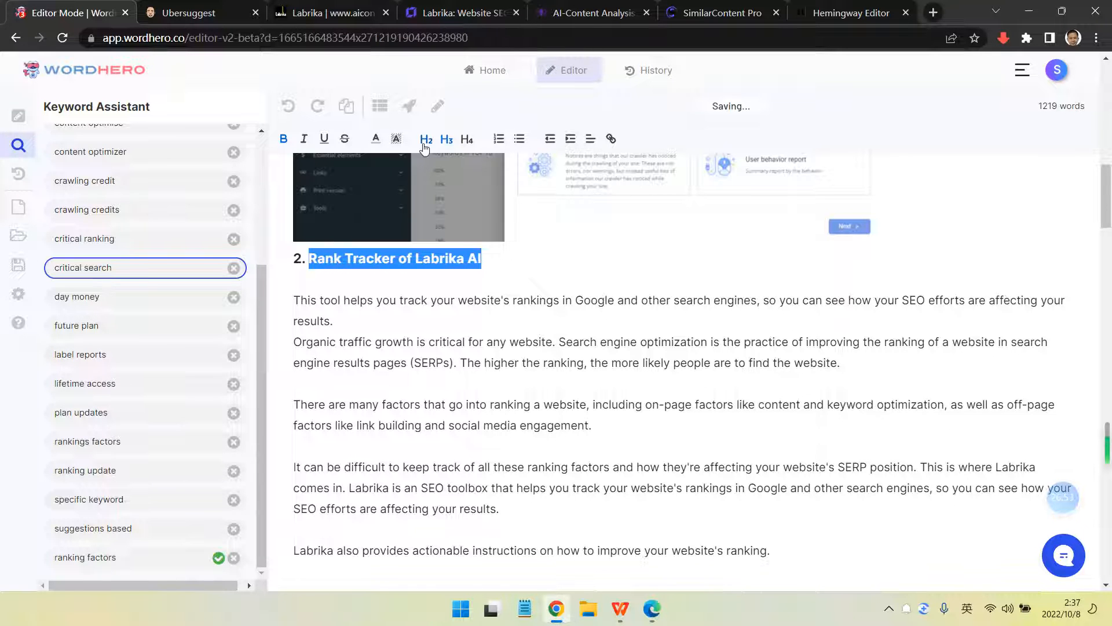
{"action": "left_click", "coordinate": [409, 106]}
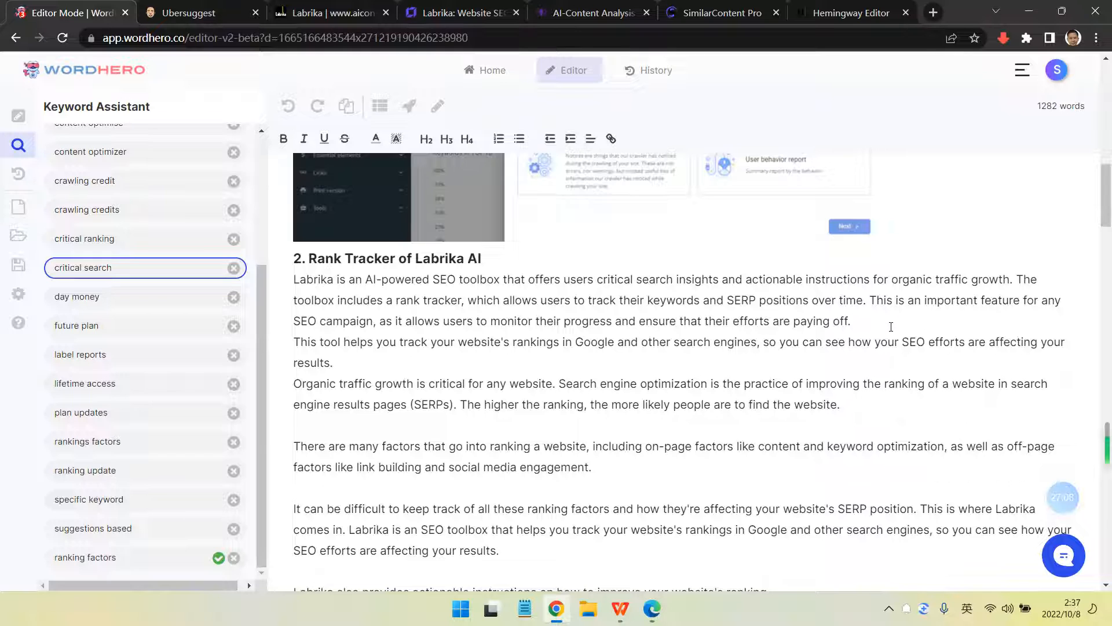
{"action": "key", "text": "Return"}
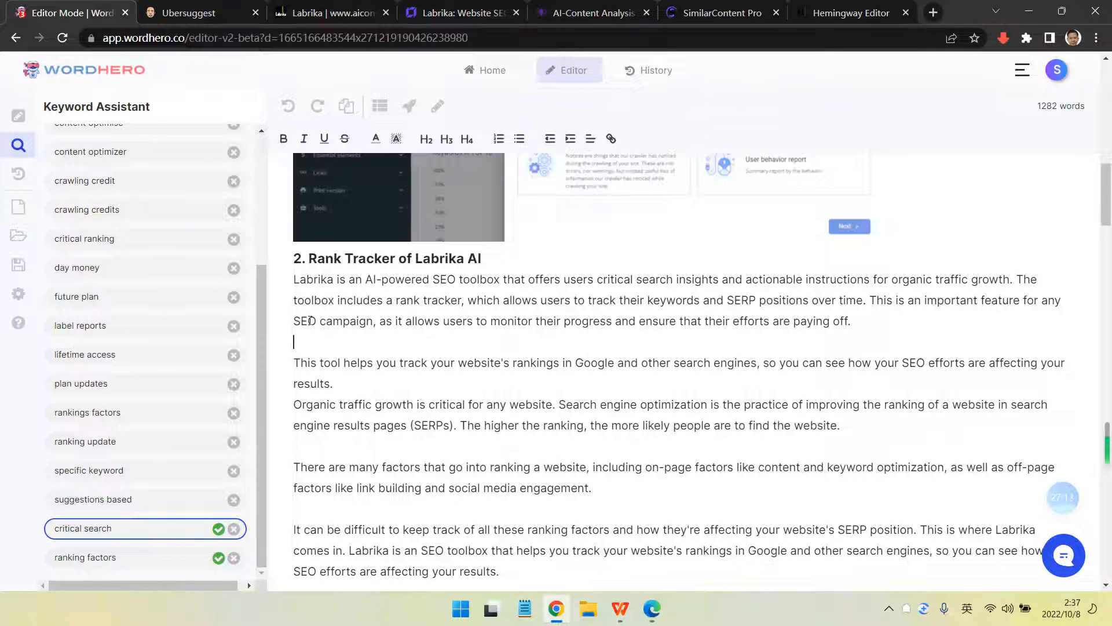
{"action": "key", "text": "Up"}
{"action": "key", "text": "Up"}
{"action": "key", "text": "Up"}
{"action": "key", "text": "Return"}
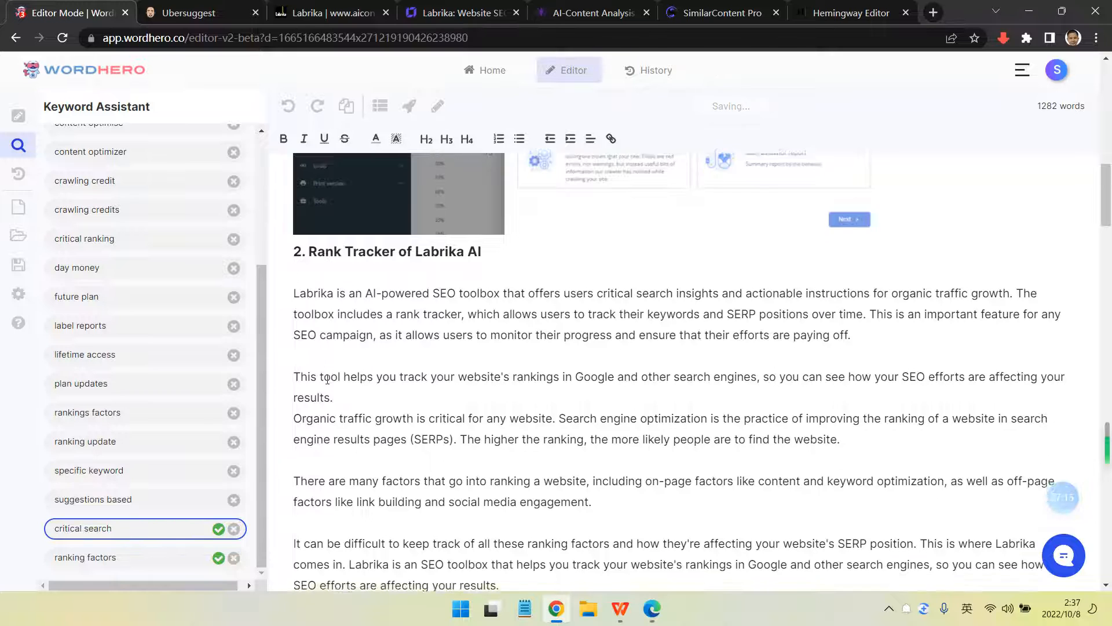
Delete the paragraph beginning "This tool helps you track your website's rankings" along with its leftover empty line
{"action": "left_click_drag", "start_coordinate": [336, 404], "coordinate": [287, 382]}
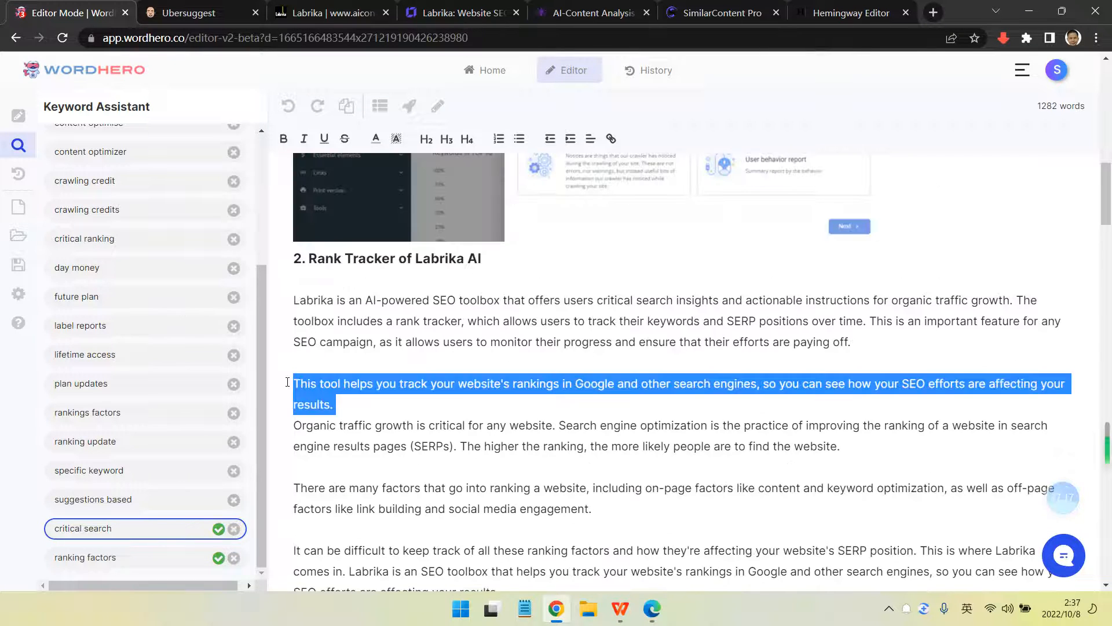
{"action": "key", "text": "BackSpace"}
{"action": "key", "text": "BackSpace"}
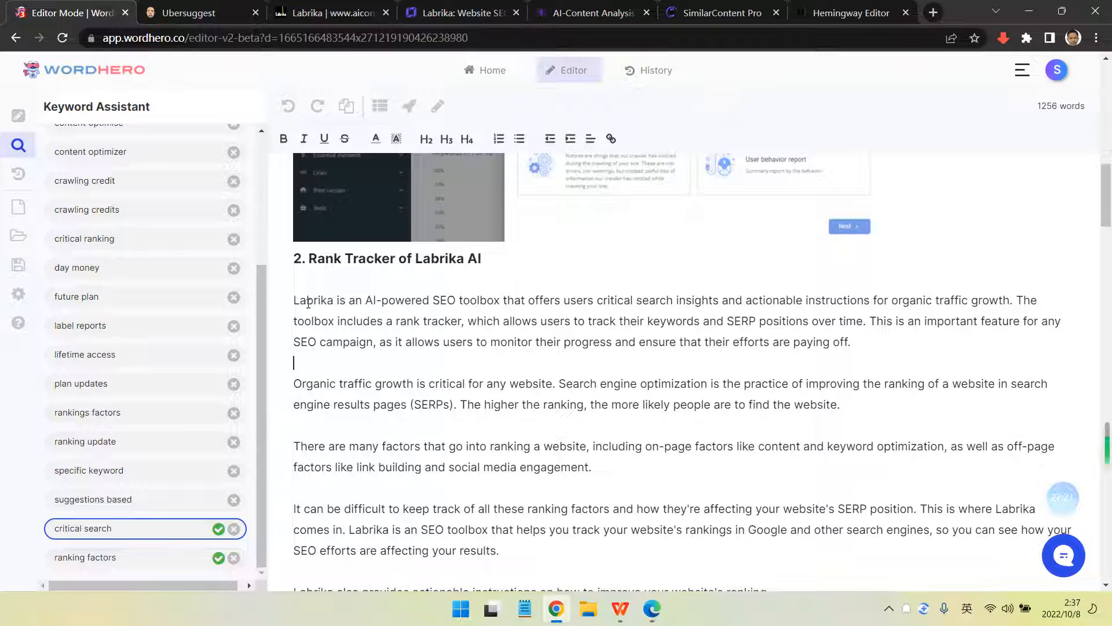
Apply a light purple background to the Rank Tracker paragraphs, from "Labrika is an AI-powered SEO toolbox" to "improve your website's ranking."
{"action": "left_click_drag", "start_coordinate": [294, 299], "coordinate": [613, 548]}
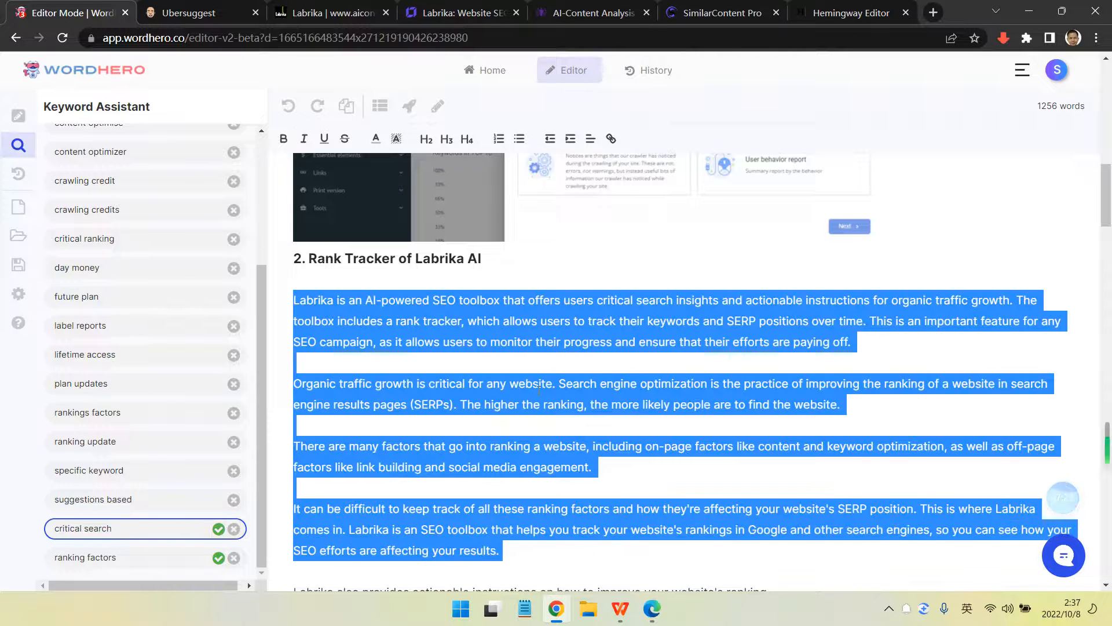
{"action": "left_click", "coordinate": [446, 323]}
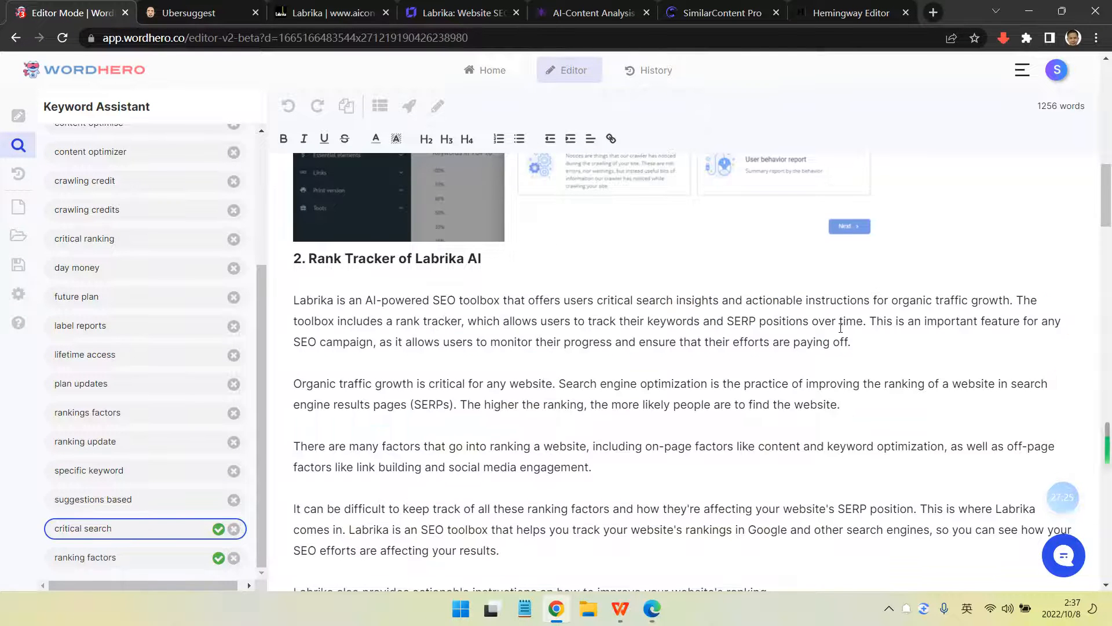
{"action": "left_click_drag", "start_coordinate": [873, 348], "coordinate": [464, 322]}
{"action": "left_click", "coordinate": [446, 322]}
{"action": "scroll", "coordinate": [441, 323], "scroll_direction": "down", "scroll_amount": 1}
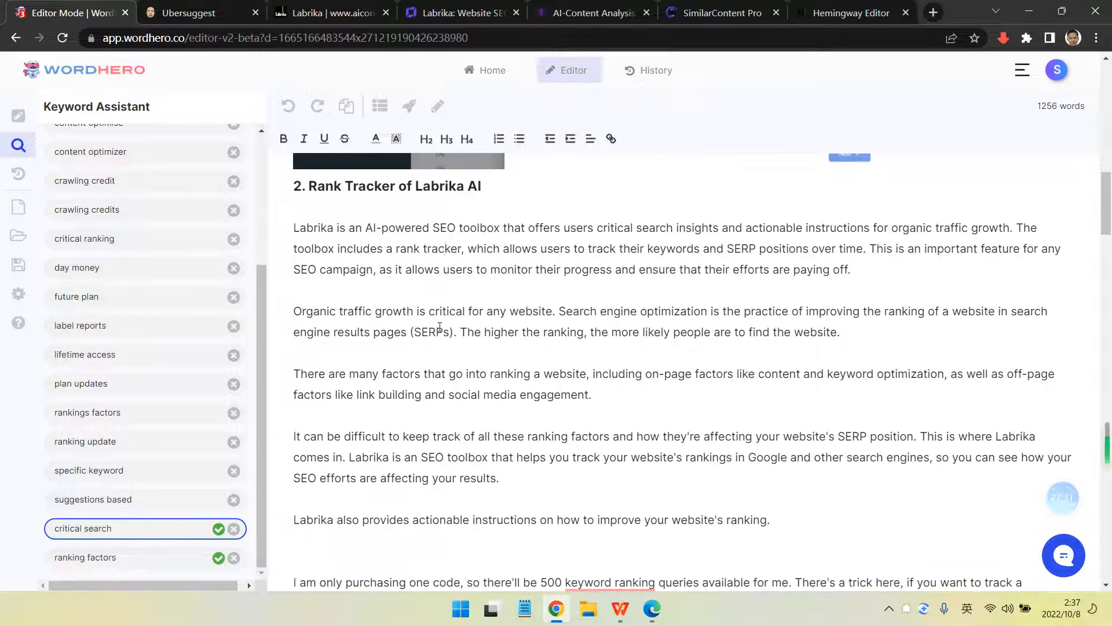
{"action": "scroll", "coordinate": [440, 327], "scroll_direction": "down", "scroll_amount": 1}
{"action": "scroll", "coordinate": [305, 292], "scroll_direction": "up", "scroll_amount": 1}
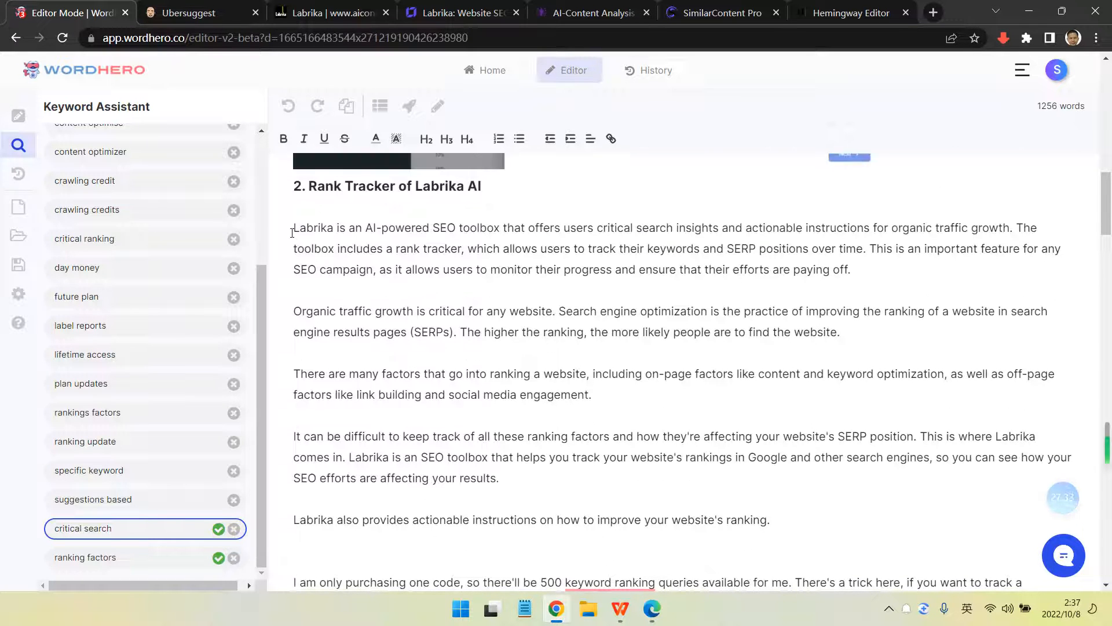
{"action": "left_click_drag", "start_coordinate": [292, 232], "coordinate": [825, 527]}
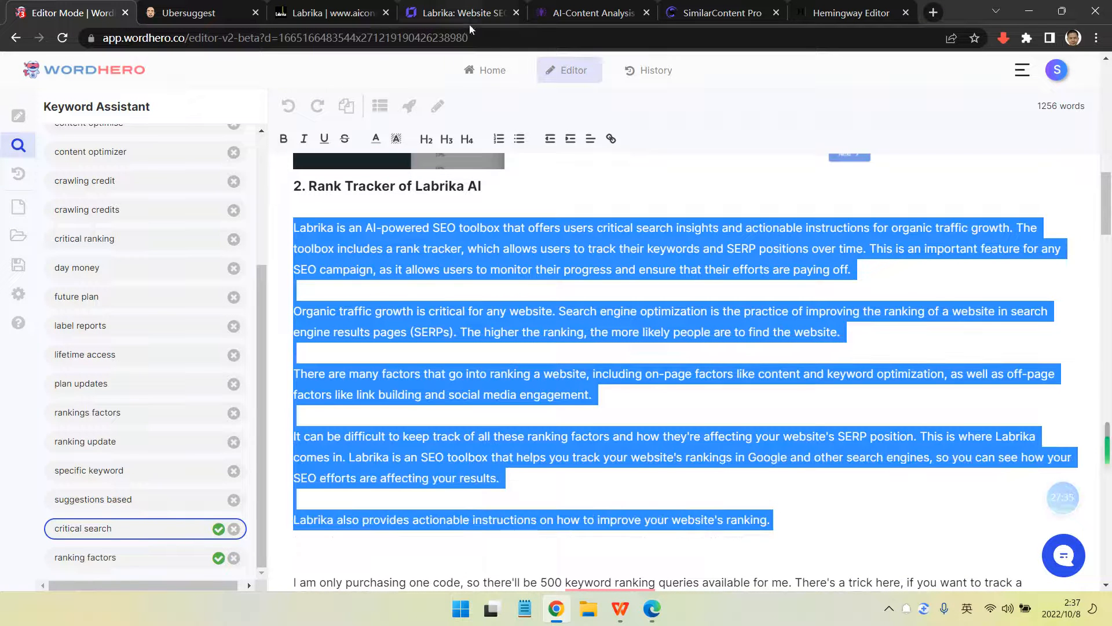
{"action": "left_click", "coordinate": [397, 139]}
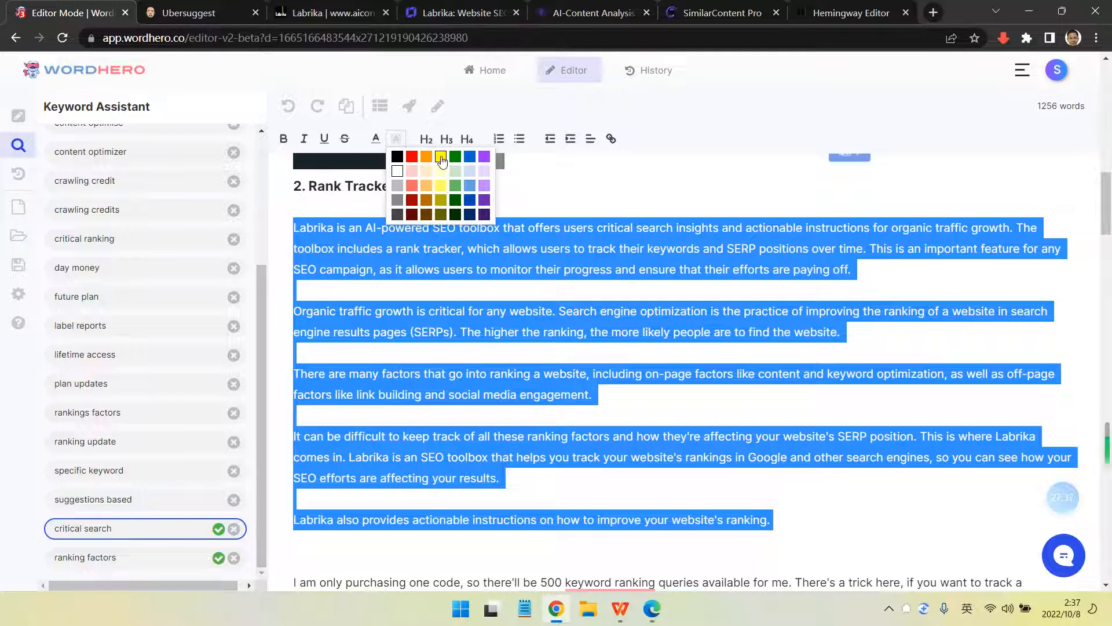
{"action": "left_click", "coordinate": [483, 187]}
Insert an extra blank line below the "2. Rank Tracker of Labrika AI" heading
{"action": "scroll", "coordinate": [533, 266], "scroll_direction": "up", "scroll_amount": 1}
{"action": "left_click", "coordinate": [533, 265]}
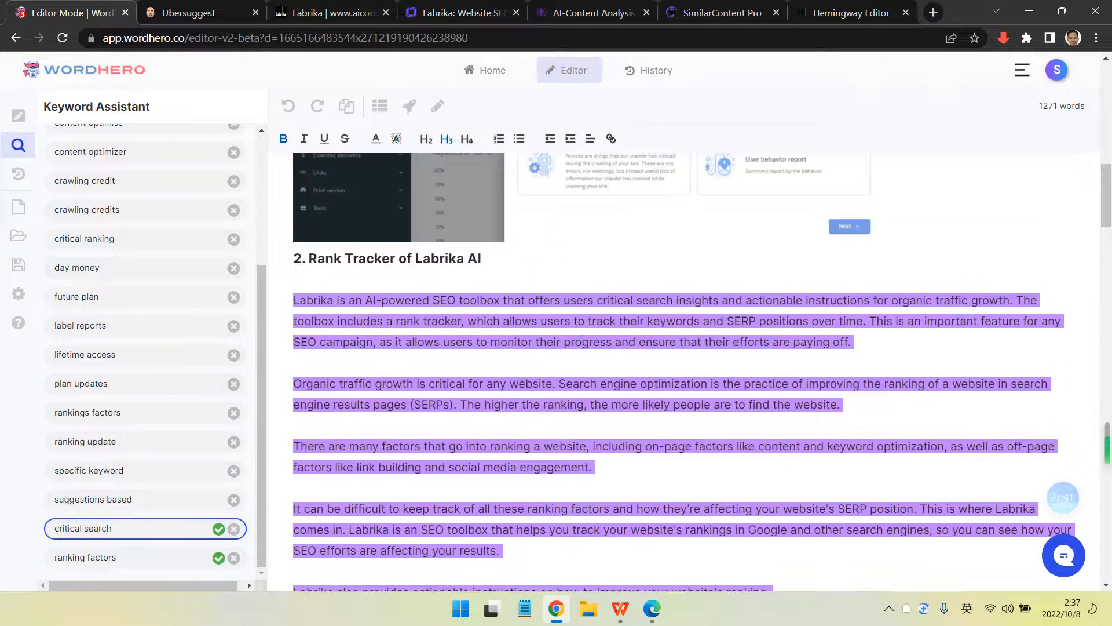
{"action": "key", "text": "Return"}
{"action": "scroll", "coordinate": [522, 261], "scroll_direction": "down", "scroll_amount": 1}
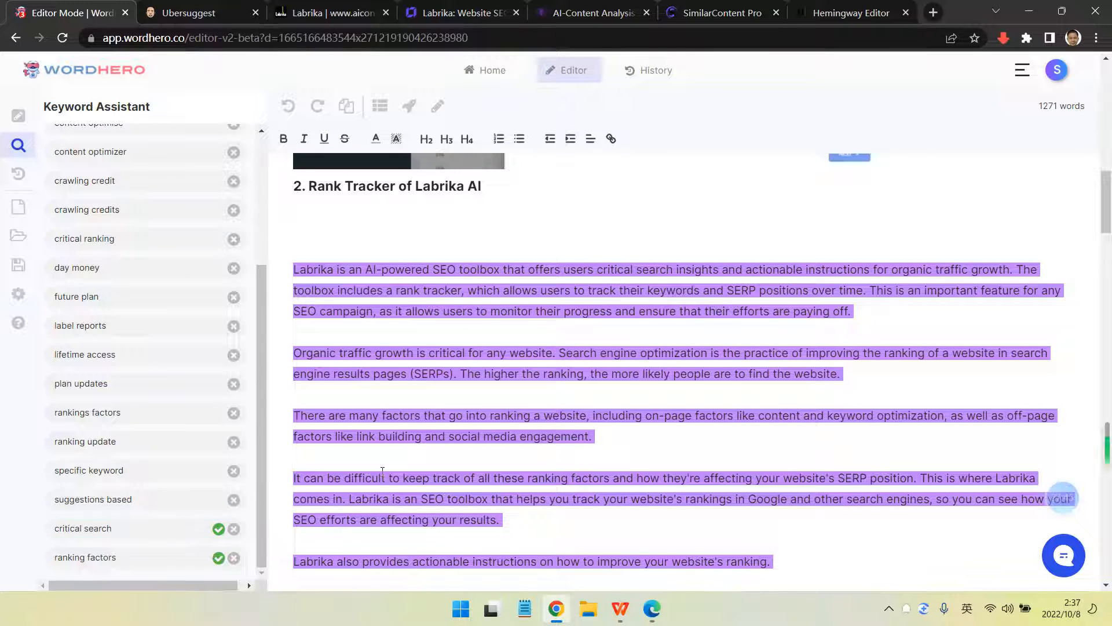
Generate AI paragraphs with the keyword "critical ranking" from the sentence beginning "This is an important feature for any SEO campaign" in the first highlighted paragraph
{"action": "left_click", "coordinate": [237, 556]}
{"action": "scroll", "coordinate": [381, 430], "scroll_direction": "down", "scroll_amount": 15}
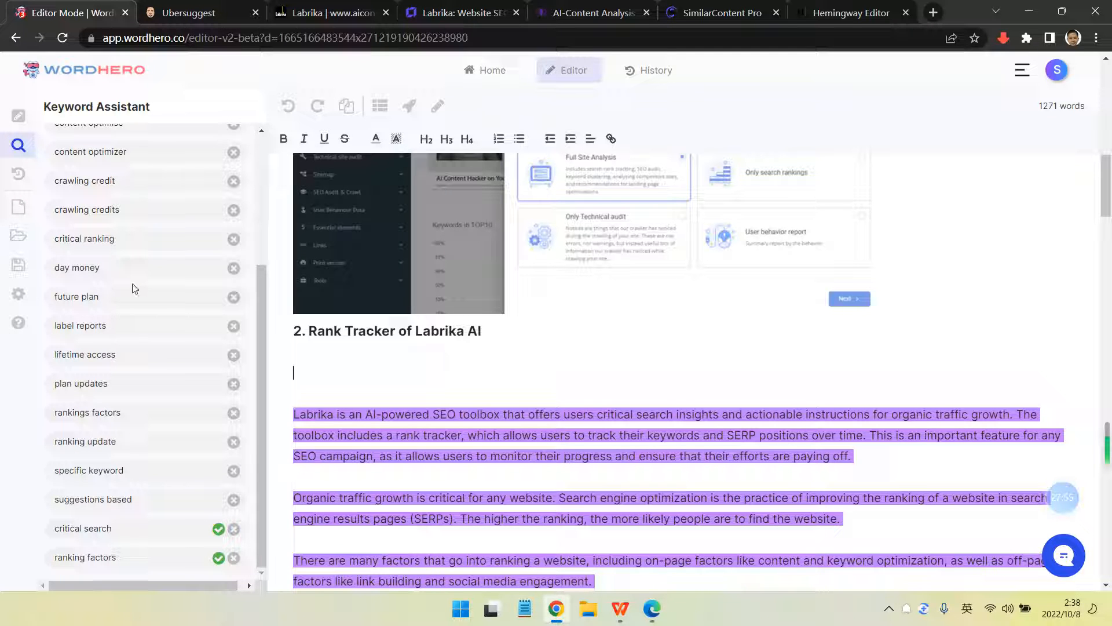
{"action": "left_click", "coordinate": [96, 243]}
{"action": "scroll", "coordinate": [373, 388], "scroll_direction": "down", "scroll_amount": 3}
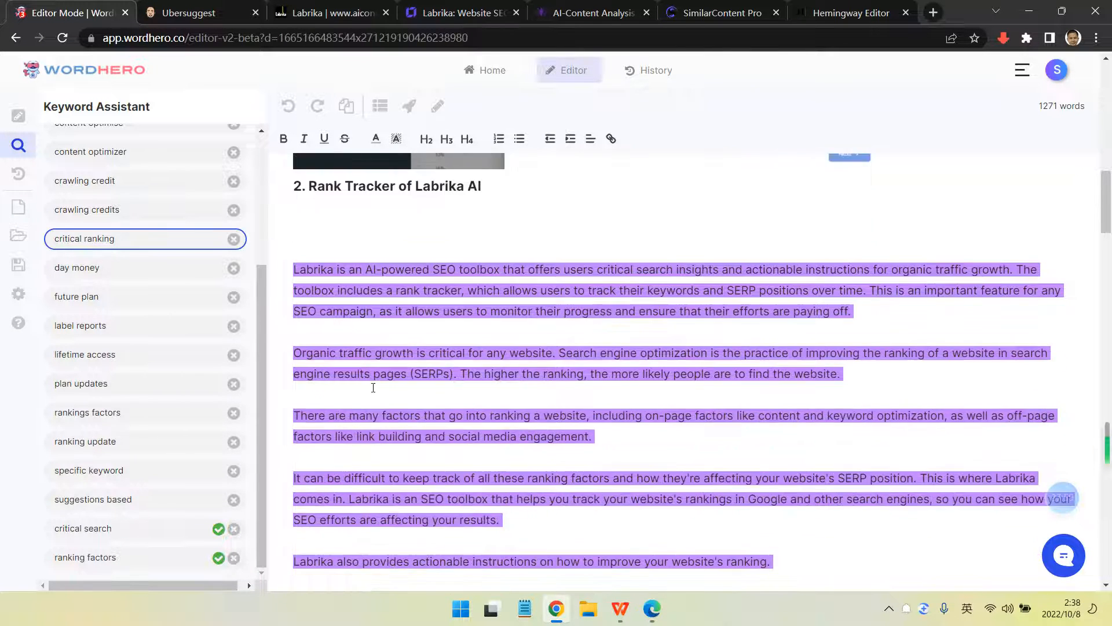
{"action": "left_click_drag", "start_coordinate": [863, 316], "coordinate": [840, 312]}
{"action": "left_click", "coordinate": [867, 313]}
{"action": "left_click_drag", "start_coordinate": [872, 290], "coordinate": [882, 311]}
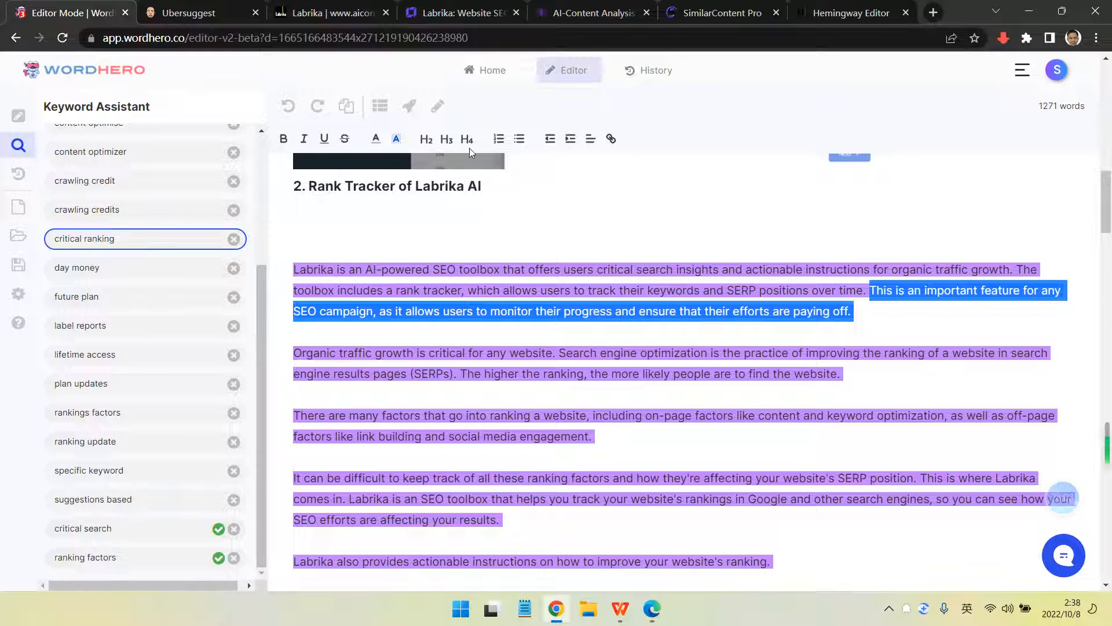
{"action": "left_click", "coordinate": [410, 108]}
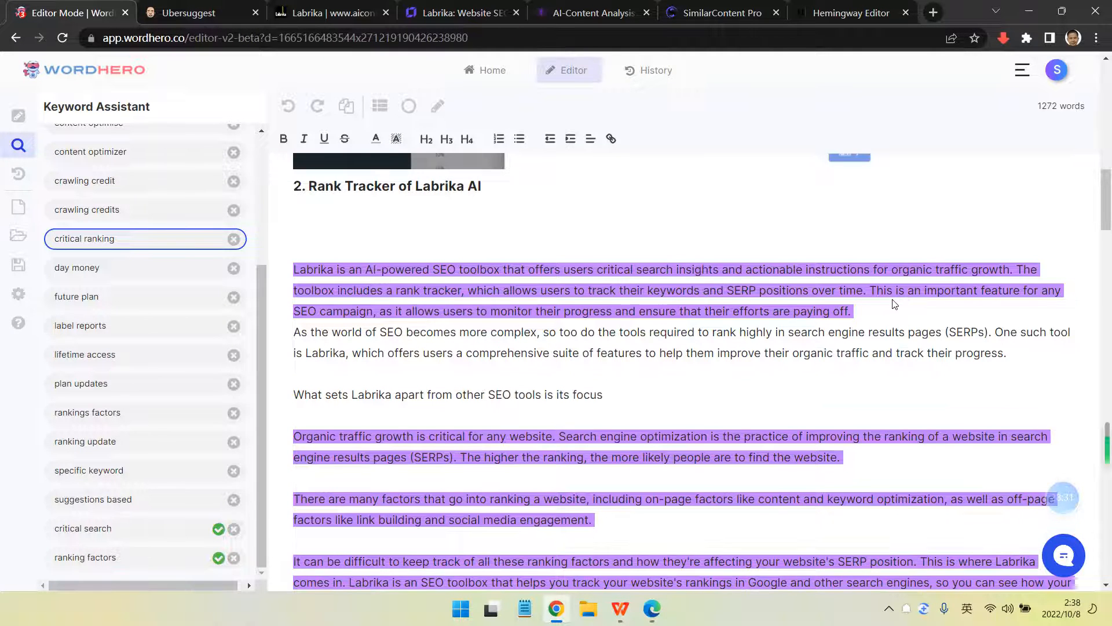
{"action": "scroll", "coordinate": [895, 304], "scroll_direction": "down", "scroll_amount": 1}
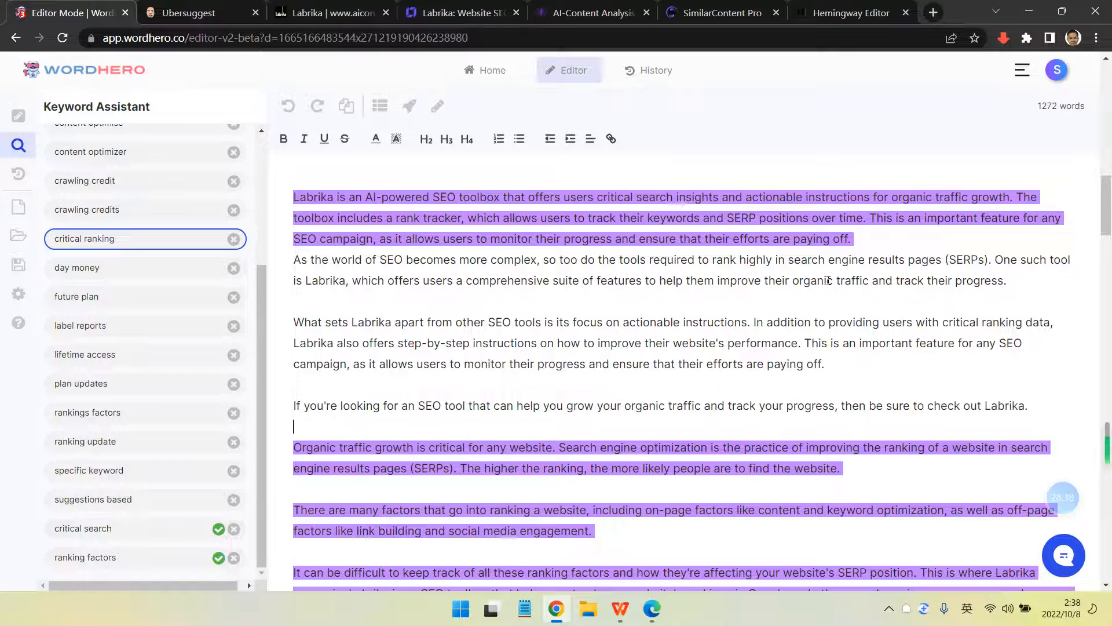
{"action": "scroll", "coordinate": [829, 280], "scroll_direction": "down", "scroll_amount": 1}
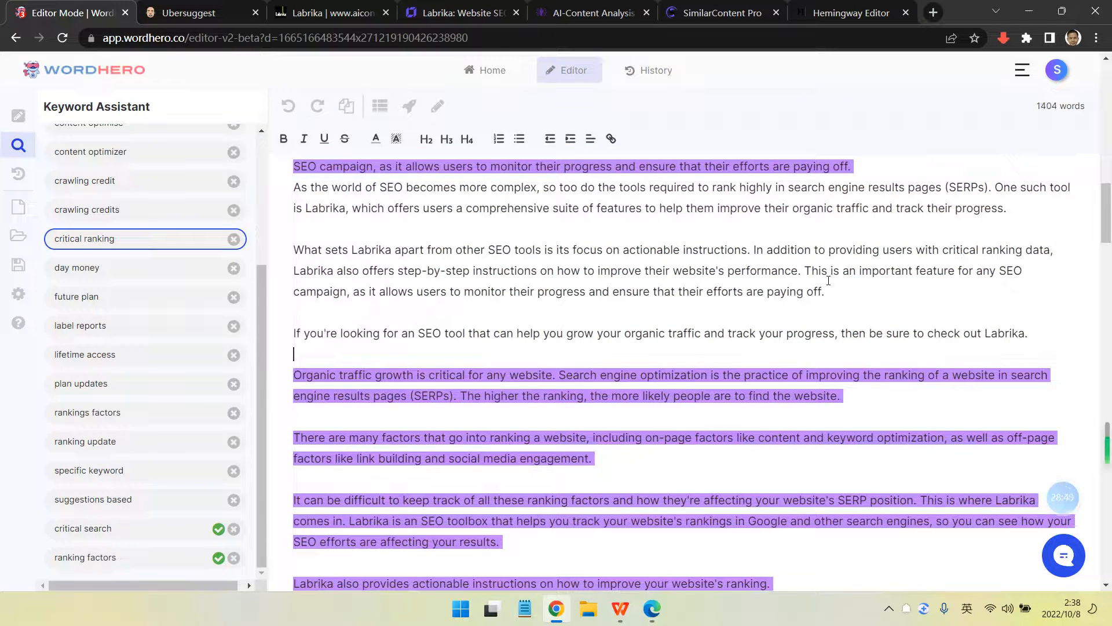
Replace the highlighted sentence beginning "This is an important feature for any SEO campaign" with a blank line before the generated text
{"action": "left_click", "coordinate": [167, 246]}
{"action": "scroll", "coordinate": [477, 301], "scroll_direction": "up", "scroll_amount": 1}
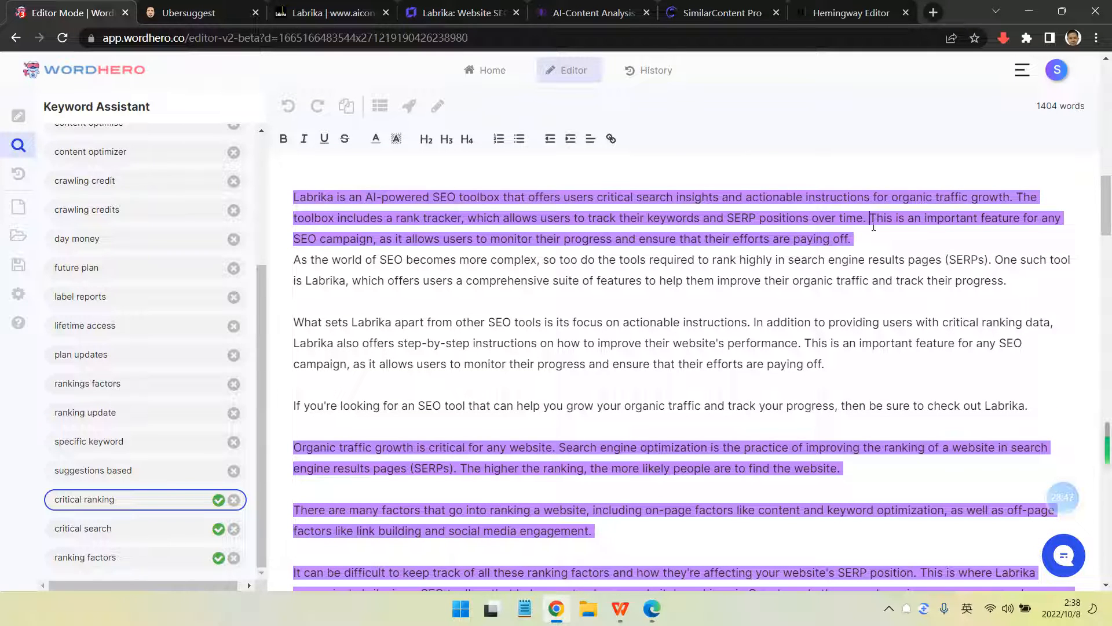
{"action": "left_click_drag", "start_coordinate": [874, 226], "coordinate": [877, 233]}
{"action": "key", "text": "BackSpace"}
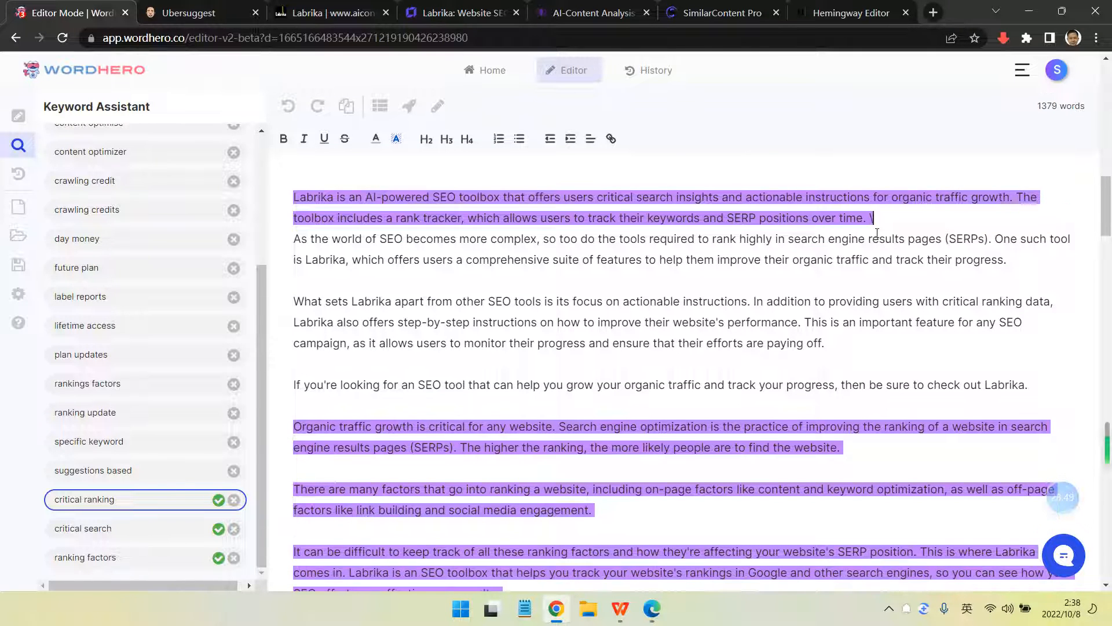
{"action": "key", "text": "Return"}
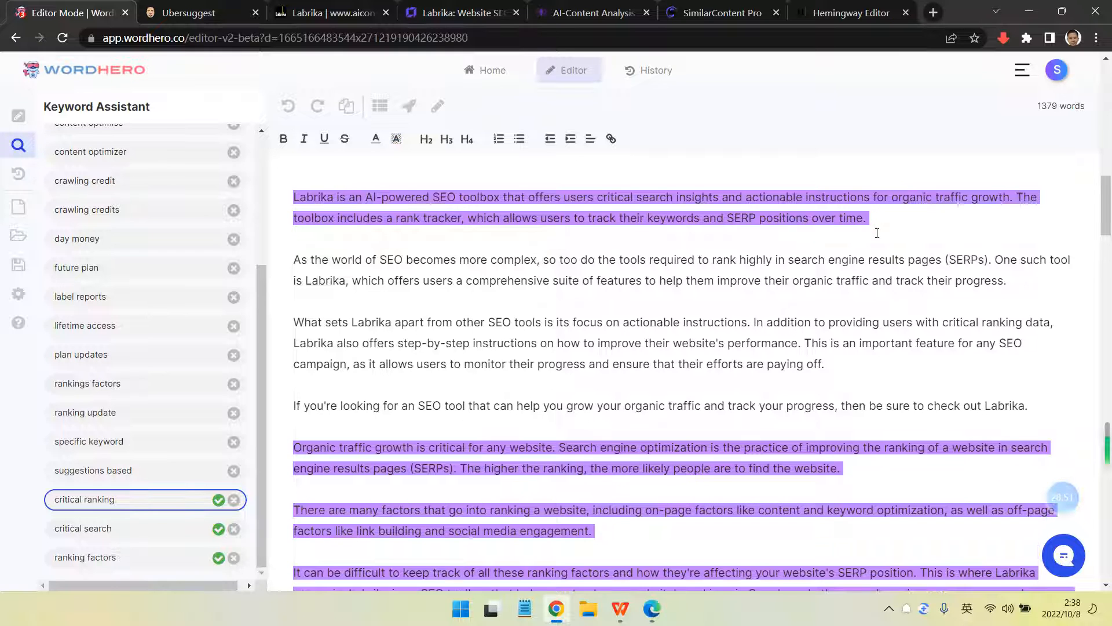
Set a pale purple text colour on the three generated paragraphs from "As the world of SEO" to "check out Labrika."
{"action": "scroll", "coordinate": [483, 454], "scroll_direction": "down", "scroll_amount": 1}
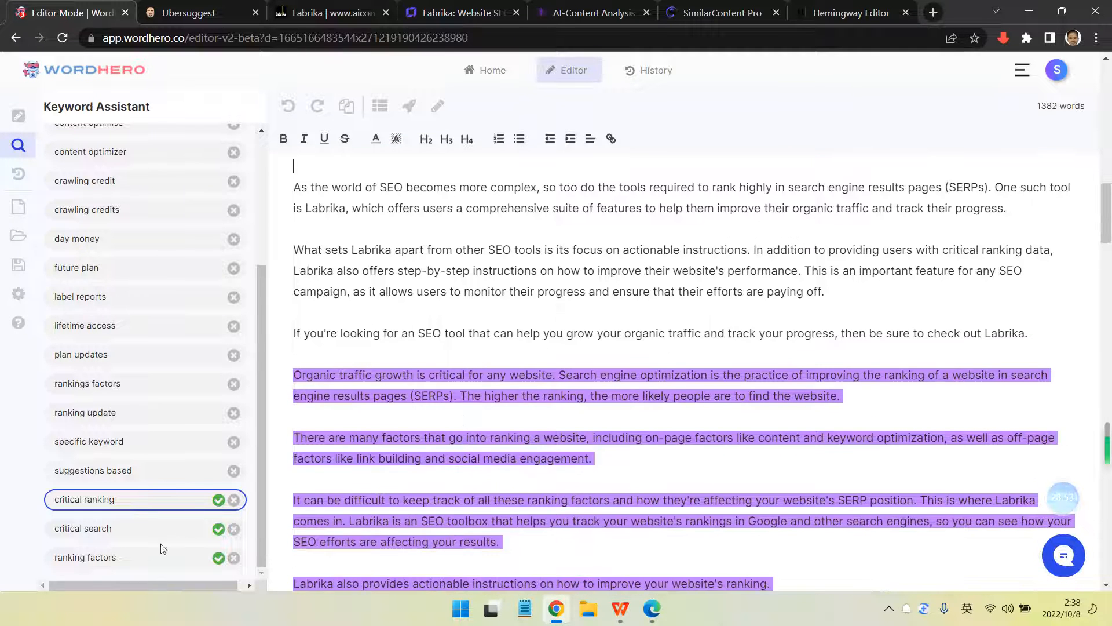
{"action": "scroll", "coordinate": [172, 533], "scroll_direction": "down", "scroll_amount": 1}
{"action": "scroll", "coordinate": [220, 515], "scroll_direction": "up", "scroll_amount": 2}
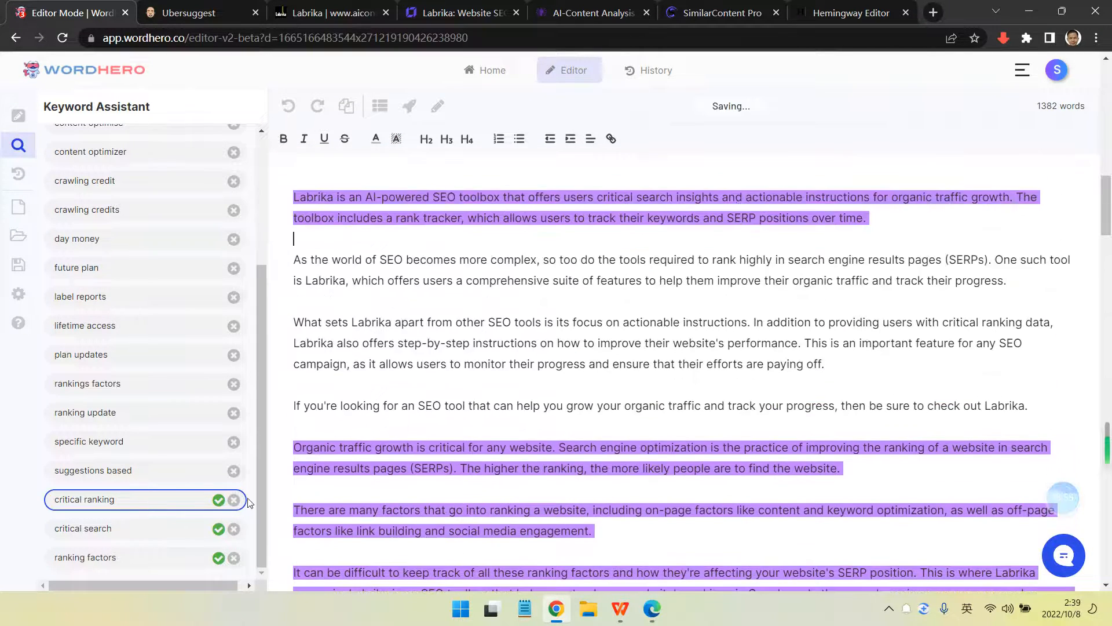
{"action": "scroll", "coordinate": [429, 407], "scroll_direction": "up", "scroll_amount": 2}
{"action": "scroll", "coordinate": [429, 407], "scroll_direction": "down", "scroll_amount": 1}
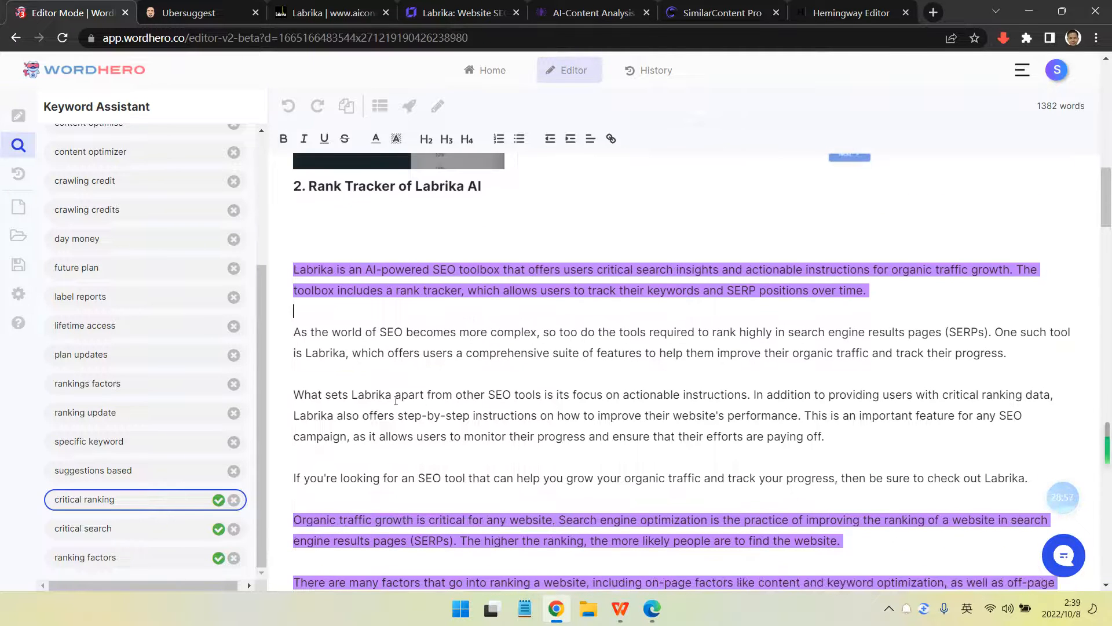
{"action": "left_click", "coordinate": [822, 378]}
{"action": "left_click_drag", "start_coordinate": [284, 332], "coordinate": [1017, 475]}
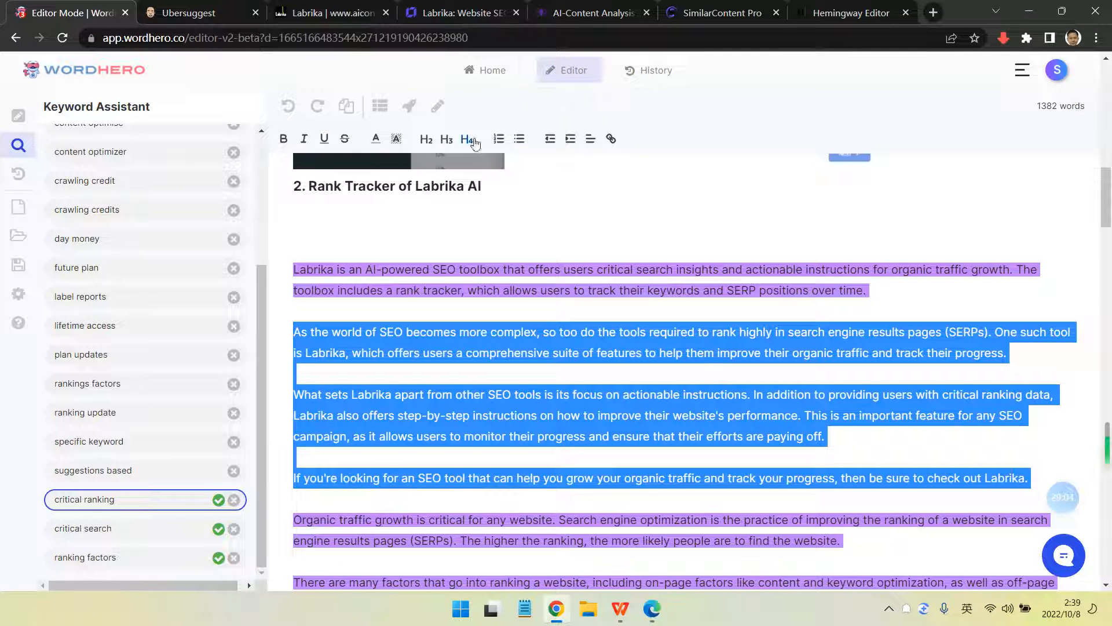
{"action": "left_click", "coordinate": [376, 139]}
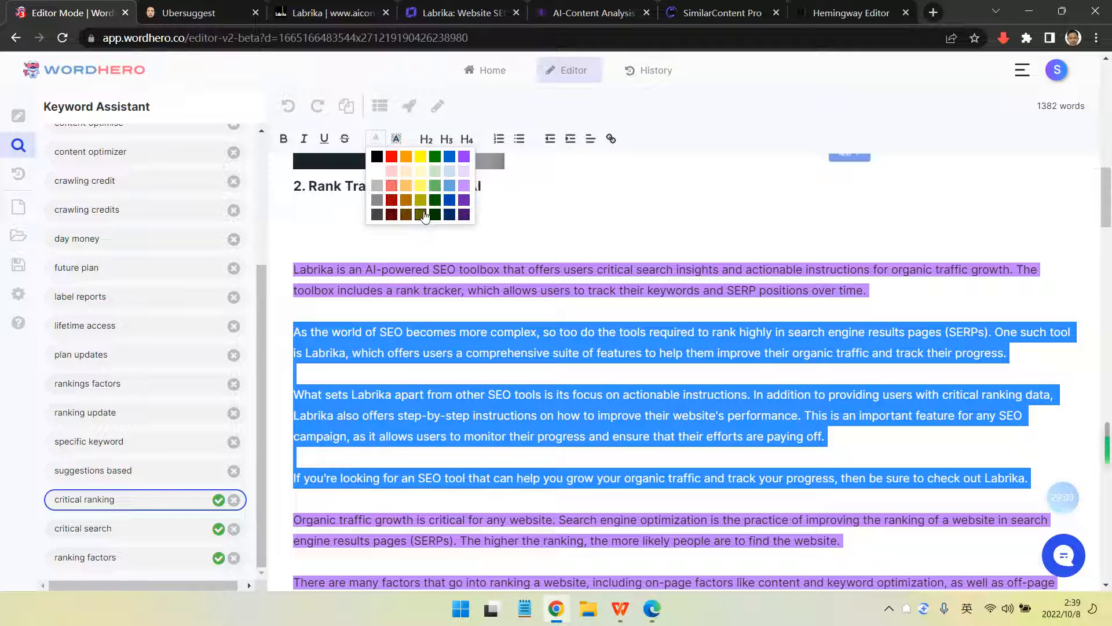
{"action": "left_click", "coordinate": [464, 185]}
{"action": "left_click", "coordinate": [486, 369]}
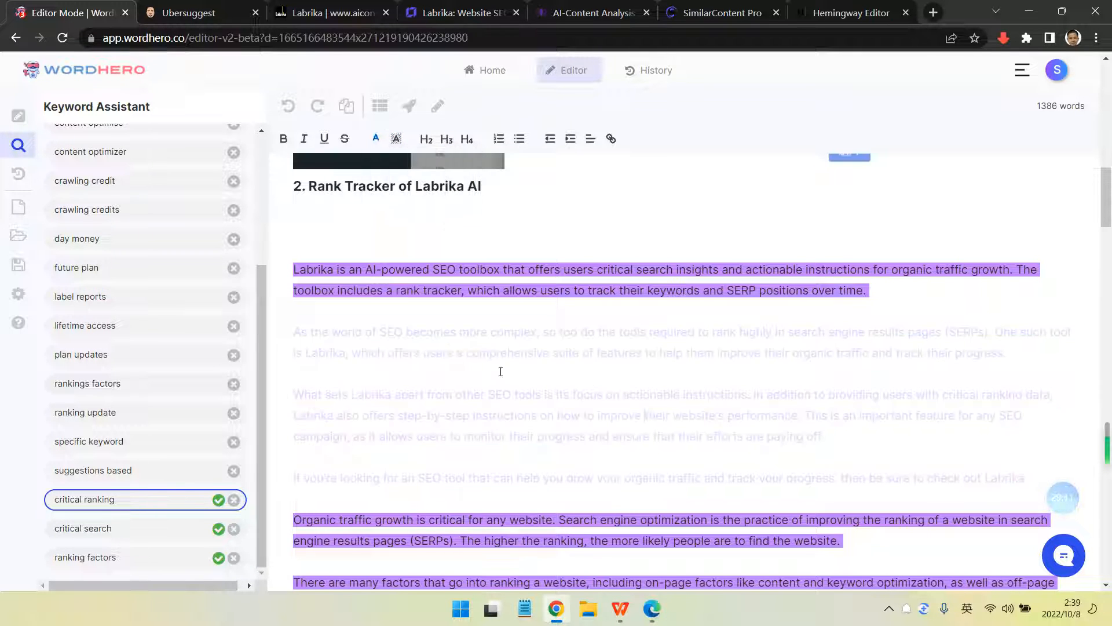
Apply a medium blue background to the three paragraphs from "As the world of SEO" to "check out Labrika."
{"action": "left_click_drag", "start_coordinate": [304, 334], "coordinate": [1025, 479]}
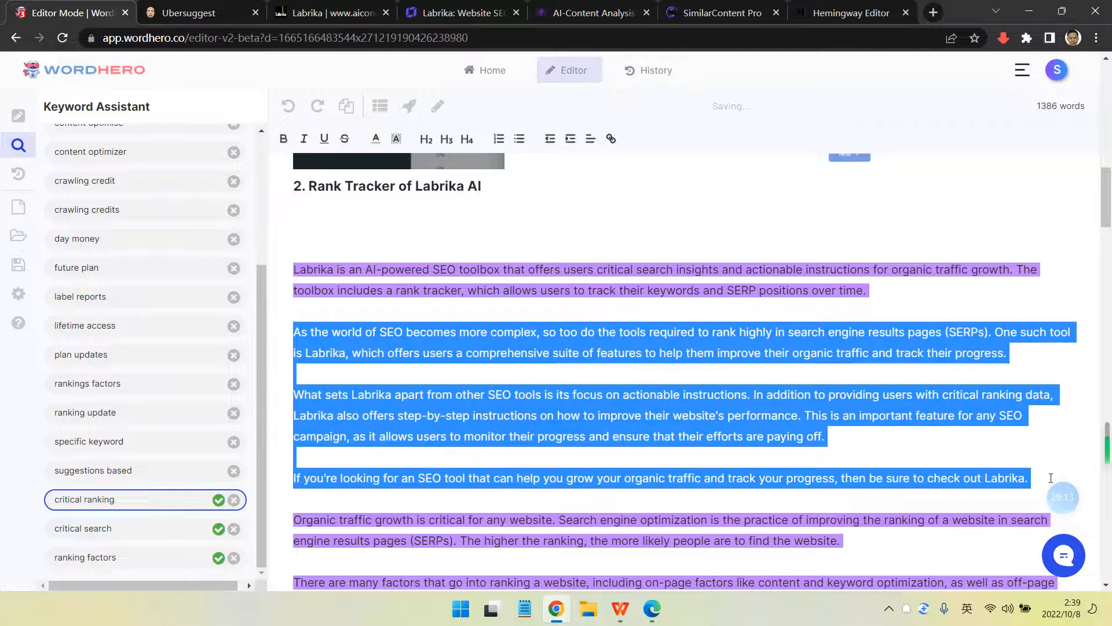
{"action": "left_click", "coordinate": [395, 142]}
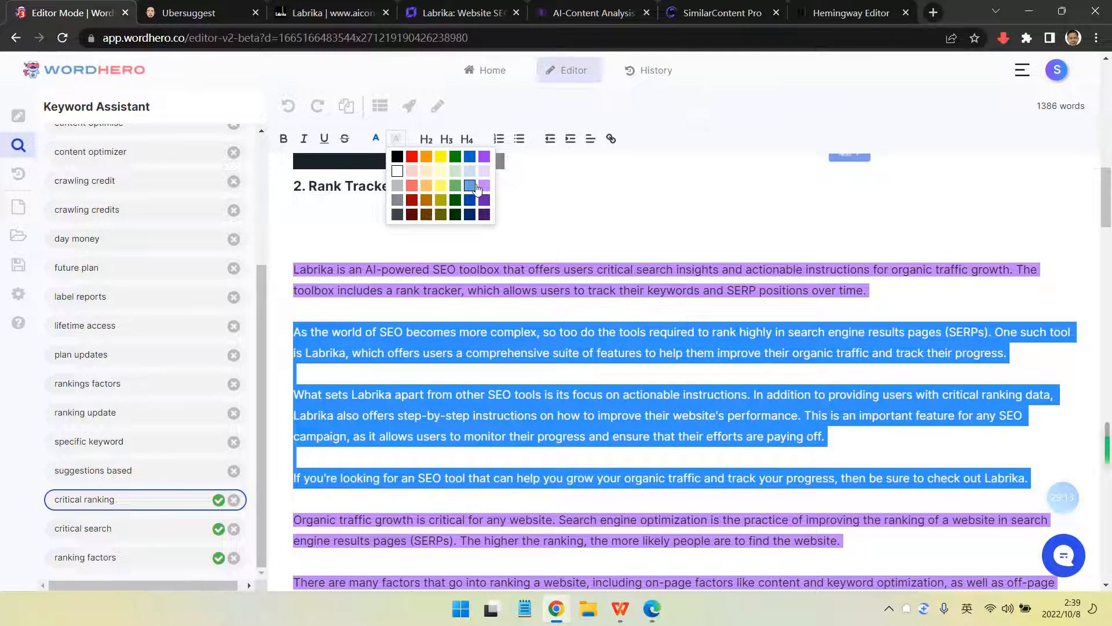
{"action": "left_click", "coordinate": [472, 186]}
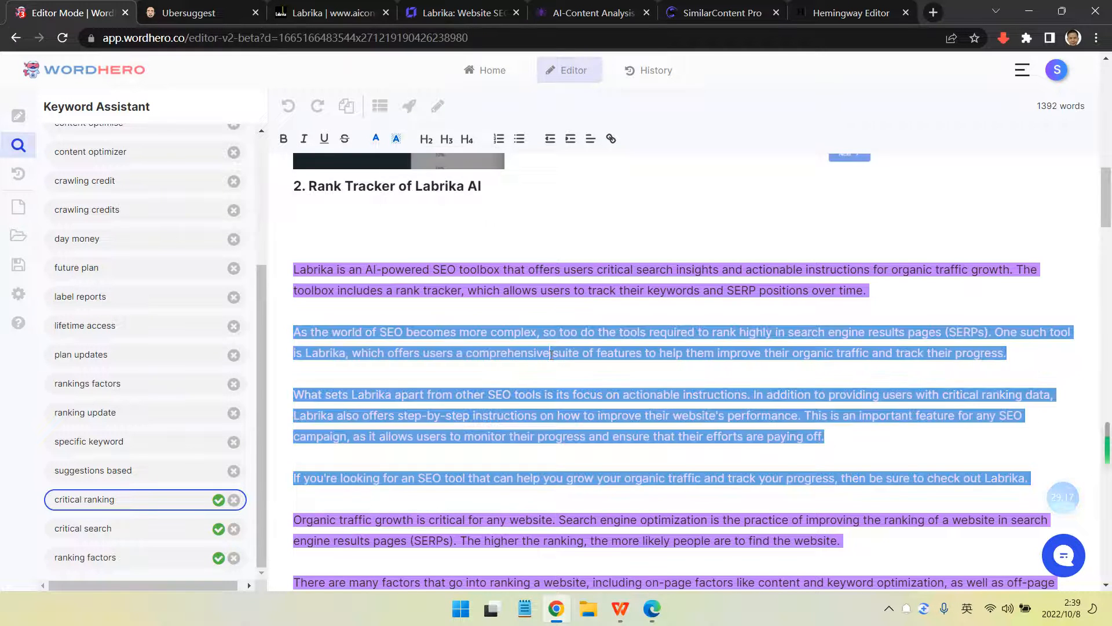
{"action": "scroll", "coordinate": [553, 359], "scroll_direction": "up", "scroll_amount": 1}
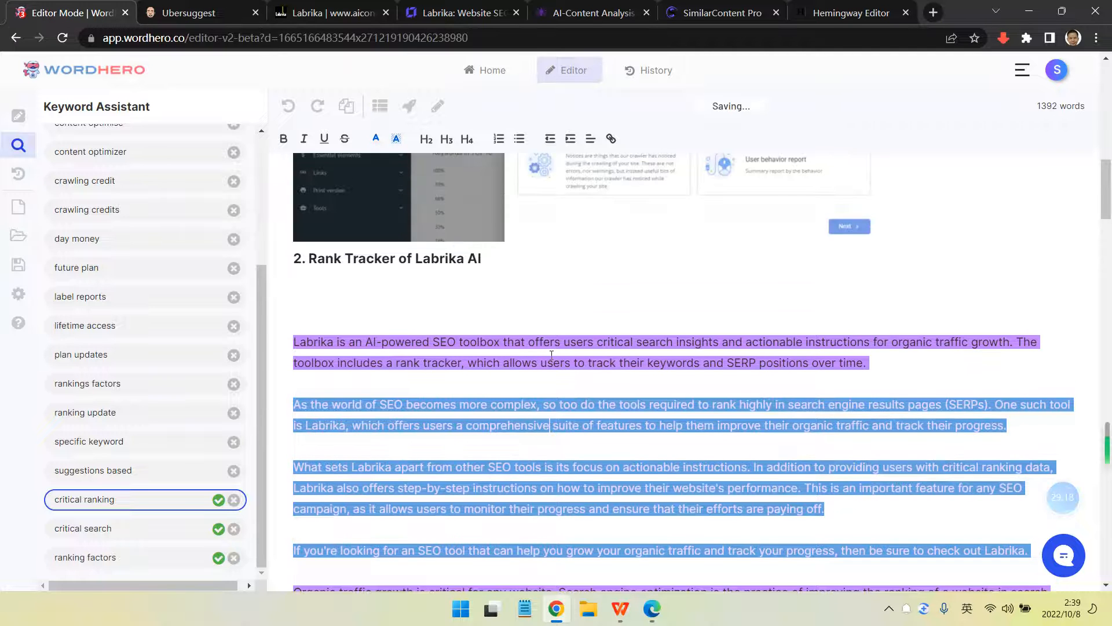
{"action": "scroll", "coordinate": [89, 409], "scroll_direction": "up", "scroll_amount": 3}
{"action": "scroll", "coordinate": [494, 409], "scroll_direction": "up", "scroll_amount": 2}
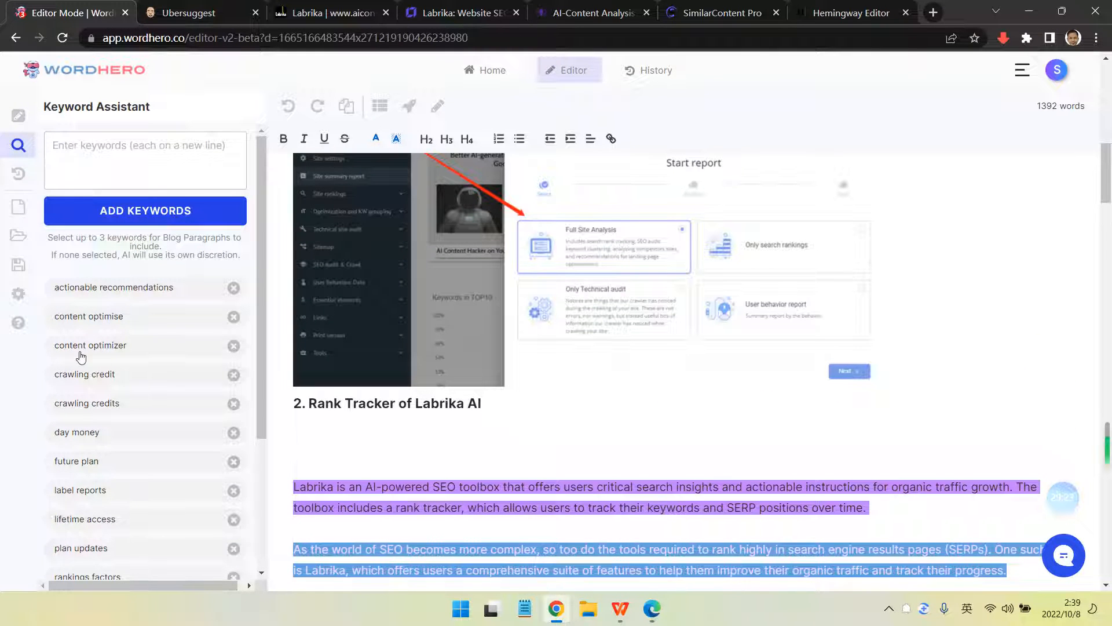
{"action": "left_click", "coordinate": [464, 13]}
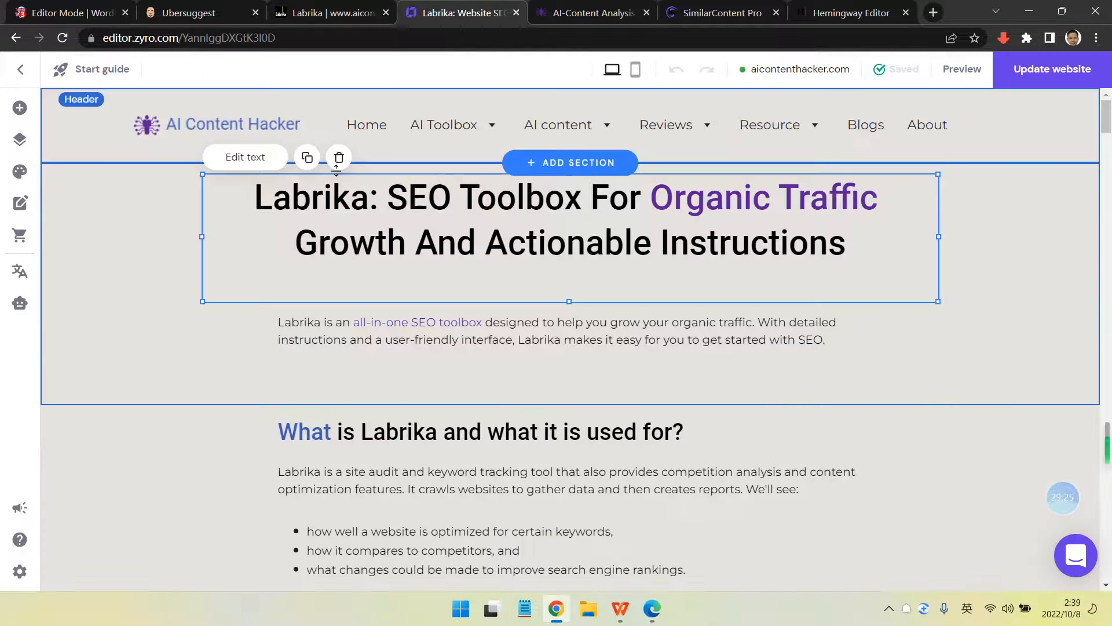
{"action": "left_click", "coordinate": [580, 13]}
{"action": "left_click", "coordinate": [689, 13]}
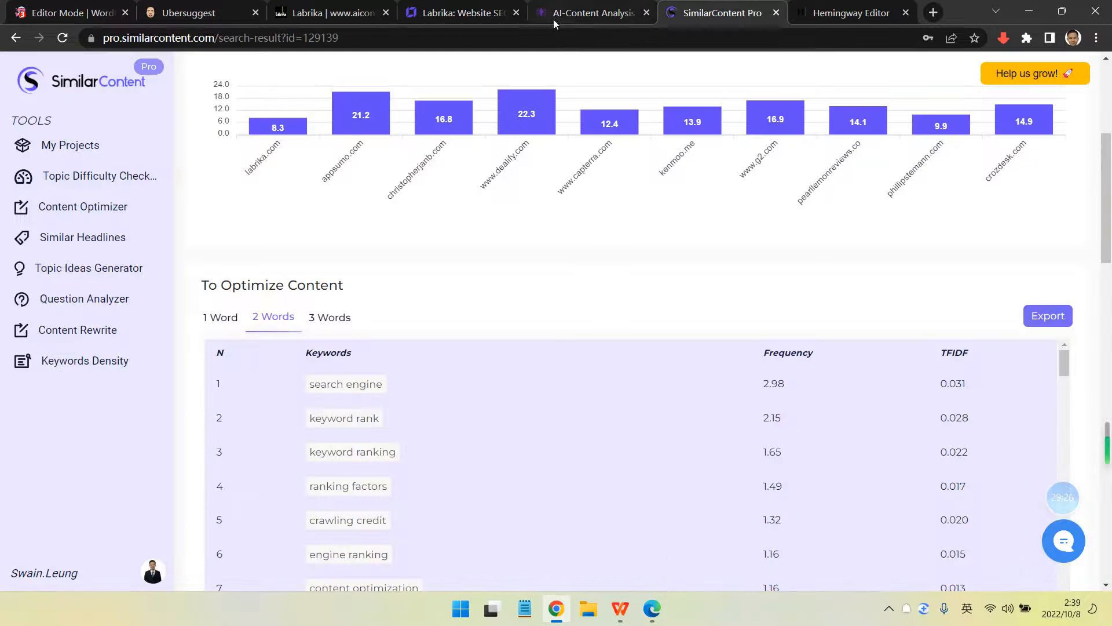
{"action": "left_click", "coordinate": [343, 7]}
{"action": "left_click", "coordinate": [188, 12]}
{"action": "left_click", "coordinate": [70, 13]}
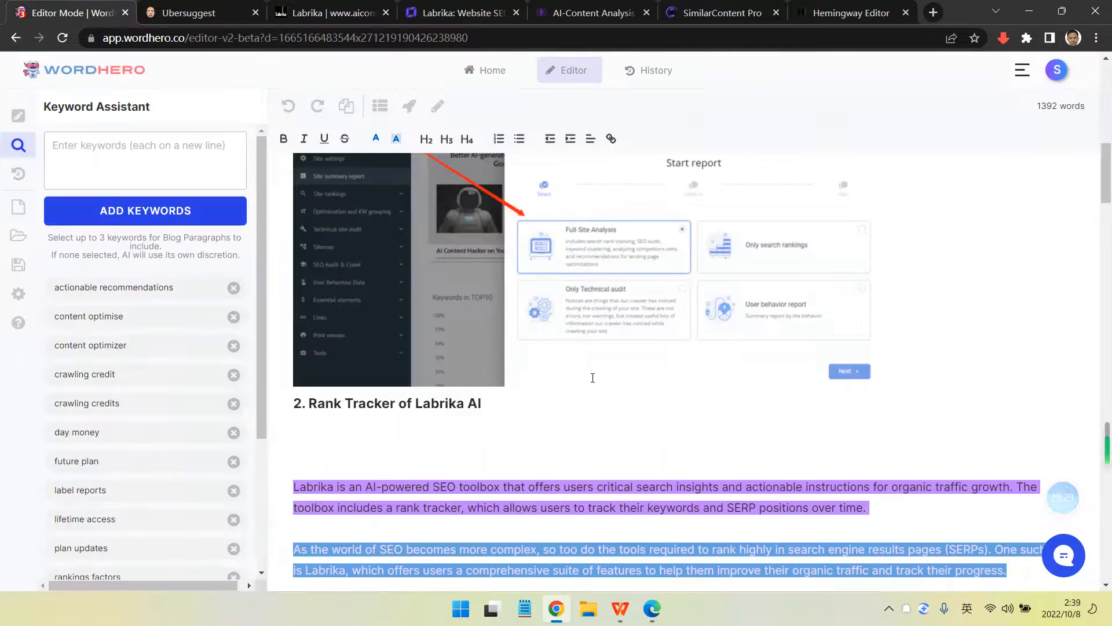
Review the article from its title to the colour-marked Rank Tracker section, along with the Keyword Assistant's keyword list
{"action": "scroll", "coordinate": [593, 377], "scroll_direction": "up", "scroll_amount": 9}
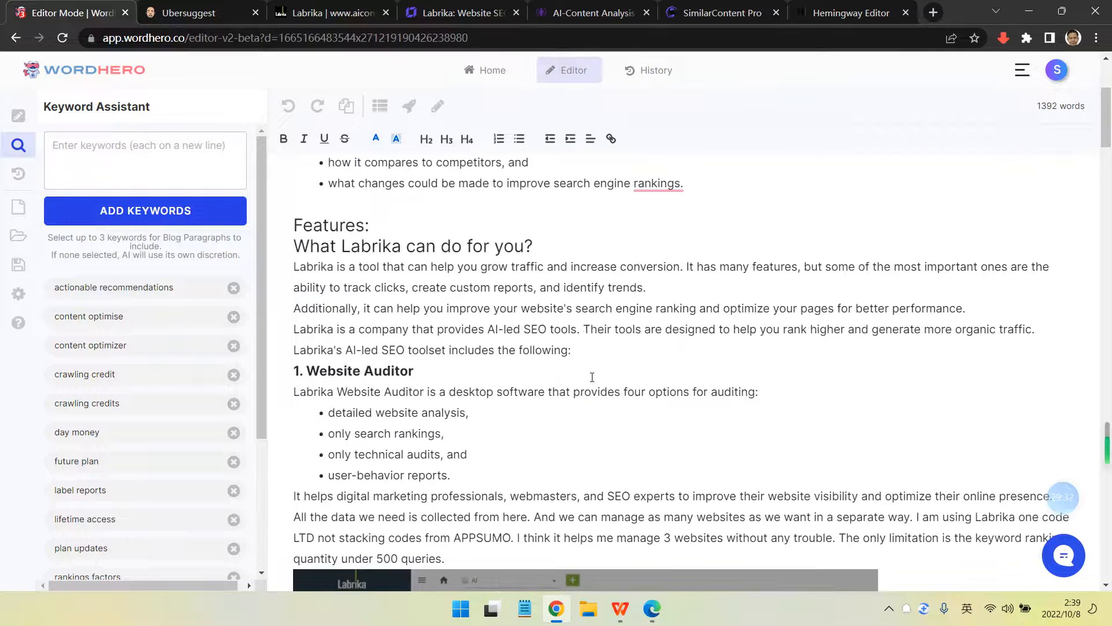
{"action": "scroll", "coordinate": [592, 377], "scroll_direction": "up", "scroll_amount": 4}
{"action": "scroll", "coordinate": [220, 427], "scroll_direction": "down", "scroll_amount": 4}
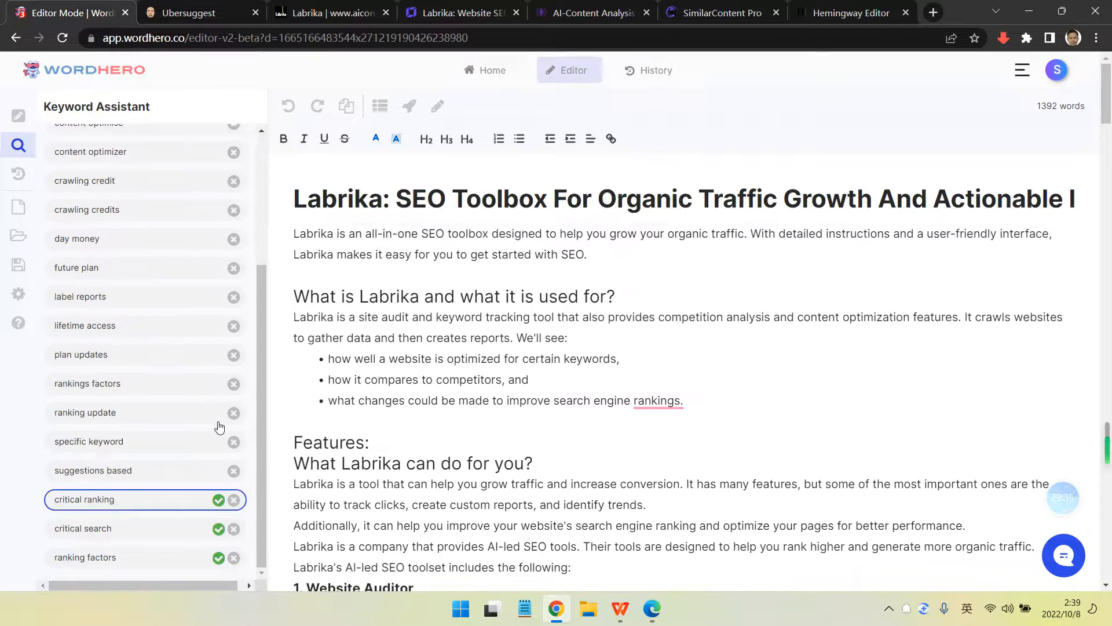
{"action": "scroll", "coordinate": [219, 424], "scroll_direction": "up", "scroll_amount": 3}
{"action": "scroll", "coordinate": [218, 424], "scroll_direction": "up", "scroll_amount": 1}
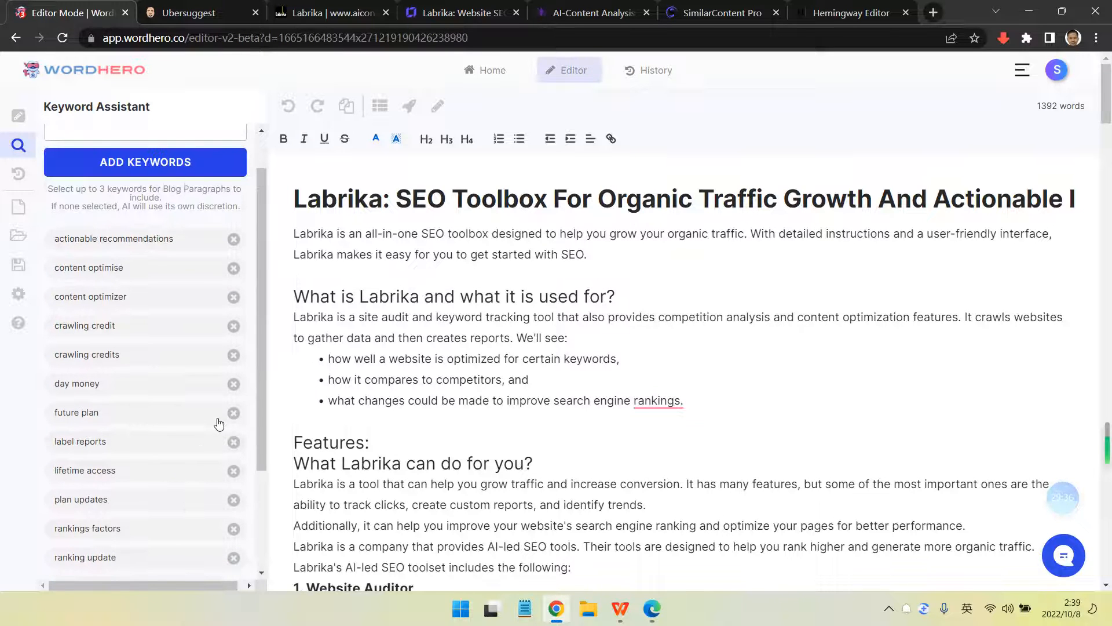
{"action": "scroll", "coordinate": [634, 387], "scroll_direction": "down", "scroll_amount": 1}
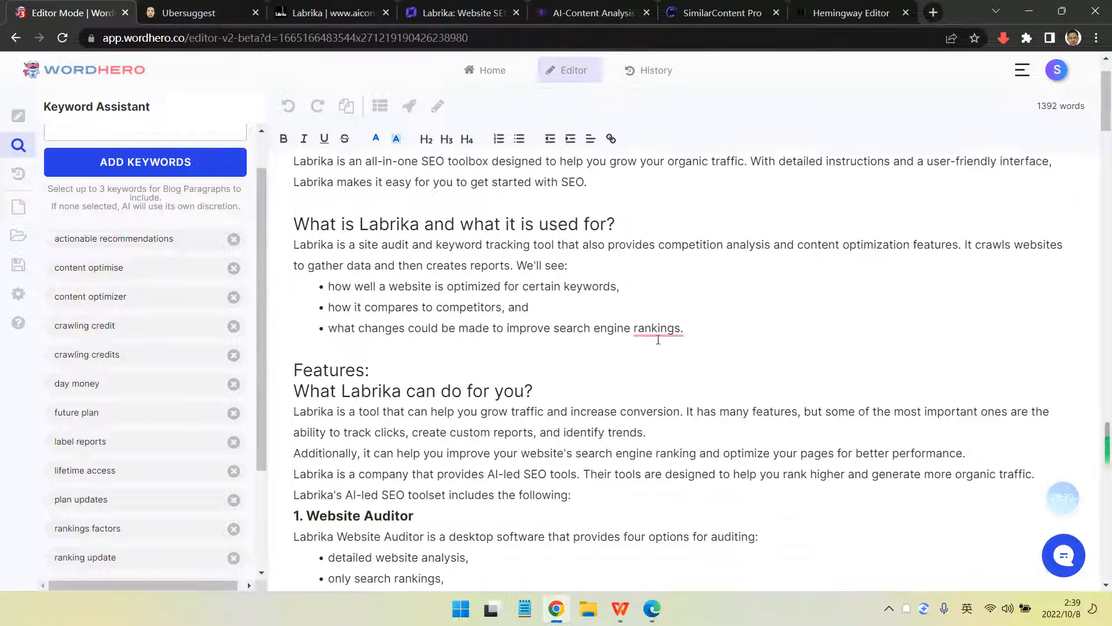
{"action": "scroll", "coordinate": [387, 181], "scroll_direction": "up", "scroll_amount": 1}
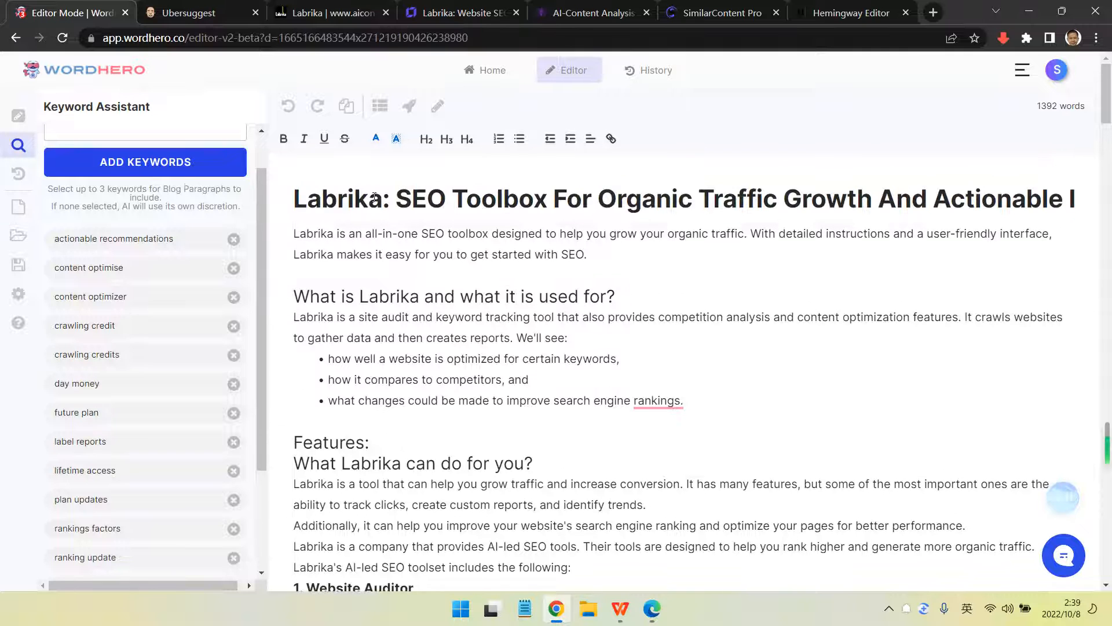
{"action": "left_click_drag", "start_coordinate": [375, 197], "coordinate": [298, 203]}
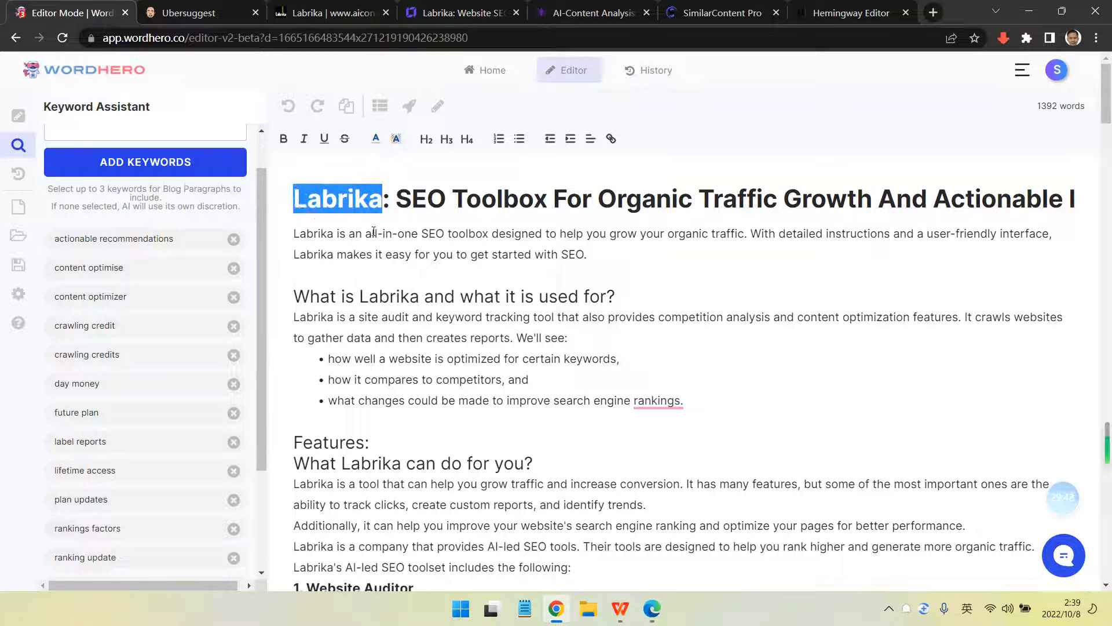
{"action": "scroll", "coordinate": [97, 250], "scroll_direction": "down", "scroll_amount": 8}
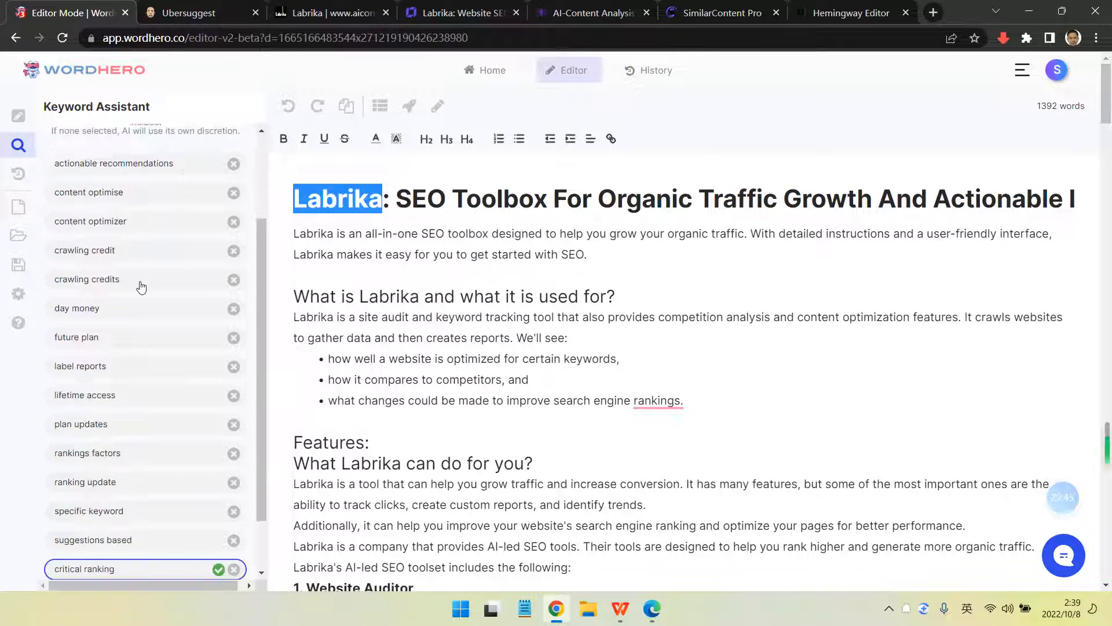
{"action": "scroll", "coordinate": [176, 387], "scroll_direction": "down", "scroll_amount": 4}
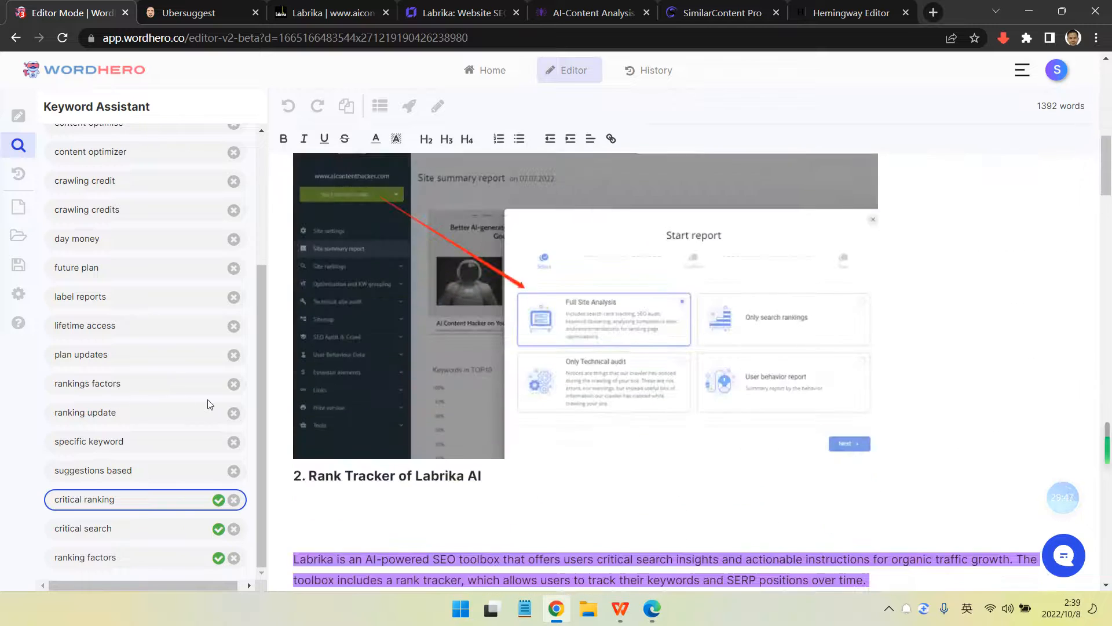
{"action": "scroll", "coordinate": [173, 312], "scroll_direction": "up", "scroll_amount": 5}
{"action": "scroll", "coordinate": [852, 358], "scroll_direction": "down", "scroll_amount": 3}
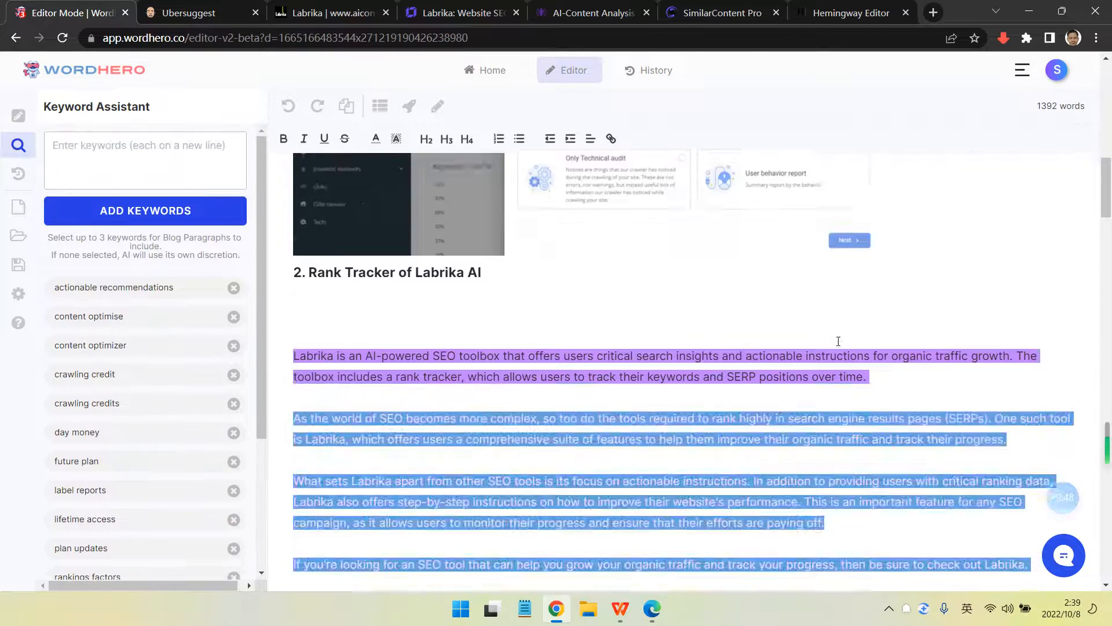
{"action": "scroll", "coordinate": [837, 342], "scroll_direction": "up", "scroll_amount": 15}
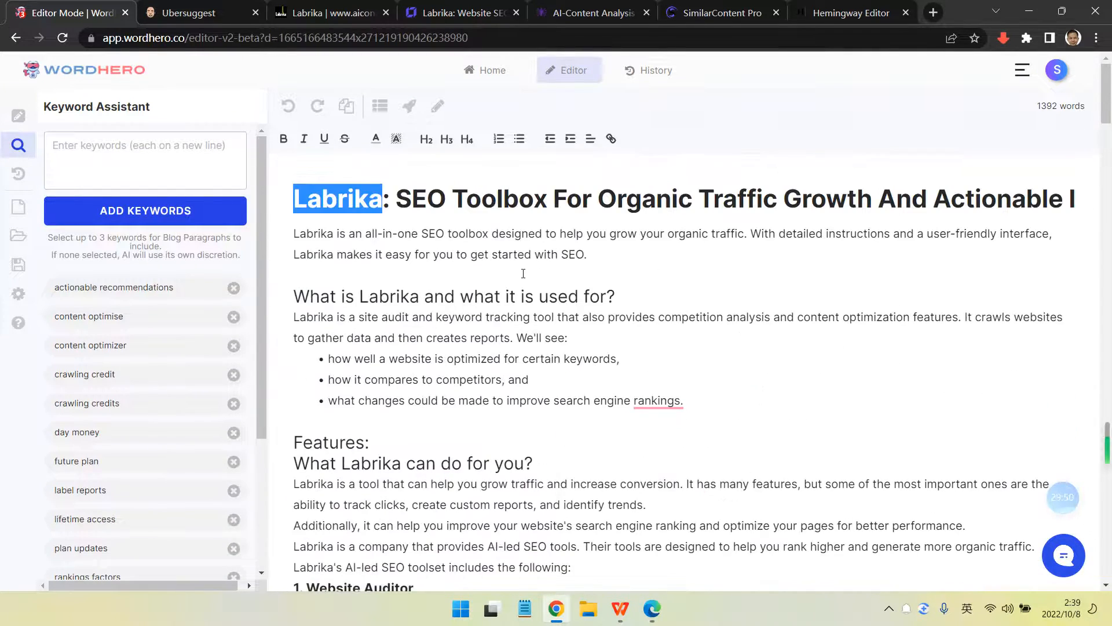
Switch to SimilarContent and open the "labrika" project from the saved projects
{"action": "left_click", "coordinate": [203, 12]}
{"action": "left_click", "coordinate": [328, 7]}
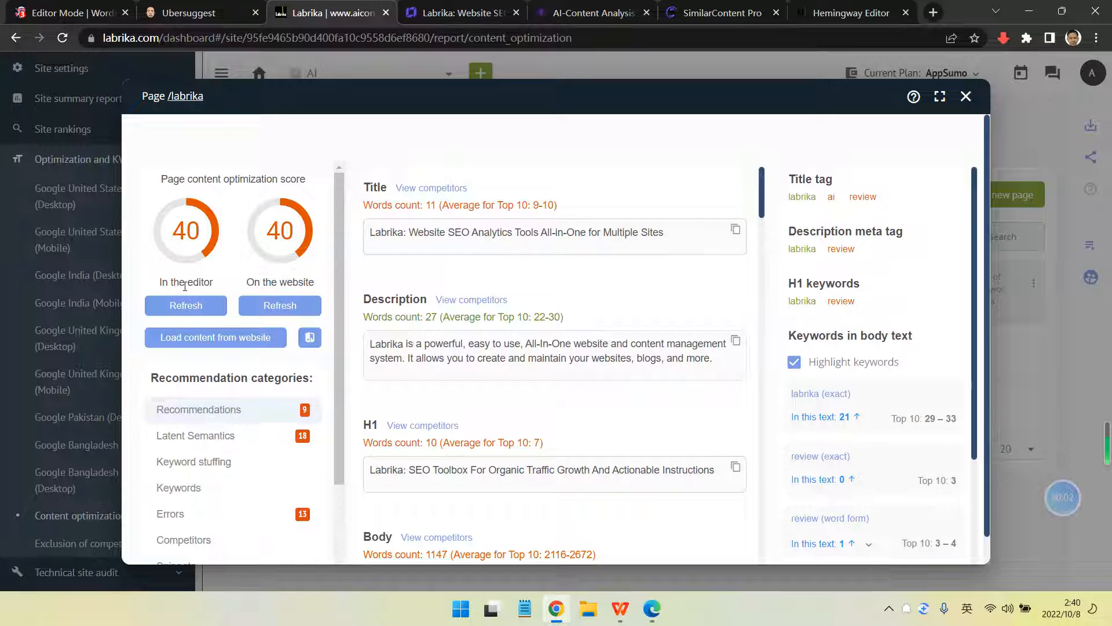
{"action": "left_click", "coordinate": [498, 12]}
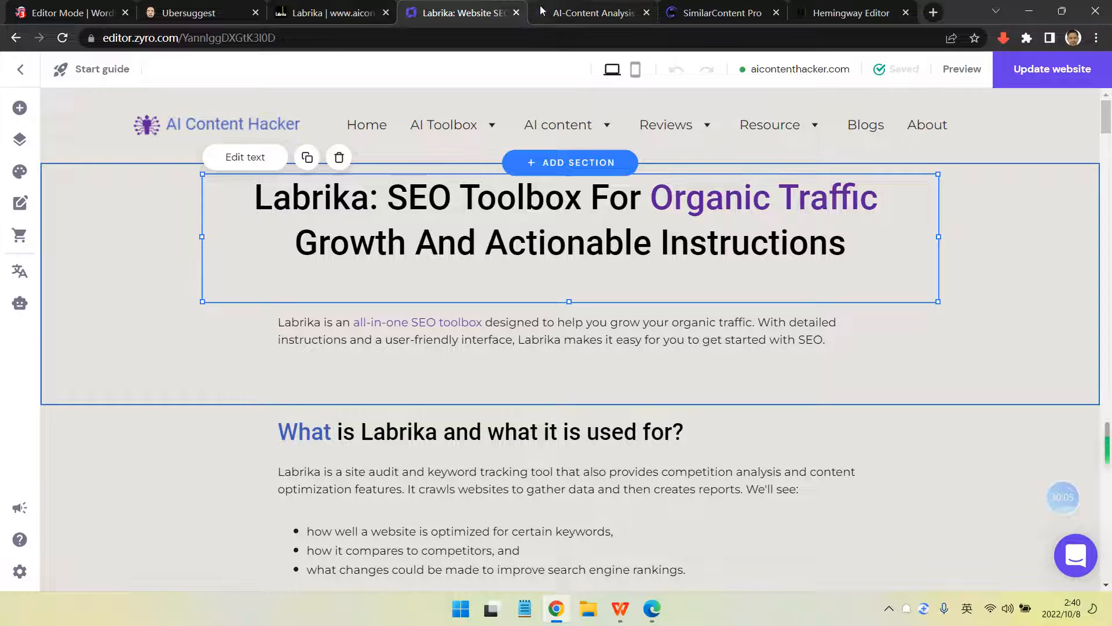
{"action": "left_click", "coordinate": [721, 13]}
{"action": "scroll", "coordinate": [628, 332], "scroll_direction": "up", "scroll_amount": 3}
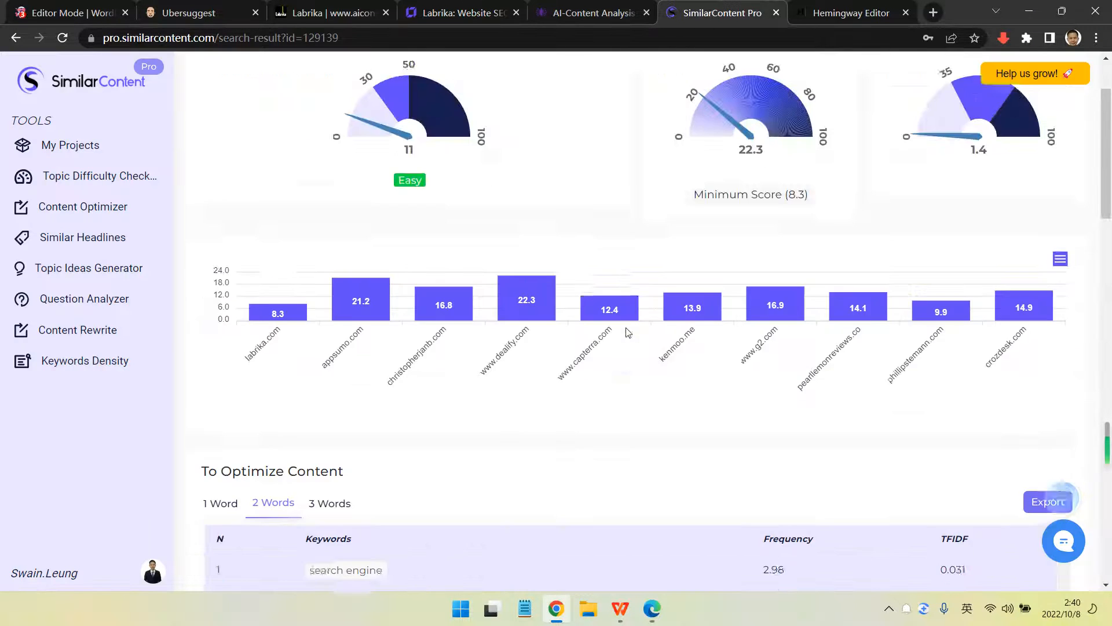
{"action": "scroll", "coordinate": [628, 332], "scroll_direction": "up", "scroll_amount": 2}
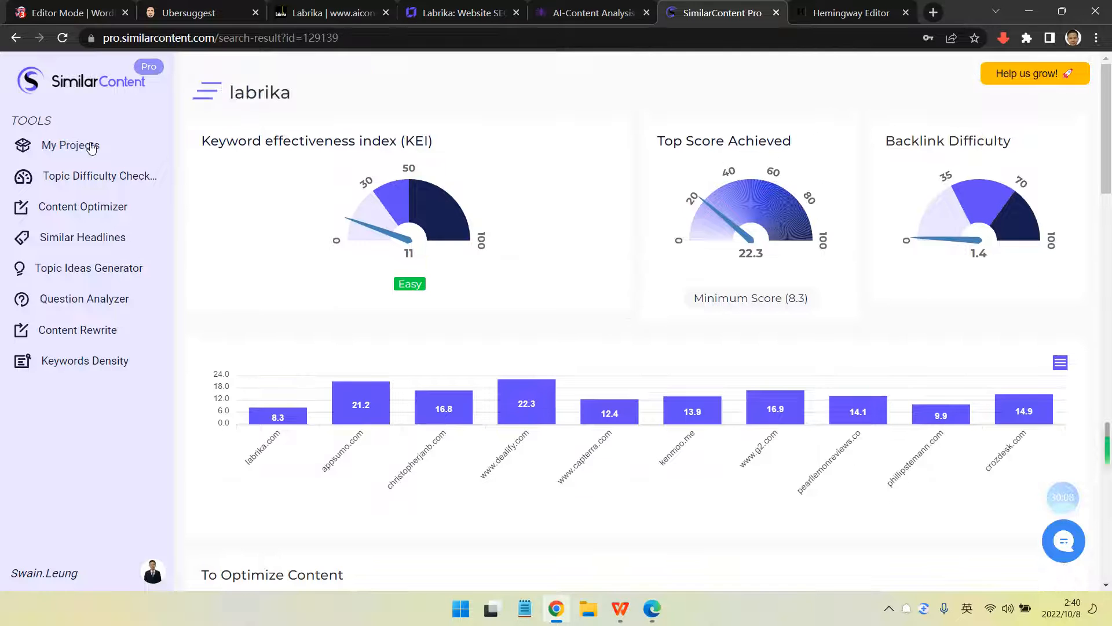
{"action": "left_click", "coordinate": [91, 147]}
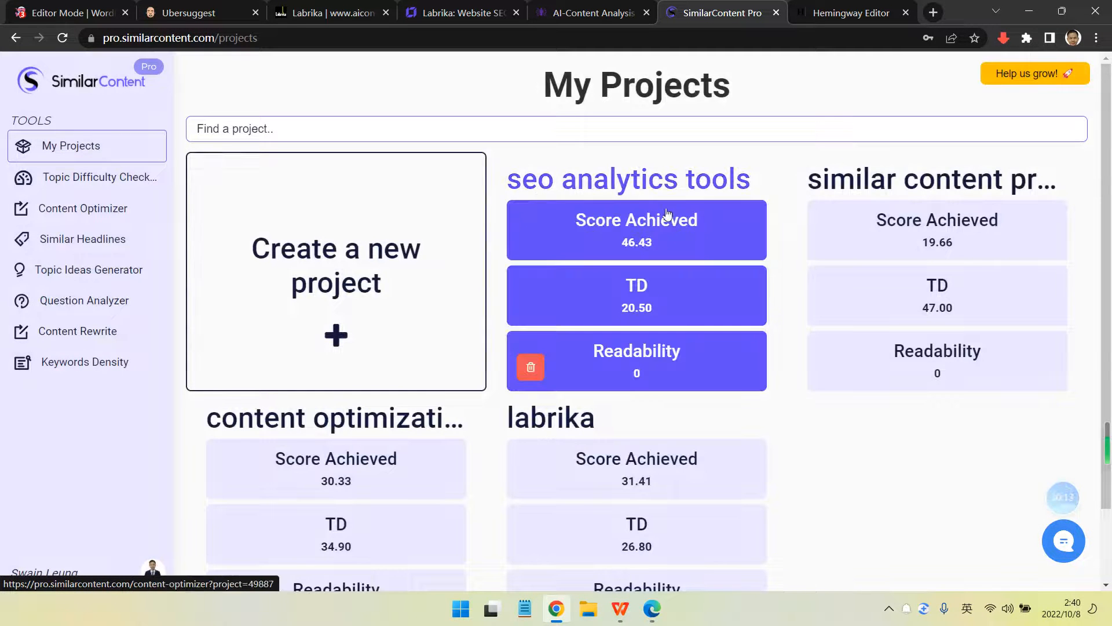
{"action": "scroll", "coordinate": [797, 333], "scroll_direction": "down", "scroll_amount": 2}
{"action": "left_click", "coordinate": [637, 446]}
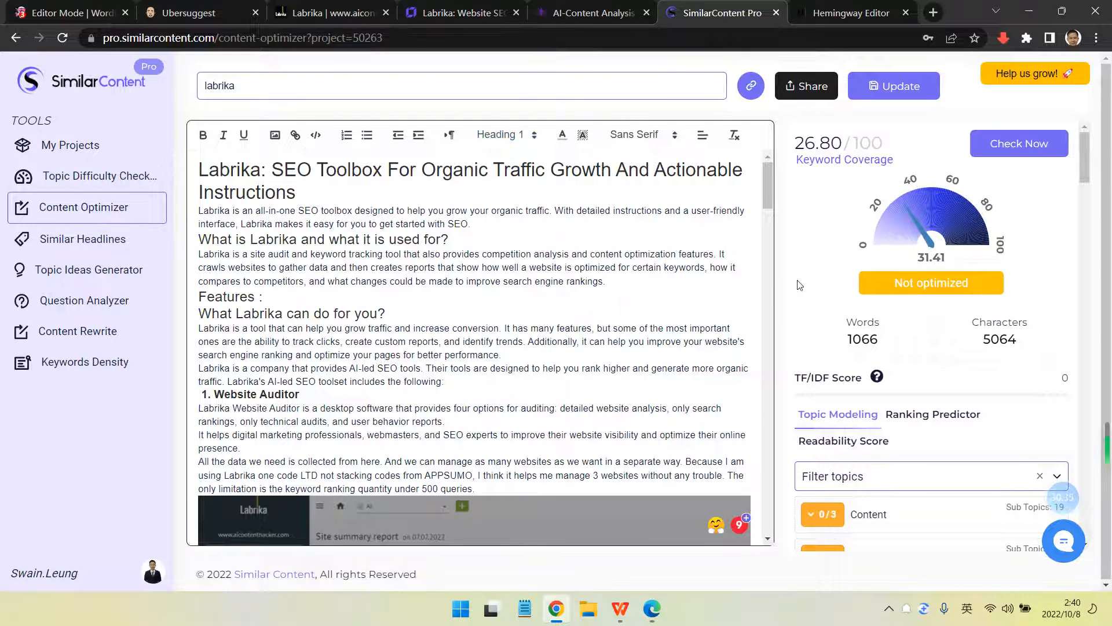
Look through the labrika project's topic modeling list, trying the "Used words" filter and clearing it
{"action": "scroll", "coordinate": [800, 285], "scroll_direction": "down", "scroll_amount": 8}
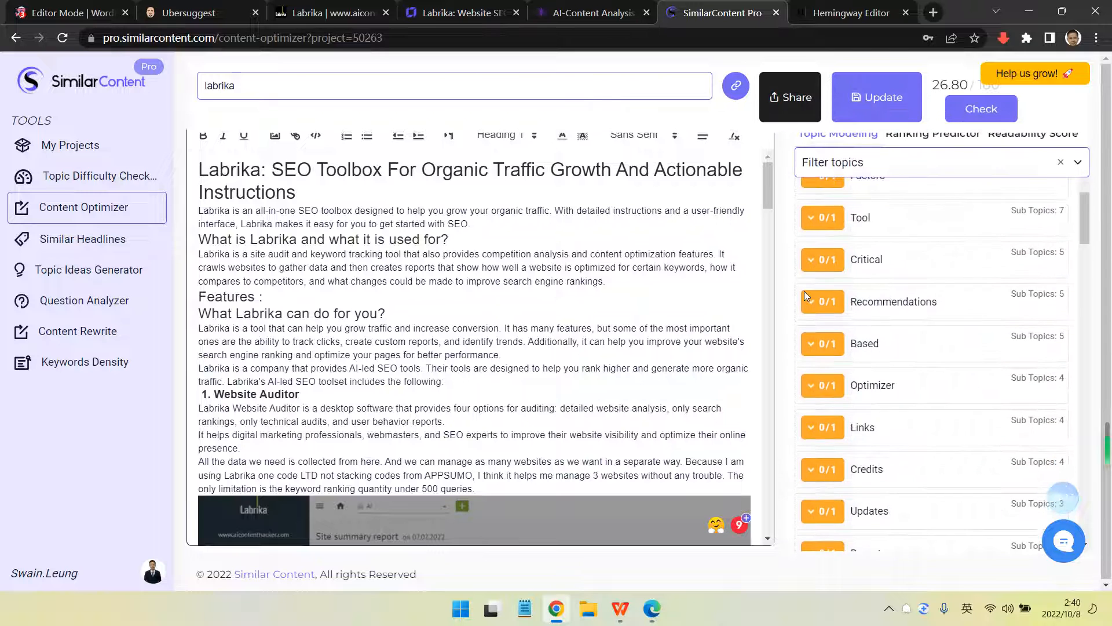
{"action": "scroll", "coordinate": [812, 311], "scroll_direction": "down", "scroll_amount": 3}
{"action": "scroll", "coordinate": [812, 323], "scroll_direction": "up", "scroll_amount": 10}
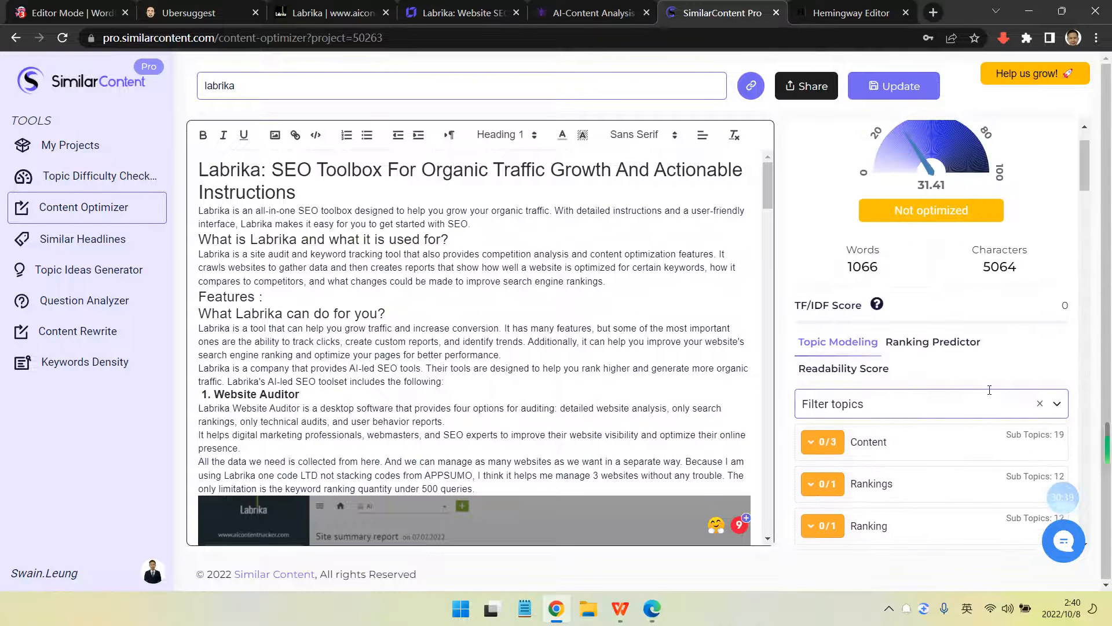
{"action": "left_click", "coordinate": [1037, 401]}
{"action": "left_click", "coordinate": [1037, 401]}
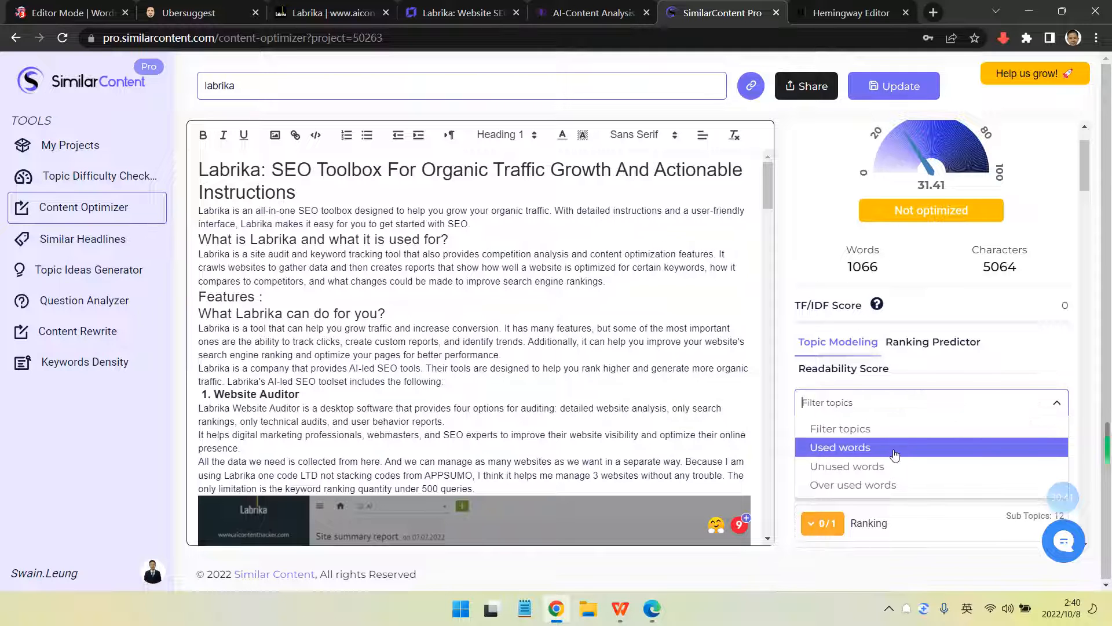
{"action": "left_click", "coordinate": [901, 447]}
{"action": "left_click", "coordinate": [1040, 422]}
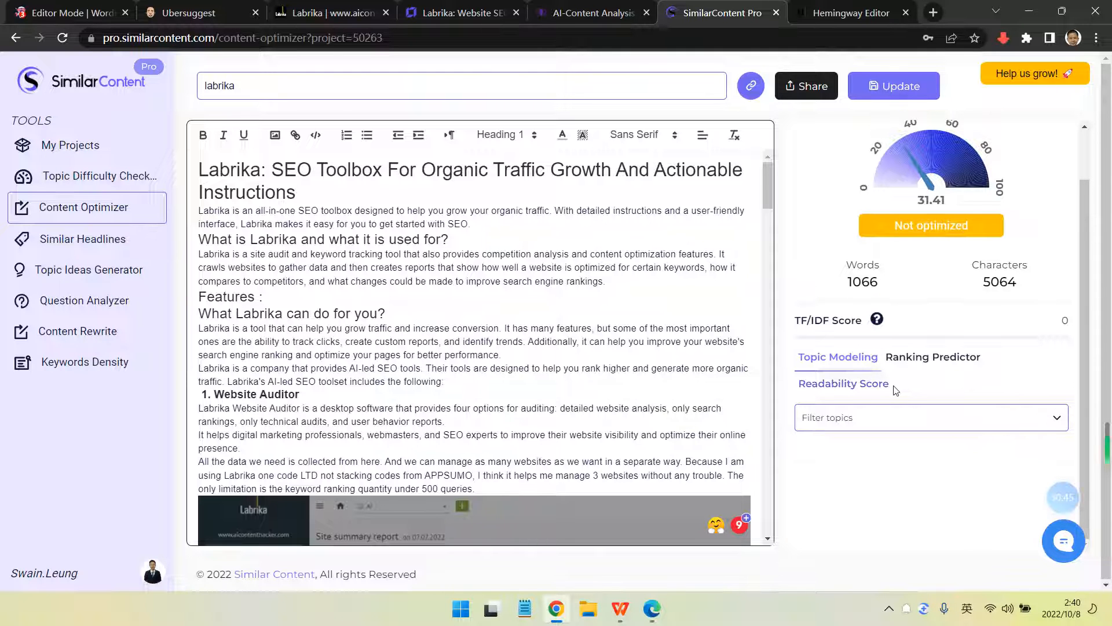
Update the labrika project in the Content Optimizer
{"action": "left_click", "coordinate": [892, 98]}
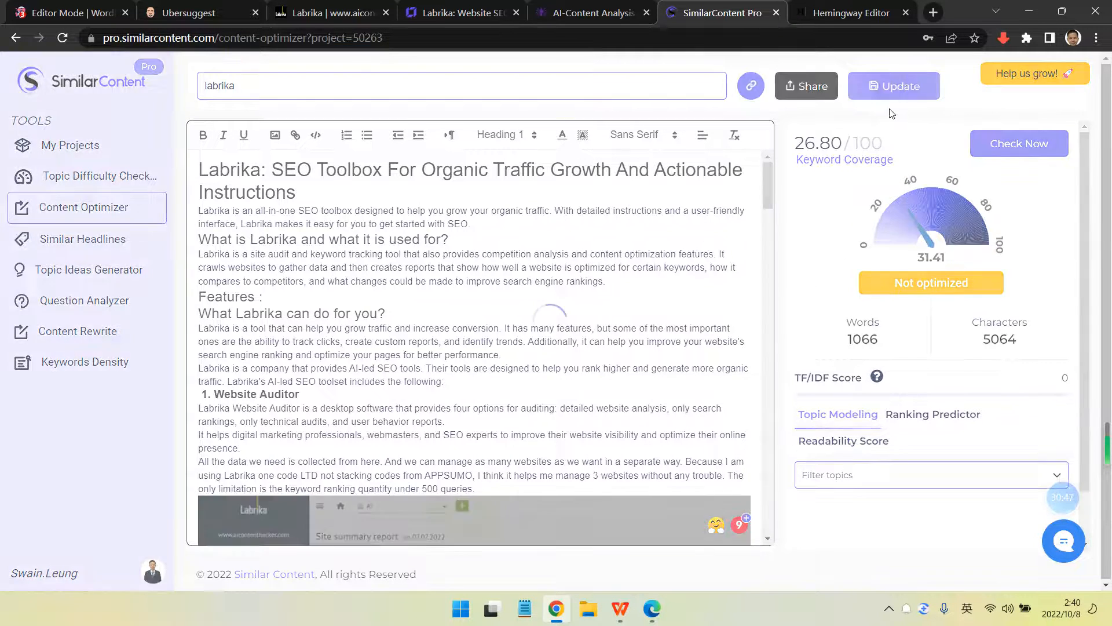
Apply a topic filter to the labrika project's topic modeling list and look over the listed topics
{"action": "scroll", "coordinate": [889, 401], "scroll_direction": "down", "scroll_amount": 1}
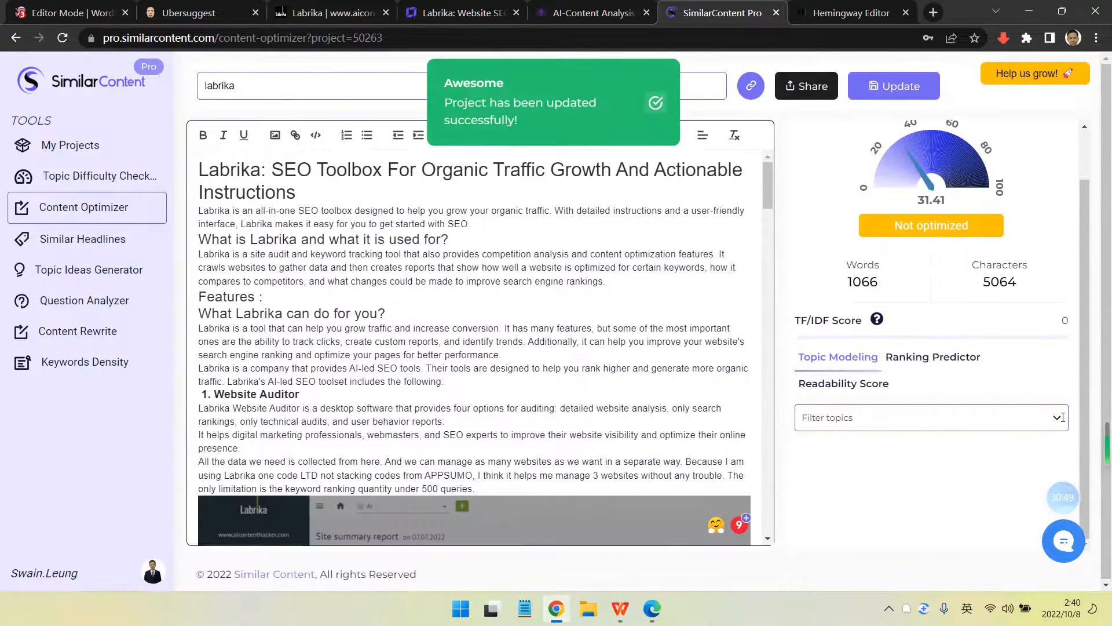
{"action": "left_click", "coordinate": [890, 417]}
{"action": "left_click", "coordinate": [895, 446]}
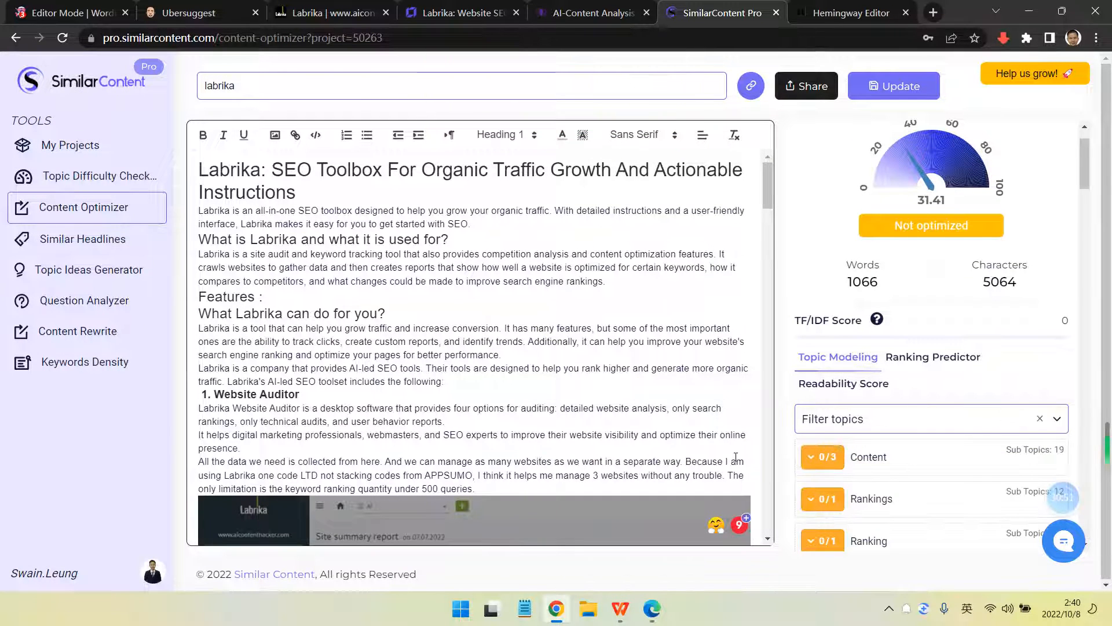
{"action": "scroll", "coordinate": [733, 453], "scroll_direction": "down", "scroll_amount": 1}
{"action": "left_click", "coordinate": [644, 311]}
{"action": "scroll", "coordinate": [643, 311], "scroll_direction": "up", "scroll_amount": 1}
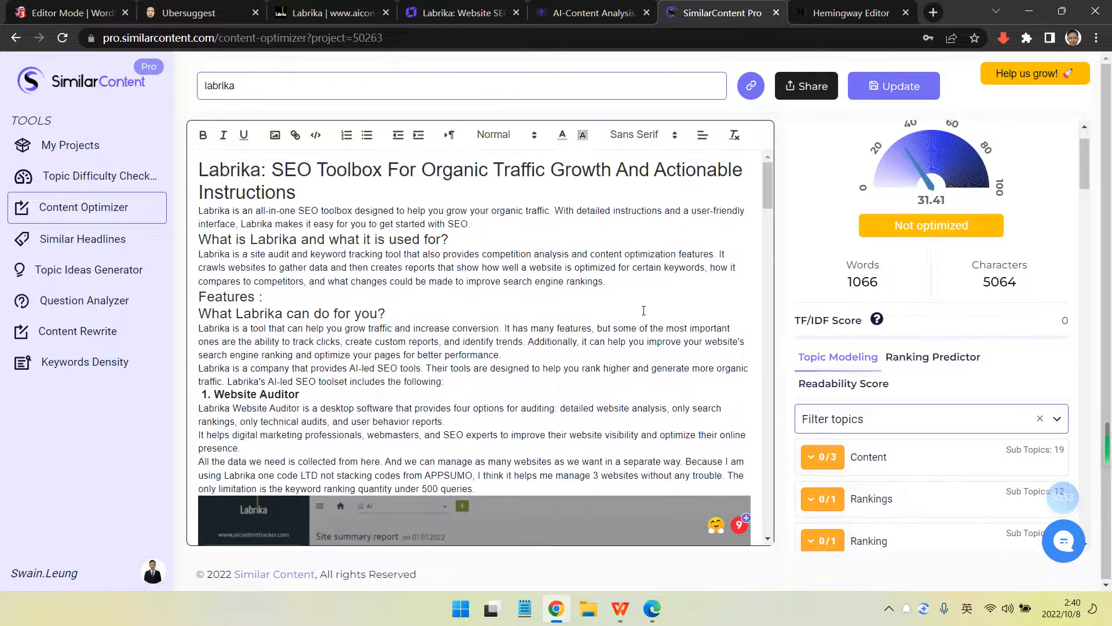
Cut the whole article out of the Content Optimizer editor, paste it back in, and review it up to its title
{"action": "key", "text": "ctrl+a"}
{"action": "key", "text": "ctrl+x"}
{"action": "key", "text": "ctrl+v"}
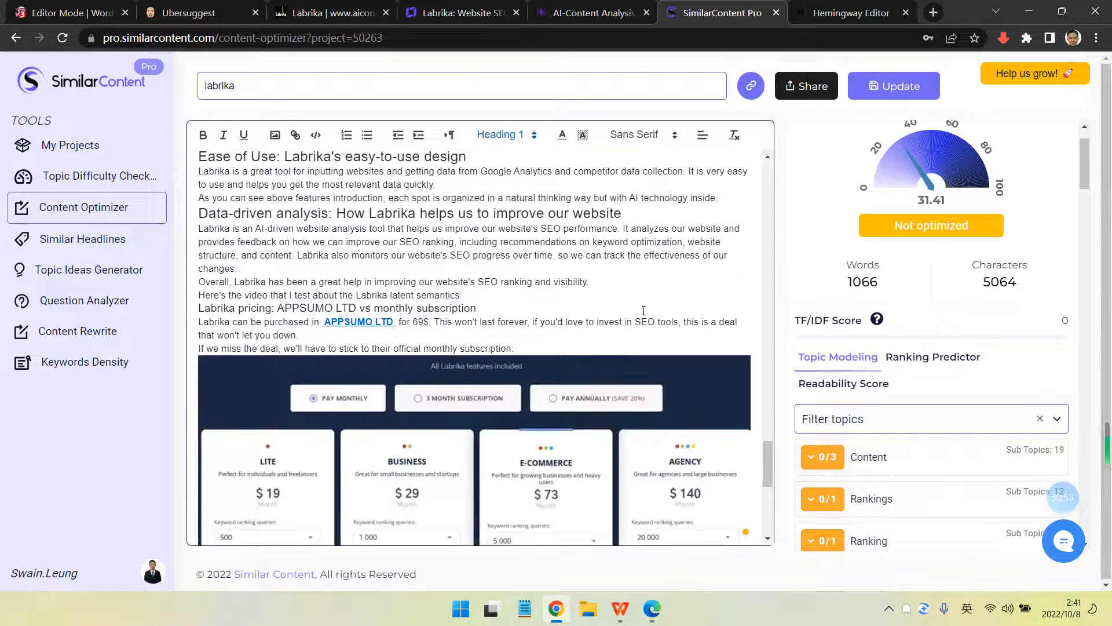
{"action": "scroll", "coordinate": [643, 312], "scroll_direction": "up", "scroll_amount": 5}
{"action": "scroll", "coordinate": [673, 337], "scroll_direction": "up", "scroll_amount": 5}
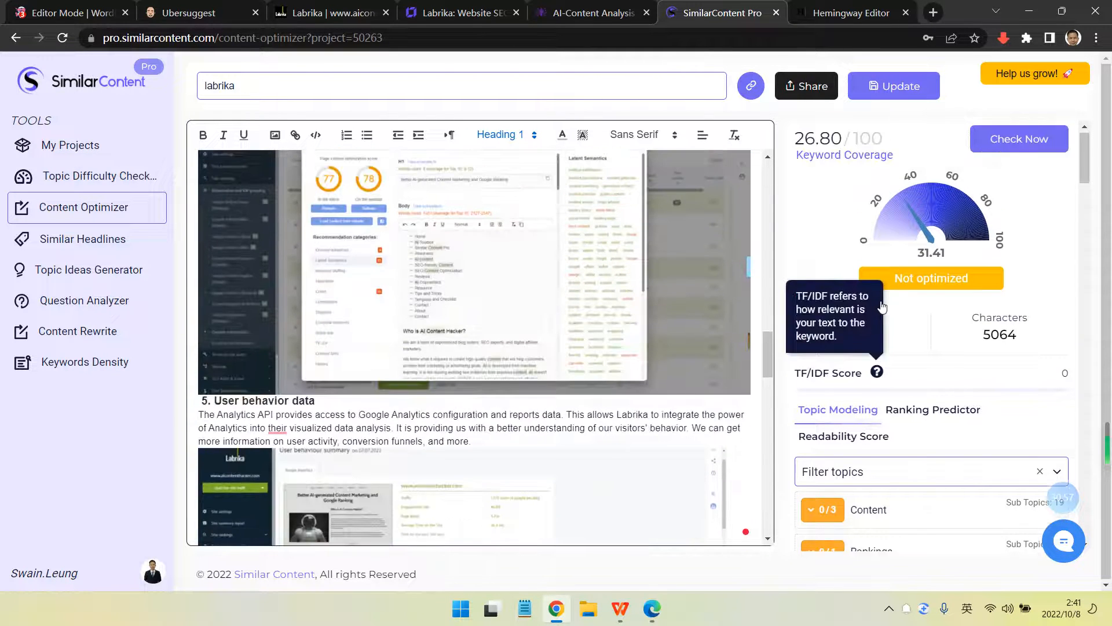
{"action": "scroll", "coordinate": [847, 308], "scroll_direction": "down", "scroll_amount": 3}
{"action": "scroll", "coordinate": [848, 307], "scroll_direction": "up", "scroll_amount": 3}
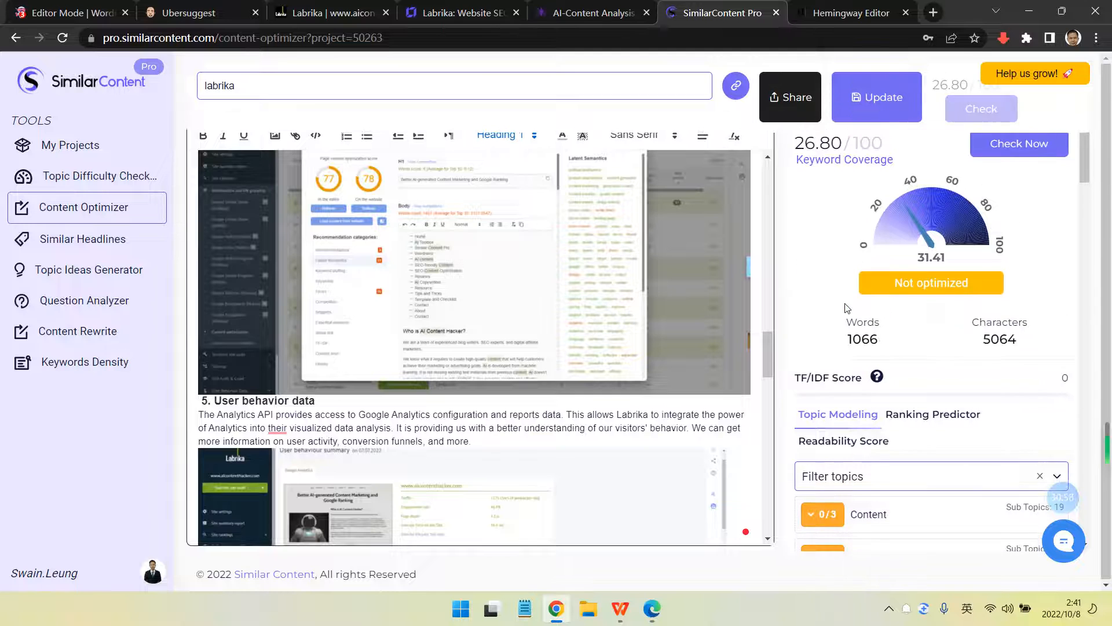
{"action": "scroll", "coordinate": [613, 315], "scroll_direction": "up", "scroll_amount": 15}
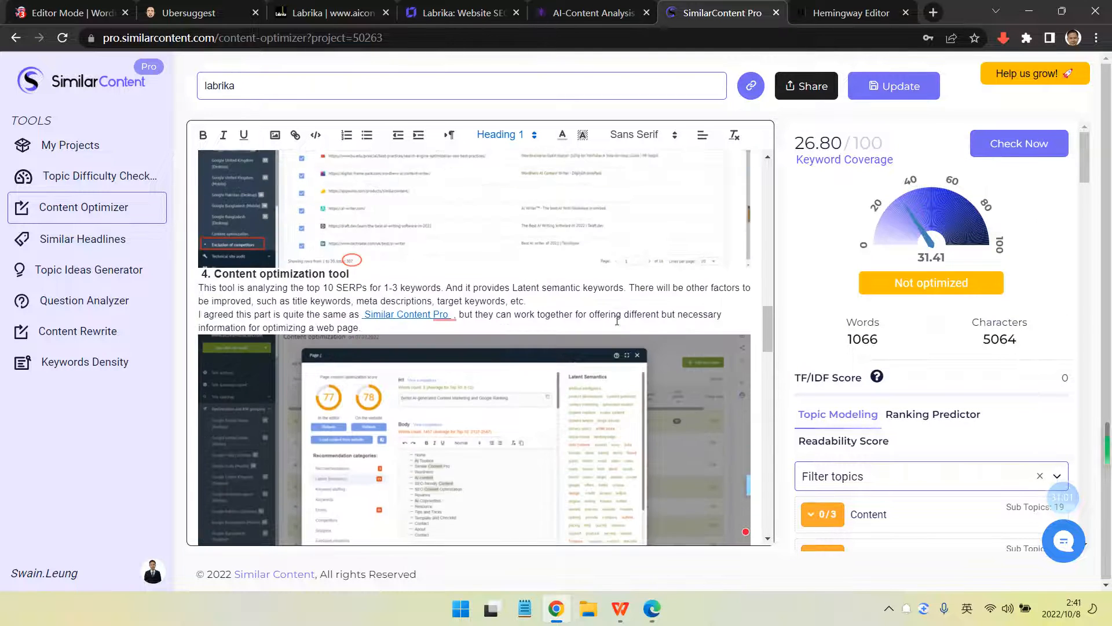
{"action": "scroll", "coordinate": [613, 315], "scroll_direction": "up", "scroll_amount": 4}
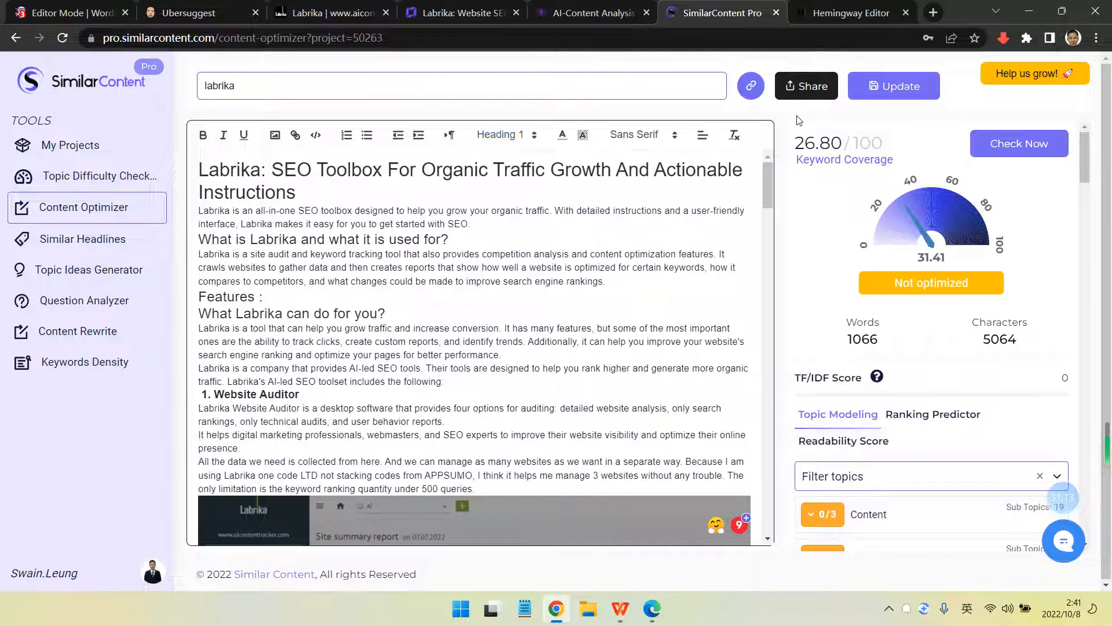
Return to the saved projects and reopen the "labrika" project in the Content Optimizer
{"action": "key", "text": "ctrl+a"}
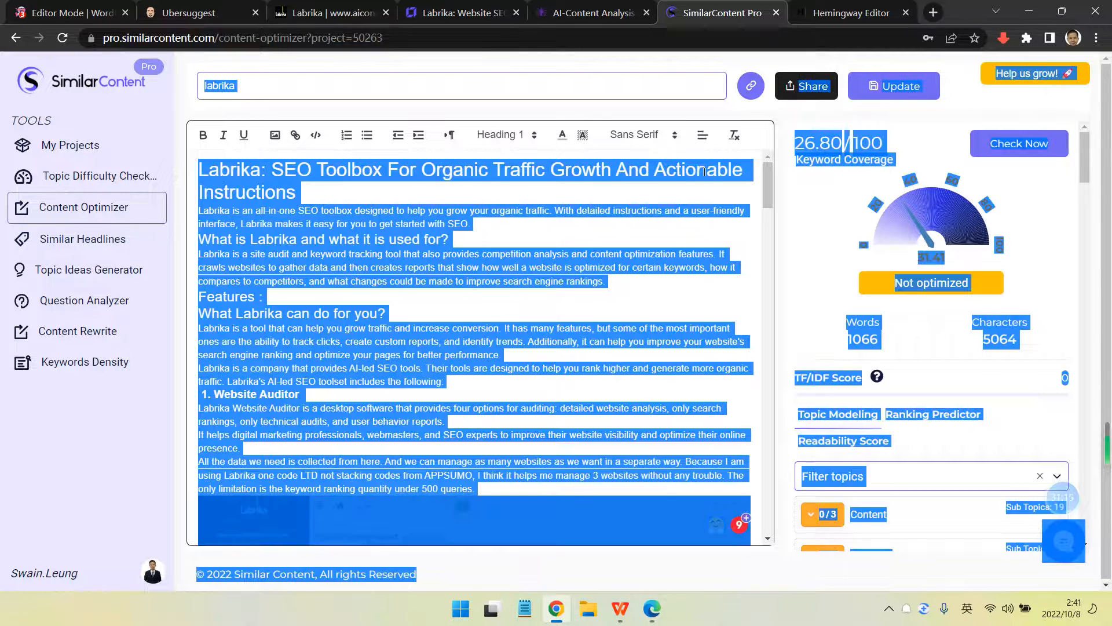
{"action": "left_click", "coordinate": [700, 170]}
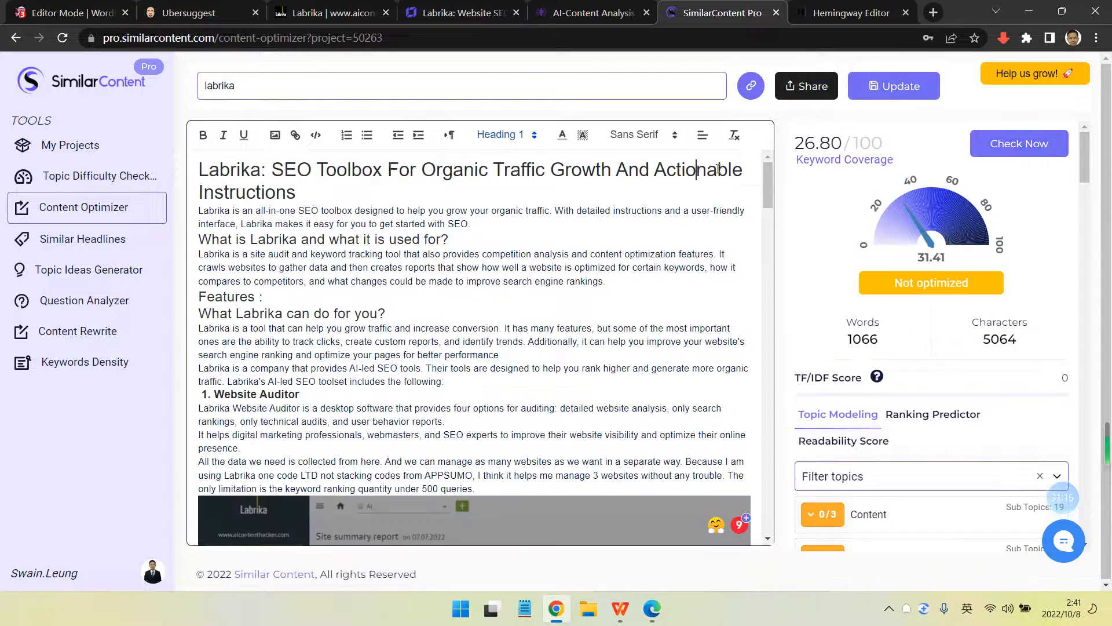
{"action": "left_click", "coordinate": [74, 146]}
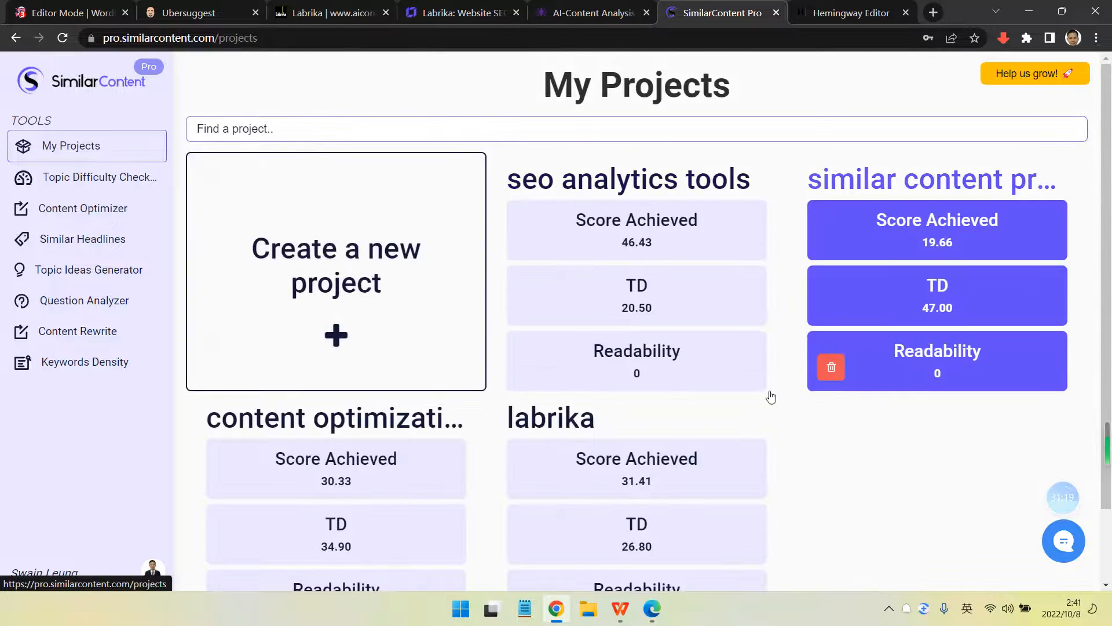
{"action": "left_click", "coordinate": [664, 466]}
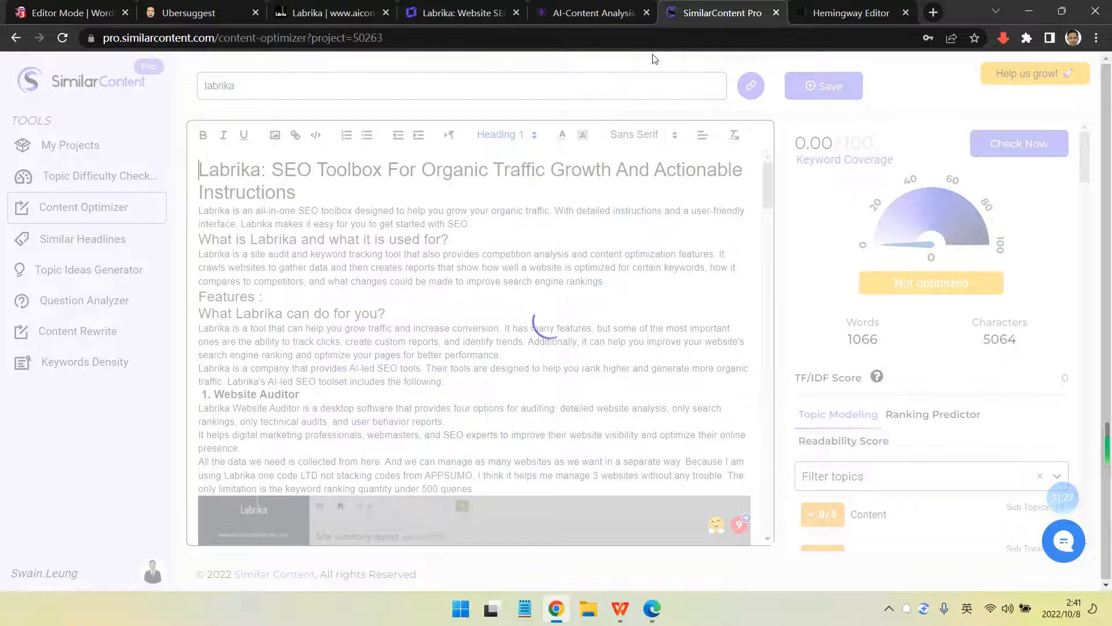
Switch to Labrika and view the Keyword stuffing and Keywords categories for the /labrika page
{"action": "left_click", "coordinate": [634, 11]}
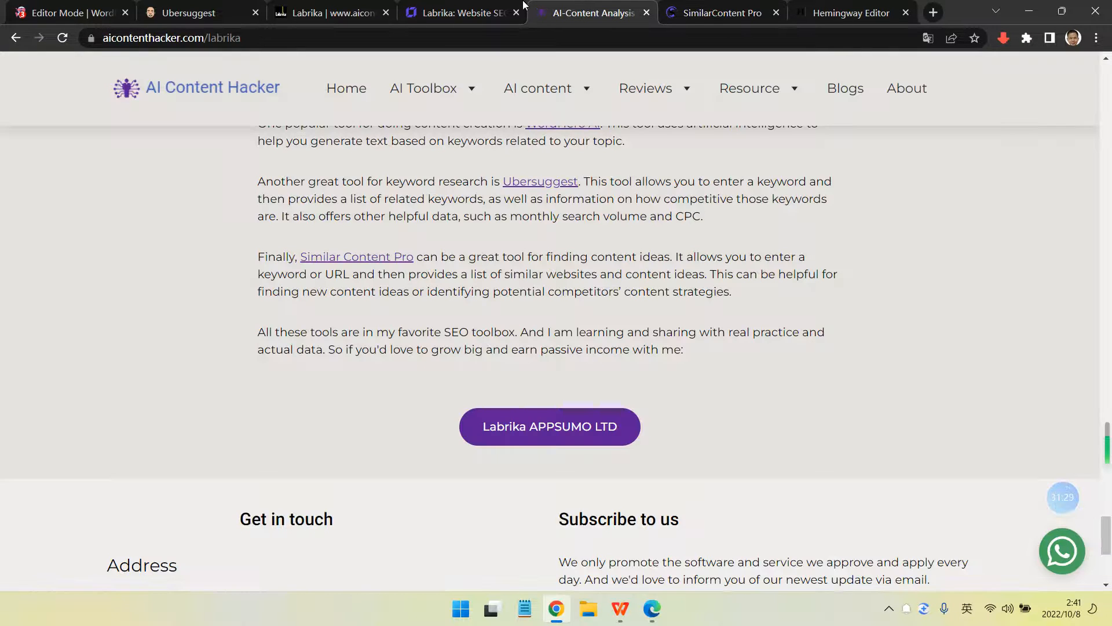
{"action": "left_click", "coordinate": [327, 9]}
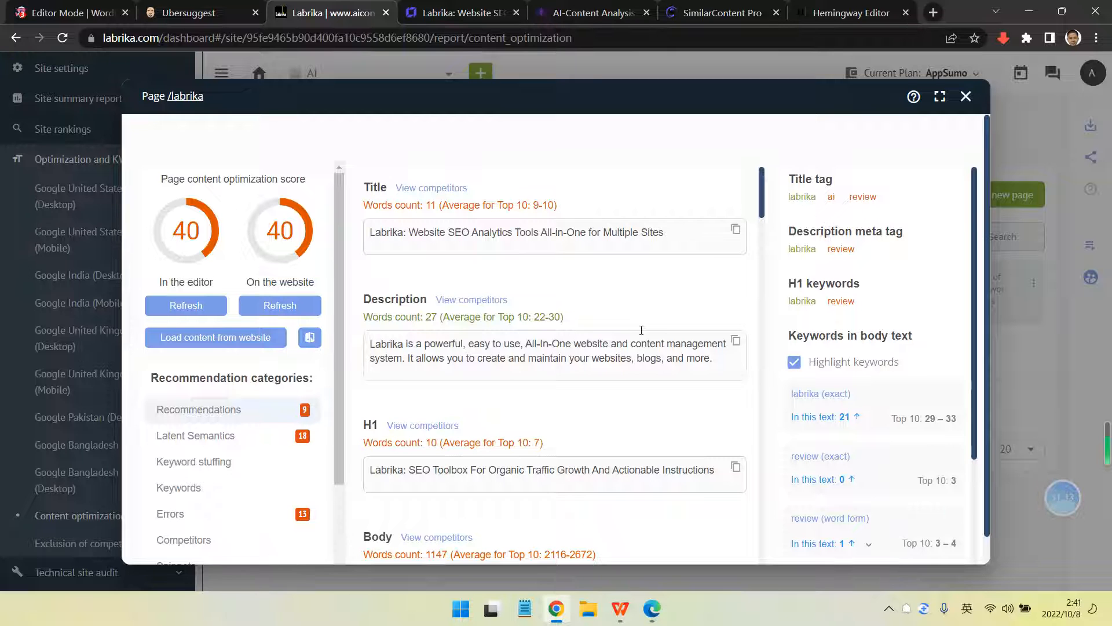
{"action": "scroll", "coordinate": [271, 497], "scroll_direction": "down", "scroll_amount": 2}
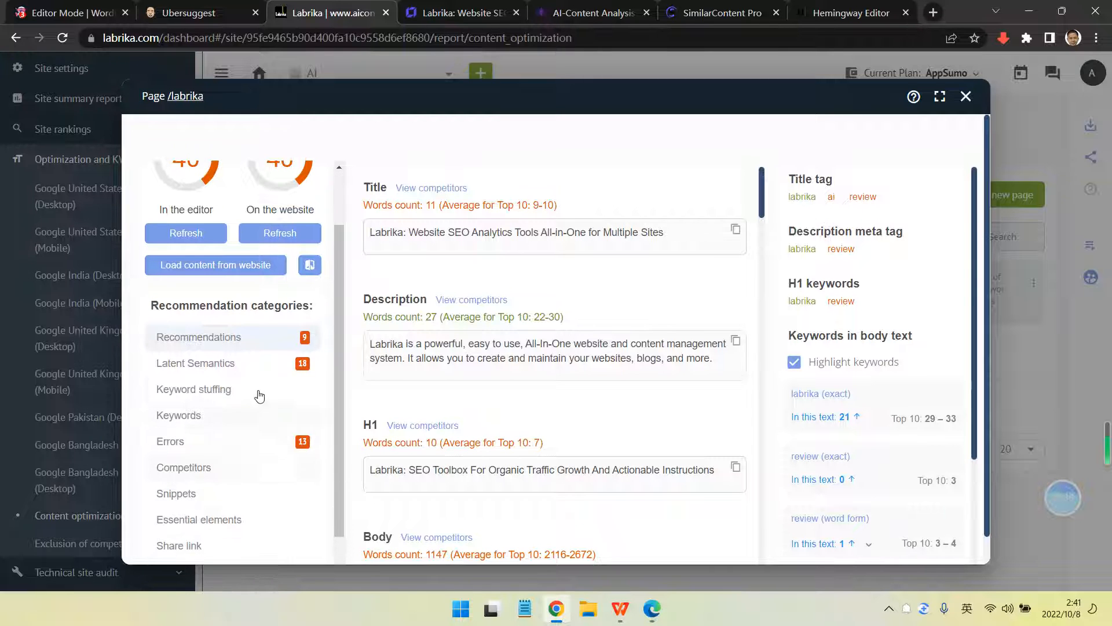
{"action": "left_click", "coordinate": [228, 390]}
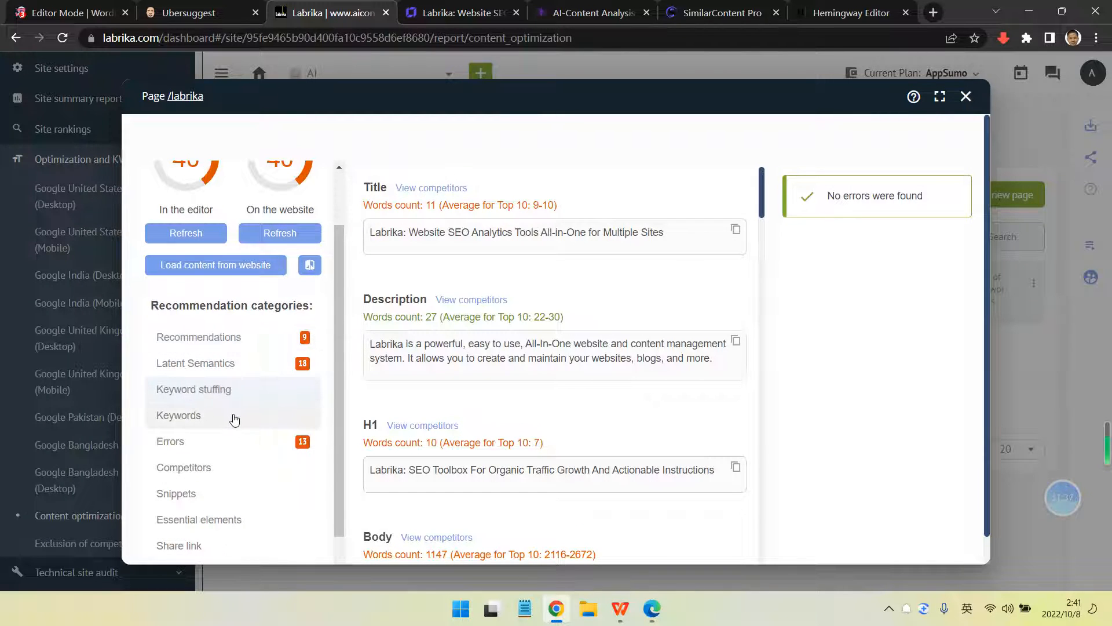
{"action": "left_click", "coordinate": [234, 419]}
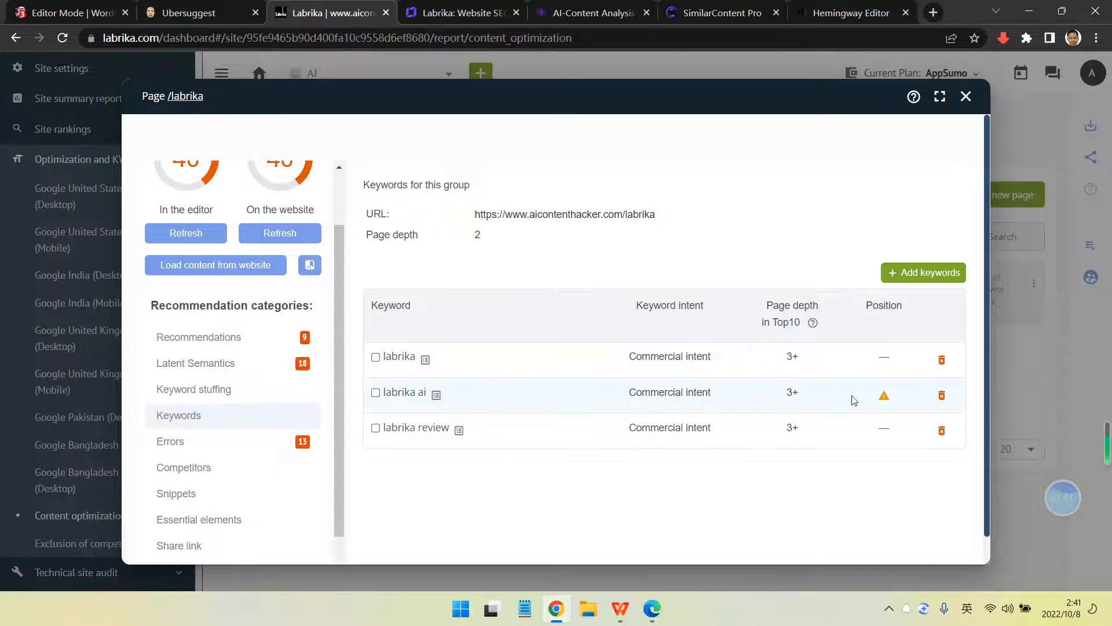
Check the ranking positions of the page's three keywords, including the ranking warning for "labrika ai"
{"action": "left_click", "coordinate": [886, 398]}
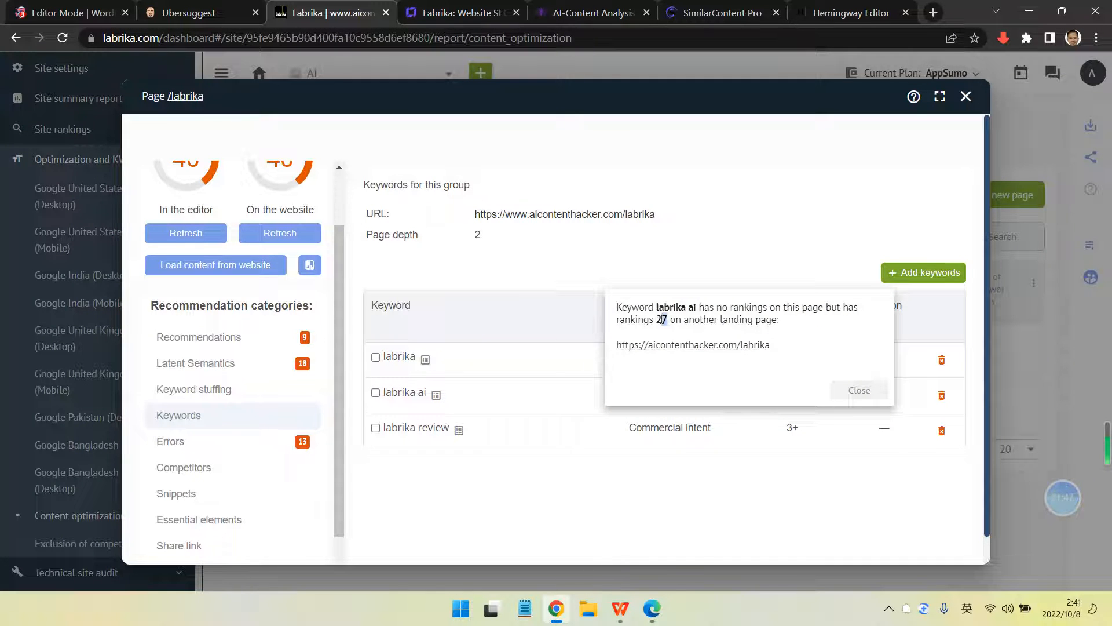
{"action": "left_click_drag", "start_coordinate": [663, 320], "coordinate": [656, 320]}
{"action": "left_click", "coordinate": [739, 330]}
{"action": "left_click", "coordinate": [713, 484]}
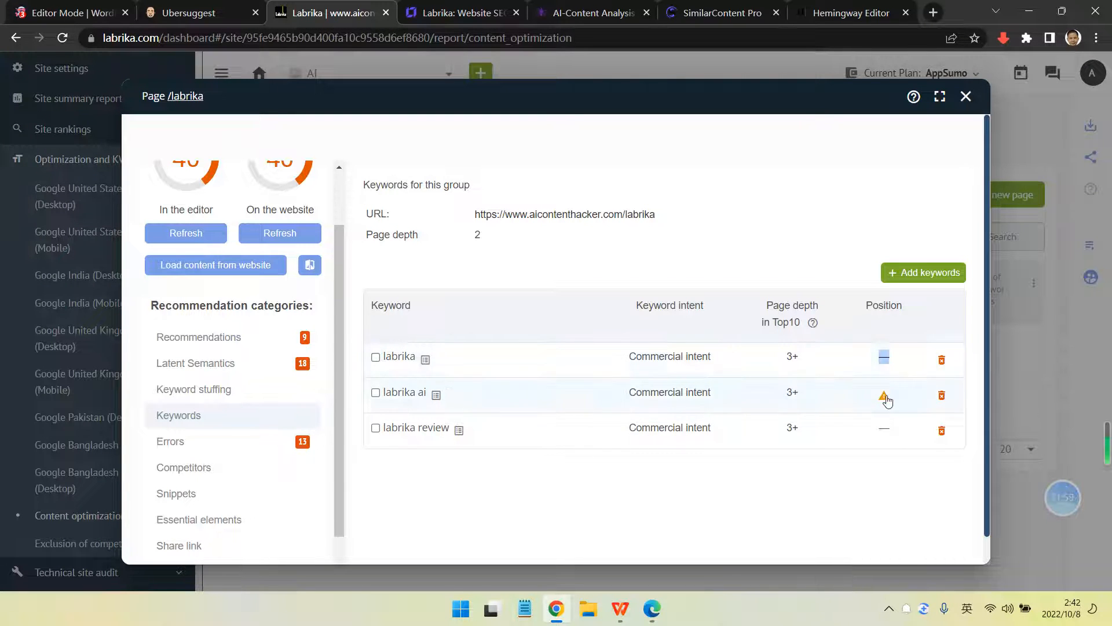
{"action": "left_click_drag", "start_coordinate": [880, 429], "coordinate": [891, 432]}
{"action": "left_click", "coordinate": [819, 463]}
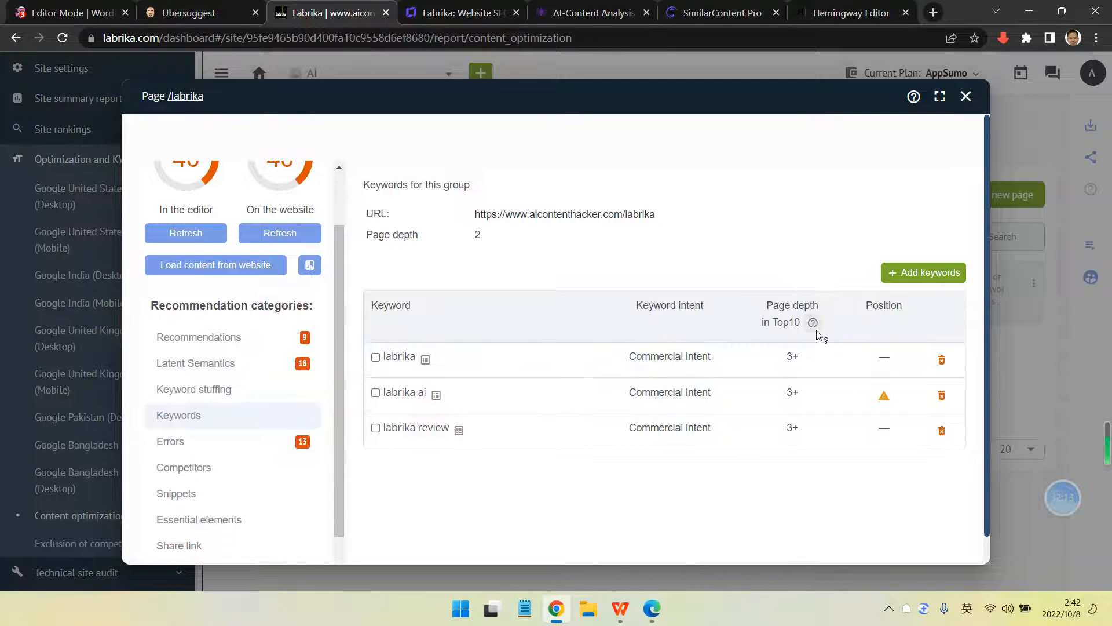
Examine the page depth help and the keyword intent assigned to each keyword of the /labrika page
{"action": "mouse_move", "coordinate": [812, 323]}
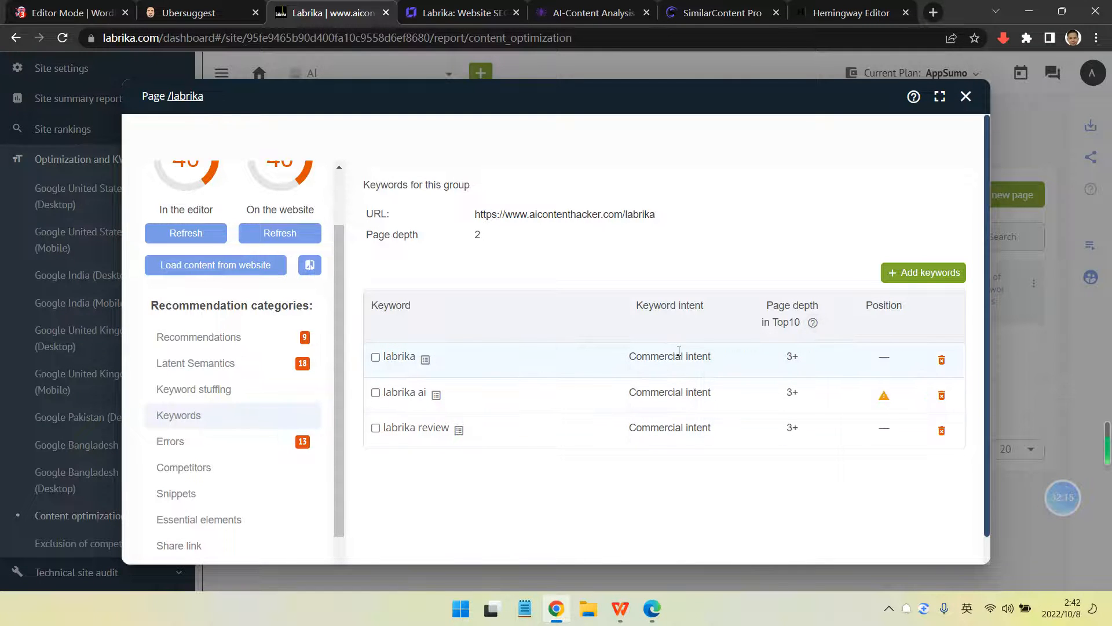
{"action": "left_click_drag", "start_coordinate": [638, 305], "coordinate": [707, 321]}
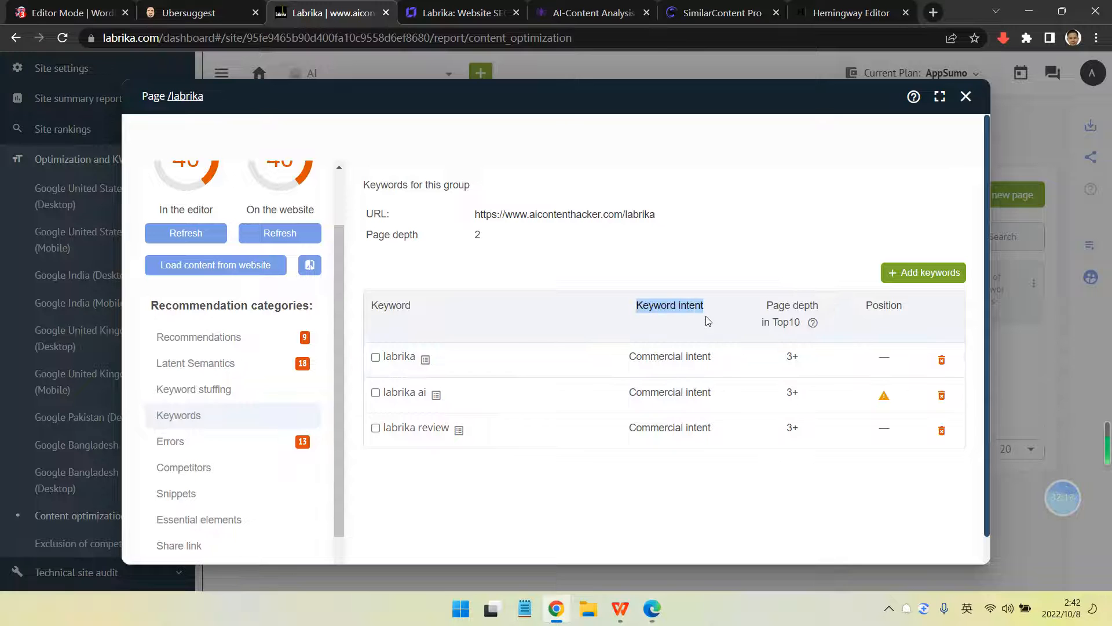
{"action": "left_click", "coordinate": [645, 309]}
{"action": "left_click_drag", "start_coordinate": [637, 305], "coordinate": [701, 311]}
{"action": "left_click", "coordinate": [706, 316]}
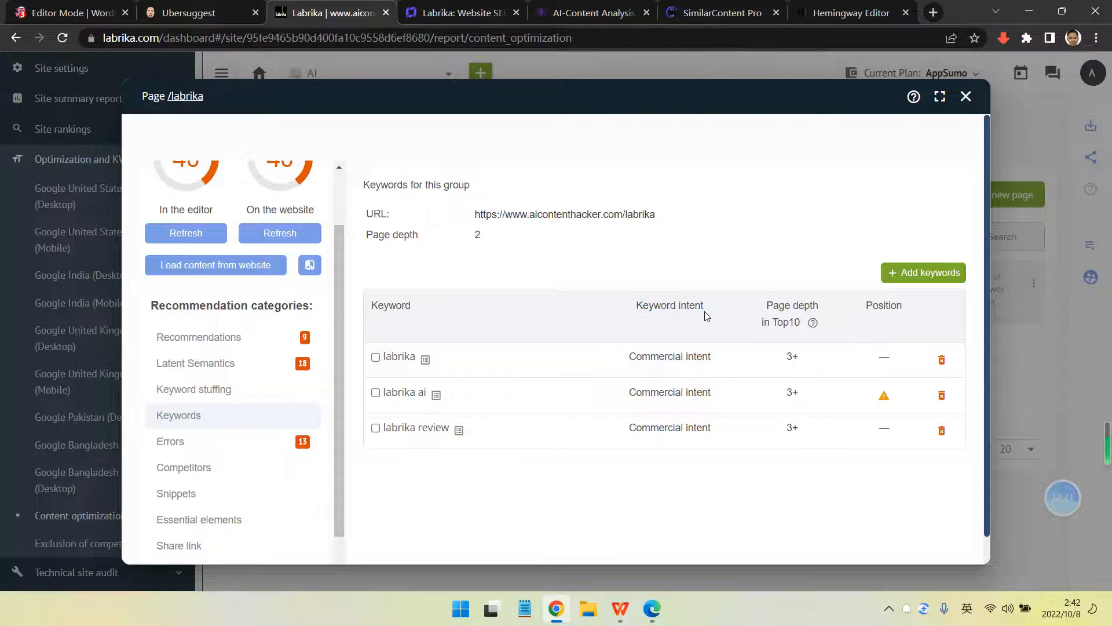
{"action": "left_click_drag", "start_coordinate": [637, 308], "coordinate": [707, 319]}
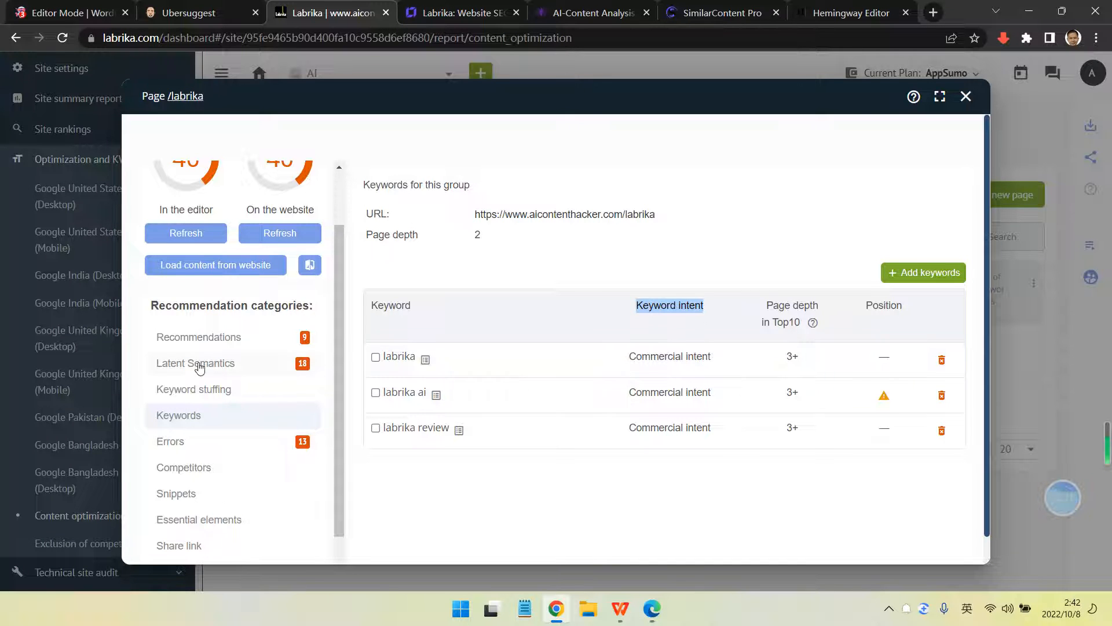
{"action": "left_click", "coordinate": [641, 303]}
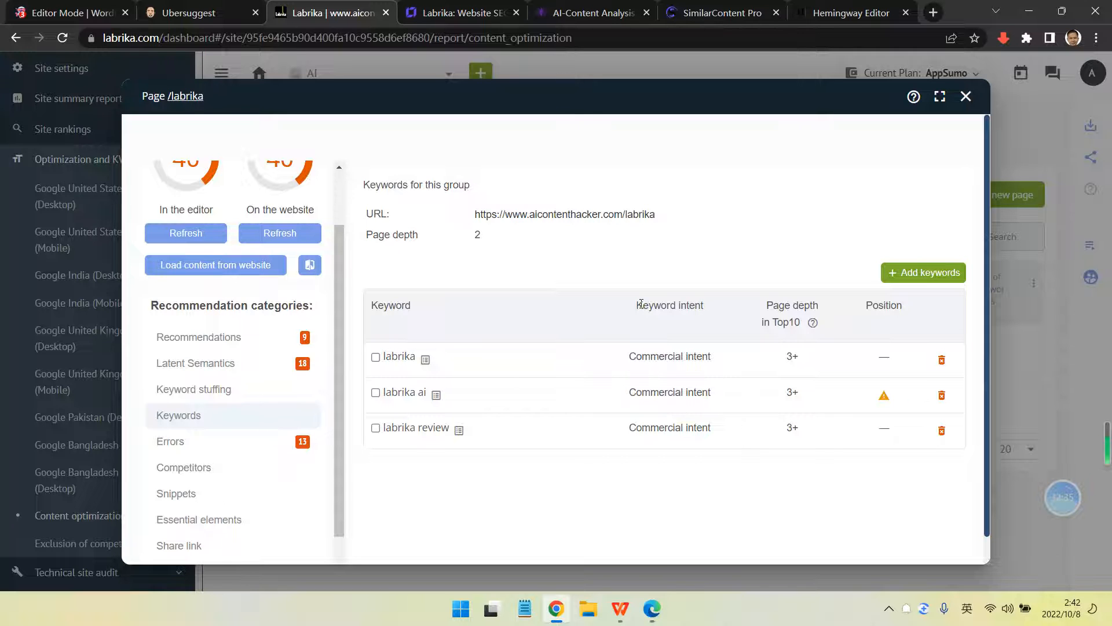
{"action": "left_click_drag", "start_coordinate": [641, 305], "coordinate": [687, 322]}
{"action": "left_click", "coordinate": [687, 322]}
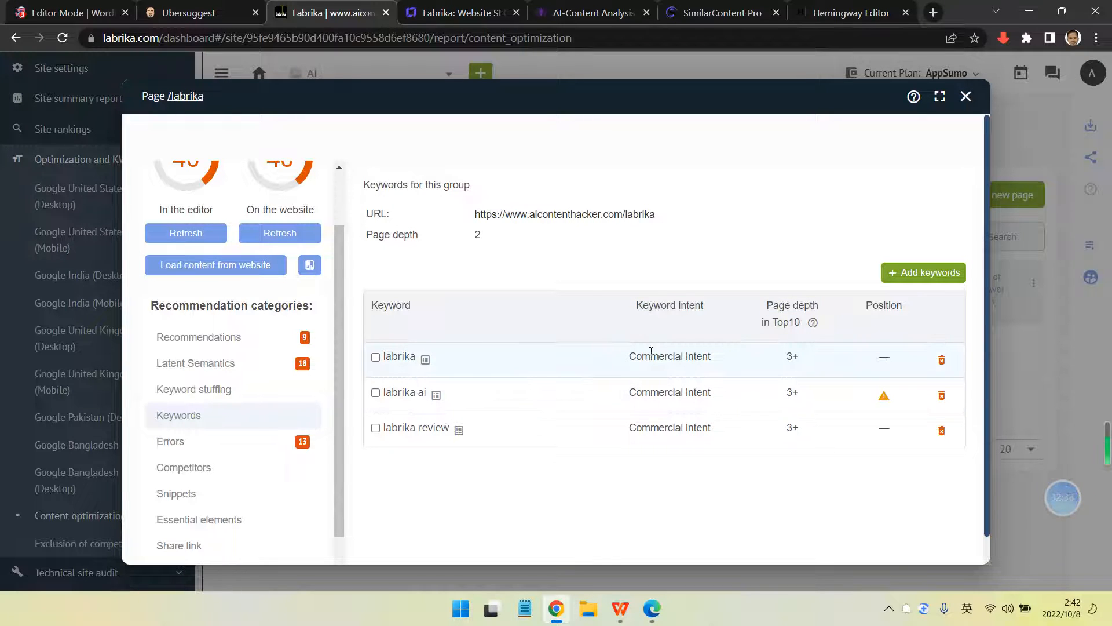
{"action": "left_click_drag", "start_coordinate": [631, 357], "coordinate": [723, 359]}
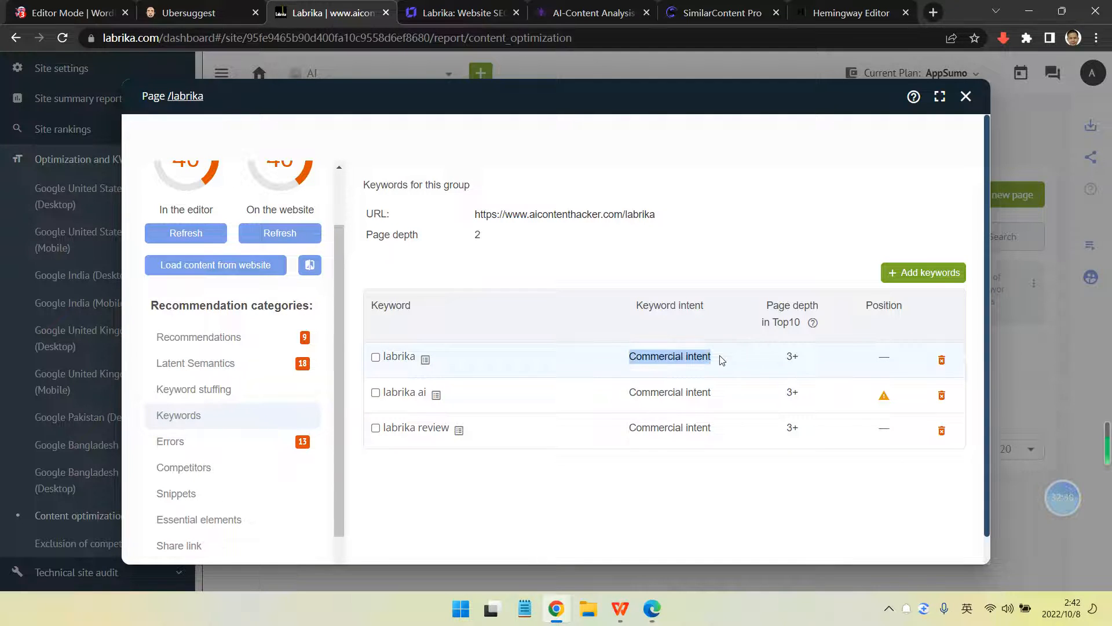
{"action": "left_click", "coordinate": [638, 430]}
Switch to the Zyro website editor and review the Labrika article from its title to the Content optimization tool section
{"action": "left_click", "coordinate": [451, 12]}
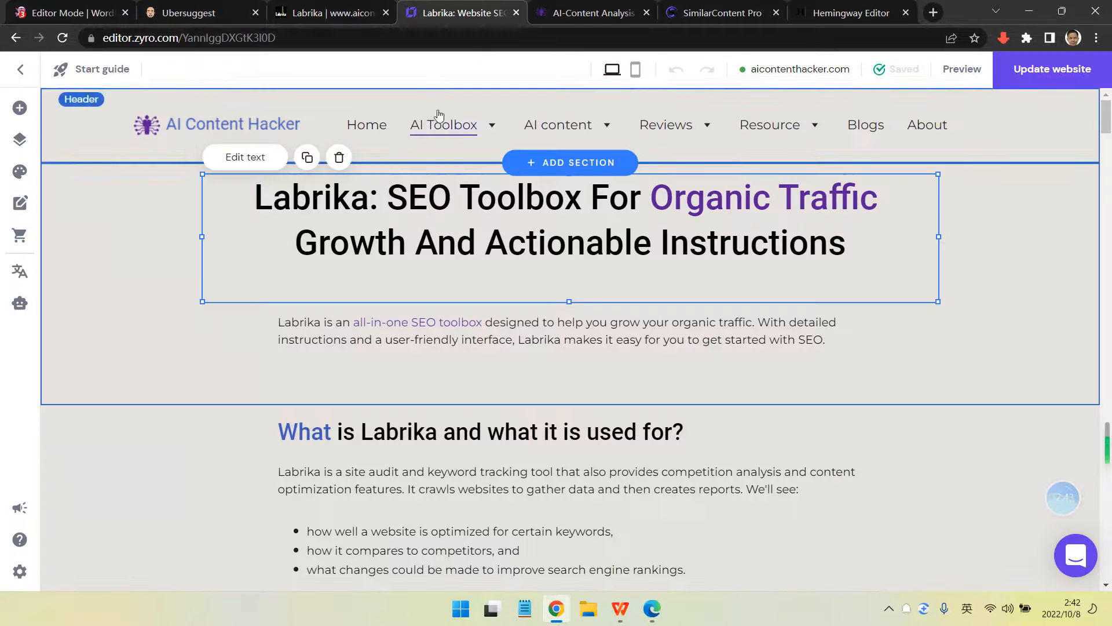
{"action": "left_click", "coordinate": [1006, 308]}
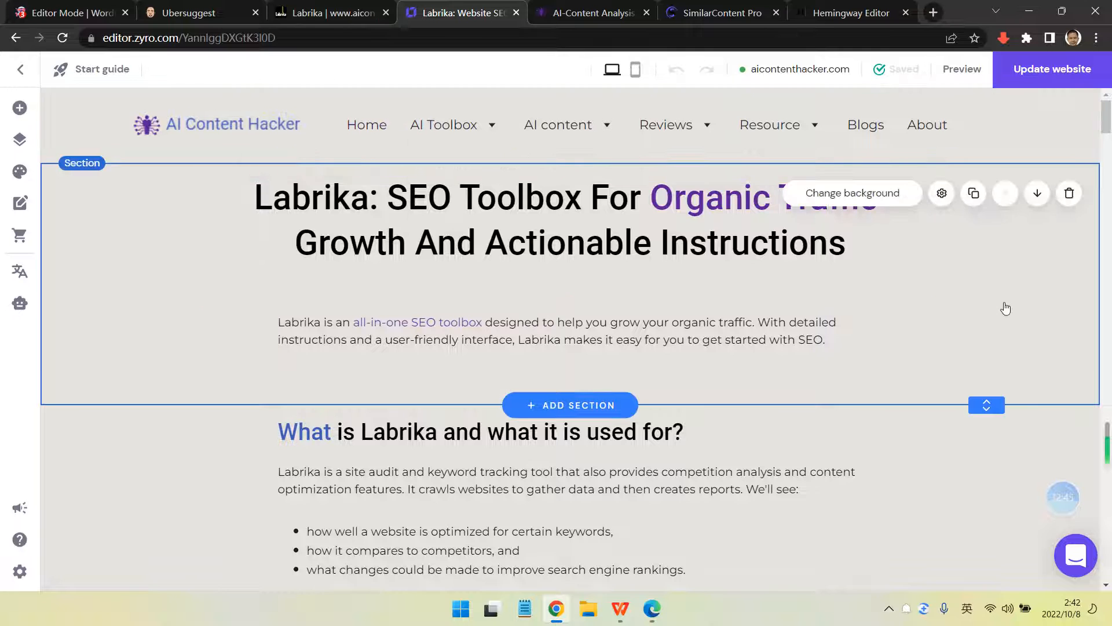
{"action": "scroll", "coordinate": [613, 368], "scroll_direction": "down", "scroll_amount": 12}
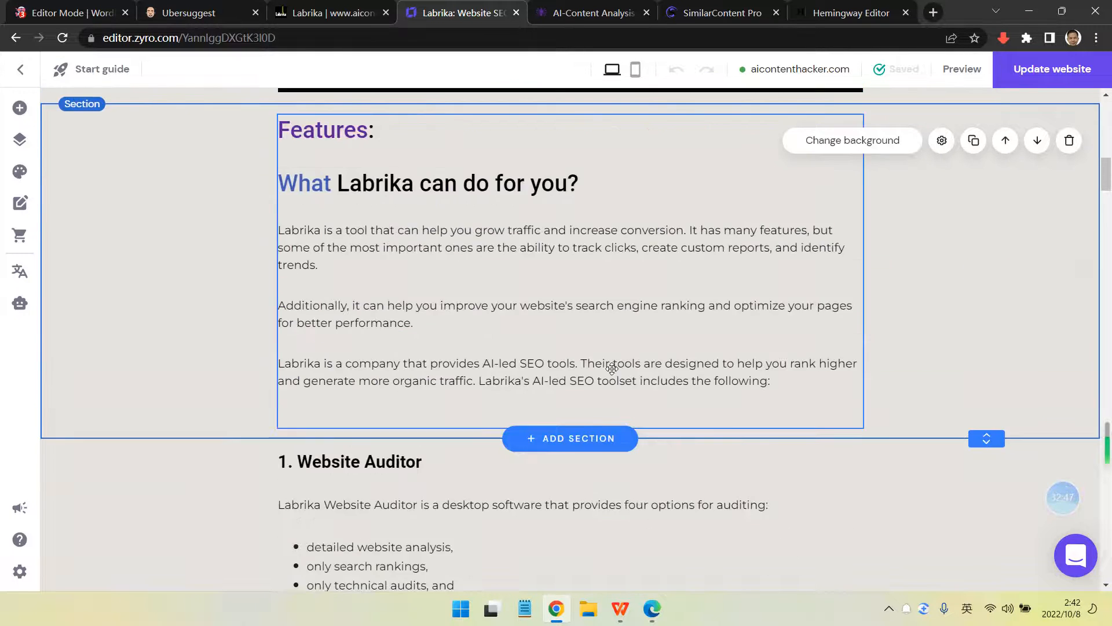
{"action": "scroll", "coordinate": [612, 368], "scroll_direction": "down", "scroll_amount": 6}
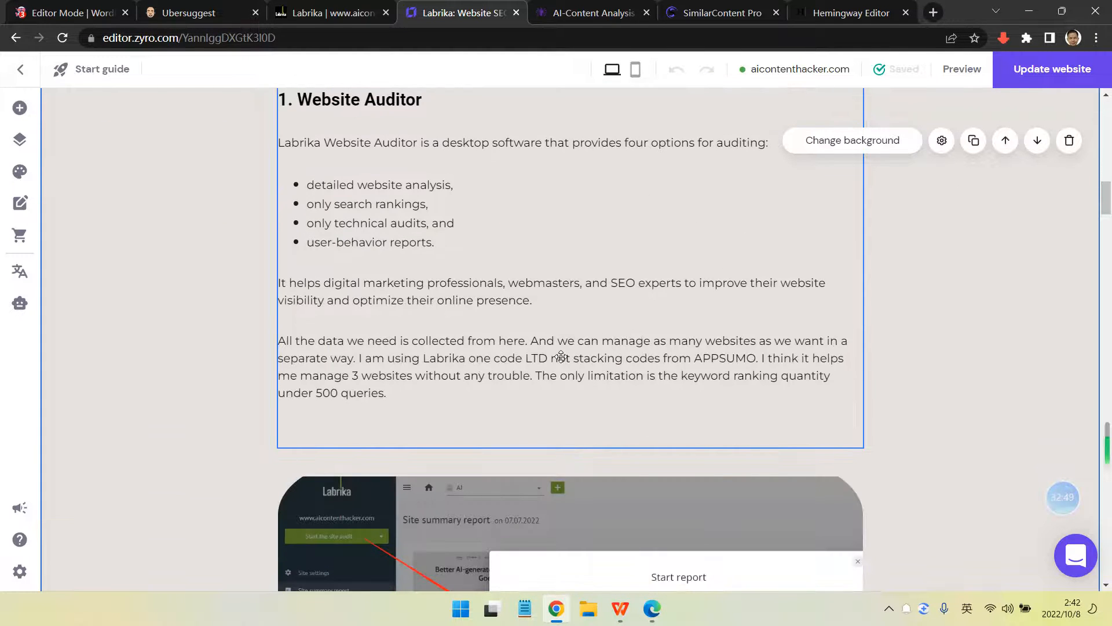
{"action": "scroll", "coordinate": [561, 356], "scroll_direction": "down", "scroll_amount": 10}
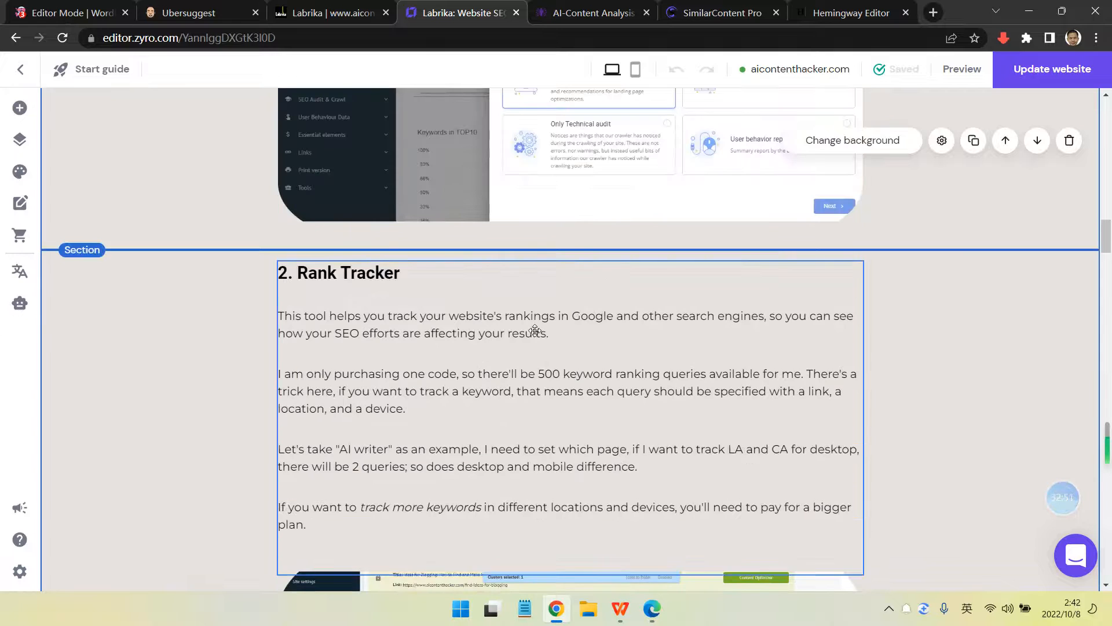
{"action": "scroll", "coordinate": [535, 330], "scroll_direction": "down", "scroll_amount": 4}
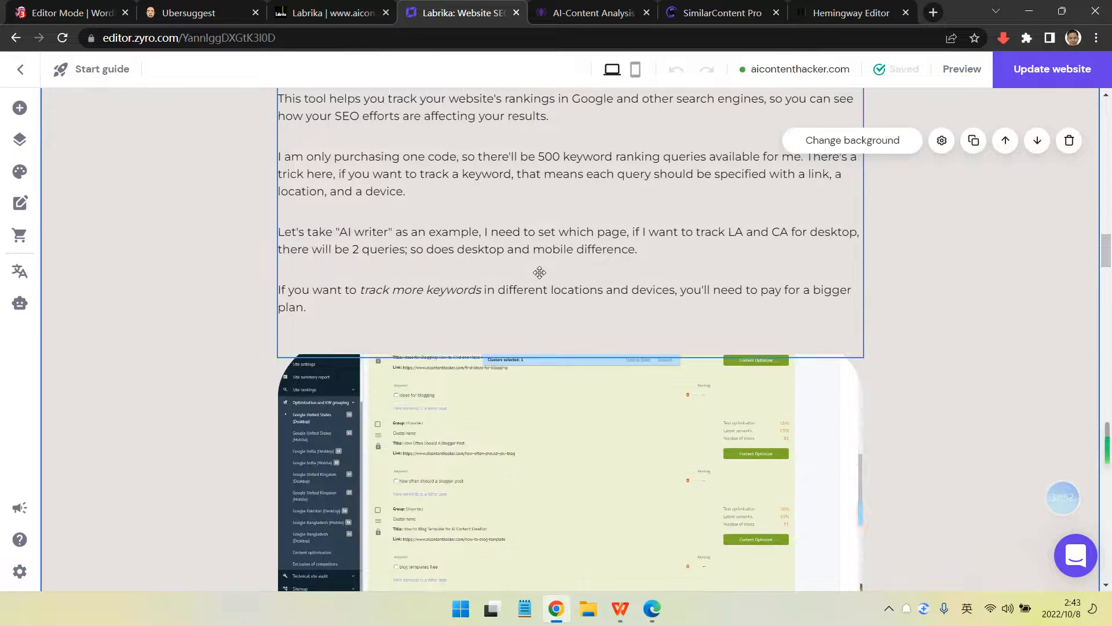
{"action": "scroll", "coordinate": [539, 272], "scroll_direction": "down", "scroll_amount": 8}
{"action": "left_click", "coordinate": [517, 336]}
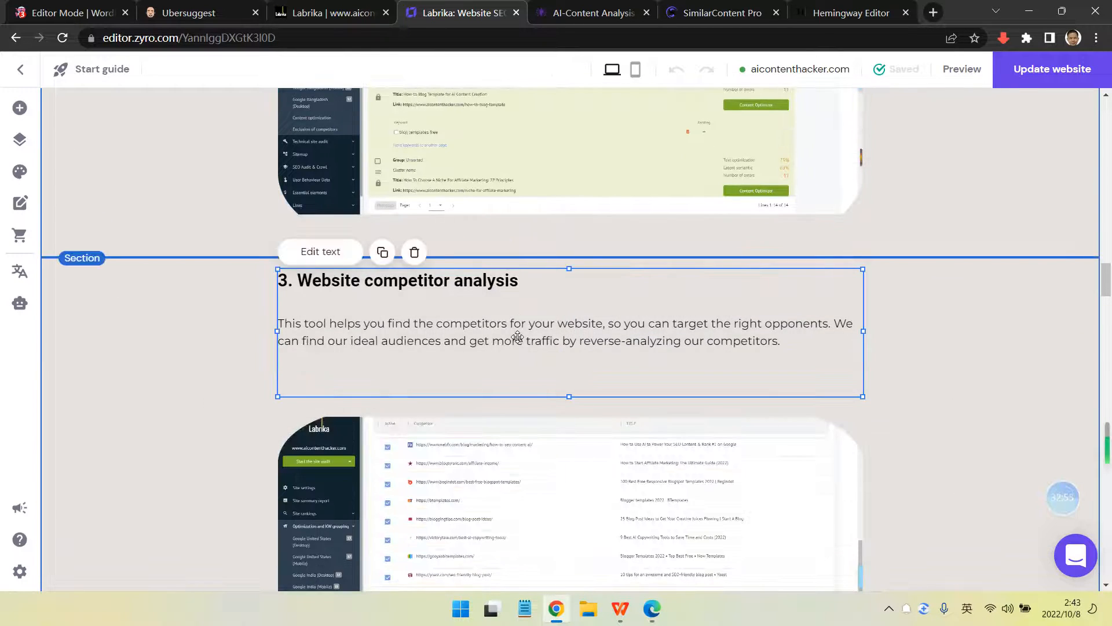
{"action": "scroll", "coordinate": [518, 337], "scroll_direction": "down", "scroll_amount": 20}
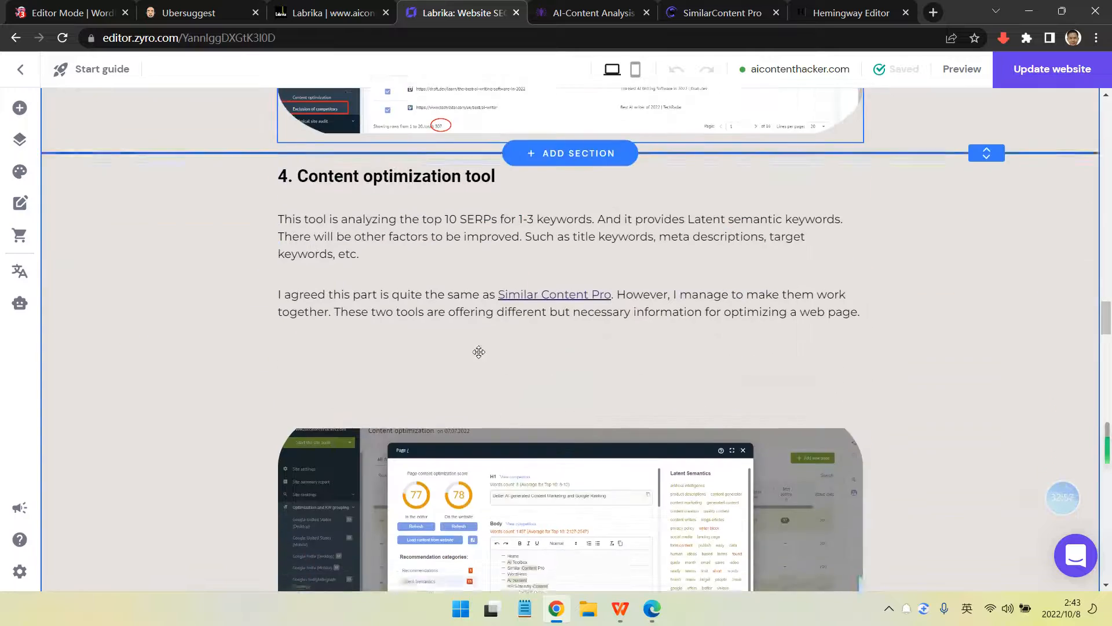
Review the rest of the Labrika article down to the section on other tools helpful for SEO practice
{"action": "scroll", "coordinate": [491, 348], "scroll_direction": "down", "scroll_amount": 20}
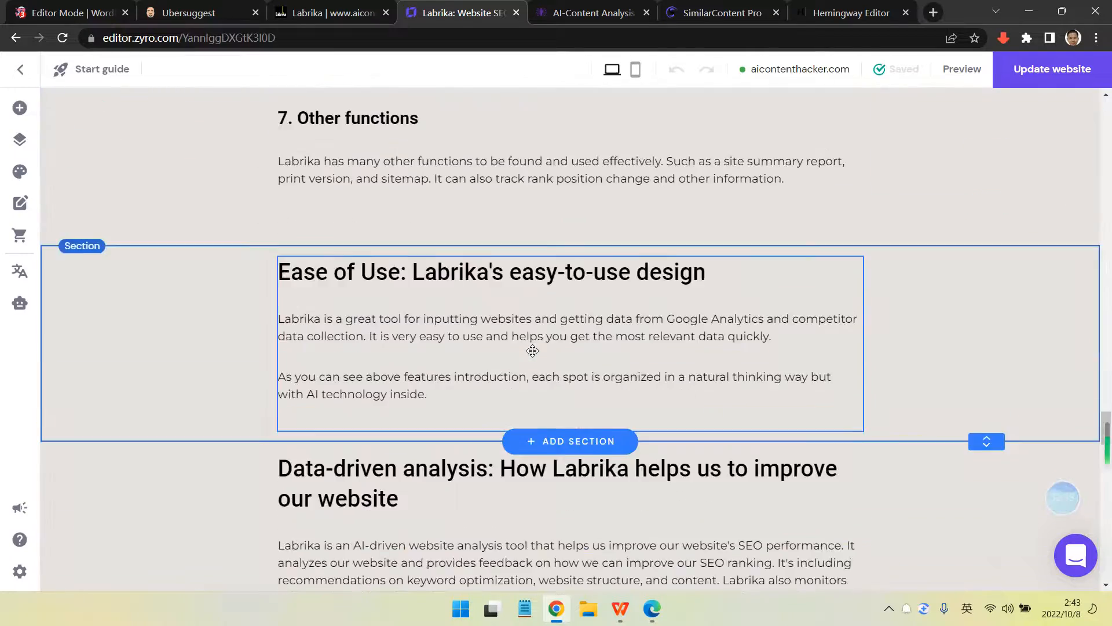
{"action": "scroll", "coordinate": [501, 357], "scroll_direction": "down", "scroll_amount": 20}
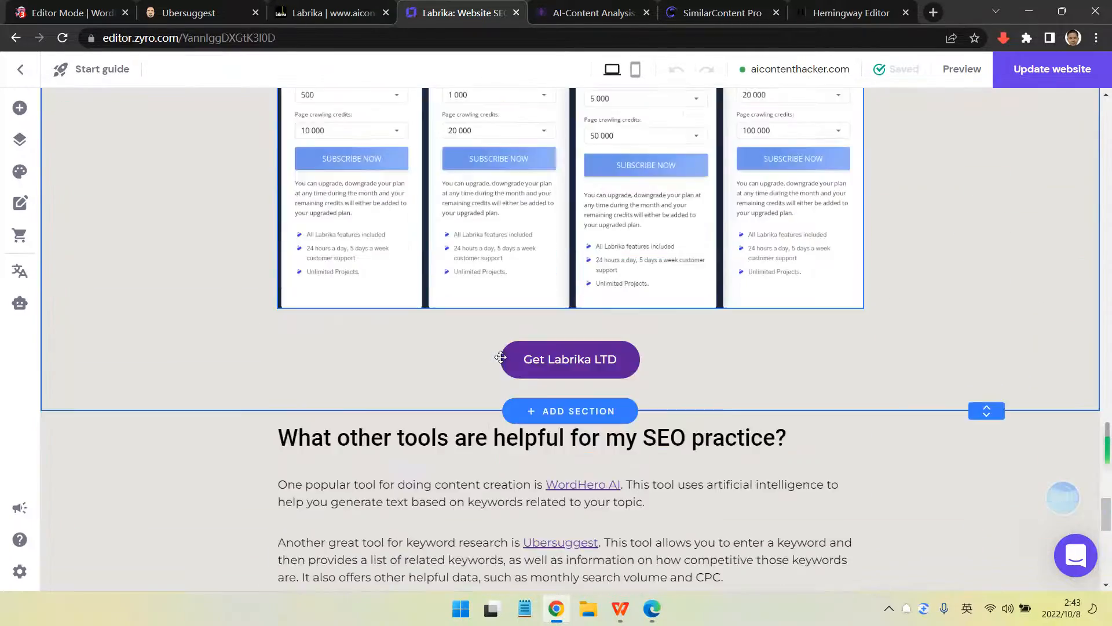
Switch to Labrika and examine the Latent Semantics terms and their explanation for the /labrika page
{"action": "left_click", "coordinate": [347, 10]}
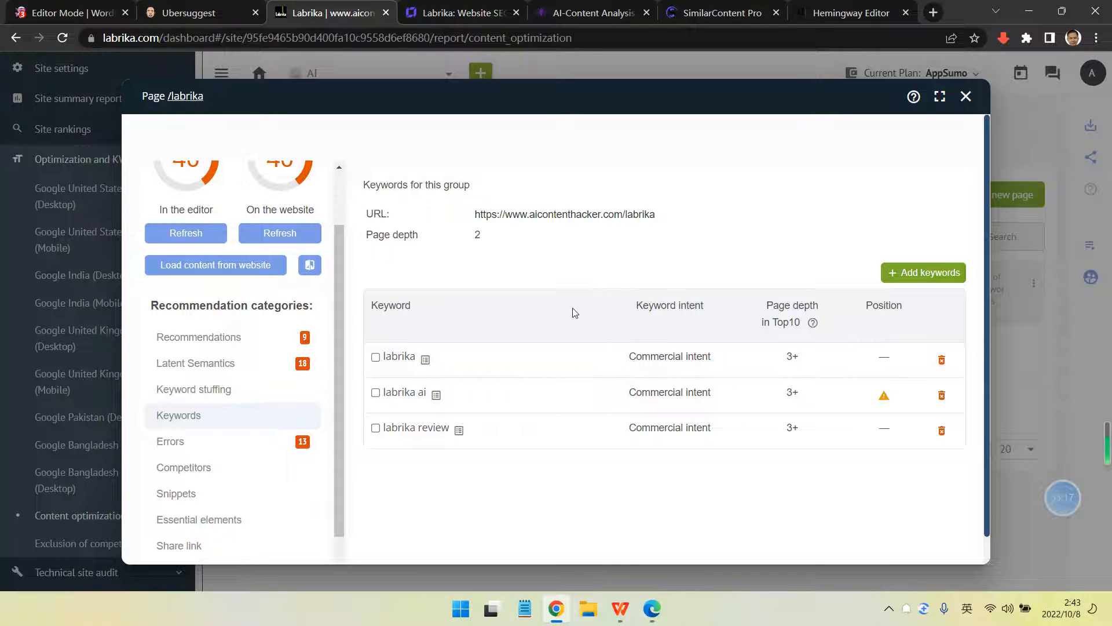
{"action": "left_click", "coordinate": [250, 371]}
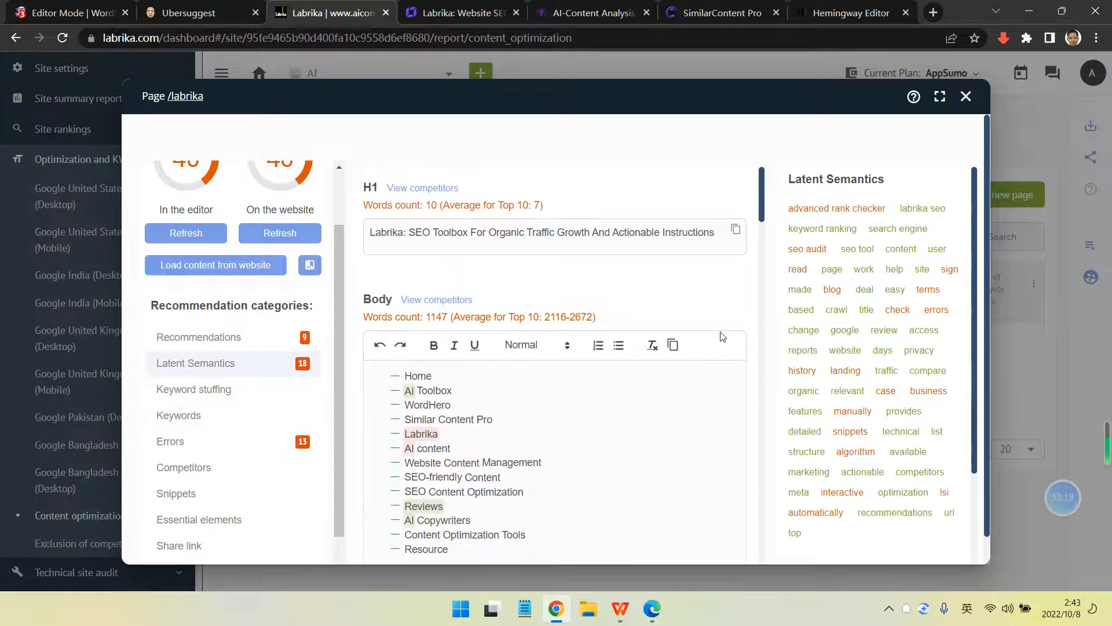
{"action": "scroll", "coordinate": [243, 382], "scroll_direction": "up", "scroll_amount": 2}
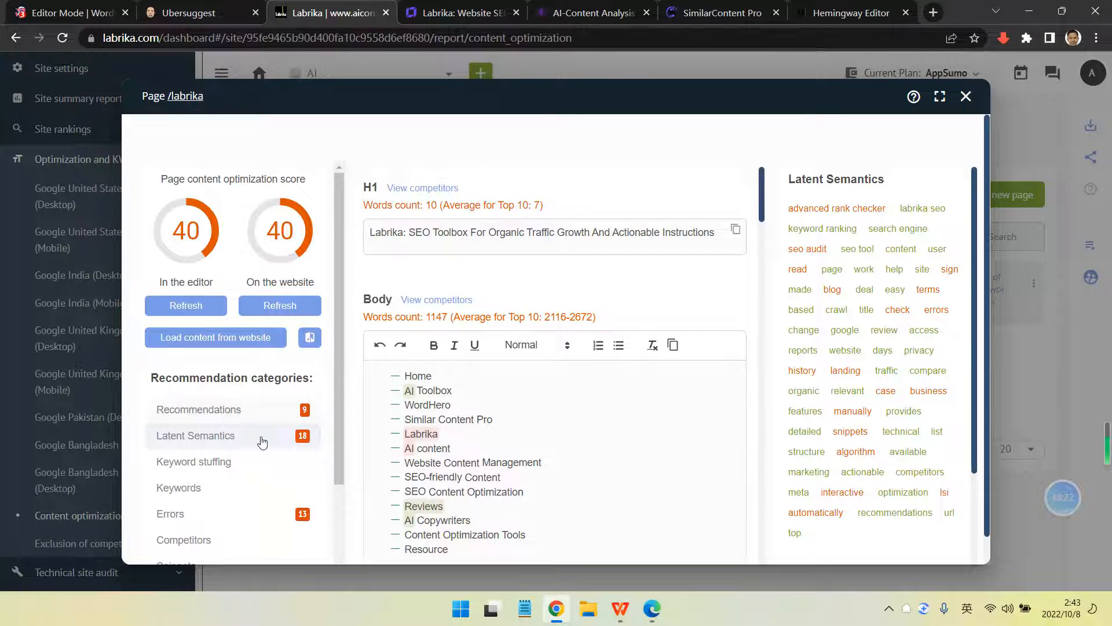
{"action": "scroll", "coordinate": [895, 408], "scroll_direction": "down", "scroll_amount": 3}
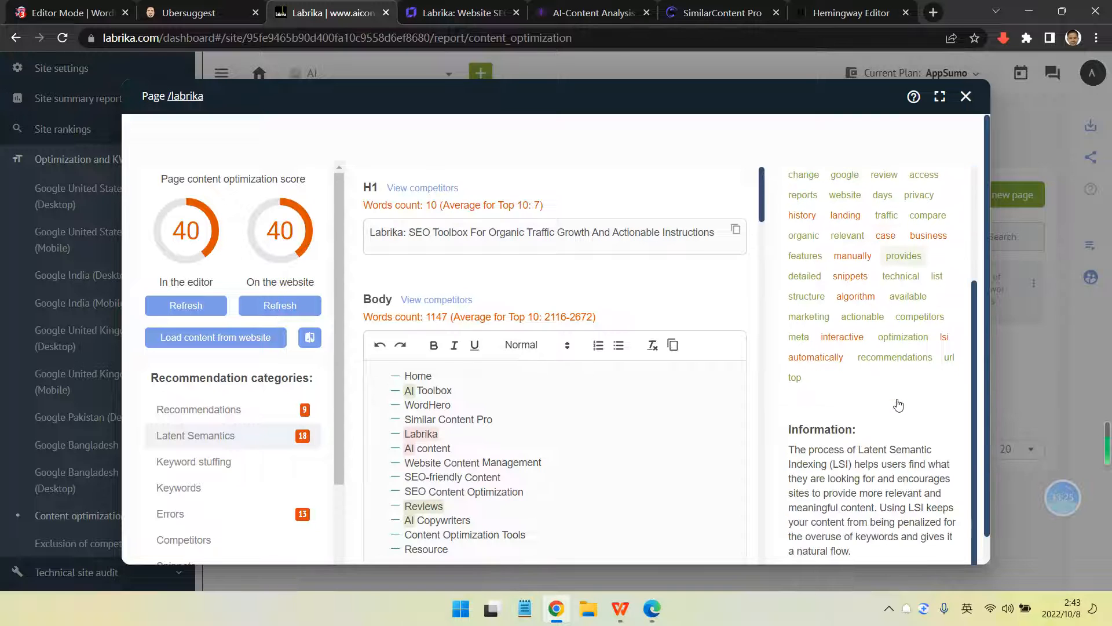
{"action": "scroll", "coordinate": [901, 400], "scroll_direction": "up", "scroll_amount": 3}
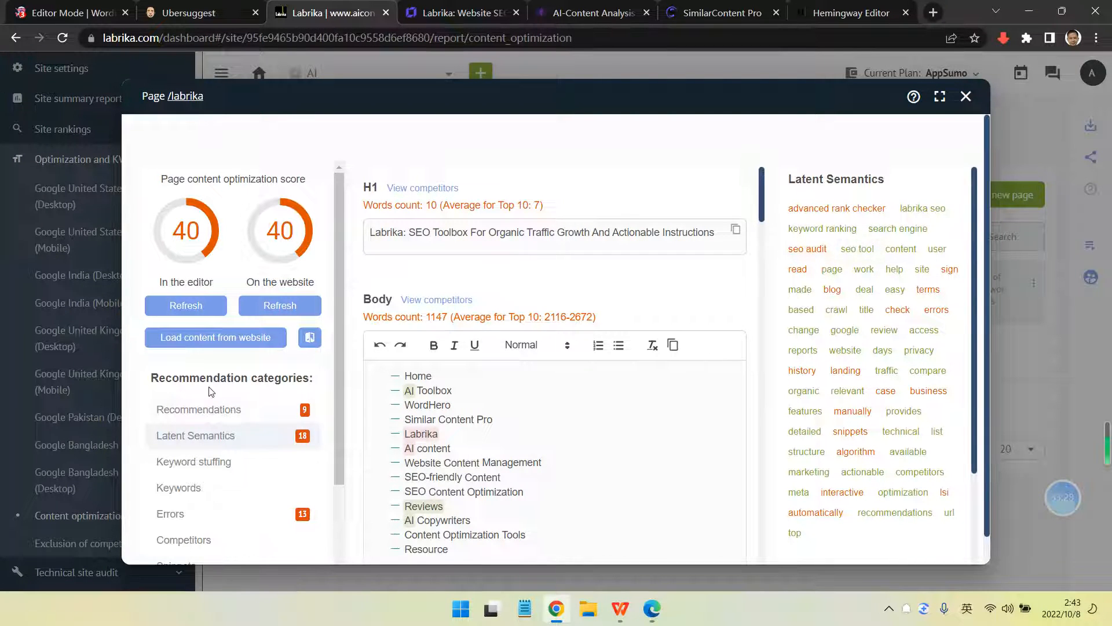
{"action": "scroll", "coordinate": [855, 411], "scroll_direction": "down", "scroll_amount": 3}
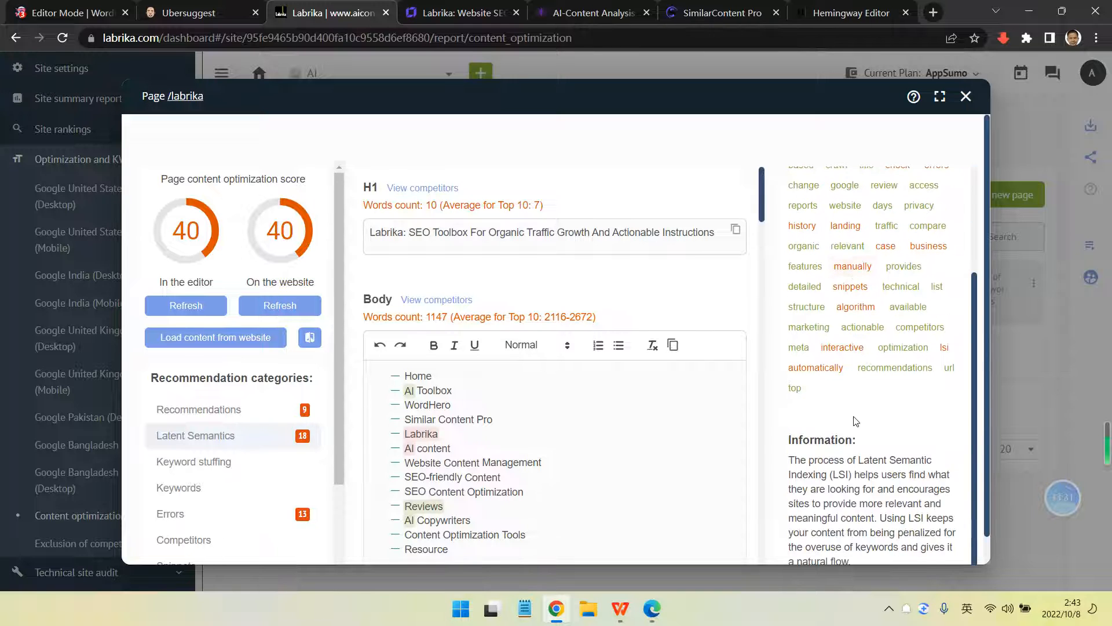
{"action": "scroll", "coordinate": [856, 410], "scroll_direction": "up", "scroll_amount": 3}
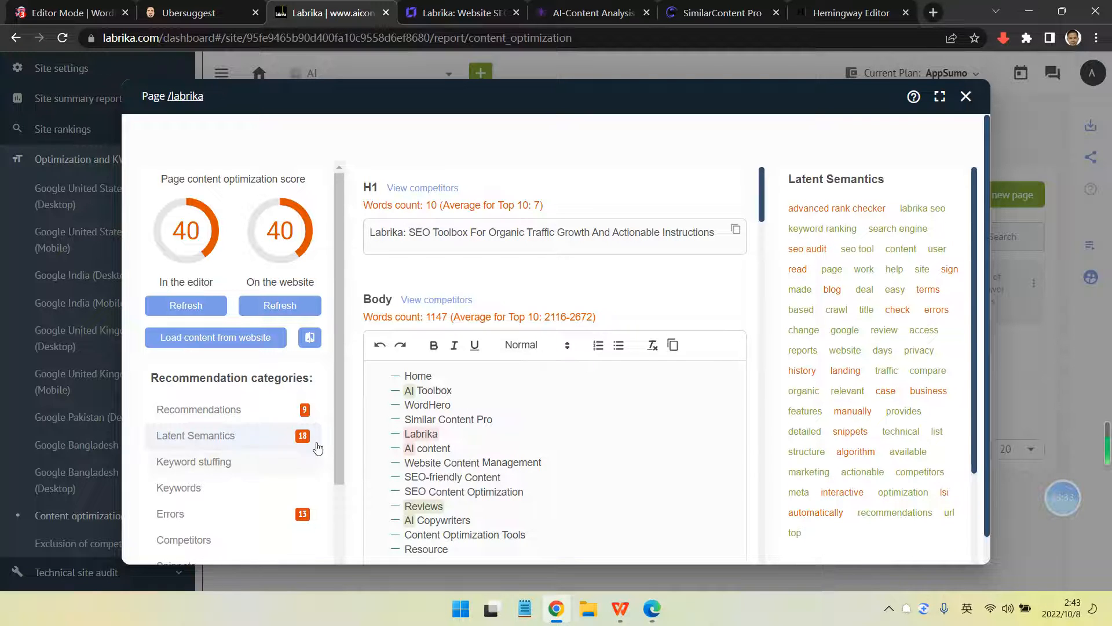
Compare the top-ranking competitors and their TF-IDF values for the page's keywords "labrika" and "labrika ai"
{"action": "left_click", "coordinate": [232, 488]}
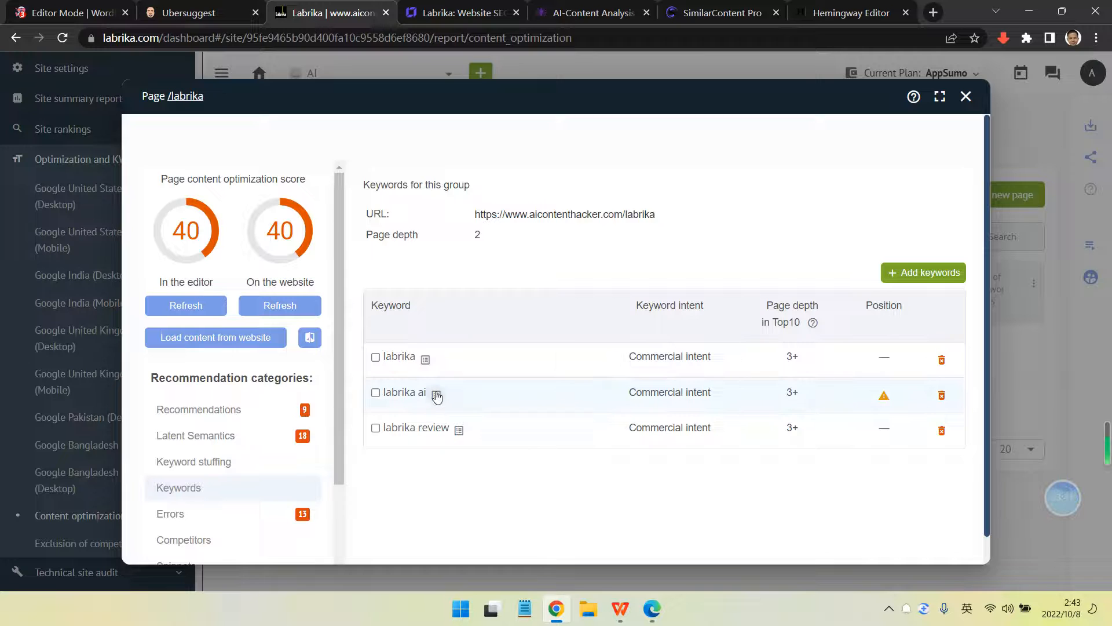
{"action": "left_click", "coordinate": [425, 360]}
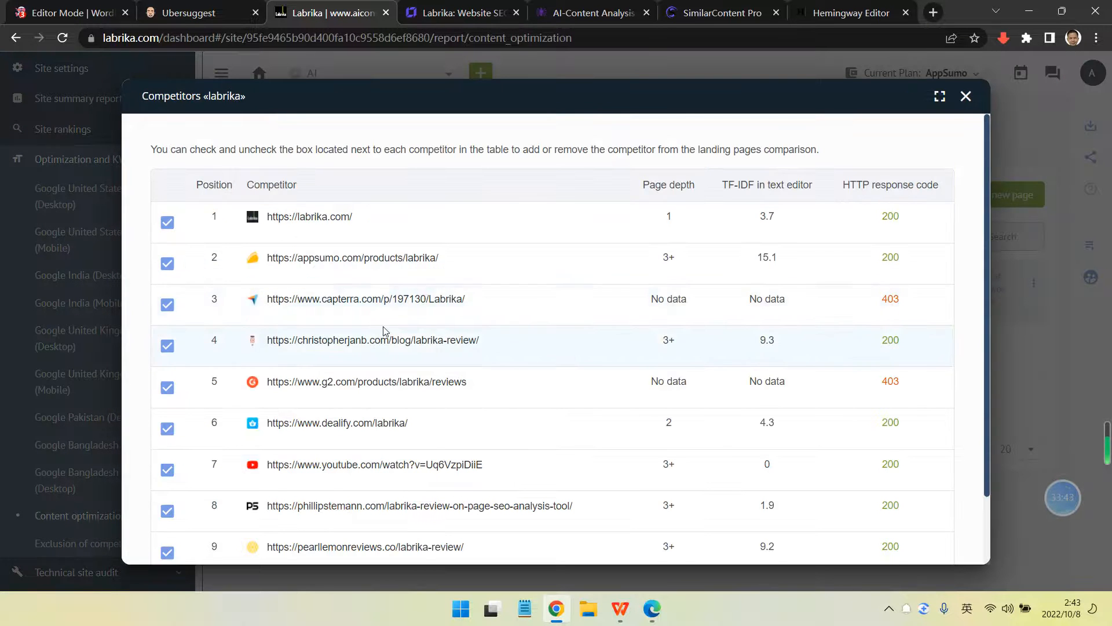
{"action": "scroll", "coordinate": [385, 338], "scroll_direction": "down", "scroll_amount": 2}
{"action": "left_click", "coordinate": [964, 96]}
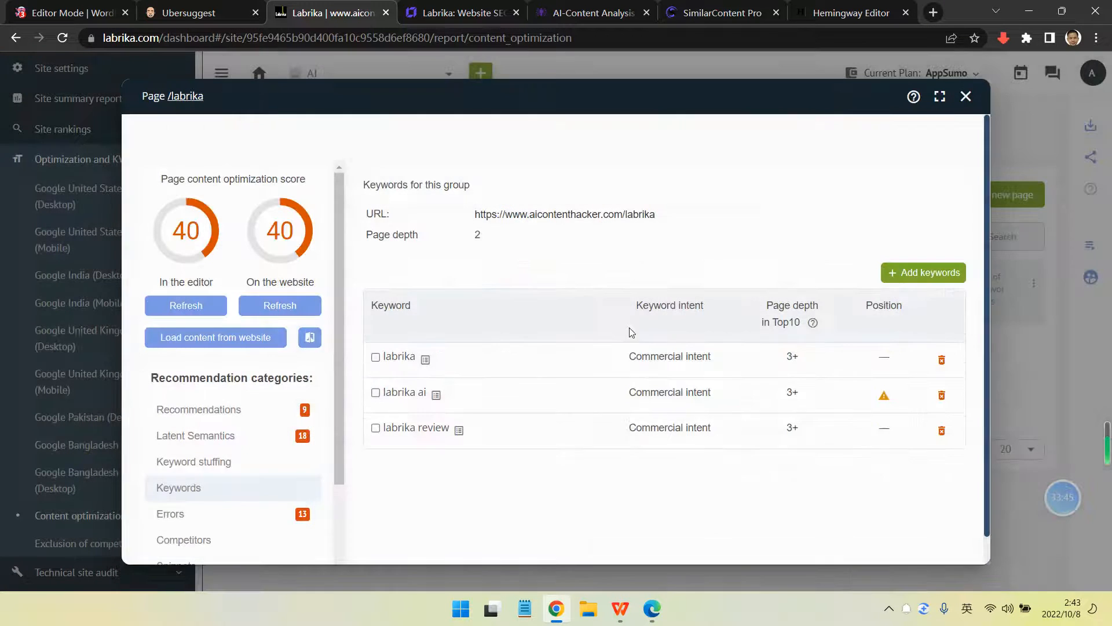
{"action": "left_click", "coordinate": [436, 399]}
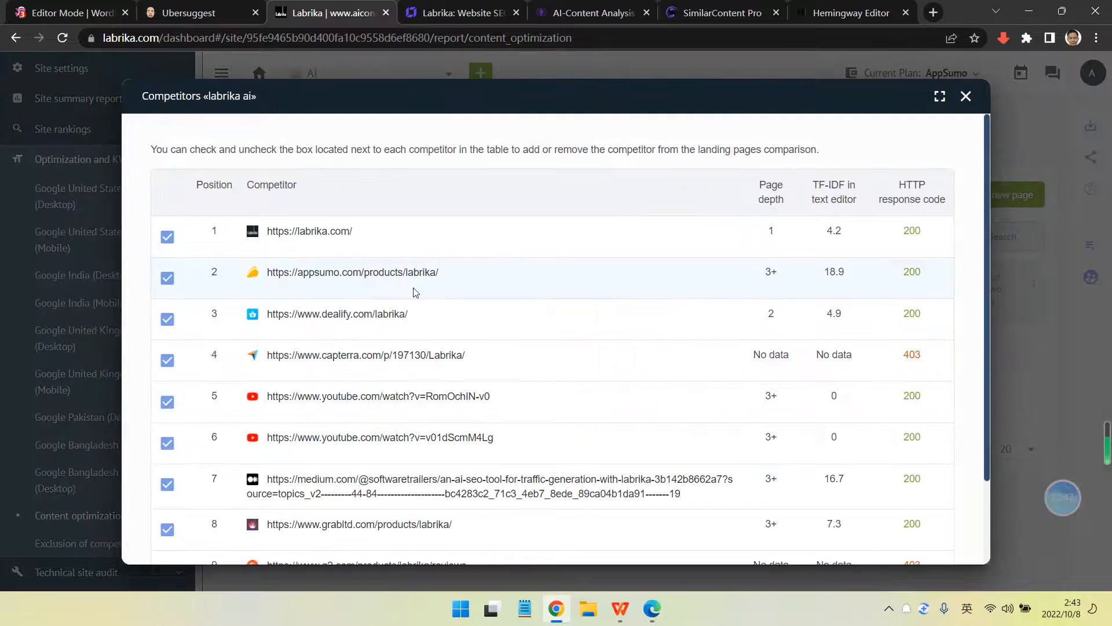
{"action": "left_click", "coordinate": [965, 96]}
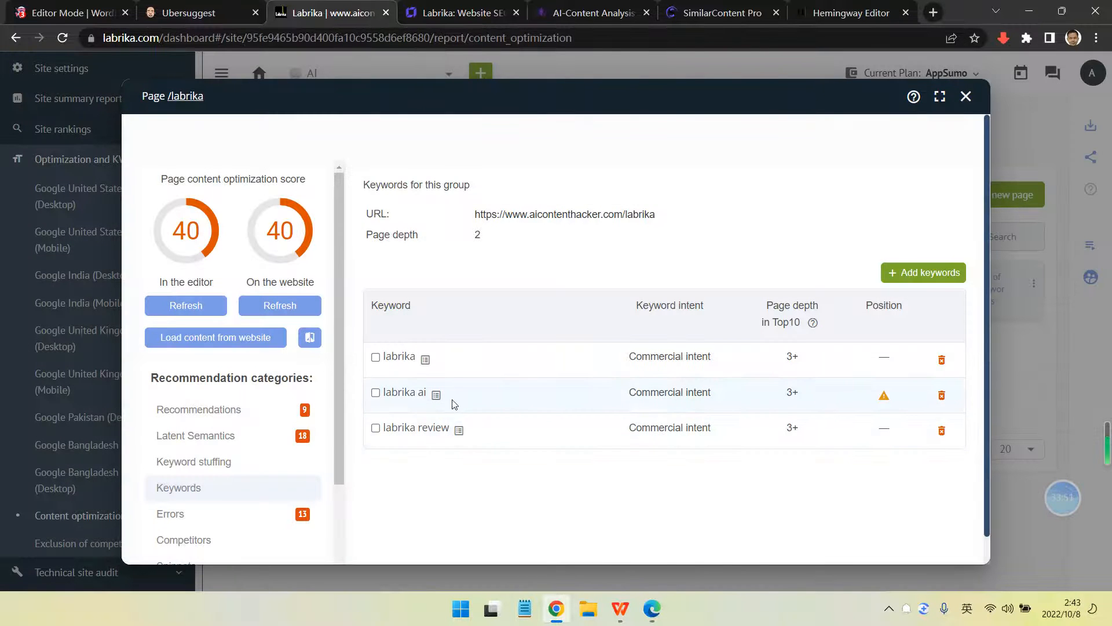
{"action": "left_click", "coordinate": [425, 361]}
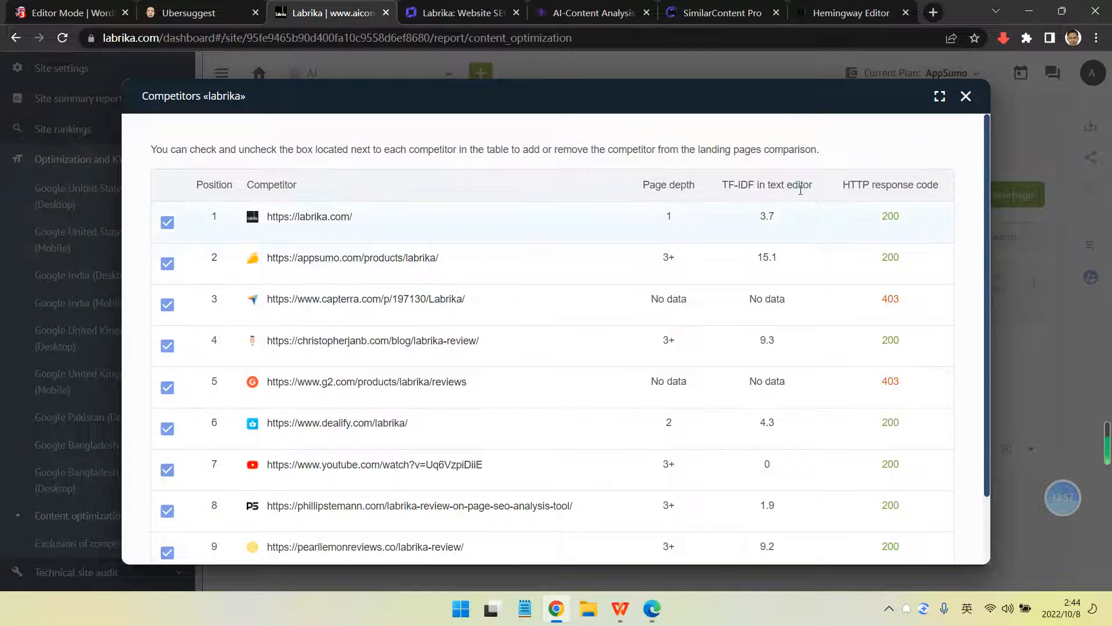
{"action": "left_click", "coordinate": [966, 97]}
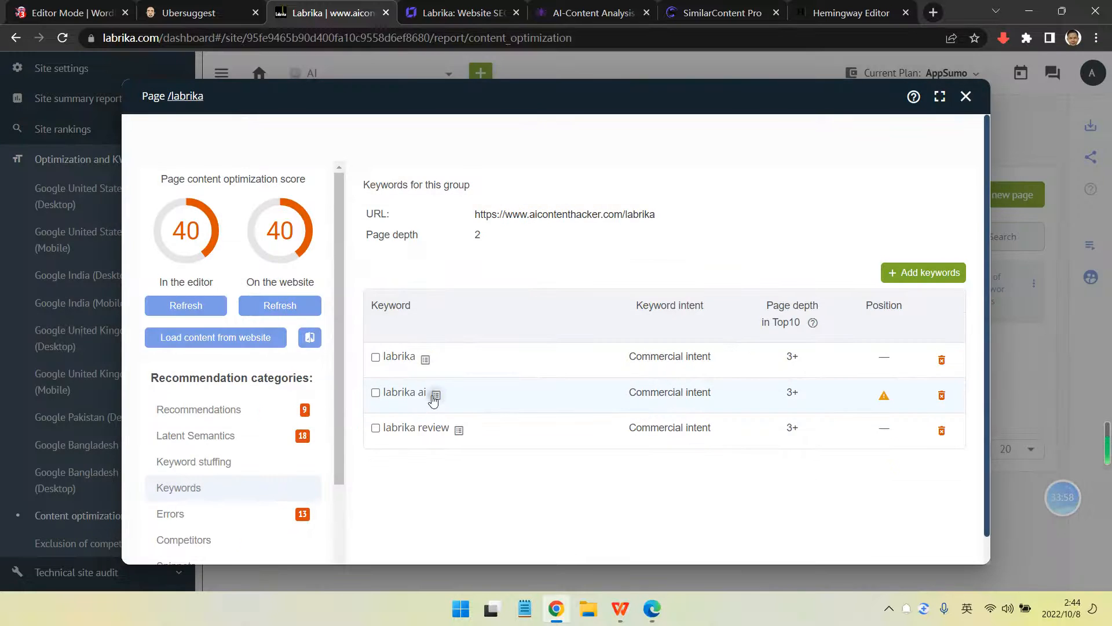
{"action": "left_click", "coordinate": [436, 394]}
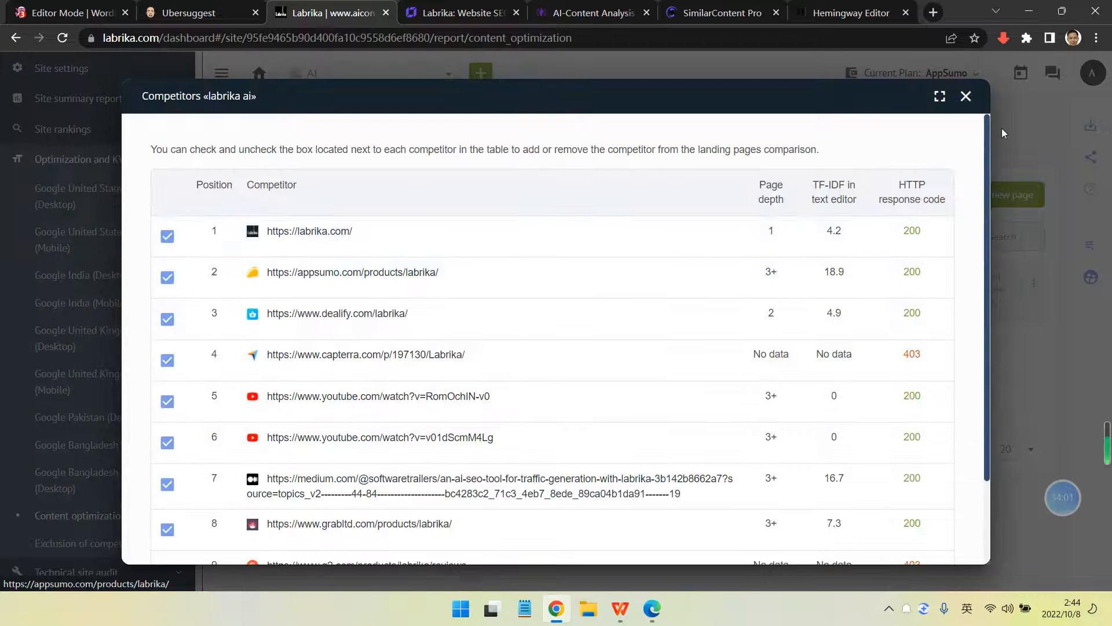
{"action": "left_click", "coordinate": [966, 96]}
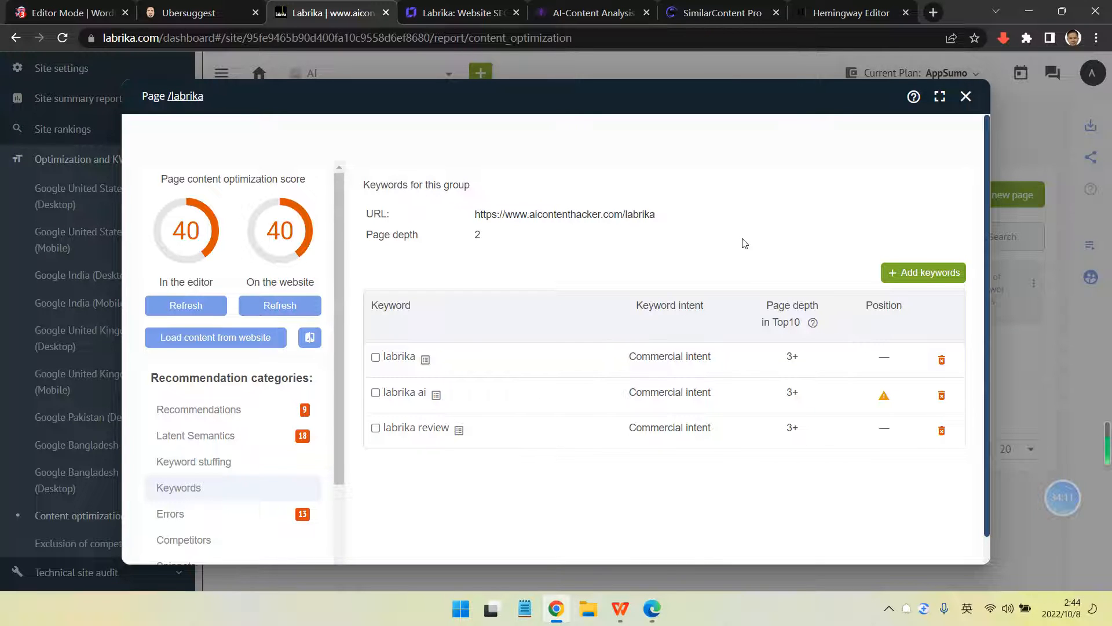
Review the page's Recommendations for the title, description, H1 and body text
{"action": "left_click", "coordinate": [248, 407]}
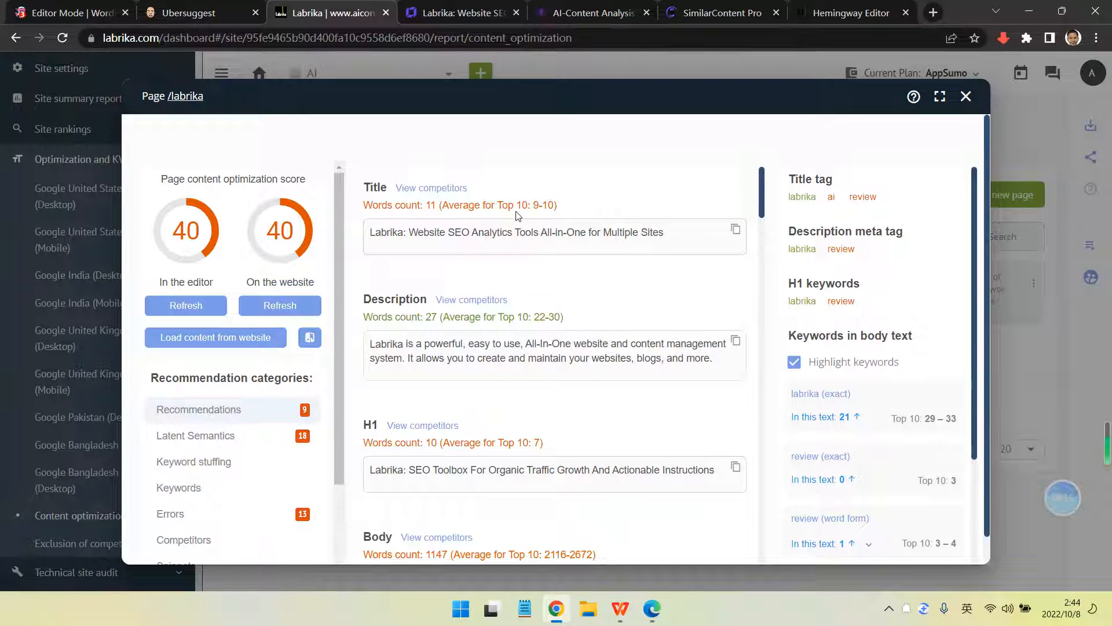
{"action": "scroll", "coordinate": [408, 391], "scroll_direction": "down", "scroll_amount": 3}
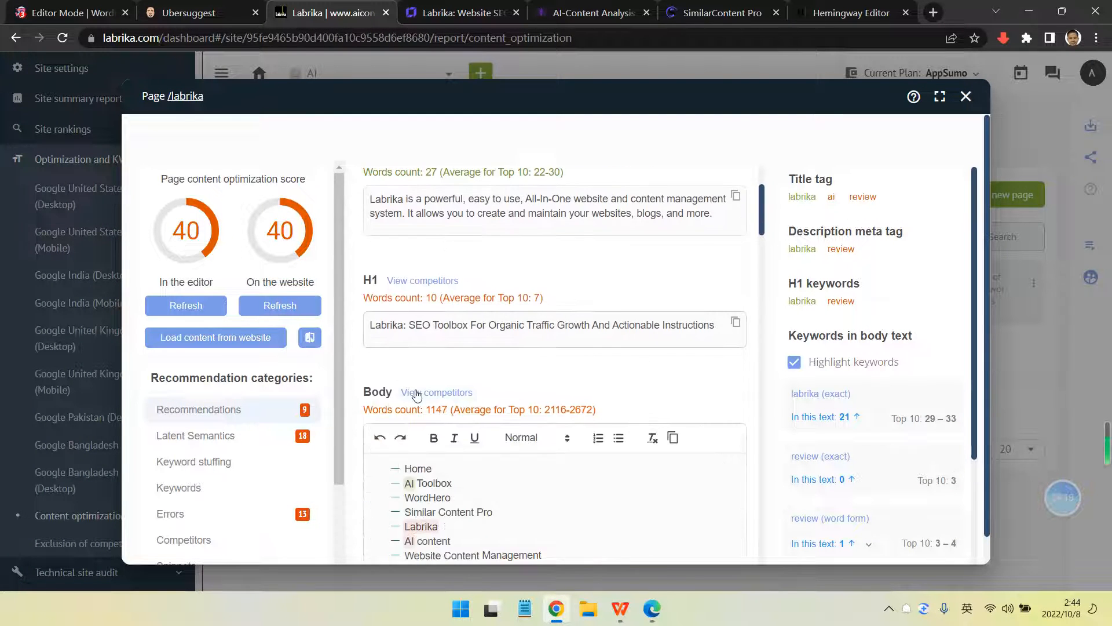
{"action": "scroll", "coordinate": [394, 320], "scroll_direction": "up", "scroll_amount": 3}
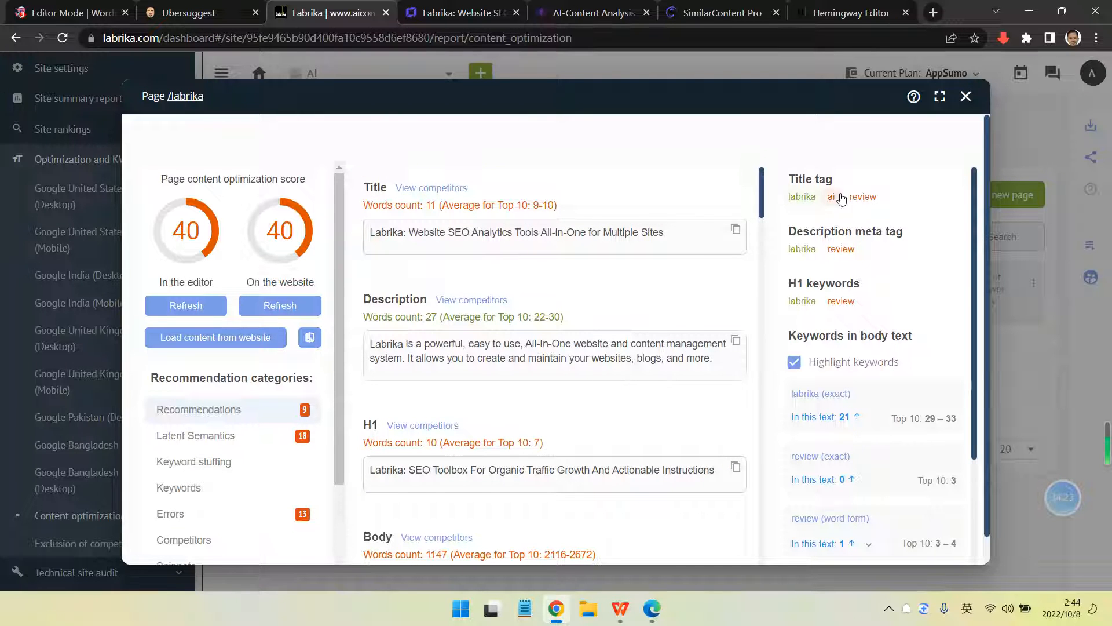
Insert "AI Review" after "Labrika" in the page title, before the colon
{"action": "left_click", "coordinate": [405, 233]}
{"action": "type", "text": "AI"}
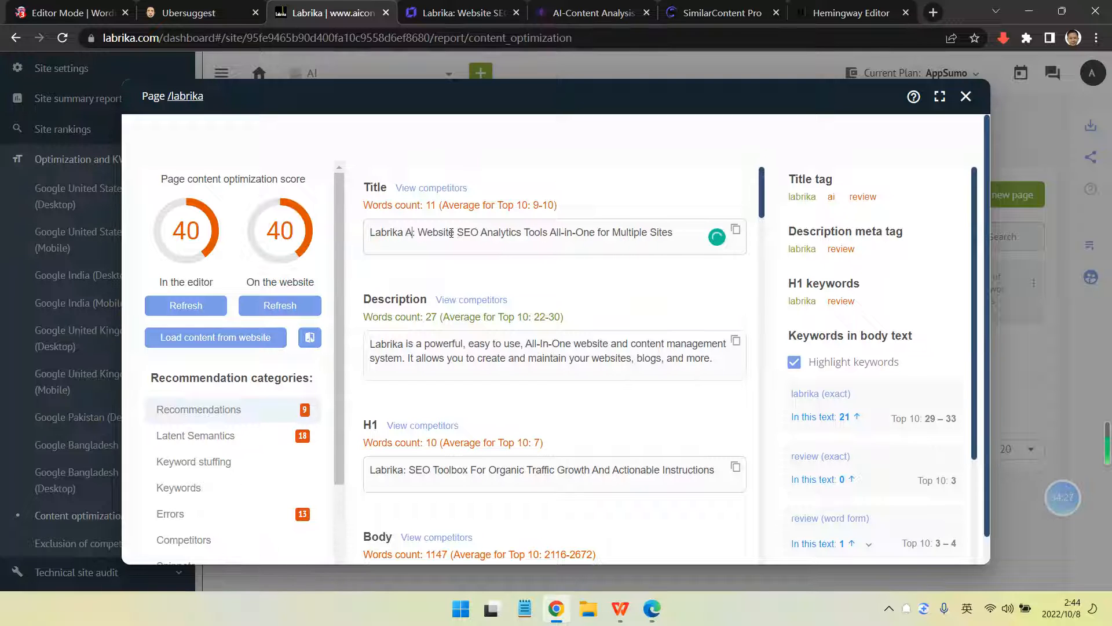
{"action": "type", "text": " E"}
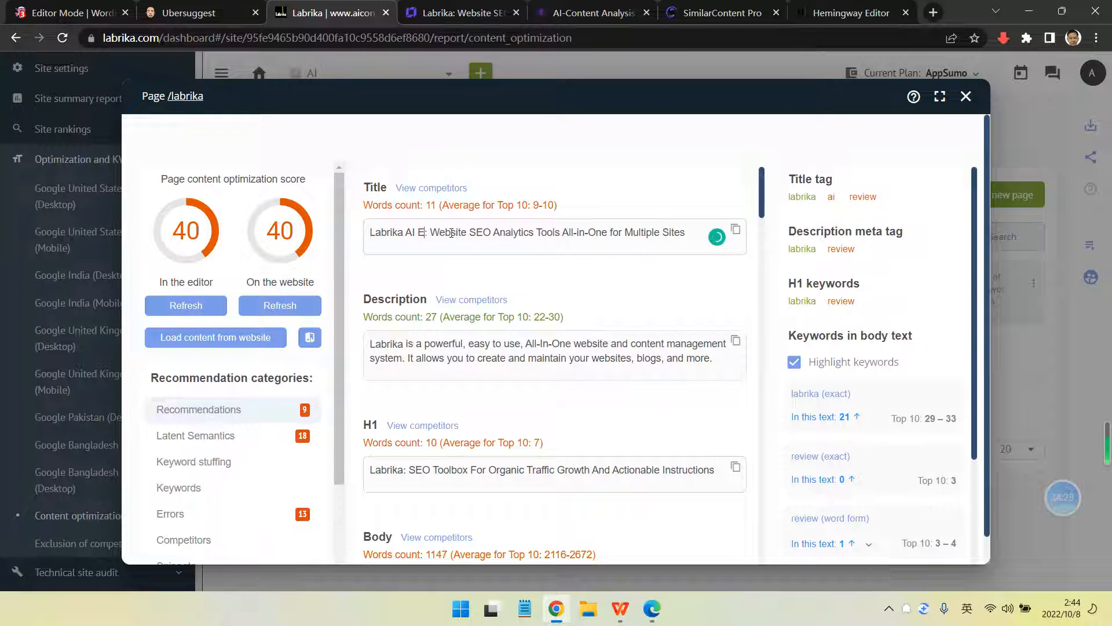
{"action": "key", "text": "BackSpace"}
{"action": "type", "text": "Review"}
{"action": "key", "text": "Delete"}
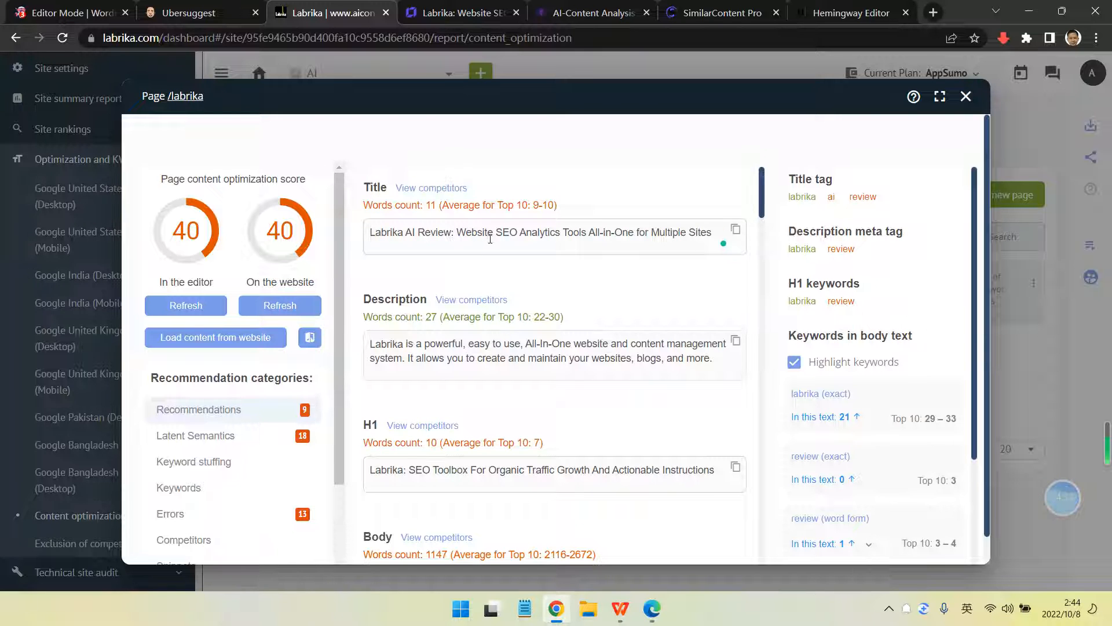
Switch to the Zyro editor, open the Labrika page's SEO settings and check the SEO title's character limit
{"action": "left_click", "coordinate": [457, 15]}
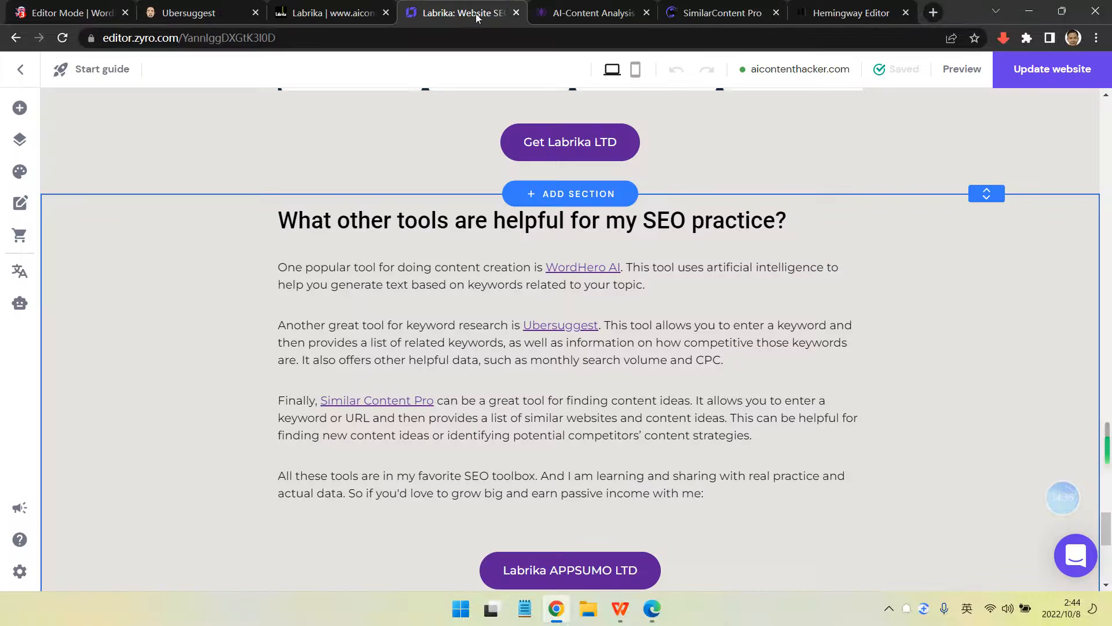
{"action": "left_click", "coordinate": [20, 140]}
{"action": "scroll", "coordinate": [266, 325], "scroll_direction": "down", "scroll_amount": 3}
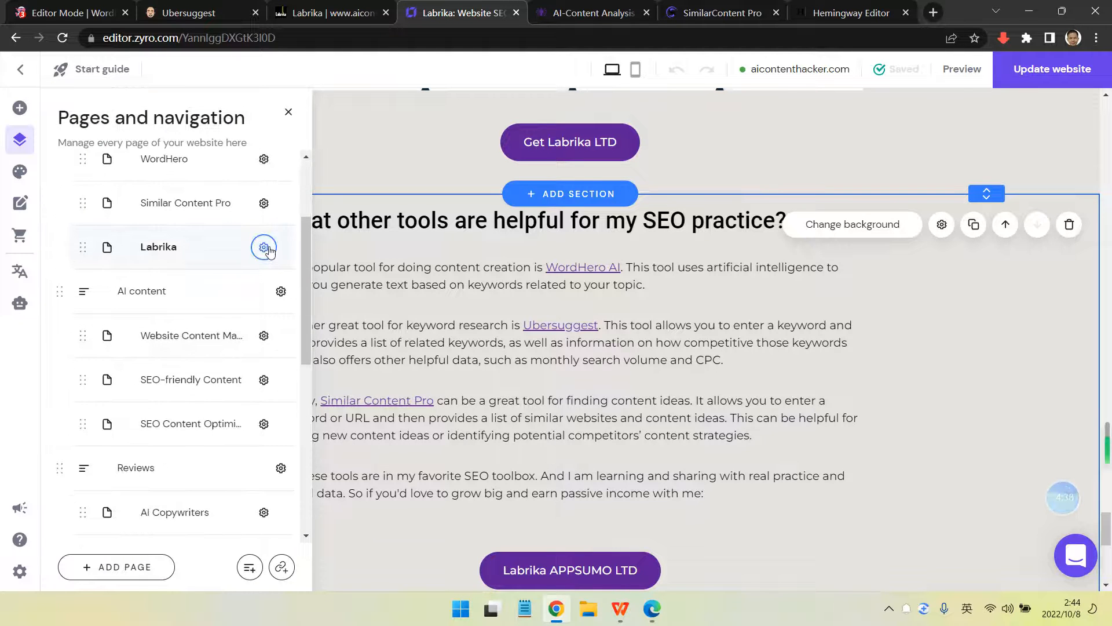
{"action": "left_click", "coordinate": [263, 247]}
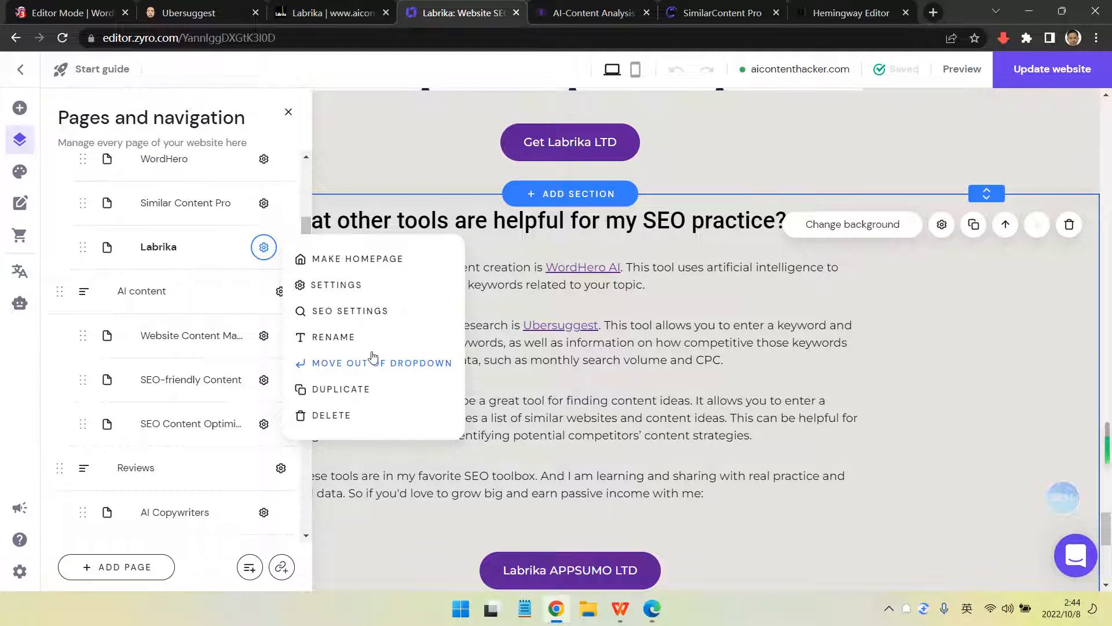
{"action": "left_click", "coordinate": [346, 287]}
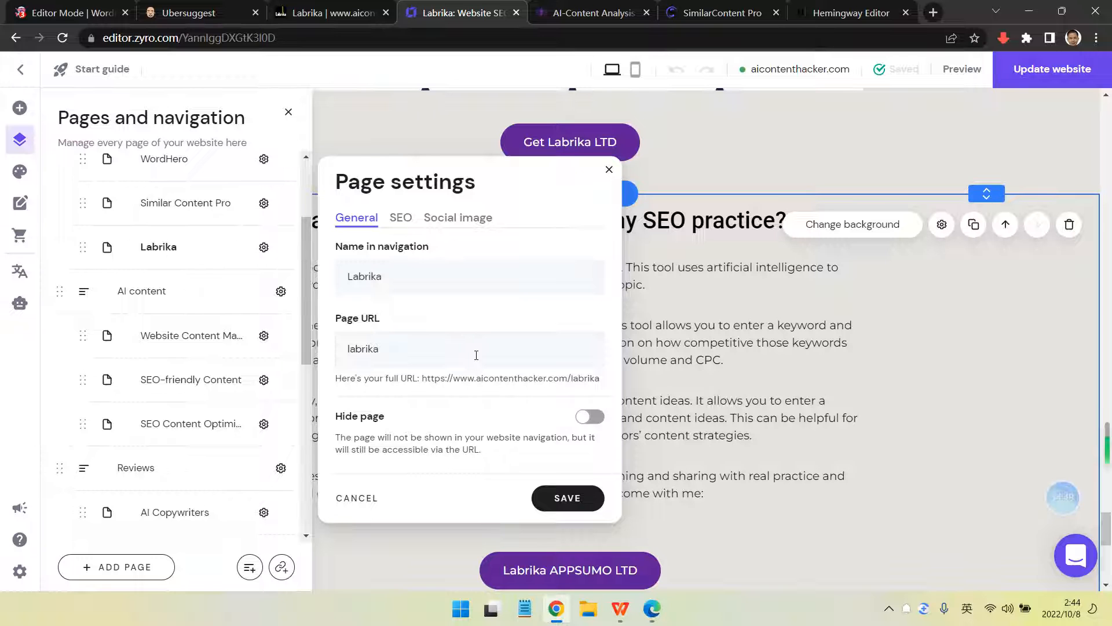
{"action": "left_click", "coordinate": [401, 219]}
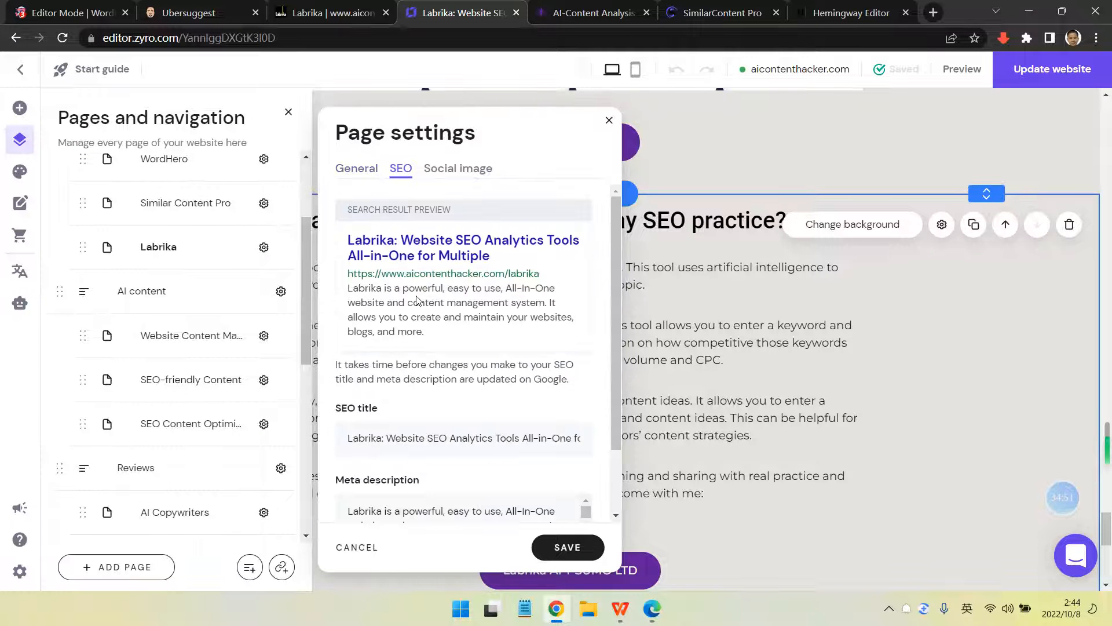
{"action": "scroll", "coordinate": [417, 299], "scroll_direction": "down", "scroll_amount": 2}
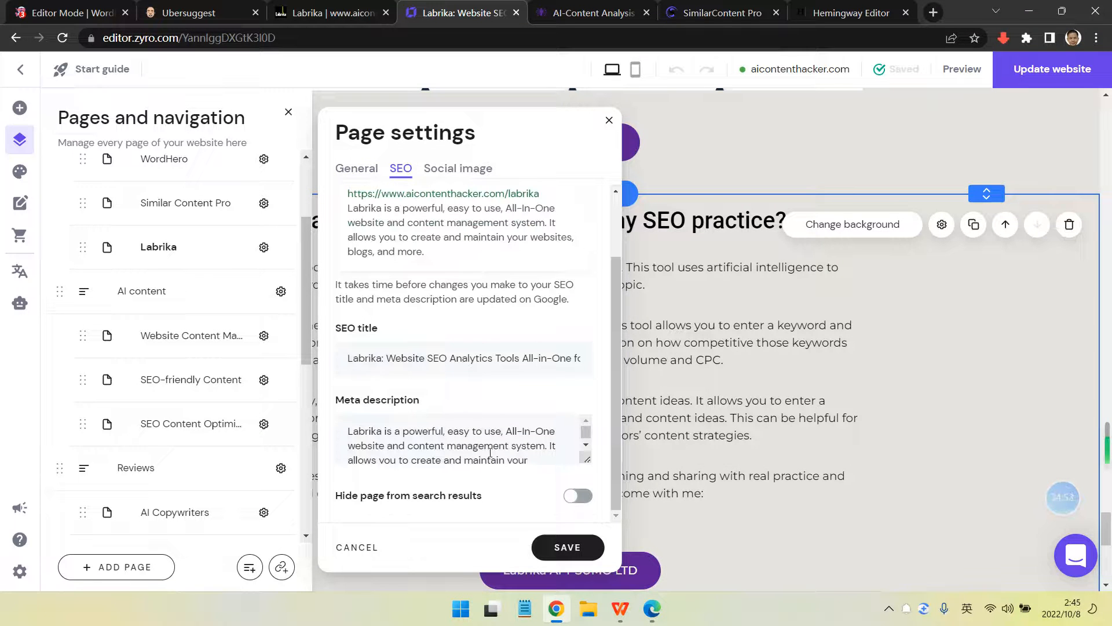
{"action": "left_click", "coordinate": [498, 446]}
{"action": "left_click", "coordinate": [435, 359]}
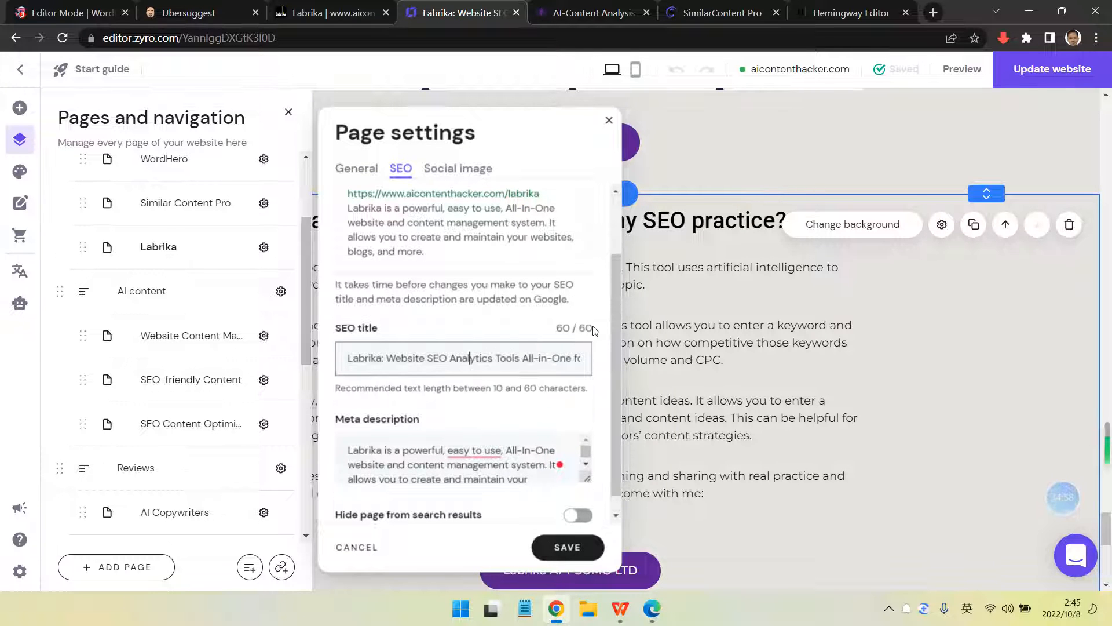
Switch to Labrika, shorten the title to "Labrika AI Review: Website SEO Analytics Tools" and copy it
{"action": "left_click", "coordinate": [354, 15]}
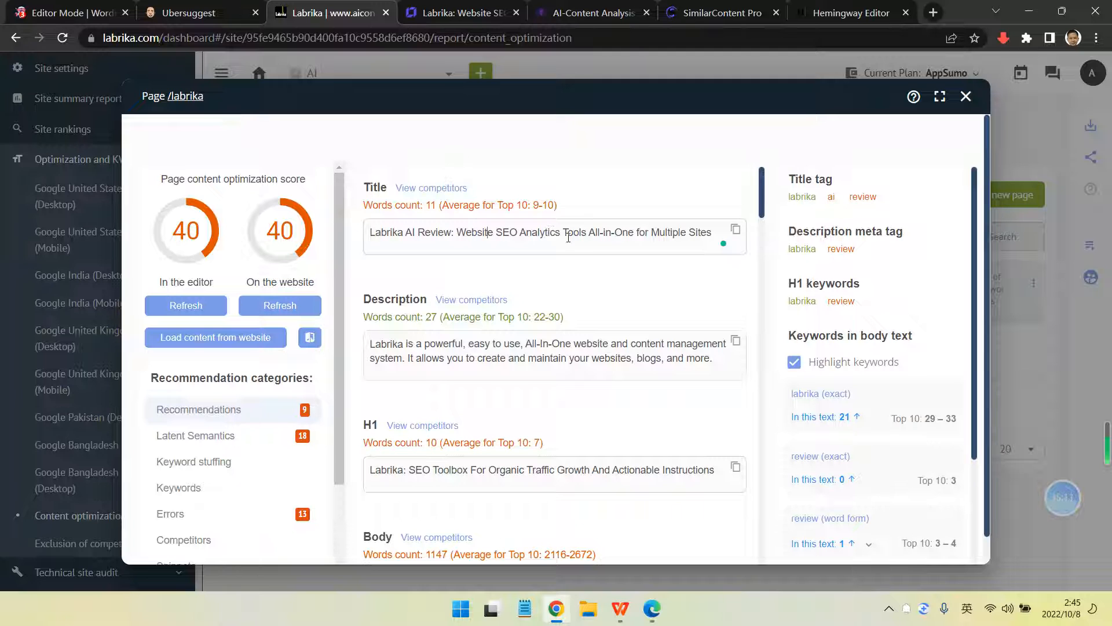
{"action": "left_click_drag", "start_coordinate": [588, 232], "coordinate": [756, 237]}
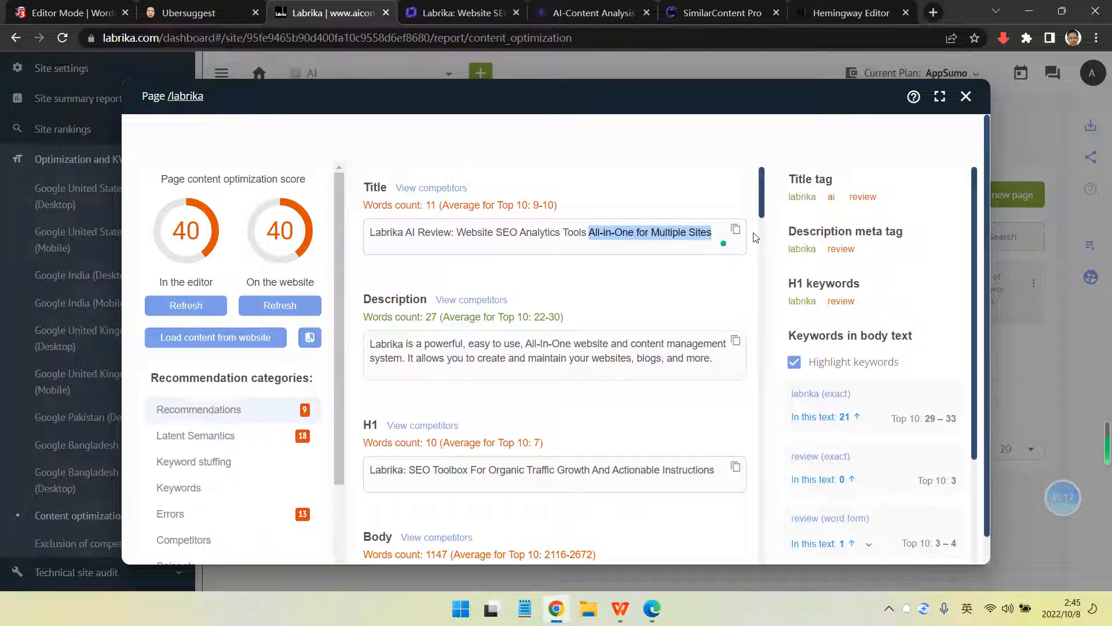
{"action": "key", "text": "BackSpace"}
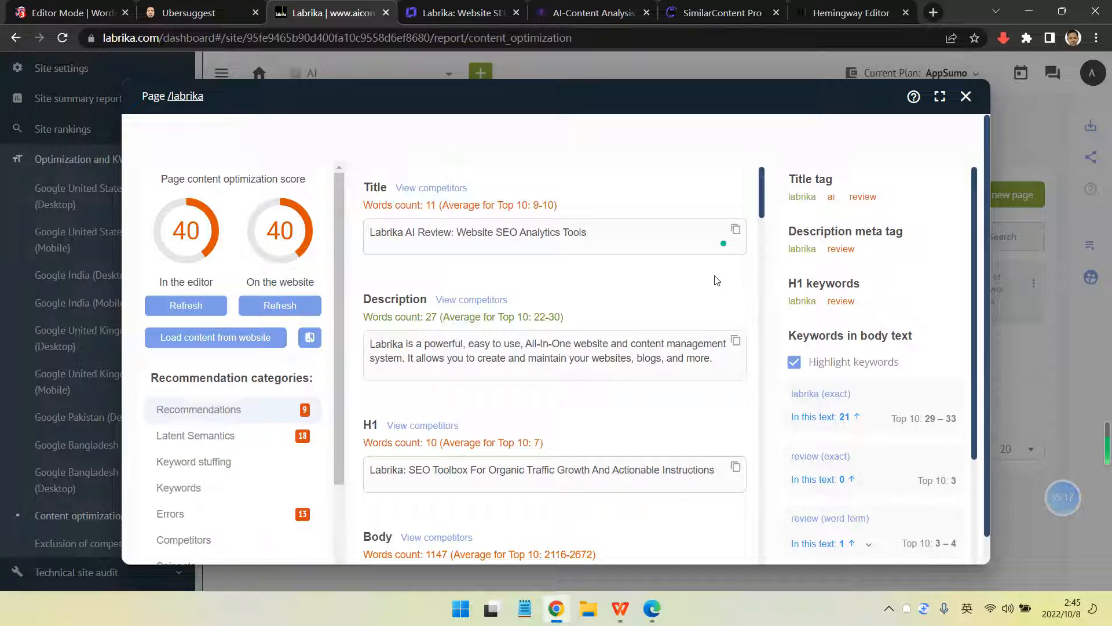
{"action": "left_click_drag", "start_coordinate": [587, 232], "coordinate": [362, 233]}
{"action": "key", "text": "ctrl+c"}
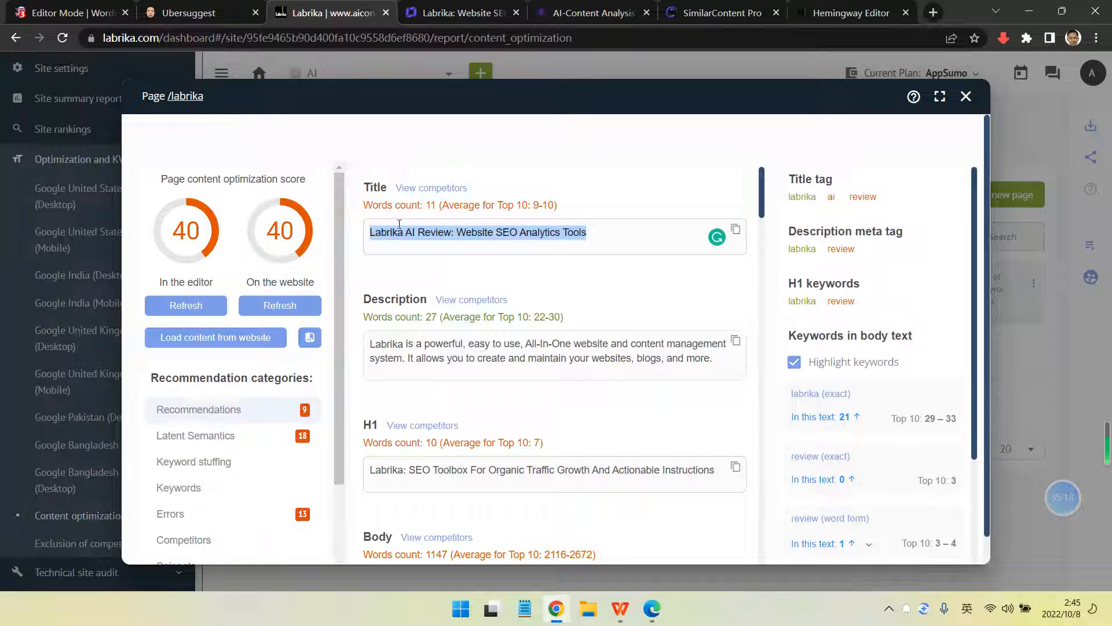
Switch to WordHero and generate SEO descriptions from "Labrika AI Review: Website SEO Analytics Tools" with "intro" as the keyword
{"action": "left_click", "coordinate": [87, 13]}
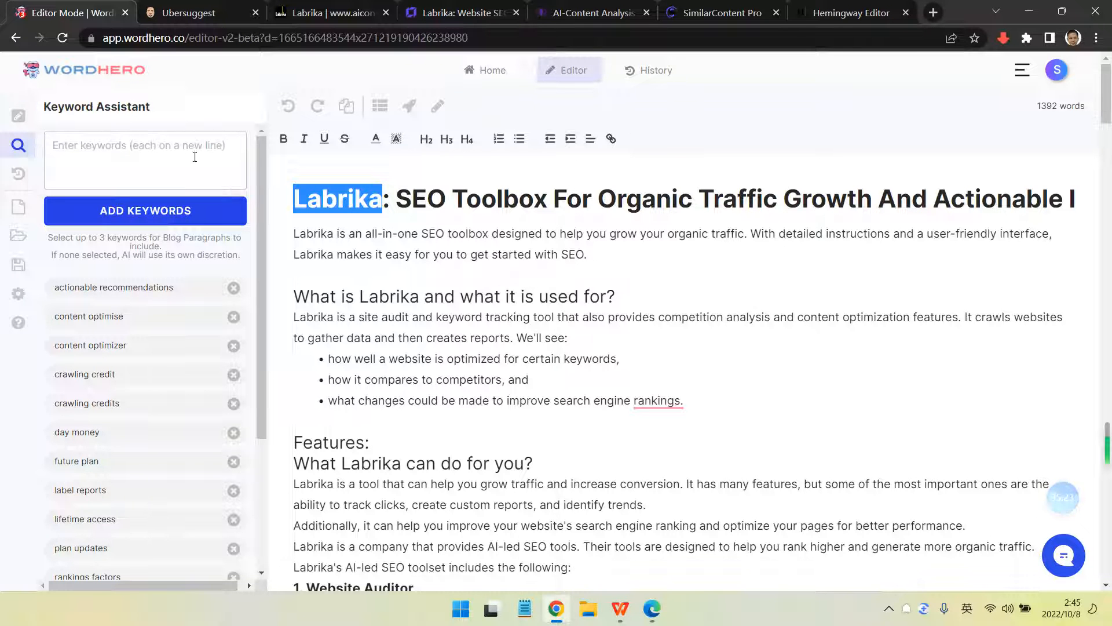
{"action": "left_click", "coordinate": [19, 115]}
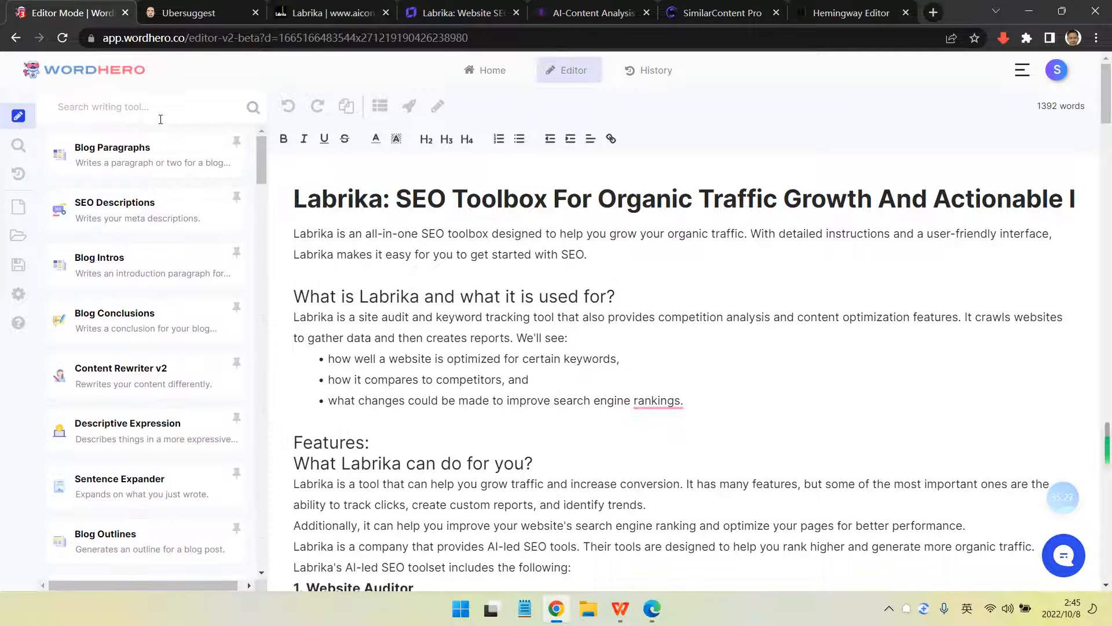
{"action": "left_click", "coordinate": [171, 113]}
{"action": "left_click", "coordinate": [171, 219]}
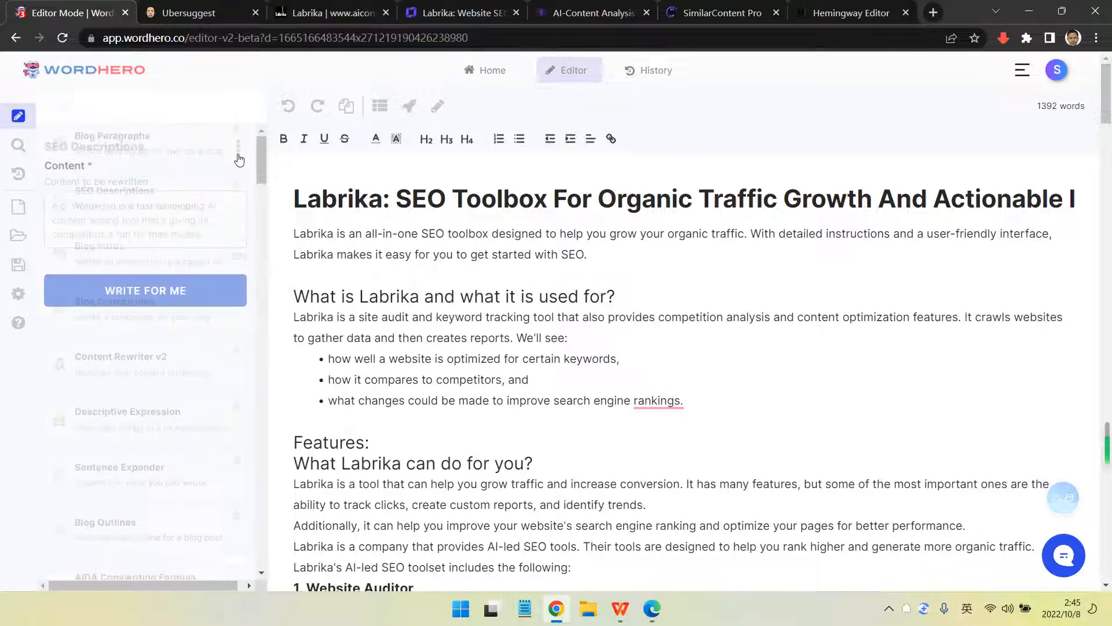
{"action": "key", "text": "ctrl+v"}
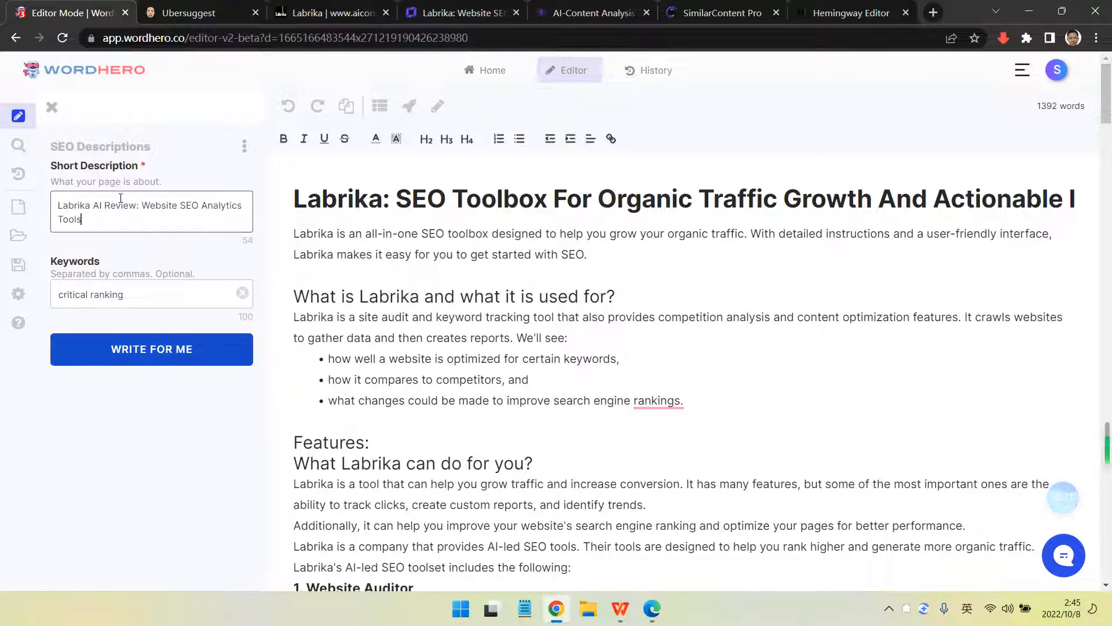
{"action": "left_click", "coordinate": [242, 293]}
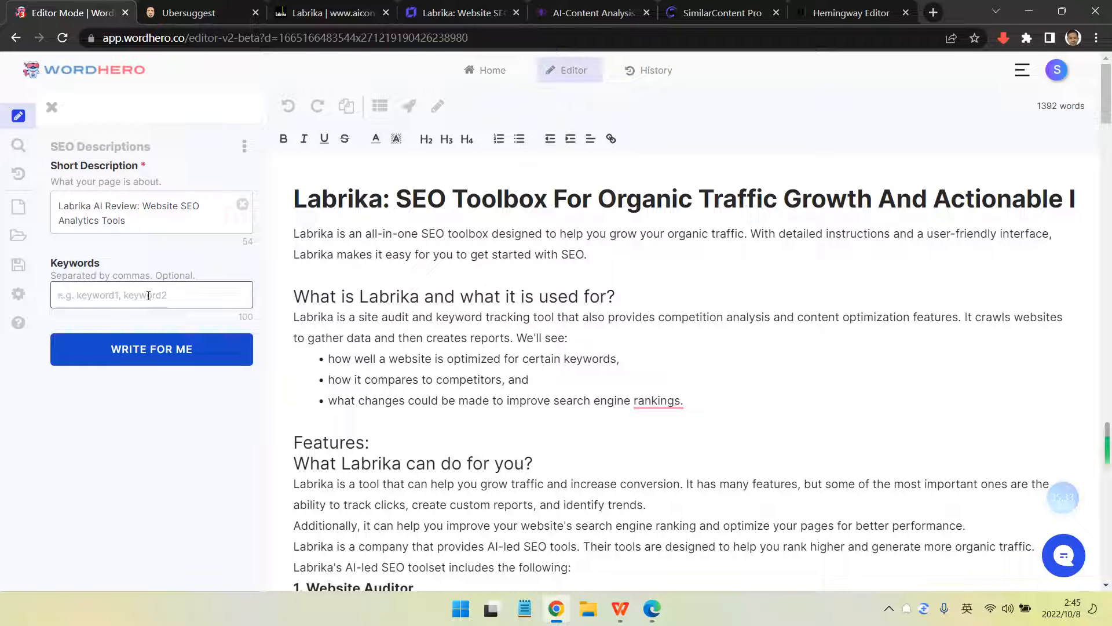
{"action": "type", "text": "intro"}
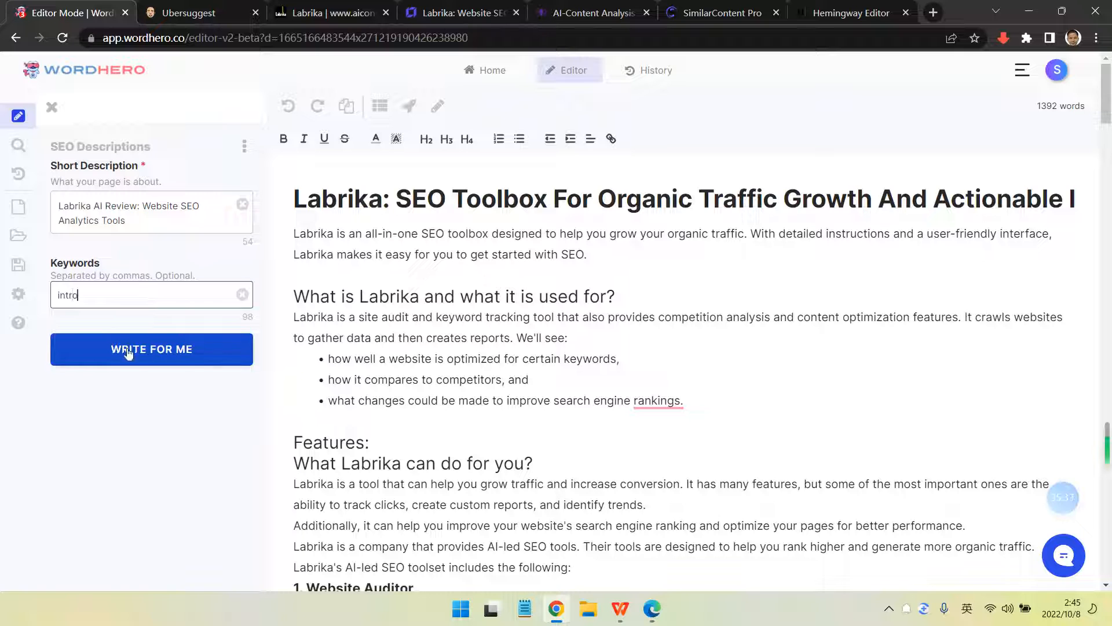
{"action": "left_click", "coordinate": [174, 345]}
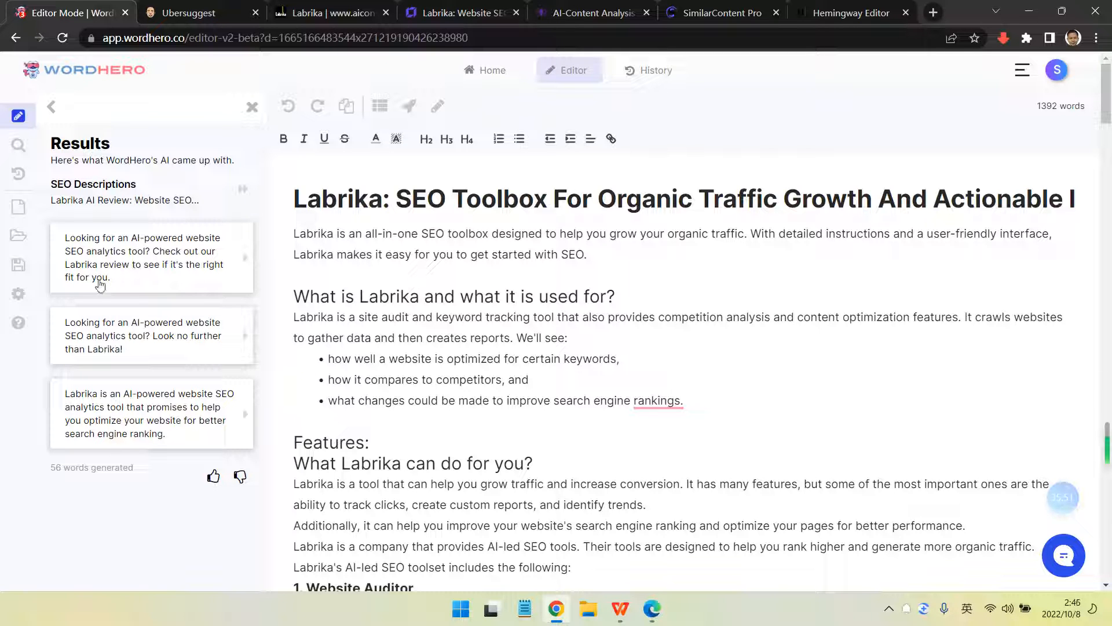
Copy the generated description starting "Looking for an AI-powered website SEO analytics tool?" and replace the page description in Labrika with it
{"action": "left_click", "coordinate": [174, 264]}
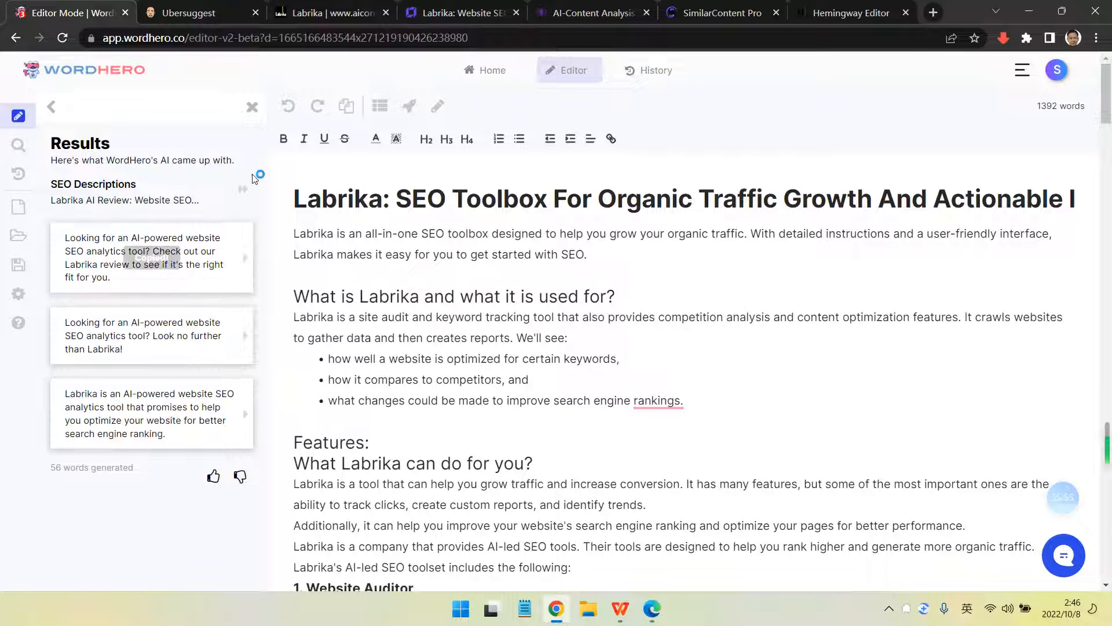
{"action": "left_click", "coordinate": [300, 9]}
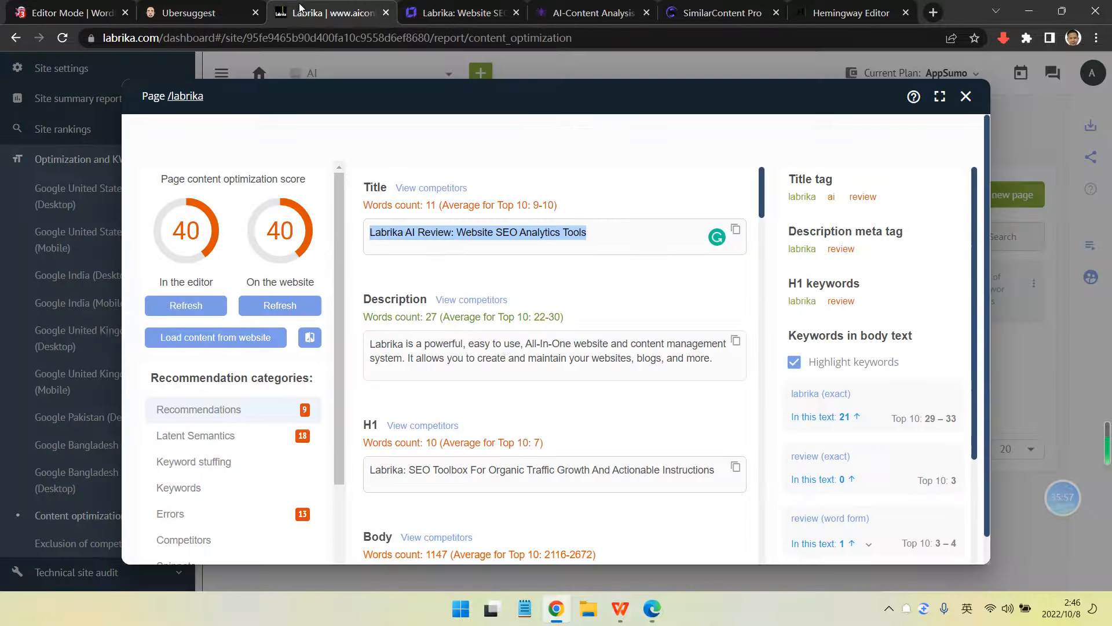
{"action": "left_click", "coordinate": [494, 360]}
{"action": "key", "text": "ctrl+a"}
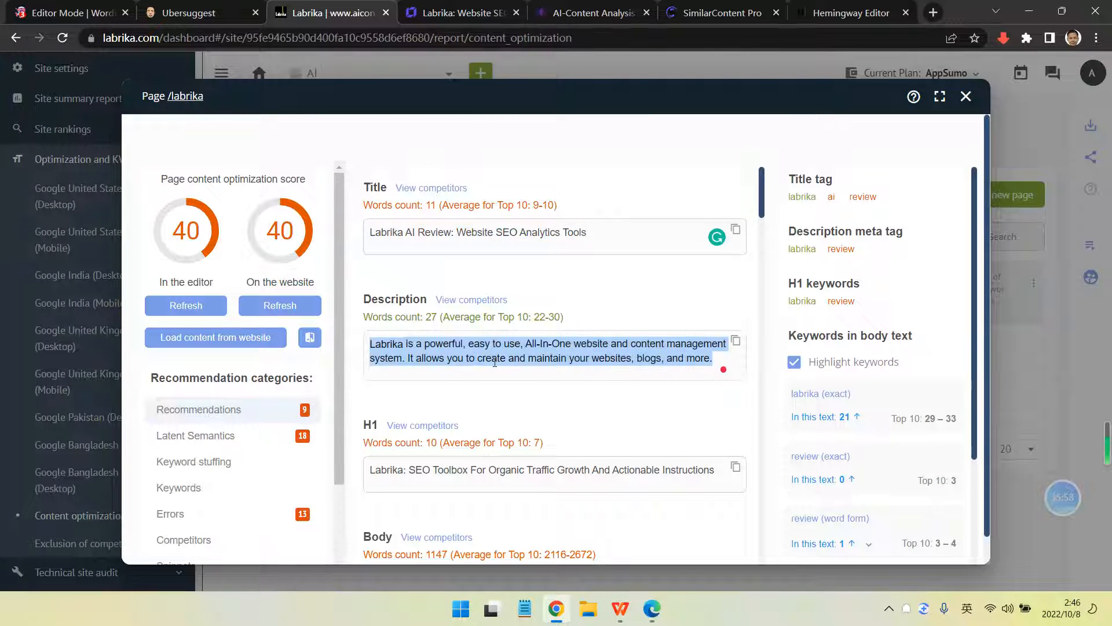
{"action": "key", "text": "ctrl+v"}
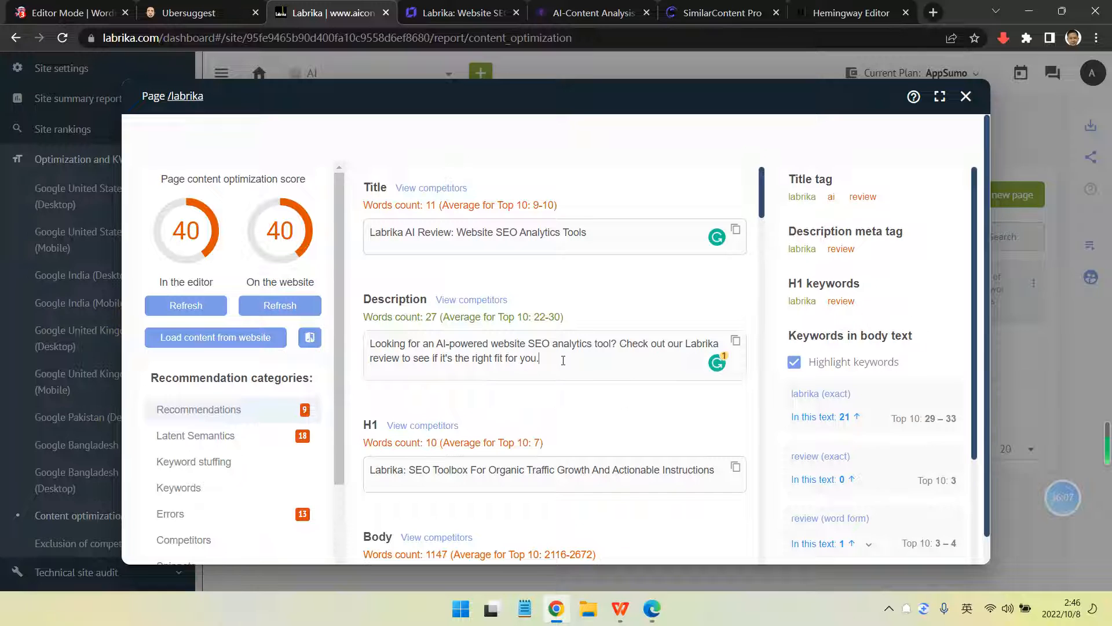
Clear the page description in Labrika and paste the same generated text in again
{"action": "left_click_drag", "start_coordinate": [563, 361], "coordinate": [375, 332]}
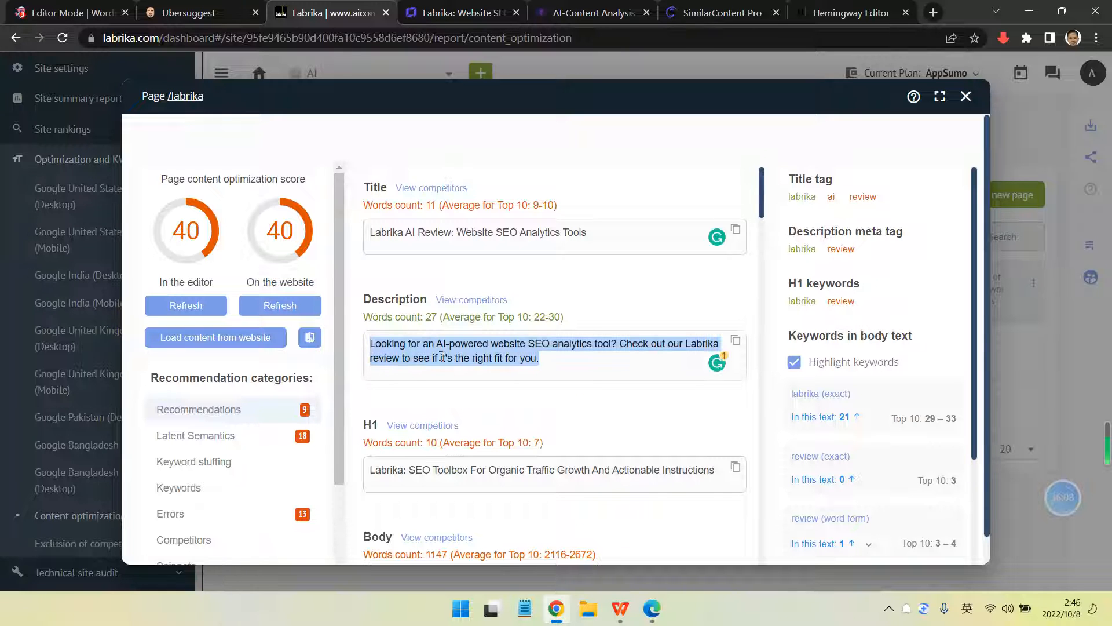
{"action": "key", "text": "BackSpace"}
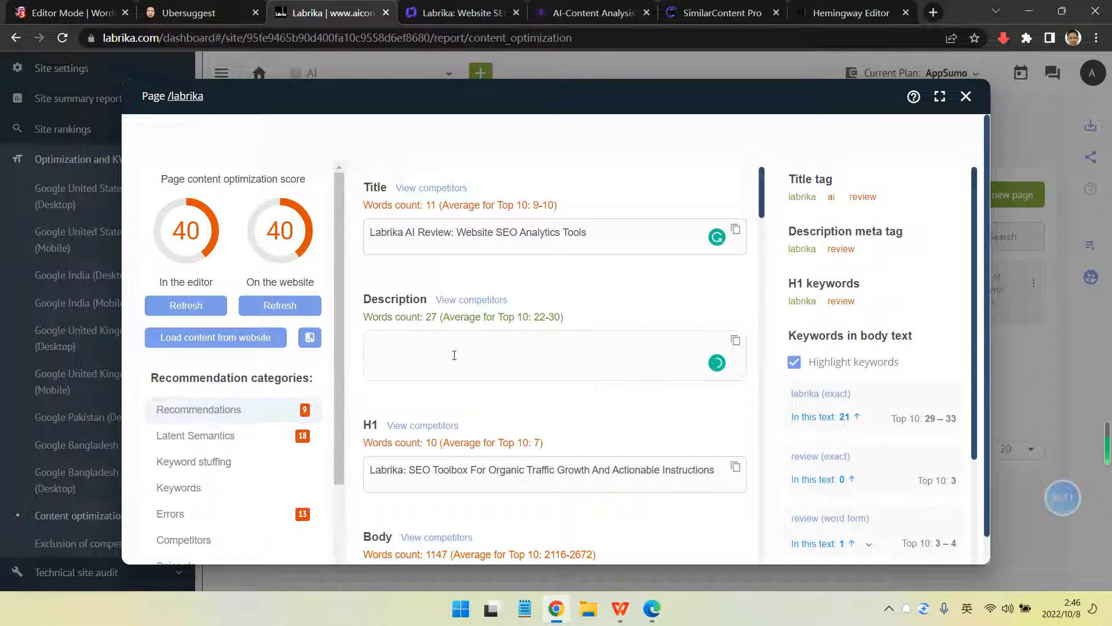
{"action": "key", "text": "ctrl+v"}
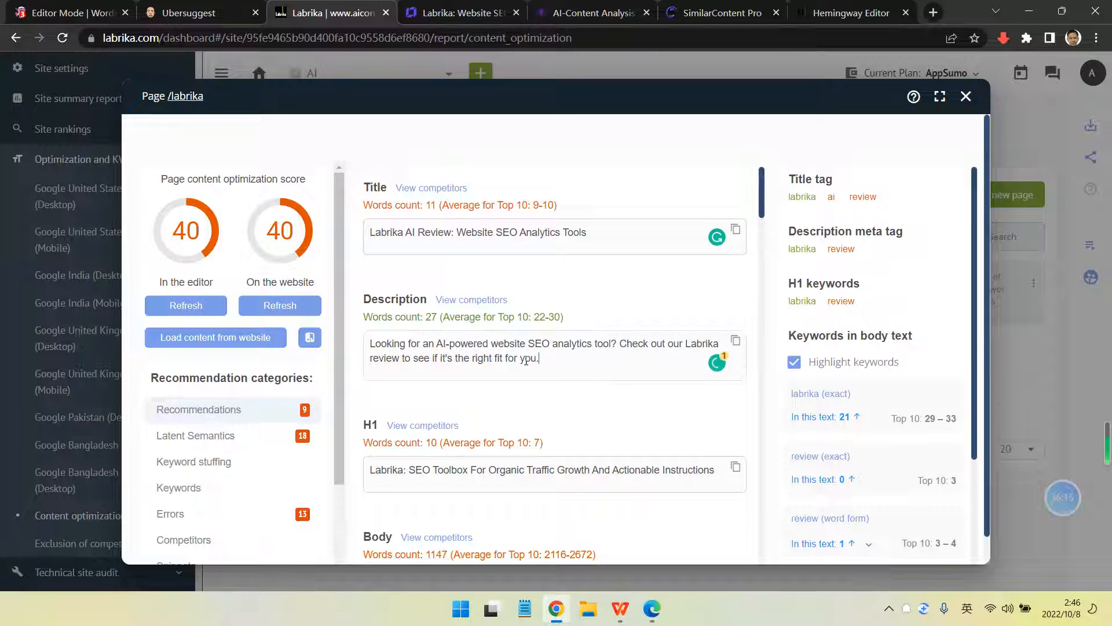
{"action": "key", "text": "ctrl+a"}
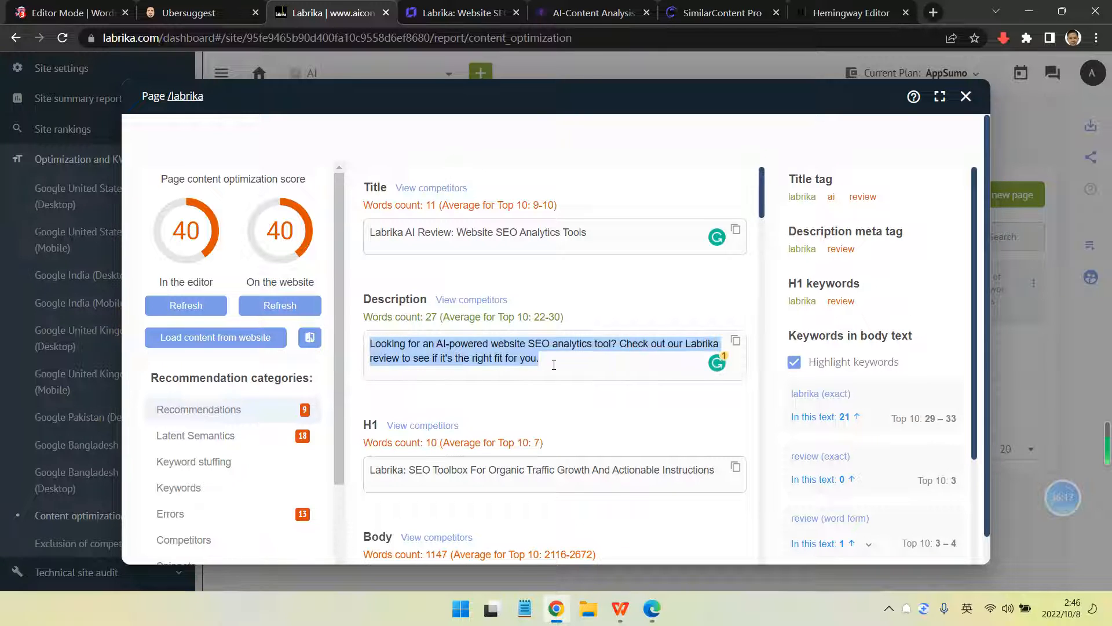
{"action": "key", "text": "BackSpace"}
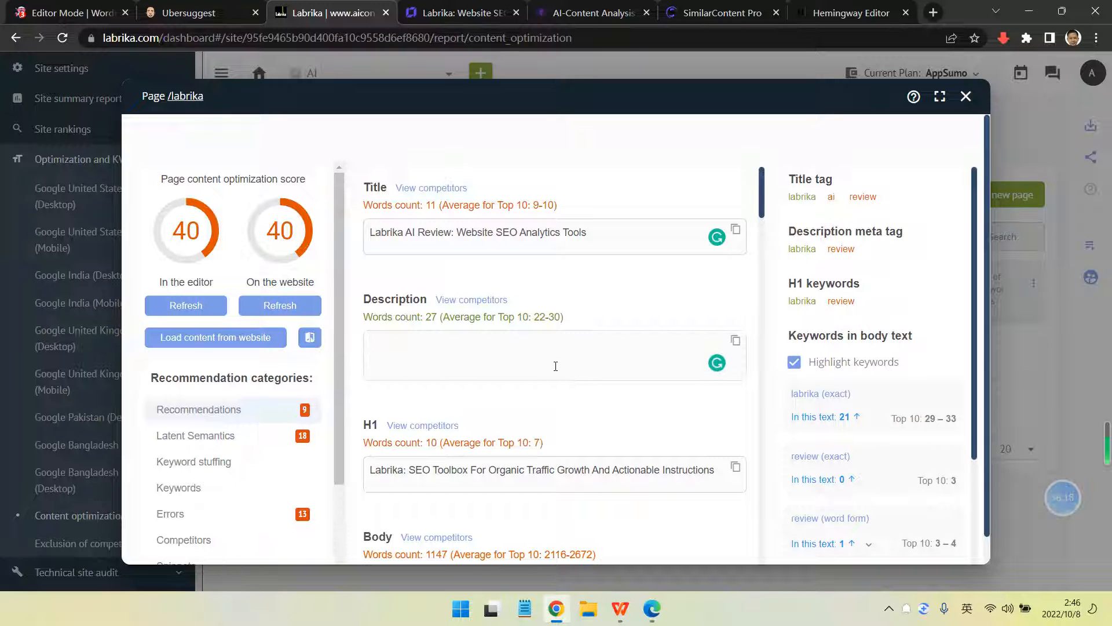
{"action": "key", "text": "ctrl+v"}
Copy the description and replace the Labrika page's meta description in the Zyro editor with it
{"action": "key", "text": "ctrl+a"}
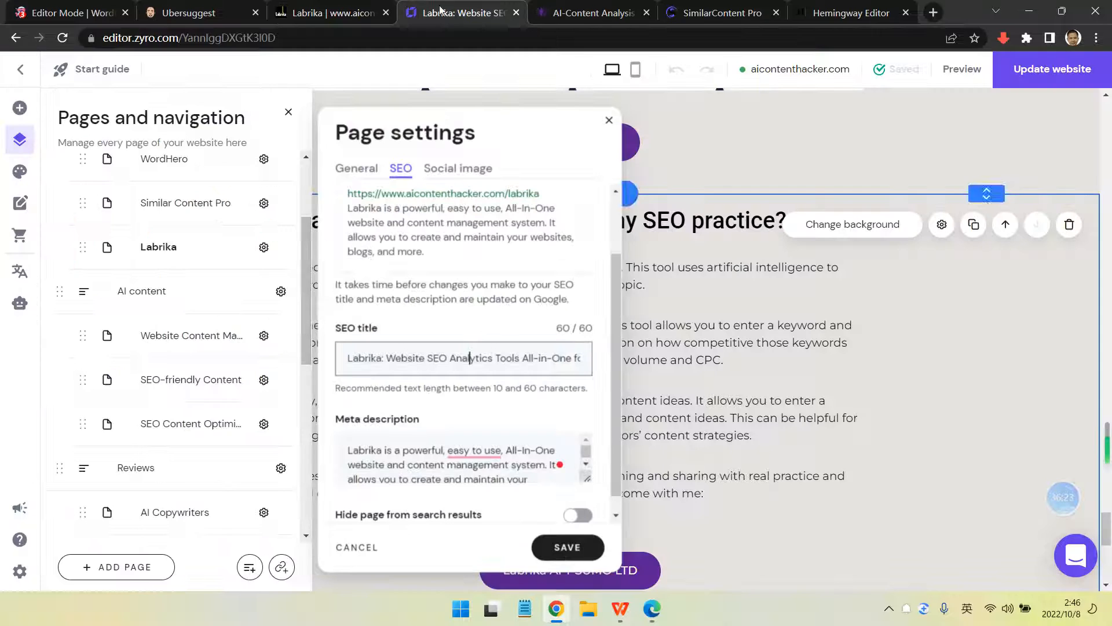
{"action": "left_click", "coordinate": [457, 13]}
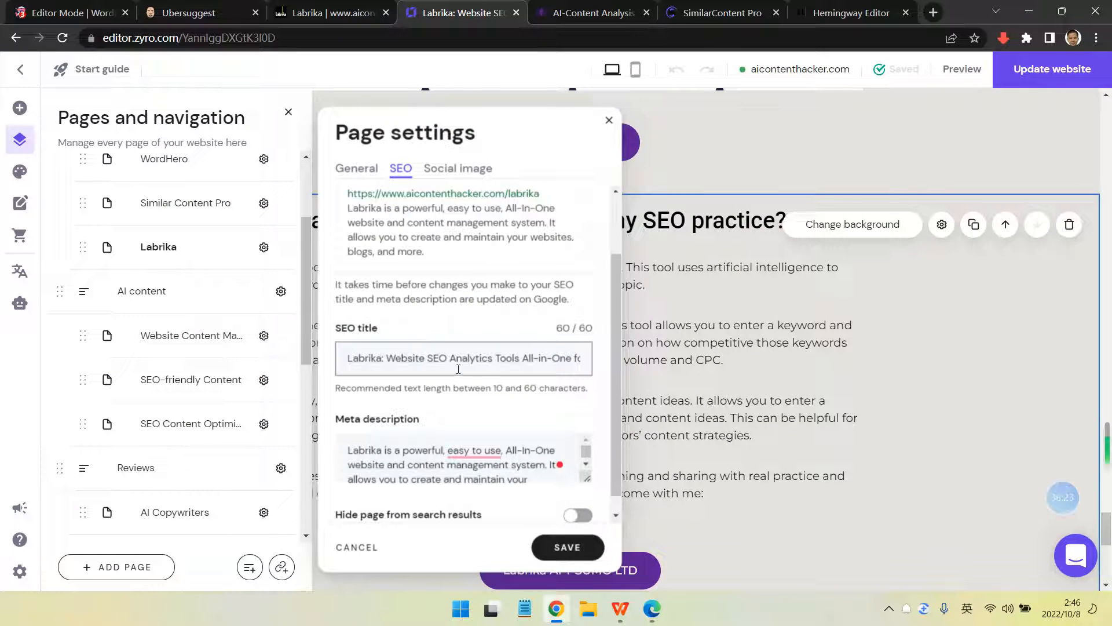
{"action": "left_click", "coordinate": [463, 448]}
{"action": "key", "text": "ctrl+a"}
{"action": "key", "text": "BackSpace"}
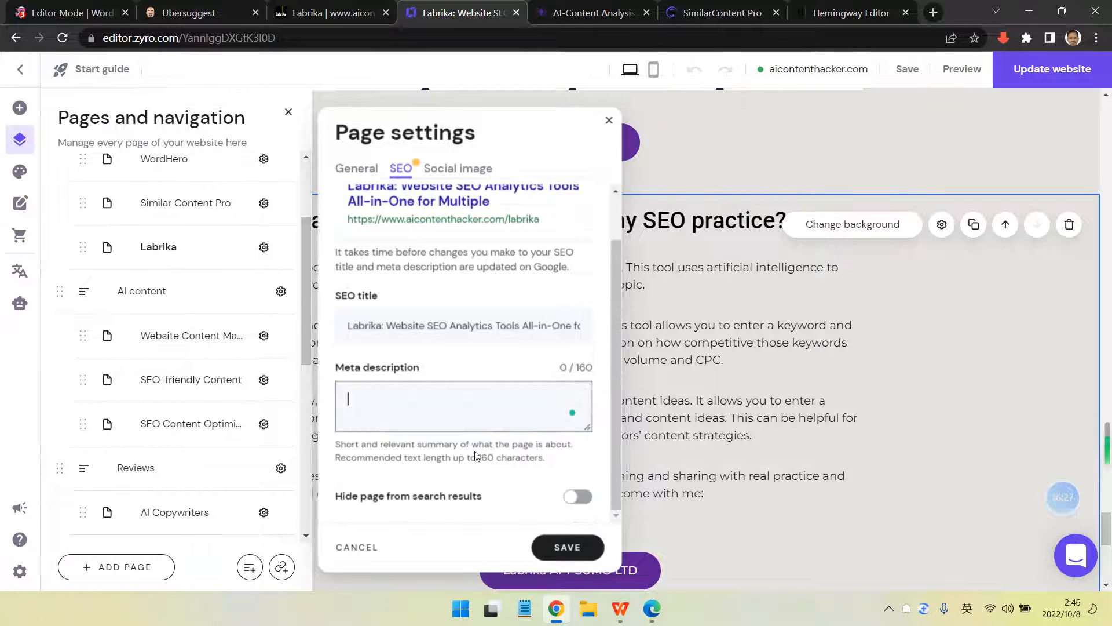
{"action": "key", "text": "ctrl+v"}
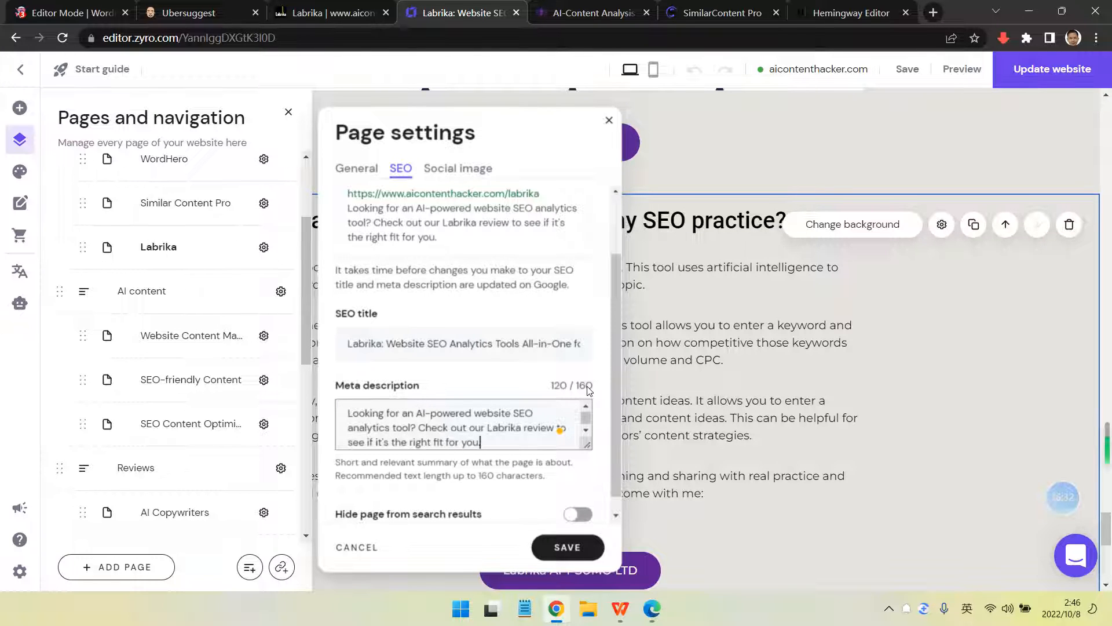
Copy the title from Labrika and replace the Zyro SEO title with "Labrika AI Review: Website SEO Analytics Tools", without a trailing space
{"action": "left_click", "coordinate": [461, 343]}
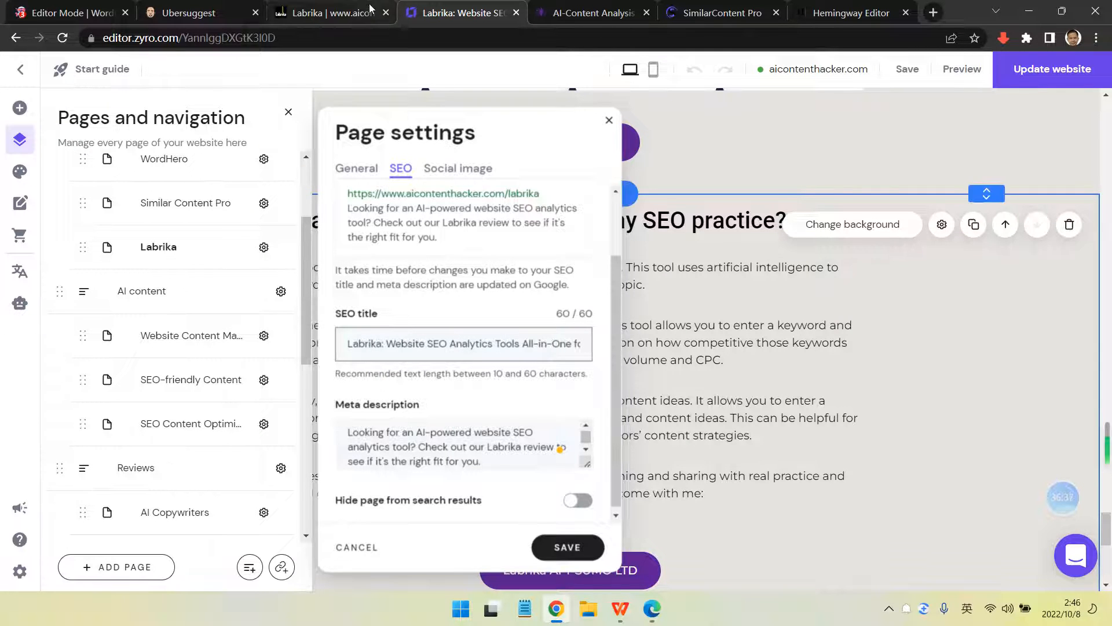
{"action": "left_click", "coordinate": [336, 13]}
{"action": "key", "text": "ctrl+a"}
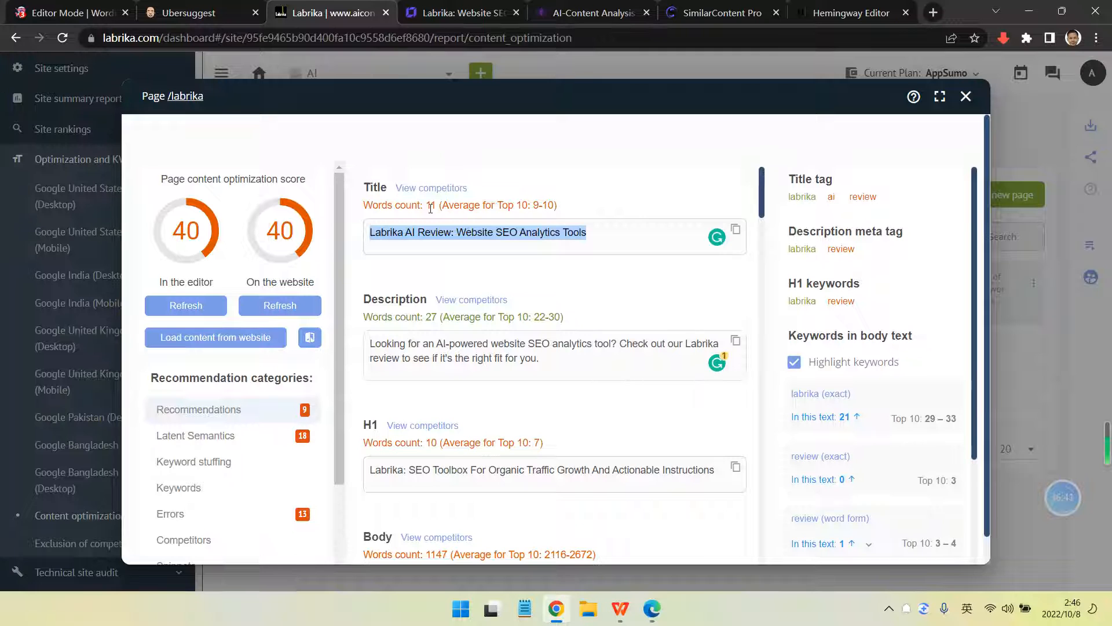
{"action": "left_click", "coordinate": [430, 233]}
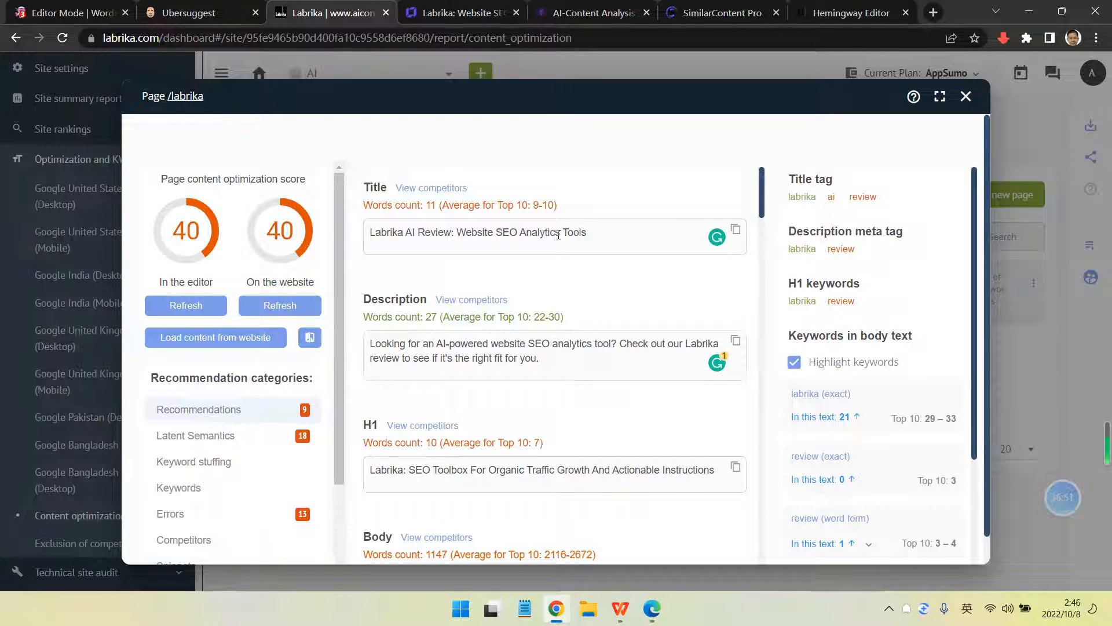
{"action": "left_click", "coordinate": [613, 229]}
{"action": "left_click_drag", "start_coordinate": [613, 229], "coordinate": [507, 238]}
{"action": "key", "text": "ctrl+a"}
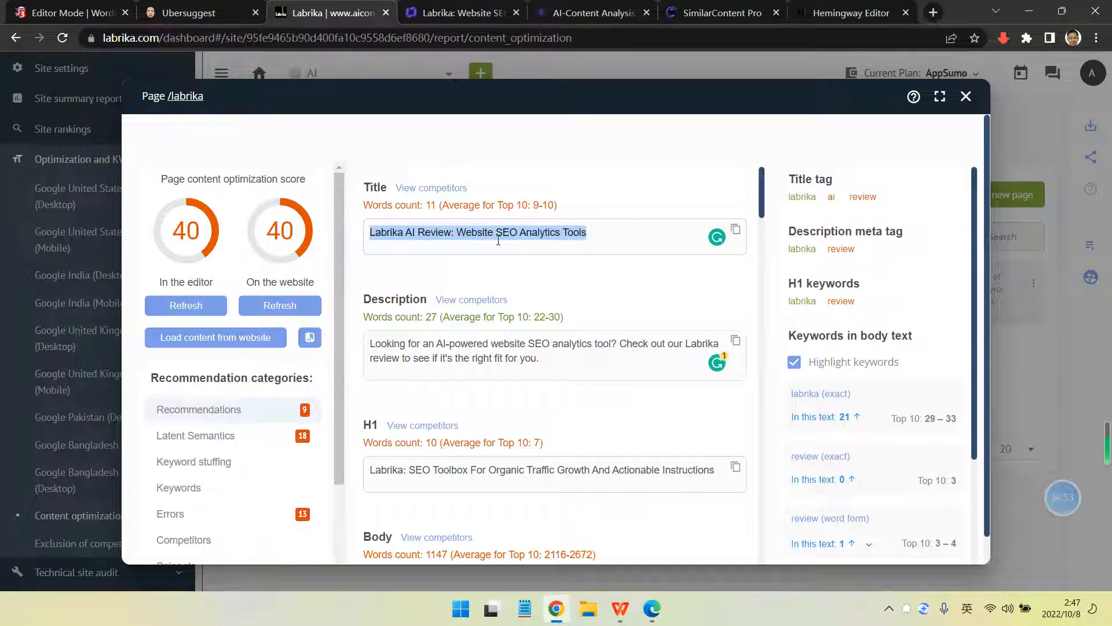
{"action": "left_click", "coordinate": [501, 6]}
{"action": "triple_click", "coordinate": [450, 348]}
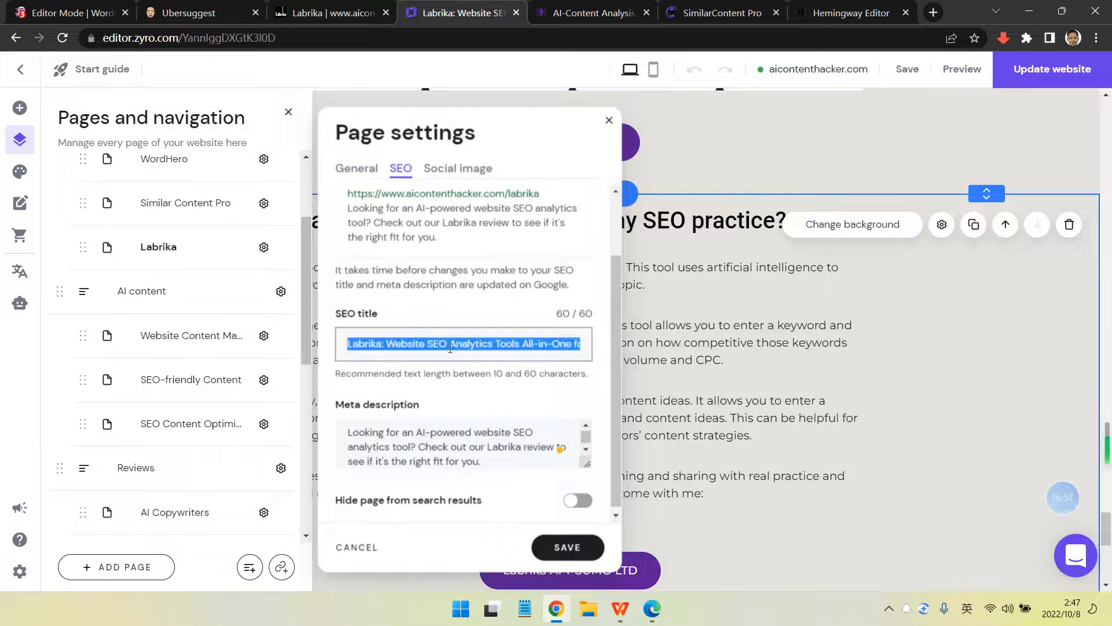
{"action": "key", "text": "BackSpace"}
{"action": "key", "text": "ctrl+v"}
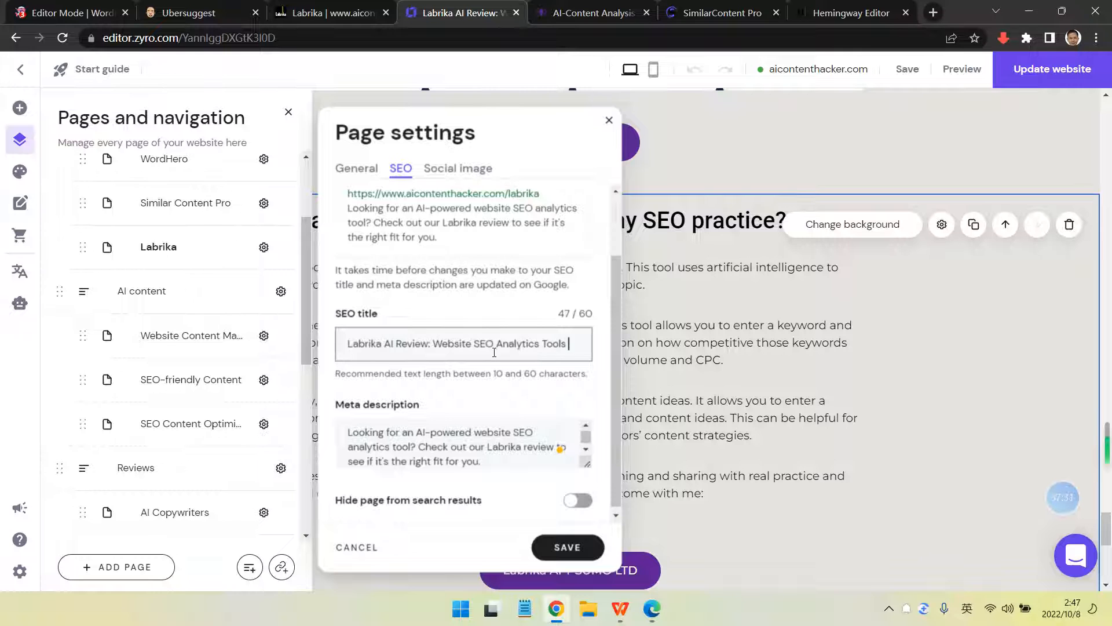
{"action": "key", "text": "BackSpace"}
Insert "Affordable" before "Website" in the SEO title
{"action": "left_click", "coordinate": [434, 344]}
{"action": "type", "text": "Afford"}
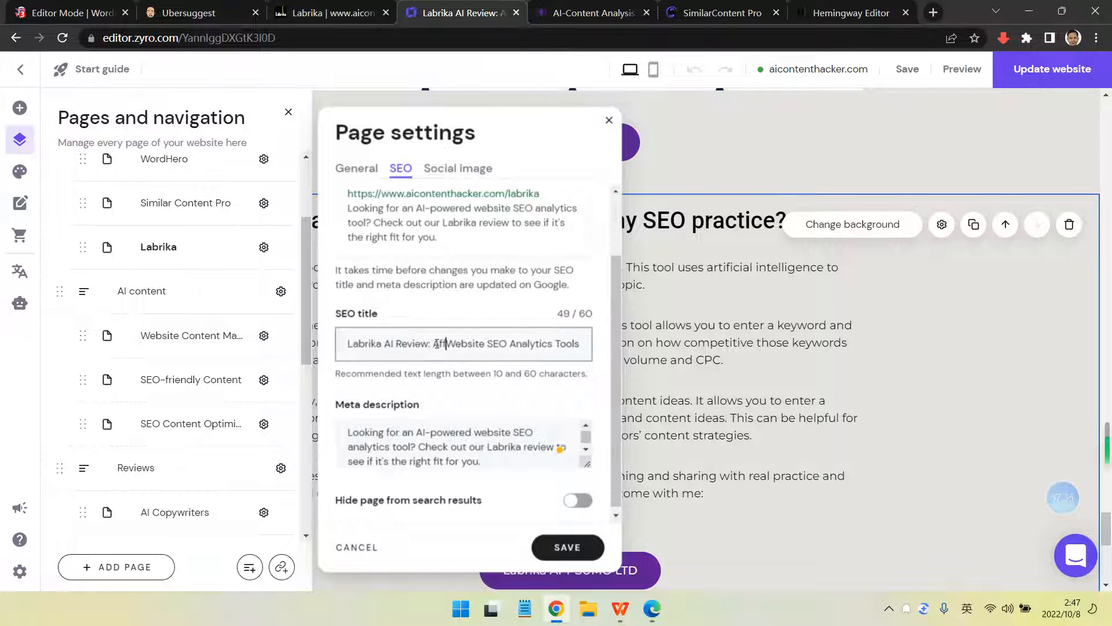
{"action": "type", "text": "able"}
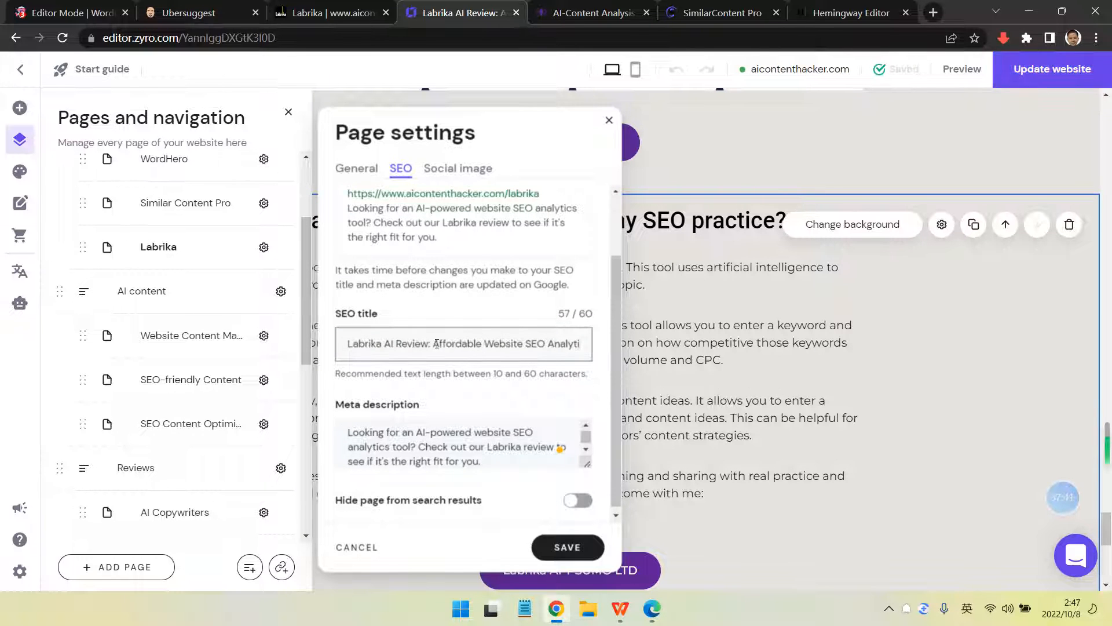
Replace "Affordable" with "Useful" in the SEO title
{"action": "left_click_drag", "start_coordinate": [433, 343], "coordinate": [482, 345]}
{"action": "key", "text": "BackSpace"}
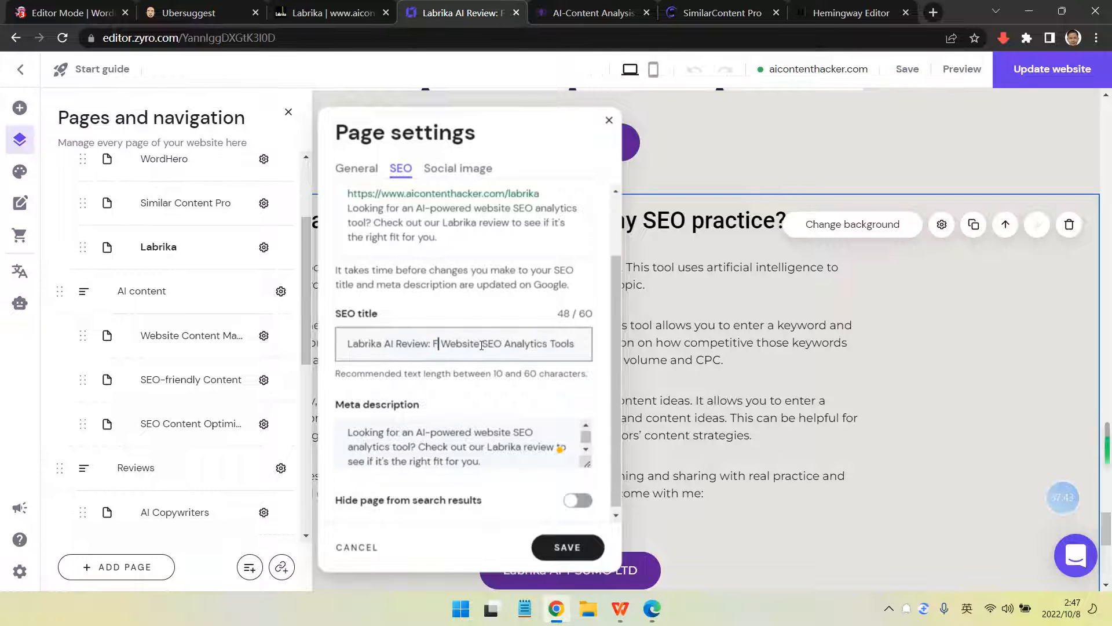
{"action": "type", "text": "u"}
{"action": "key", "text": "BackSpace"}
{"action": "type", "text": "Usef"}
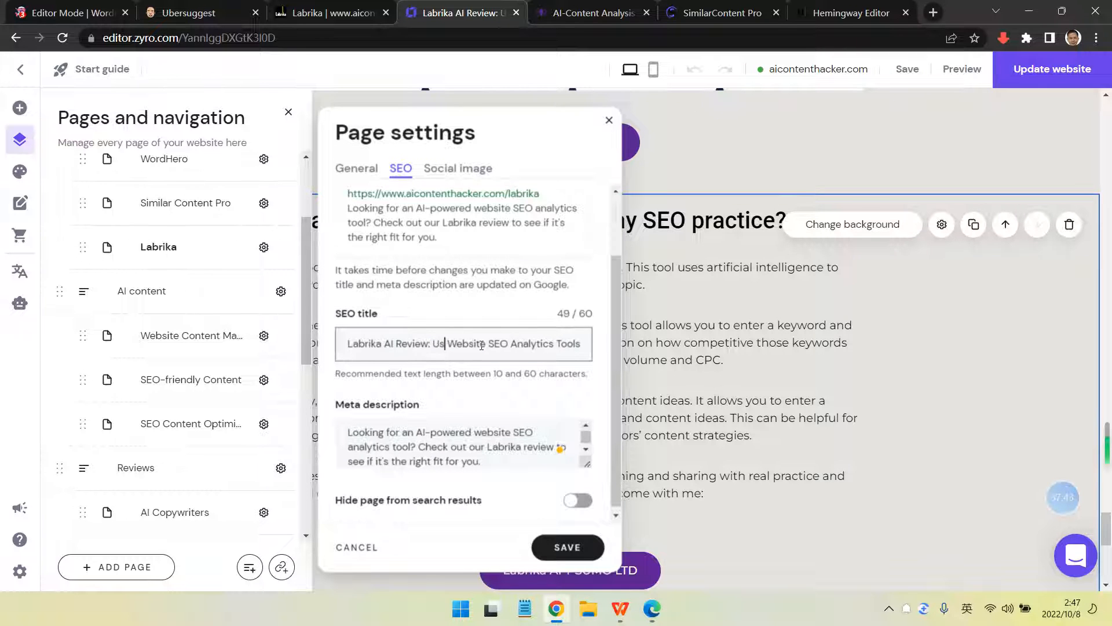
{"action": "type", "text": "ul"}
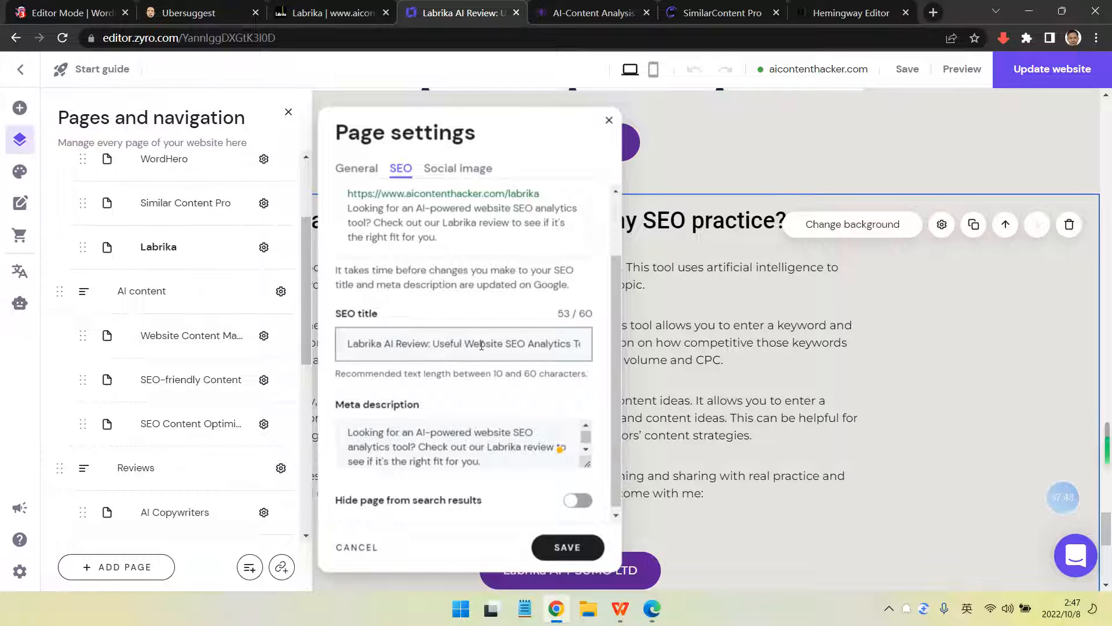
Make the SEO title singular so it reads "Labrika AI Review: A Useful Website SEO Analytics Tool"
{"action": "left_click_drag", "start_coordinate": [504, 344], "coordinate": [580, 344]}
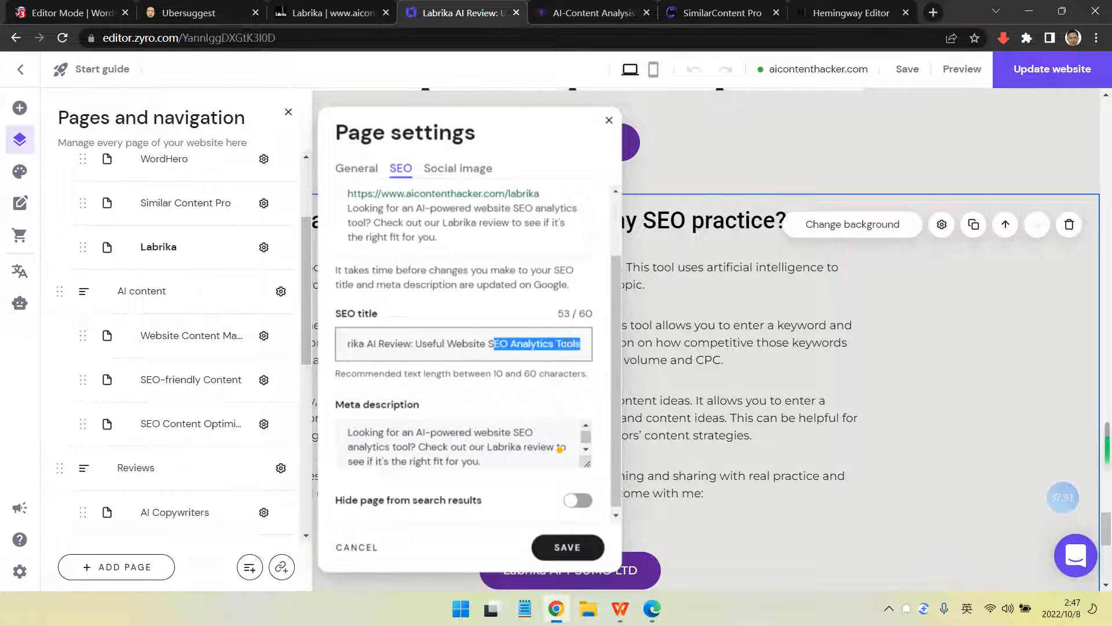
{"action": "left_click", "coordinate": [576, 344]}
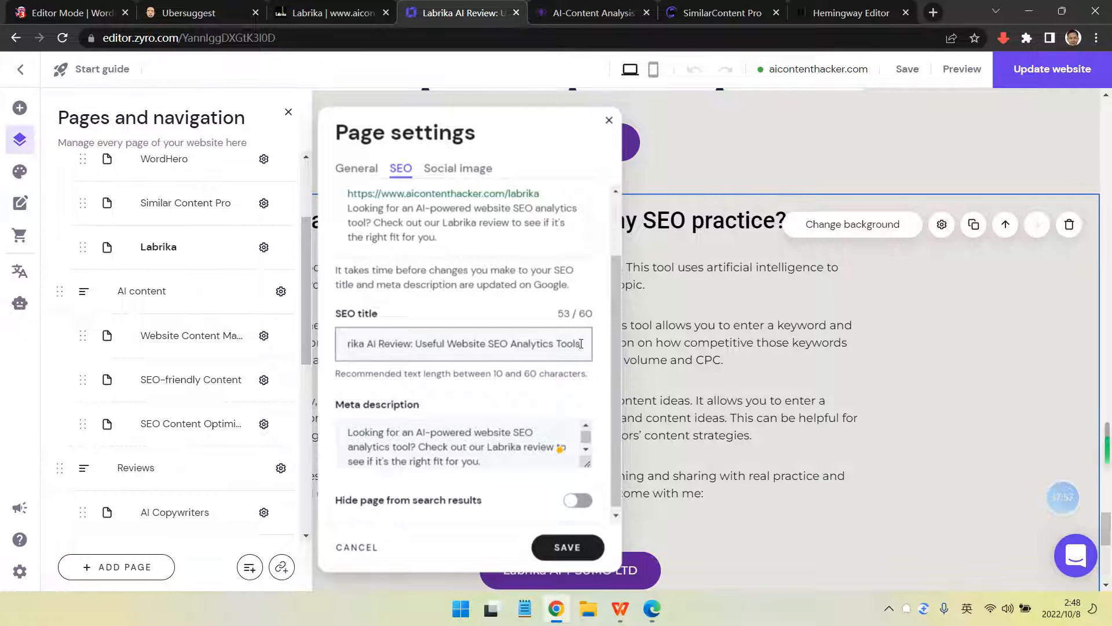
{"action": "key", "text": "BackSpace"}
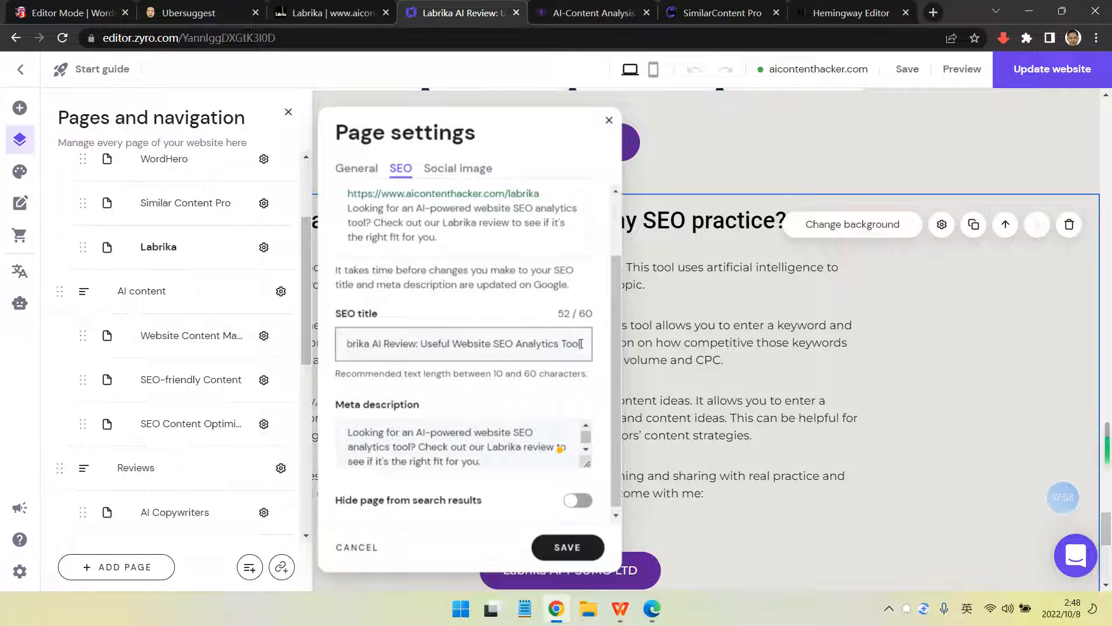
{"action": "left_click", "coordinate": [423, 343]}
{"action": "type", "text": "A"}
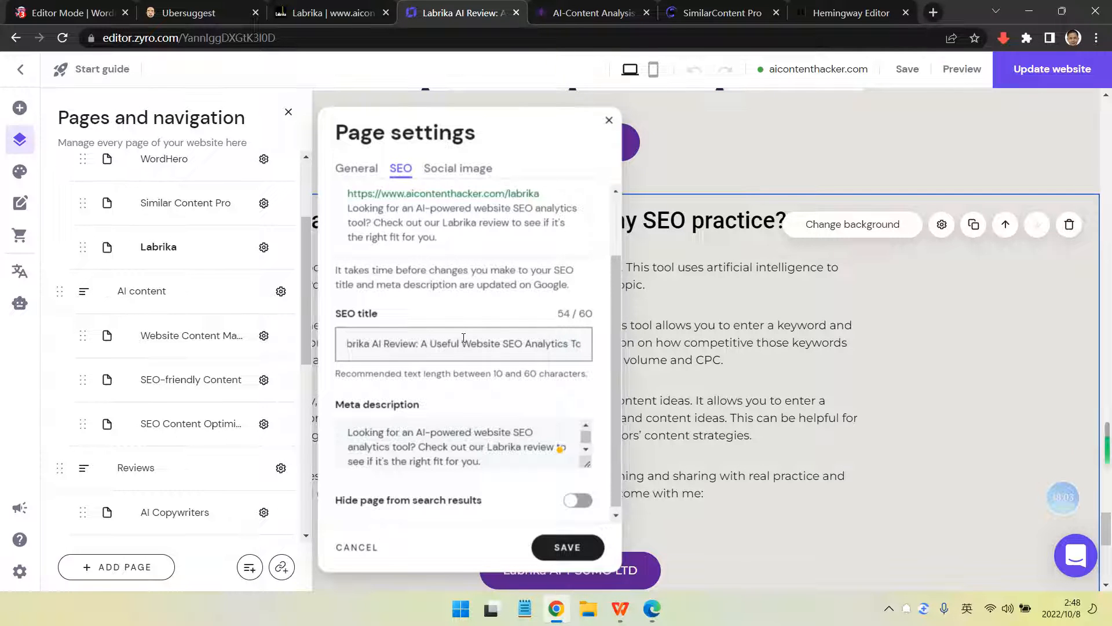
Copy the SEO title from Zyro, replace Labrika's Title with "Labrika AI Review: A Useful Website SEO Analytics Tool", and refresh the editor score
{"action": "left_click", "coordinate": [463, 343]}
{"action": "key", "text": "ctrl+a"}
{"action": "key", "text": "ctrl+c"}
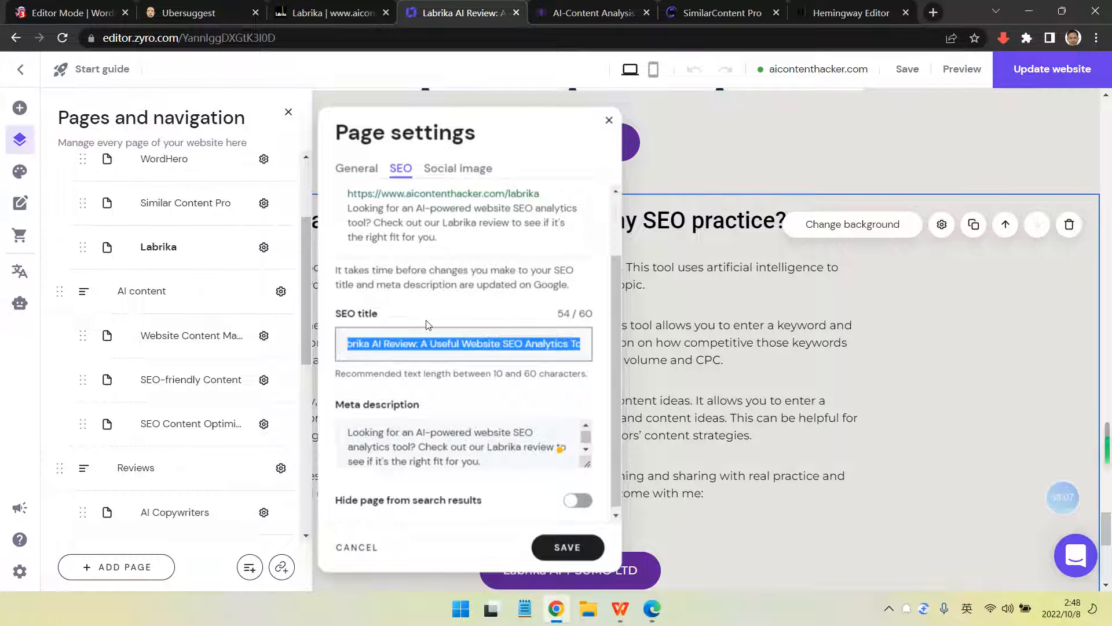
{"action": "left_click", "coordinate": [324, 13]}
{"action": "left_click", "coordinate": [594, 238]}
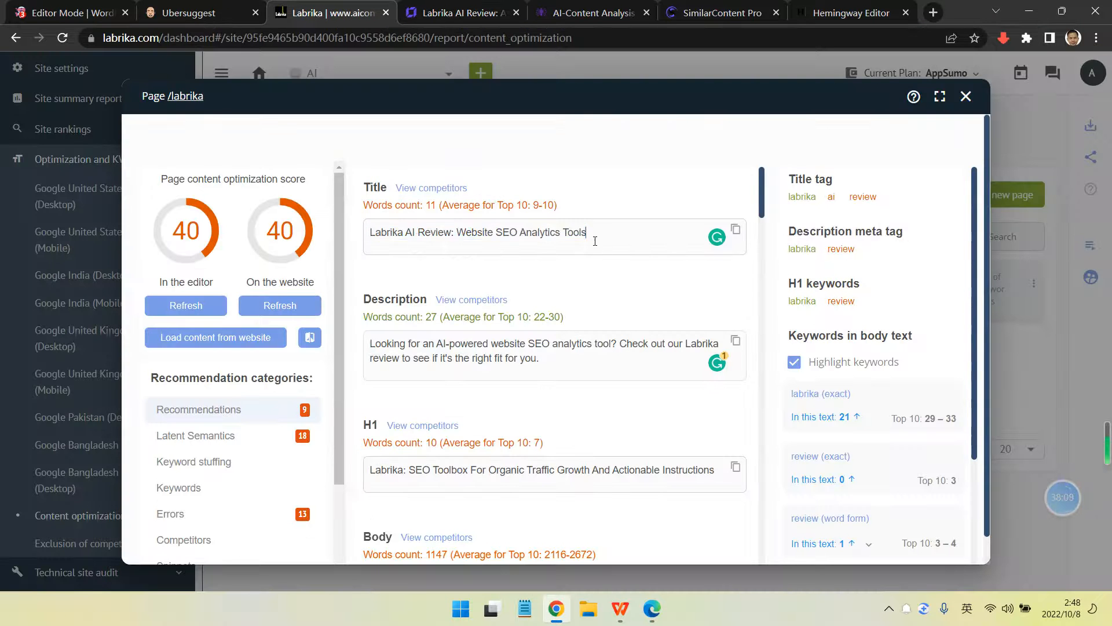
{"action": "key", "text": "ctrl+a"}
{"action": "key", "text": "ctrl+v"}
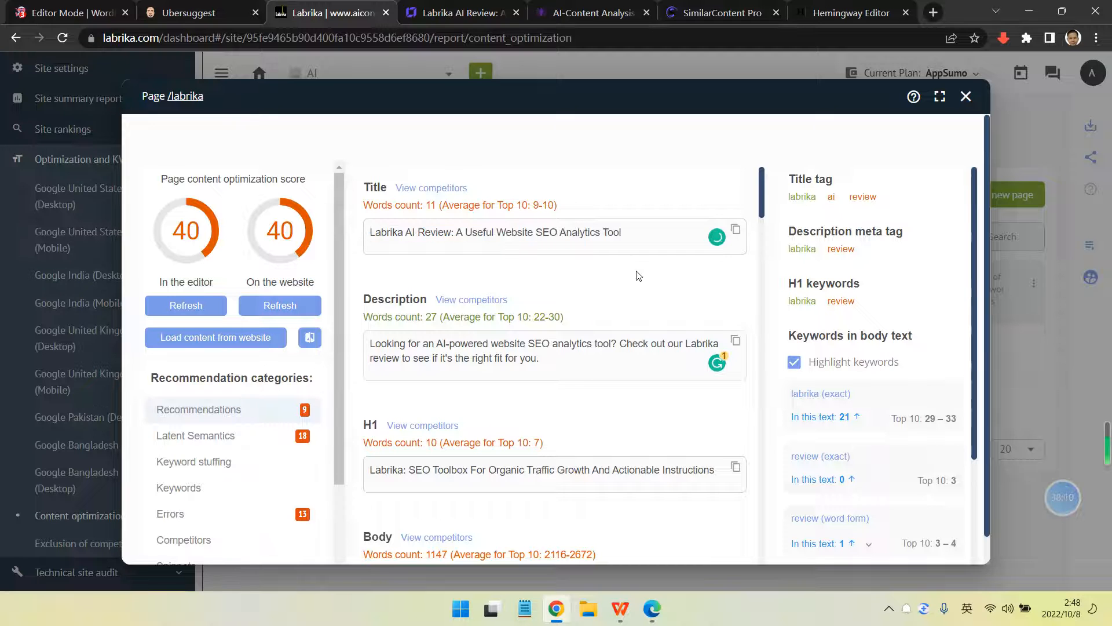
{"action": "left_click", "coordinate": [206, 304]}
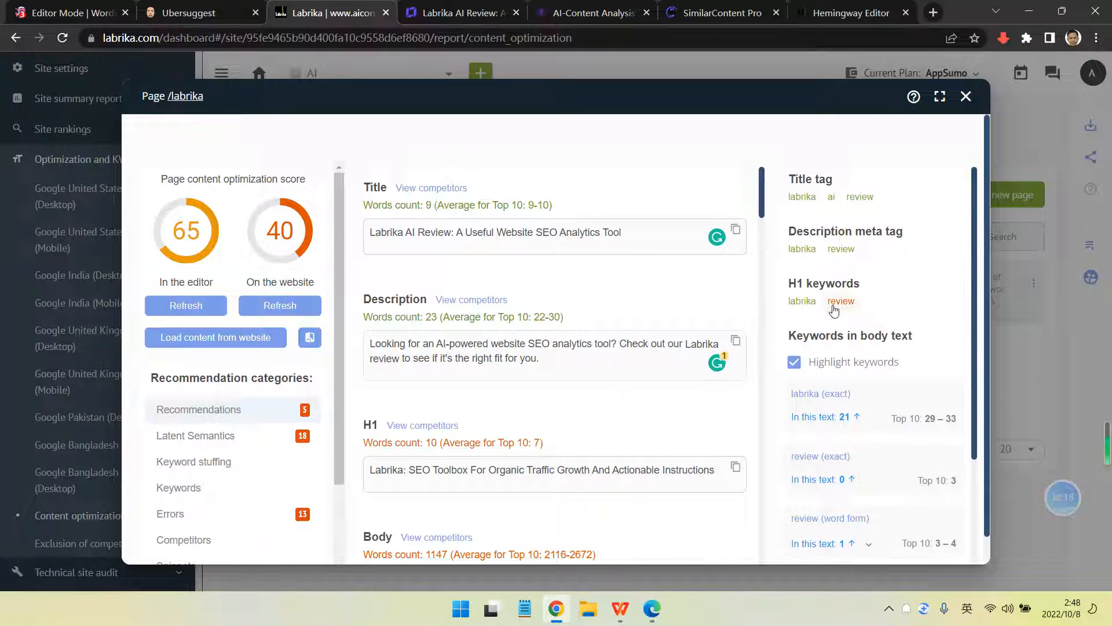
Insert "Review" after "Labrika" in the H1 and refresh the editor's optimization score
{"action": "scroll", "coordinate": [471, 360], "scroll_direction": "down", "scroll_amount": 1}
{"action": "left_click", "coordinate": [449, 401]}
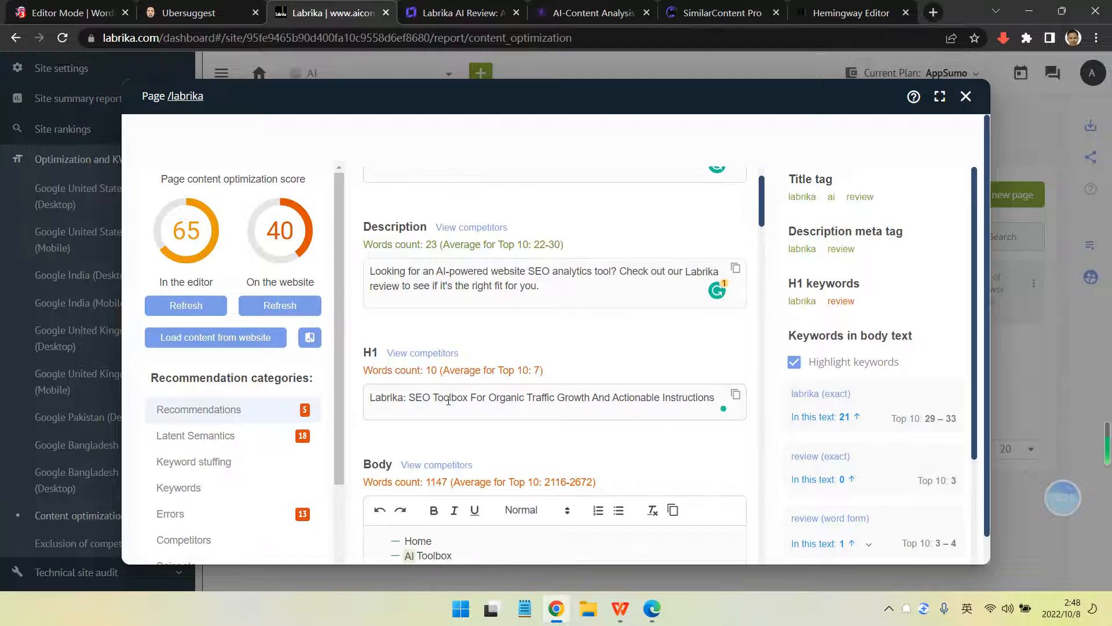
{"action": "left_click", "coordinate": [406, 398]}
{"action": "type", "text": "r"}
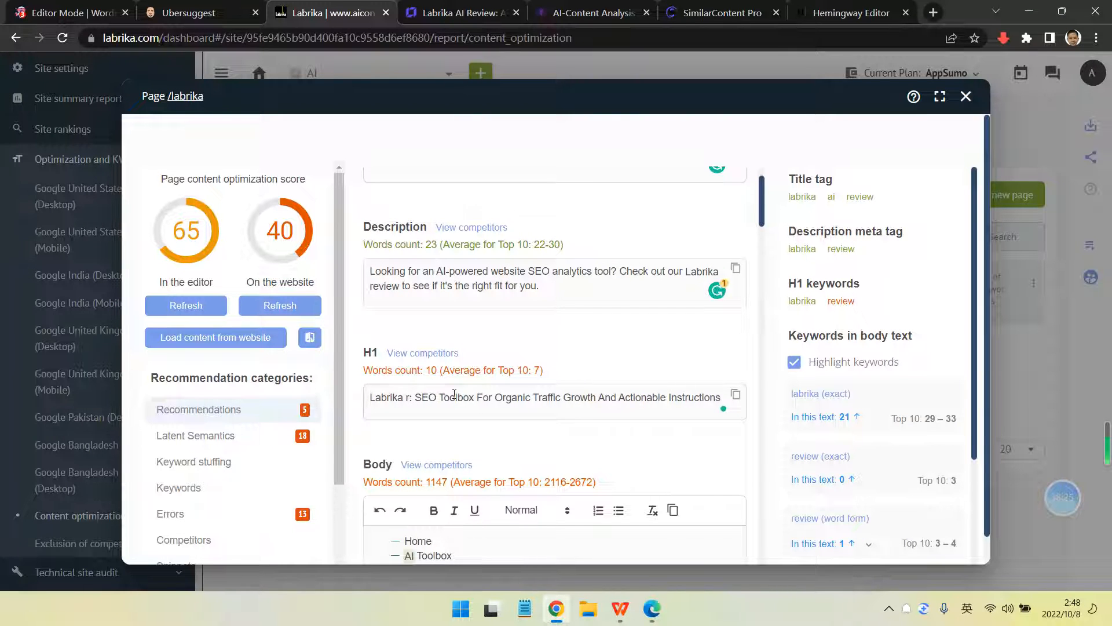
{"action": "key", "text": "BackSpace"}
{"action": "type", "text": "Review"}
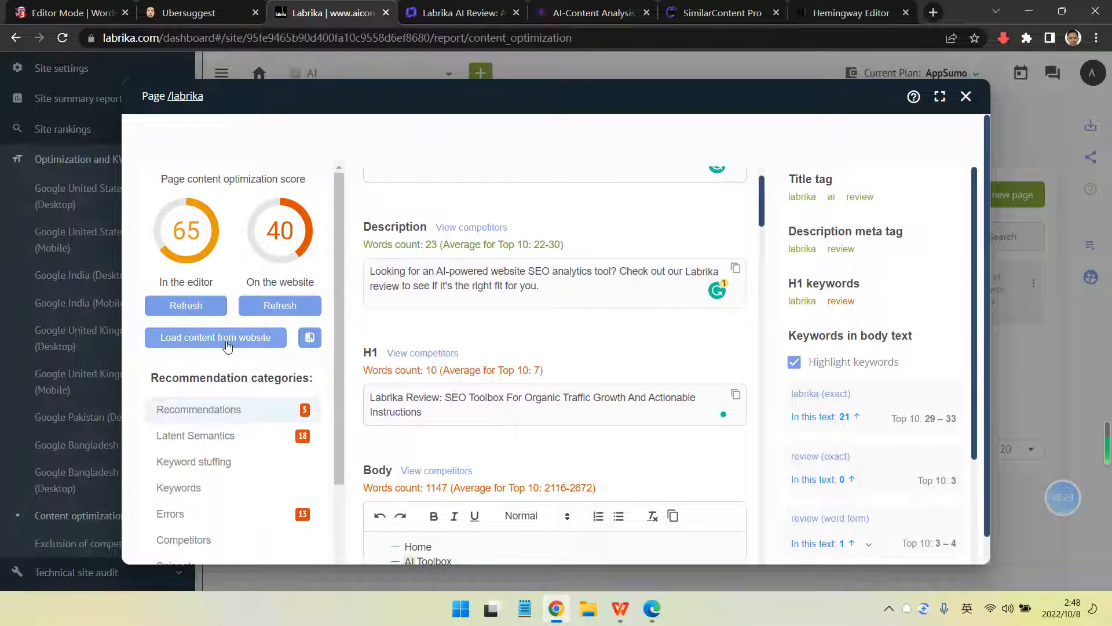
{"action": "left_click", "coordinate": [191, 306]}
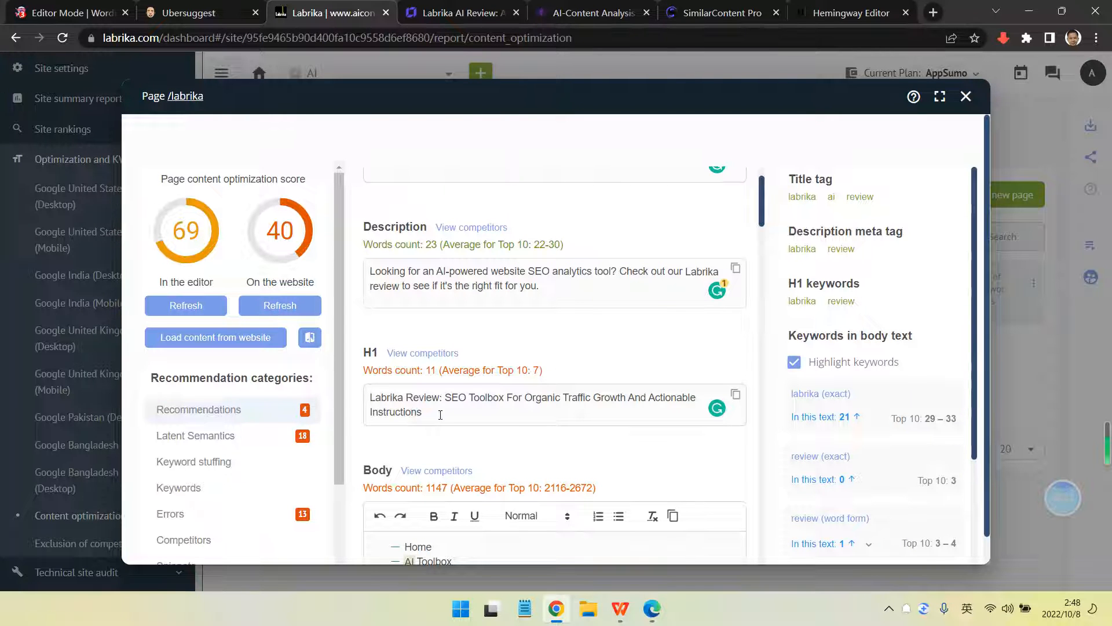
Review the H1 wording and compare it with the heading of the draft in WordHero, returning to Labrika
{"action": "triple_click", "coordinate": [405, 397]}
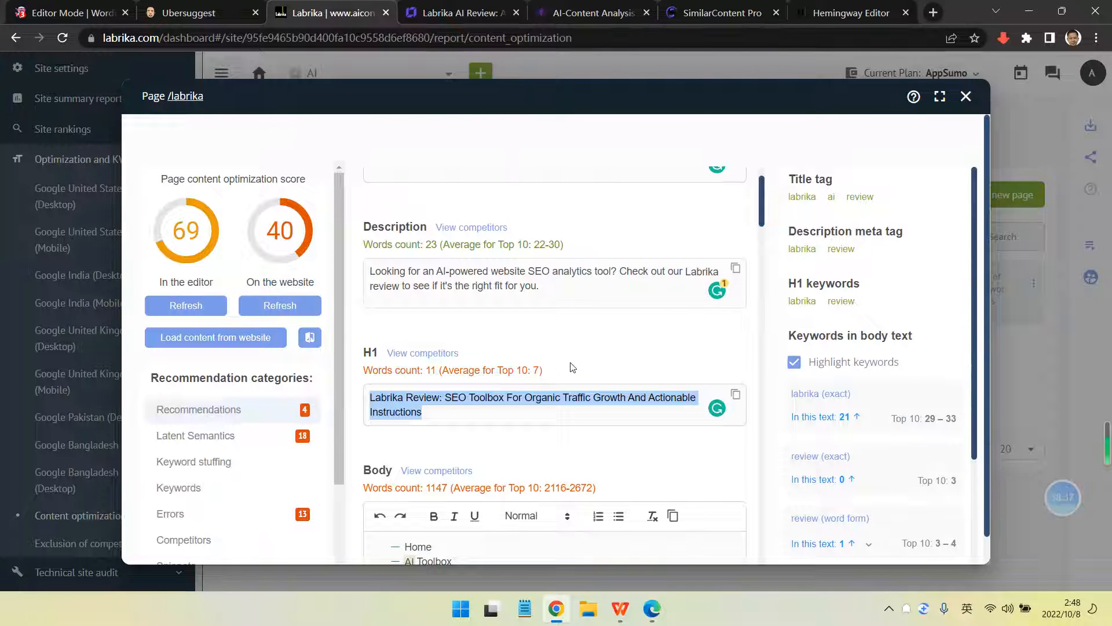
{"action": "scroll", "coordinate": [579, 365], "scroll_direction": "down", "scroll_amount": 1}
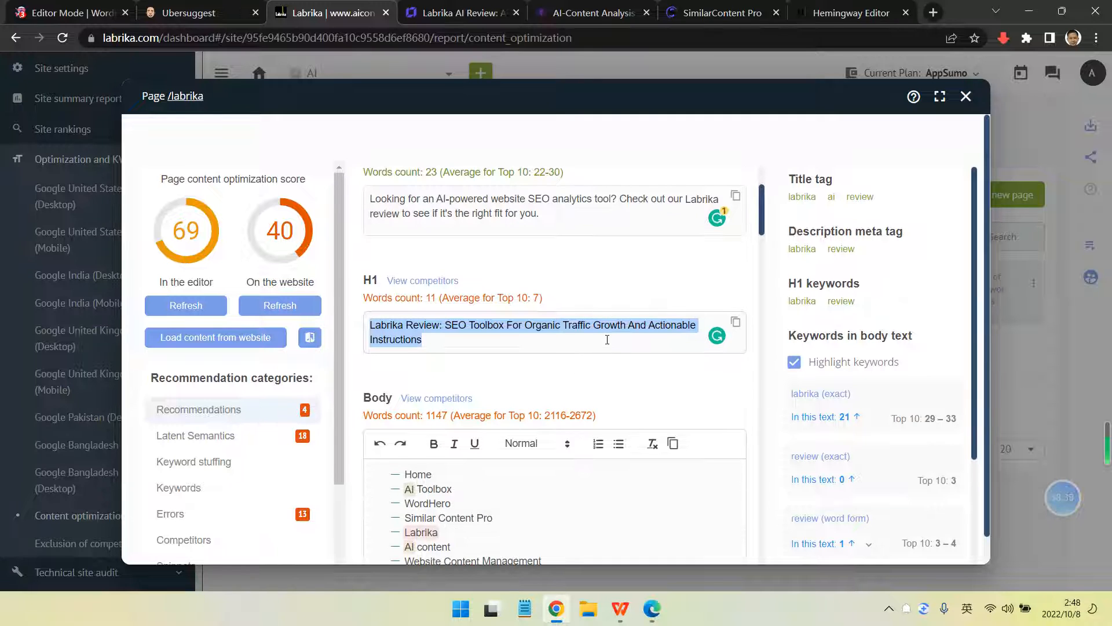
{"action": "left_click", "coordinate": [556, 315]}
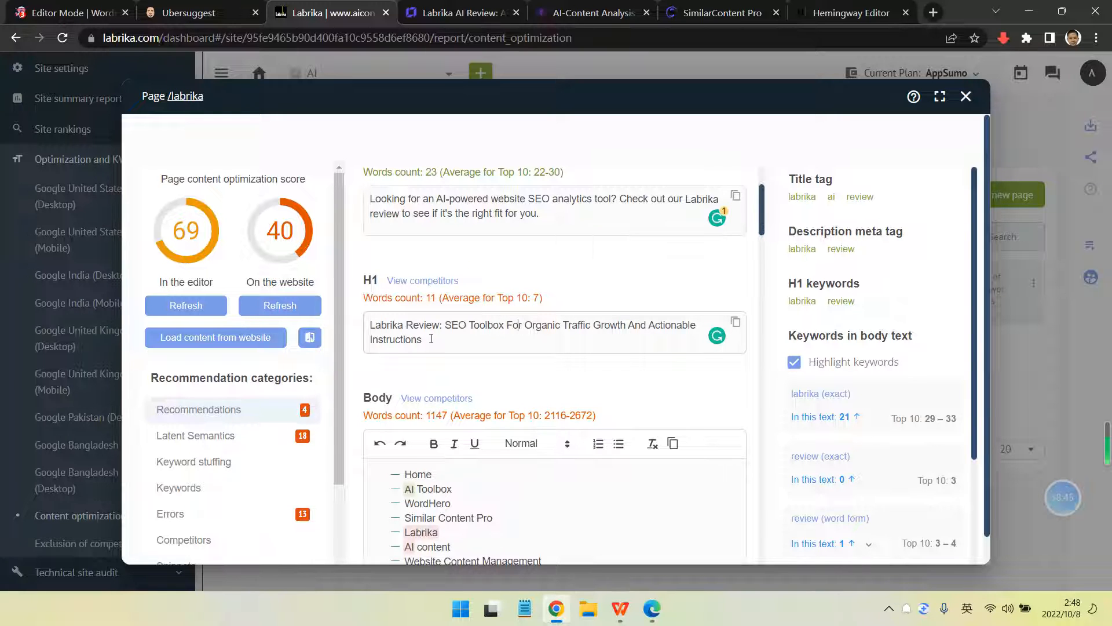
{"action": "scroll", "coordinate": [431, 338], "scroll_direction": "up", "scroll_amount": 1}
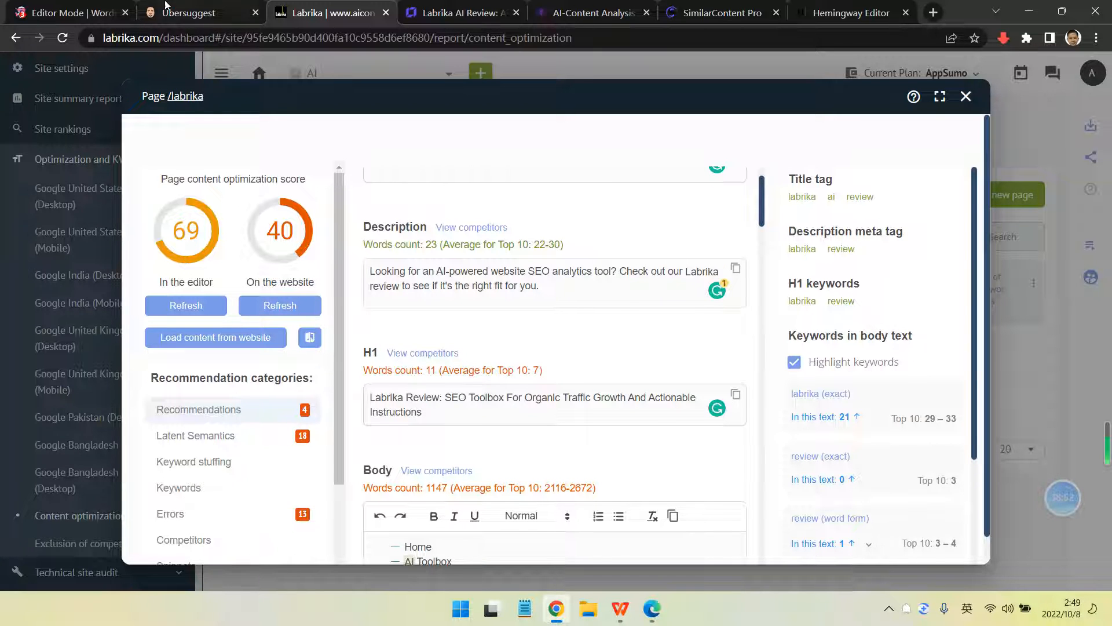
{"action": "left_click", "coordinate": [87, 12]}
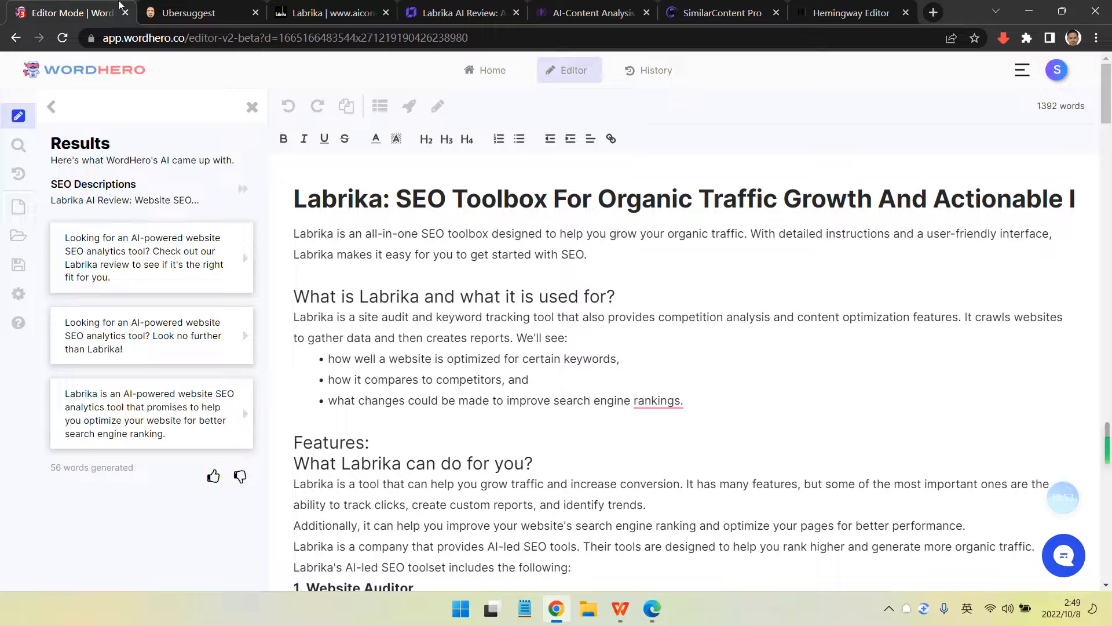
{"action": "left_click", "coordinate": [328, 13]}
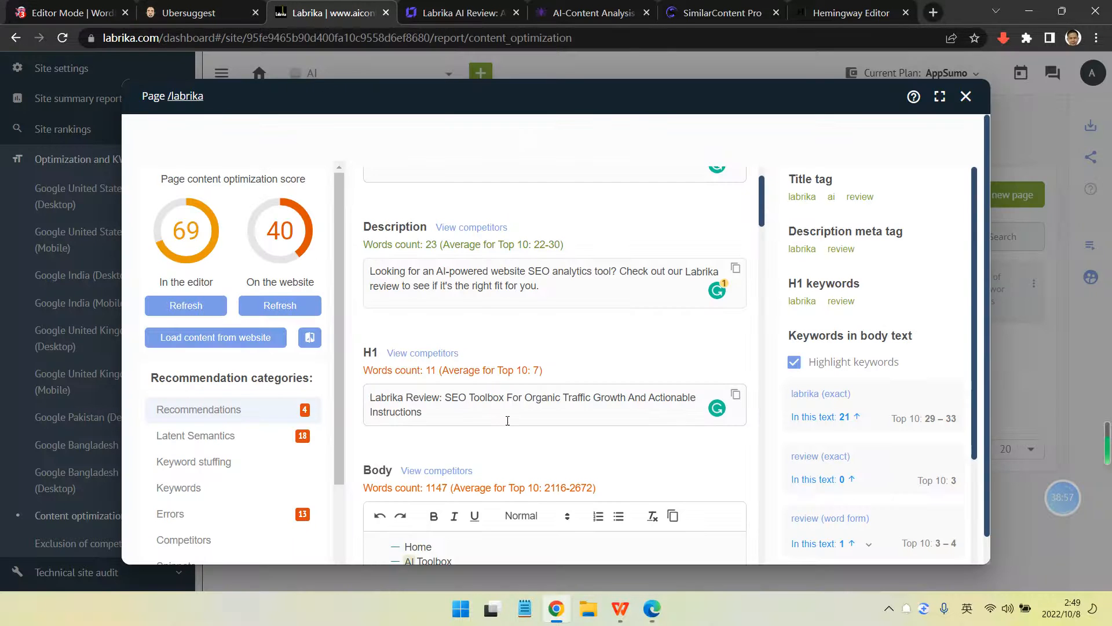
{"action": "scroll", "coordinate": [509, 420], "scroll_direction": "down", "scroll_amount": 3}
{"action": "scroll", "coordinate": [510, 402], "scroll_direction": "up", "scroll_amount": 3}
Shorten the H1 to "Labrika Review: Organic Traffic" by deleting "SEO Toolbox For" and "Growth And Actionable Instructions"
{"action": "left_click", "coordinate": [447, 398]}
{"action": "left_click_drag", "start_coordinate": [448, 397], "coordinate": [527, 402]}
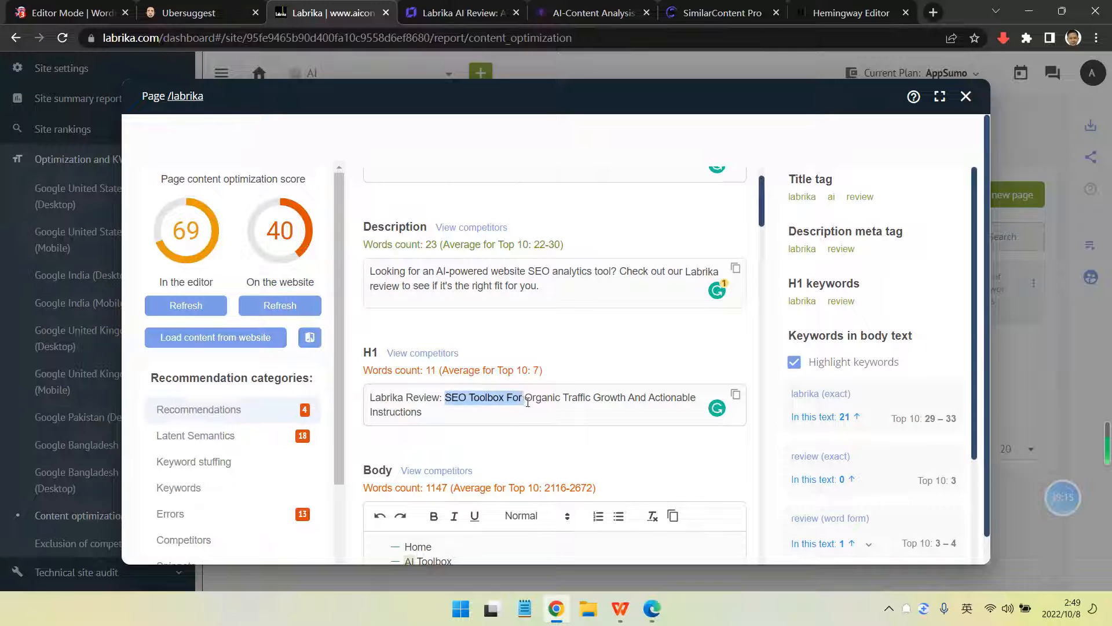
{"action": "key", "text": "BackSpace"}
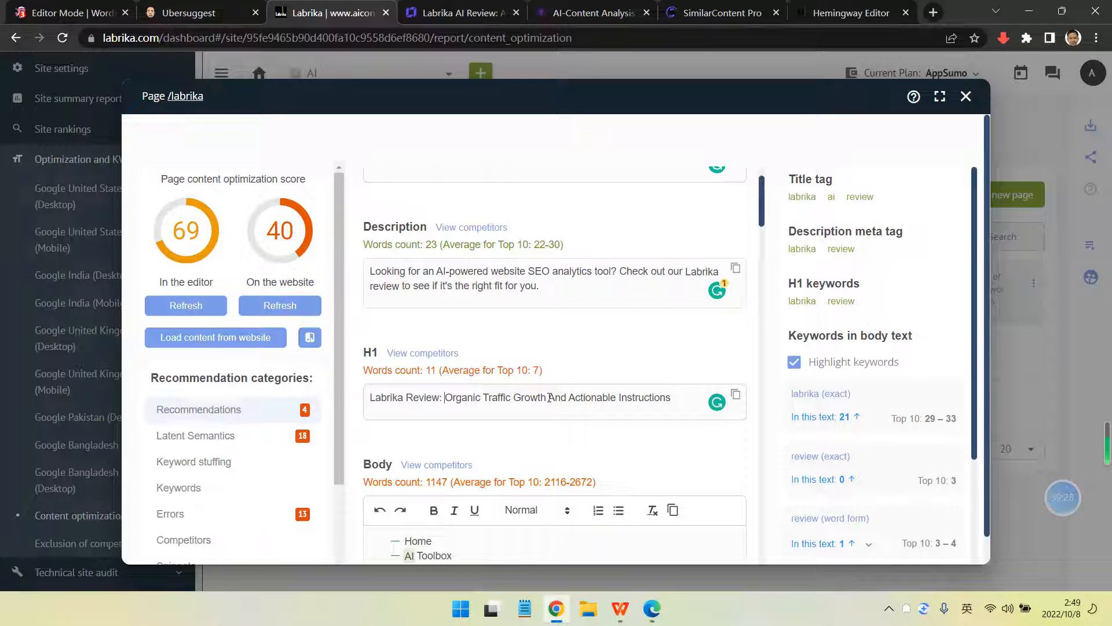
{"action": "mouse_move", "coordinate": [514, 397]}
{"action": "left_mouse_down"}
{"action": "mouse_move", "coordinate": [670, 397]}
{"action": "mouse_move", "coordinate": [517, 398]}
{"action": "left_mouse_up"}
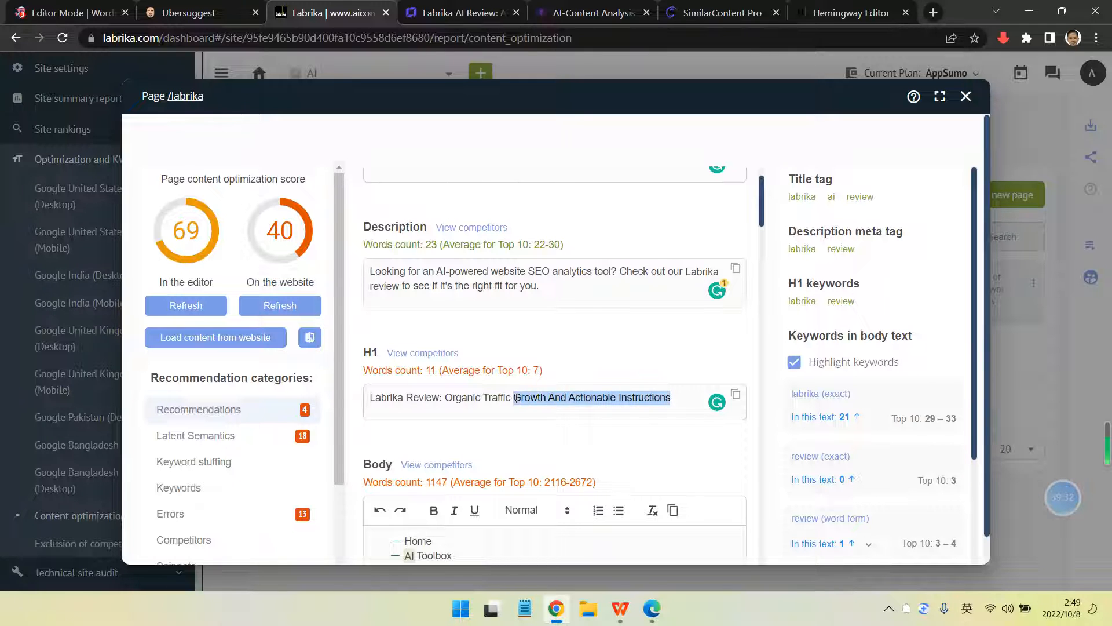
{"action": "key", "text": "BackSpace"}
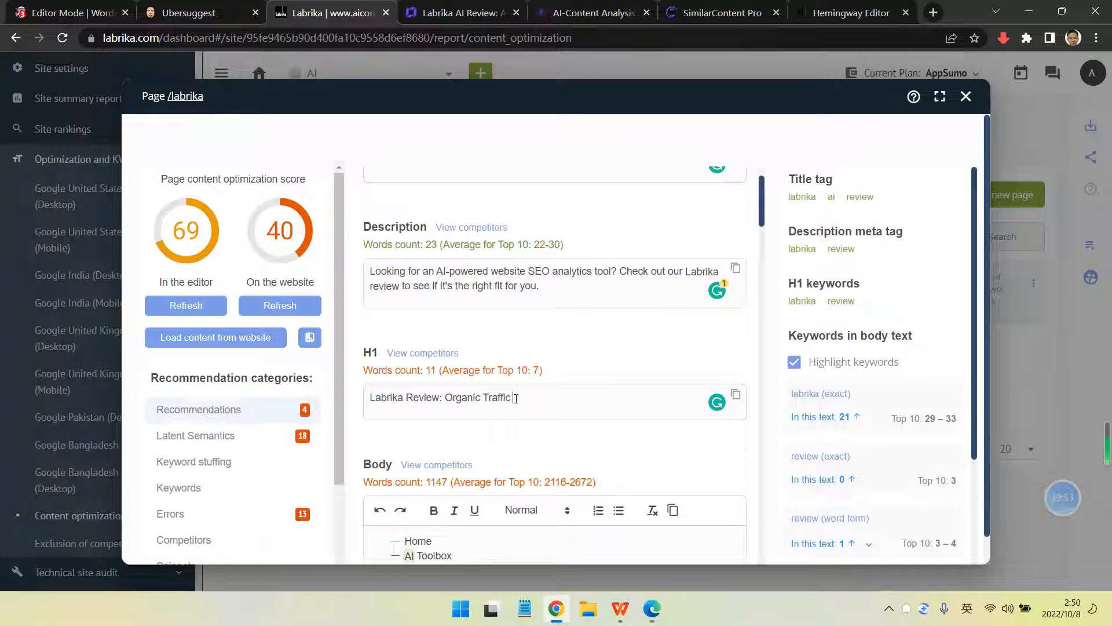
Append "Tool" and "All-In-One" to the end of the H1, dropping the trial words "and" and "for"
{"action": "type", "text": "Tool and"}
{"action": "key", "text": "BackSpace"}
{"action": "key", "text": "BackSpace"}
{"action": "key", "text": "BackSpace"}
{"action": "type", "text": "for"}
{"action": "key", "text": "BackSpace"}
{"action": "key", "text": "BackSpace"}
{"action": "key", "text": "BackSpace"}
{"action": "key", "text": "BackSpace"}
{"action": "type", "text": "All-In "}
{"action": "type", "text": "One"}
Rearrange the H1 to read "Labrika Review: All-In-One Organic Traffic Growth Tool" and refresh the editor score
{"action": "left_click_drag", "start_coordinate": [536, 401], "coordinate": [589, 400]}
{"action": "key", "text": "ctrl+c"}
{"action": "key", "text": "BackSpace"}
{"action": "key", "text": "BackSpace"}
{"action": "left_click", "coordinate": [450, 399]}
{"action": "key", "text": "ctrl+v"}
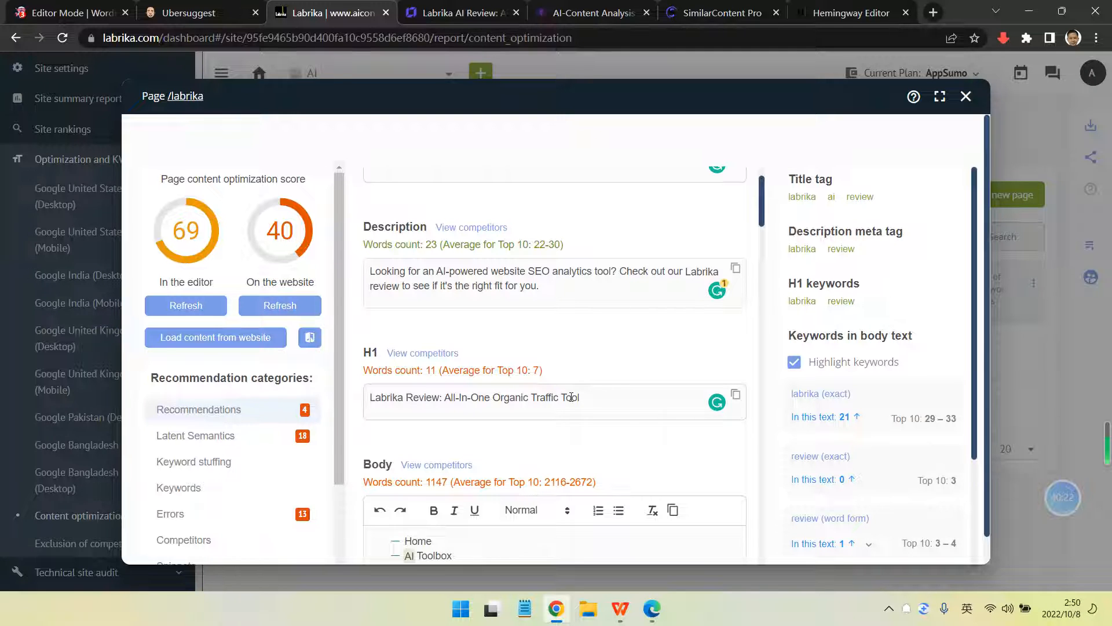
{"action": "type", "text": "Growth"}
{"action": "left_click", "coordinate": [181, 308]}
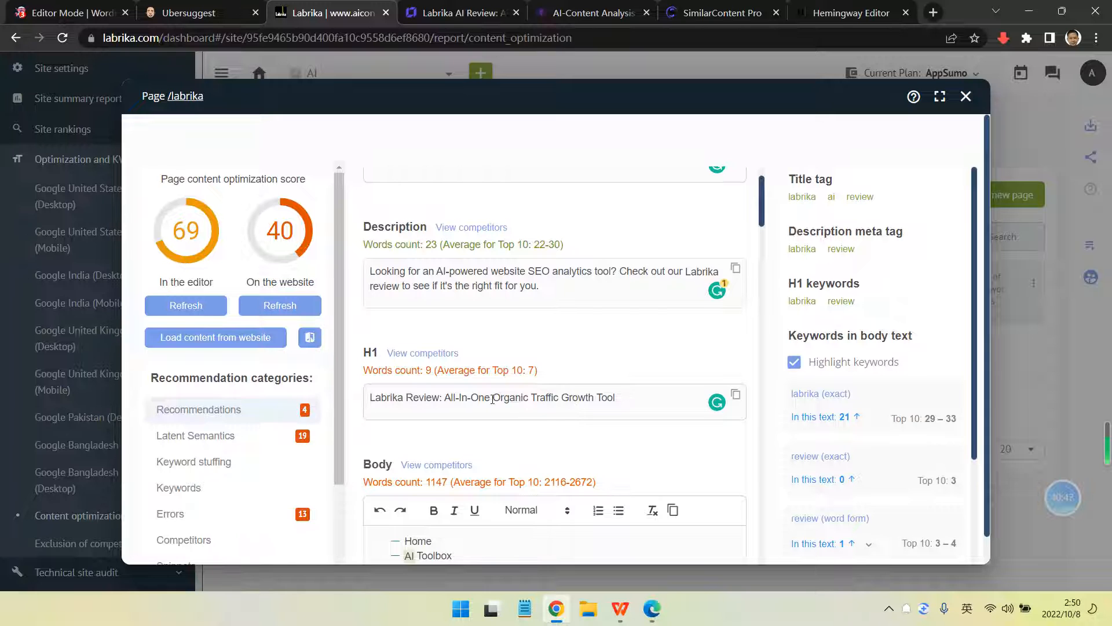
Replace "All-In-One" with "Affordable" in the H1
{"action": "left_click_drag", "start_coordinate": [490, 397], "coordinate": [448, 400]}
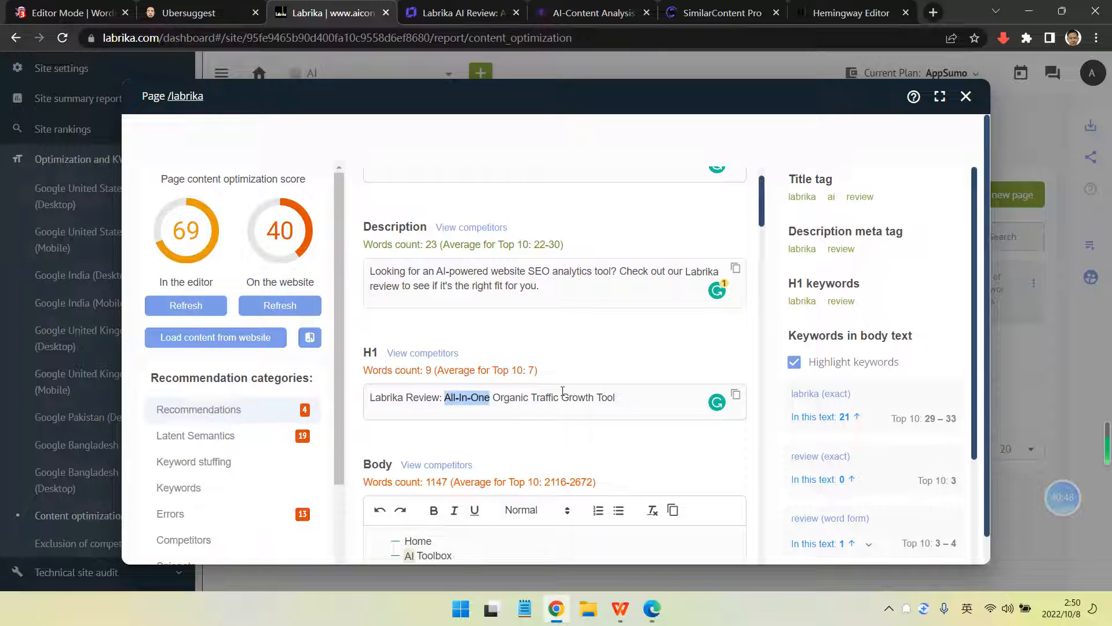
{"action": "type", "text": "Afof"}
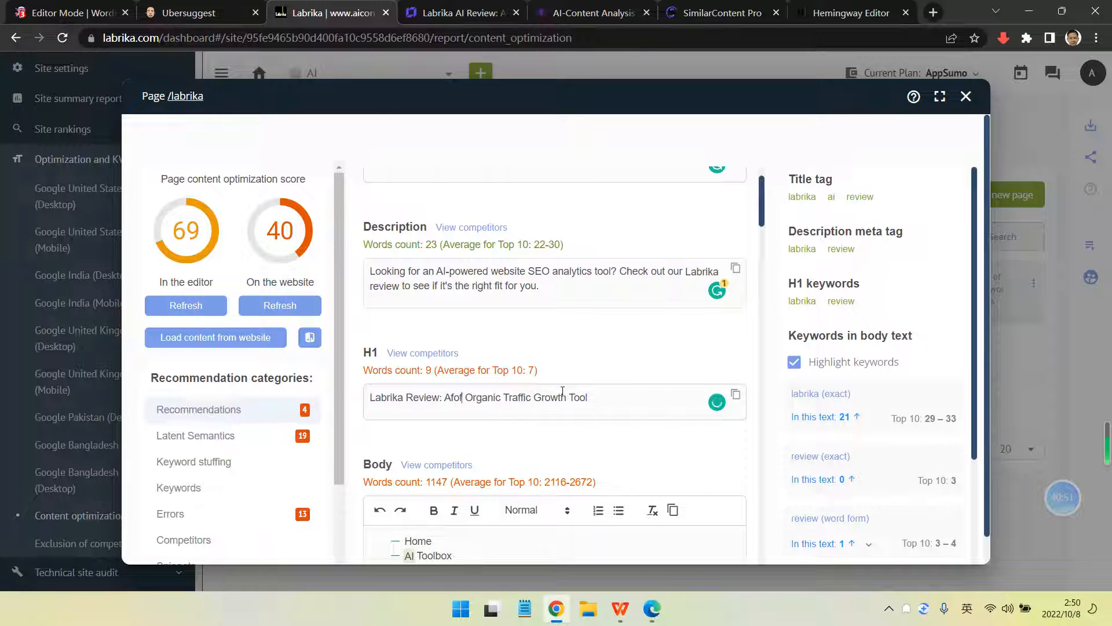
{"action": "key", "text": "BackSpace"}
{"action": "key", "text": "BackSpace"}
{"action": "type", "text": "fordable"}
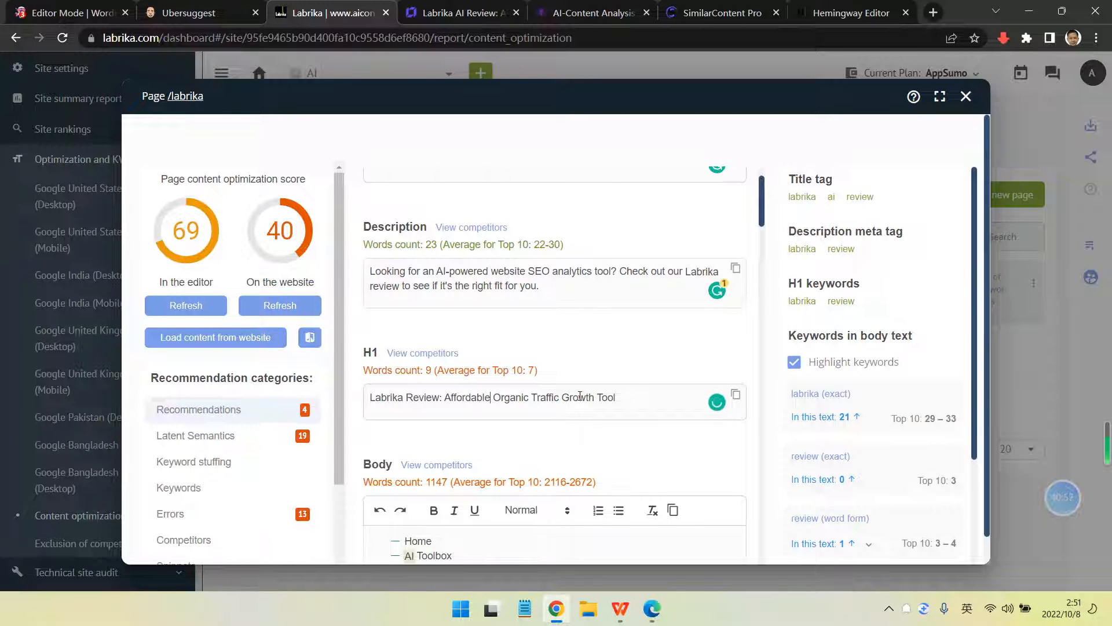
Replace "Organic Traffic Growth" with "SEO" in the H1
{"action": "left_click_drag", "start_coordinate": [560, 397], "coordinate": [595, 401]}
{"action": "left_click", "coordinate": [575, 404]}
{"action": "left_click_drag", "start_coordinate": [493, 399], "coordinate": [596, 399]}
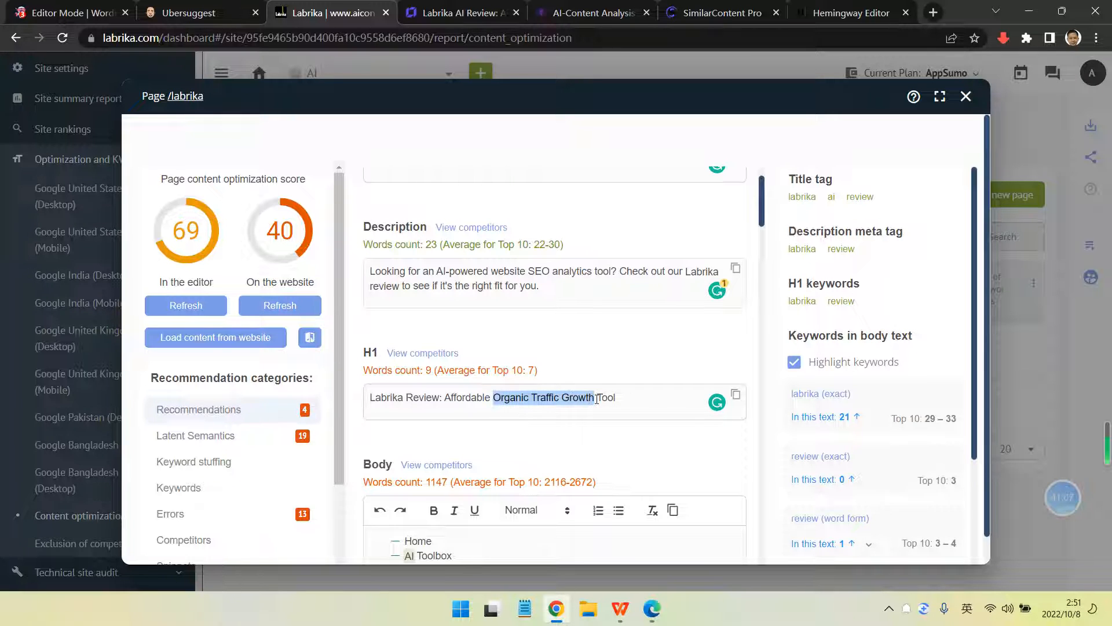
{"action": "type", "text": "SEO"}
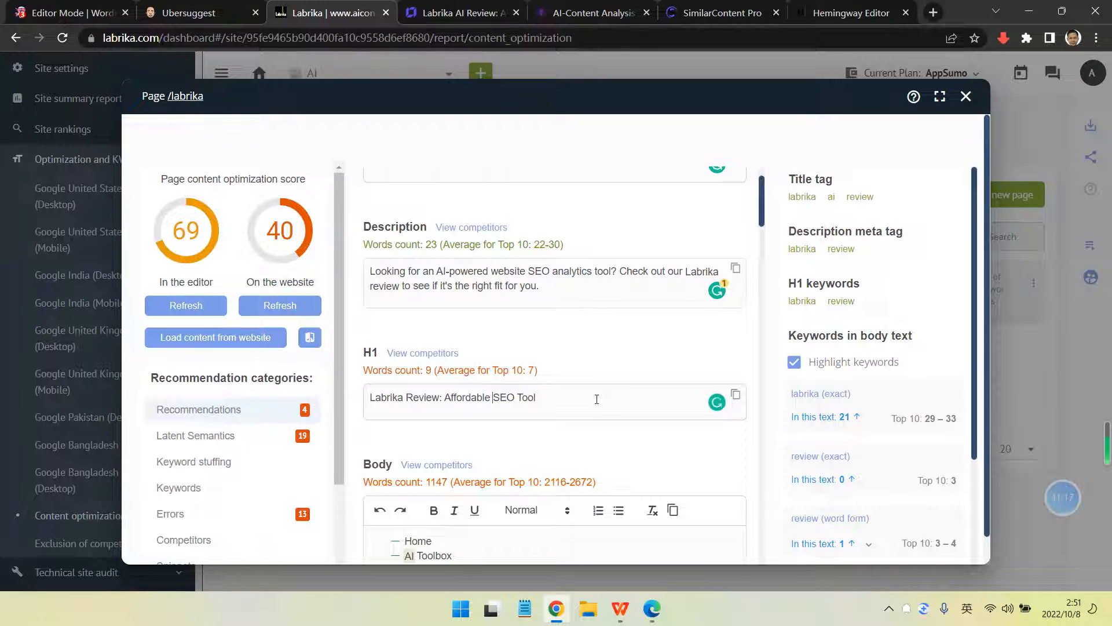
Extend the H1 to "Labrika Review: An Affordable Website SEO Tool" and refresh the editor score
{"action": "type", "text": "C"}
{"action": "key", "text": "BackSpace"}
{"action": "type", "text": "Websit"}
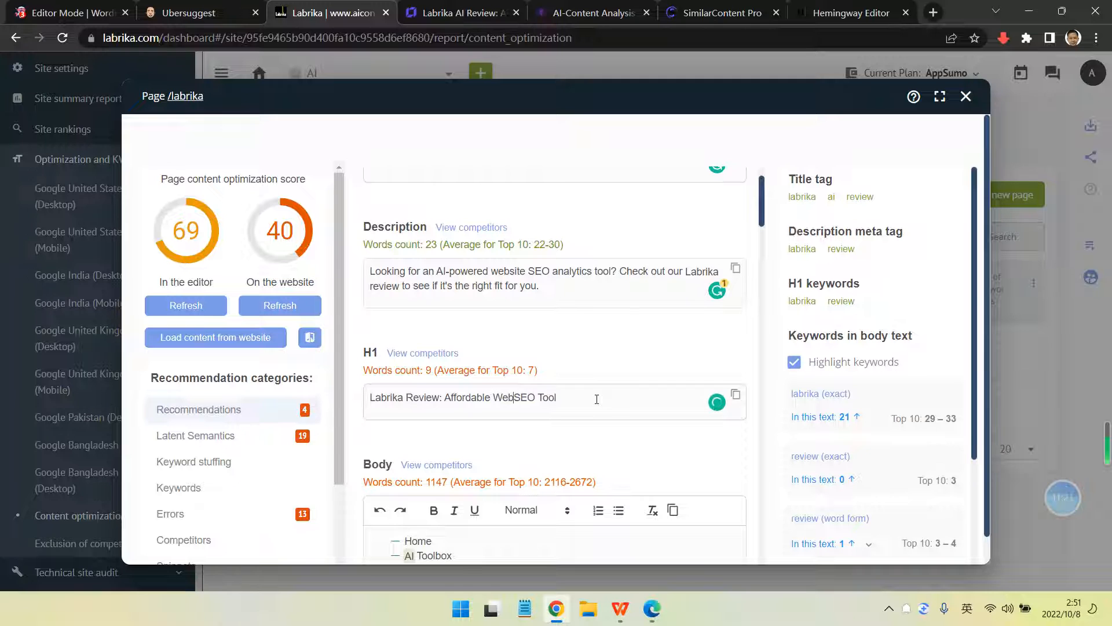
{"action": "type", "text": "e"}
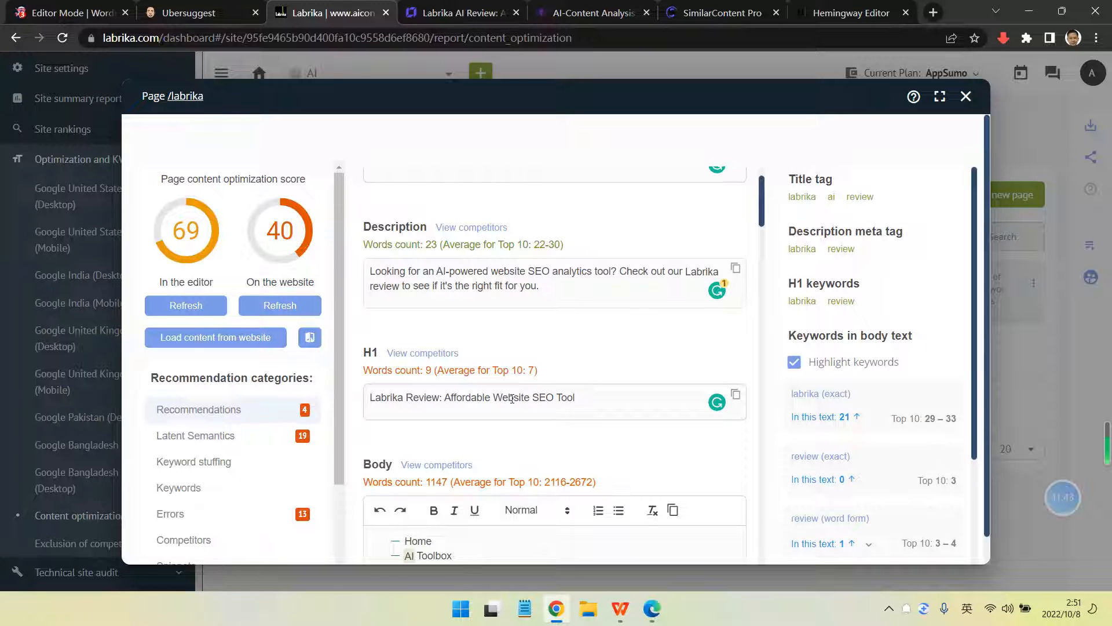
{"action": "type", "text": "An"}
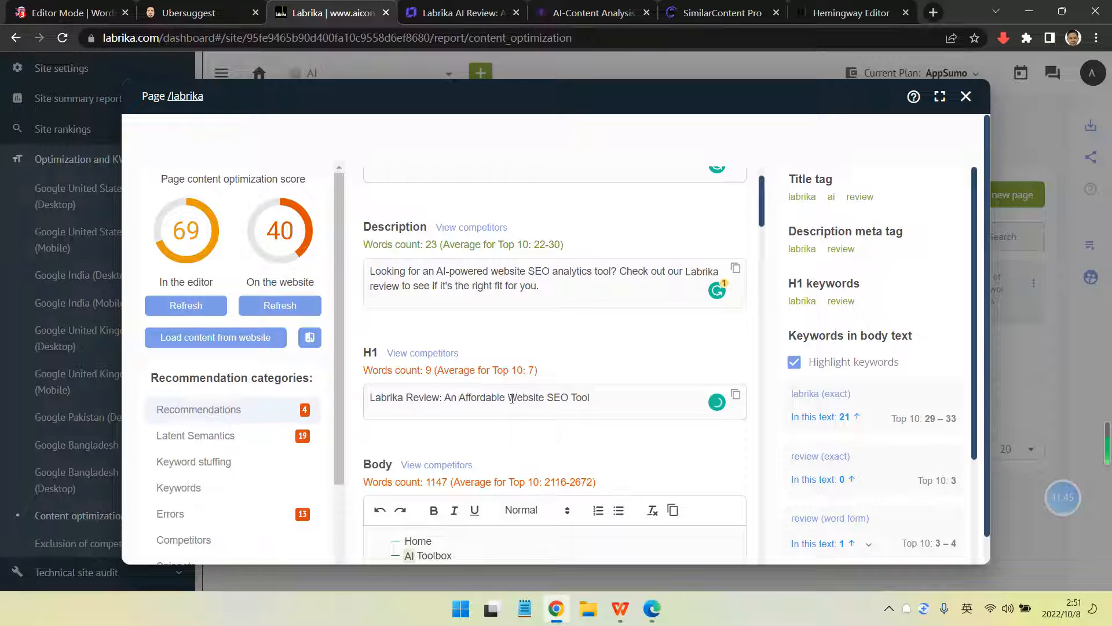
{"action": "left_click", "coordinate": [223, 306]}
Copy the complete H1 text from Labrika's content editor
{"action": "left_click_drag", "start_coordinate": [618, 400], "coordinate": [368, 399]}
{"action": "key", "text": "ctrl+c"}
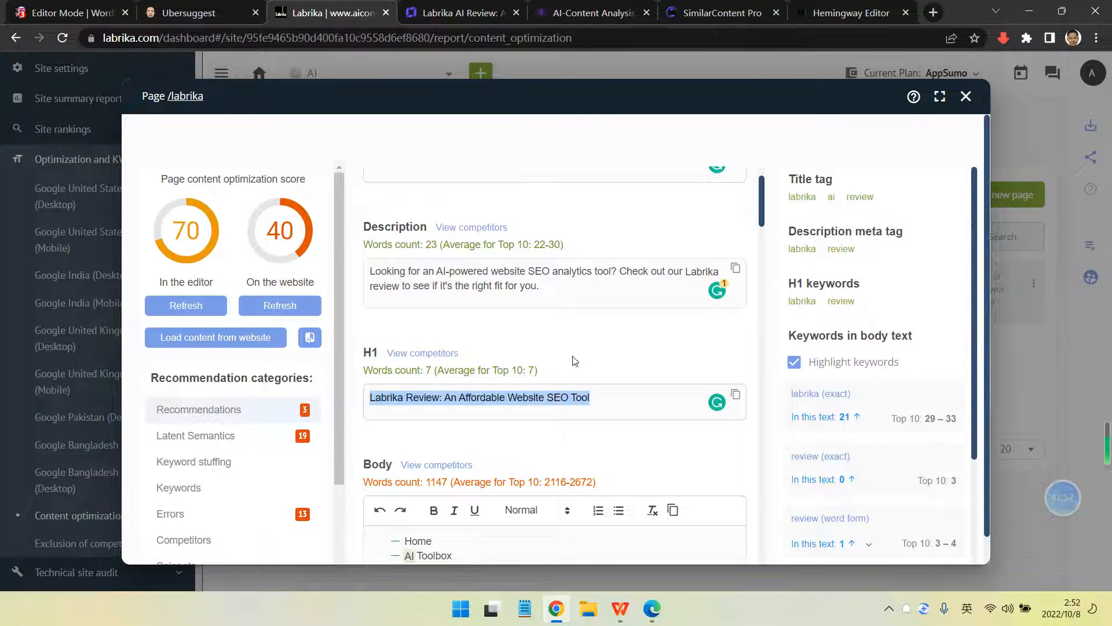
{"action": "left_click", "coordinate": [612, 357]}
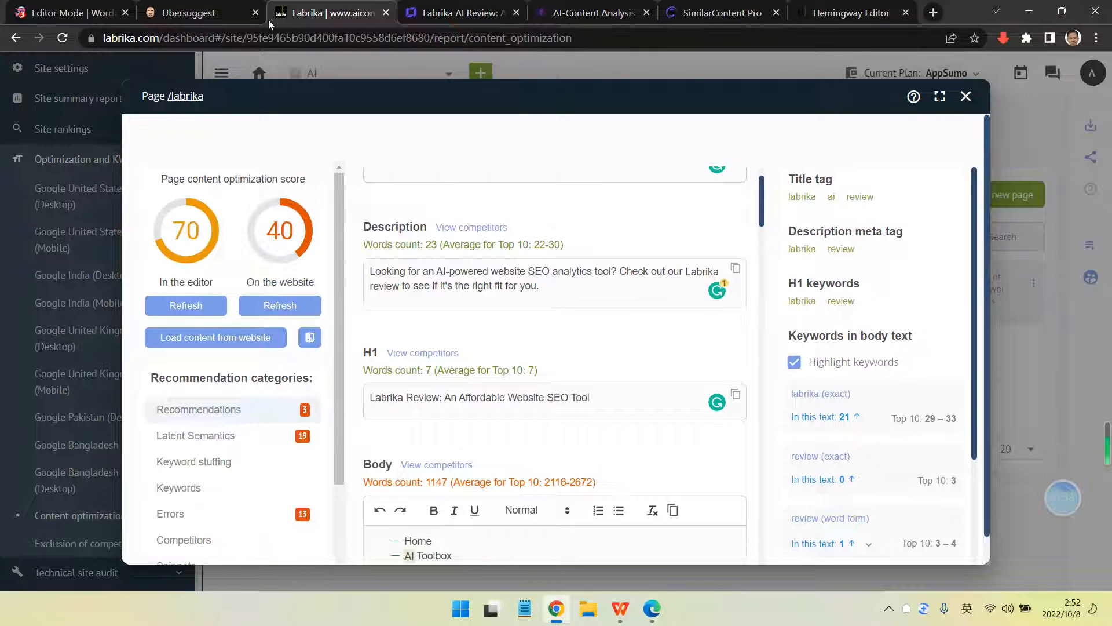
Switch to Zyro and close the Labrika page's settings and the page navigation without saving
{"action": "left_click", "coordinate": [447, 5]}
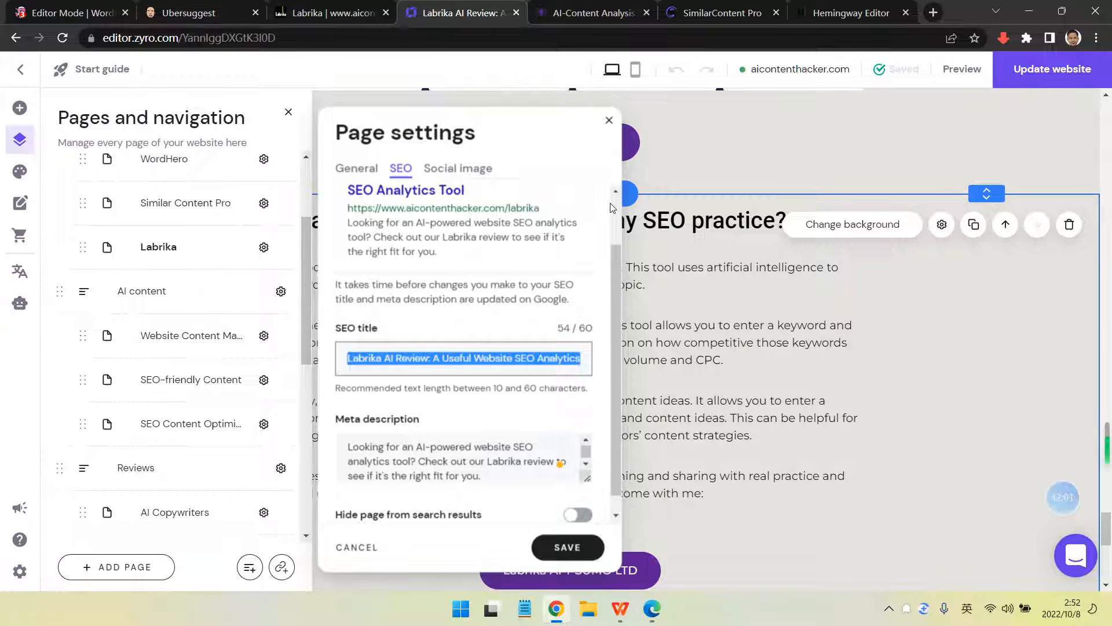
{"action": "left_click", "coordinate": [609, 120]}
{"action": "left_click", "coordinate": [1019, 371]}
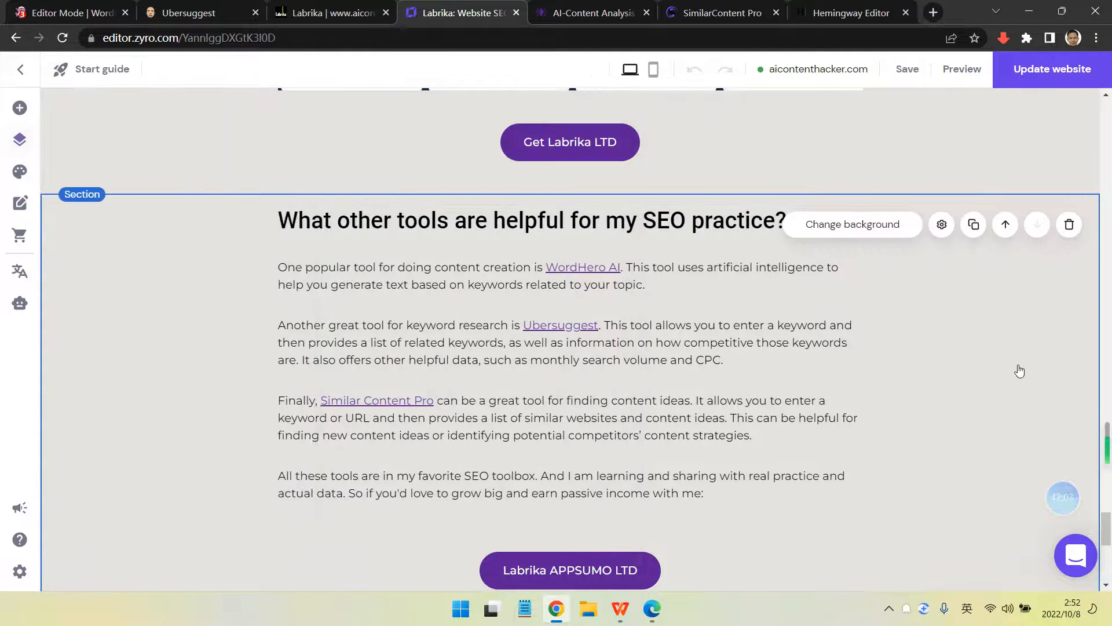
Replace the Labrika page's main heading with the copied text "Labrika Review: An Affordable Website SEO Tool"
{"action": "scroll", "coordinate": [1020, 371], "scroll_direction": "up", "scroll_amount": 20}
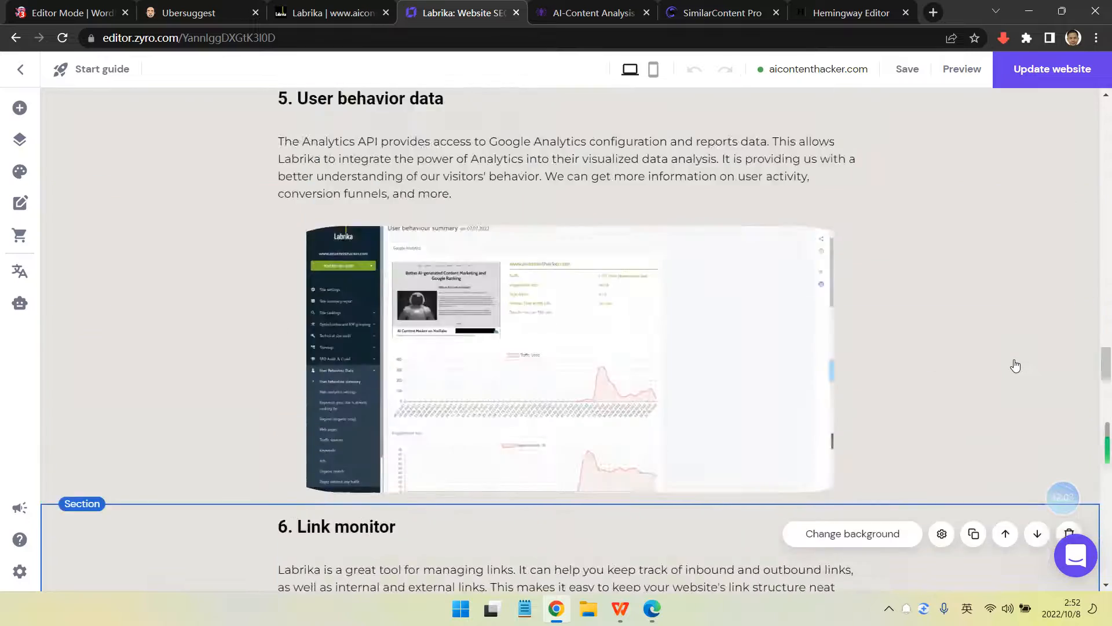
{"action": "scroll", "coordinate": [1015, 366], "scroll_direction": "up", "scroll_amount": 20}
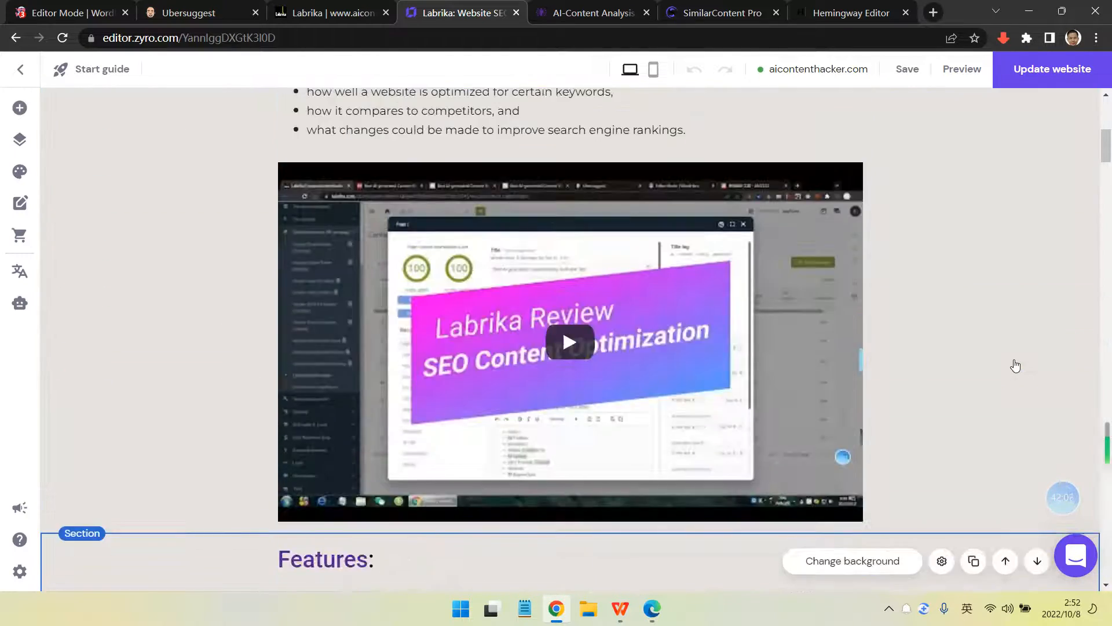
{"action": "scroll", "coordinate": [1016, 366], "scroll_direction": "up", "scroll_amount": 8}
{"action": "left_click", "coordinate": [488, 193]}
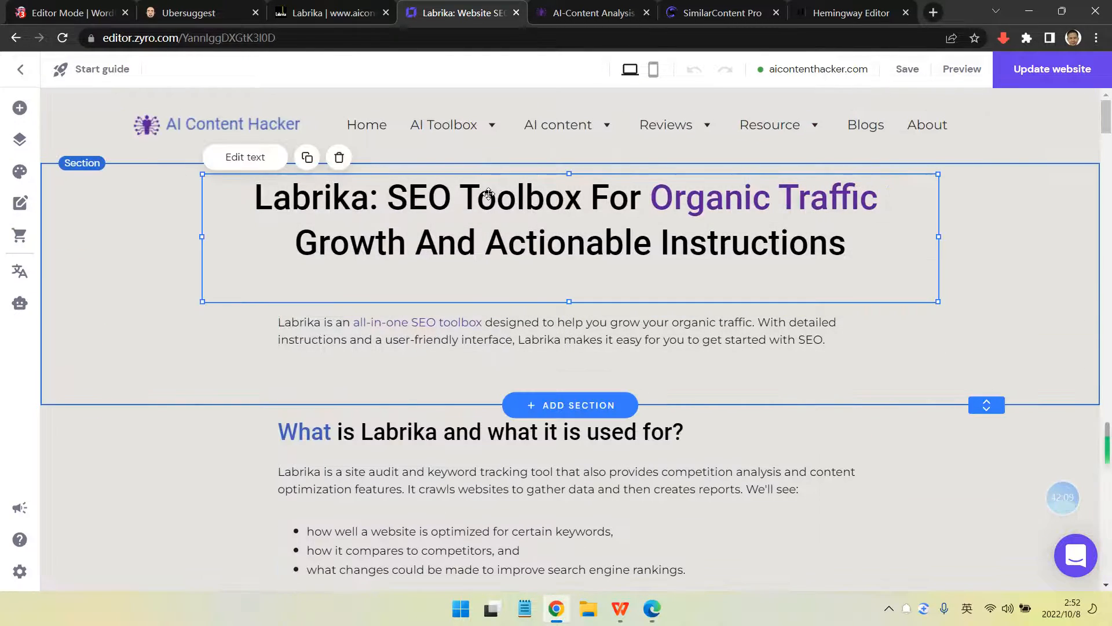
{"action": "left_click", "coordinate": [219, 161]}
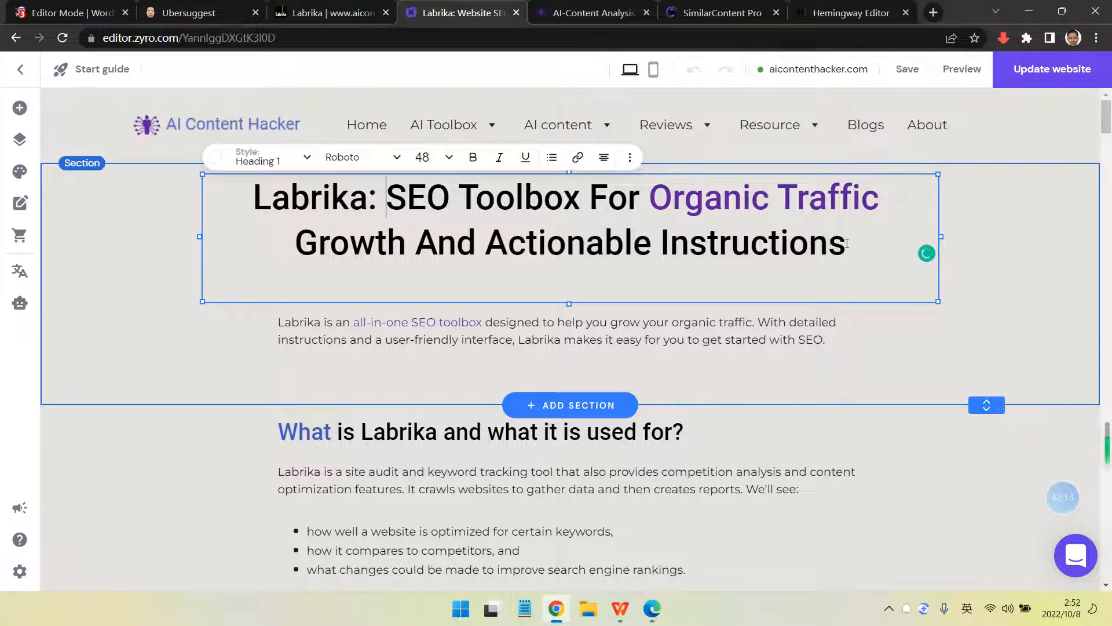
{"action": "key", "text": "ctrl+v"}
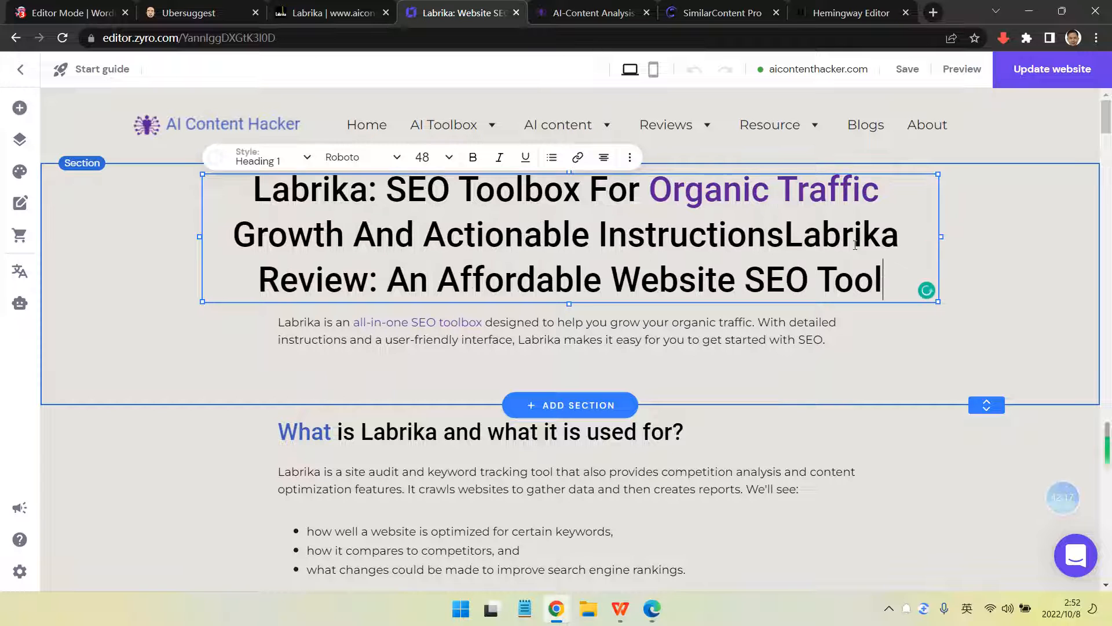
{"action": "left_click_drag", "start_coordinate": [785, 235], "coordinate": [234, 191]}
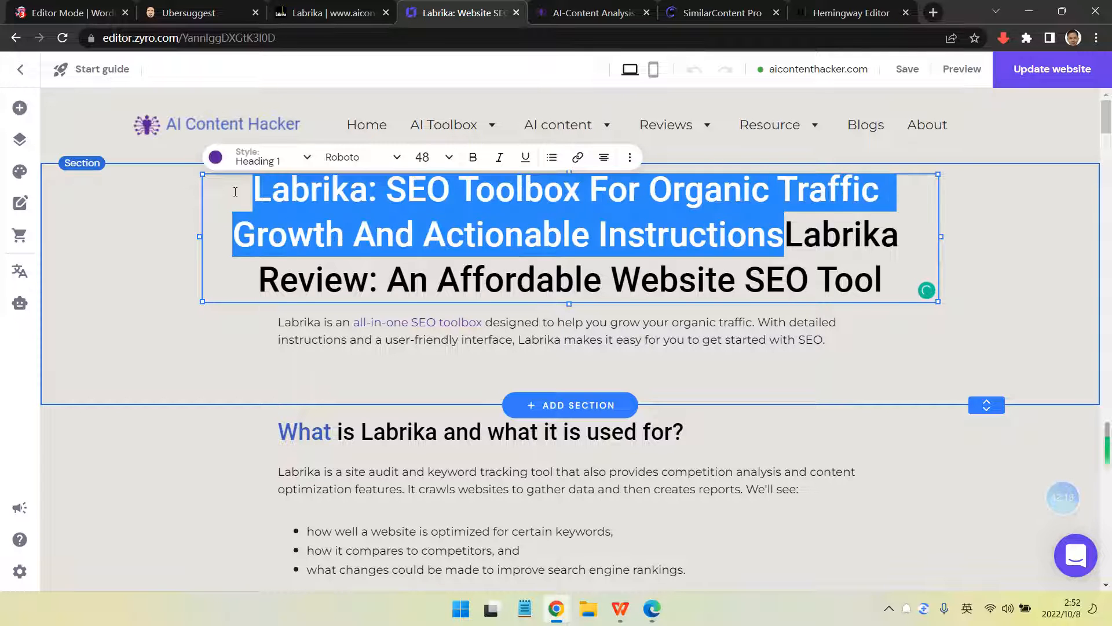
{"action": "key", "text": "BackSpace"}
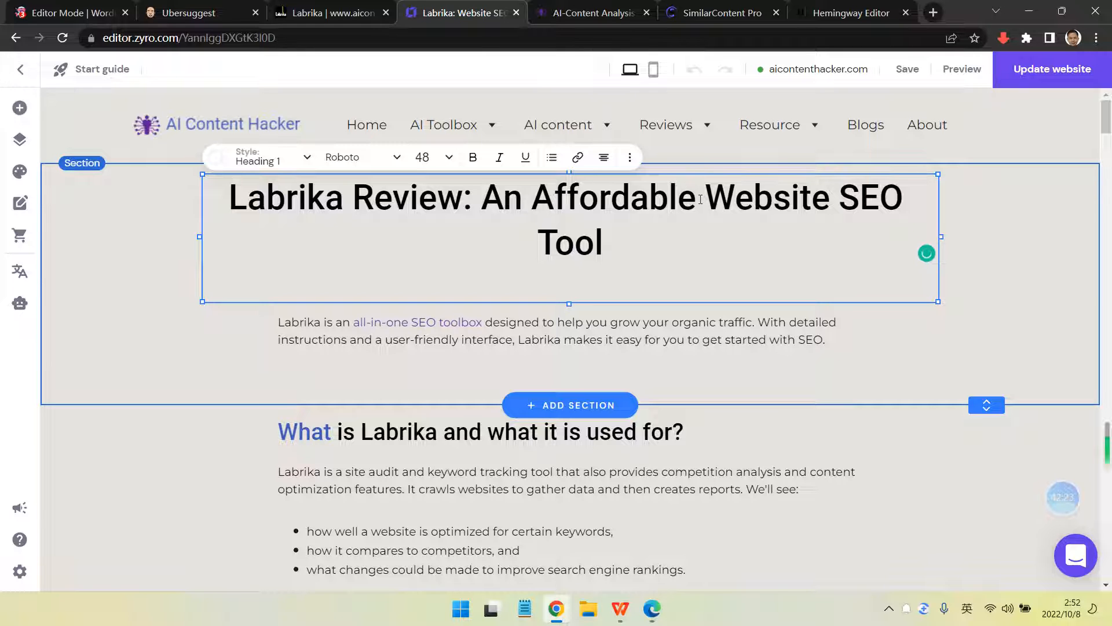
Color the word "Affordable" in the main heading with the purple color style and save the site
{"action": "left_click_drag", "start_coordinate": [695, 200], "coordinate": [533, 203]}
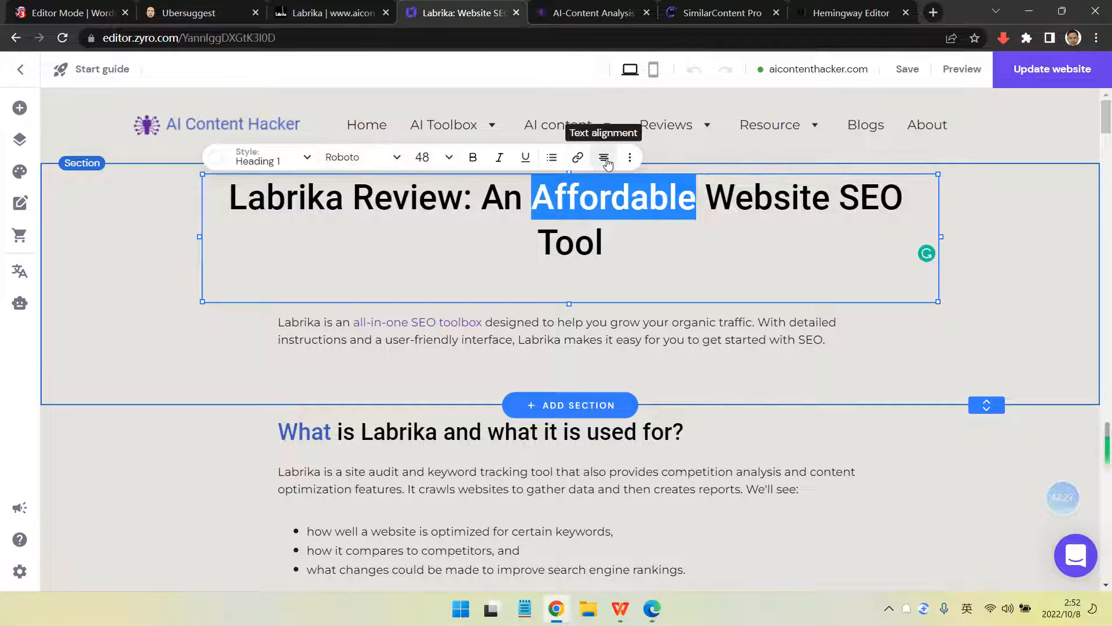
{"action": "left_click", "coordinate": [226, 167]}
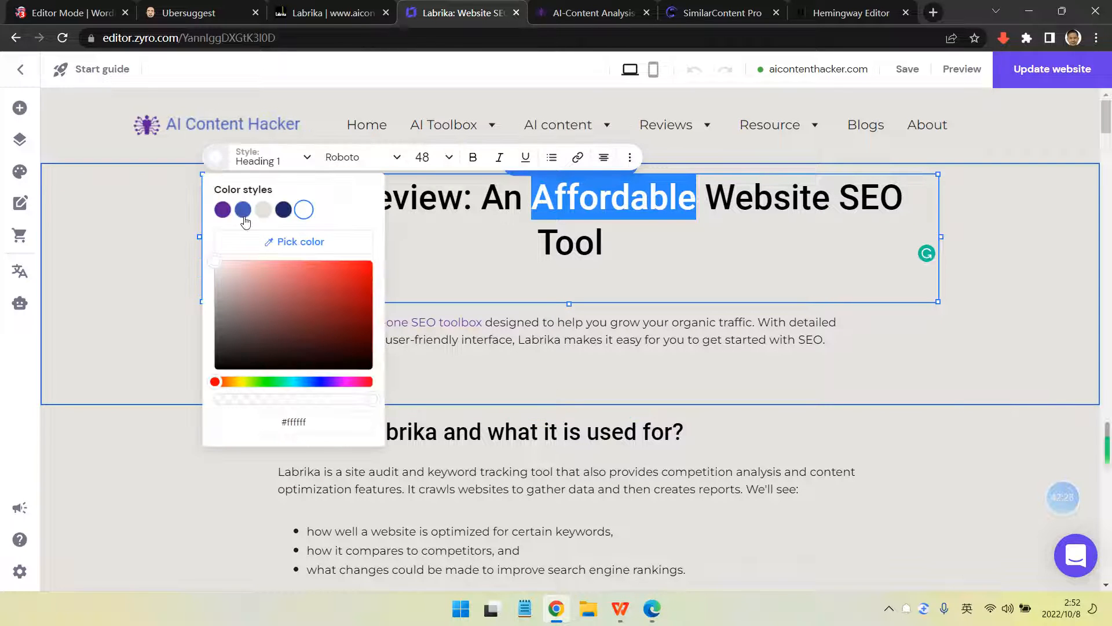
{"action": "left_click", "coordinate": [222, 209]}
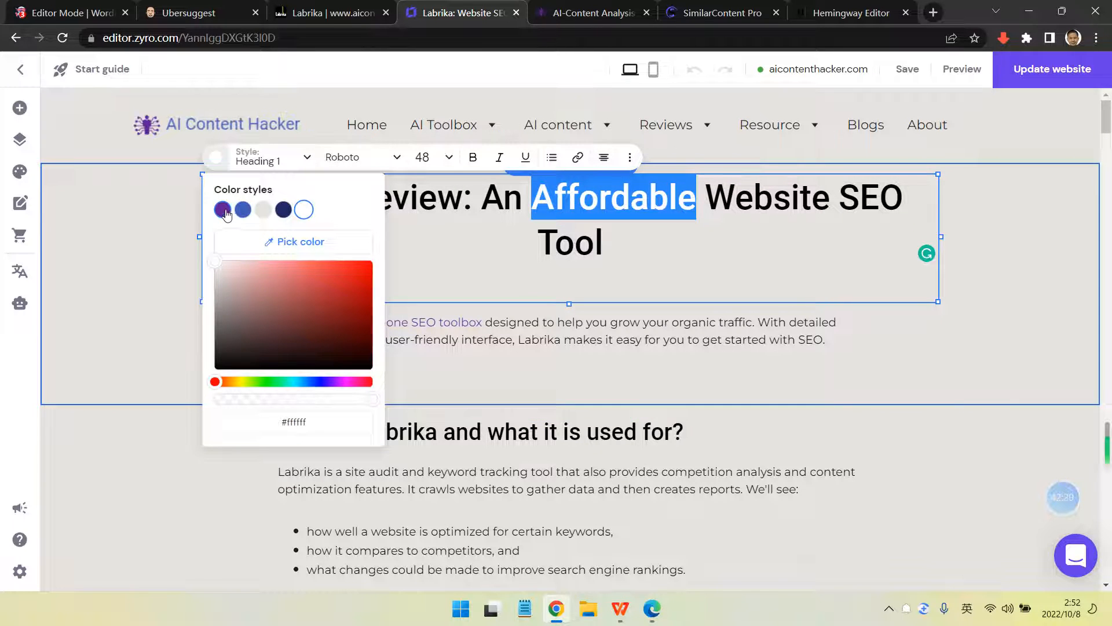
{"action": "left_click", "coordinate": [912, 353]}
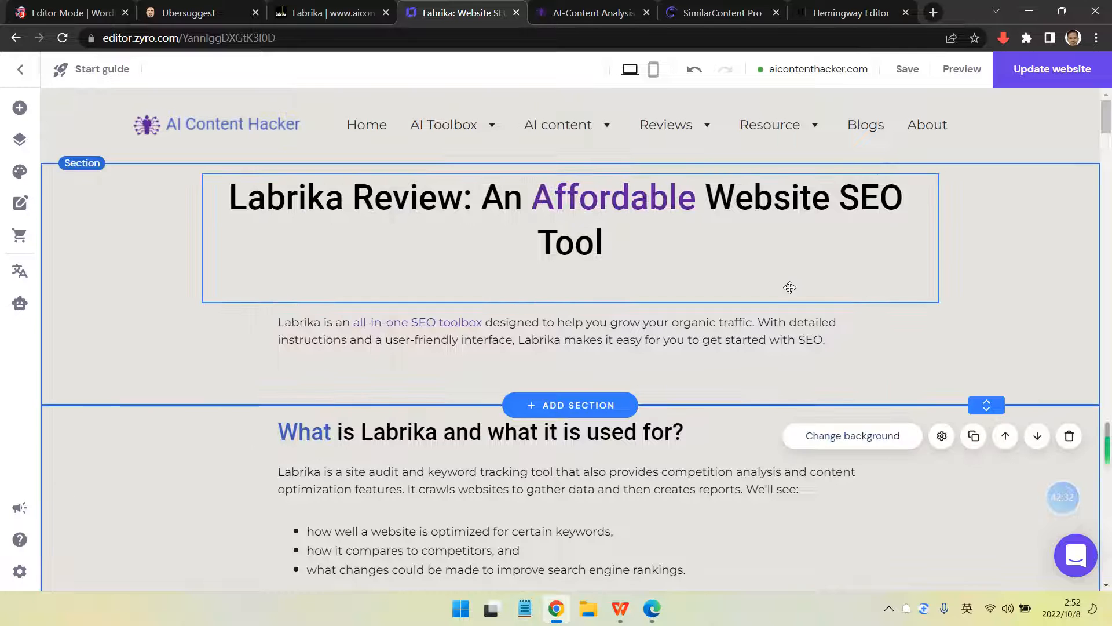
{"action": "left_click", "coordinate": [795, 255]}
{"action": "left_click", "coordinate": [983, 279]}
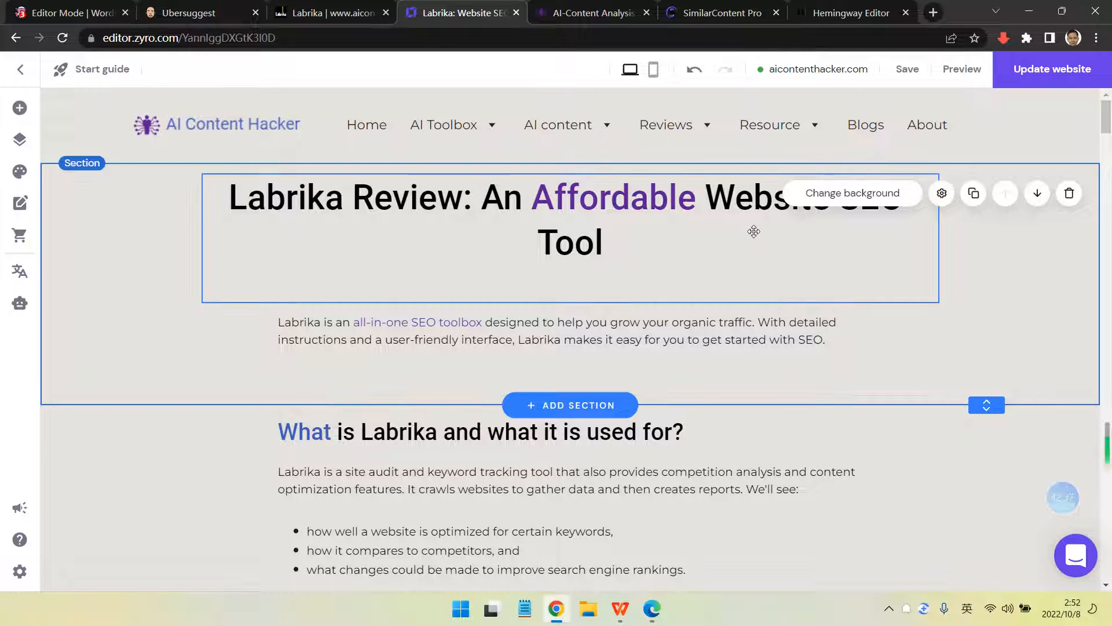
{"action": "left_click", "coordinate": [882, 67]}
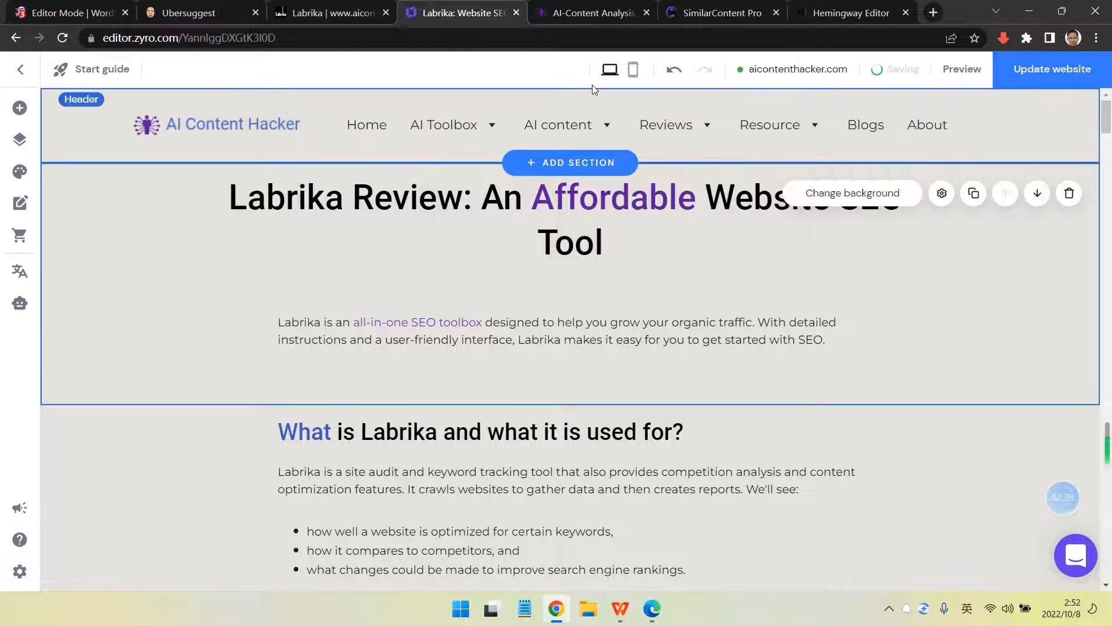
{"action": "scroll", "coordinate": [611, 313], "scroll_direction": "down", "scroll_amount": 15}
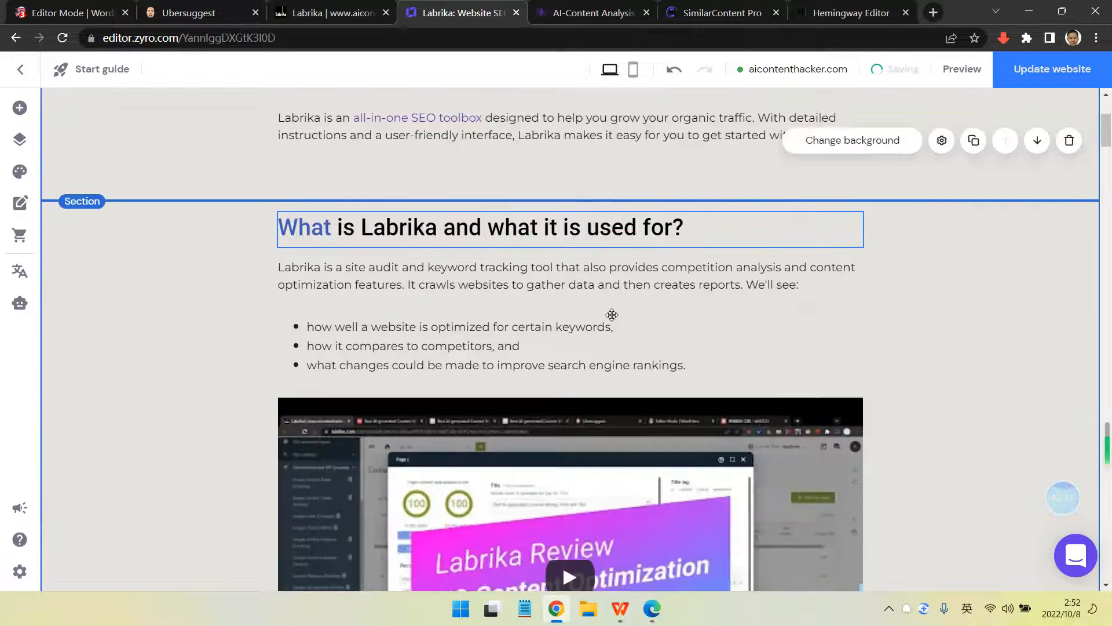
{"action": "scroll", "coordinate": [629, 311], "scroll_direction": "down", "scroll_amount": 3}
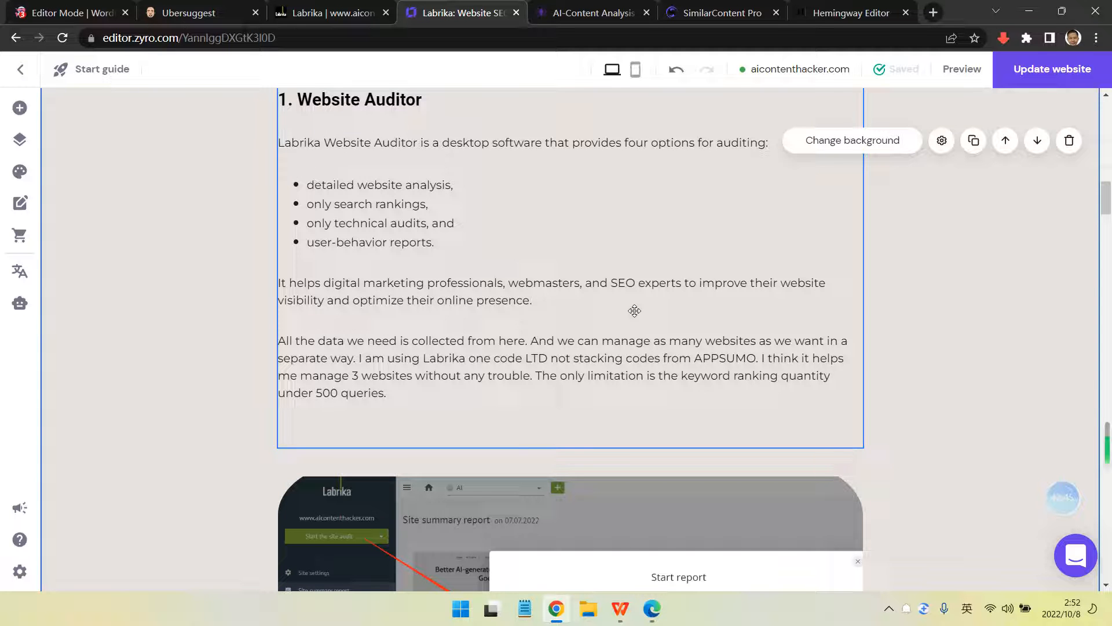
{"action": "scroll", "coordinate": [635, 311], "scroll_direction": "up", "scroll_amount": 6}
{"action": "scroll", "coordinate": [635, 310], "scroll_direction": "up", "scroll_amount": 5}
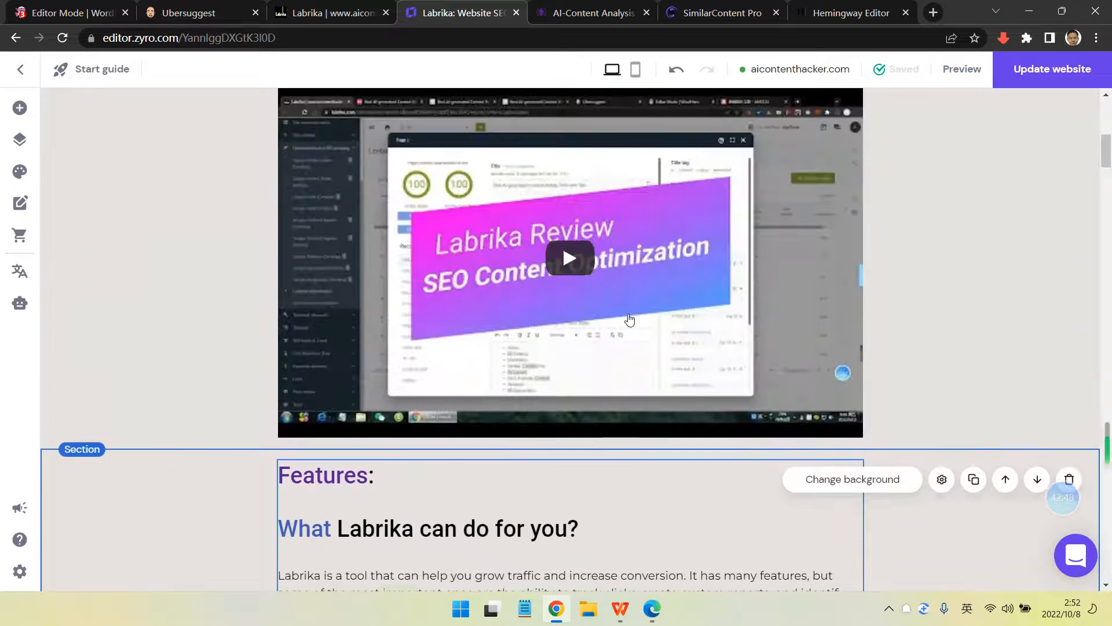
Switch to Labrika and examine the recommendations and the body word count against the Top 10 average
{"action": "left_click", "coordinate": [324, 13]}
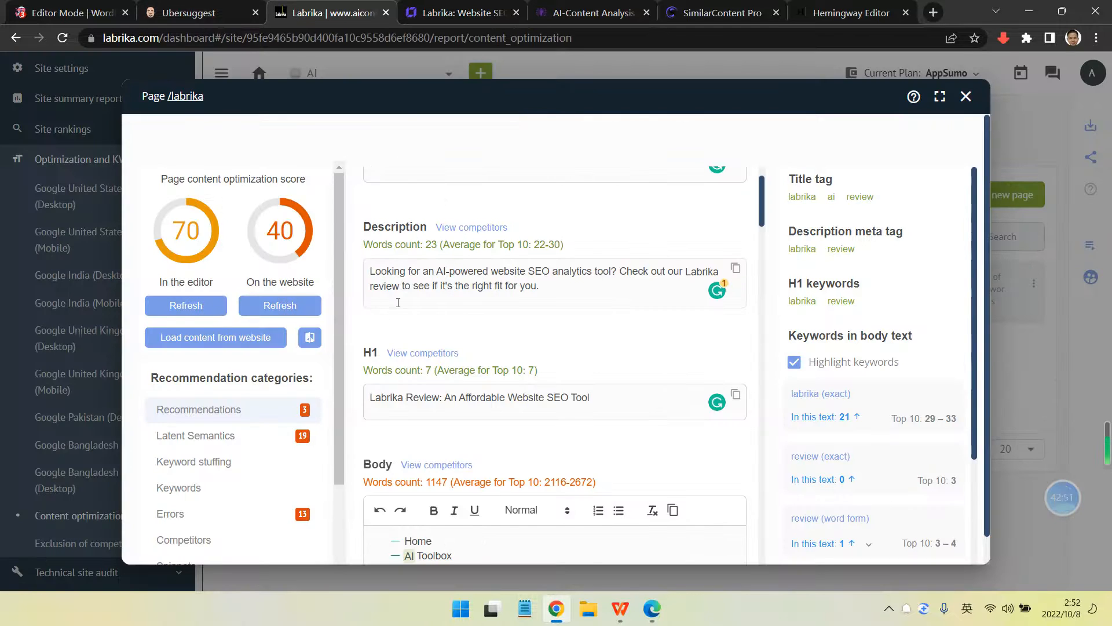
{"action": "scroll", "coordinate": [325, 327], "scroll_direction": "down", "scroll_amount": 2}
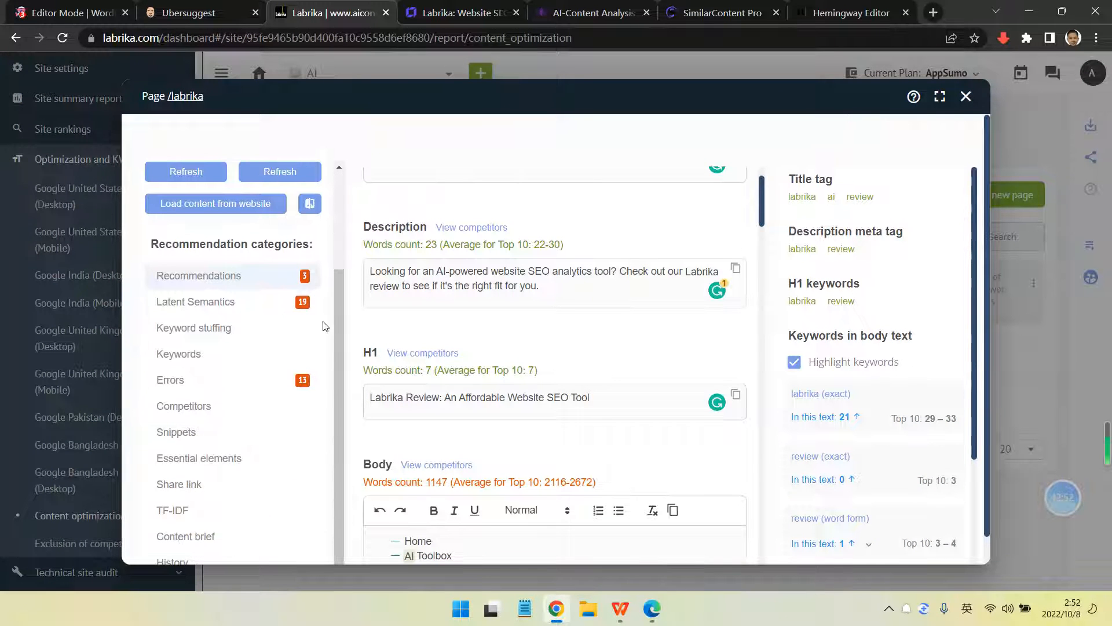
{"action": "left_click", "coordinate": [266, 304]}
{"action": "left_click", "coordinate": [272, 277]}
{"action": "scroll", "coordinate": [607, 396], "scroll_direction": "down", "scroll_amount": 1}
{"action": "scroll", "coordinate": [607, 396], "scroll_direction": "down", "scroll_amount": 3}
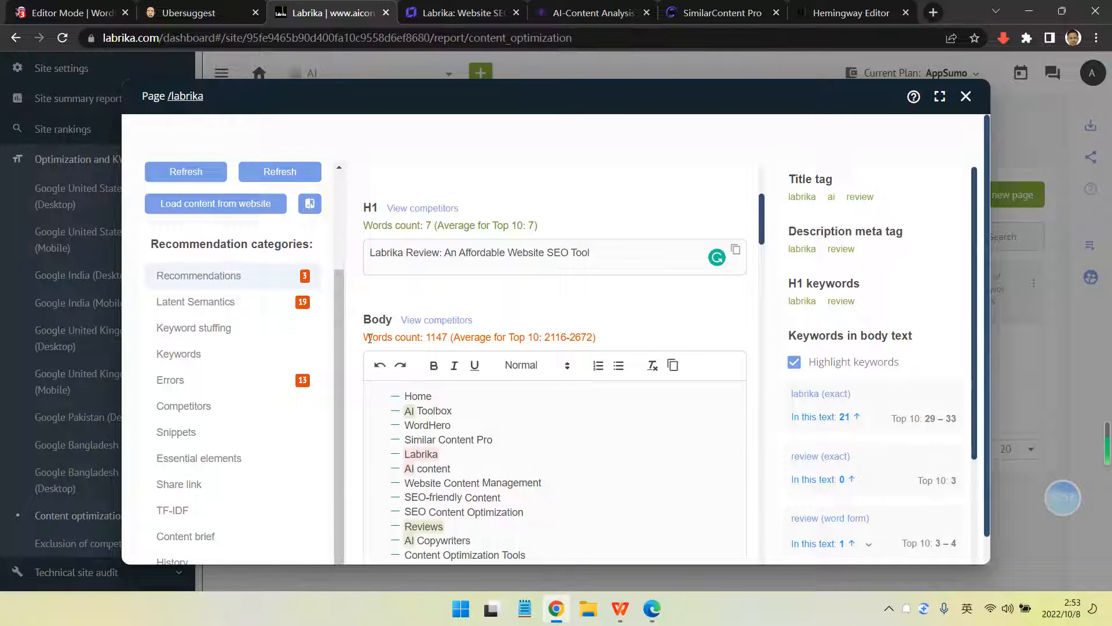
{"action": "left_click_drag", "start_coordinate": [365, 337], "coordinate": [453, 339]}
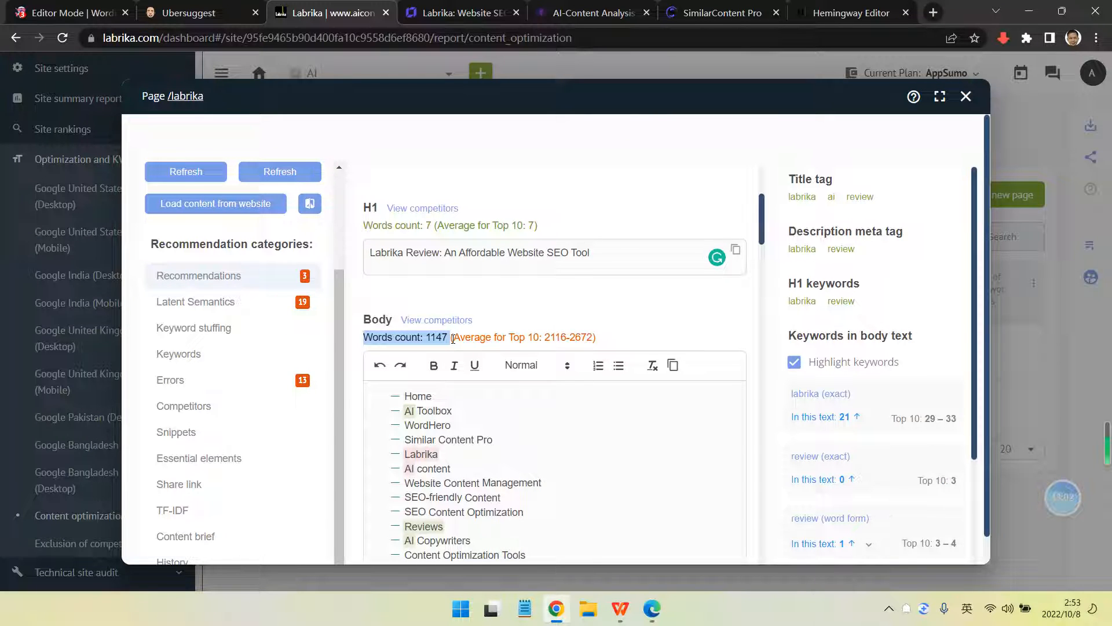
{"action": "left_click", "coordinate": [487, 339]}
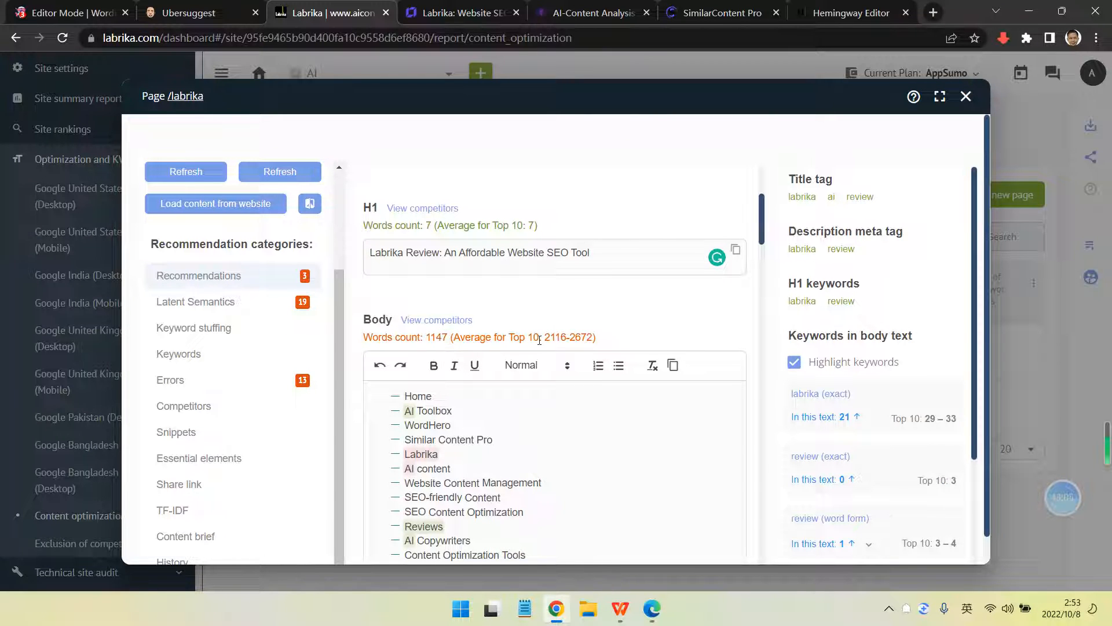
{"action": "mouse_move", "coordinate": [545, 339]}
{"action": "left_mouse_down"}
{"action": "mouse_move", "coordinate": [580, 338]}
{"action": "mouse_move", "coordinate": [566, 339]}
{"action": "left_mouse_up"}
{"action": "left_click", "coordinate": [620, 336]}
{"action": "scroll", "coordinate": [620, 334], "scroll_direction": "down", "scroll_amount": 5}
{"action": "scroll", "coordinate": [619, 331], "scroll_direction": "up", "scroll_amount": 10}
{"action": "scroll", "coordinate": [620, 336], "scroll_direction": "down", "scroll_amount": 2}
Switch to WordHero, replace the SEO description results with the Keyword Assistant, and check the article's word count
{"action": "left_click", "coordinate": [70, 13]}
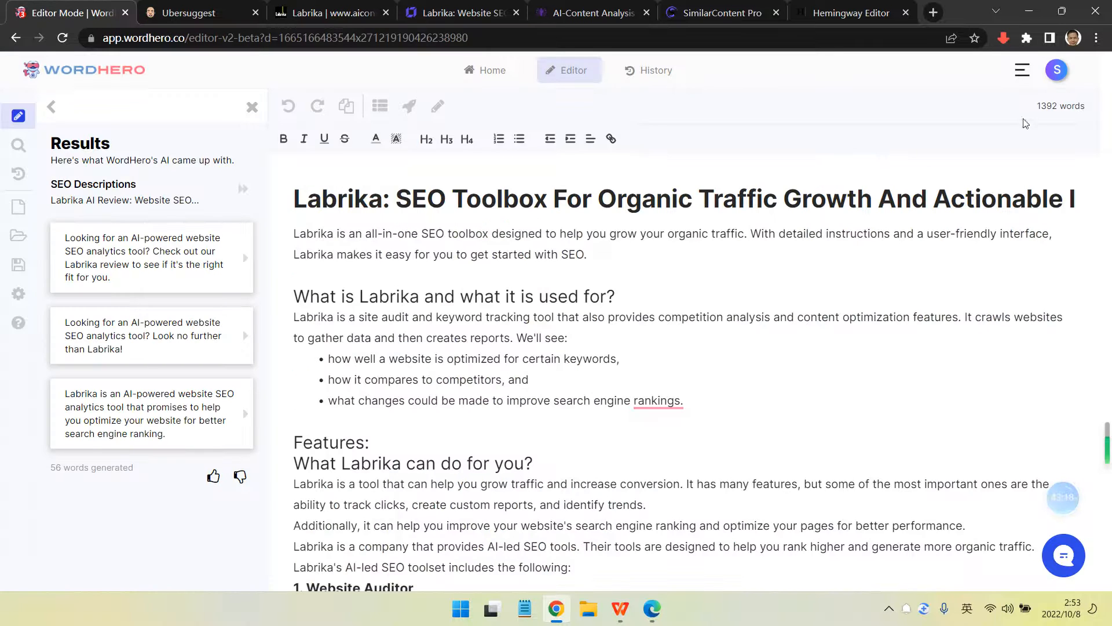
{"action": "left_click_drag", "start_coordinate": [1041, 106], "coordinate": [1058, 106]}
{"action": "left_click", "coordinate": [251, 108]}
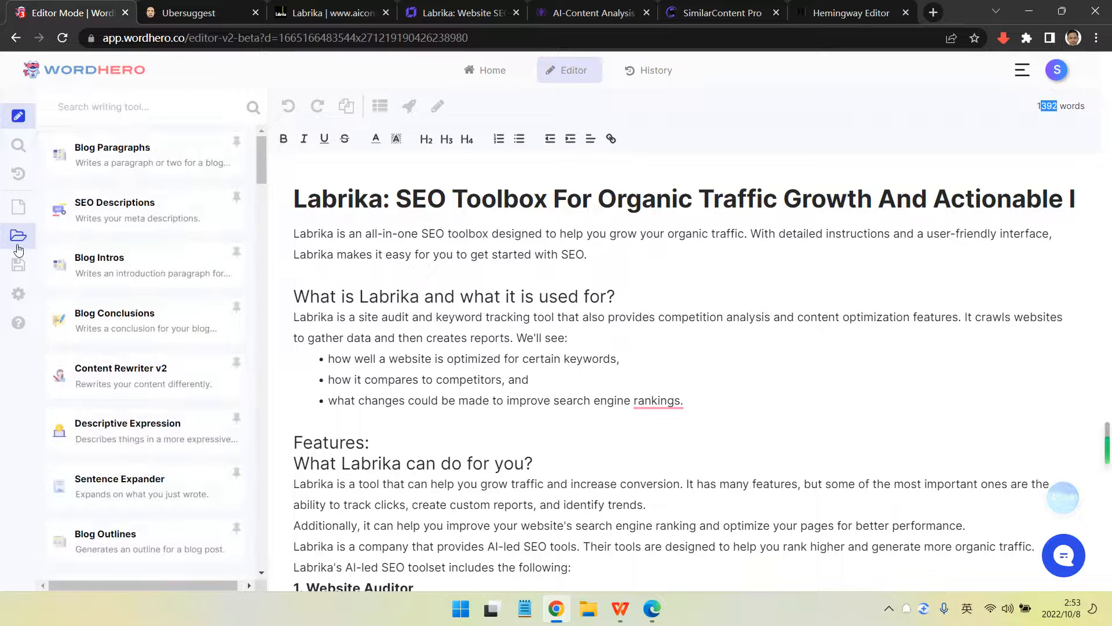
{"action": "left_click", "coordinate": [26, 151]}
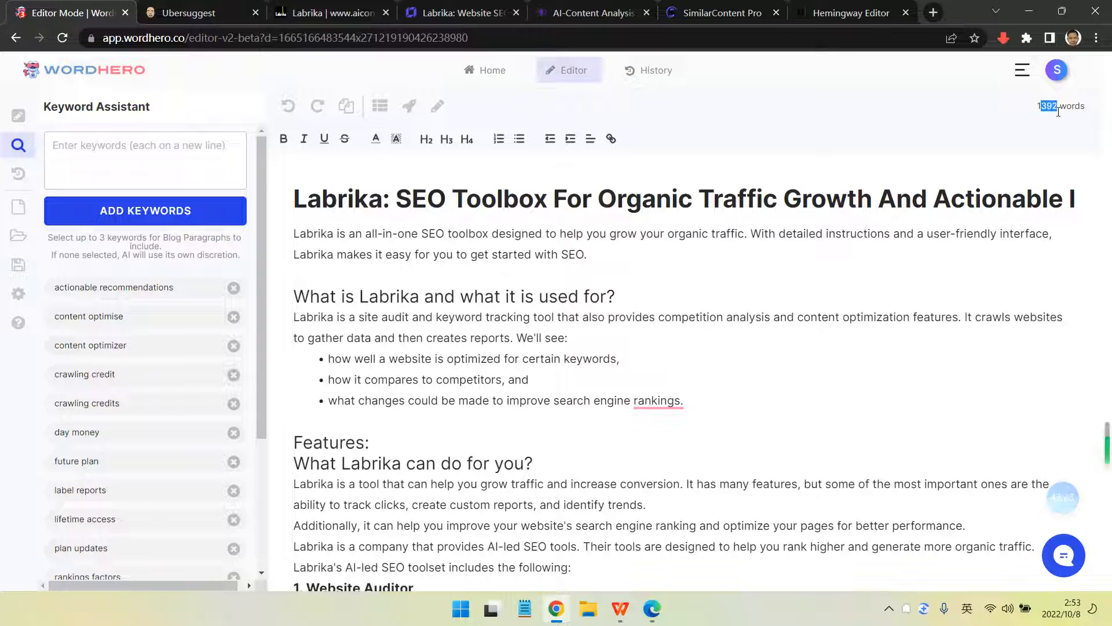
{"action": "left_click", "coordinate": [1050, 107]}
{"action": "left_click_drag", "start_coordinate": [1045, 109], "coordinate": [1058, 109]}
{"action": "left_click", "coordinate": [971, 109]}
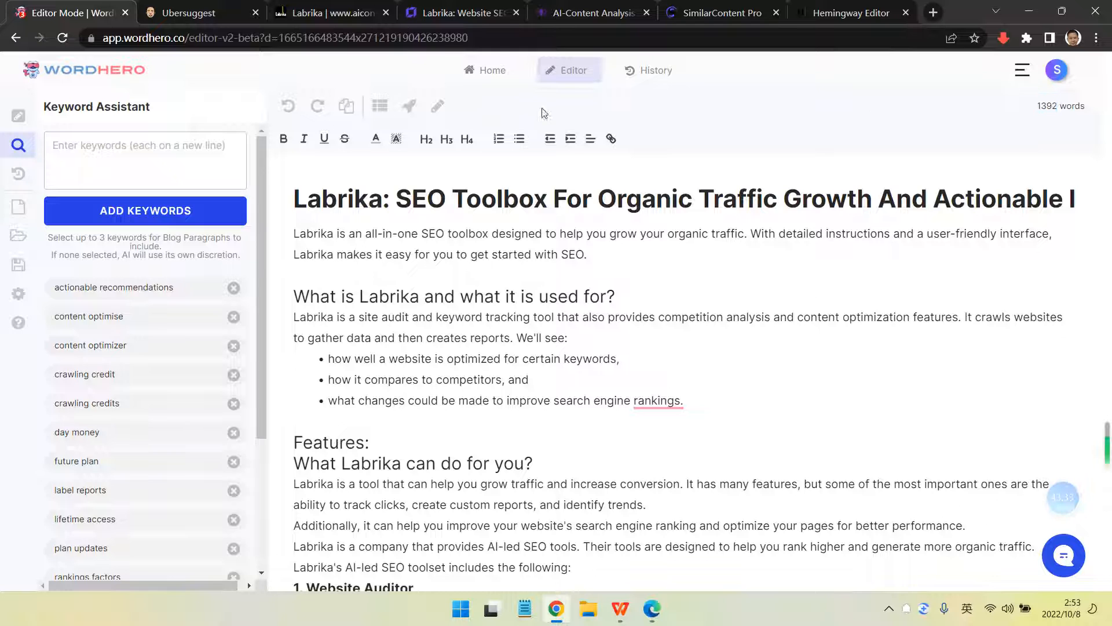
Return to Labrika's content editor and compare its body word count with the WordHero article's
{"action": "left_click", "coordinate": [158, 7]}
{"action": "left_click", "coordinate": [324, 12]}
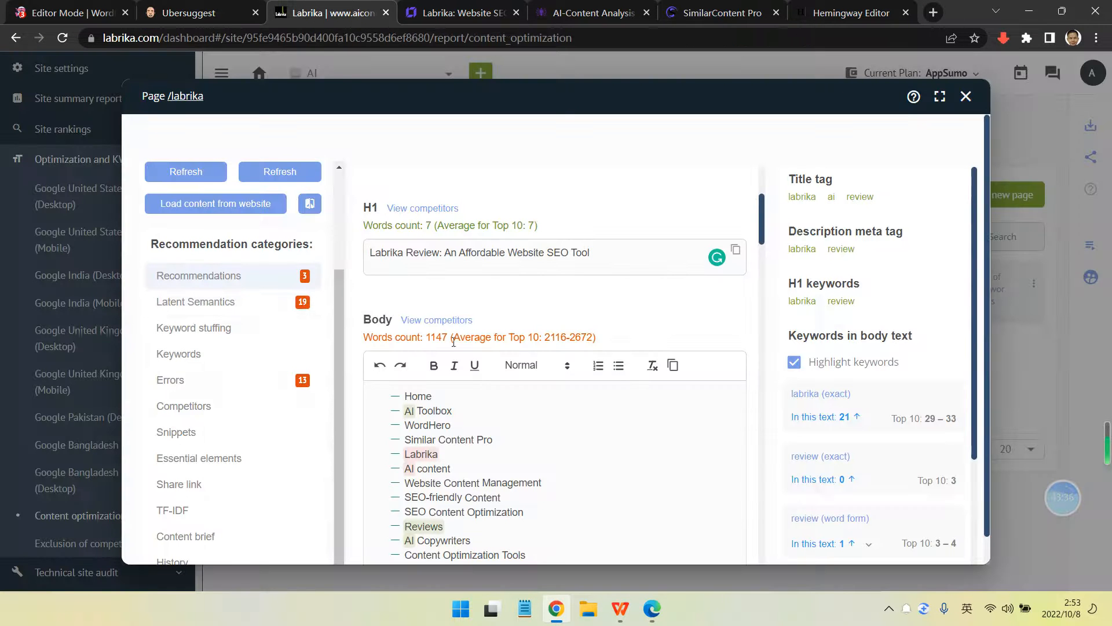
{"action": "left_click_drag", "start_coordinate": [446, 337], "coordinate": [439, 337]}
{"action": "left_click", "coordinate": [445, 338]}
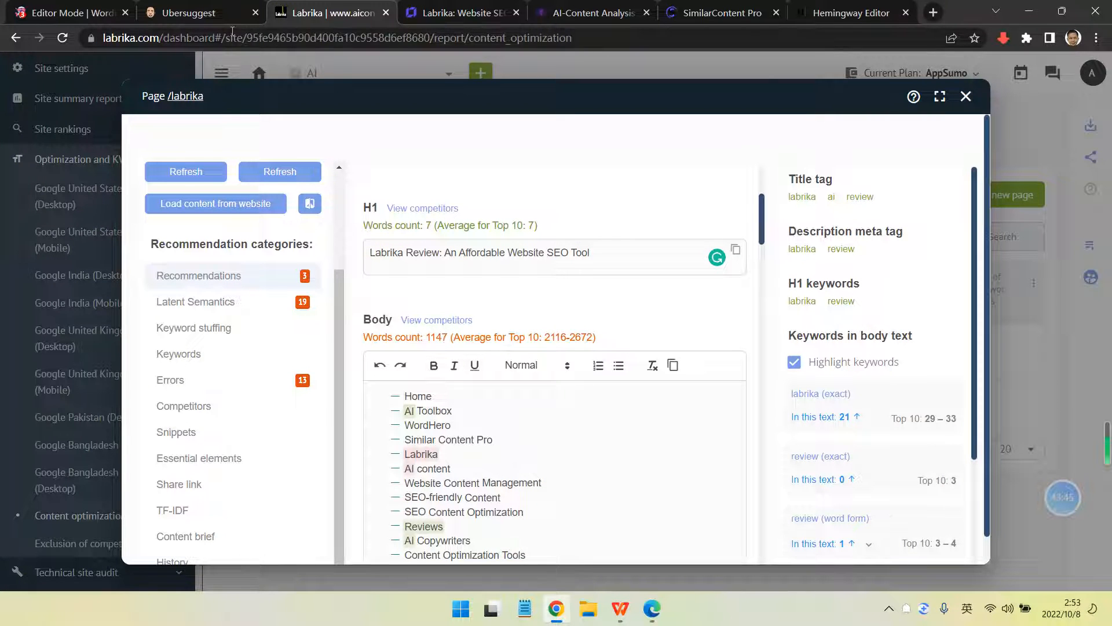
Review the Keyword Assistant list and the article text in WordHero, and return to Labrika's body content
{"action": "left_click", "coordinate": [209, 12]}
{"action": "left_click", "coordinate": [337, 10]}
{"action": "left_click", "coordinate": [203, 12]}
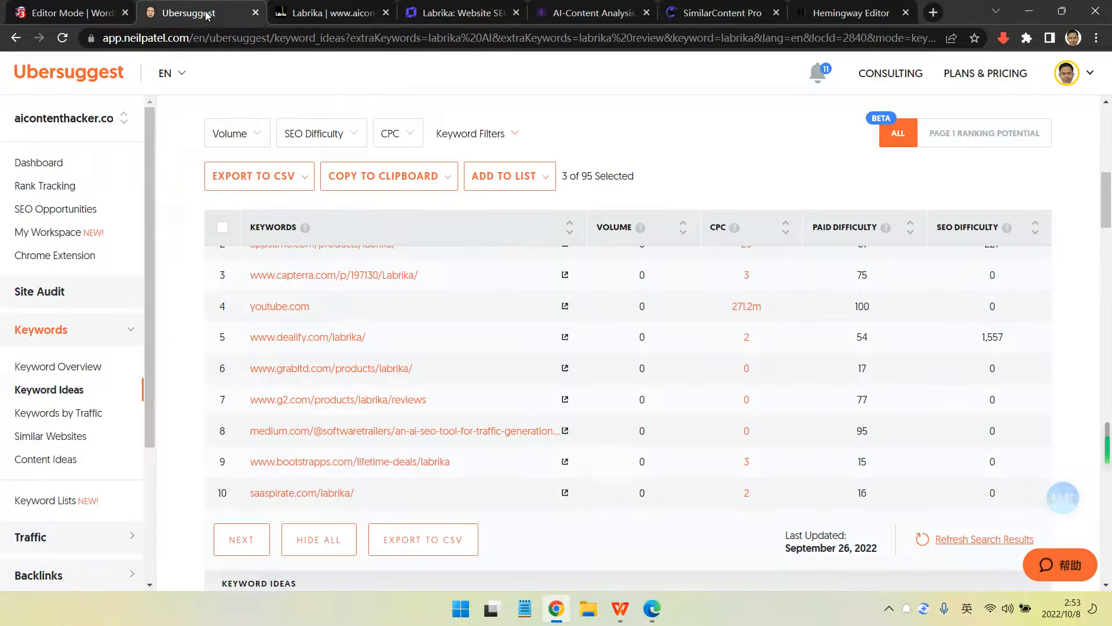
{"action": "left_click", "coordinate": [77, 13]}
{"action": "mouse_move", "coordinate": [666, 399]}
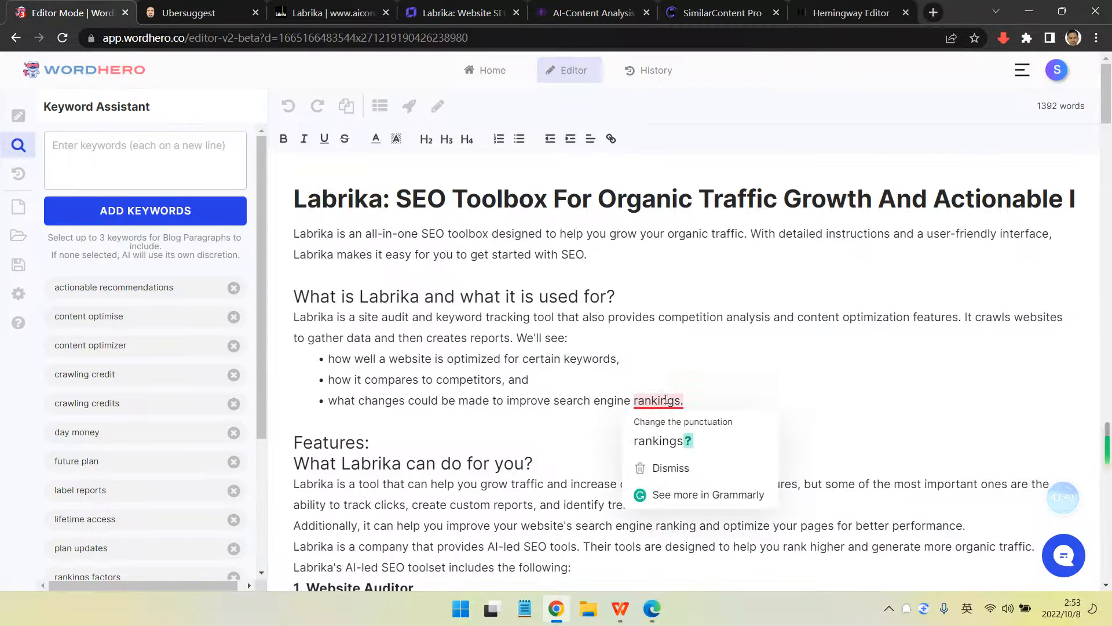
{"action": "scroll", "coordinate": [143, 359], "scroll_direction": "down", "scroll_amount": 5}
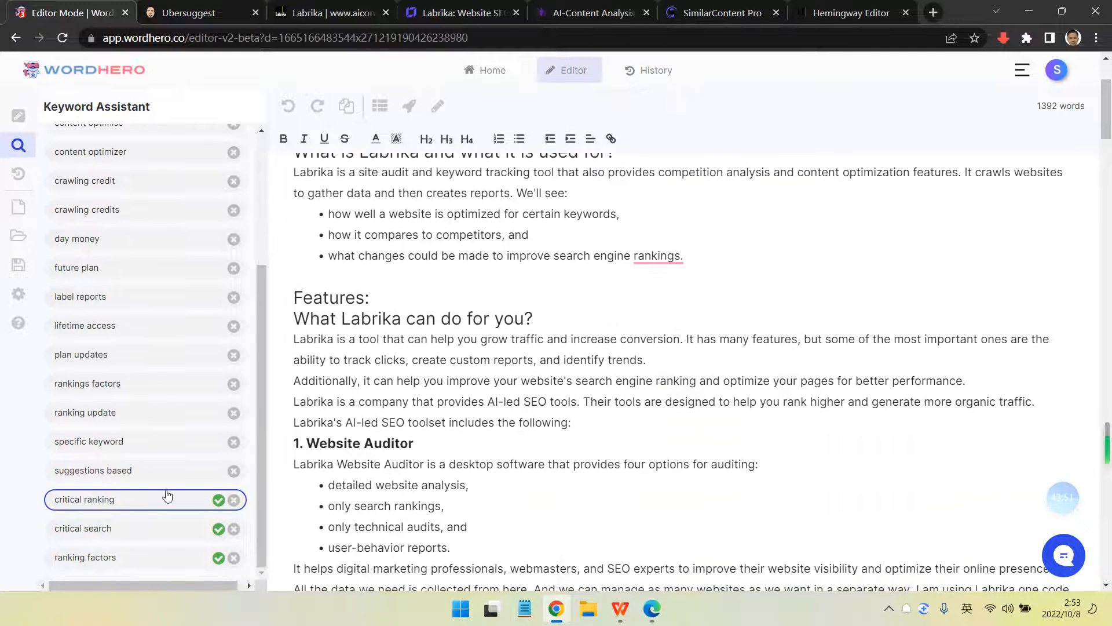
{"action": "scroll", "coordinate": [542, 450], "scroll_direction": "down", "scroll_amount": 3}
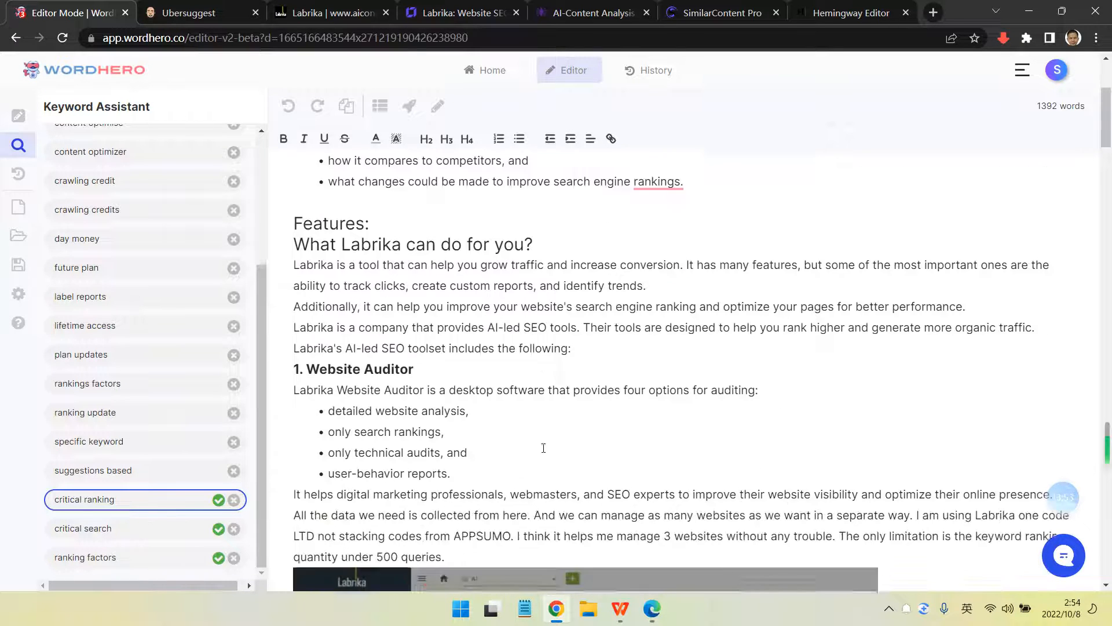
{"action": "scroll", "coordinate": [418, 397], "scroll_direction": "up", "scroll_amount": 5}
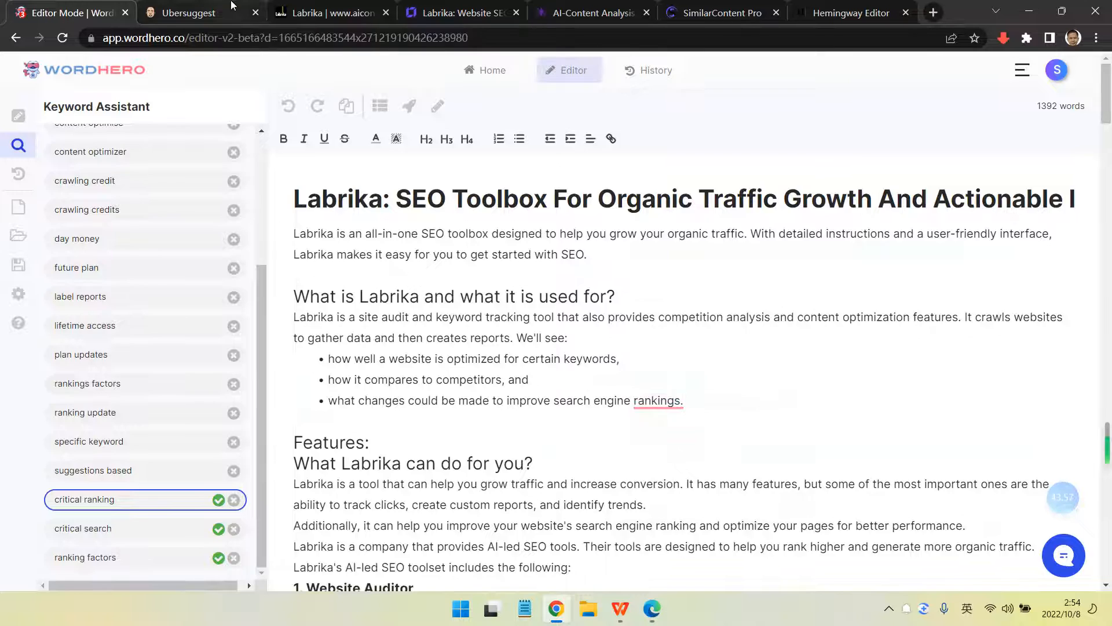
{"action": "left_click", "coordinate": [324, 12]}
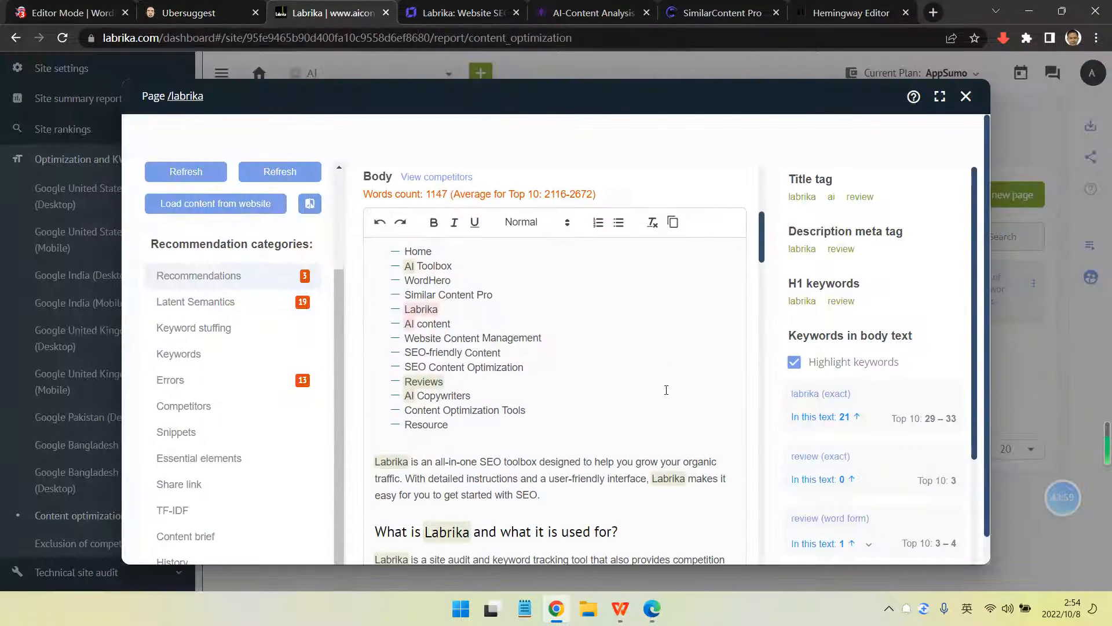
Review the body keyword recommendations and the spam penalization reason under the page's overspammed pages error
{"action": "scroll", "coordinate": [790, 408], "scroll_direction": "down", "scroll_amount": 3}
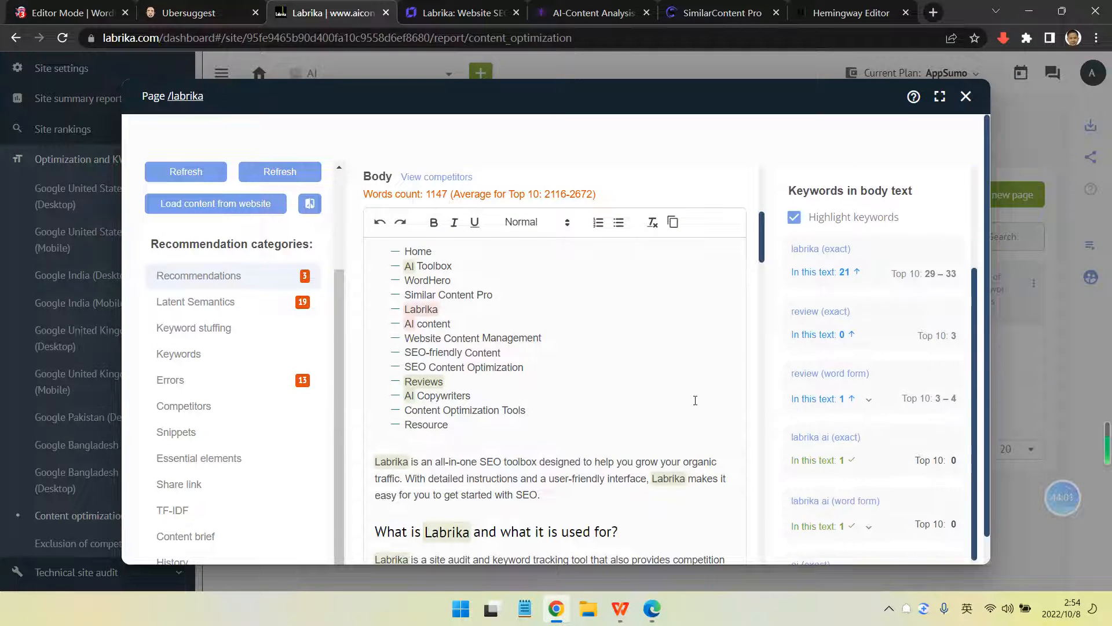
{"action": "scroll", "coordinate": [695, 400], "scroll_direction": "up", "scroll_amount": 3}
{"action": "left_click", "coordinate": [261, 382]}
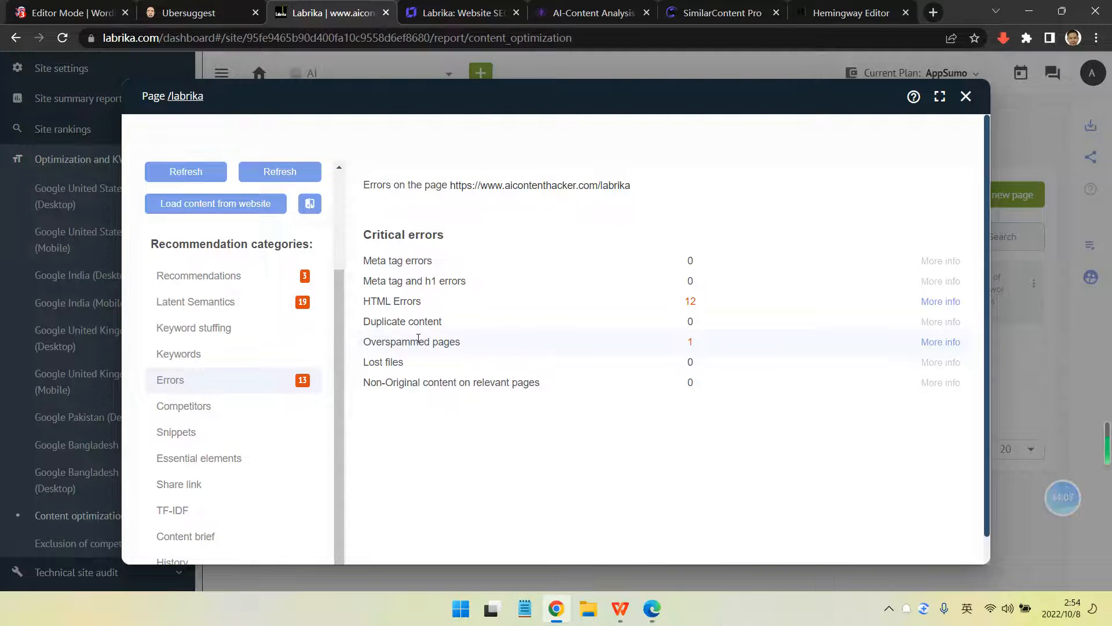
{"action": "left_click", "coordinate": [940, 341]}
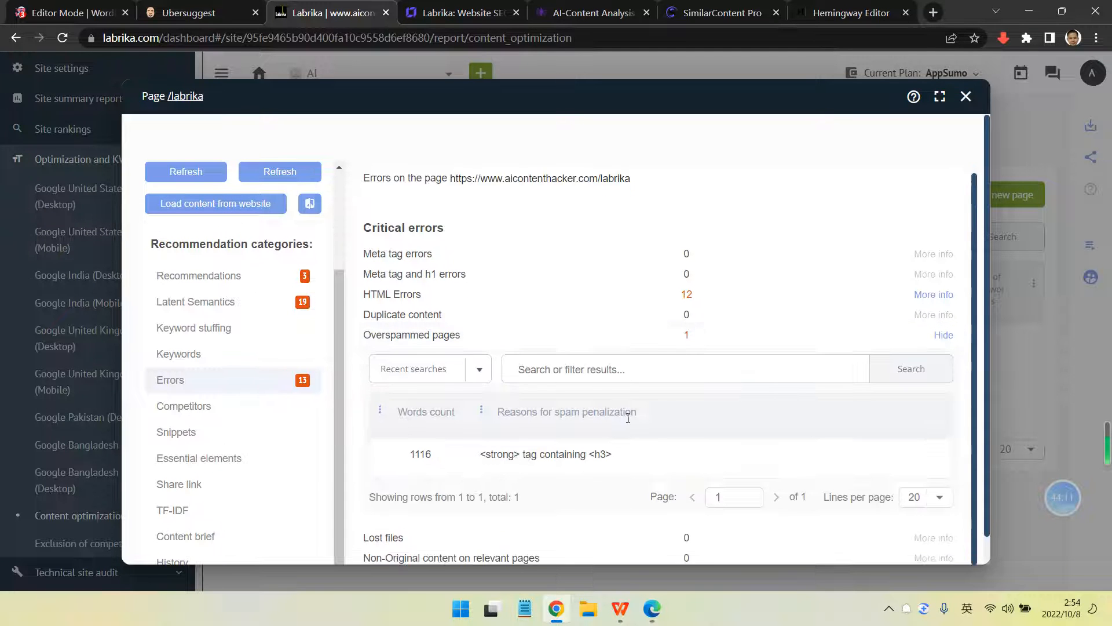
{"action": "scroll", "coordinate": [631, 416], "scroll_direction": "down", "scroll_amount": 2}
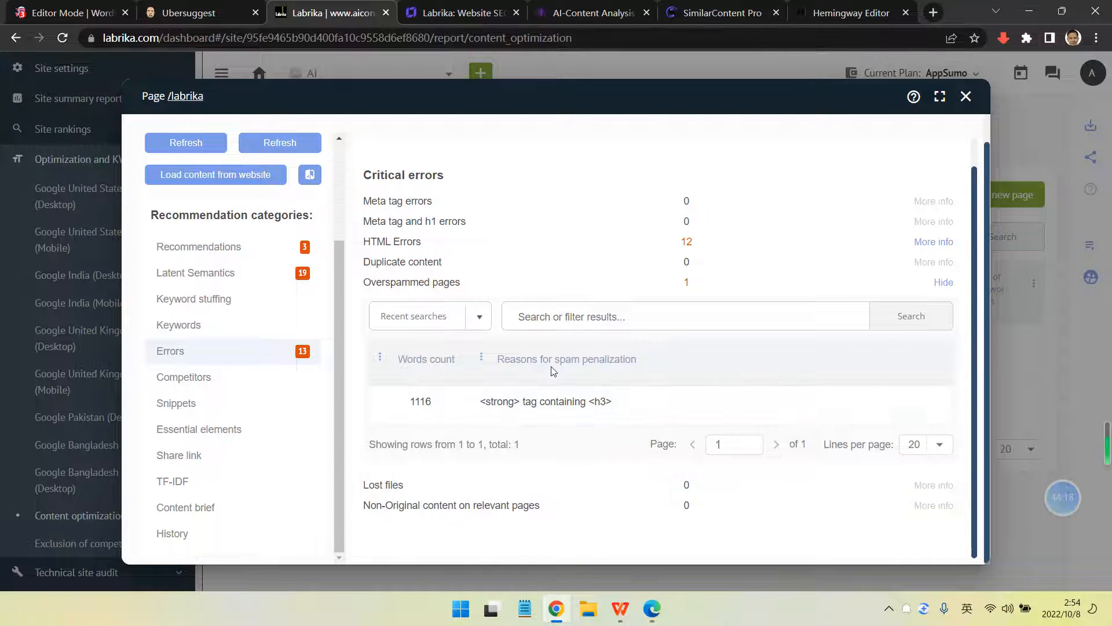
{"action": "left_click_drag", "start_coordinate": [561, 361], "coordinate": [630, 359]}
{"action": "left_click", "coordinate": [631, 362]}
{"action": "left_click_drag", "start_coordinate": [433, 402], "coordinate": [399, 407]}
{"action": "left_click", "coordinate": [549, 364]}
{"action": "left_click_drag", "start_coordinate": [524, 404], "coordinate": [490, 403]}
{"action": "left_click", "coordinate": [646, 402]}
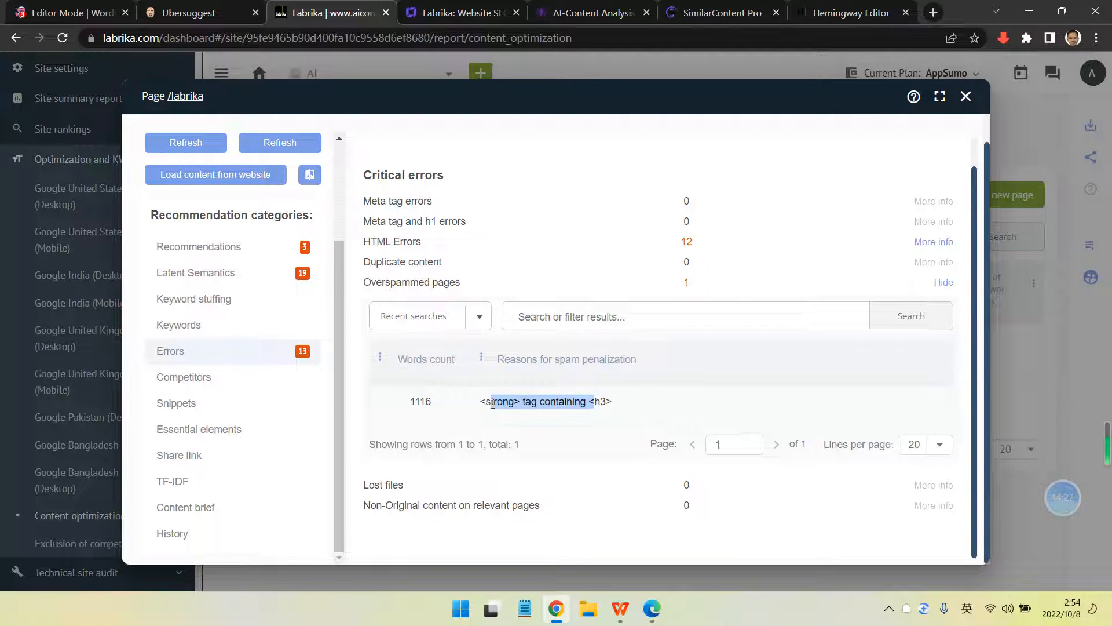
{"action": "left_click", "coordinate": [599, 419]}
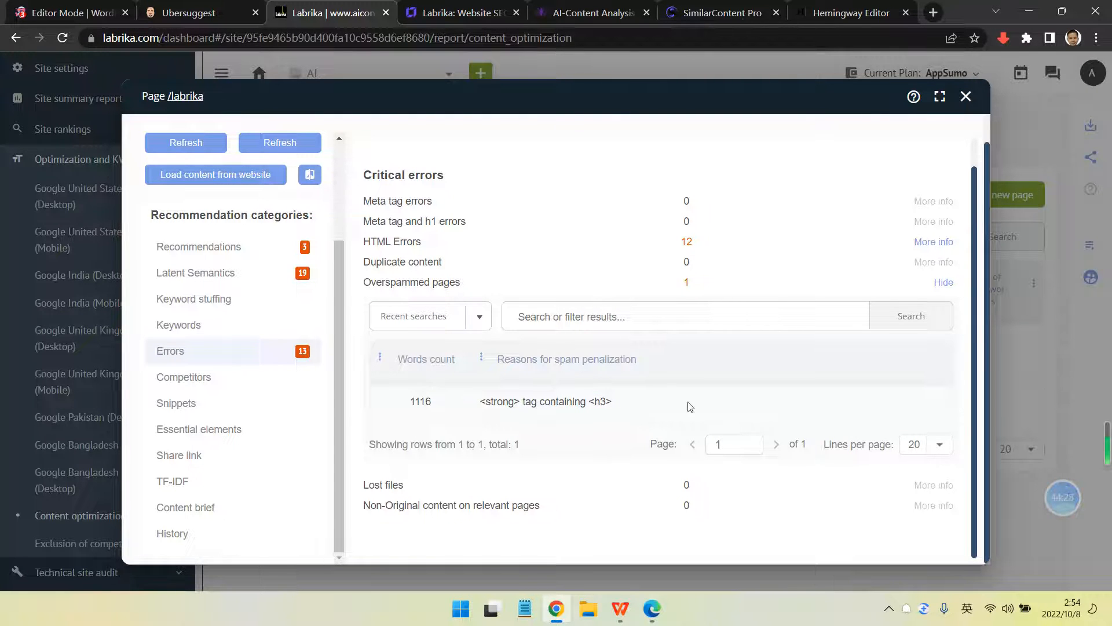
Collapse the overspammed pages details, open the HTML errors report in the Nu Html Checker, and close it
{"action": "left_click", "coordinate": [941, 283]}
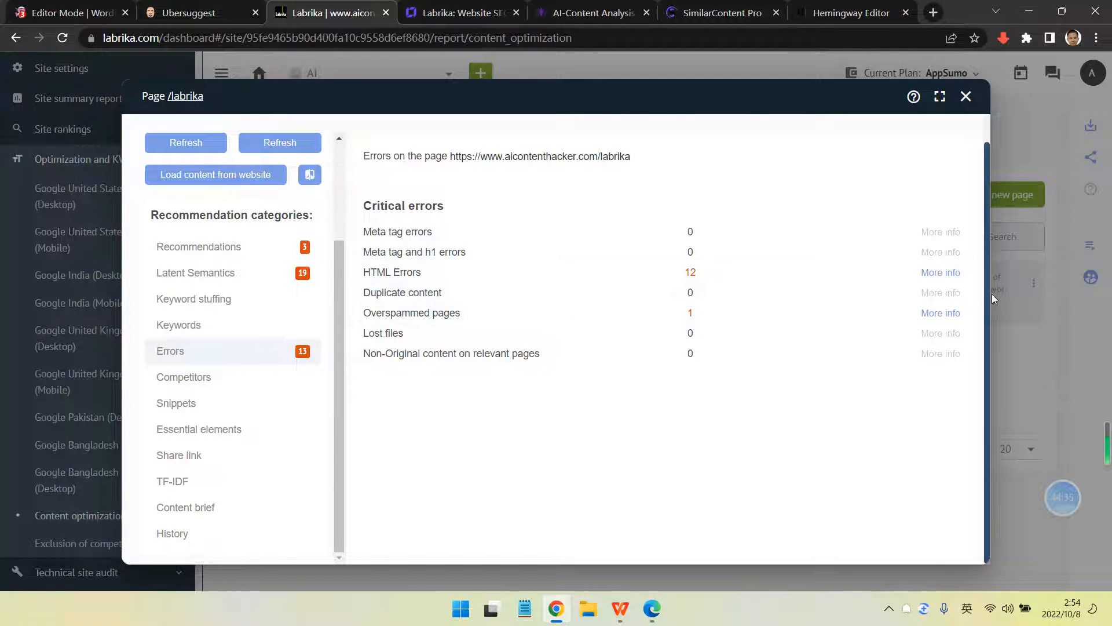
{"action": "left_click", "coordinate": [952, 273]}
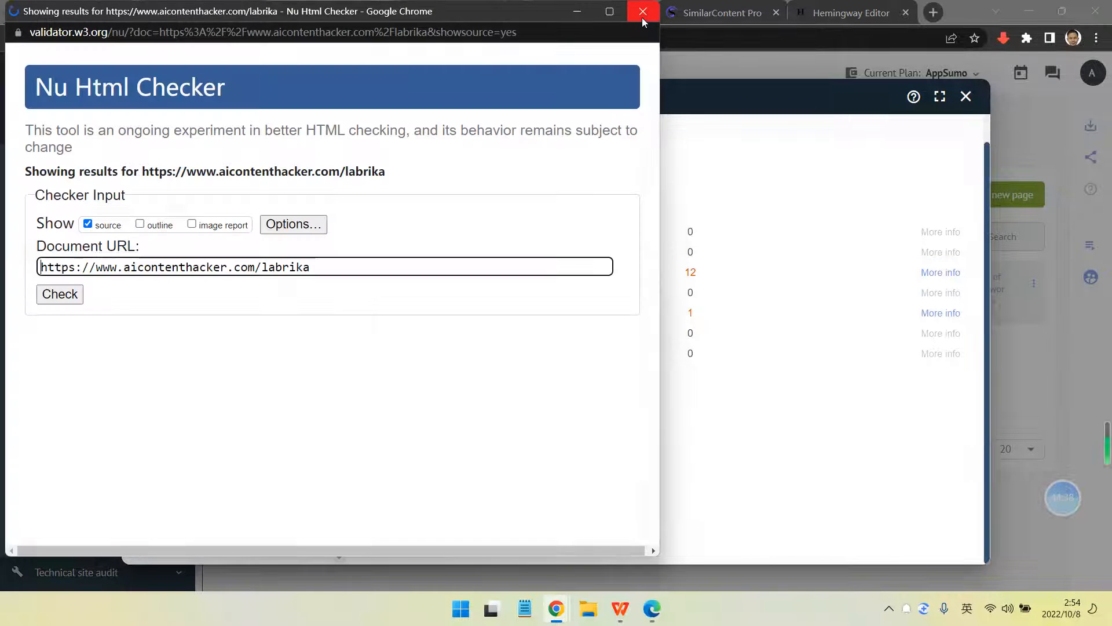
{"action": "left_click", "coordinate": [643, 11]}
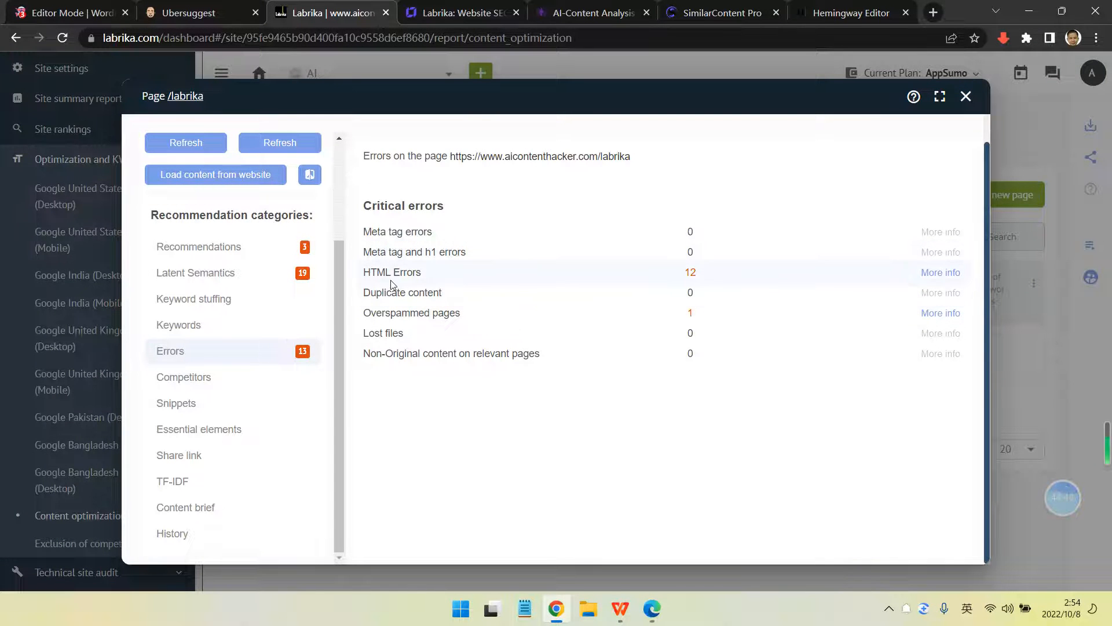
Examine the Latent Semantics term suggestions alongside the page's H1 and body content
{"action": "left_click", "coordinate": [226, 274]}
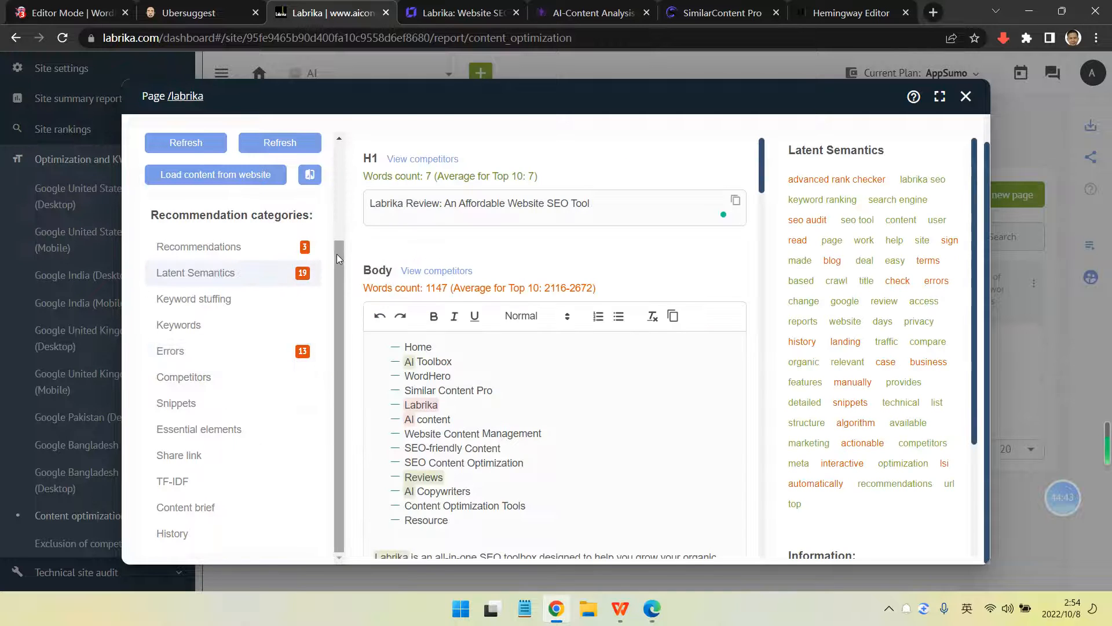
{"action": "scroll", "coordinate": [553, 369], "scroll_direction": "down", "scroll_amount": 2}
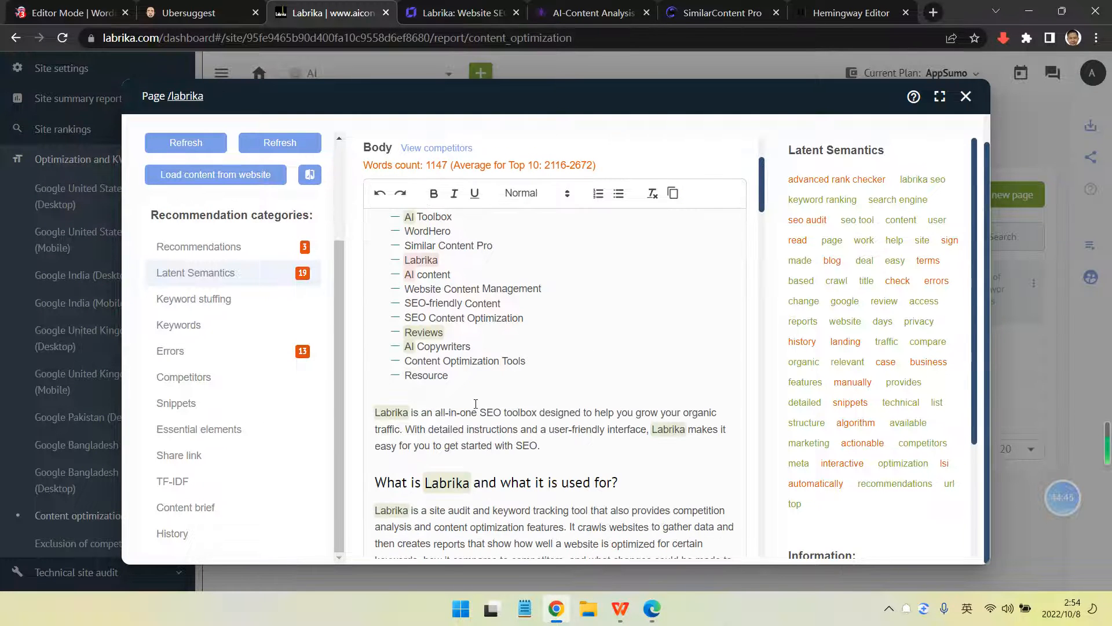
{"action": "scroll", "coordinate": [521, 388], "scroll_direction": "down", "scroll_amount": 2}
{"action": "scroll", "coordinate": [571, 373], "scroll_direction": "down", "scroll_amount": 2}
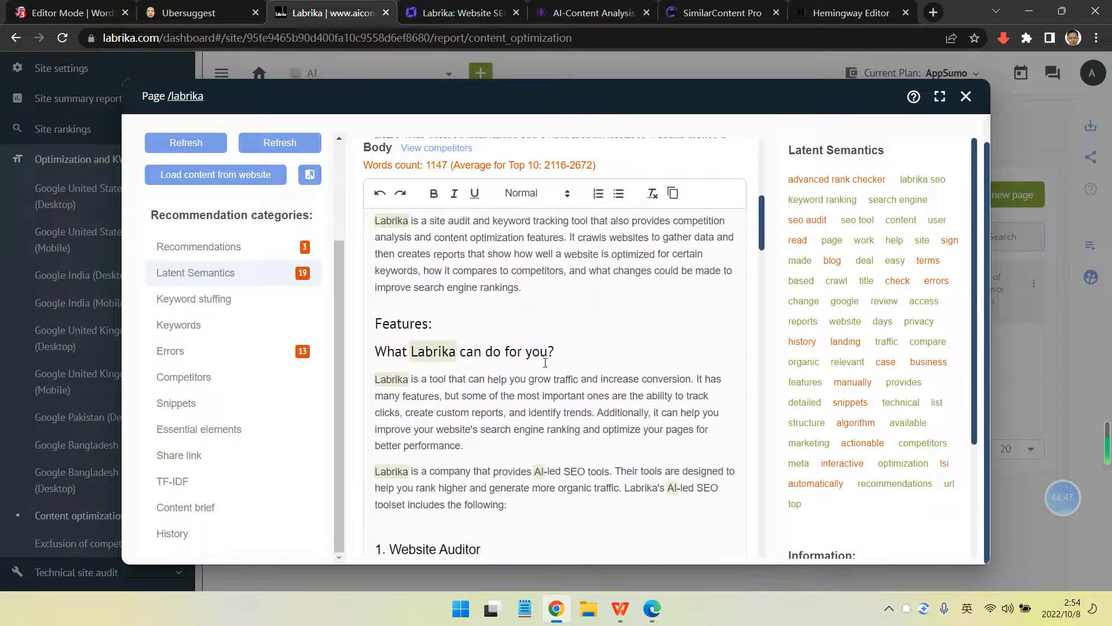
{"action": "scroll", "coordinate": [542, 343], "scroll_direction": "up", "scroll_amount": 5}
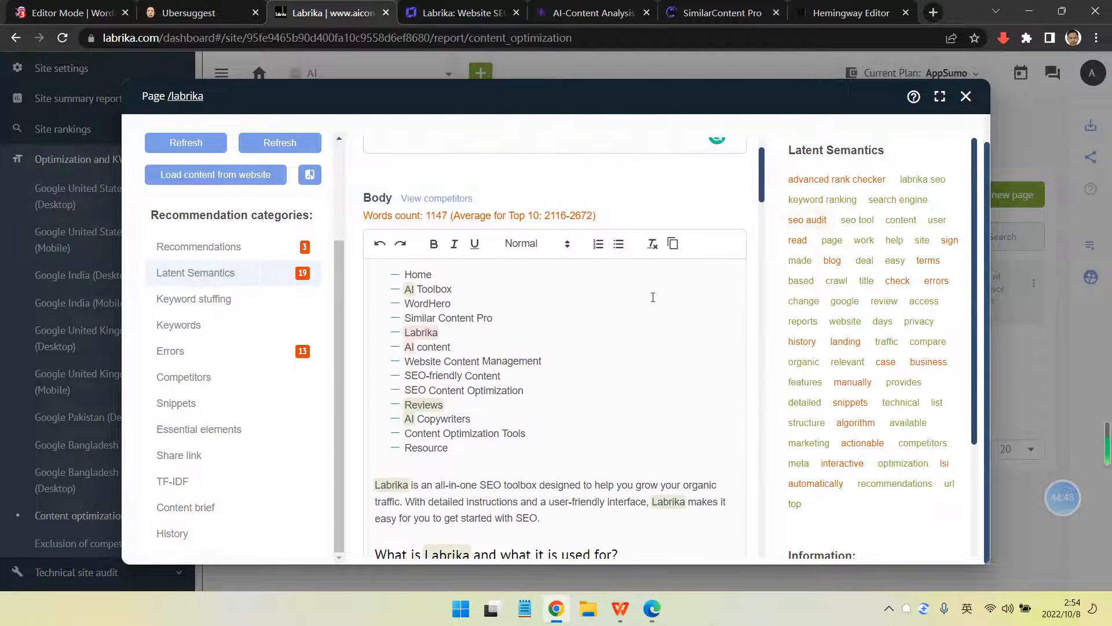
{"action": "scroll", "coordinate": [653, 298], "scroll_direction": "up", "scroll_amount": 1}
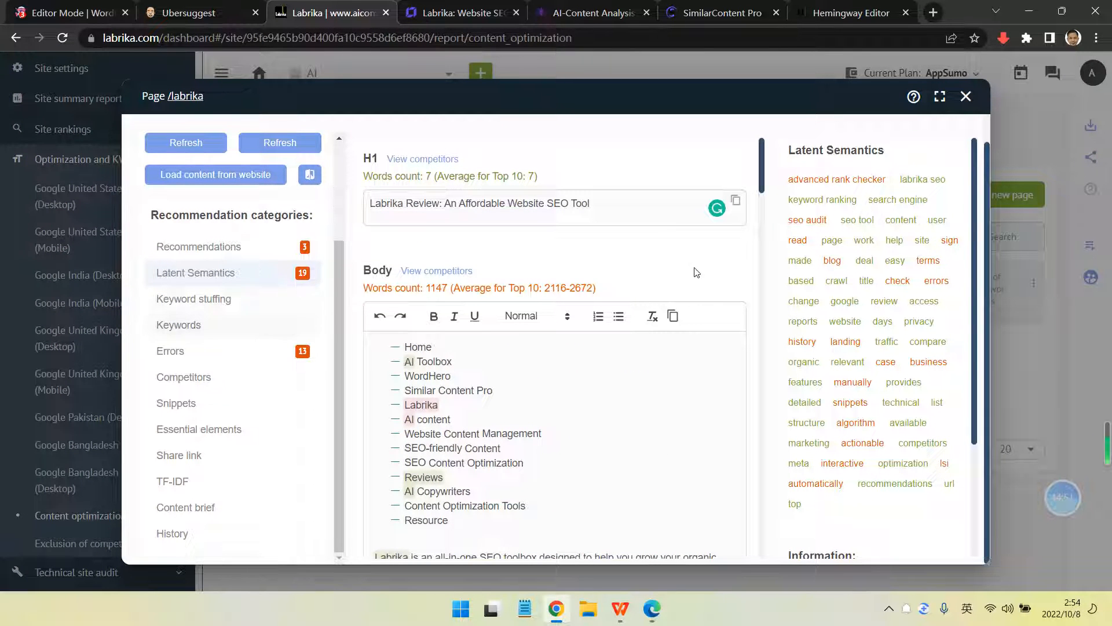
{"action": "scroll", "coordinate": [881, 371], "scroll_direction": "down", "scroll_amount": 1}
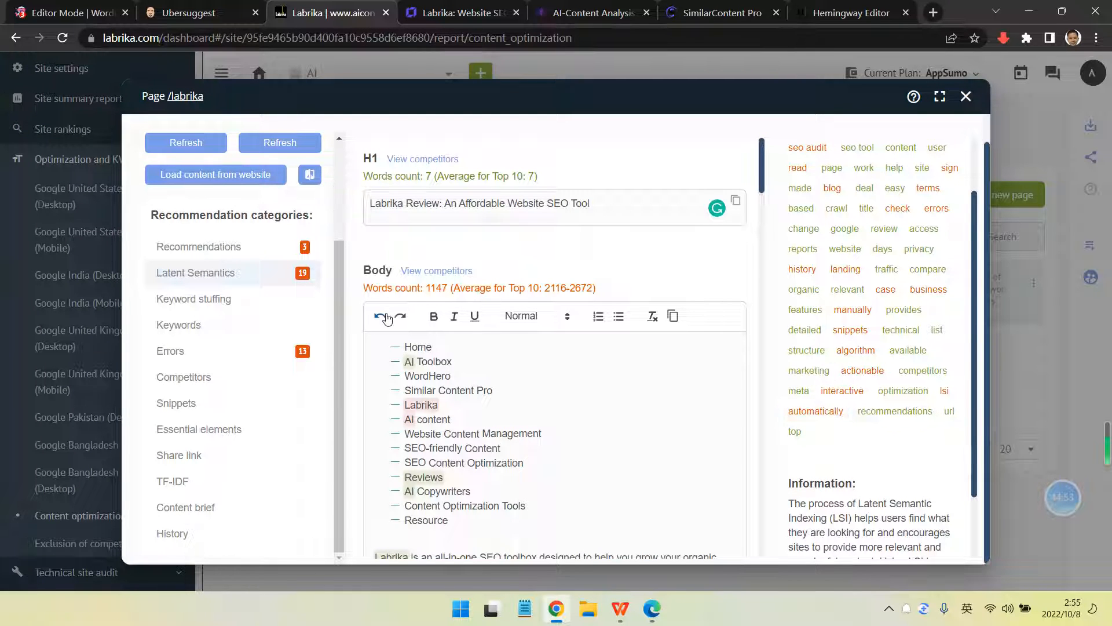
{"action": "scroll", "coordinate": [547, 460], "scroll_direction": "down", "scroll_amount": 10}
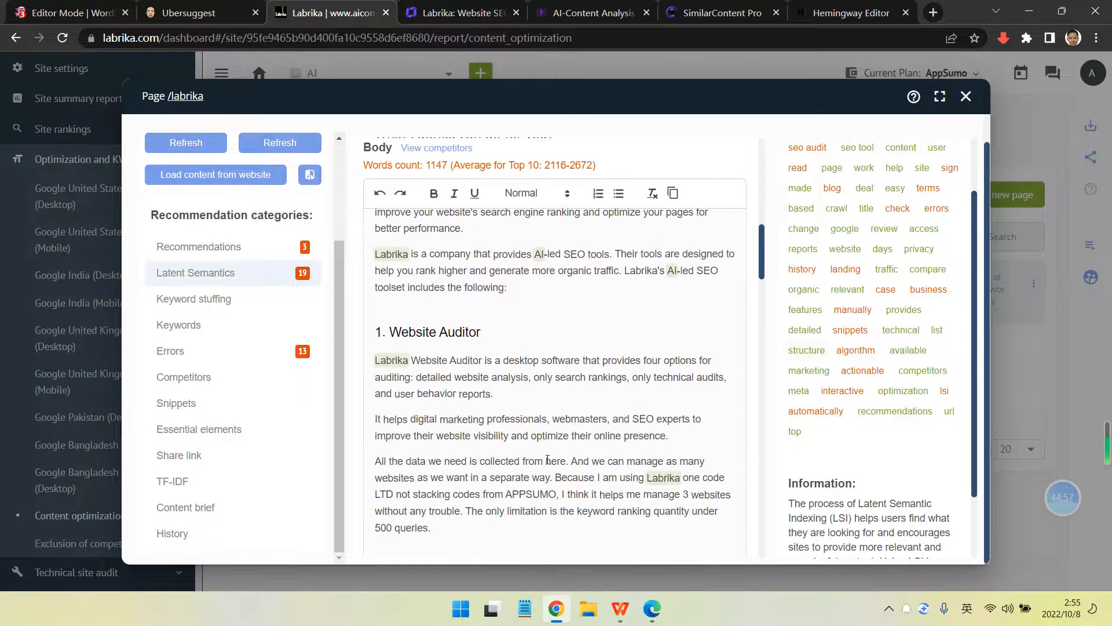
Switch to SimilarContent, review the two-word keyword list in the labrika - 2 words.xlsx spreadsheet in WPS, and return to the browser
{"action": "left_click", "coordinate": [695, 12]}
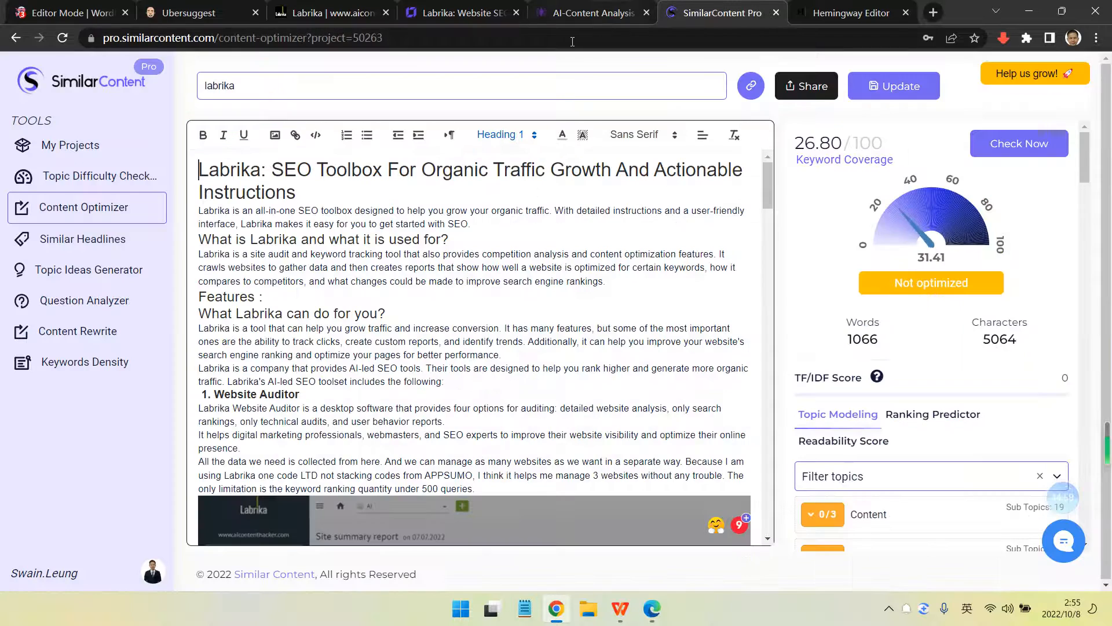
{"action": "left_click", "coordinate": [620, 608]}
{"action": "left_click", "coordinate": [463, 11]}
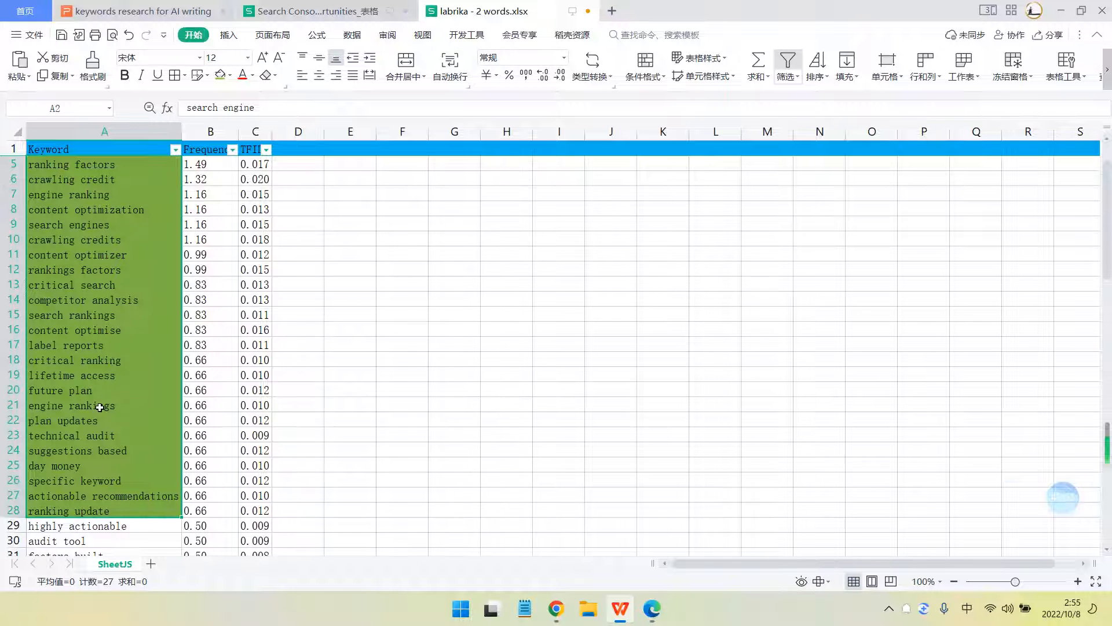
{"action": "scroll", "coordinate": [103, 401], "scroll_direction": "up", "scroll_amount": 1}
{"action": "left_click", "coordinate": [118, 208]}
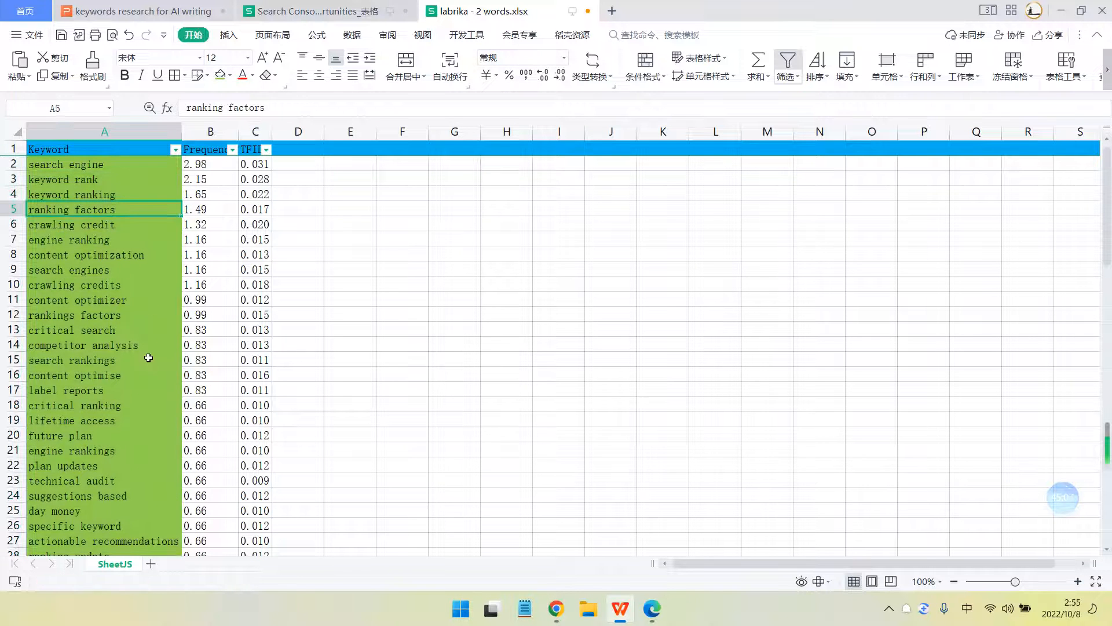
{"action": "left_click", "coordinate": [108, 355]}
{"action": "left_click", "coordinate": [110, 467]}
{"action": "scroll", "coordinate": [110, 467], "scroll_direction": "down", "scroll_amount": 3}
{"action": "left_click", "coordinate": [128, 476]}
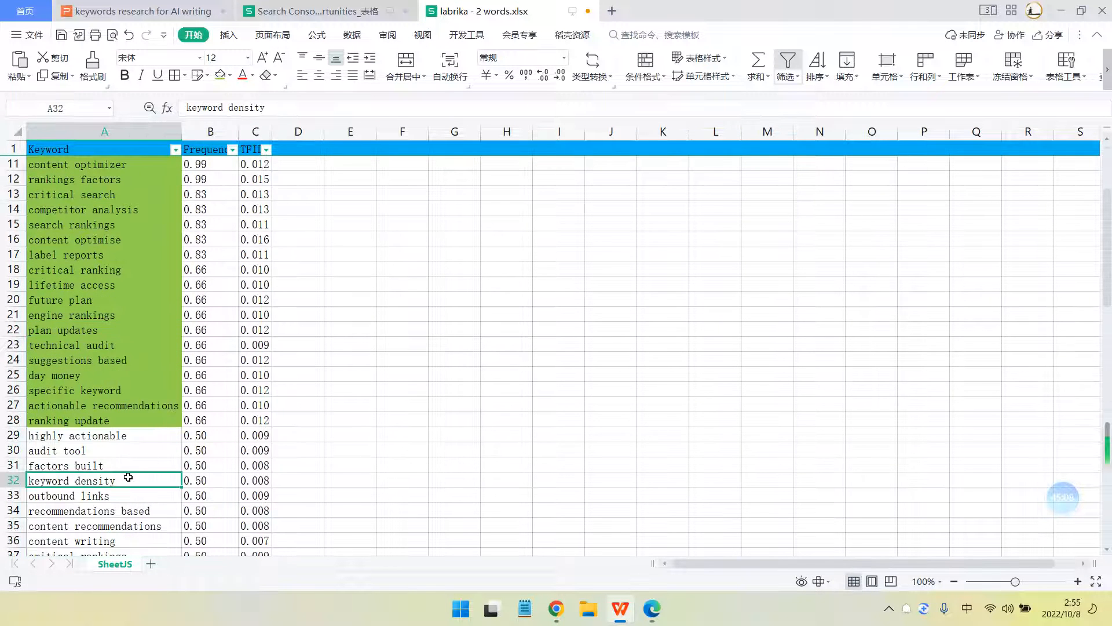
{"action": "left_click", "coordinate": [556, 608]}
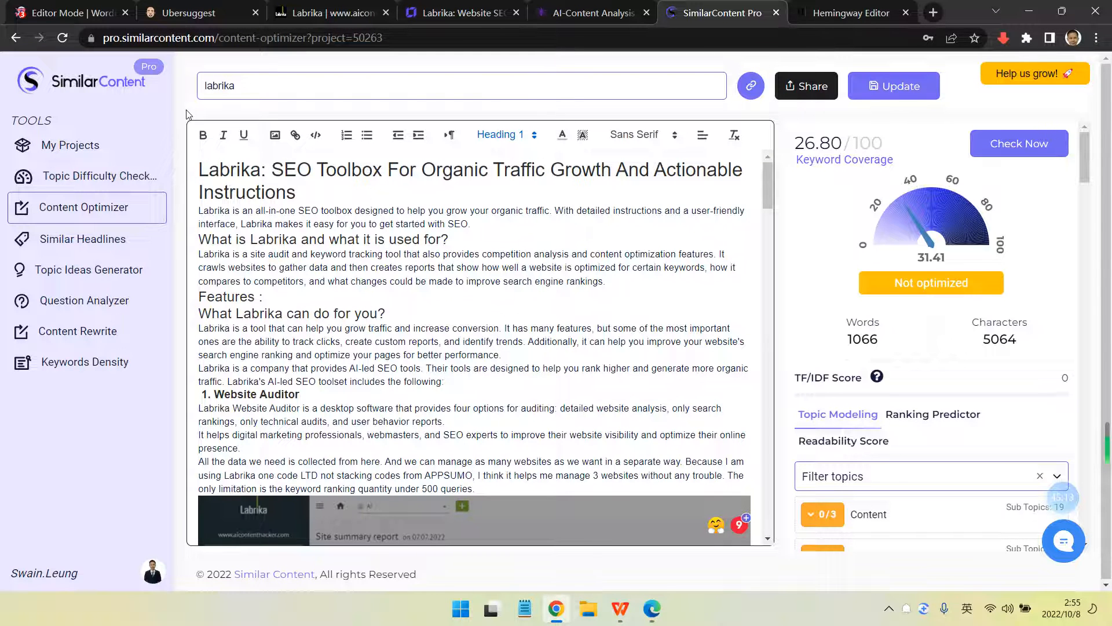
Switch to Labrika and recheck the Latent Semantics terms against the body text
{"action": "left_click", "coordinate": [307, 9]}
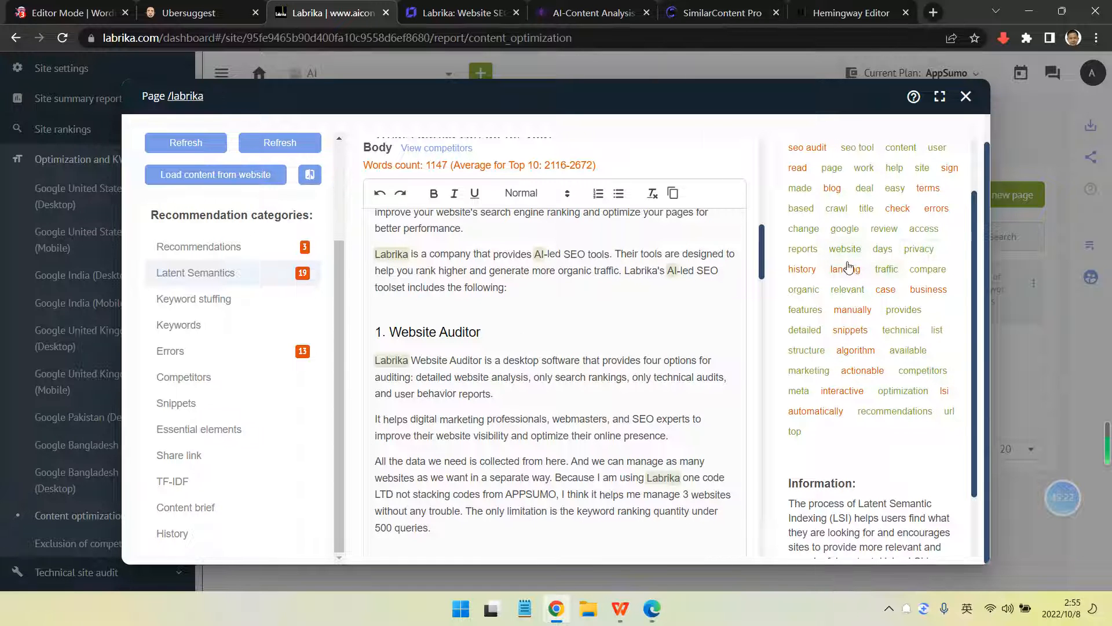
{"action": "scroll", "coordinate": [707, 377], "scroll_direction": "up", "scroll_amount": 5}
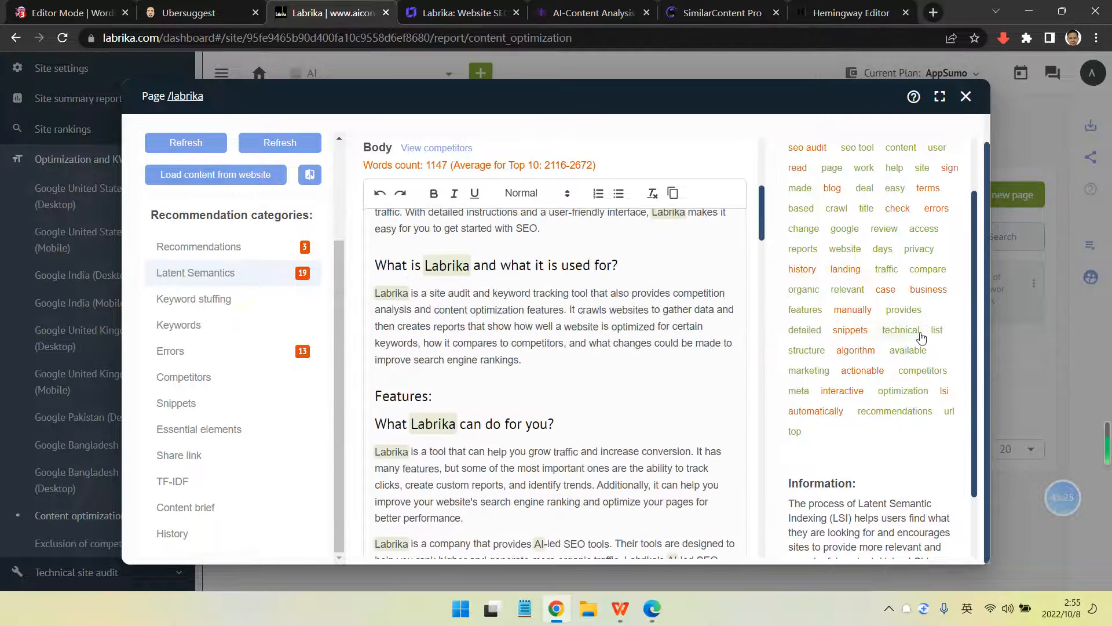
{"action": "scroll", "coordinate": [905, 209], "scroll_direction": "up", "scroll_amount": 1}
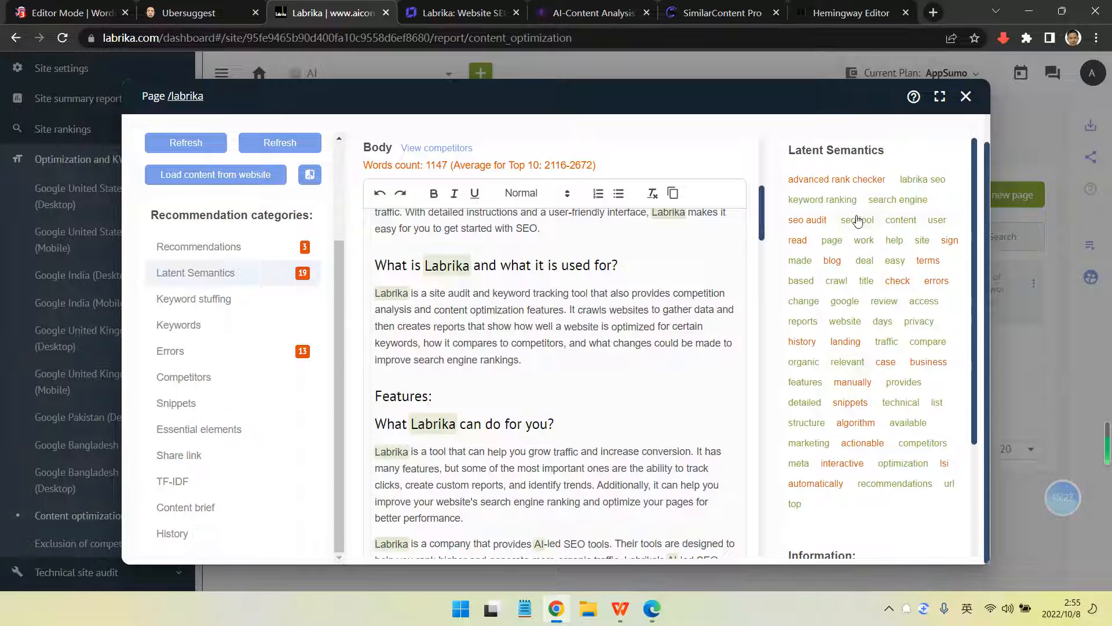
Switch to Ubersuggest and look through the keyword ideas for labrika, labrika ai and labrika review
{"action": "left_click", "coordinate": [573, 12]}
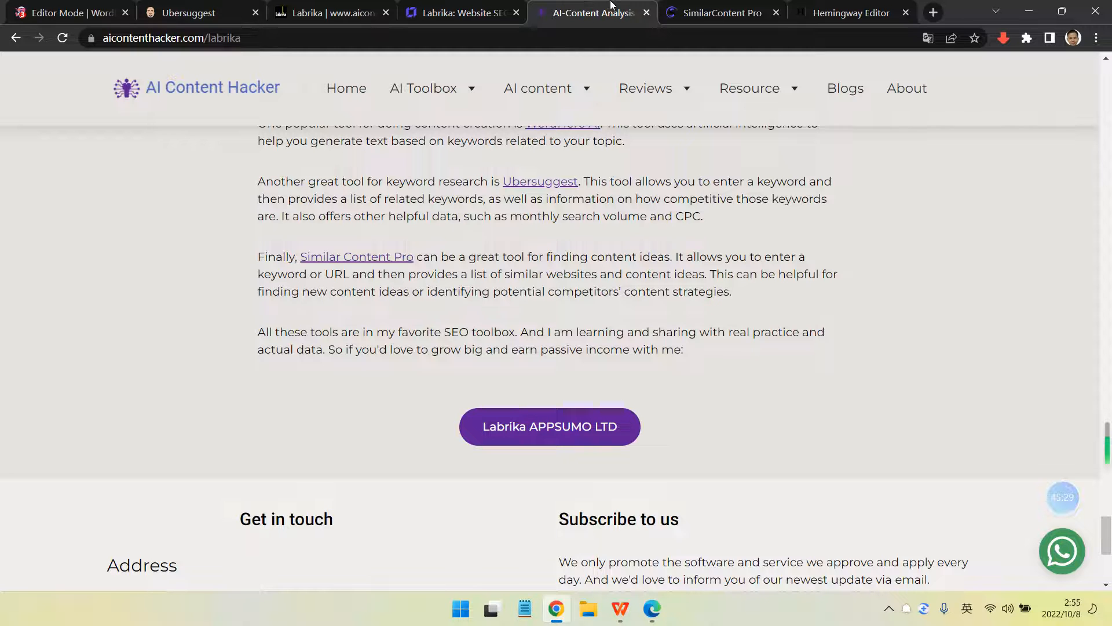
{"action": "left_click", "coordinate": [841, 8]}
{"action": "left_click", "coordinate": [232, 11]}
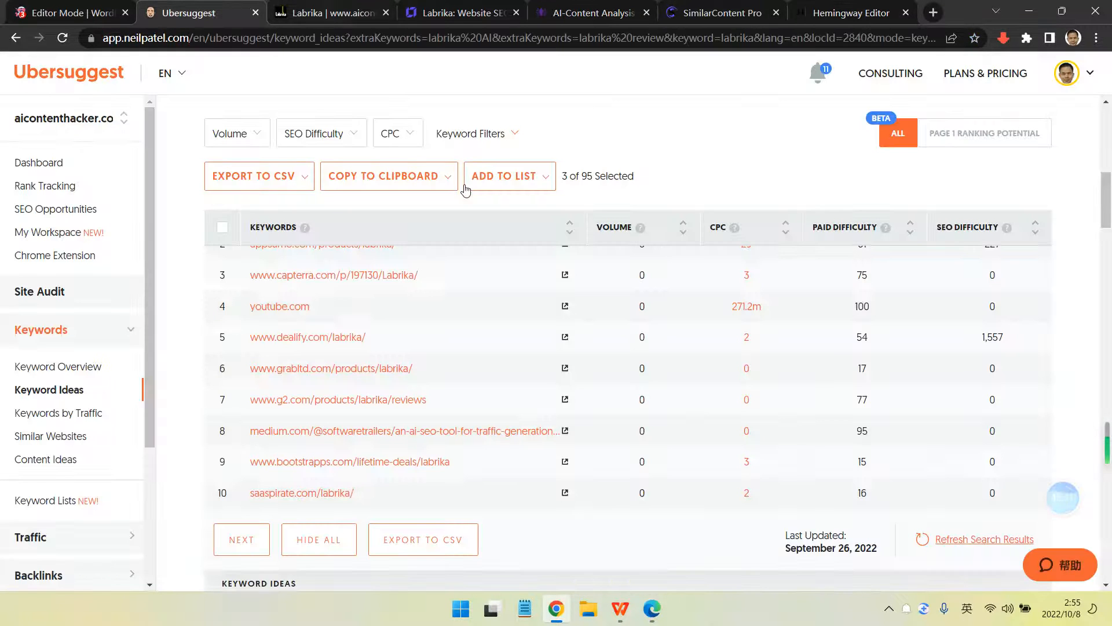
{"action": "scroll", "coordinate": [586, 318], "scroll_direction": "up", "scroll_amount": 5}
{"action": "scroll", "coordinate": [410, 326], "scroll_direction": "up", "scroll_amount": 3}
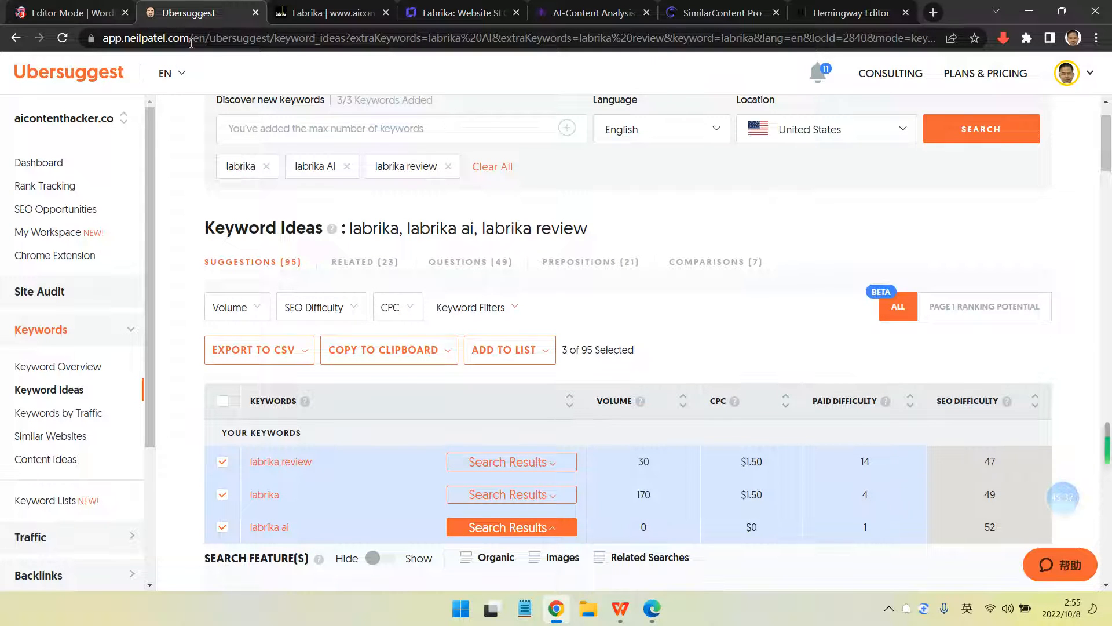
{"action": "scroll", "coordinate": [442, 370], "scroll_direction": "down", "scroll_amount": 15}
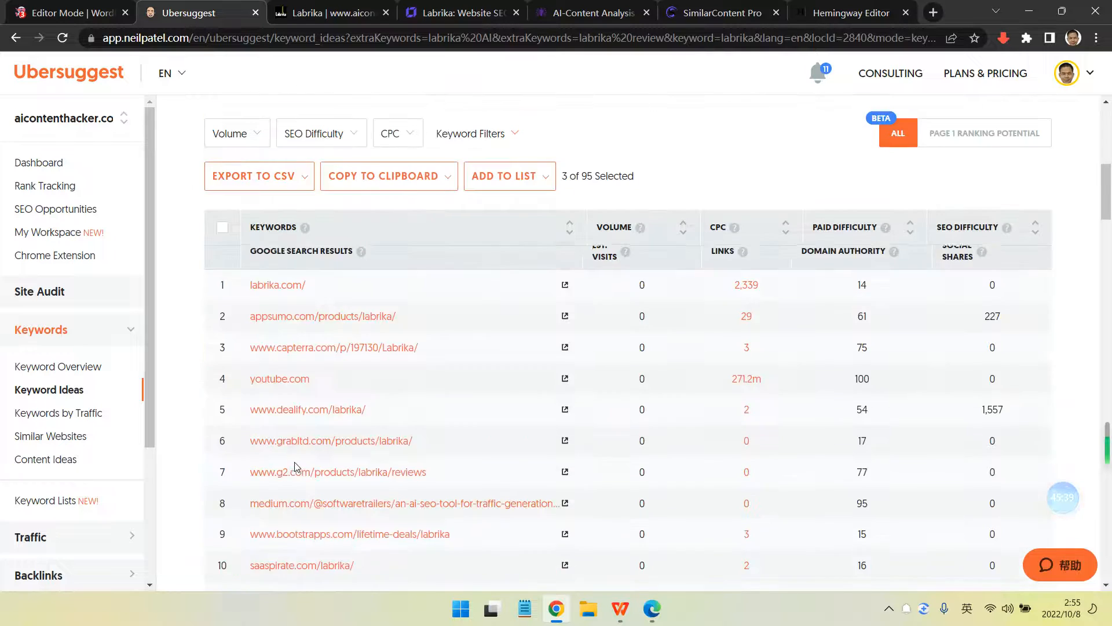
{"action": "scroll", "coordinate": [325, 439], "scroll_direction": "down", "scroll_amount": 5}
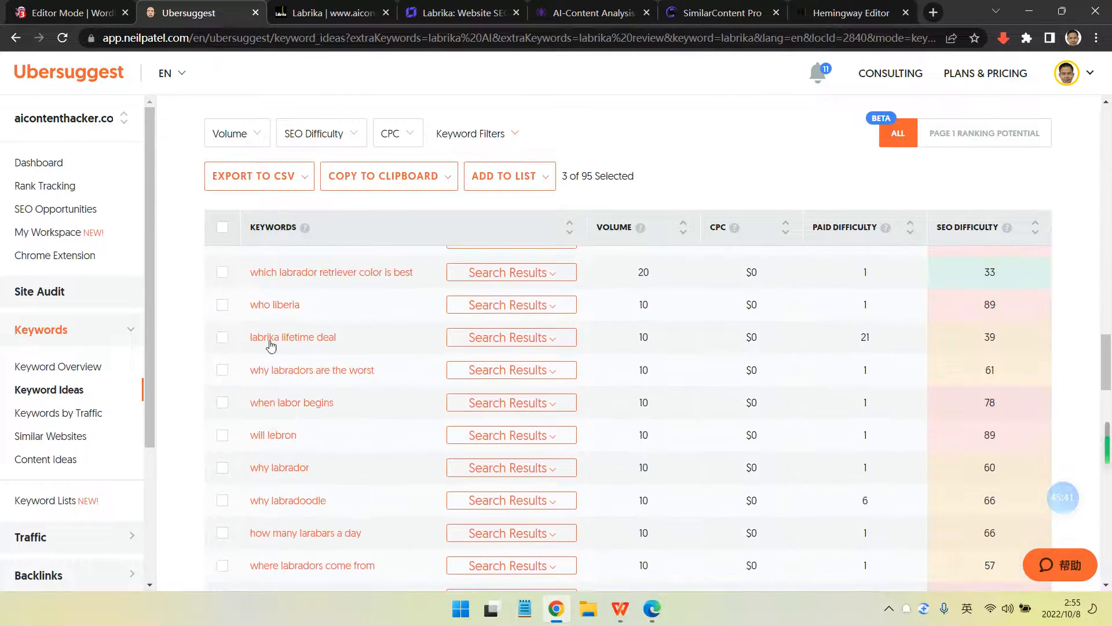
{"action": "scroll", "coordinate": [335, 352], "scroll_direction": "up", "scroll_amount": 12}
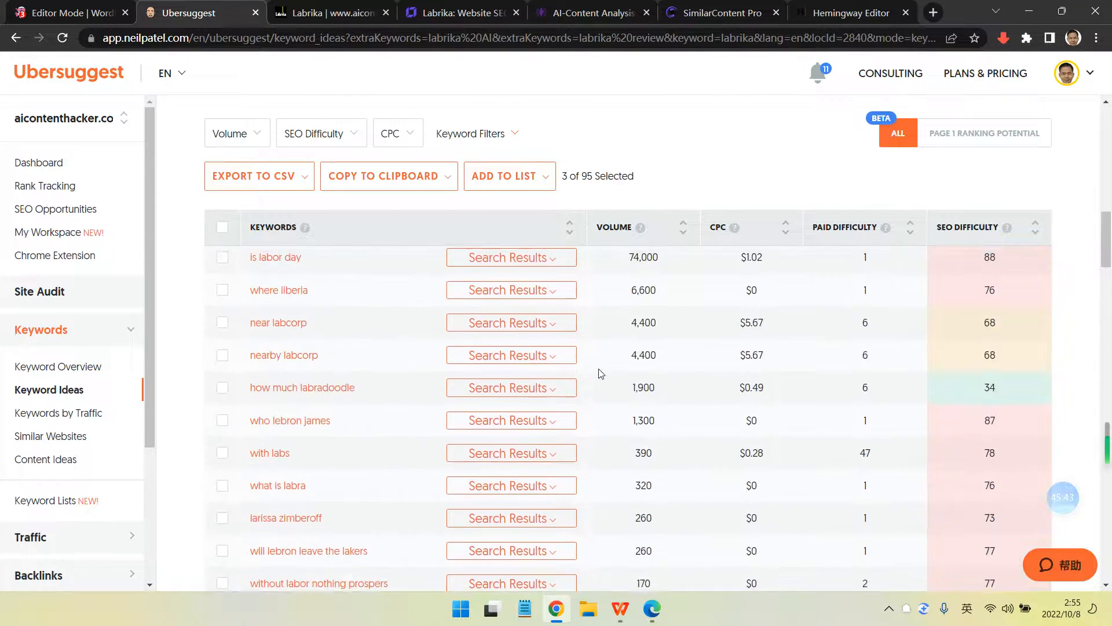
{"action": "scroll", "coordinate": [591, 387], "scroll_direction": "up", "scroll_amount": 1}
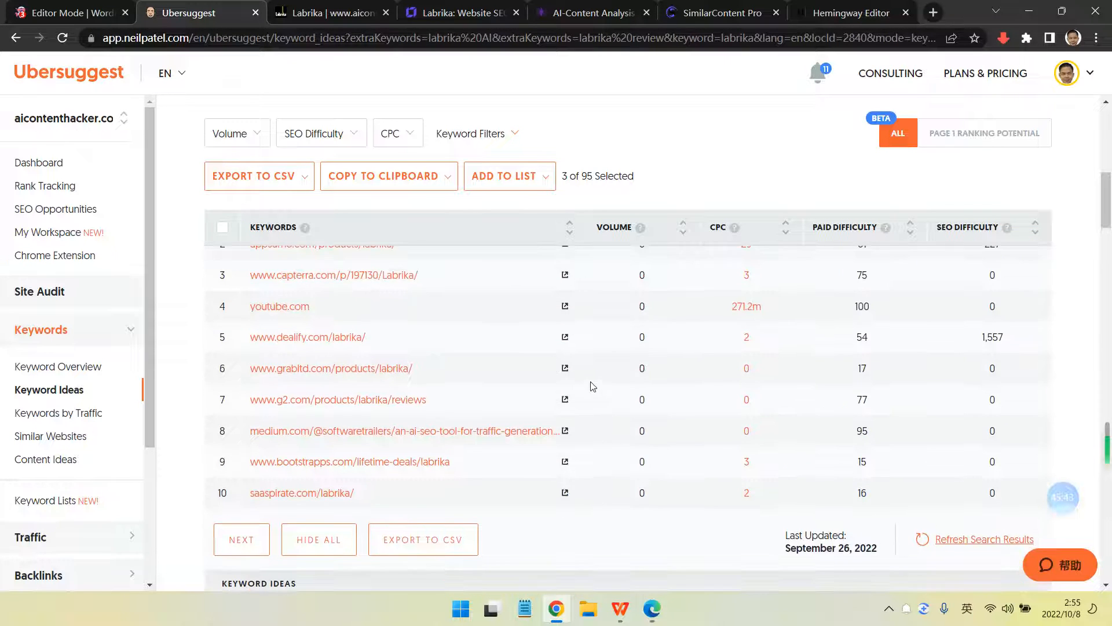
Collapse the search results for "labrika ai" and examine the suggested keyword ideas for relevant Labrika terms
{"action": "scroll", "coordinate": [588, 385], "scroll_direction": "down", "scroll_amount": 2}
{"action": "scroll", "coordinate": [480, 360], "scroll_direction": "up", "scroll_amount": 5}
{"action": "scroll", "coordinate": [486, 355], "scroll_direction": "up", "scroll_amount": 2}
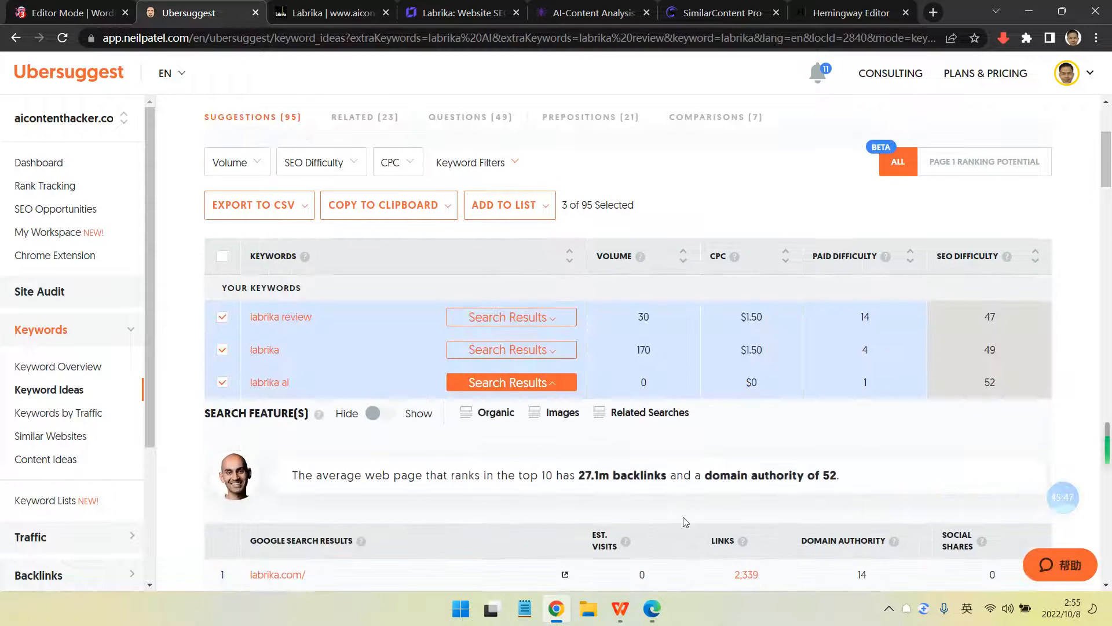
{"action": "left_click", "coordinate": [539, 384]}
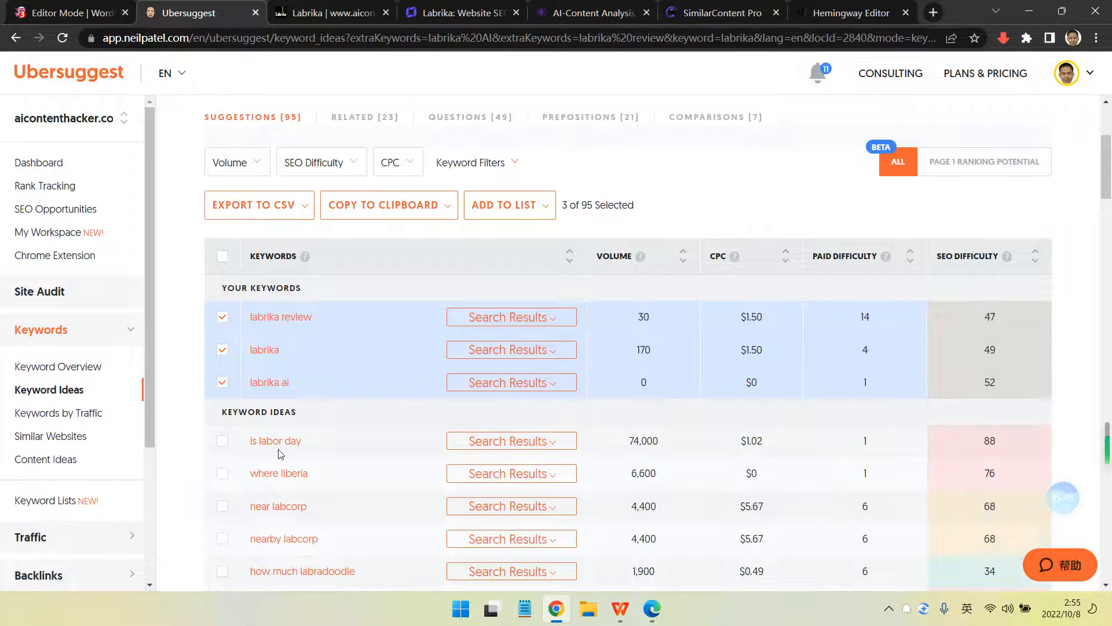
{"action": "scroll", "coordinate": [232, 411], "scroll_direction": "down", "scroll_amount": 4}
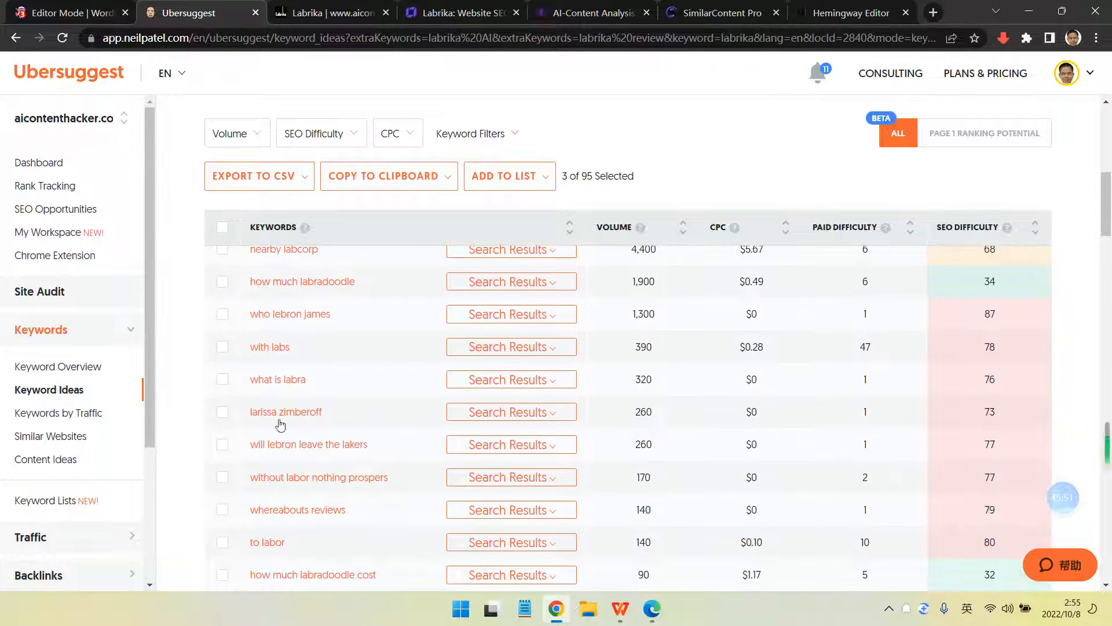
{"action": "scroll", "coordinate": [281, 424], "scroll_direction": "down", "scroll_amount": 1}
{"action": "scroll", "coordinate": [281, 390], "scroll_direction": "down", "scroll_amount": 5}
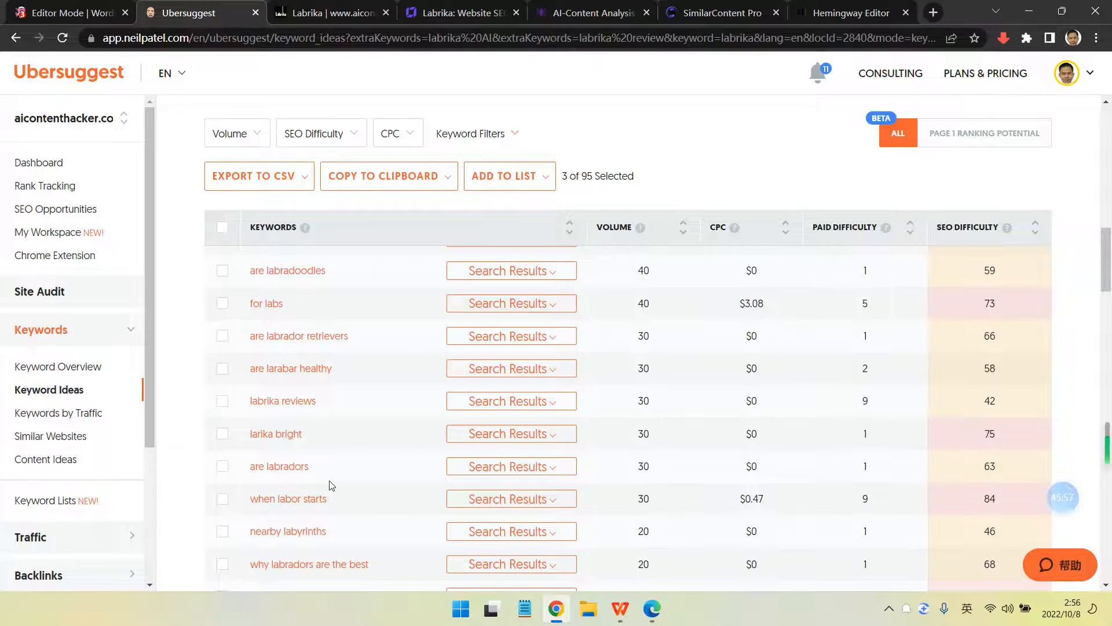
Look further down the Ubersuggest keyword ideas for terms related to Labrika
{"action": "scroll", "coordinate": [345, 467], "scroll_direction": "down", "scroll_amount": 3}
{"action": "scroll", "coordinate": [348, 468], "scroll_direction": "down", "scroll_amount": 3}
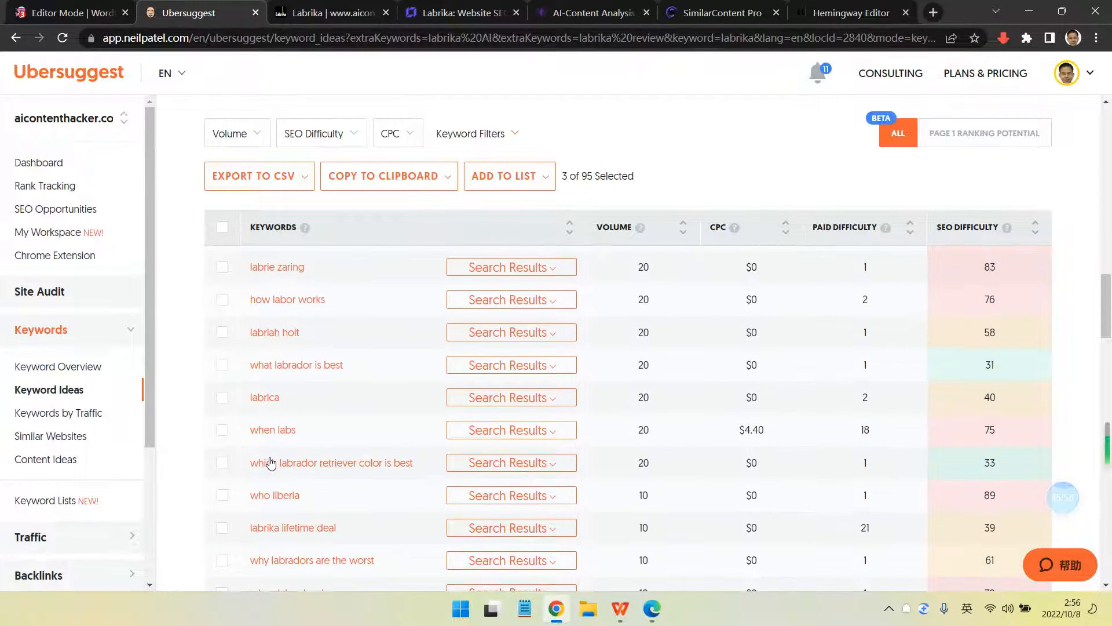
{"action": "scroll", "coordinate": [273, 464], "scroll_direction": "down", "scroll_amount": 1}
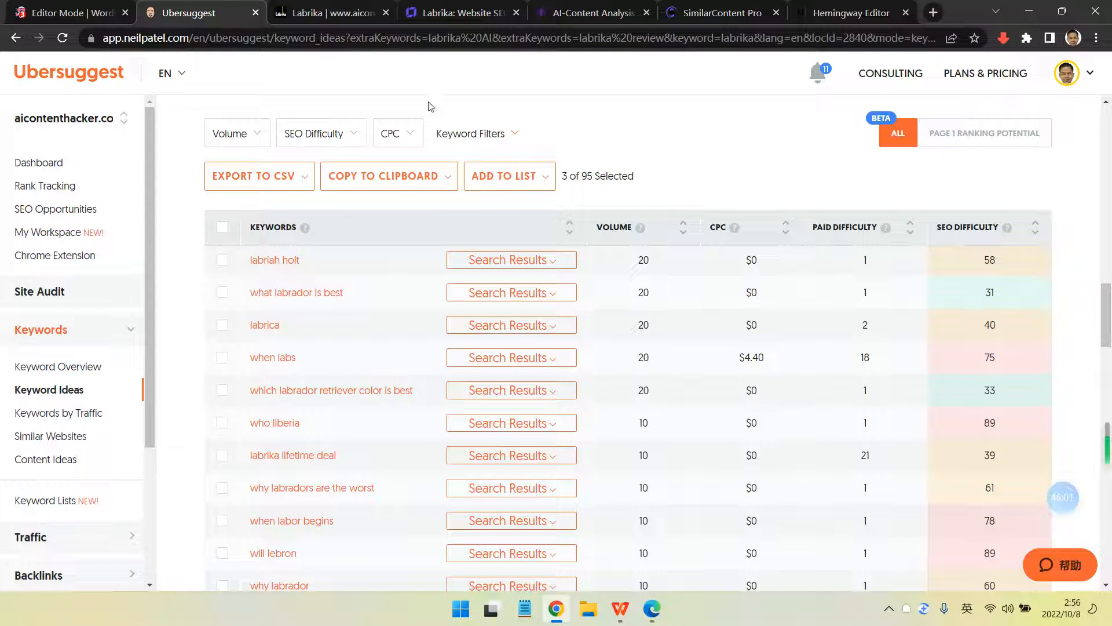
Switch to Labrika and examine the TF-IDF values in the text editor for labrika, labrika ai and labrika review
{"action": "left_click", "coordinate": [348, 13]}
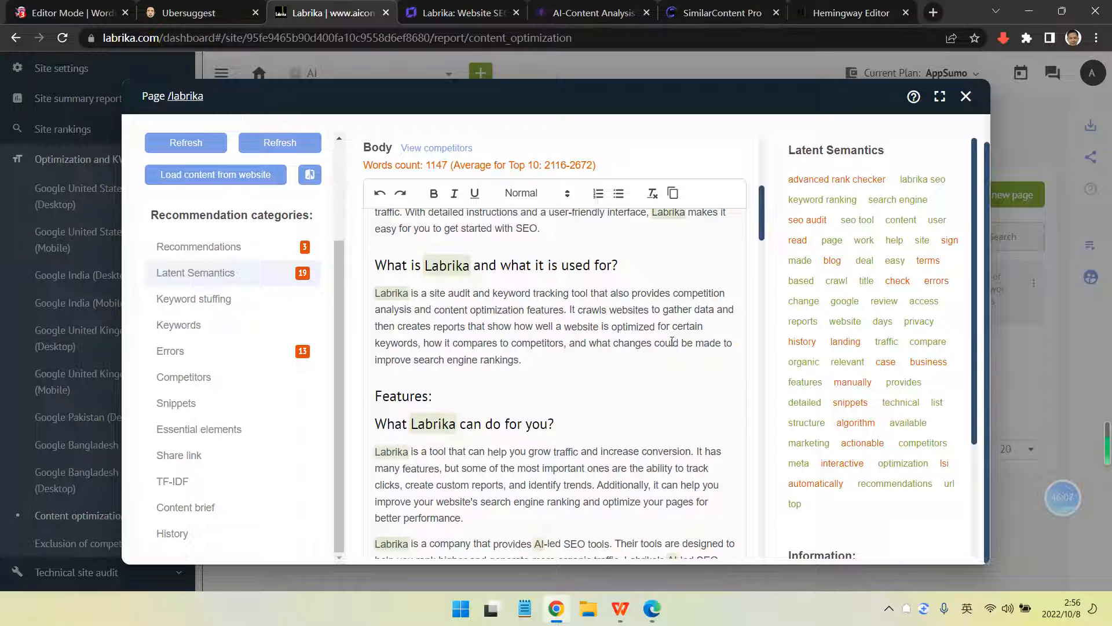
{"action": "scroll", "coordinate": [664, 338], "scroll_direction": "down", "scroll_amount": 6}
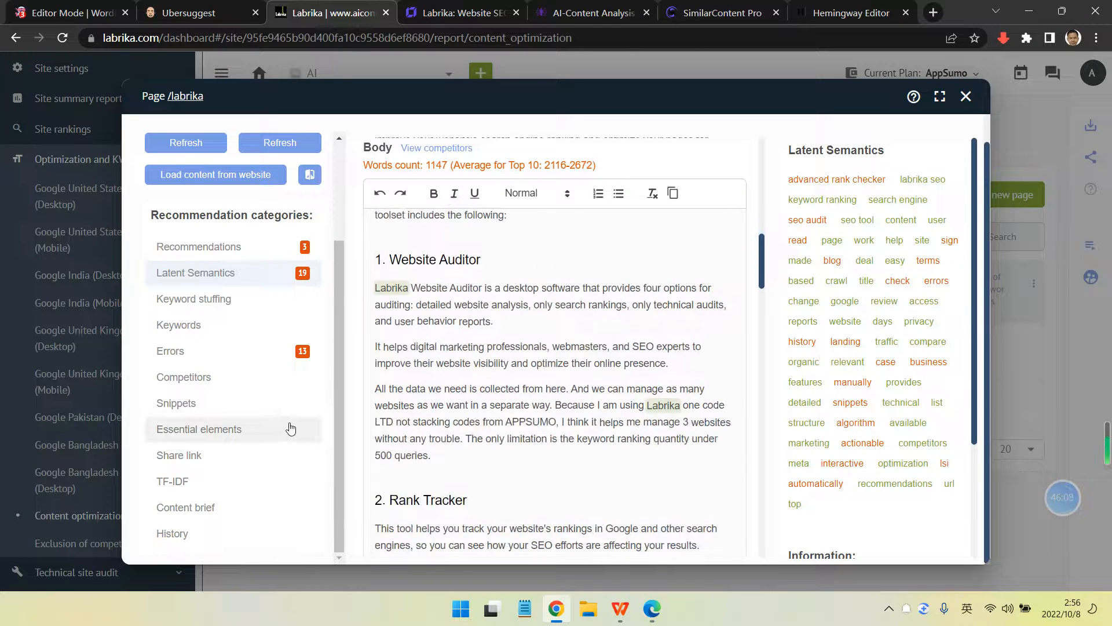
{"action": "left_click", "coordinate": [214, 482]}
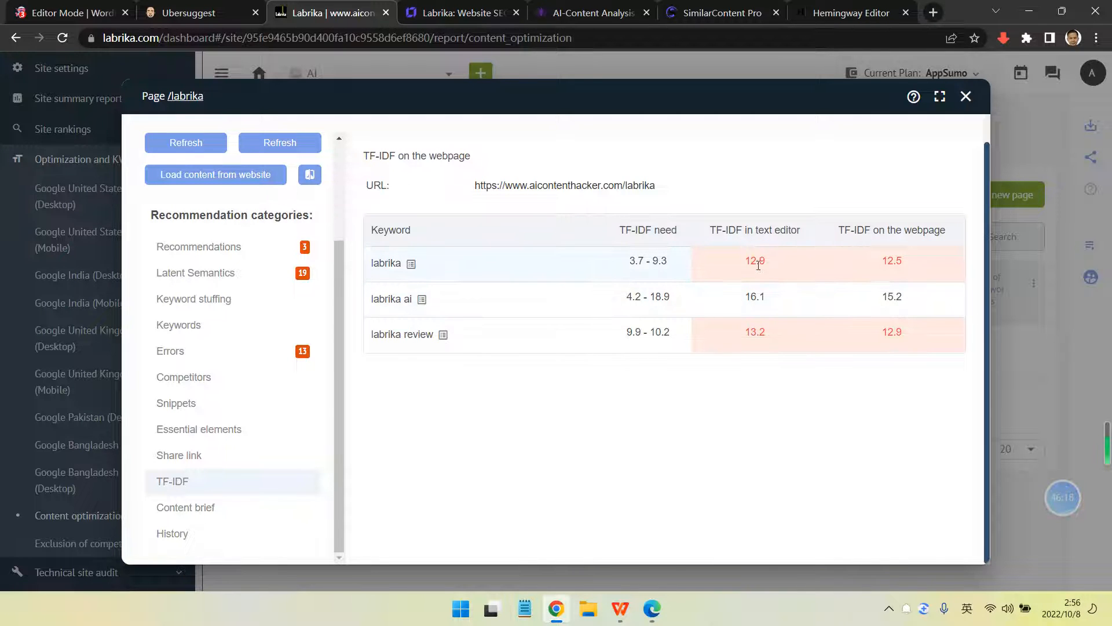
{"action": "mouse_move", "coordinate": [758, 265]}
{"action": "left_click_drag", "start_coordinate": [740, 264], "coordinate": [780, 265]}
{"action": "left_click", "coordinate": [748, 345]}
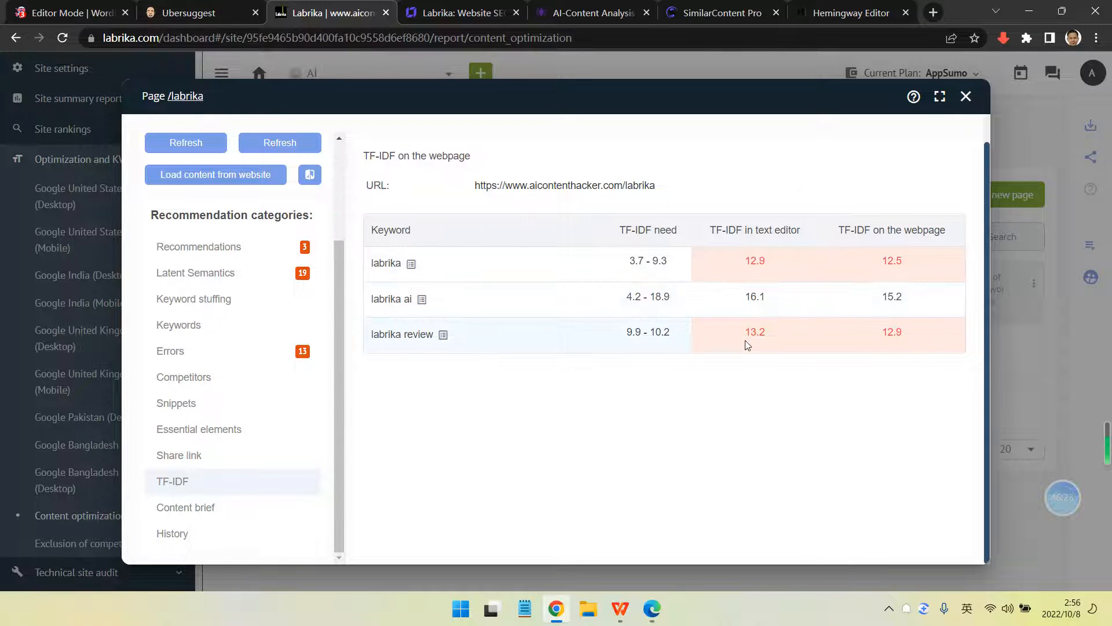
{"action": "double_click", "coordinate": [739, 336]}
{"action": "left_click", "coordinate": [810, 384]}
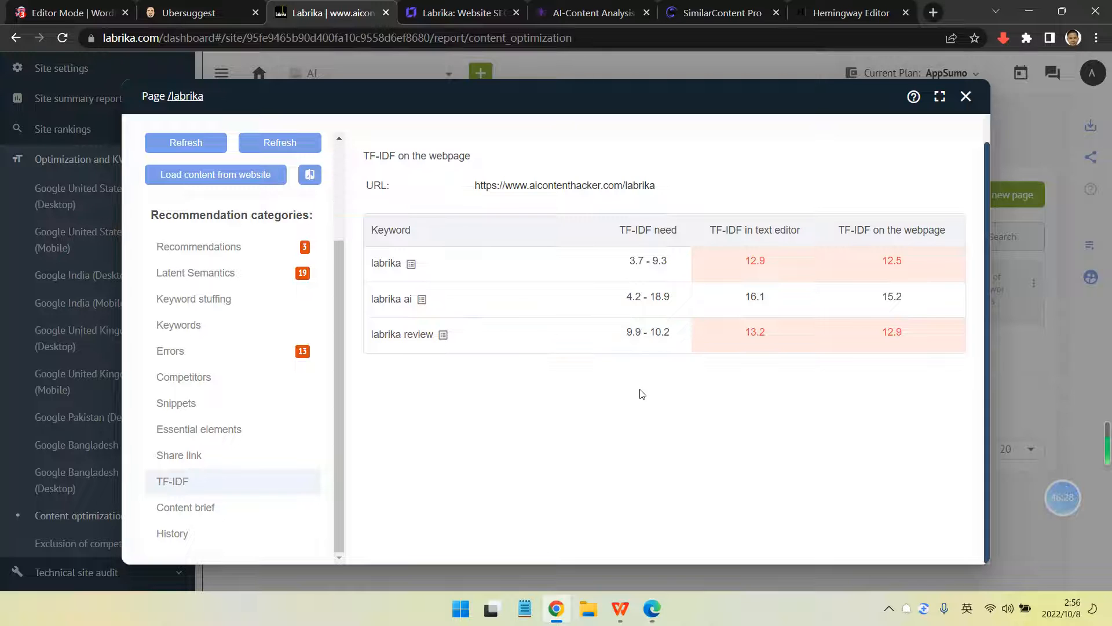
Return to the Latent Semantics recommendations and check the body's word count against the Top 10 average
{"action": "left_click", "coordinate": [200, 273]}
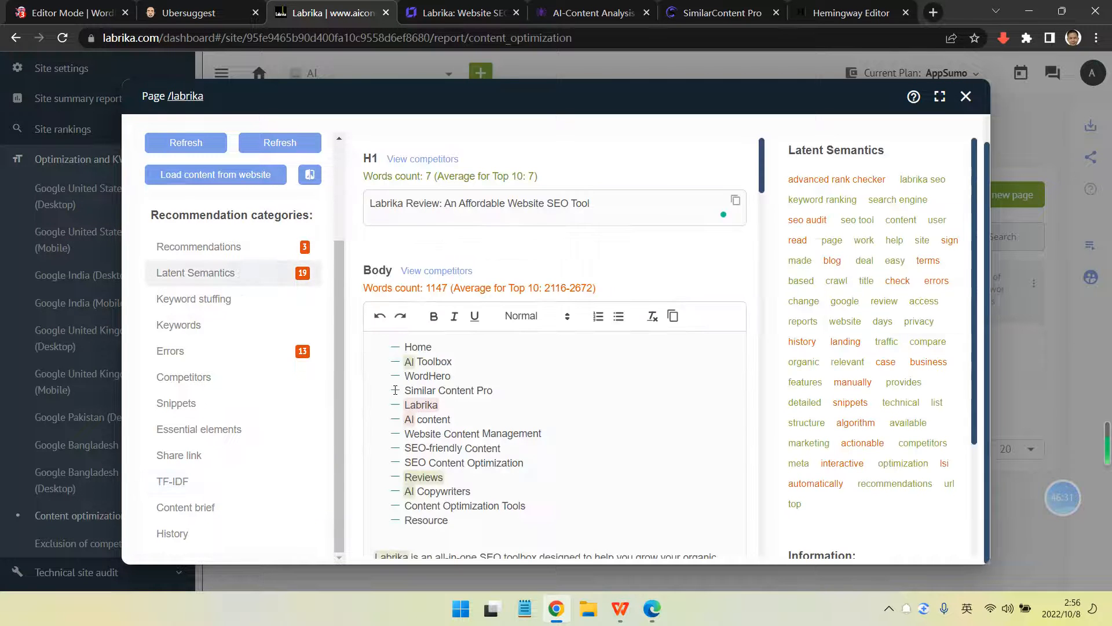
{"action": "left_click_drag", "start_coordinate": [364, 288], "coordinate": [641, 288]}
{"action": "left_click", "coordinate": [654, 285]}
{"action": "left_click_drag", "start_coordinate": [371, 288], "coordinate": [490, 288]}
{"action": "left_click", "coordinate": [661, 289]}
Switch to SimilarContent by way of the Zyro page and look through the Topic Modeling topics for the labrika project
{"action": "left_click", "coordinate": [455, 13]}
{"action": "left_click", "coordinate": [276, 17]}
{"action": "left_click", "coordinate": [455, 13]}
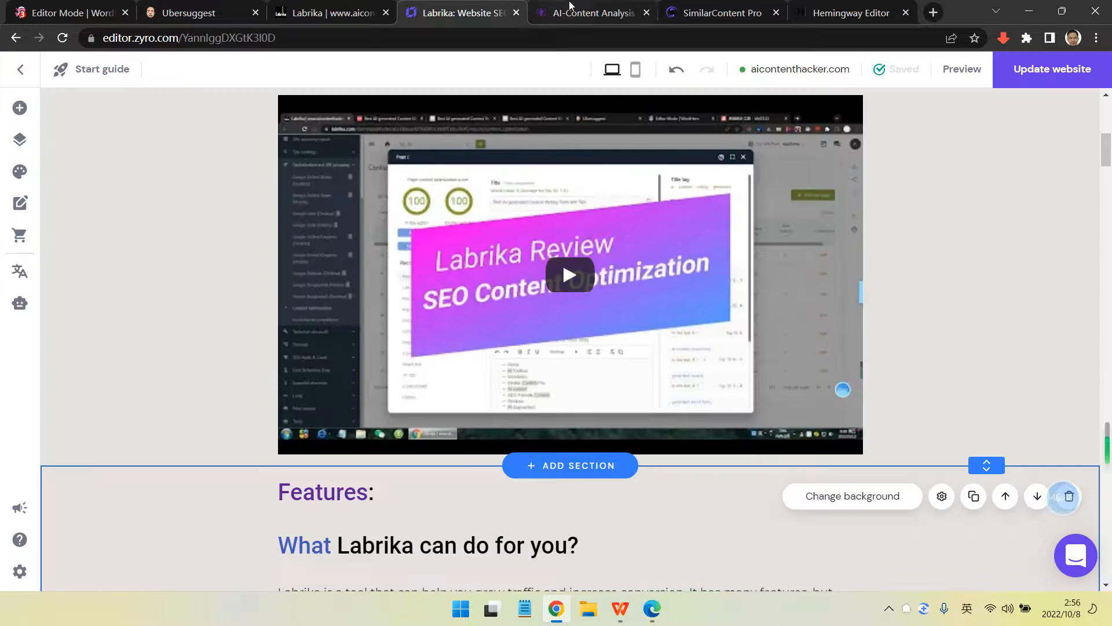
{"action": "left_click", "coordinate": [595, 7]}
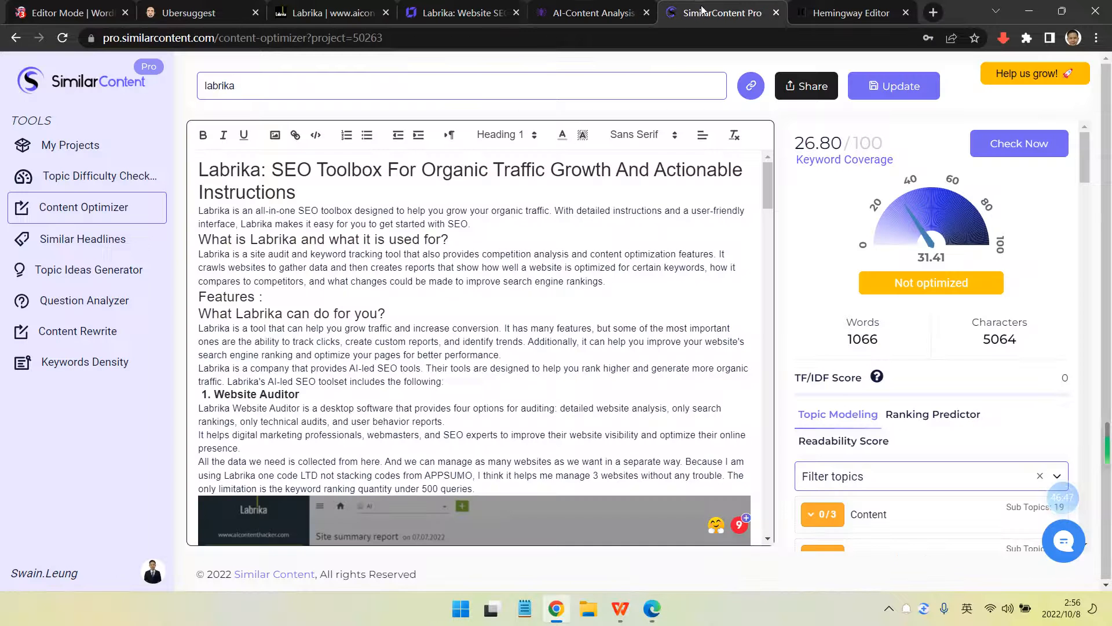
{"action": "left_click", "coordinate": [712, 11]}
{"action": "scroll", "coordinate": [927, 405], "scroll_direction": "down", "scroll_amount": 10}
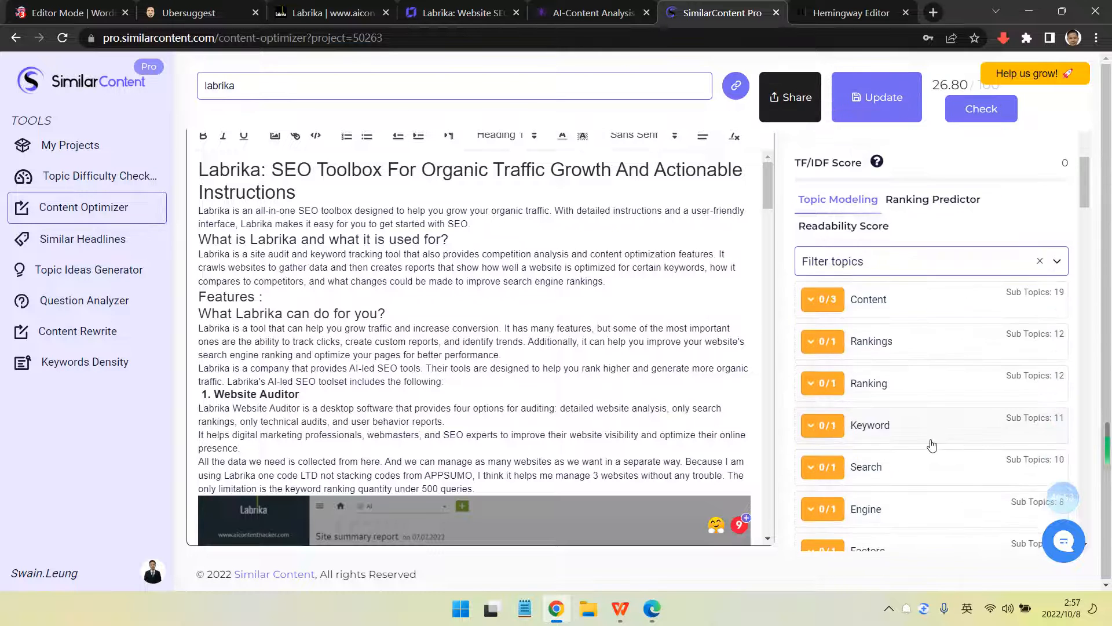
{"action": "scroll", "coordinate": [946, 429], "scroll_direction": "up", "scroll_amount": 10}
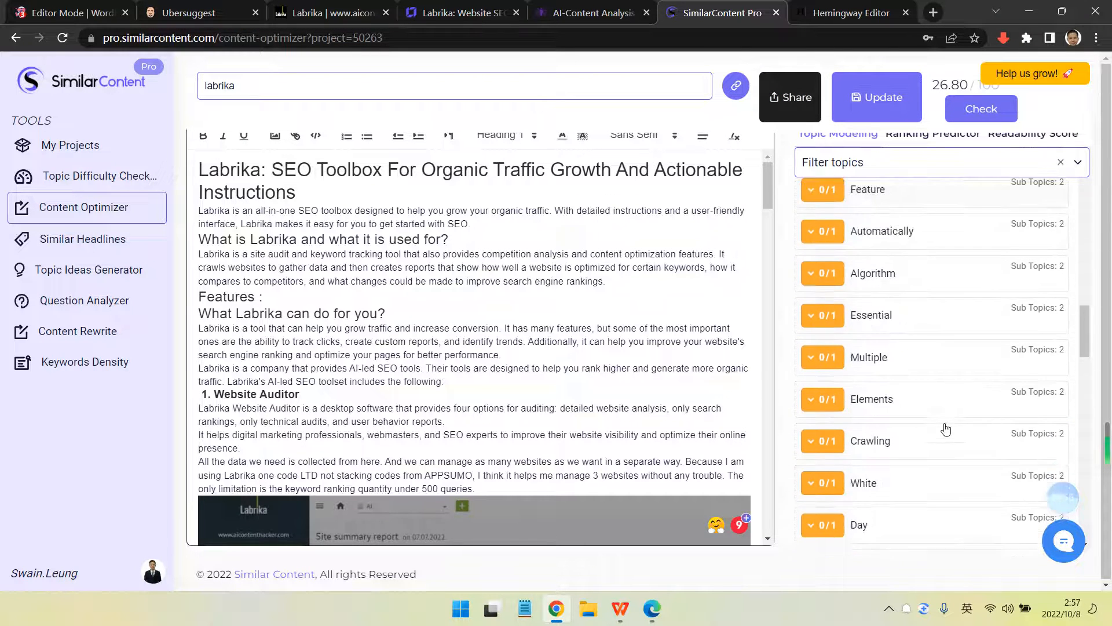
{"action": "scroll", "coordinate": [946, 428], "scroll_direction": "up", "scroll_amount": 10}
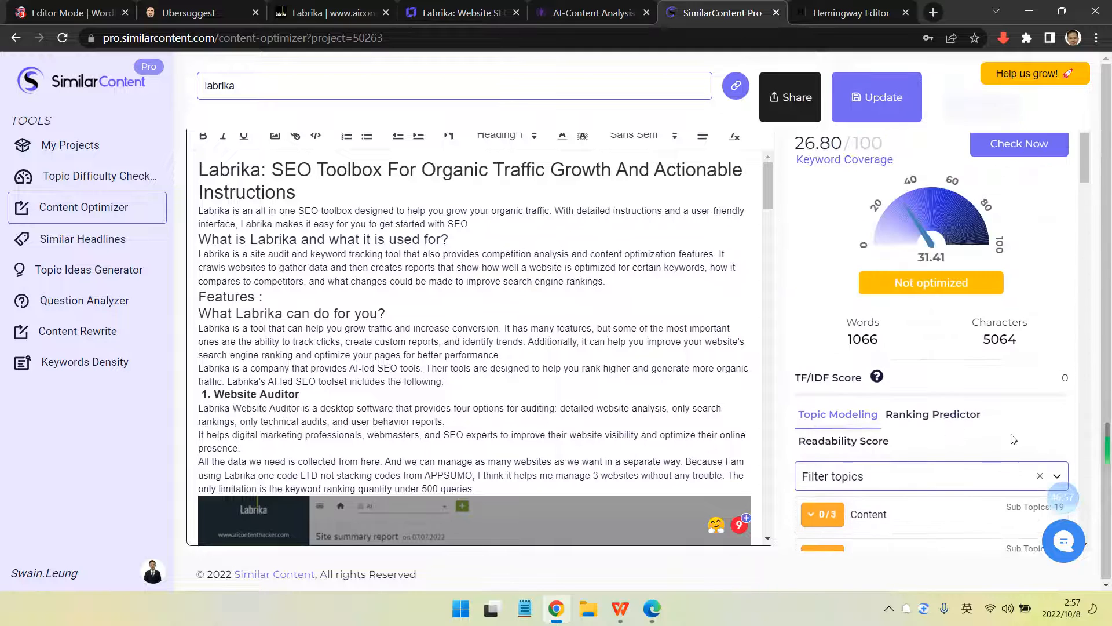
{"action": "scroll", "coordinate": [923, 445], "scroll_direction": "down", "scroll_amount": 3}
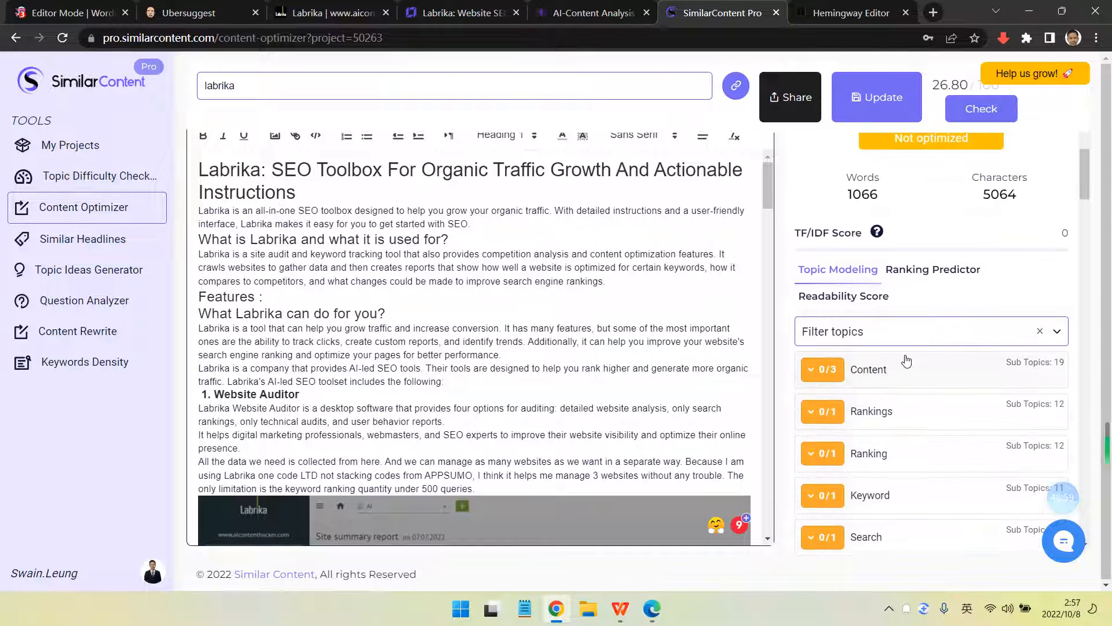
{"action": "scroll", "coordinate": [927, 371], "scroll_direction": "up", "scroll_amount": 3}
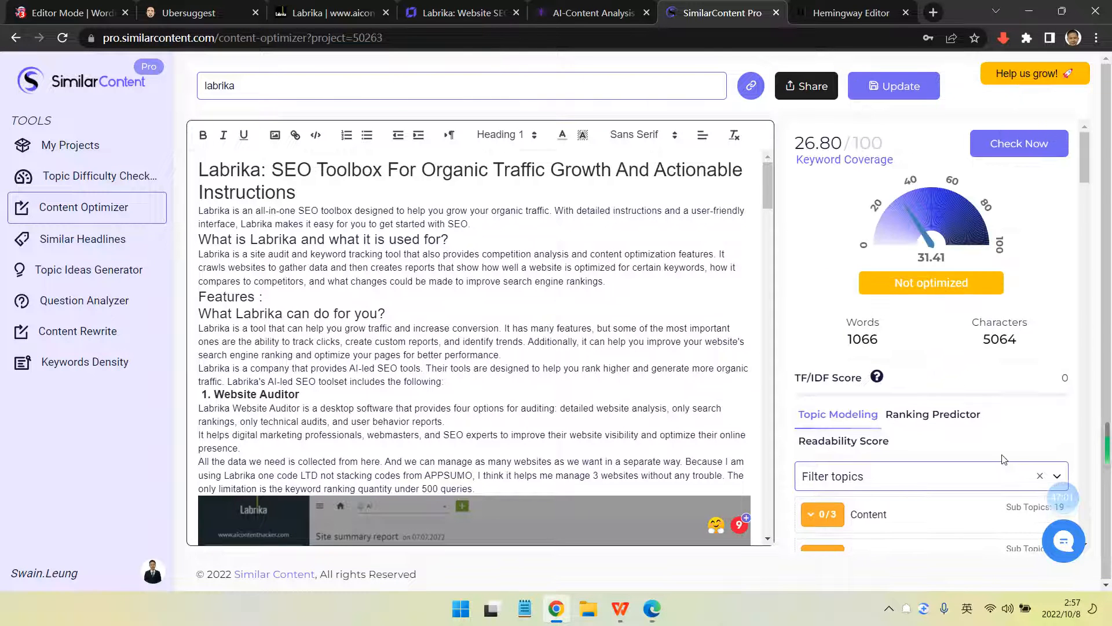
{"action": "scroll", "coordinate": [1004, 459], "scroll_direction": "down", "scroll_amount": 3}
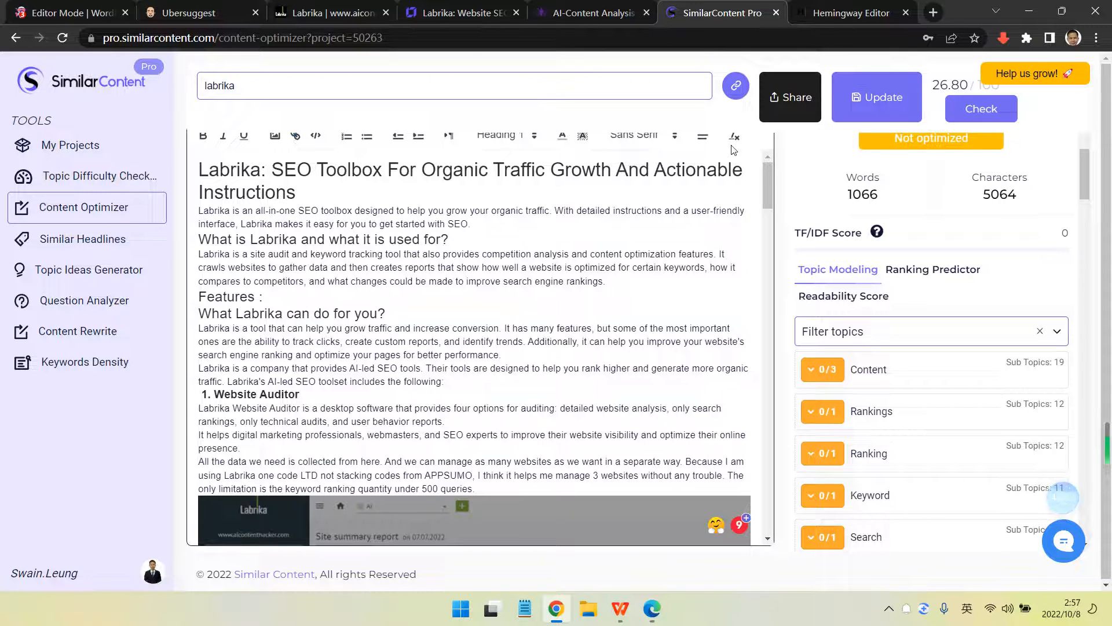
{"action": "scroll", "coordinate": [1024, 228], "scroll_direction": "up", "scroll_amount": 3}
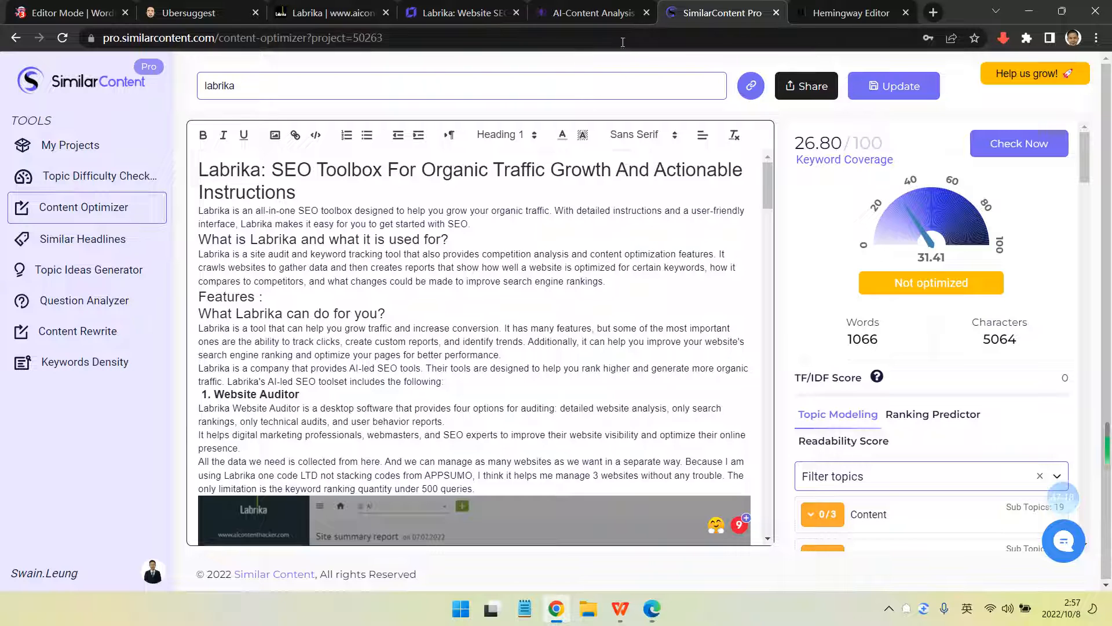
Revisit the Zyro page and SimilarContent, then check the page content optimization scores in Labrika
{"action": "left_click", "coordinate": [602, 14]}
{"action": "left_click", "coordinate": [461, 15]}
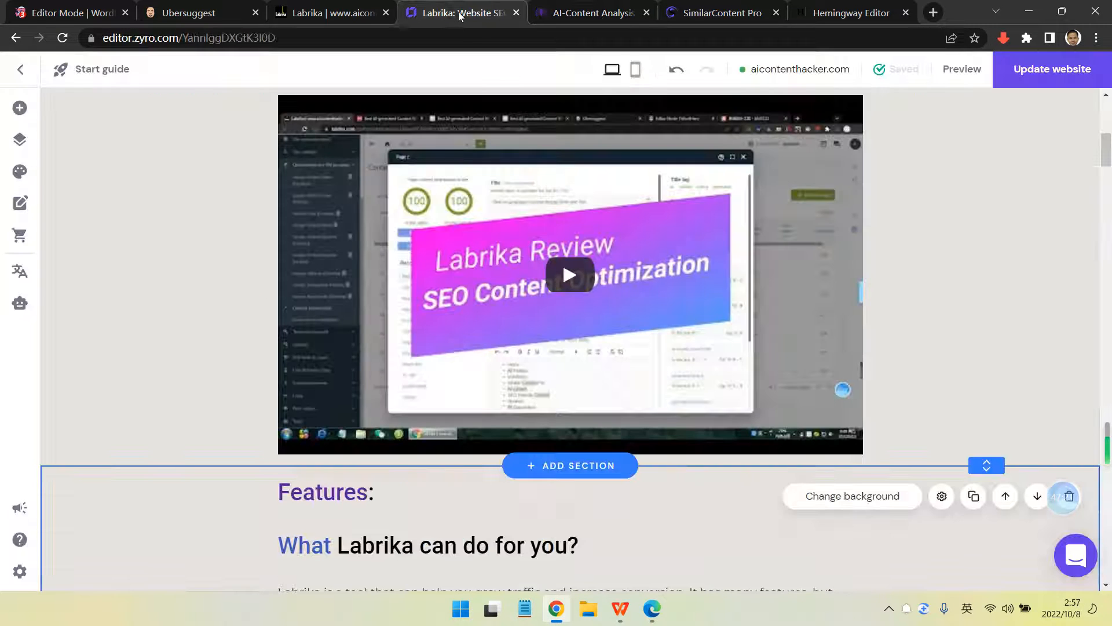
{"action": "left_click", "coordinate": [327, 13]}
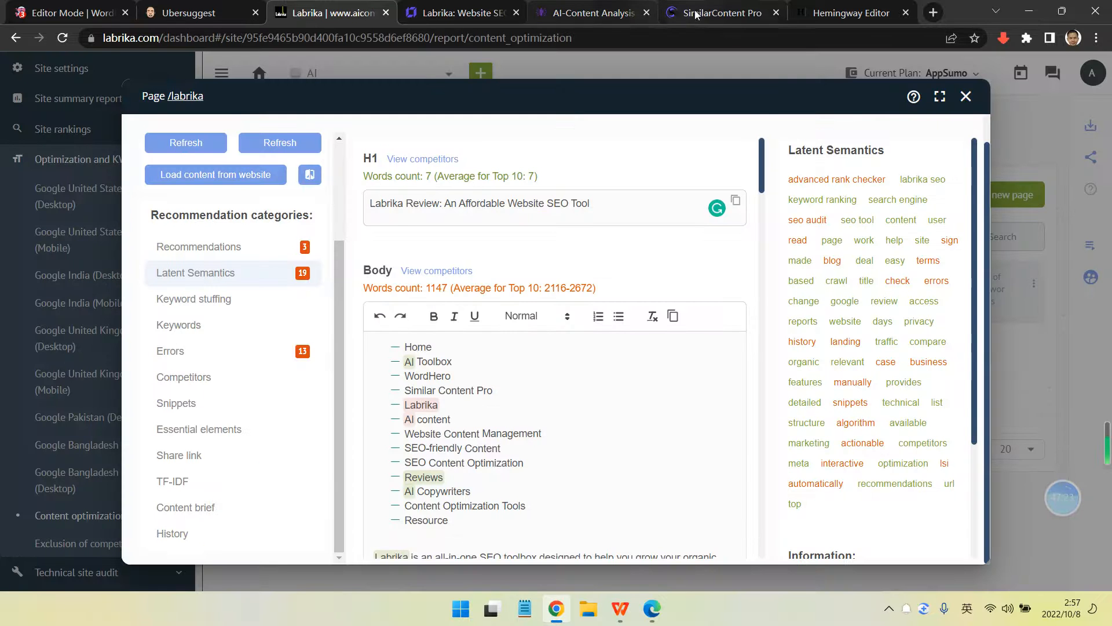
{"action": "left_click", "coordinate": [722, 12]}
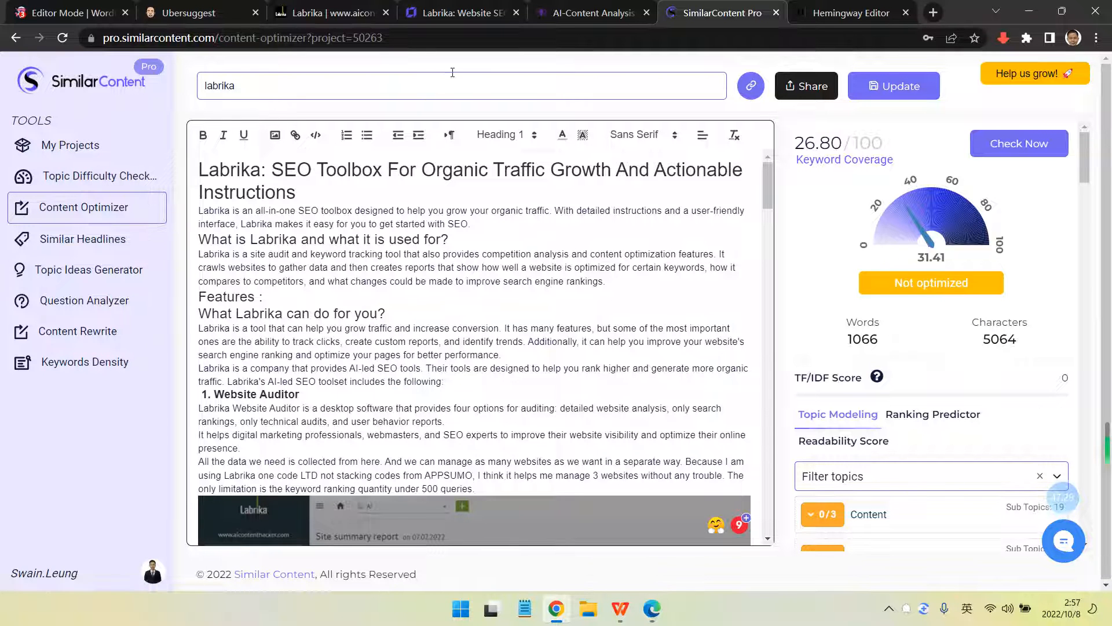
{"action": "left_click", "coordinate": [458, 13]}
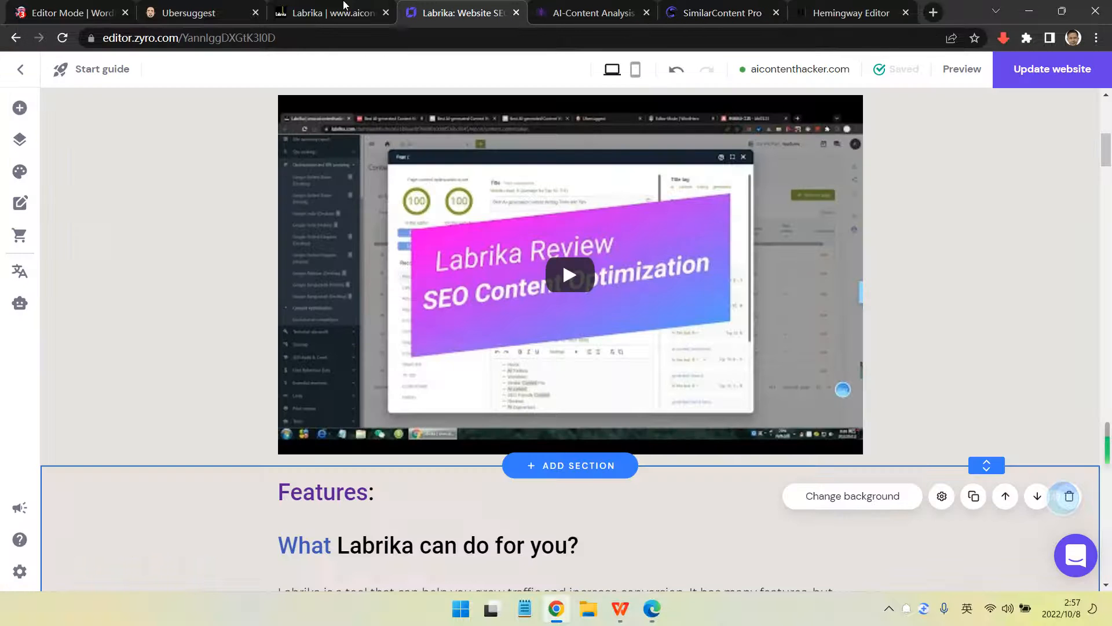
{"action": "left_click", "coordinate": [327, 13]}
{"action": "scroll", "coordinate": [724, 371], "scroll_direction": "up", "scroll_amount": 1}
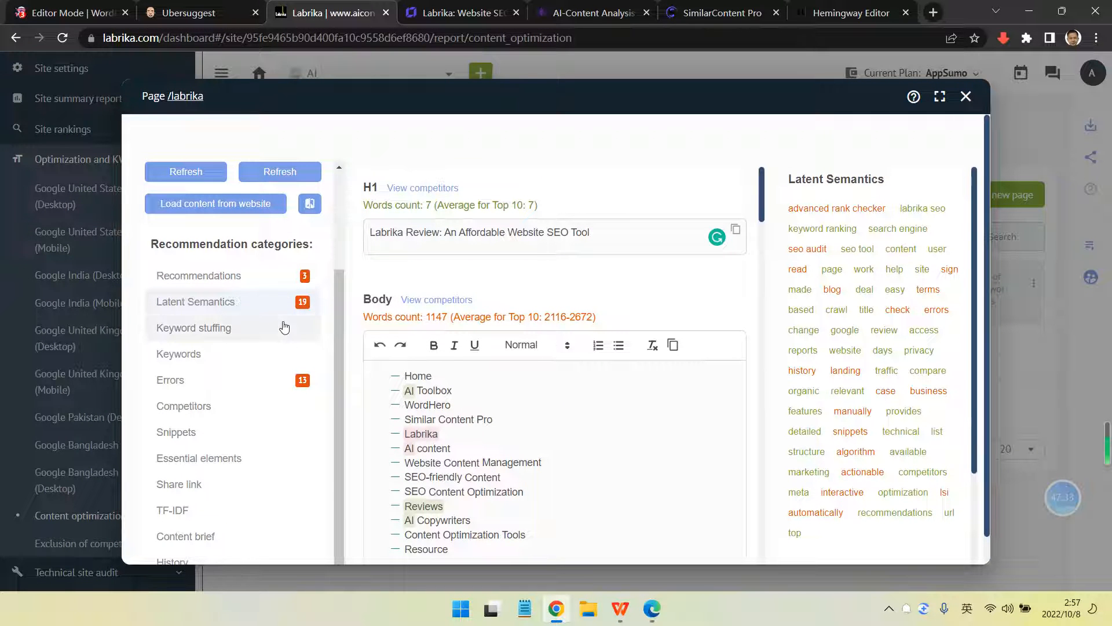
{"action": "scroll", "coordinate": [301, 313], "scroll_direction": "up", "scroll_amount": 3}
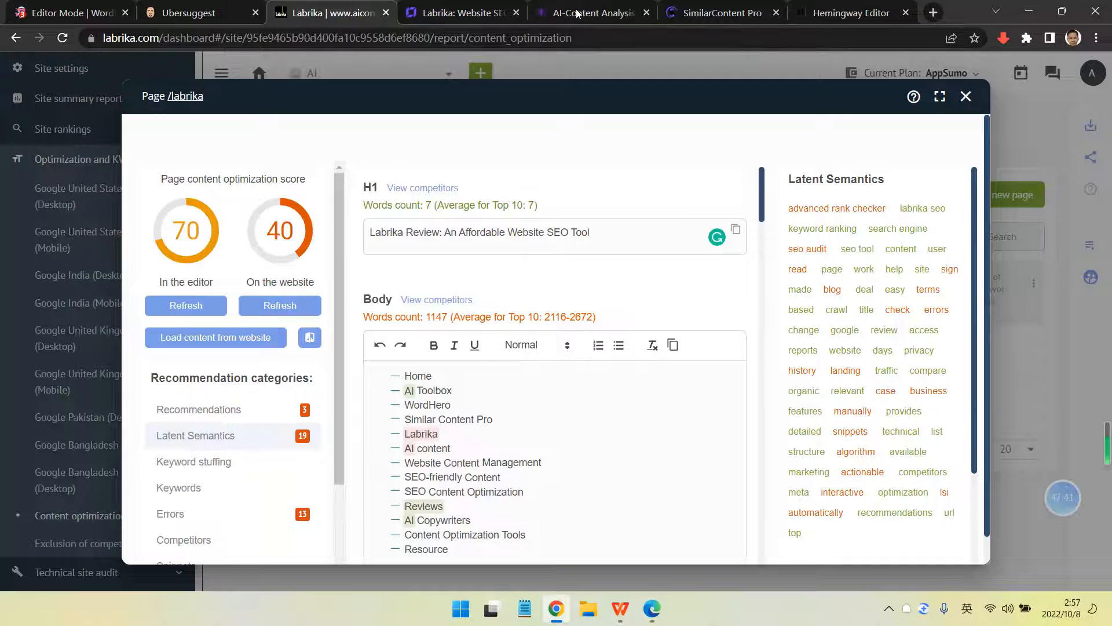
Compare Labrika's scores with SimilarContent's keyword coverage and optimization gauge, and return to Labrika
{"action": "left_click", "coordinate": [596, 13]}
{"action": "left_click", "coordinate": [725, 13]}
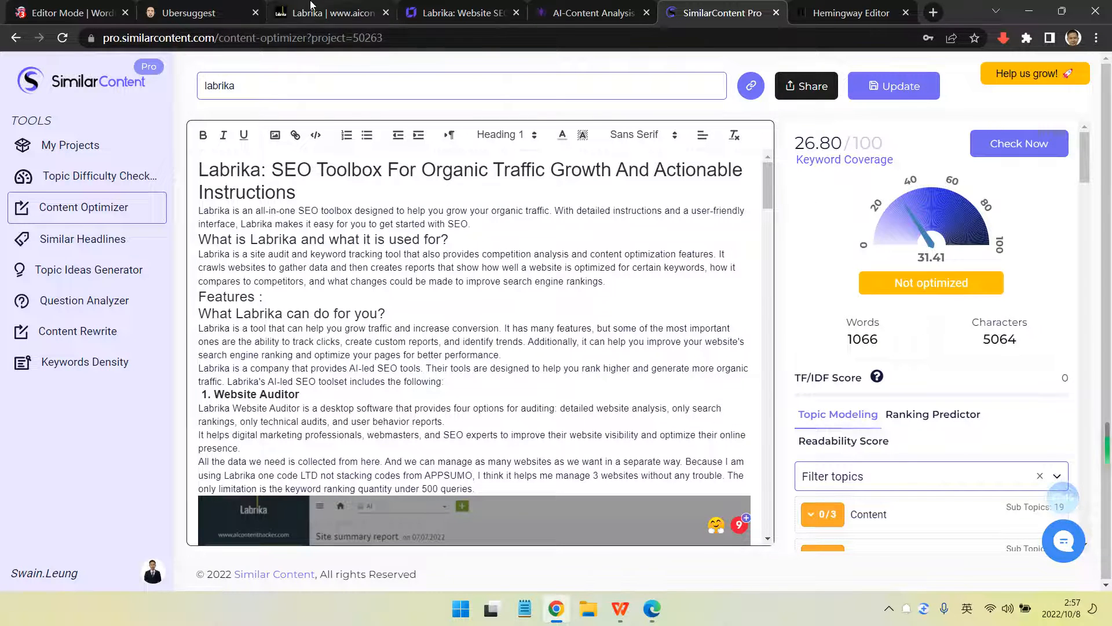
{"action": "left_click", "coordinate": [325, 12]}
{"action": "left_click", "coordinate": [690, 7]}
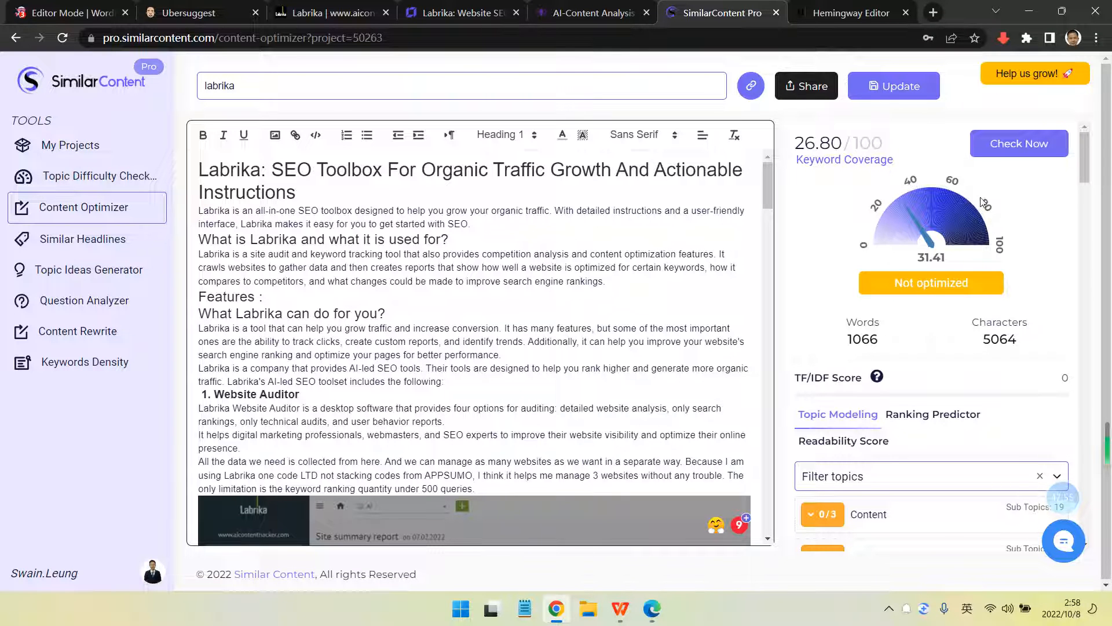
{"action": "left_click_drag", "start_coordinate": [917, 259], "coordinate": [932, 261]}
{"action": "left_click", "coordinate": [917, 261]}
{"action": "left_click", "coordinate": [934, 179]}
{"action": "scroll", "coordinate": [827, 284], "scroll_direction": "down", "scroll_amount": 3}
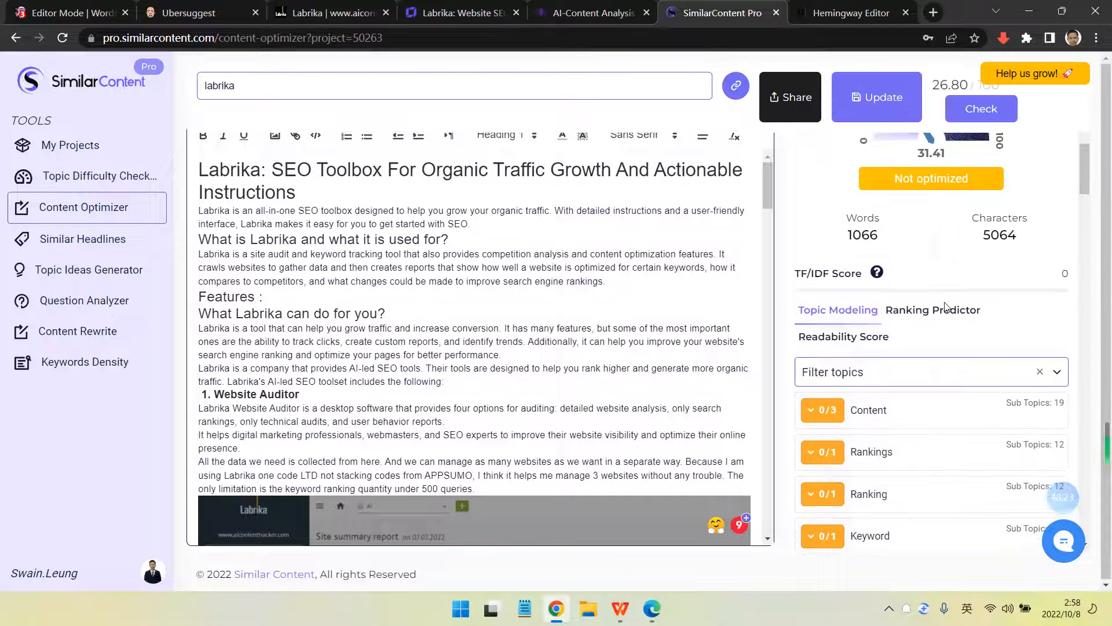
{"action": "scroll", "coordinate": [945, 306], "scroll_direction": "up", "scroll_amount": 3}
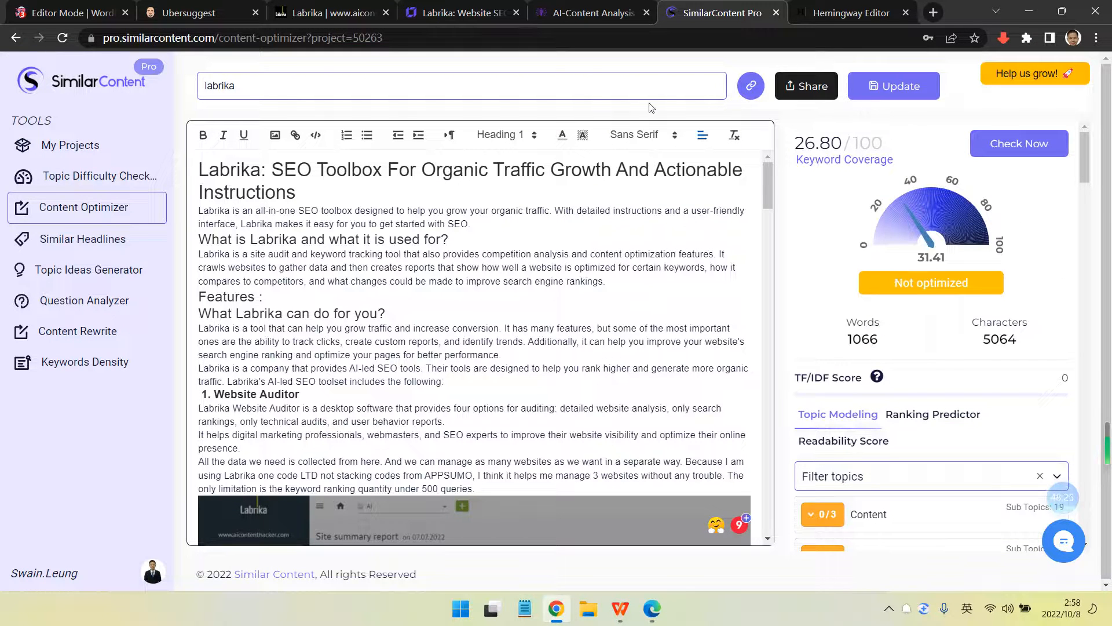
{"action": "left_click", "coordinate": [288, 10]}
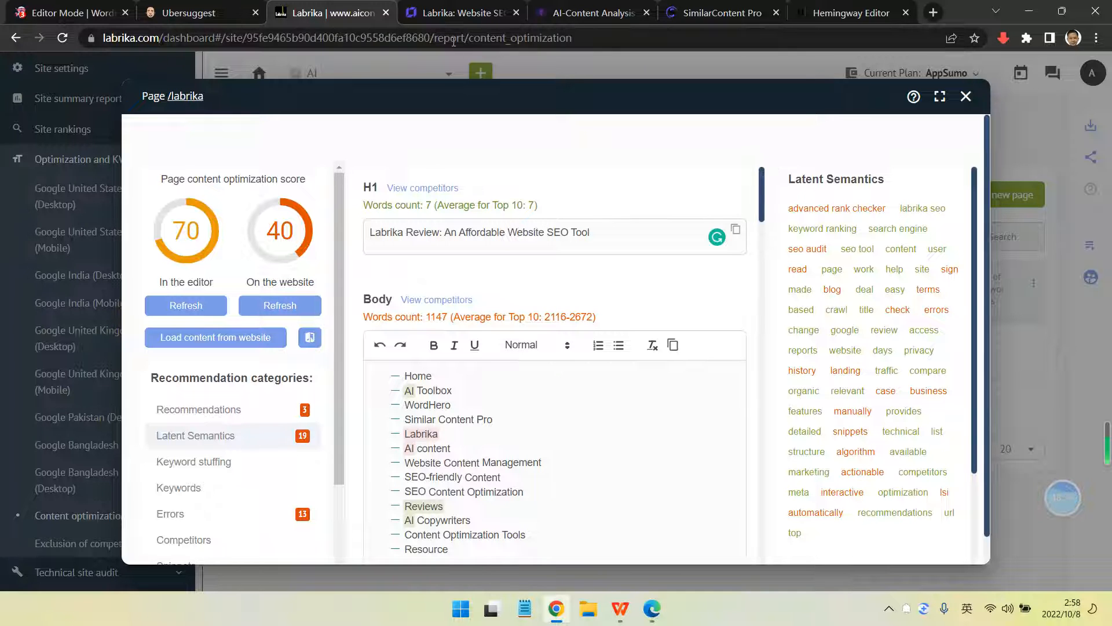
Examine the recommendations and latent semantic keywords for the /labrika page in Labrika's content optimization report
{"action": "left_click", "coordinate": [591, 13]}
{"action": "left_click", "coordinate": [701, 8]}
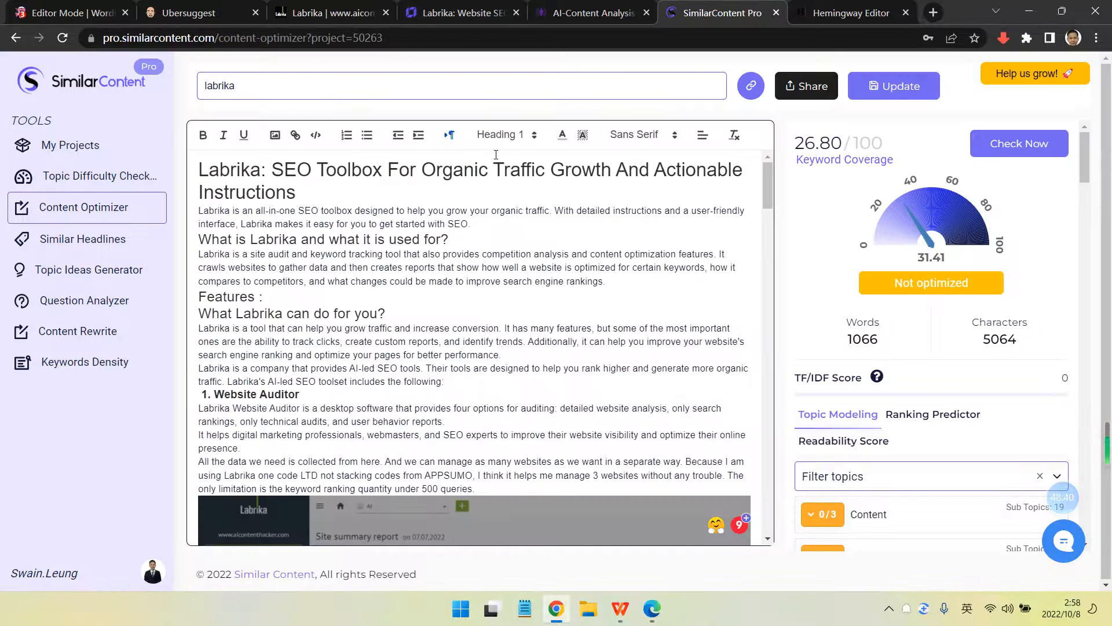
{"action": "left_click", "coordinate": [302, 13]}
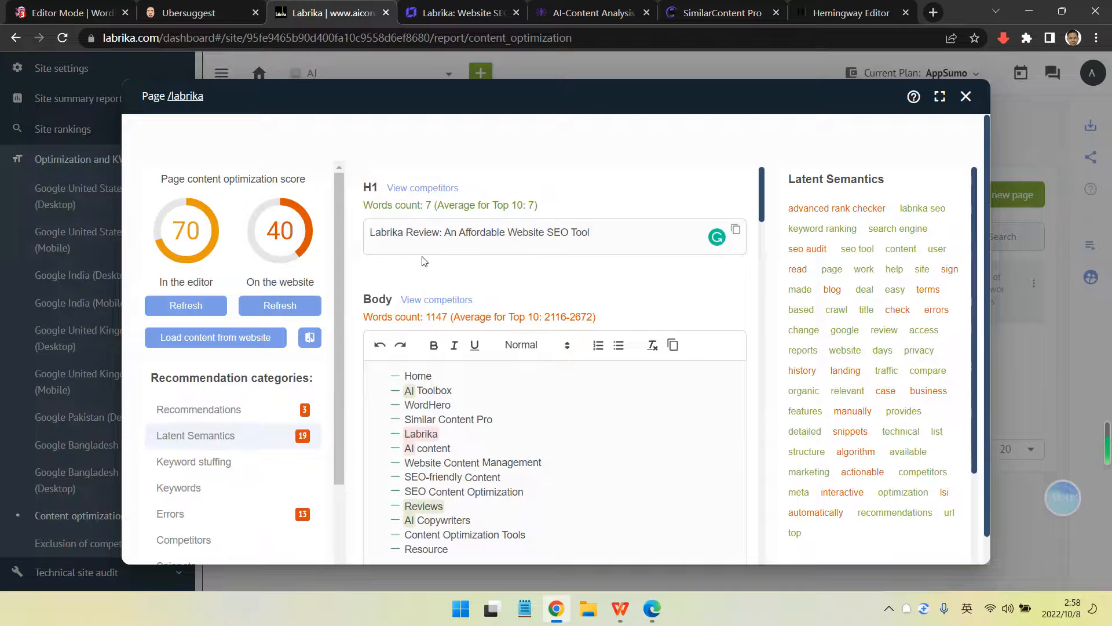
{"action": "scroll", "coordinate": [425, 261], "scroll_direction": "down", "scroll_amount": 5}
{"action": "scroll", "coordinate": [425, 348], "scroll_direction": "up", "scroll_amount": 5}
{"action": "left_click", "coordinate": [260, 407]}
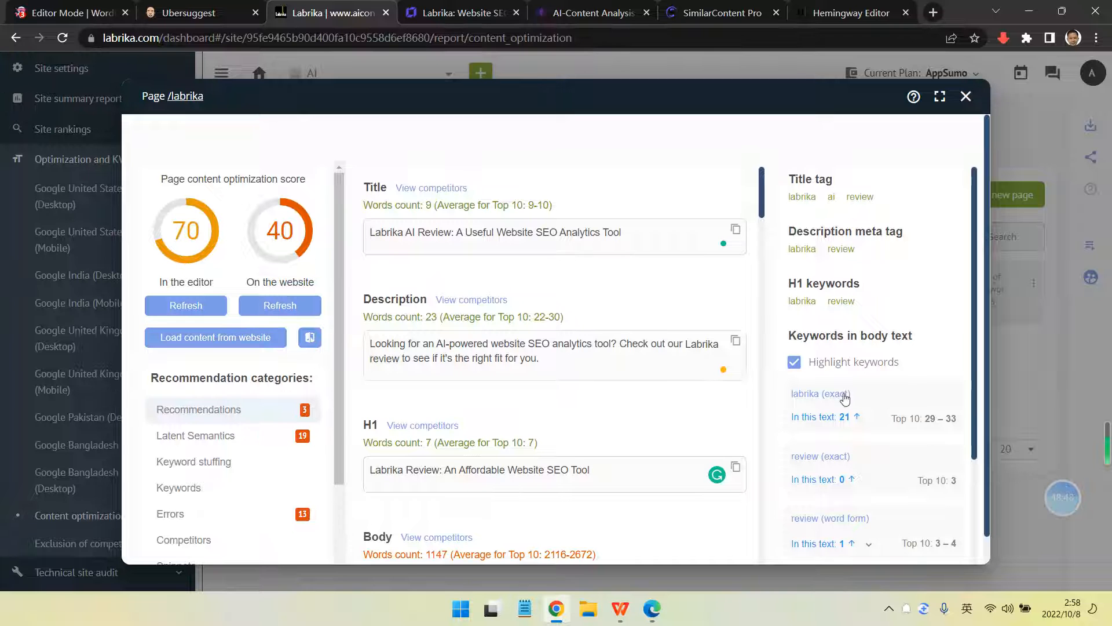
{"action": "scroll", "coordinate": [845, 398], "scroll_direction": "down", "scroll_amount": 5}
{"action": "left_click", "coordinate": [279, 405]}
{"action": "scroll", "coordinate": [430, 382], "scroll_direction": "down", "scroll_amount": 3}
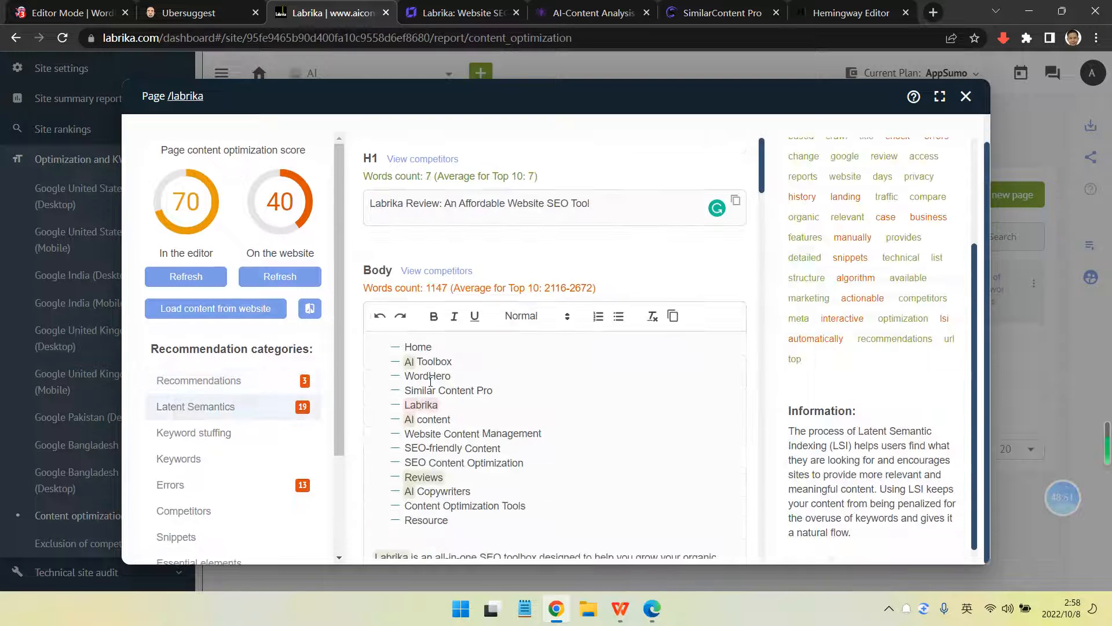
{"action": "scroll", "coordinate": [431, 381], "scroll_direction": "down", "scroll_amount": 8}
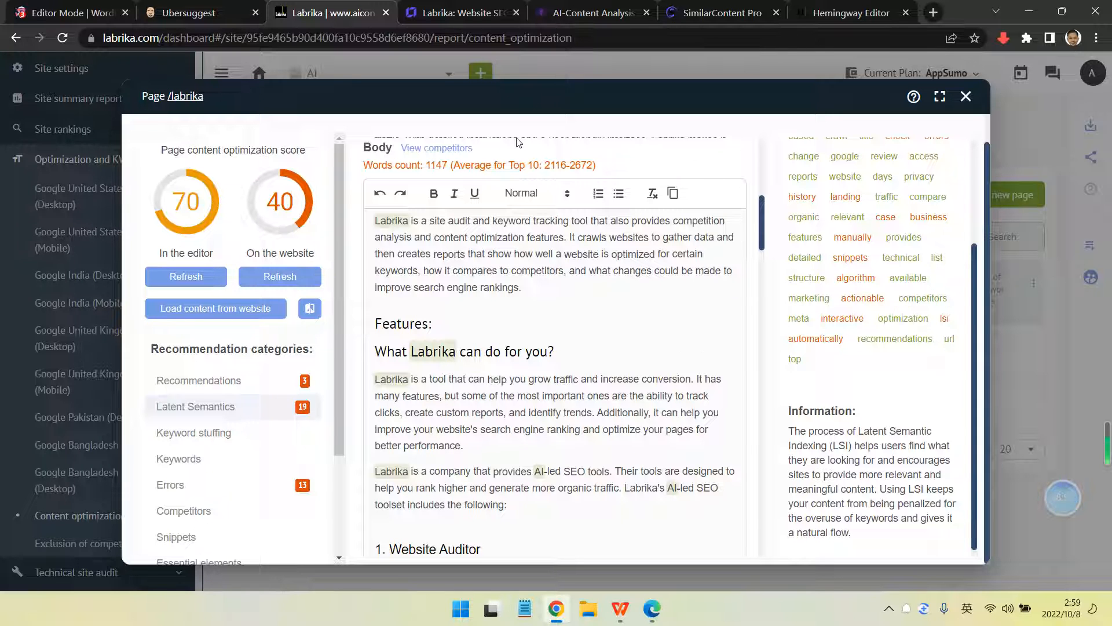
Check the keyword ideas in Ubersuggest and the topic modeling list for the labrika article in SimilarContent Pro
{"action": "left_click", "coordinate": [235, 10]}
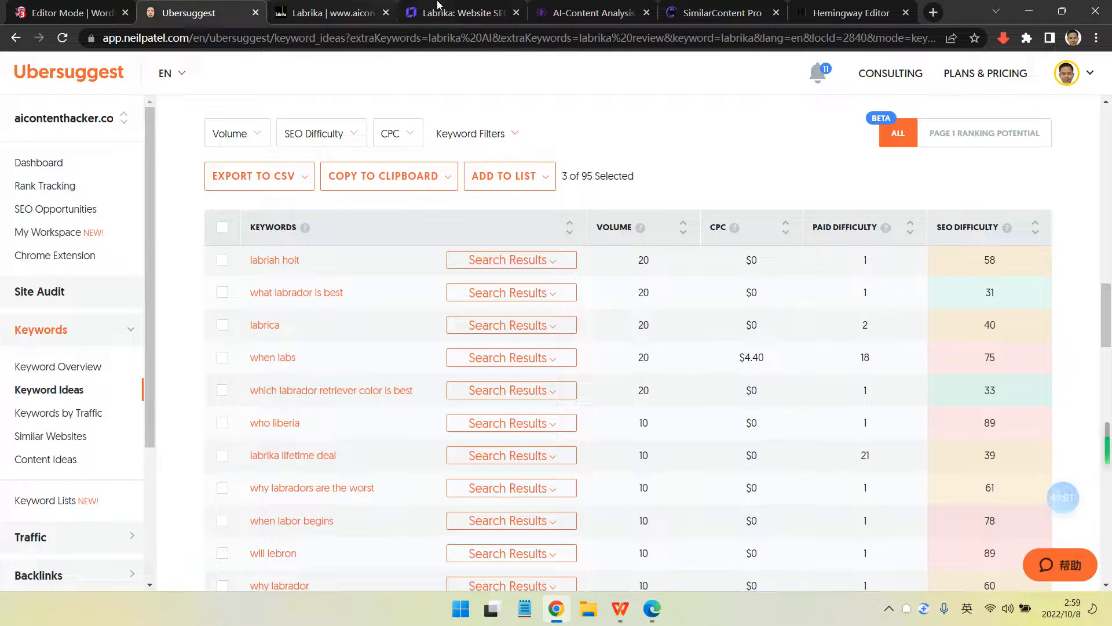
{"action": "left_click", "coordinate": [687, 14]}
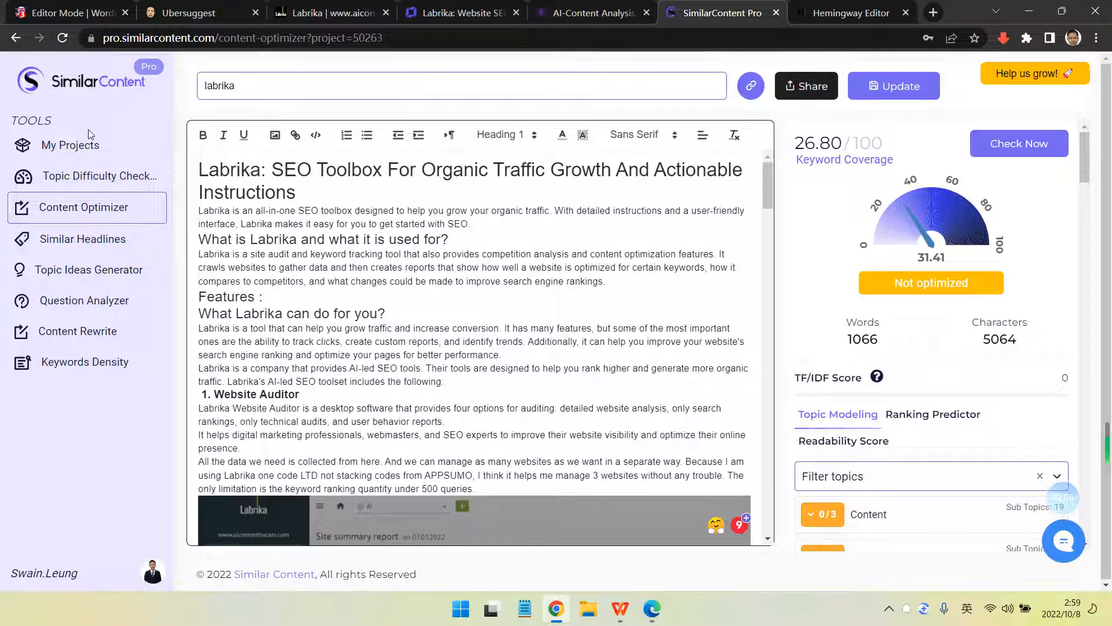
{"action": "scroll", "coordinate": [679, 420], "scroll_direction": "down", "scroll_amount": 4}
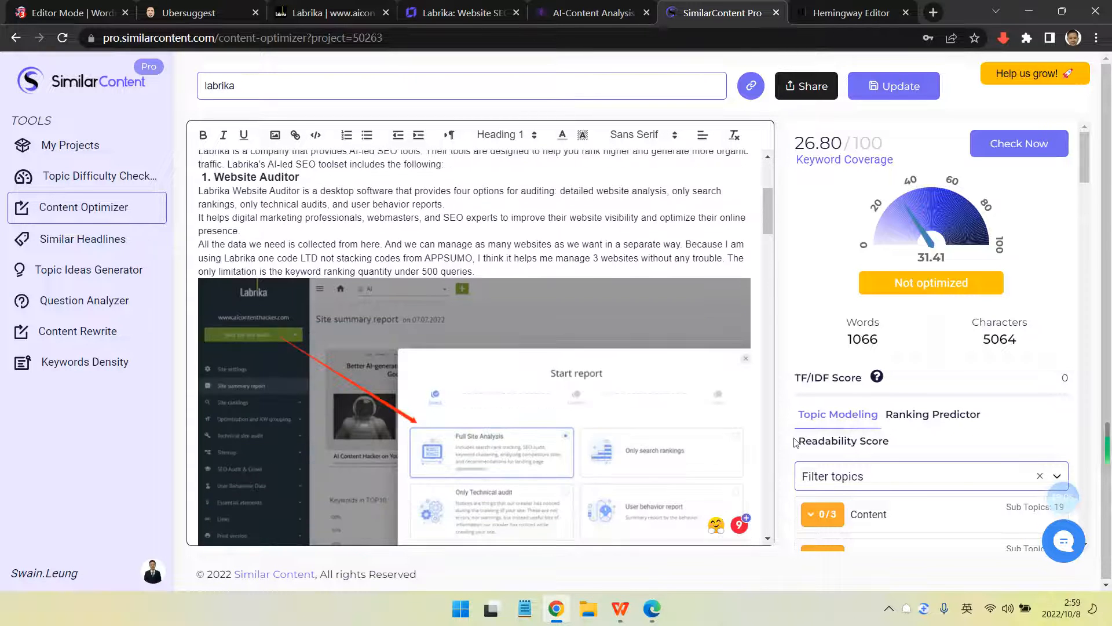
{"action": "scroll", "coordinate": [913, 467], "scroll_direction": "down", "scroll_amount": 8}
{"action": "left_click", "coordinate": [574, 231]}
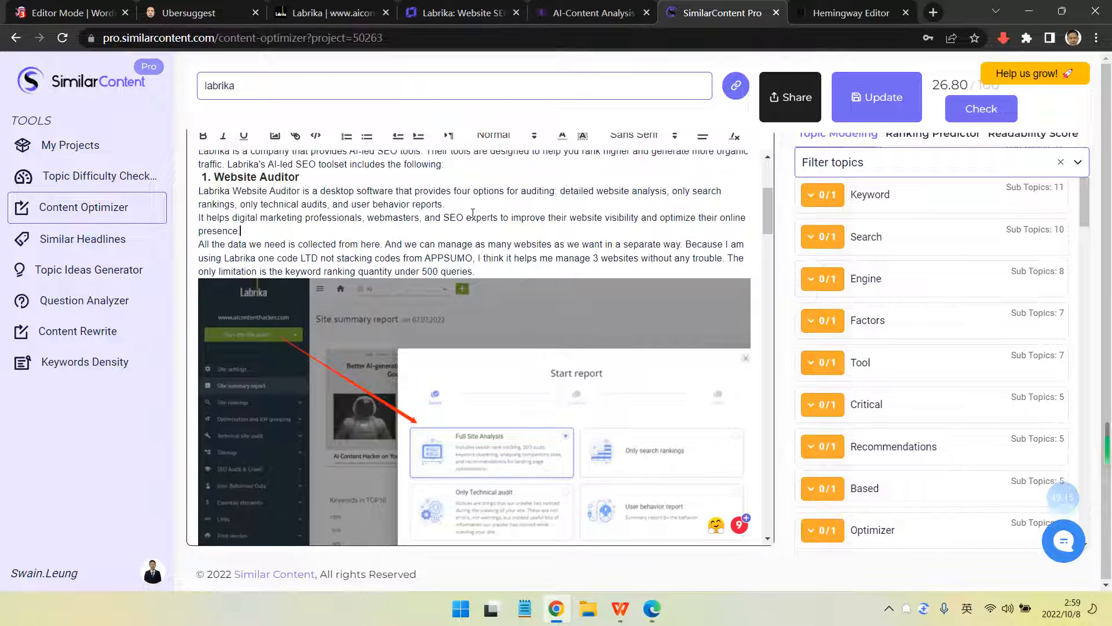
Switch to the WordHero article and have the AI continue writing after the introduction sentence ending "get started with SEO."
{"action": "left_click", "coordinate": [313, 6]}
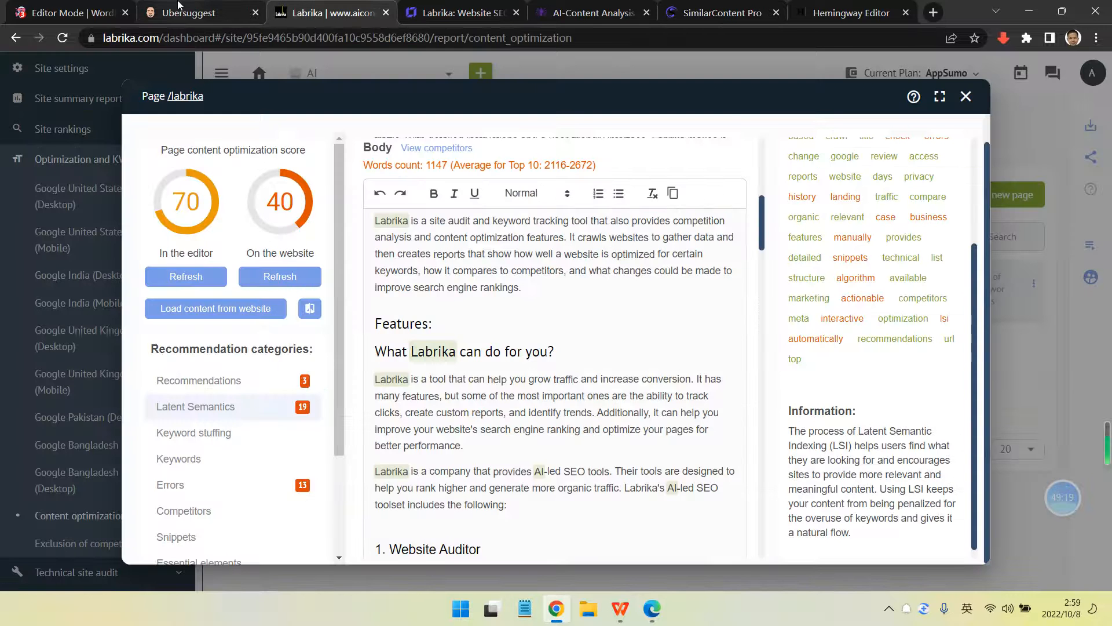
{"action": "left_click", "coordinate": [179, 6]}
{"action": "left_click", "coordinate": [55, 5]}
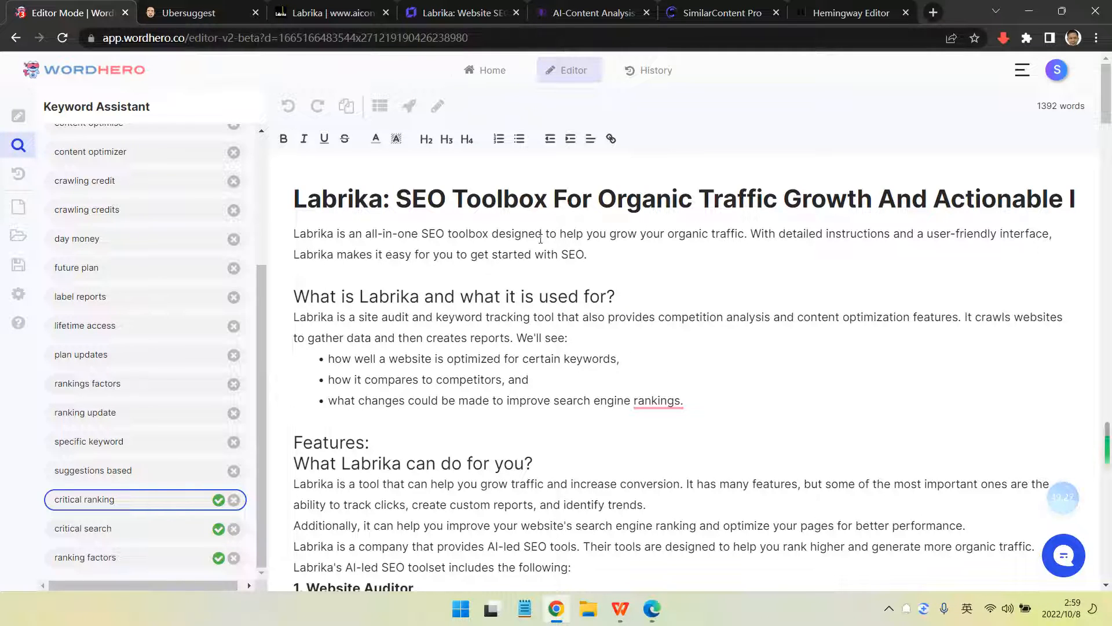
{"action": "scroll", "coordinate": [227, 270], "scroll_direction": "up", "scroll_amount": 4}
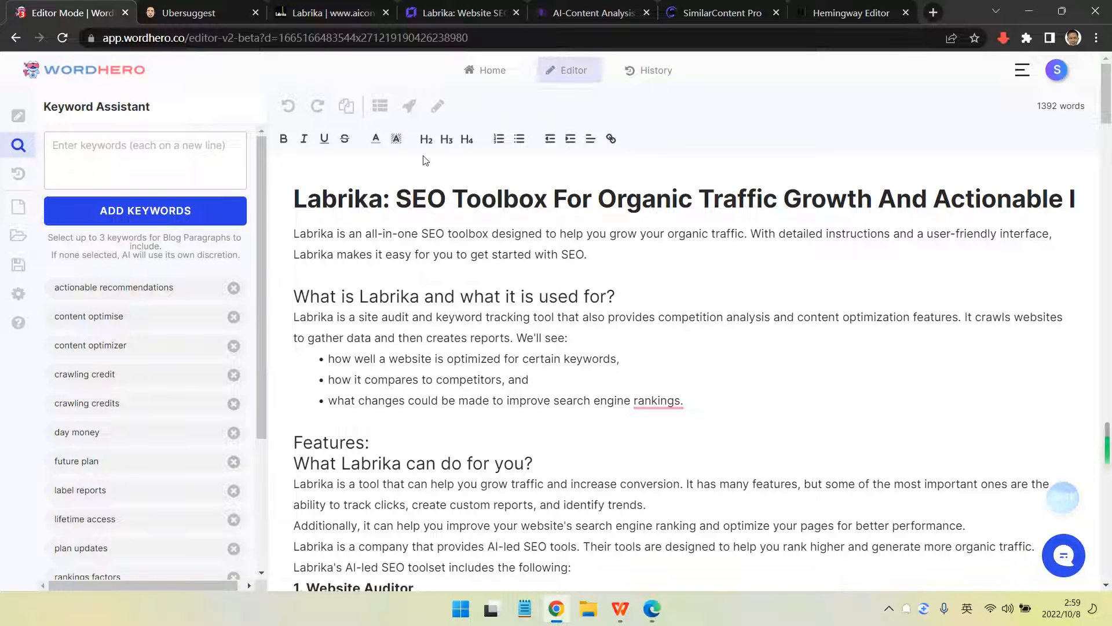
{"action": "scroll", "coordinate": [210, 349], "scroll_direction": "down", "scroll_amount": 4}
{"action": "scroll", "coordinate": [603, 324], "scroll_direction": "down", "scroll_amount": 3}
{"action": "scroll", "coordinate": [577, 286], "scroll_direction": "up", "scroll_amount": 3}
{"action": "left_click", "coordinate": [438, 106]}
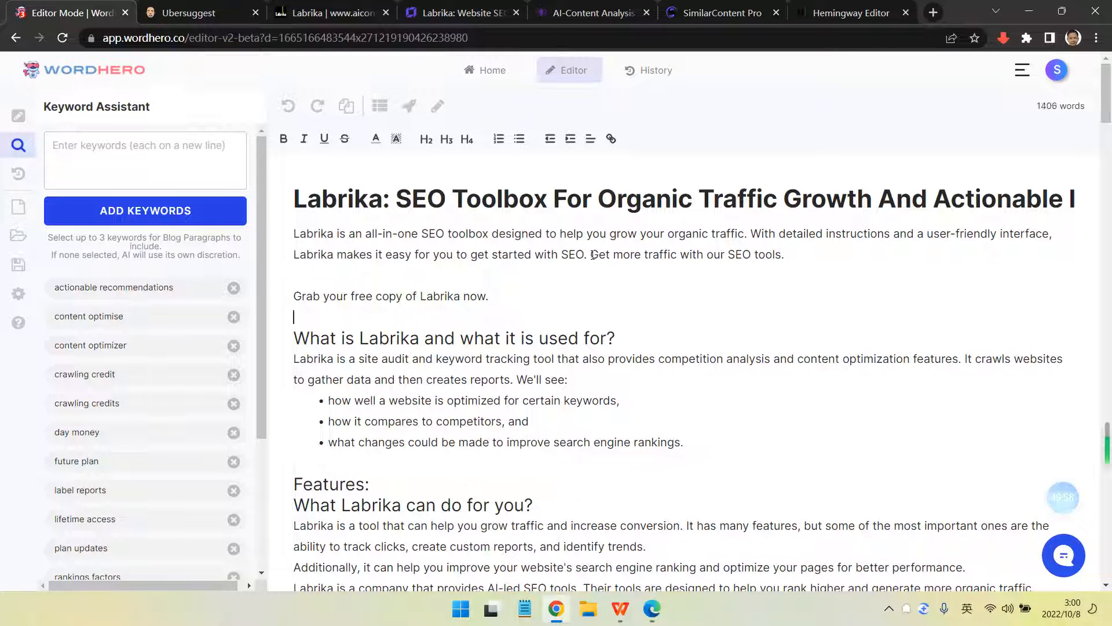
Delete the generated line "Grab your free copy of Labrika now." and one blank line, keeping "Get more traffic with our SEO tools."
{"action": "left_click_drag", "start_coordinate": [589, 254], "coordinate": [630, 294]}
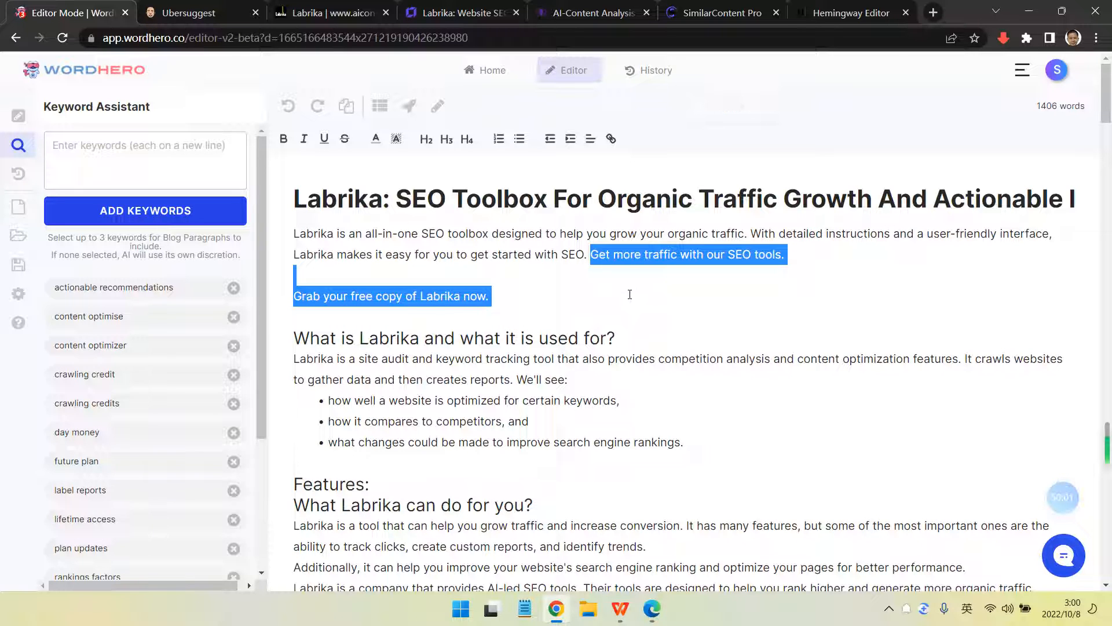
{"action": "left_click", "coordinate": [629, 294]}
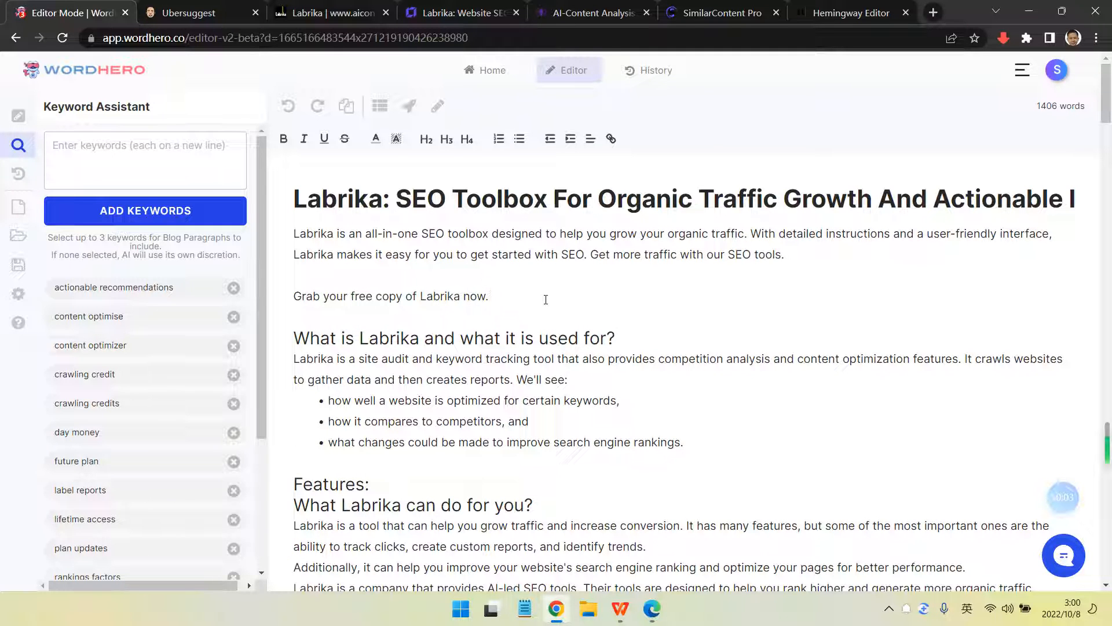
{"action": "left_click_drag", "start_coordinate": [546, 300], "coordinate": [285, 297]}
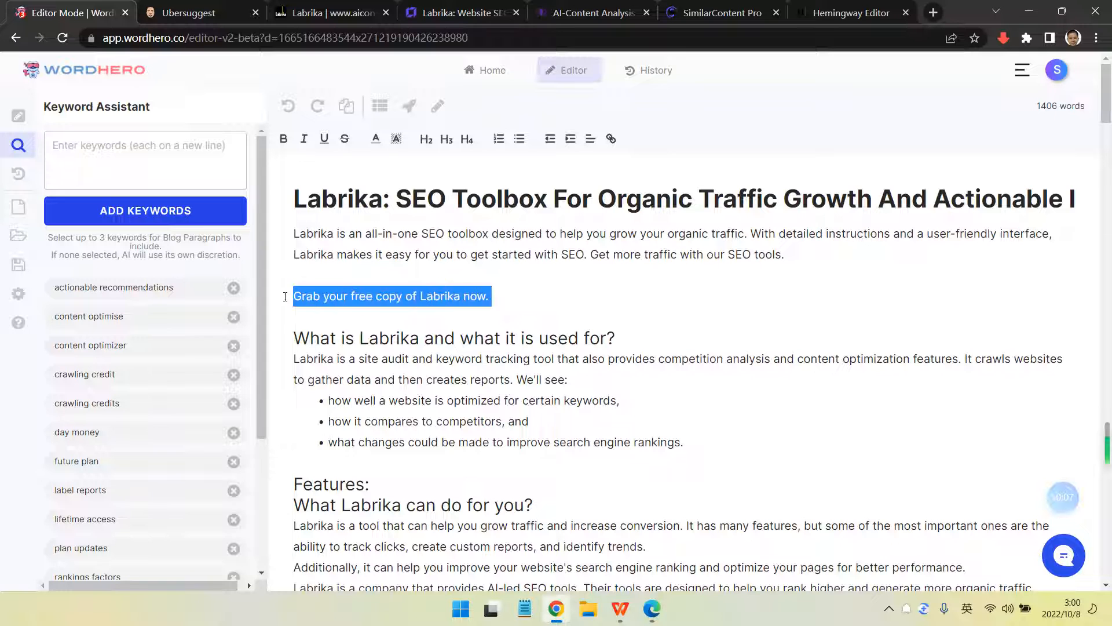
{"action": "key", "text": "BackSpace"}
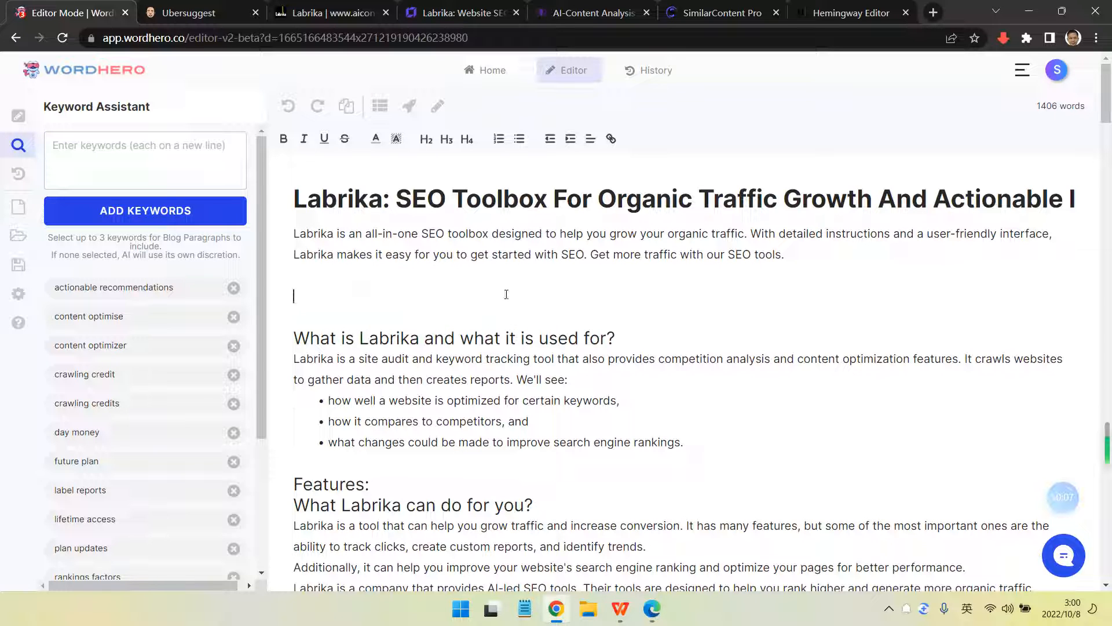
{"action": "key", "text": "BackSpace"}
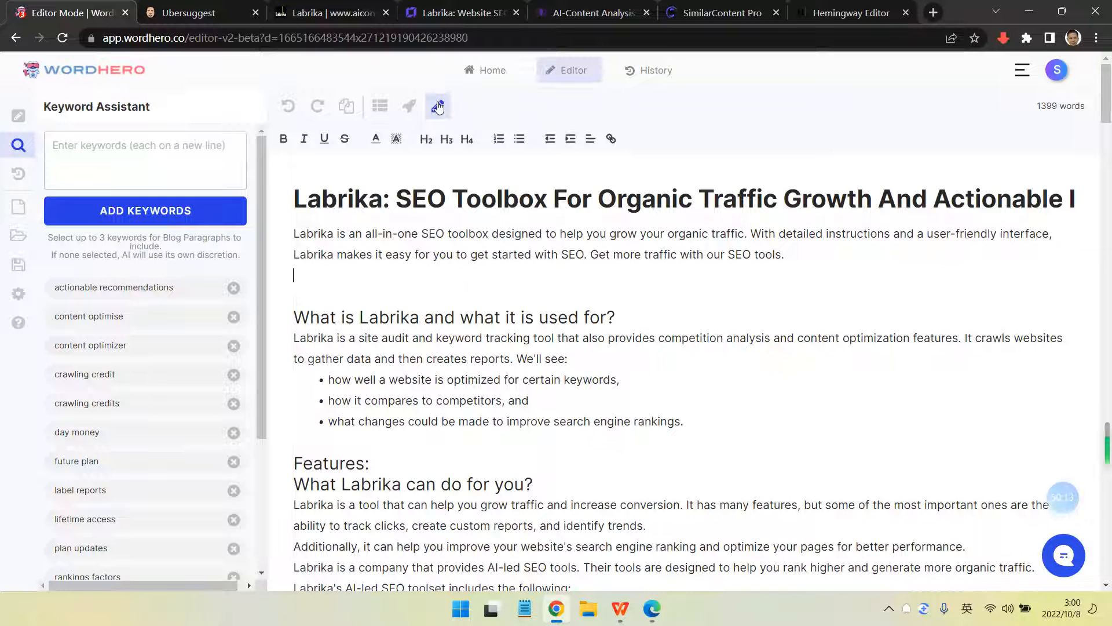
{"action": "left_click", "coordinate": [792, 249]}
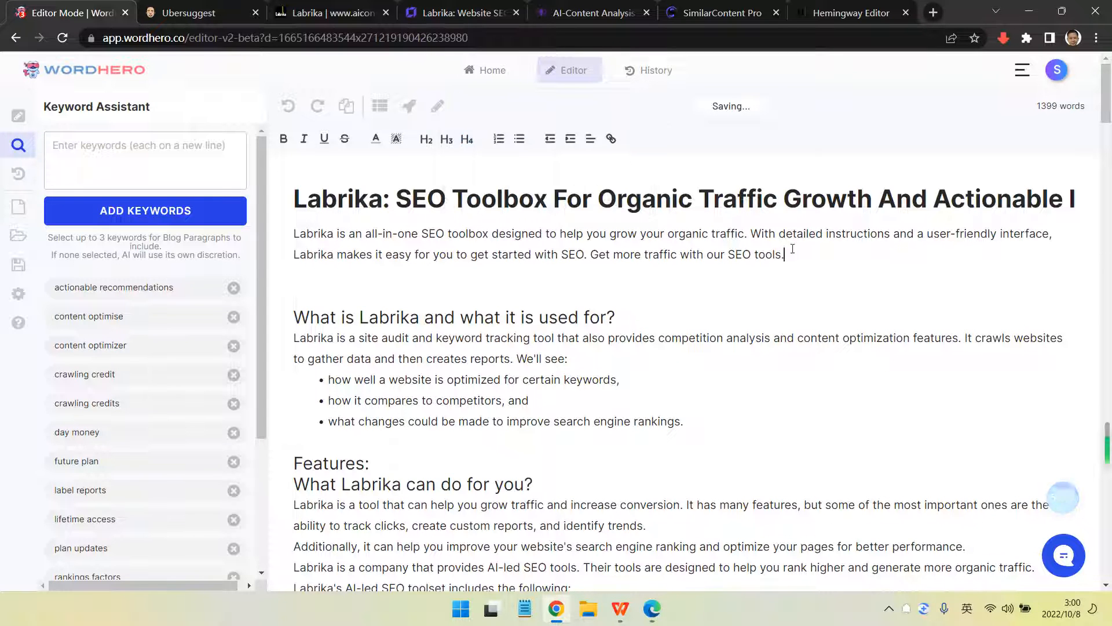
Read through the article from the Features section to "3. Website competitor analysis" for places that need more content
{"action": "scroll", "coordinate": [797, 251], "scroll_direction": "down", "scroll_amount": 6}
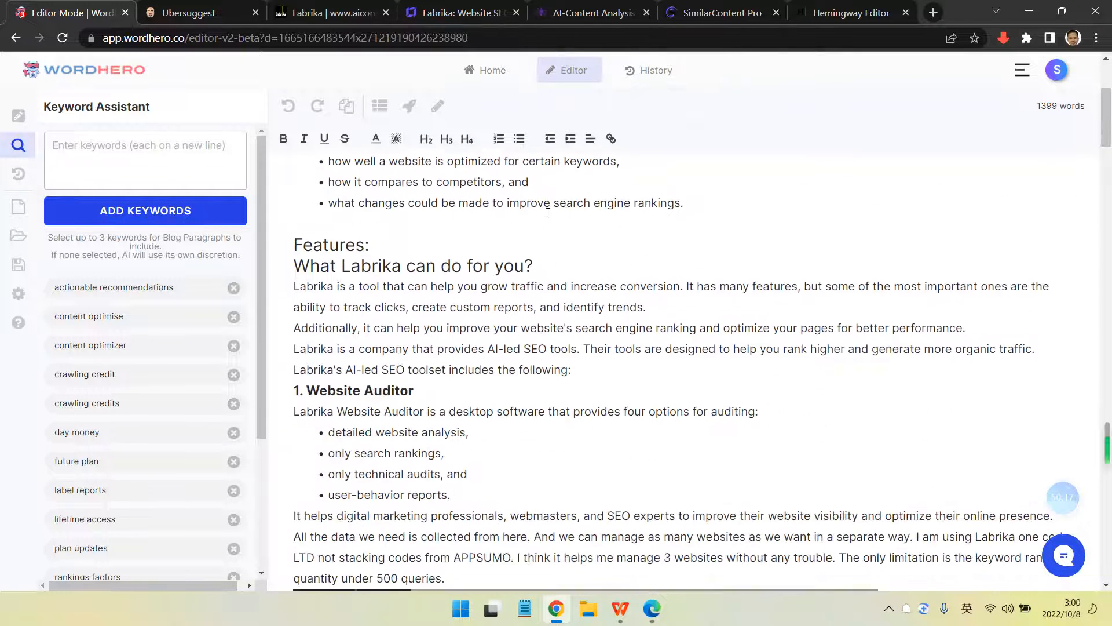
{"action": "scroll", "coordinate": [646, 336], "scroll_direction": "down", "scroll_amount": 15}
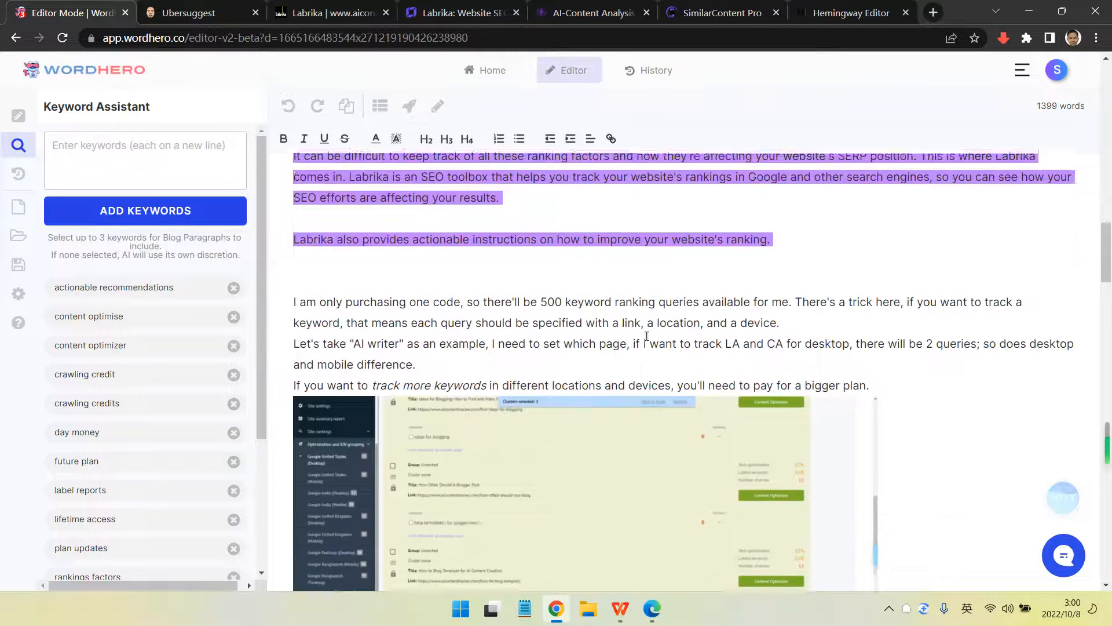
{"action": "scroll", "coordinate": [646, 336], "scroll_direction": "down", "scroll_amount": 4}
{"action": "scroll", "coordinate": [463, 296], "scroll_direction": "up", "scroll_amount": 3}
{"action": "left_click", "coordinate": [486, 286]}
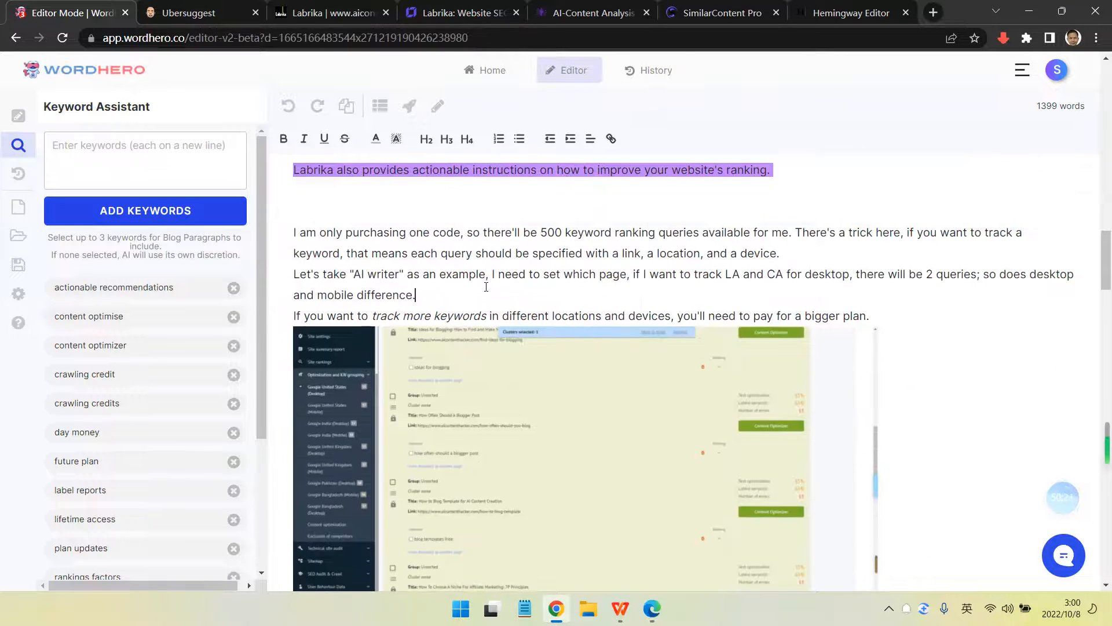
{"action": "scroll", "coordinate": [486, 286], "scroll_direction": "down", "scroll_amount": 7}
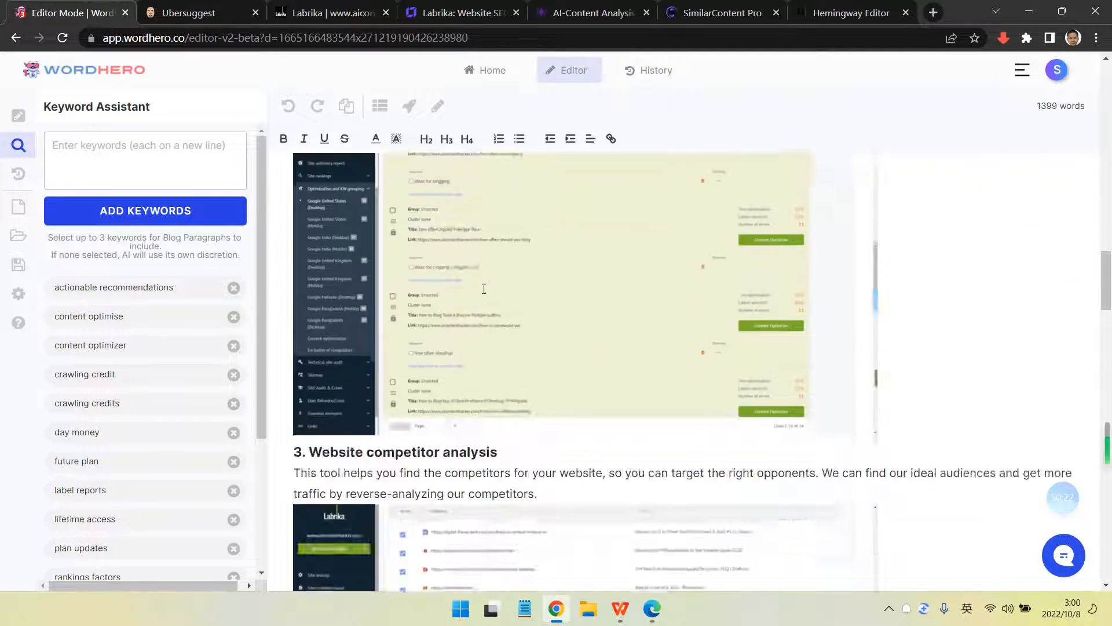
{"action": "scroll", "coordinate": [490, 284], "scroll_direction": "up", "scroll_amount": 2}
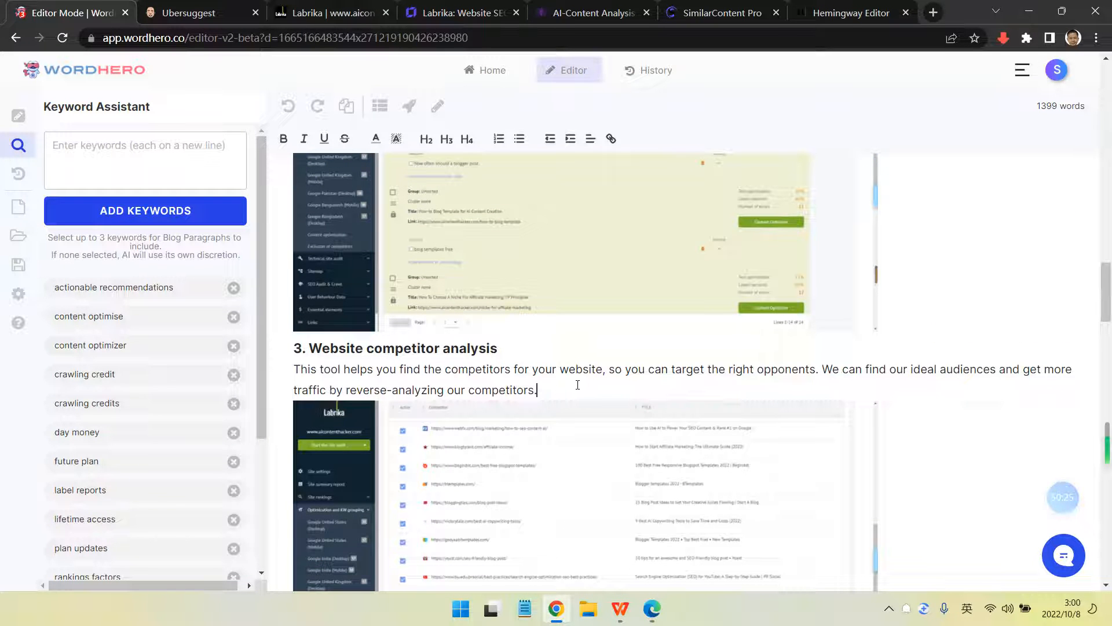
{"action": "left_click", "coordinate": [577, 384]}
{"action": "scroll", "coordinate": [102, 349], "scroll_direction": "down", "scroll_amount": 3}
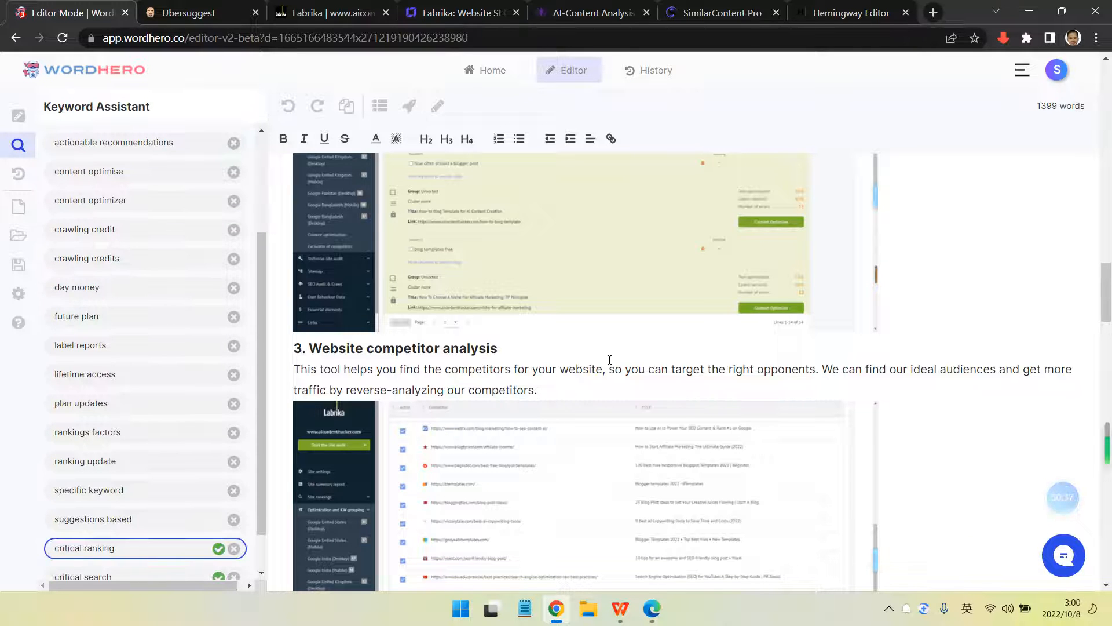
Insert blank lines below the "4. Content optimization tool" heading and after the paragraph ending "target keywords, etc."
{"action": "scroll", "coordinate": [609, 360], "scroll_direction": "down", "scroll_amount": 10}
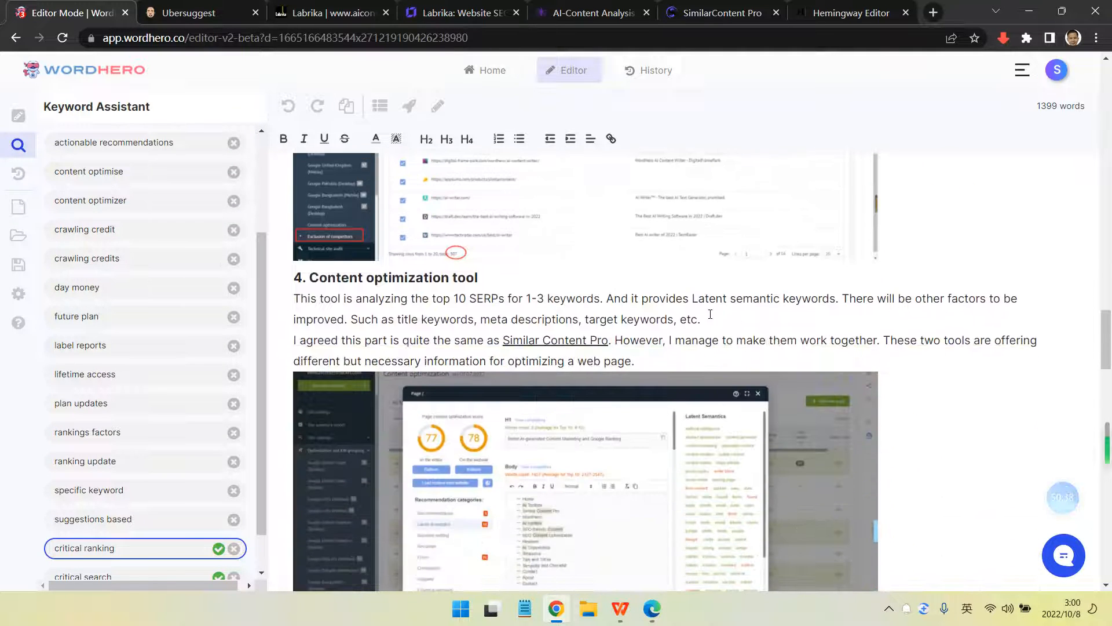
{"action": "left_click", "coordinate": [716, 317]}
{"action": "key", "text": "Return"}
{"action": "key", "text": "Return"}
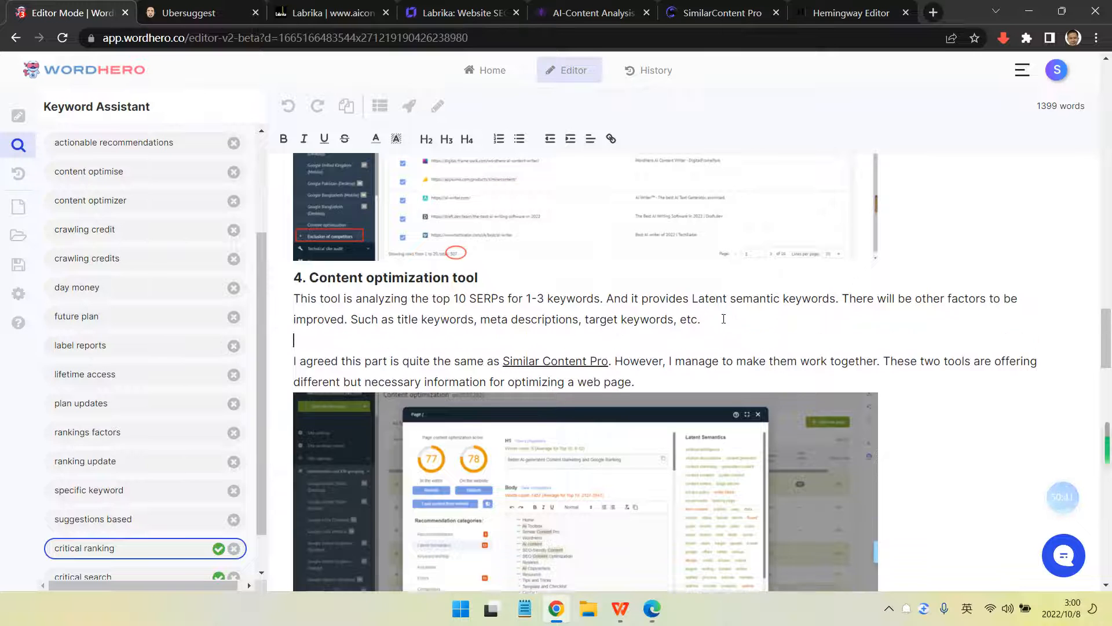
{"action": "left_click", "coordinate": [501, 280]}
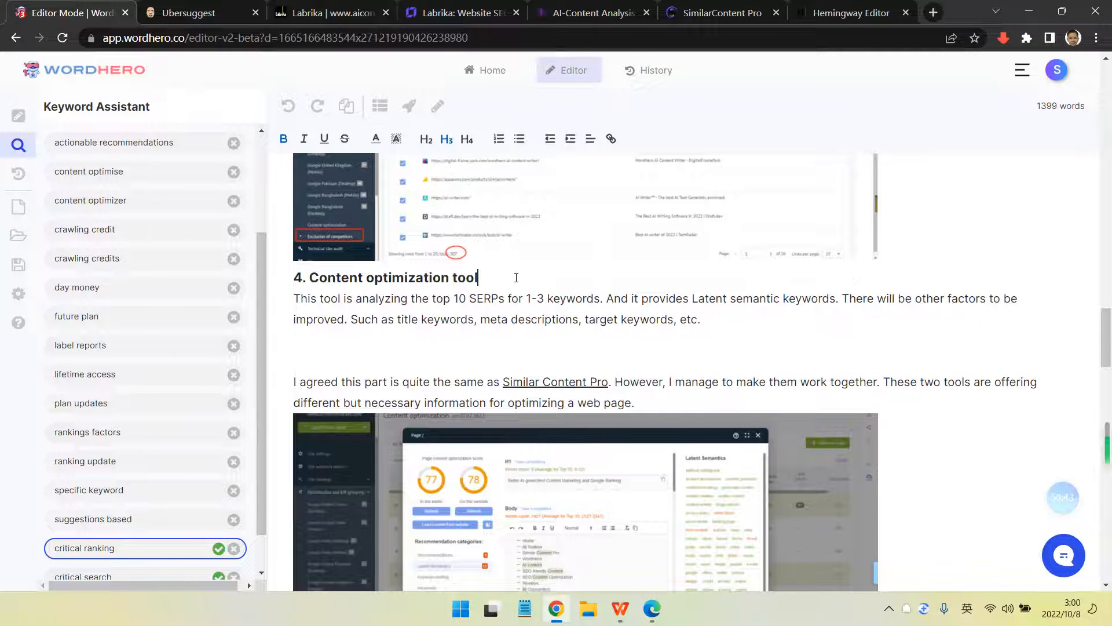
{"action": "key", "text": "Return"}
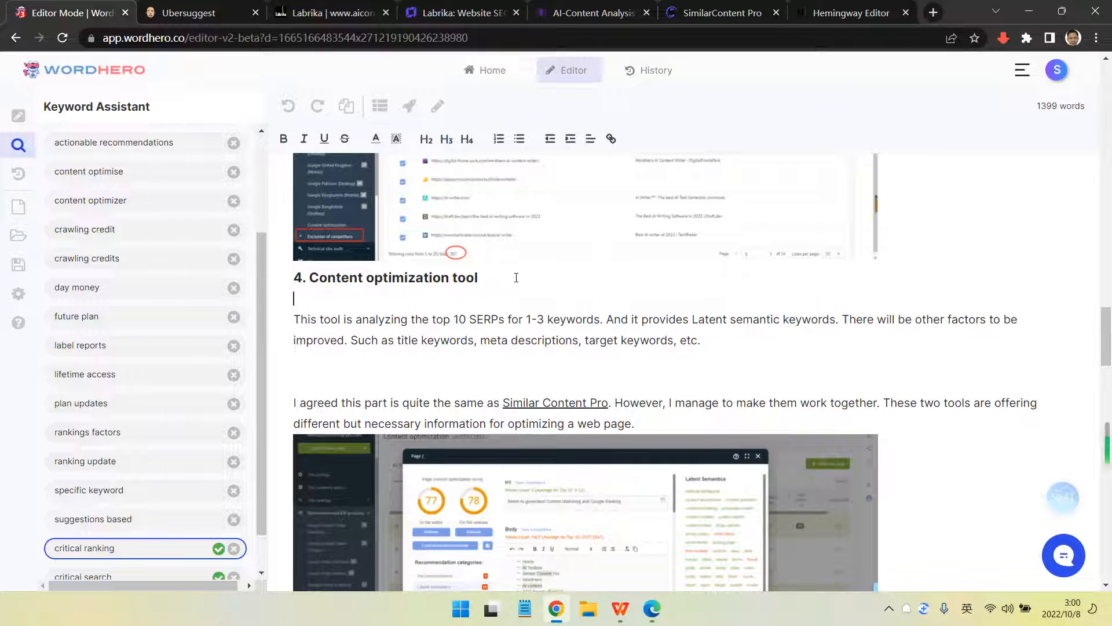
Look over the available AI writing tools and the saved keywords in the Keyword Assistant
{"action": "left_click", "coordinate": [409, 104]}
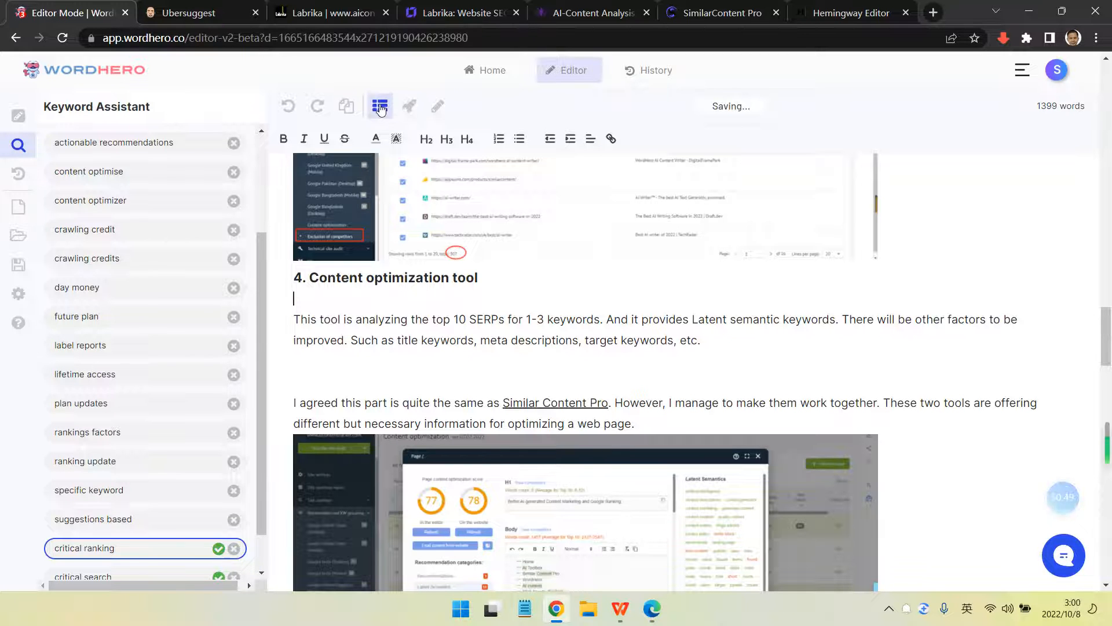
{"action": "scroll", "coordinate": [199, 203], "scroll_direction": "up", "scroll_amount": 3}
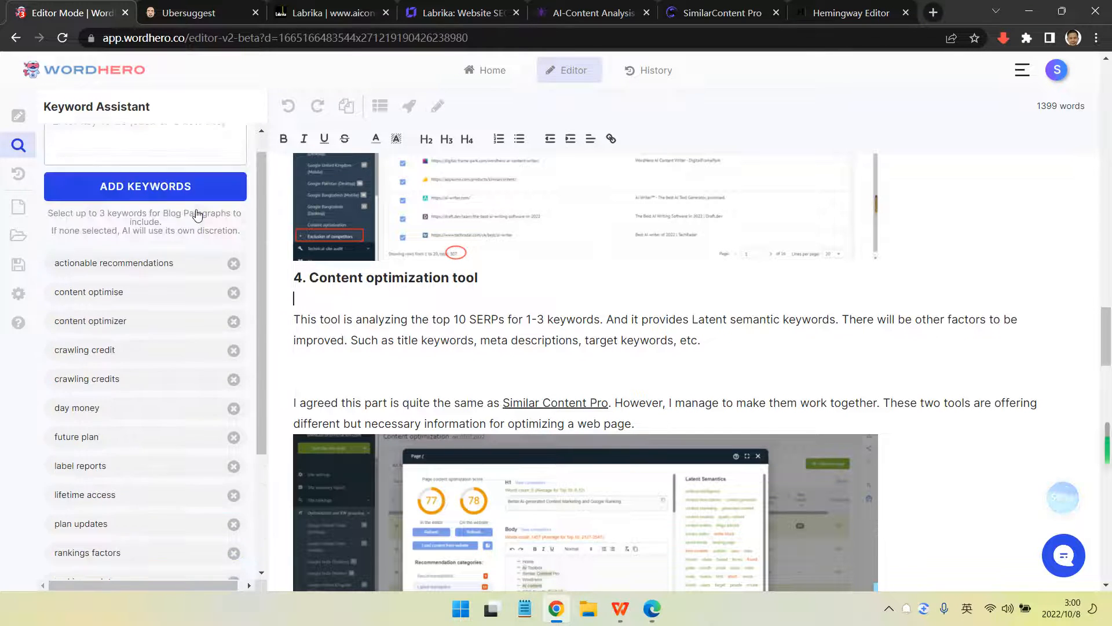
{"action": "left_click", "coordinate": [19, 116]}
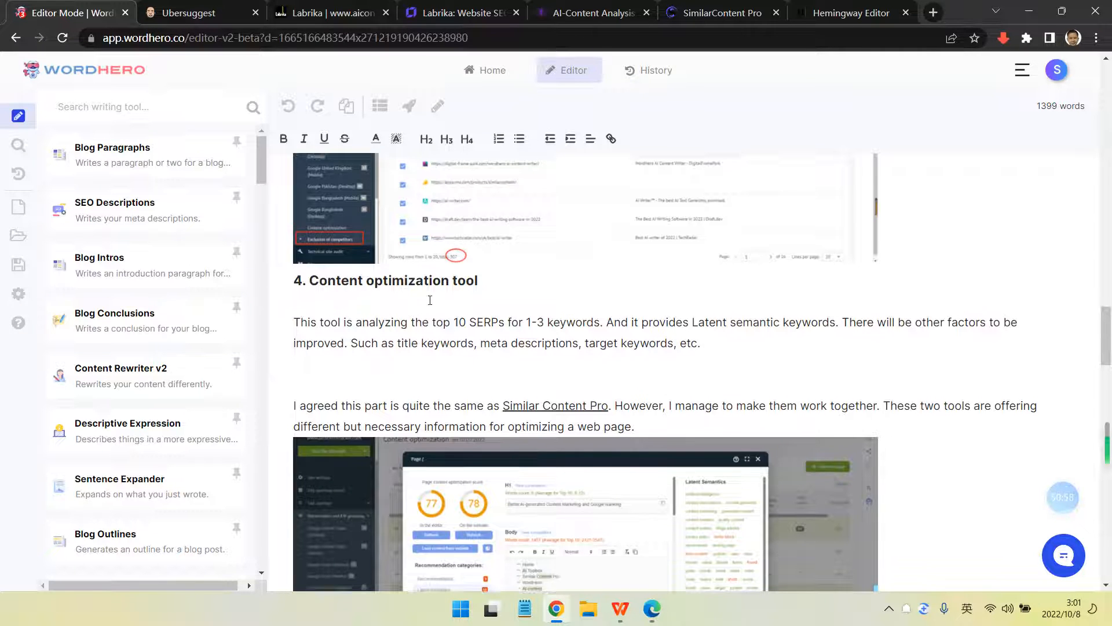
{"action": "scroll", "coordinate": [499, 293], "scroll_direction": "up", "scroll_amount": 2}
{"action": "left_click", "coordinate": [19, 152]}
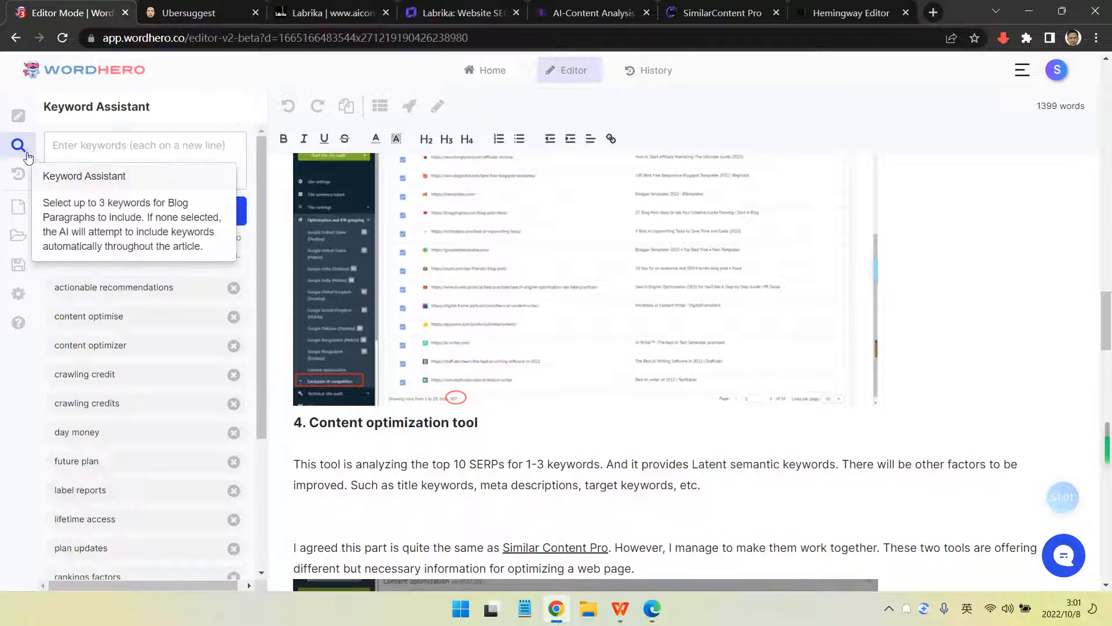
{"action": "scroll", "coordinate": [603, 343], "scroll_direction": "down", "scroll_amount": 3}
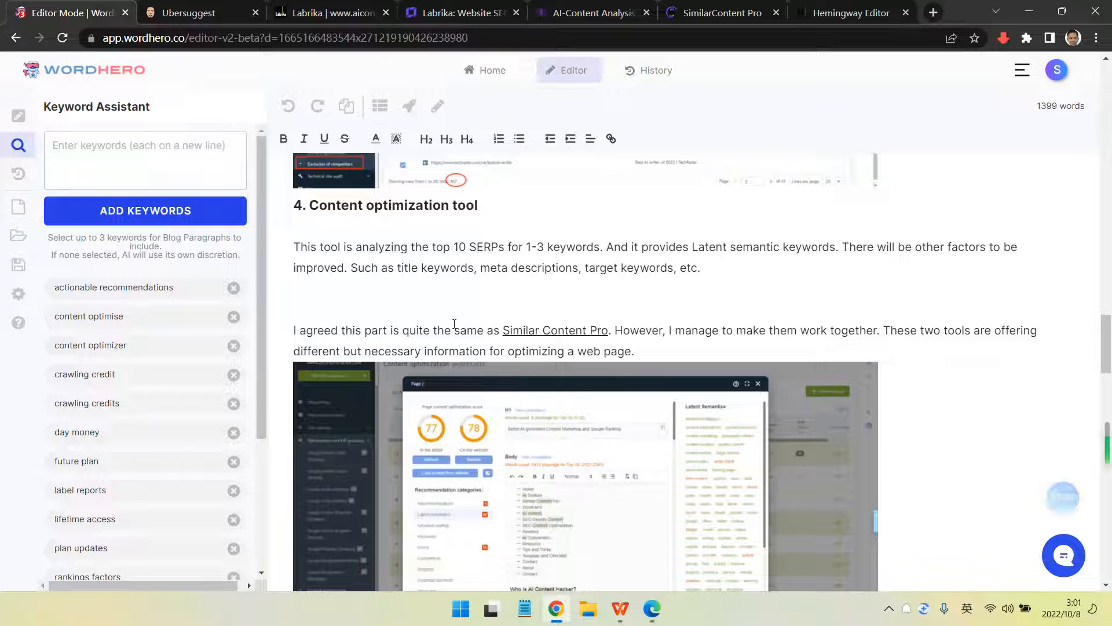
Add another blank line below the paragraph ending "target keywords, etc." in the "4. Content optimization tool" section
{"action": "left_click", "coordinate": [350, 291]}
{"action": "left_click", "coordinate": [335, 300]}
{"action": "key", "text": "Return"}
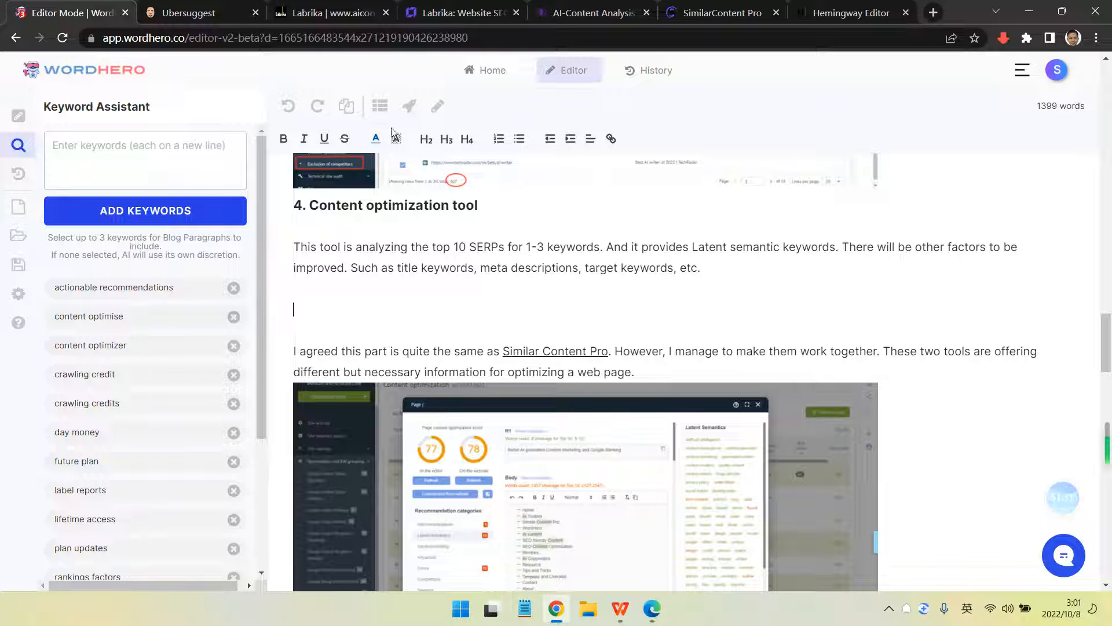
{"action": "left_click_drag", "start_coordinate": [296, 204], "coordinate": [510, 202]}
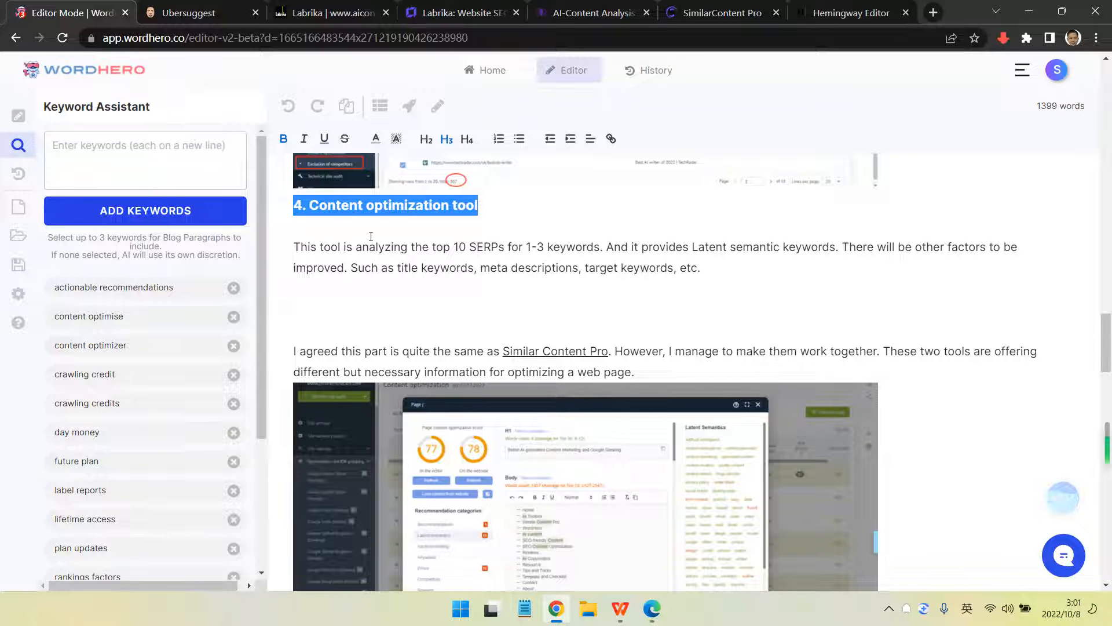
{"action": "left_click", "coordinate": [304, 254]}
Look over the AI writing tools, the saved keywords and the article from its title down to the Rank Tracker section
{"action": "left_click", "coordinate": [17, 115]}
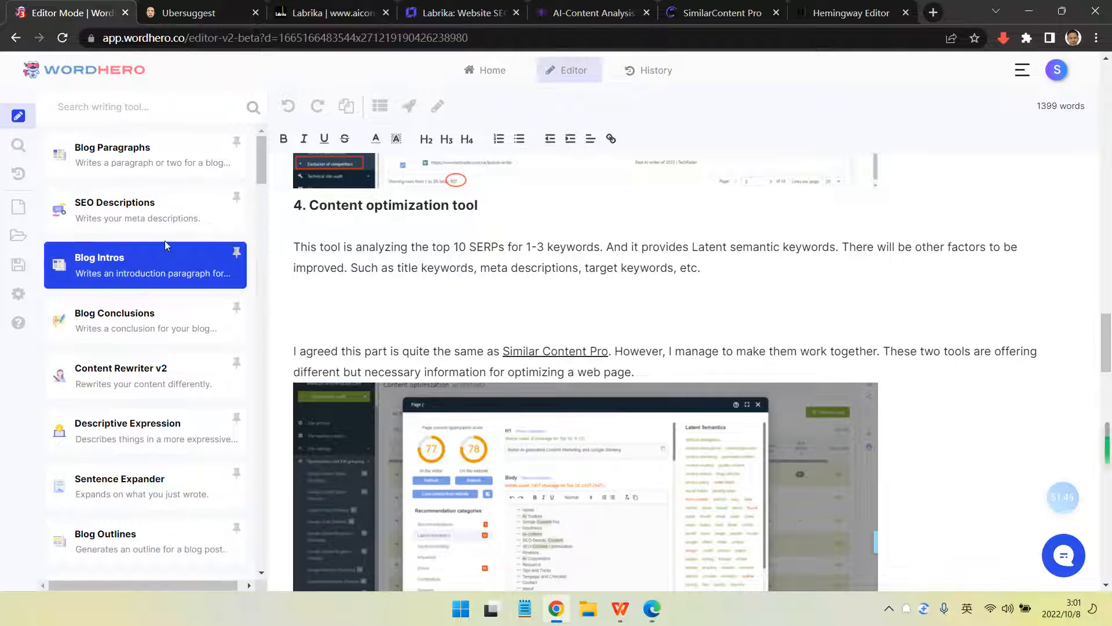
{"action": "scroll", "coordinate": [122, 336], "scroll_direction": "down", "scroll_amount": 3}
{"action": "scroll", "coordinate": [125, 353], "scroll_direction": "up", "scroll_amount": 3}
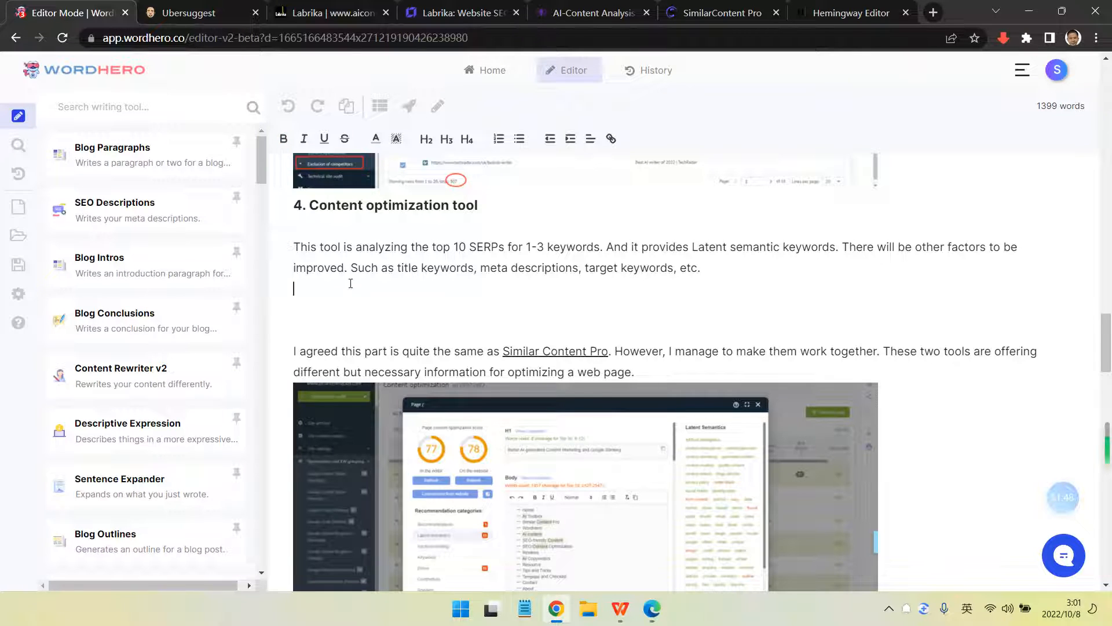
{"action": "scroll", "coordinate": [350, 282], "scroll_direction": "up", "scroll_amount": 3}
{"action": "scroll", "coordinate": [548, 325], "scroll_direction": "up", "scroll_amount": 20}
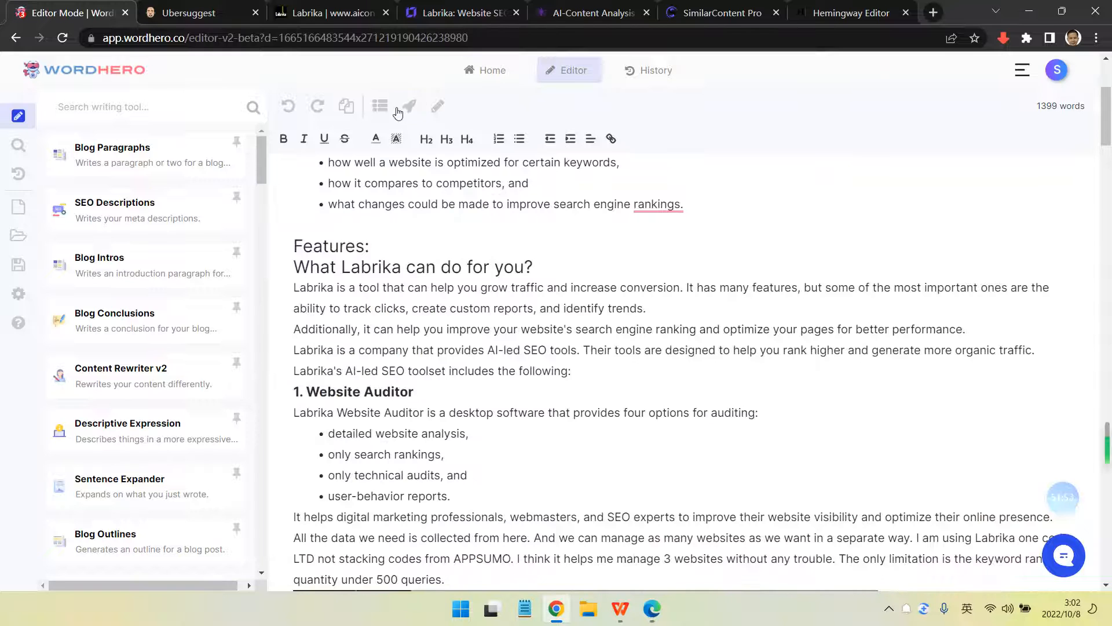
{"action": "scroll", "coordinate": [432, 239], "scroll_direction": "up", "scroll_amount": 2}
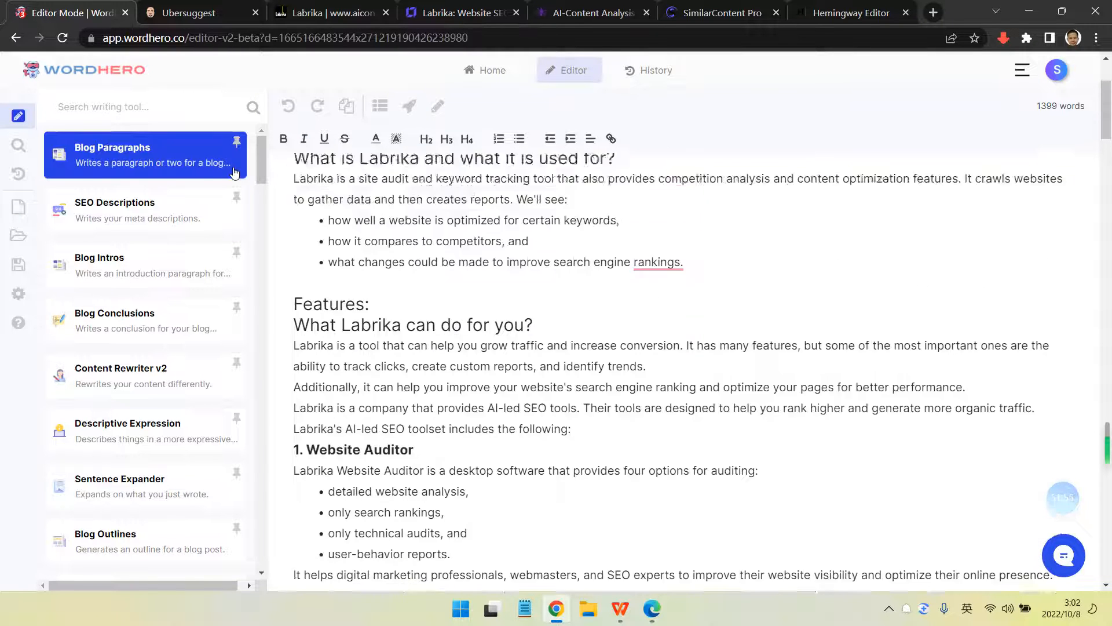
{"action": "scroll", "coordinate": [435, 236], "scroll_direction": "up", "scroll_amount": 1}
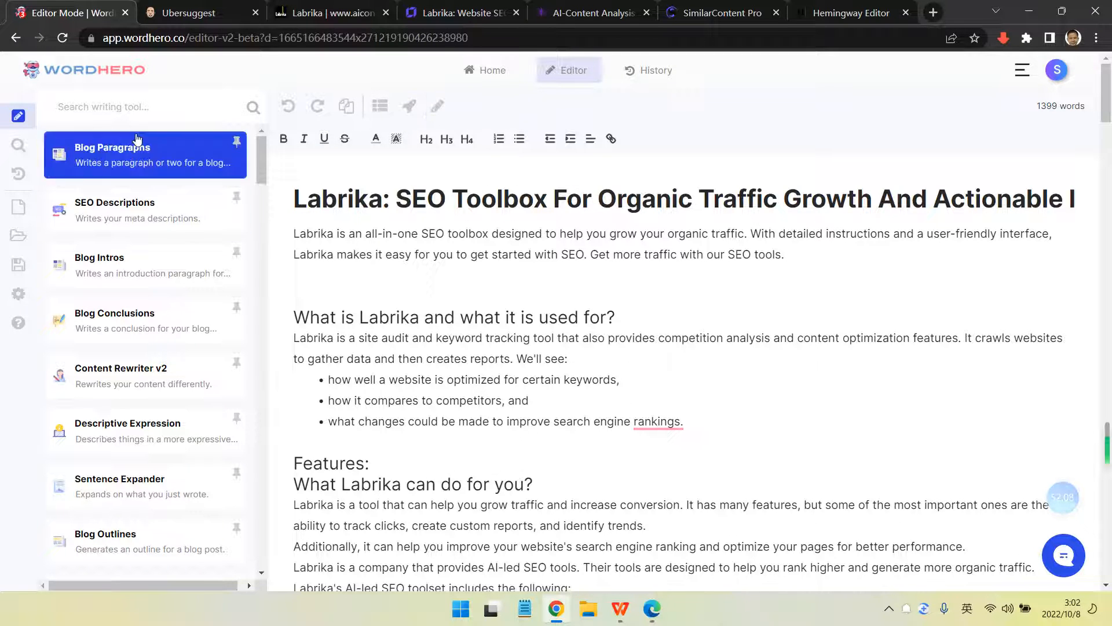
{"action": "left_click", "coordinate": [18, 146]}
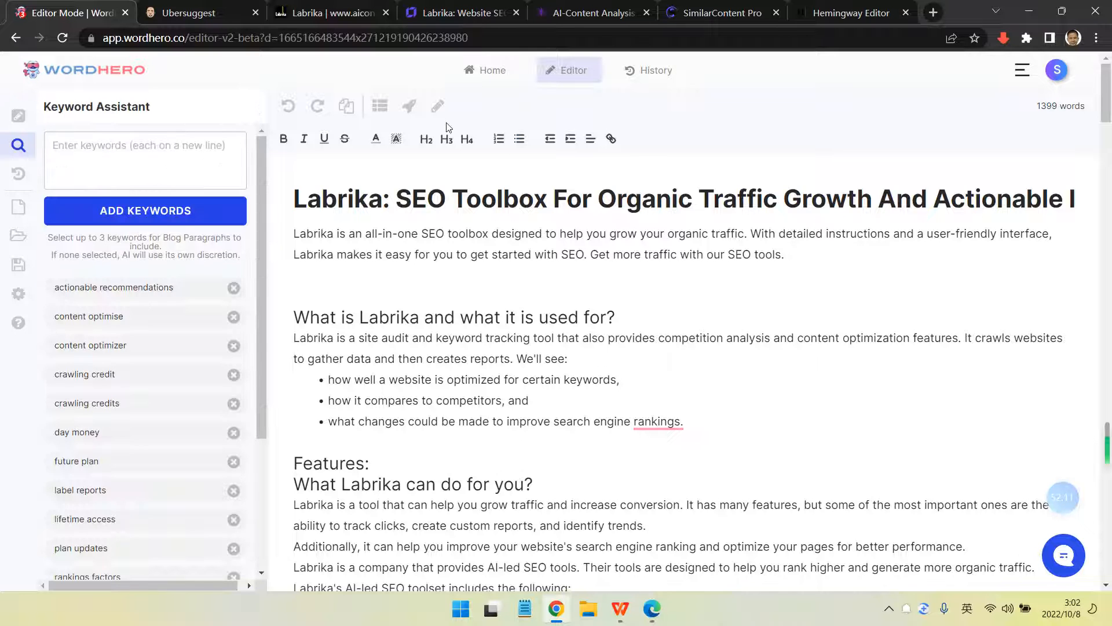
{"action": "left_click", "coordinate": [20, 119]}
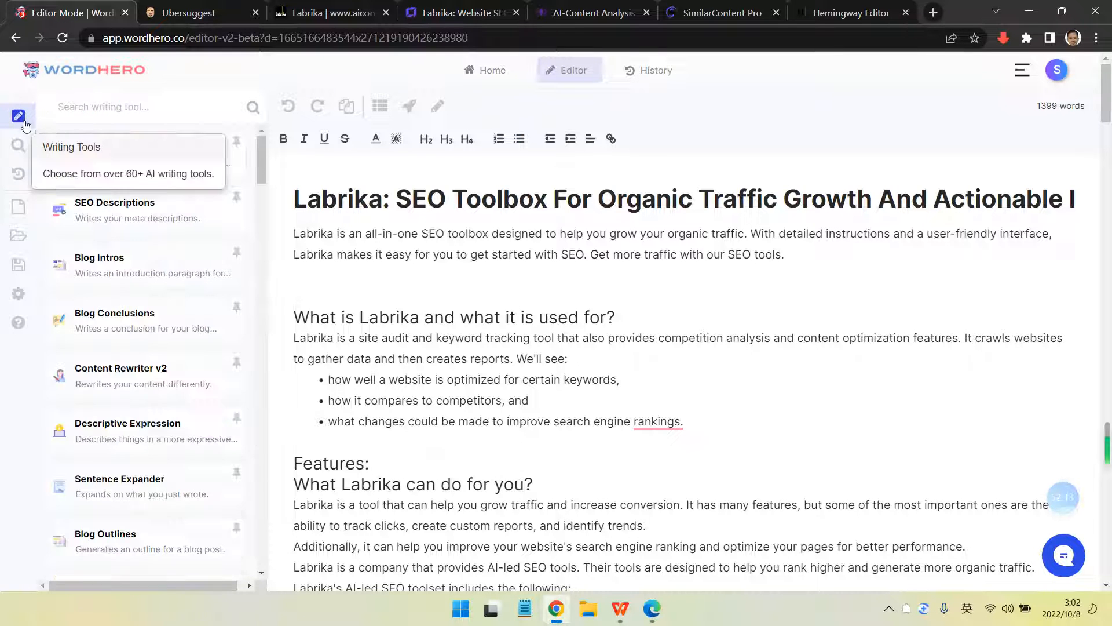
{"action": "left_click", "coordinate": [19, 145]}
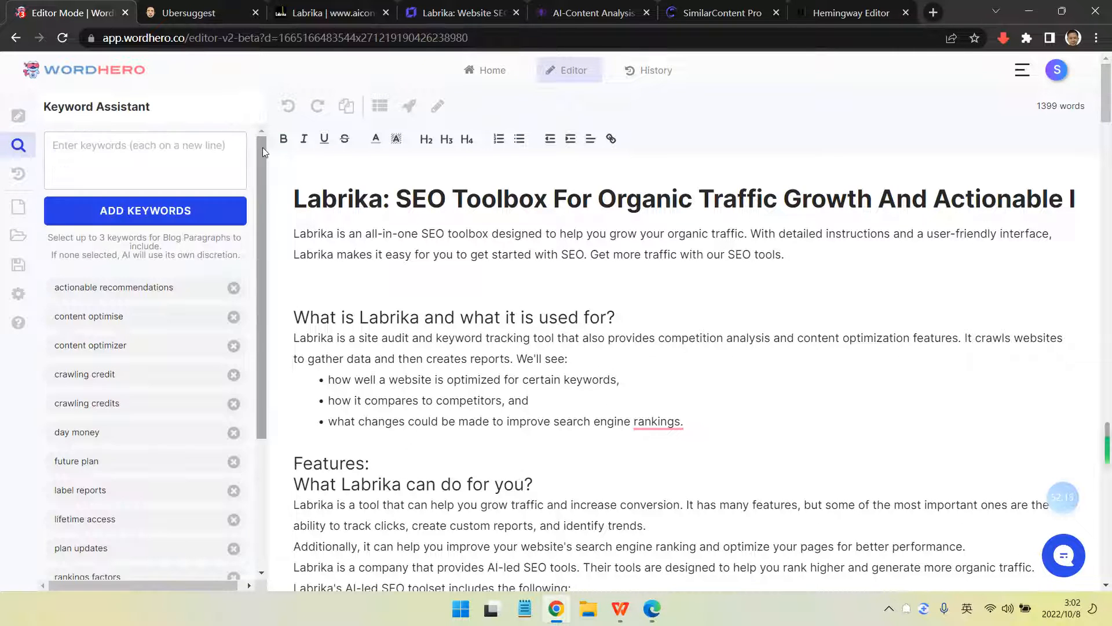
{"action": "scroll", "coordinate": [649, 332], "scroll_direction": "down", "scroll_amount": 4}
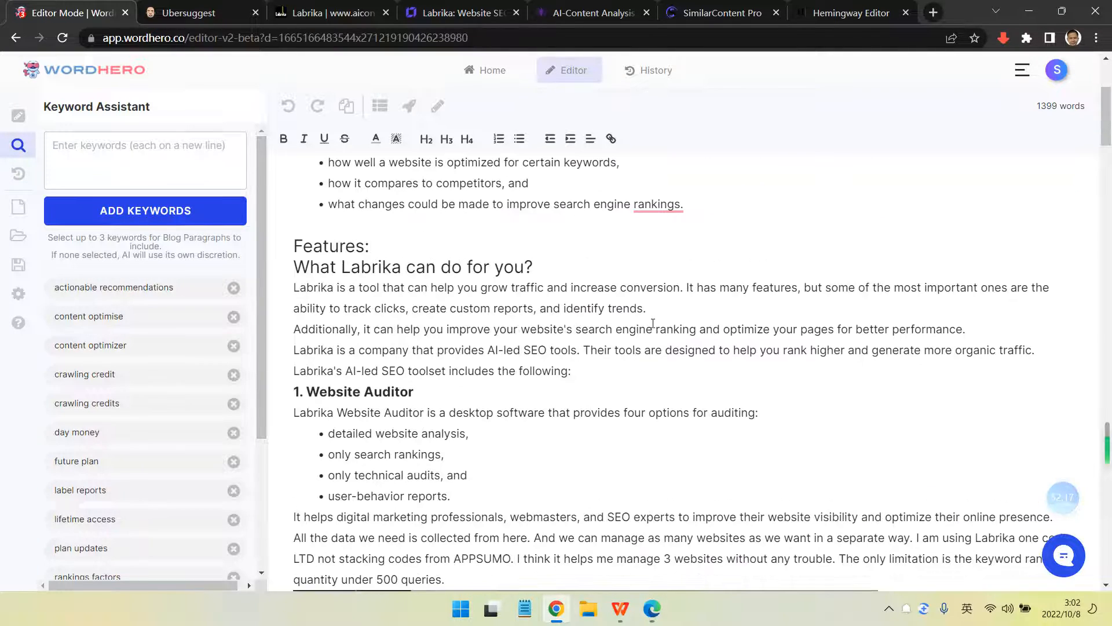
{"action": "scroll", "coordinate": [653, 323], "scroll_direction": "down", "scroll_amount": 12}
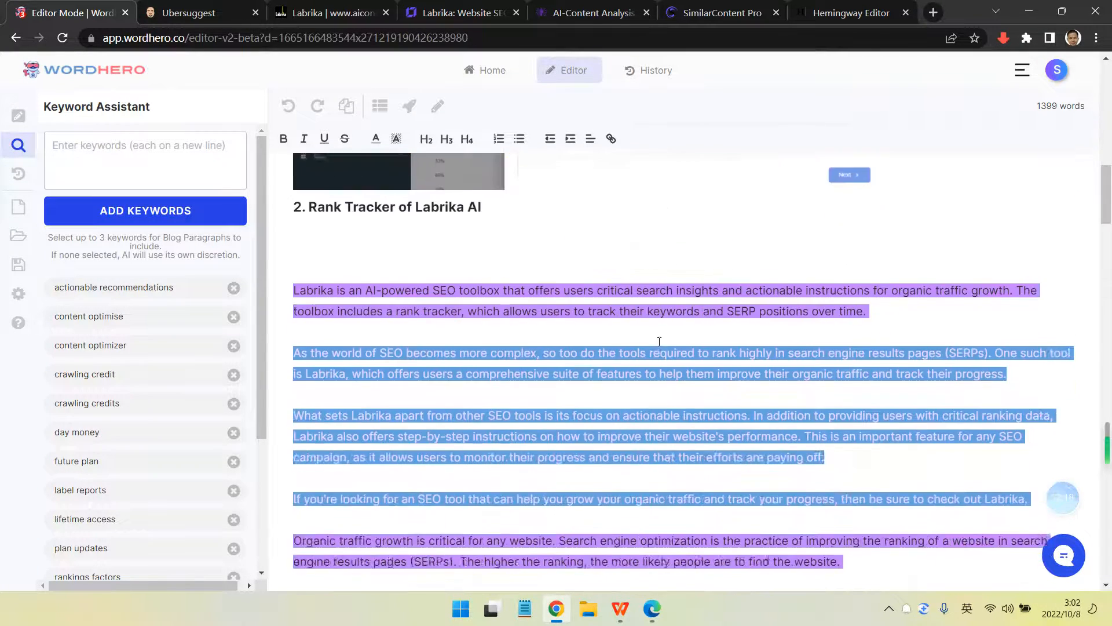
{"action": "scroll", "coordinate": [659, 342], "scroll_direction": "down", "scroll_amount": 9}
{"action": "scroll", "coordinate": [602, 354], "scroll_direction": "down", "scroll_amount": 3}
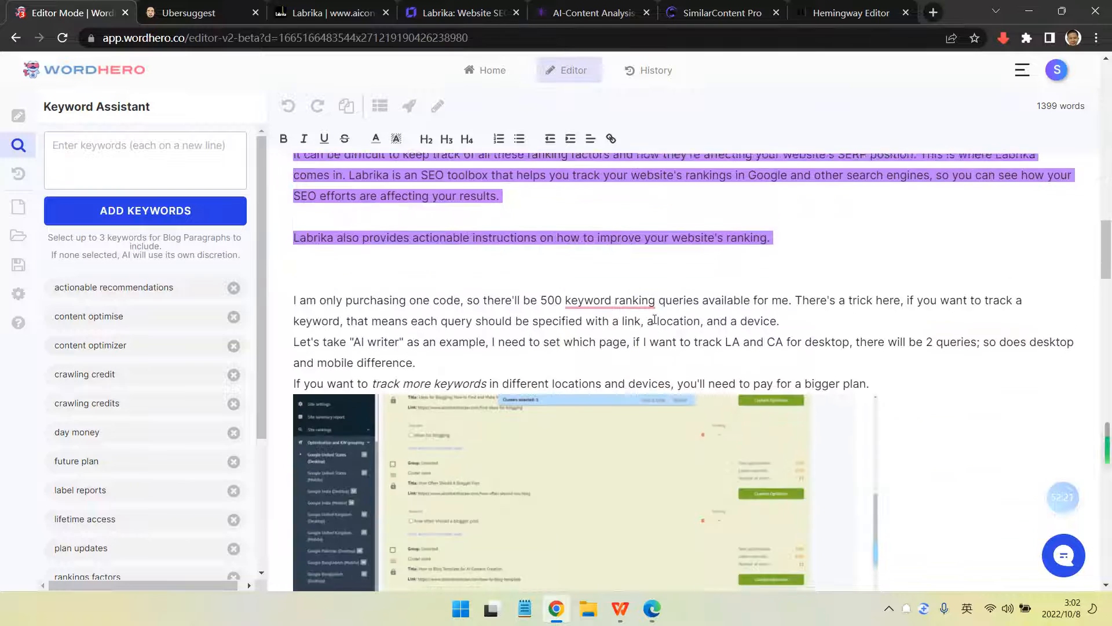
Switch to the WPS spreadsheet "labrika - 2 words.xlsx" and examine its highlighted and unhighlighted two-word keywords
{"action": "left_click", "coordinate": [654, 613]}
{"action": "left_click", "coordinate": [653, 610]}
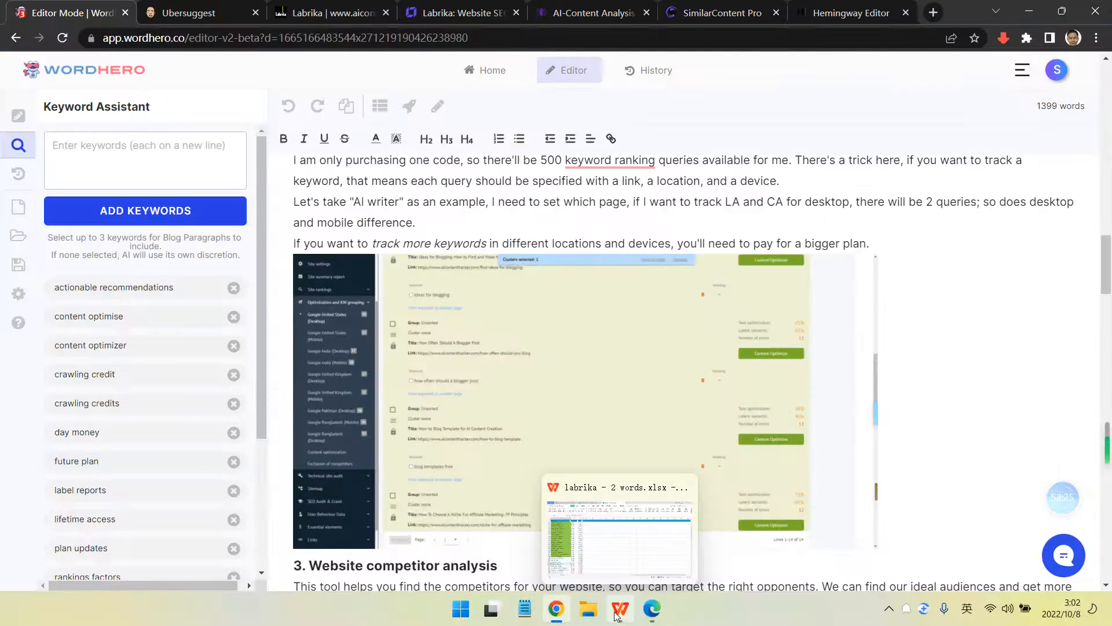
{"action": "left_click", "coordinate": [619, 613]}
{"action": "left_click", "coordinate": [281, 253]}
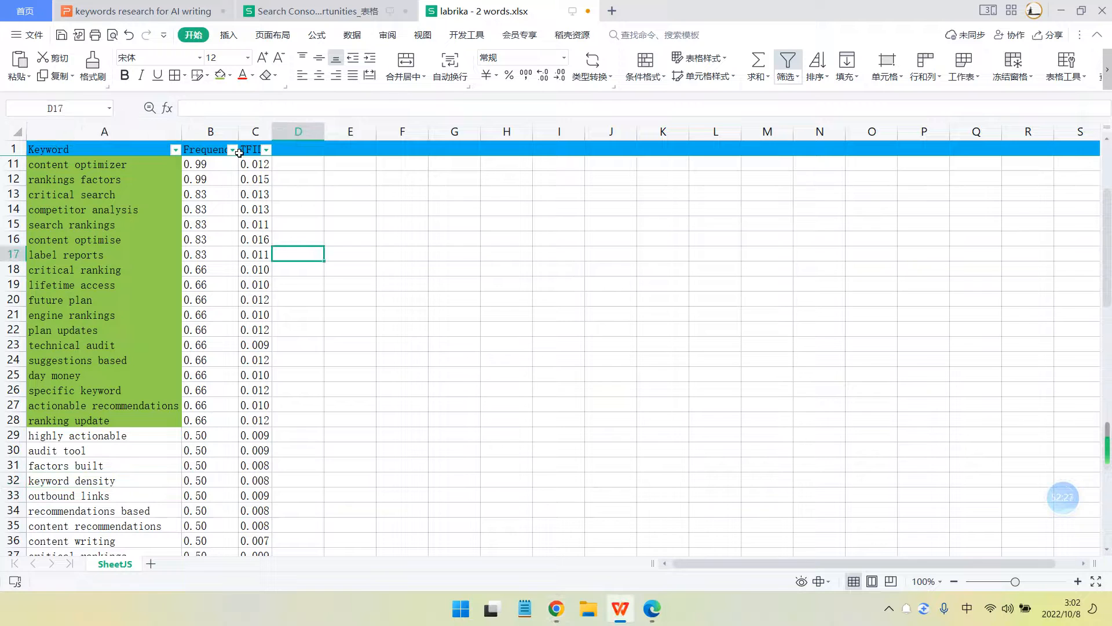
{"action": "scroll", "coordinate": [245, 236], "scroll_direction": "up", "scroll_amount": 1}
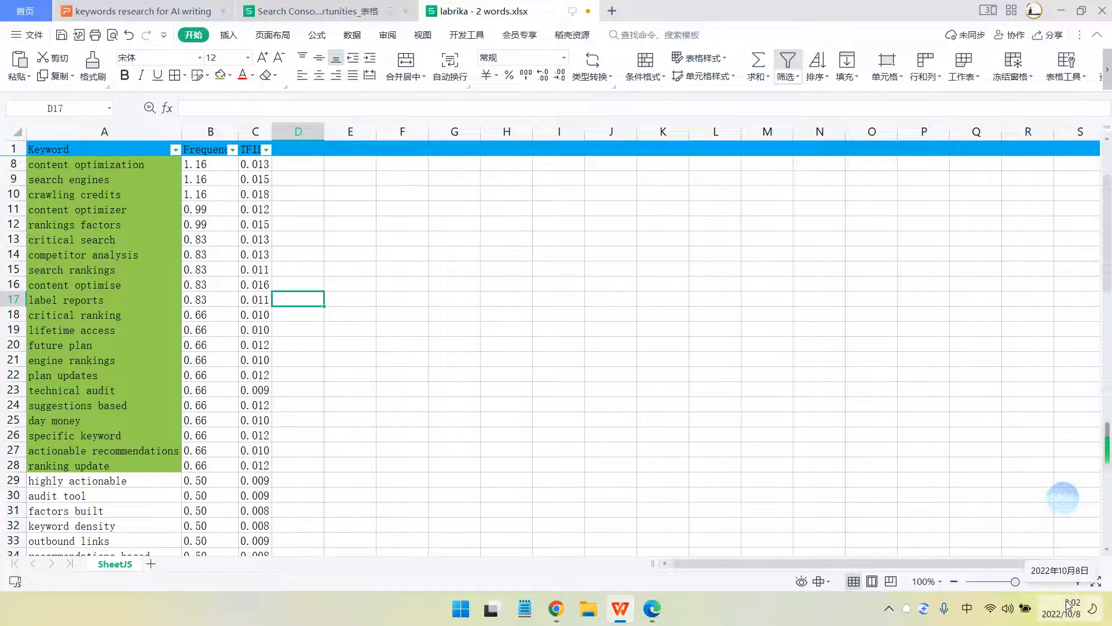
{"action": "left_click", "coordinate": [318, 254]}
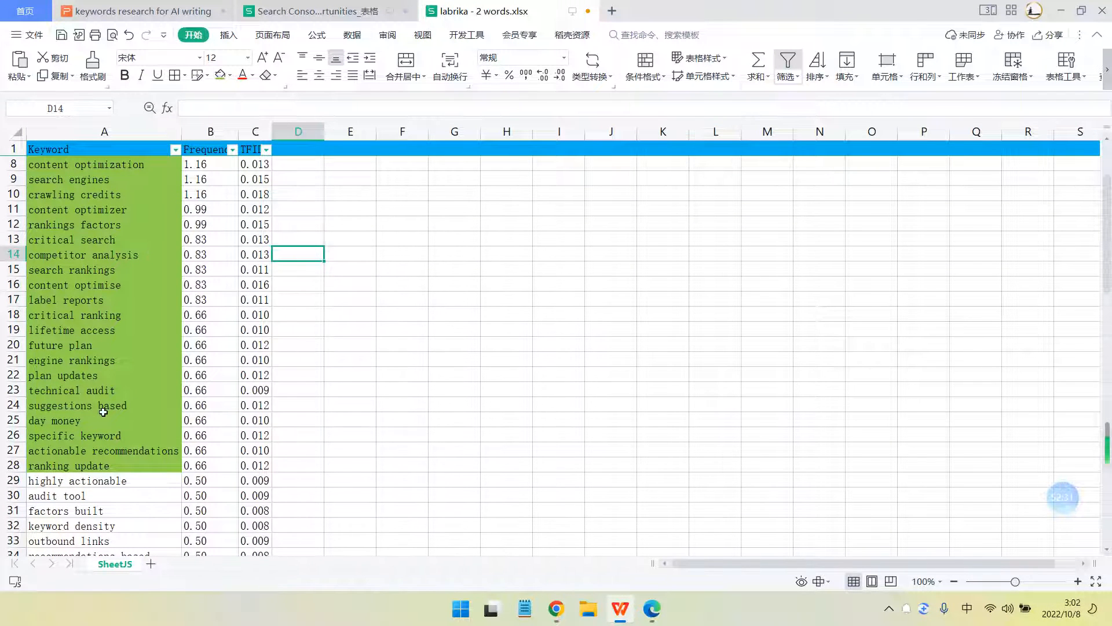
{"action": "scroll", "coordinate": [101, 411], "scroll_direction": "down", "scroll_amount": 2}
{"action": "left_click", "coordinate": [110, 391]}
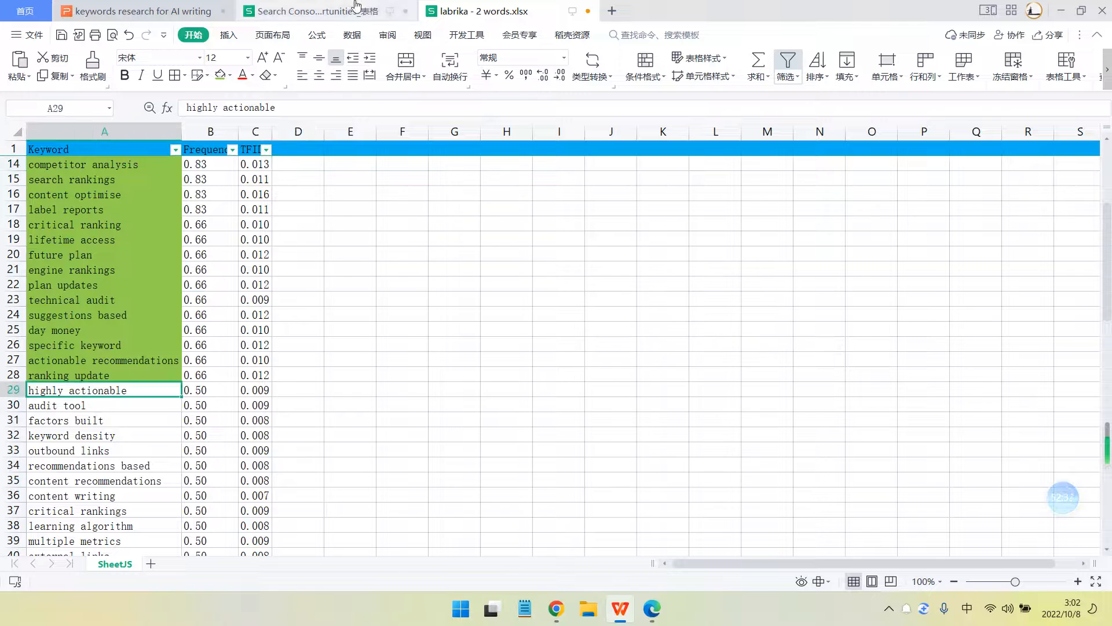
Examine the queries, impressions and average positions for the Labrika landing page in the Search Console Opportunities workbook
{"action": "left_click", "coordinate": [325, 11]}
{"action": "left_click", "coordinate": [420, 290]}
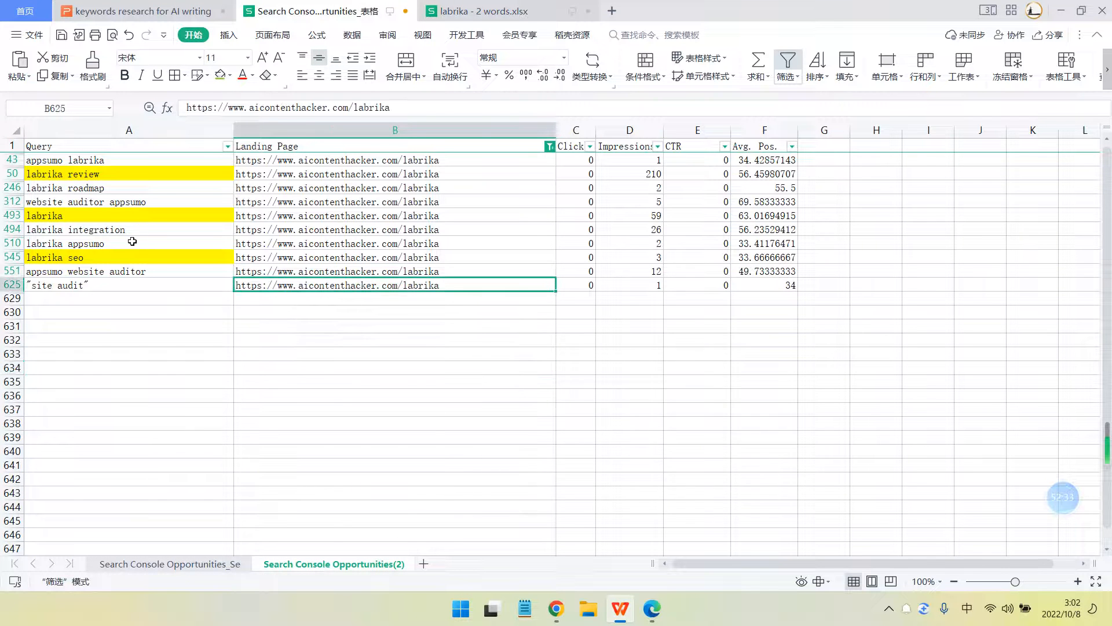
{"action": "left_click", "coordinate": [132, 242]}
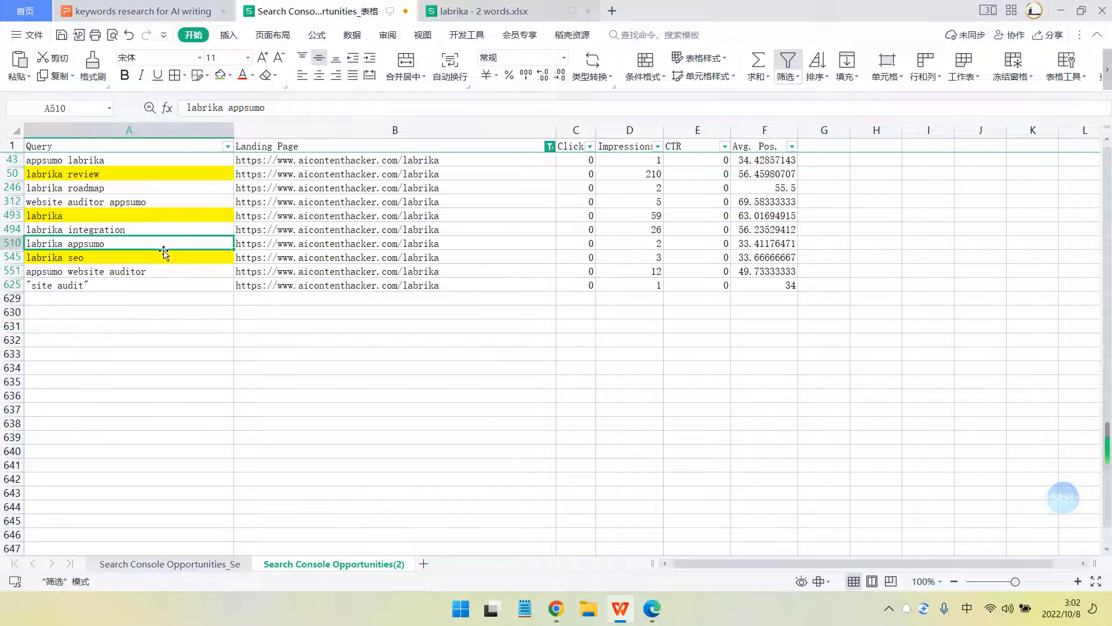
{"action": "left_click", "coordinate": [556, 610]}
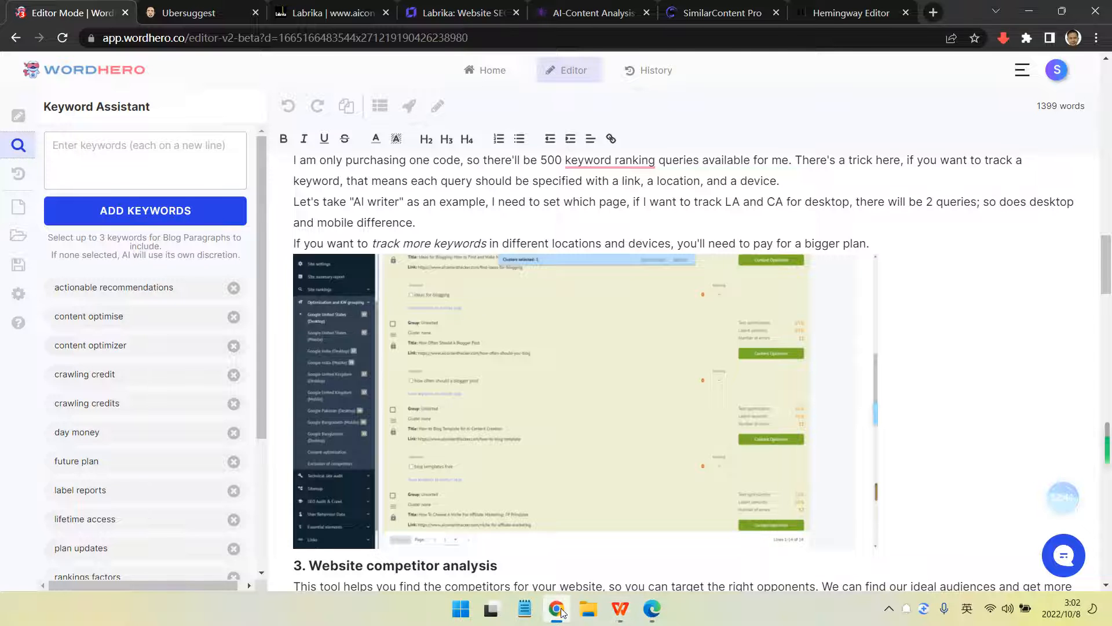
{"action": "left_click", "coordinate": [556, 610]}
{"action": "left_click", "coordinate": [325, 230]}
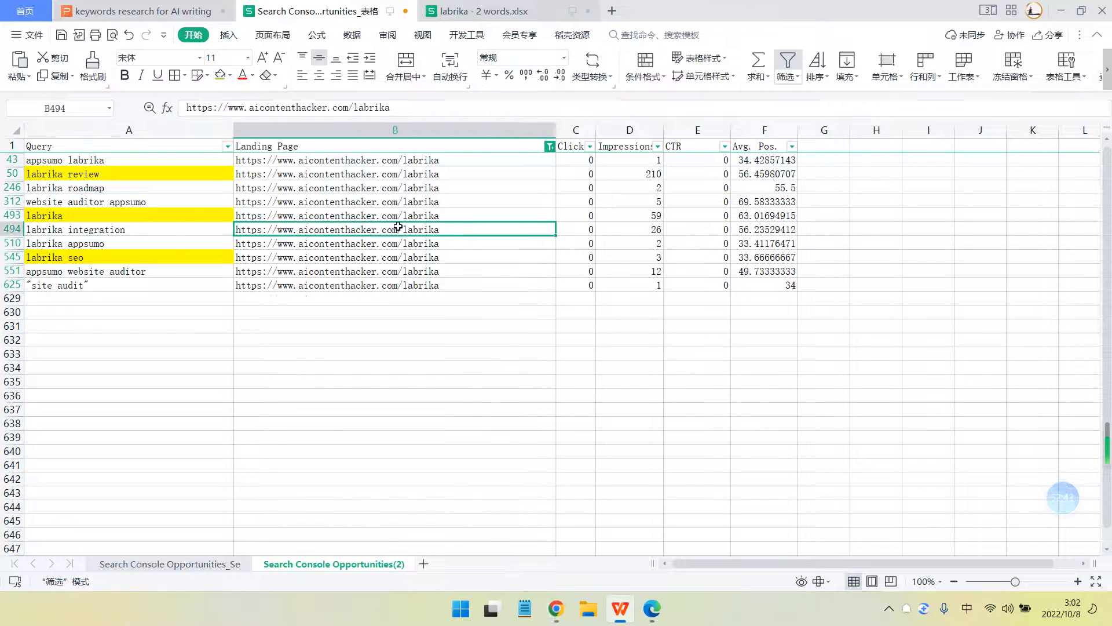
{"action": "left_click", "coordinate": [698, 231]}
{"action": "left_click", "coordinate": [763, 273]}
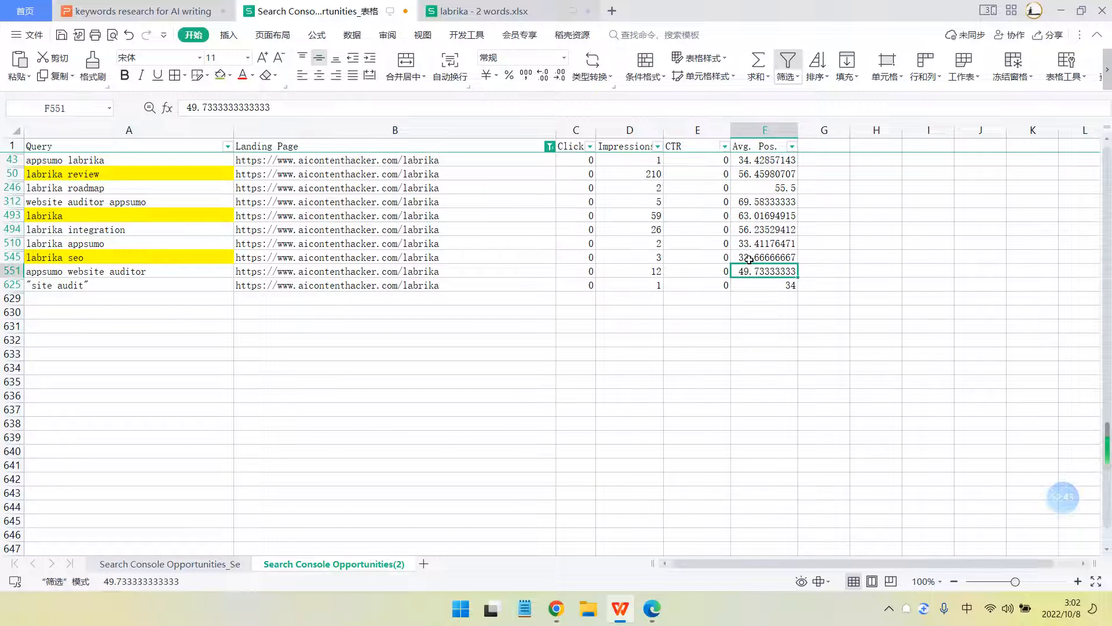
{"action": "left_click", "coordinate": [740, 258]}
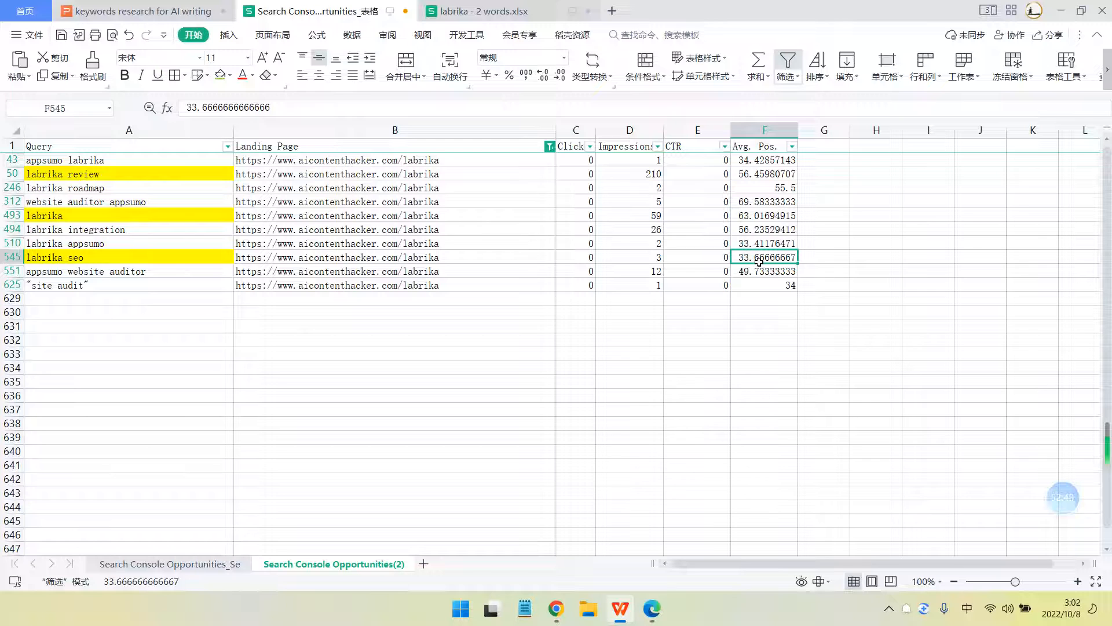
{"action": "left_click", "coordinate": [765, 151]}
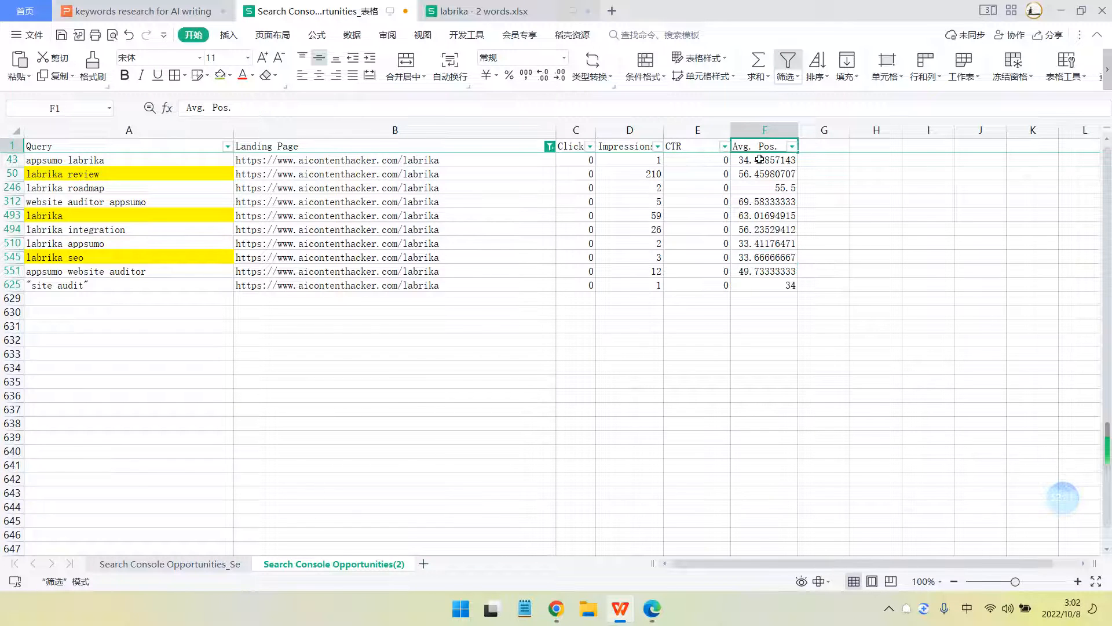
{"action": "left_click", "coordinate": [759, 159]}
{"action": "left_click", "coordinate": [276, 184]}
{"action": "left_click", "coordinate": [555, 176]}
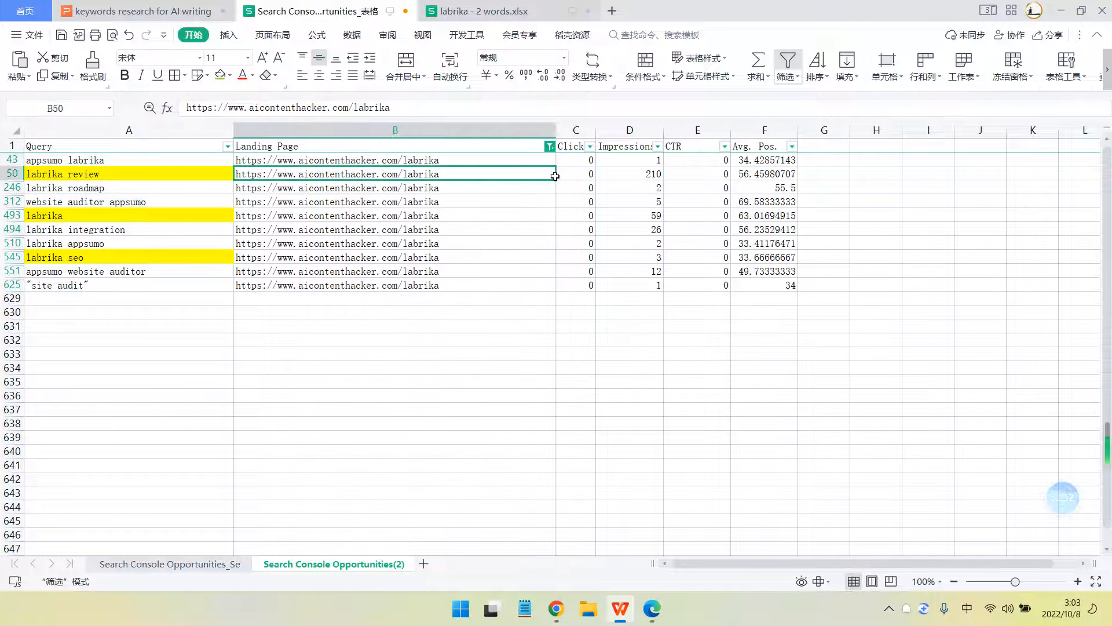
{"action": "left_click", "coordinate": [717, 202]}
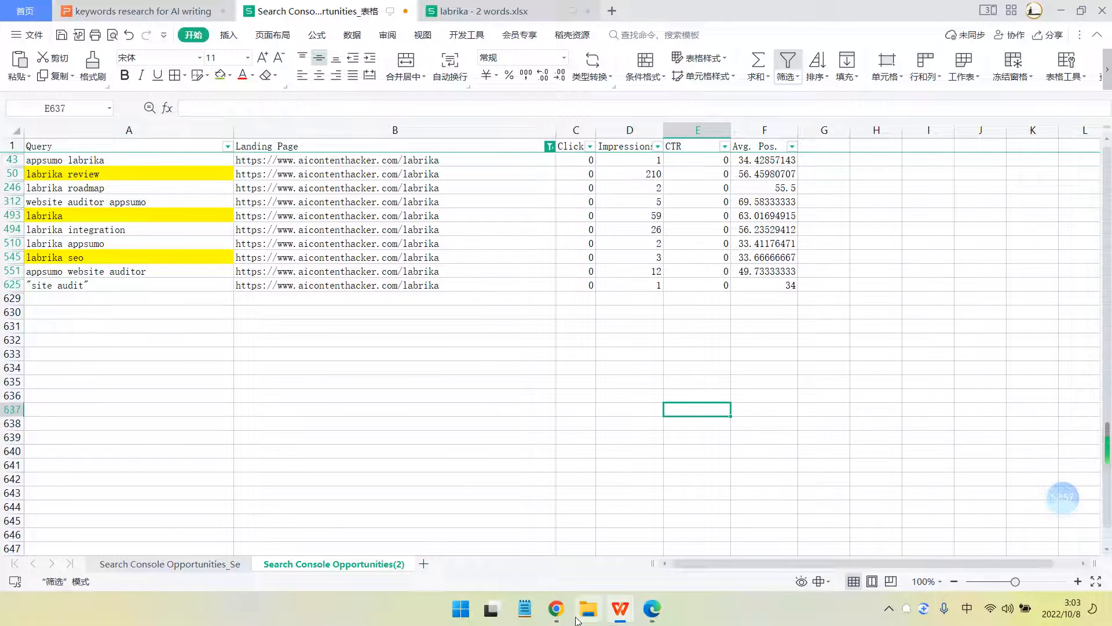
Return to the WordHero article in Chrome, go back to its title, and open the published Labrika page on aicontenthacker.com
{"action": "key", "text": "alt+Tab"}
{"action": "scroll", "coordinate": [414, 210], "scroll_direction": "up", "scroll_amount": 12}
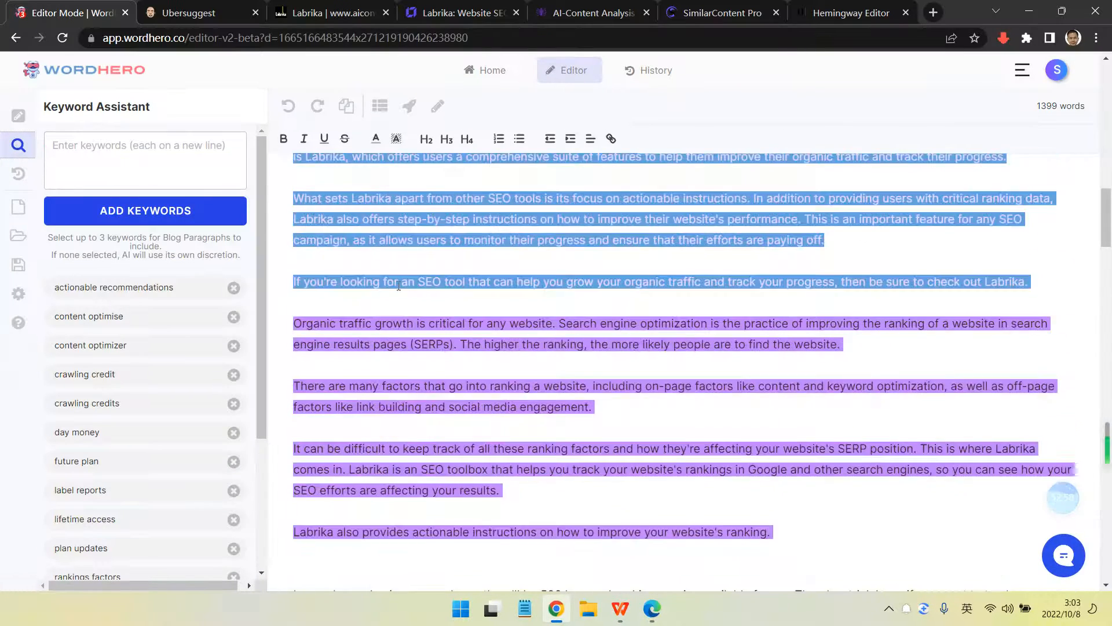
{"action": "scroll", "coordinate": [513, 285], "scroll_direction": "up", "scroll_amount": 15}
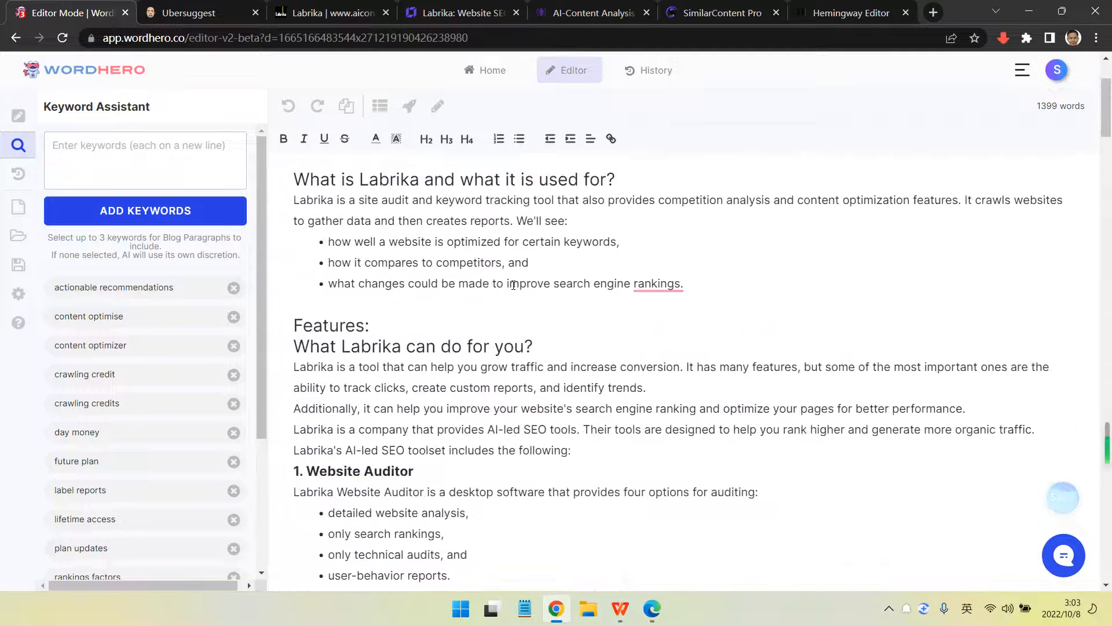
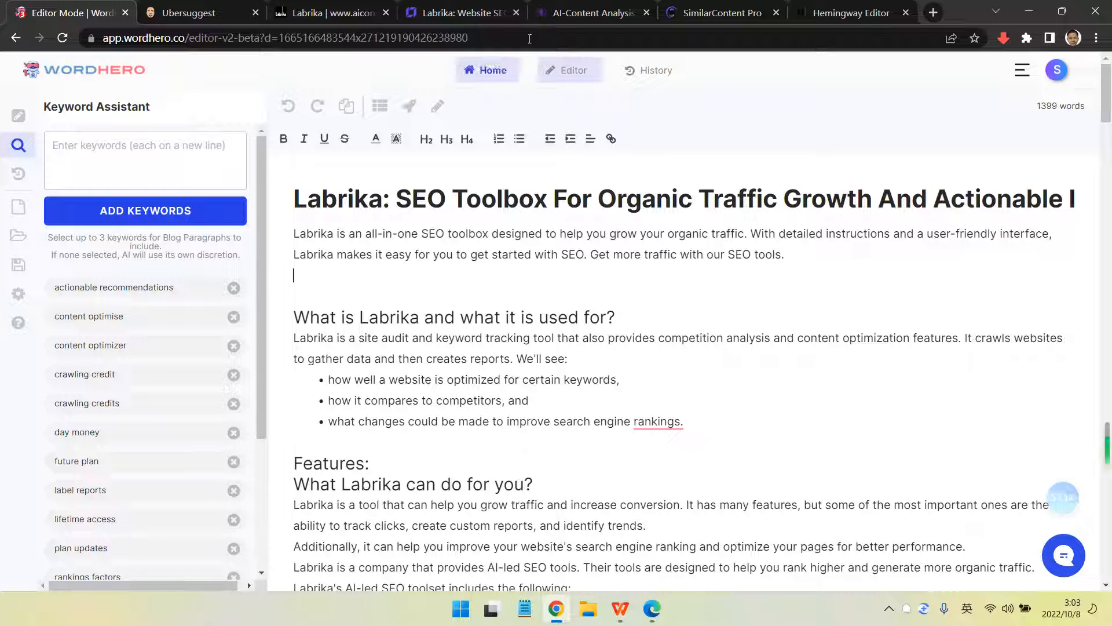
{"action": "left_click", "coordinate": [592, 11]}
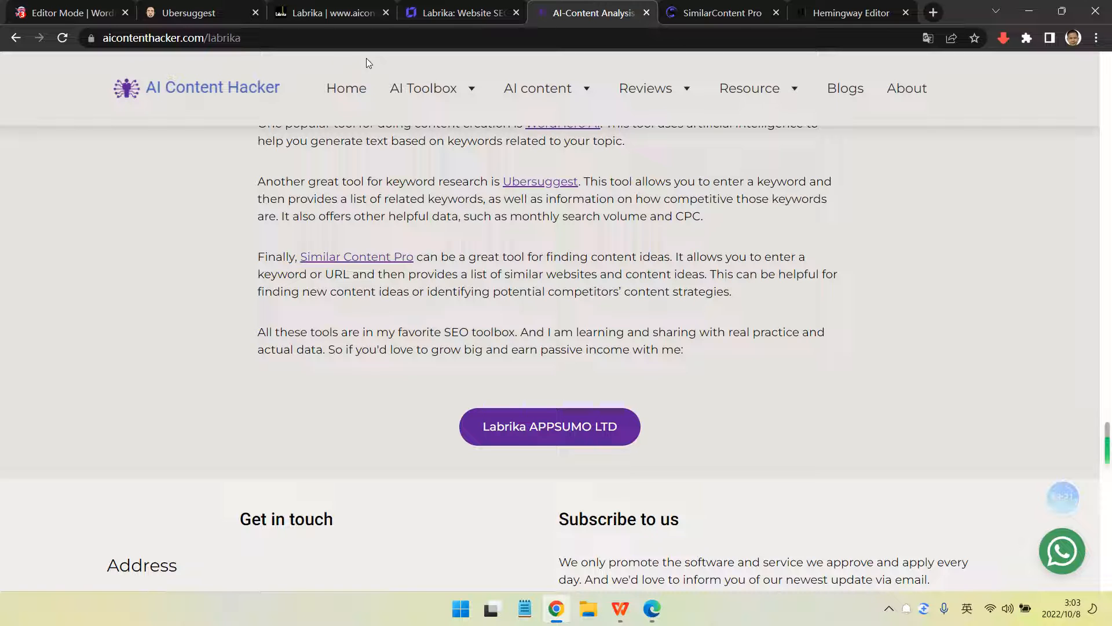
Close all Microsoft Edge windows and return to the Search Console Opportunities spreadsheet in WPS
{"action": "left_click", "coordinate": [650, 608]}
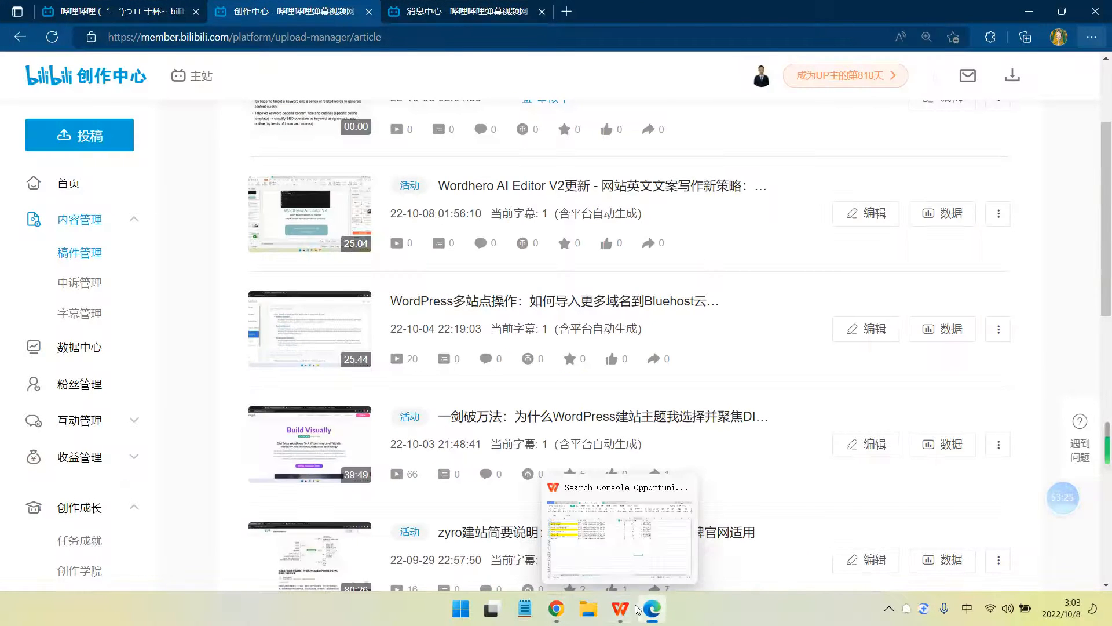
{"action": "left_click", "coordinate": [620, 608]}
{"action": "right_click", "coordinate": [651, 608]}
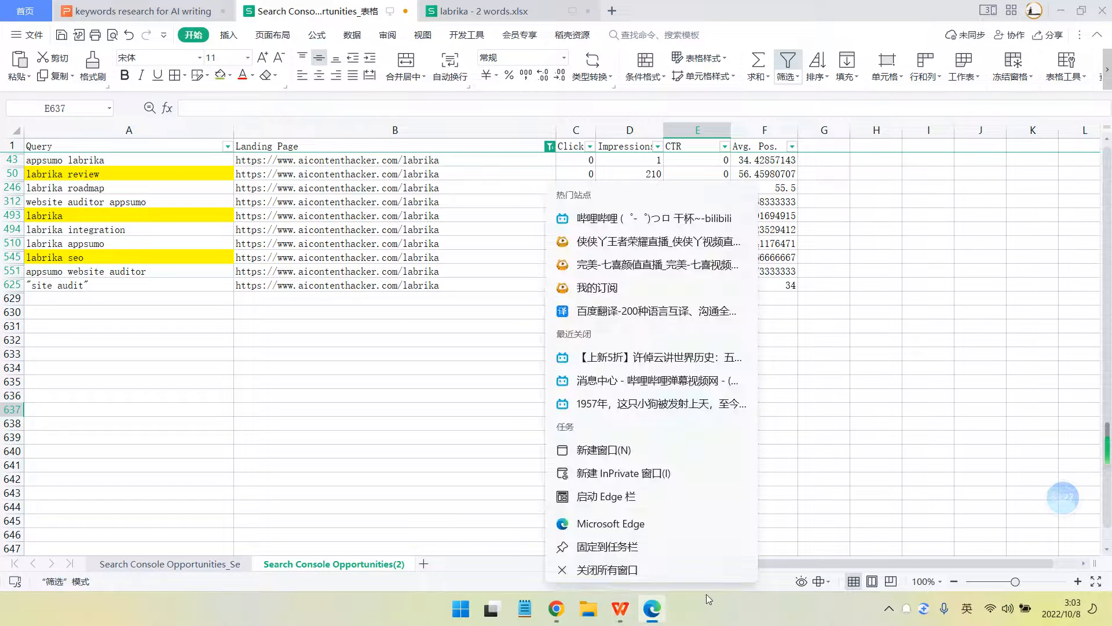
{"action": "left_click", "coordinate": [607, 570]}
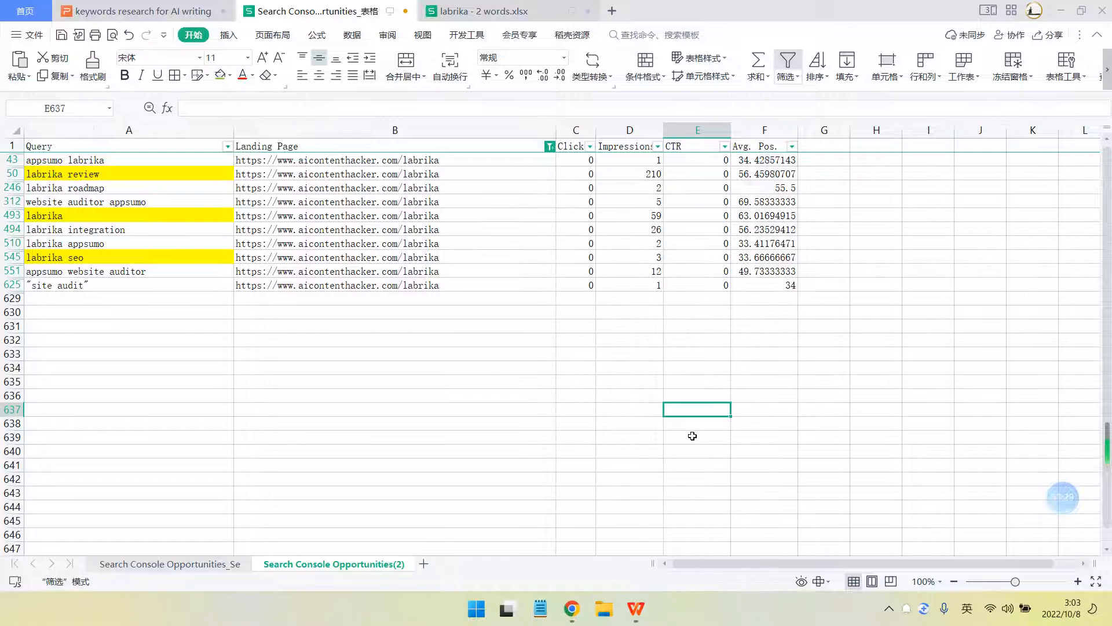
{"action": "left_click", "coordinate": [706, 424]}
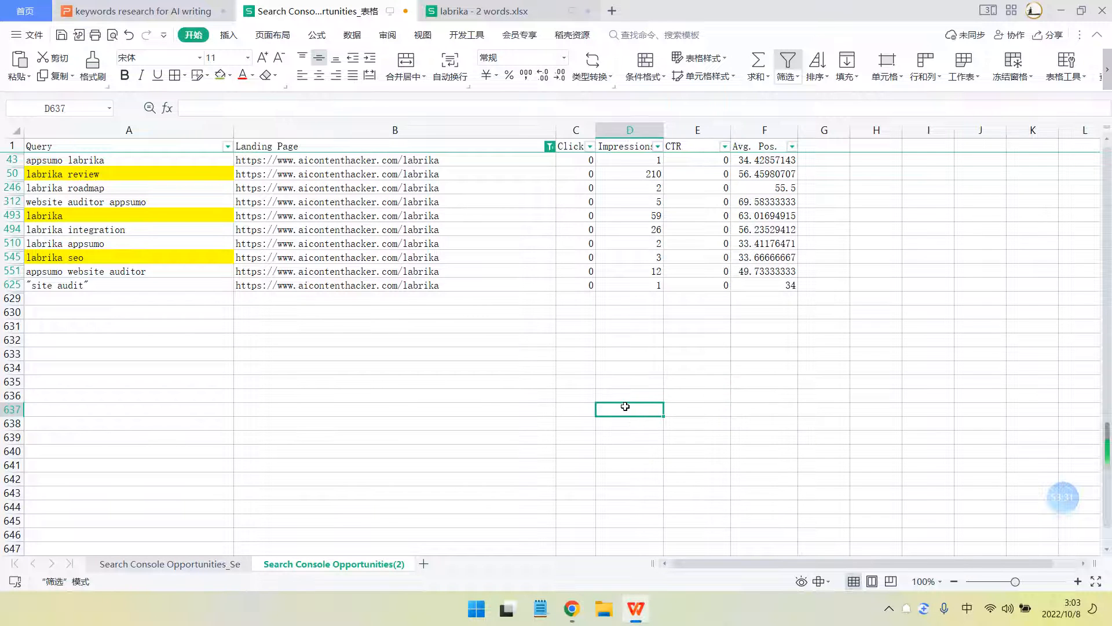
{"action": "left_click", "coordinate": [509, 371]}
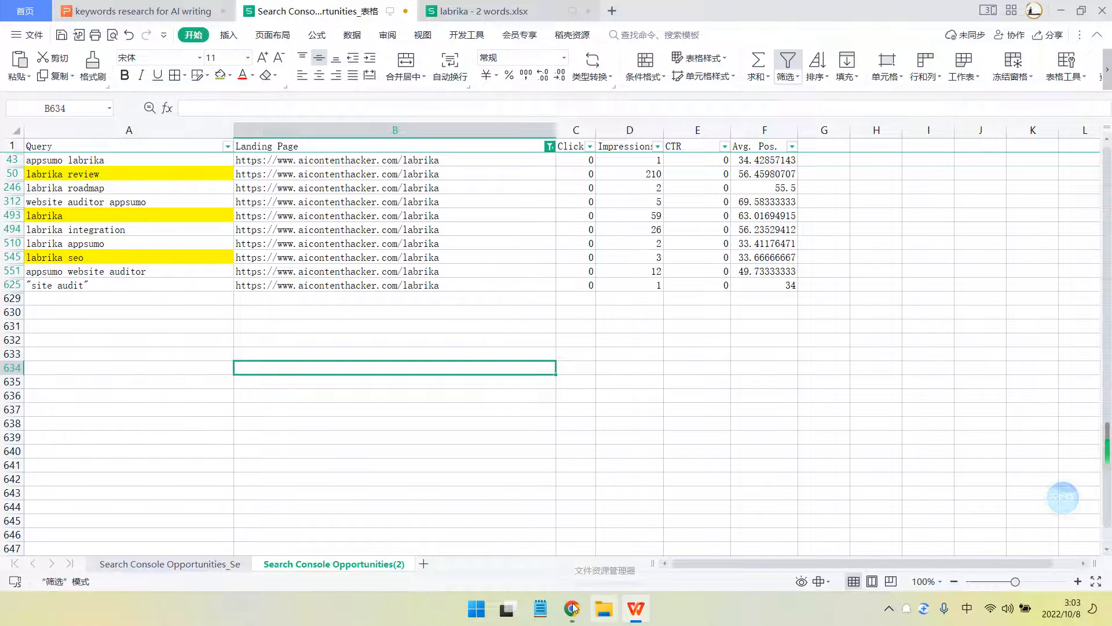
{"action": "left_click_drag", "start_coordinate": [573, 609], "coordinate": [609, 608]}
{"action": "left_click", "coordinate": [570, 384]}
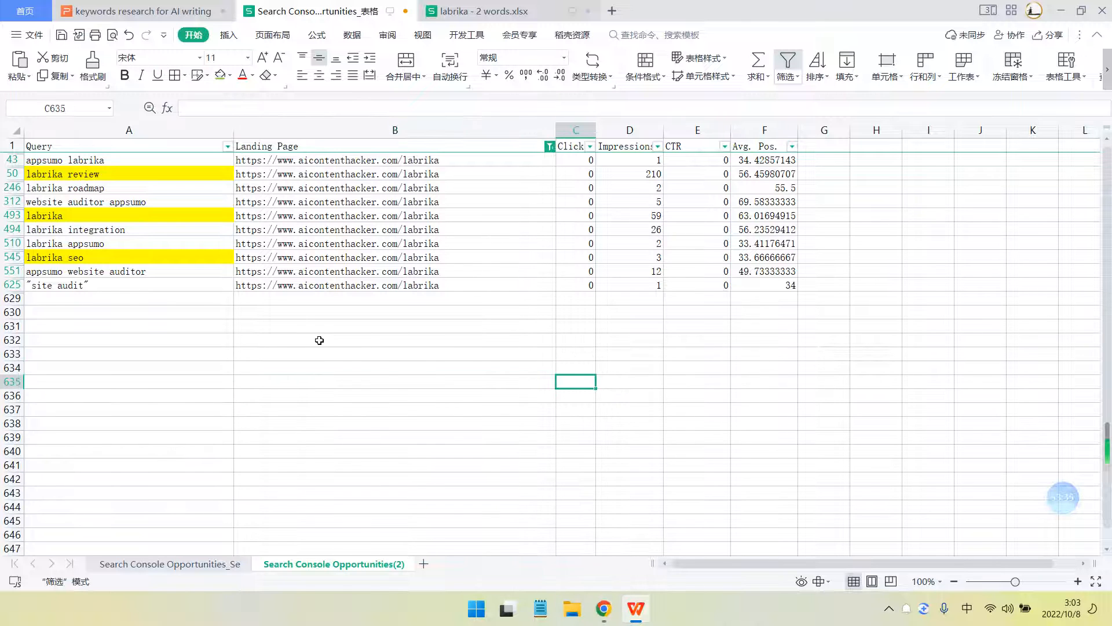
Switch to Chrome and return to the start of the Labrika review page in the Zyro website editor
{"action": "left_click", "coordinate": [604, 608]}
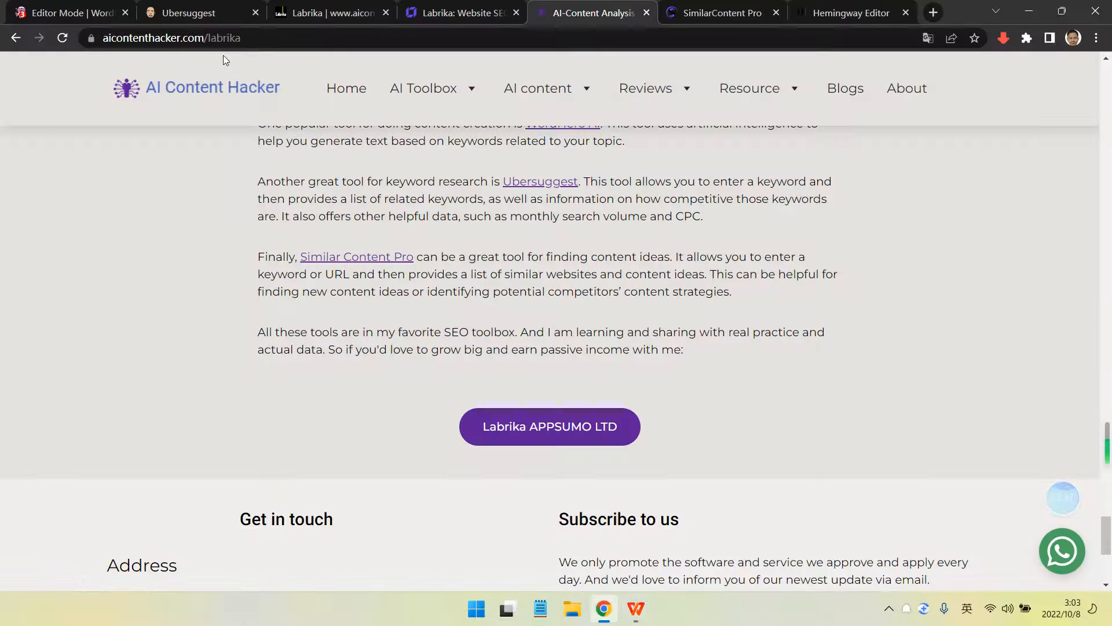
{"action": "left_click", "coordinate": [191, 13]}
{"action": "left_click", "coordinate": [96, 6]}
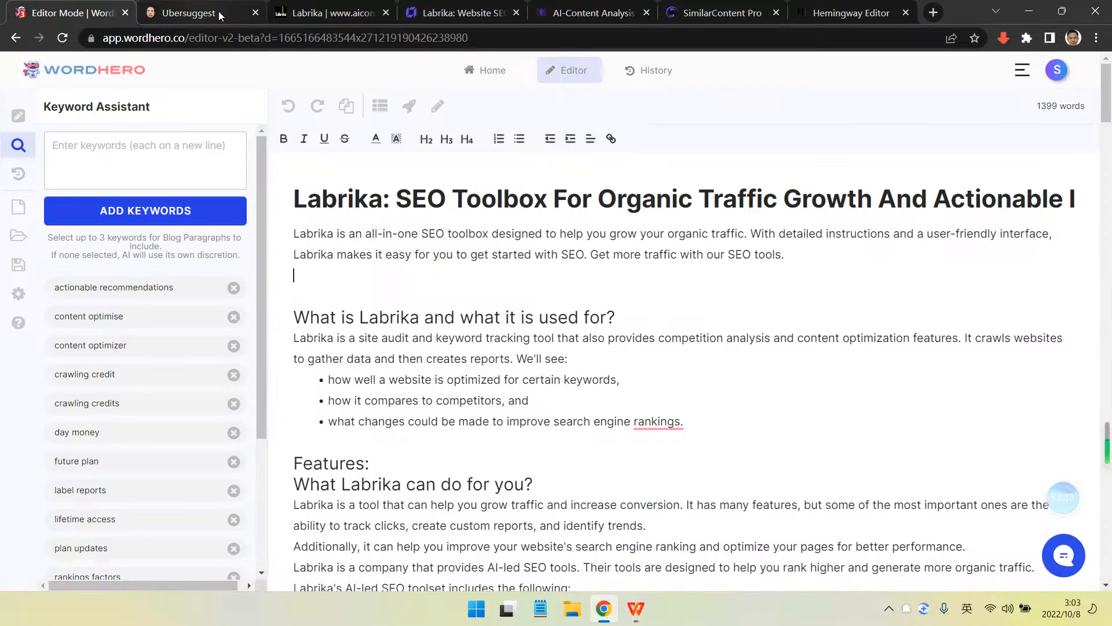
{"action": "left_click", "coordinate": [325, 13]}
{"action": "left_click", "coordinate": [430, 14]}
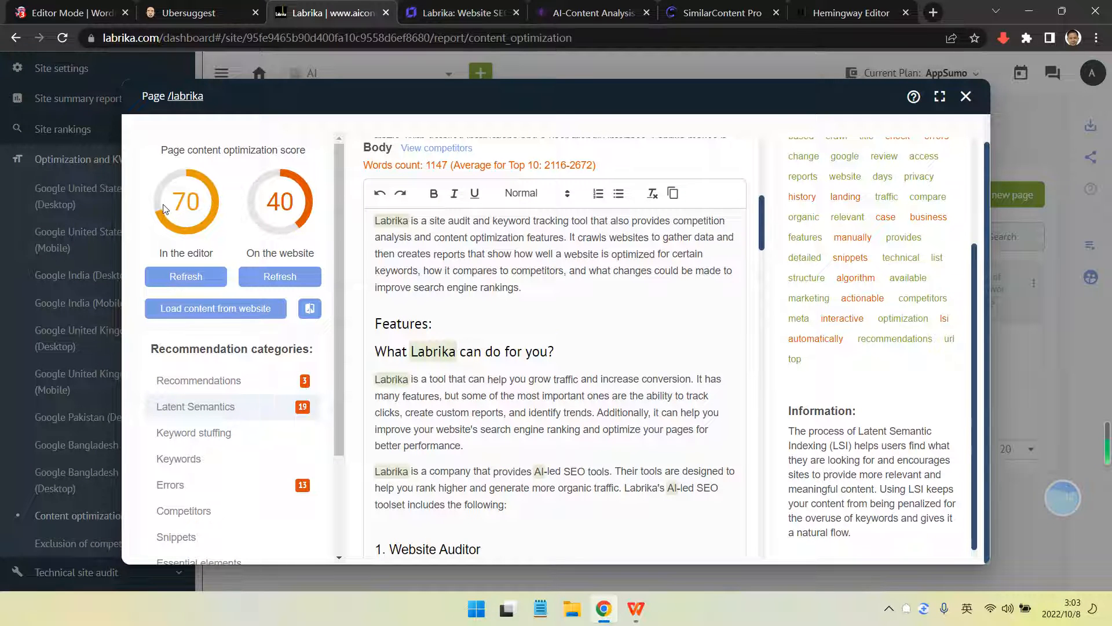
{"action": "left_click", "coordinate": [458, 13]}
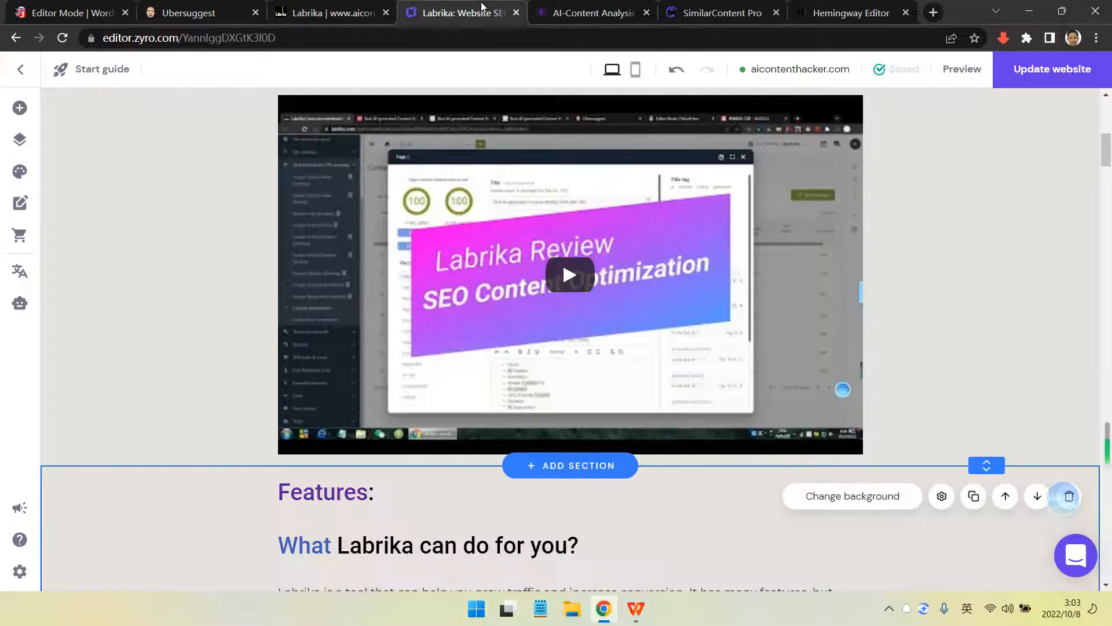
{"action": "scroll", "coordinate": [1067, 413], "scroll_direction": "up", "scroll_amount": 3}
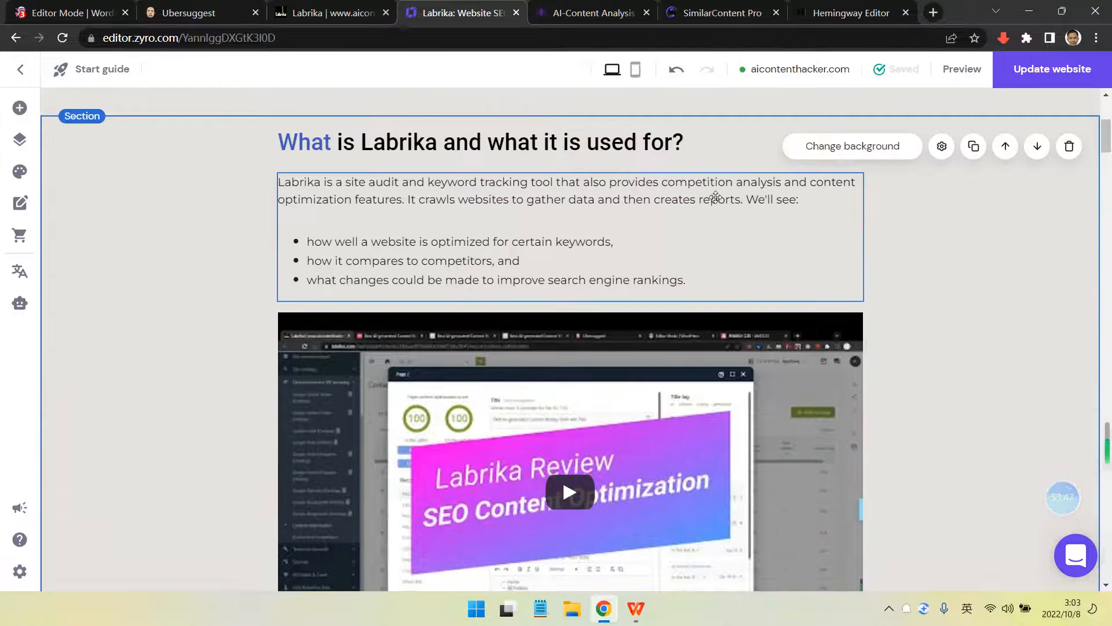
{"action": "scroll", "coordinate": [716, 197], "scroll_direction": "up", "scroll_amount": 5}
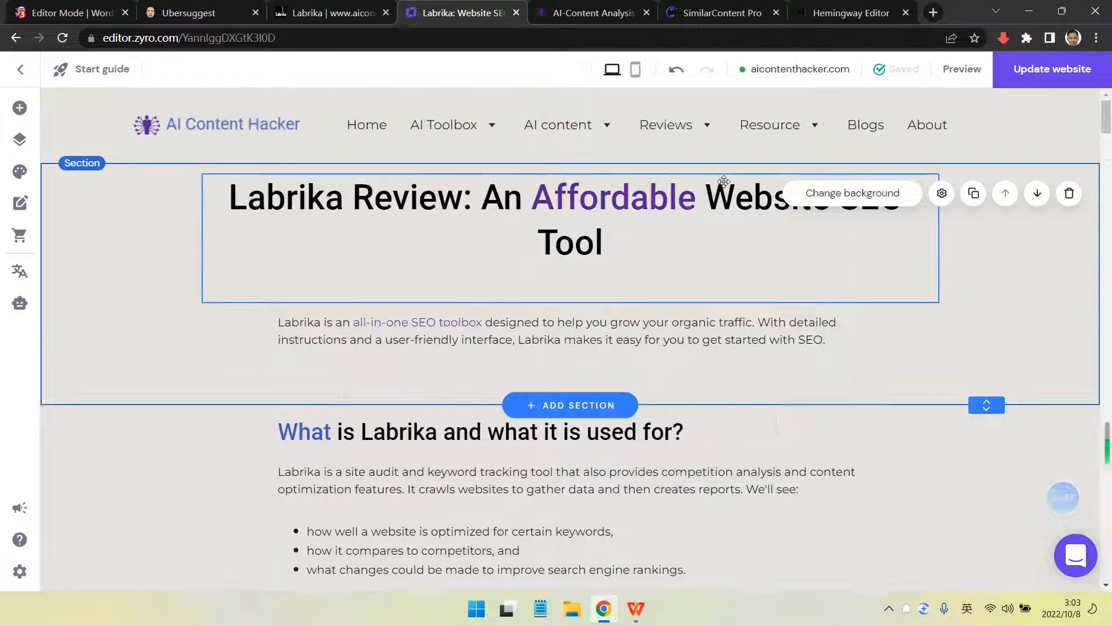
Open the site's Home page in the Zyro editor and examine its content optimization tools and Labrika section
{"action": "left_click", "coordinate": [368, 125]}
{"action": "mouse_move", "coordinate": [453, 142]}
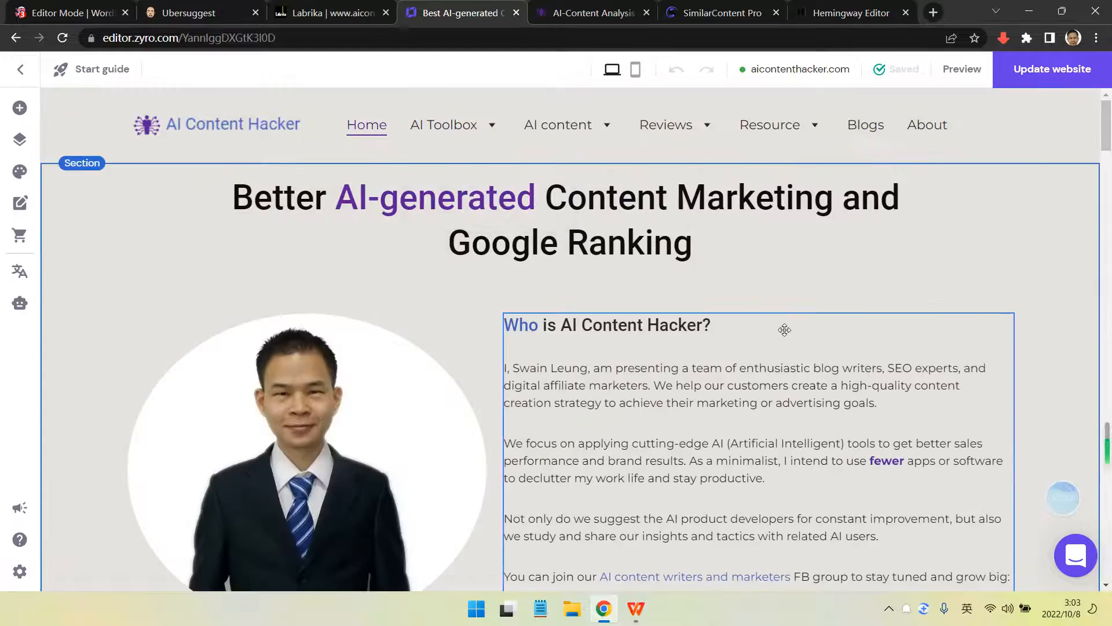
{"action": "scroll", "coordinate": [784, 326], "scroll_direction": "down", "scroll_amount": 15}
{"action": "scroll", "coordinate": [788, 327], "scroll_direction": "down", "scroll_amount": 20}
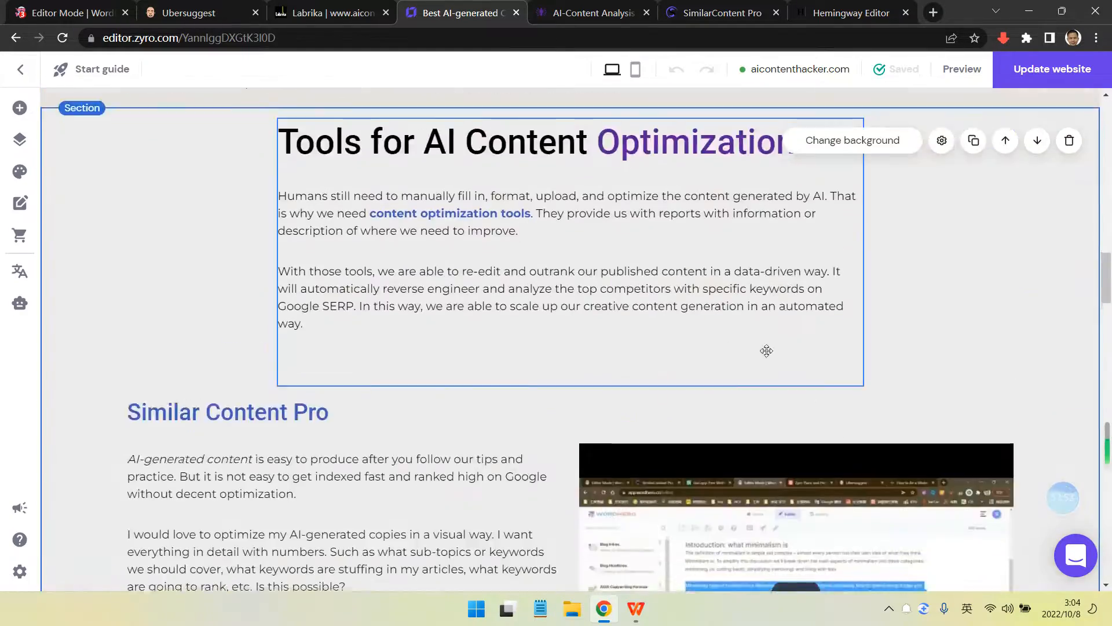
{"action": "scroll", "coordinate": [672, 346], "scroll_direction": "up", "scroll_amount": 5}
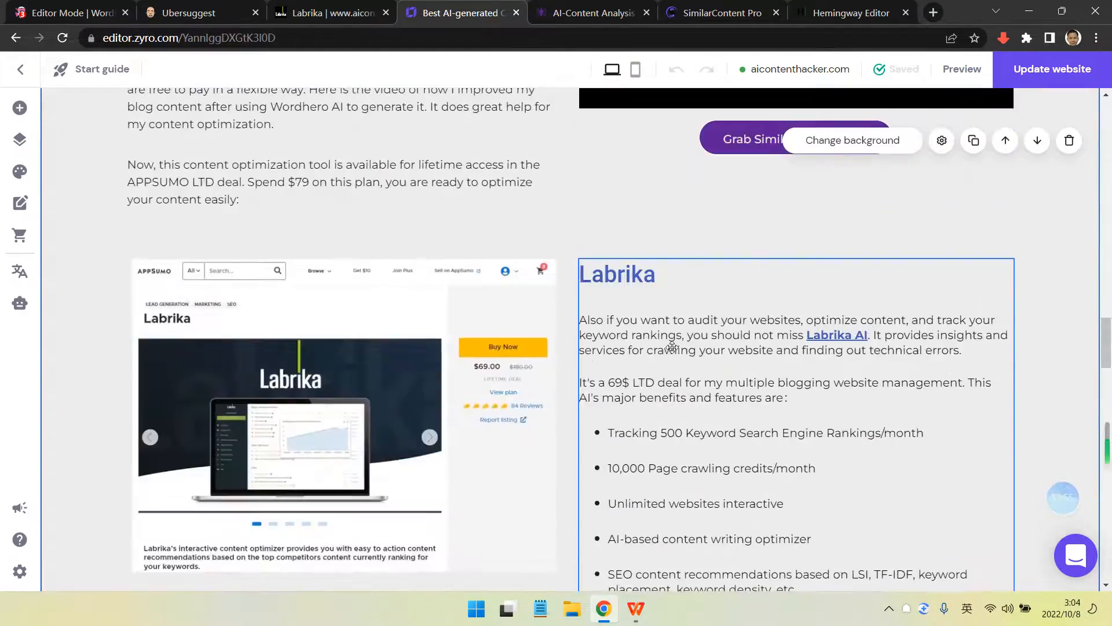
{"action": "scroll", "coordinate": [672, 346], "scroll_direction": "up", "scroll_amount": 4}
{"action": "scroll", "coordinate": [434, 343], "scroll_direction": "down", "scroll_amount": 12}
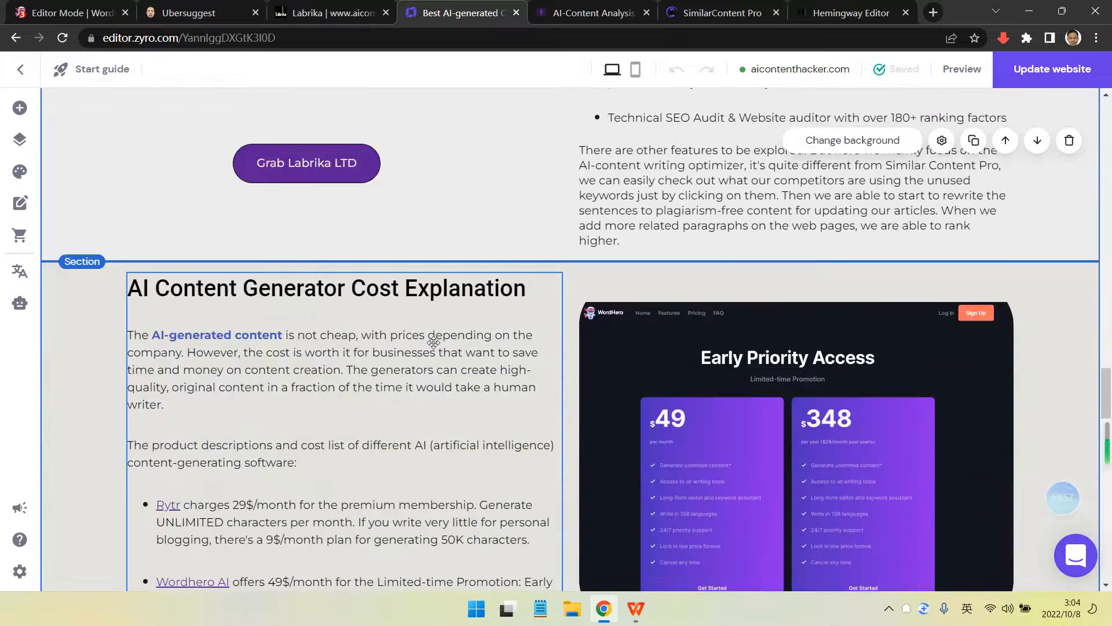
{"action": "scroll", "coordinate": [433, 343], "scroll_direction": "down", "scroll_amount": 3}
{"action": "scroll", "coordinate": [328, 360], "scroll_direction": "up", "scroll_amount": 5}
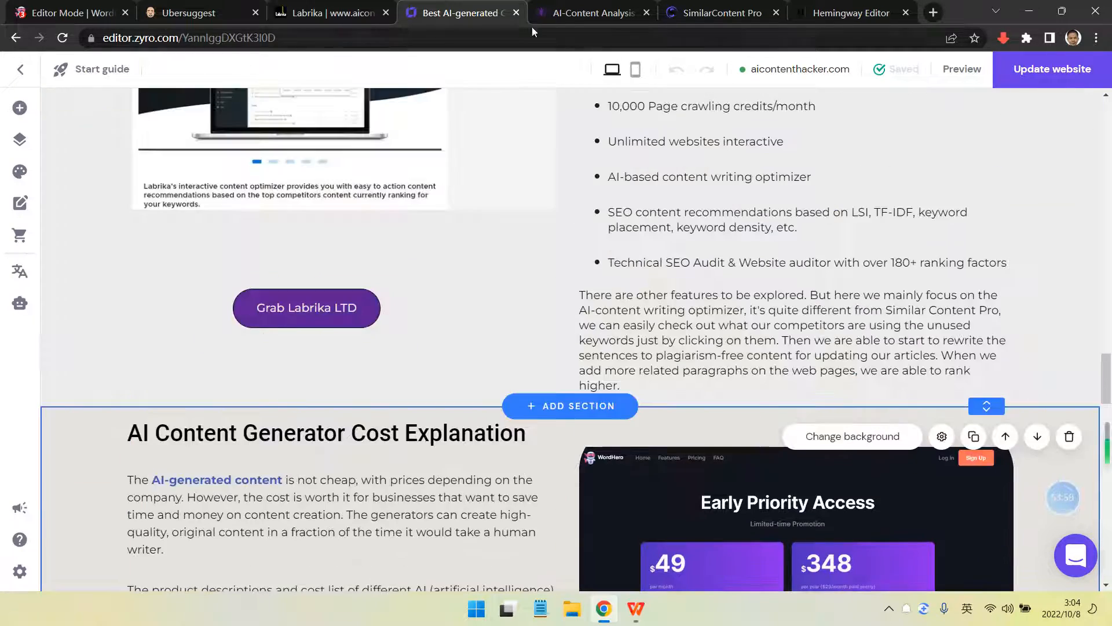
Open the published Home page of aicontenthacker.com and examine its content generation, content optimization and Labrika sections
{"action": "left_click", "coordinate": [548, 16]}
{"action": "left_click", "coordinate": [346, 88]}
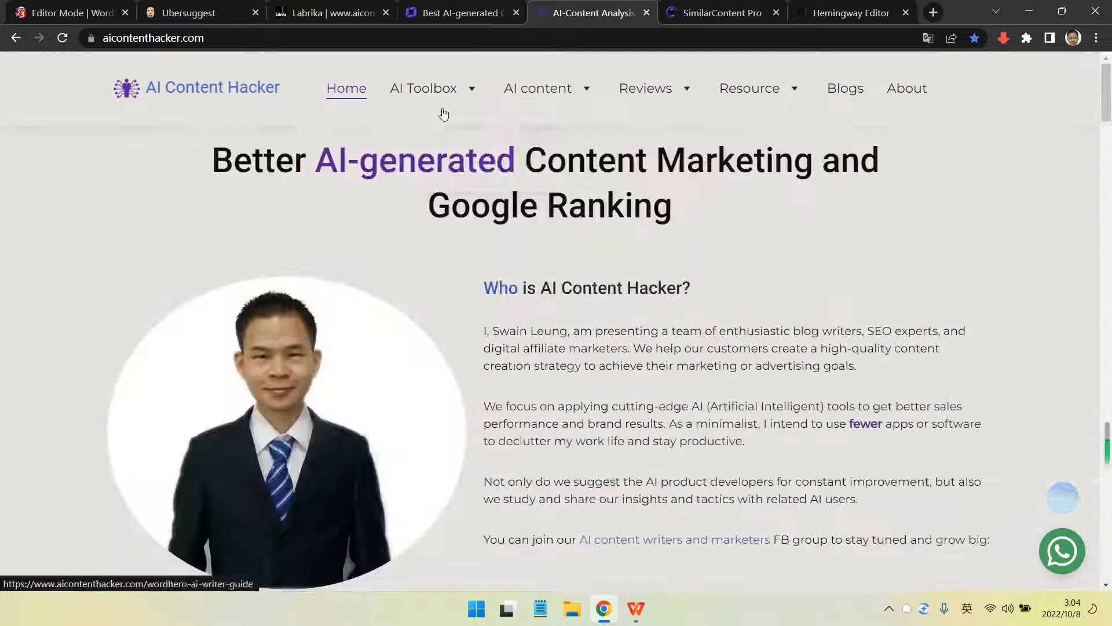
{"action": "scroll", "coordinate": [779, 361], "scroll_direction": "down", "scroll_amount": 10}
{"action": "scroll", "coordinate": [779, 362], "scroll_direction": "down", "scroll_amount": 6}
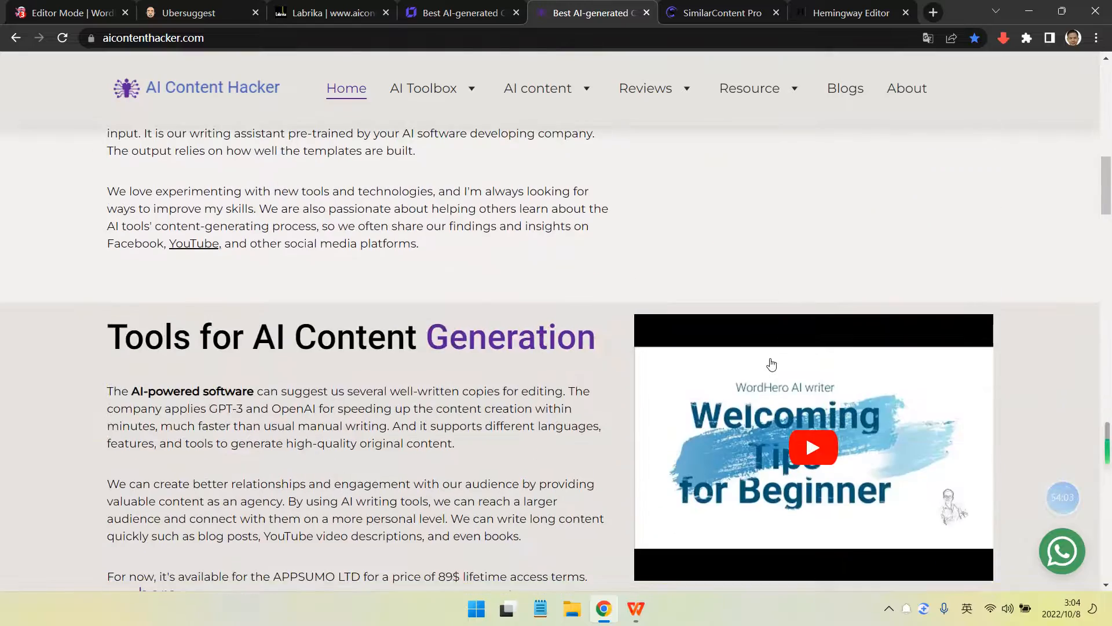
{"action": "scroll", "coordinate": [771, 364], "scroll_direction": "down", "scroll_amount": 17}
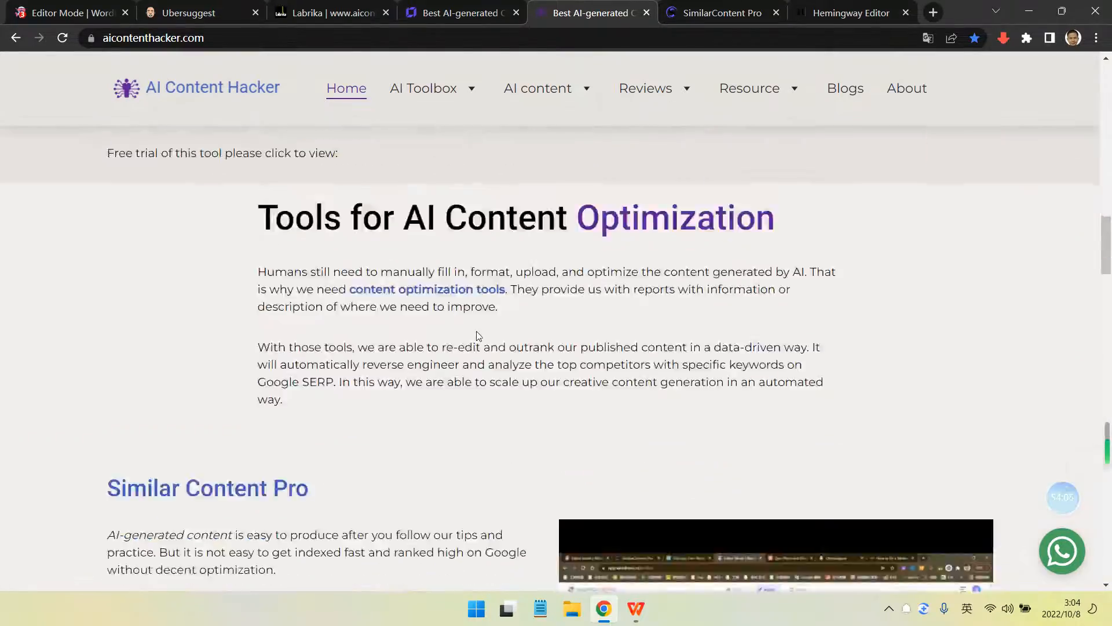
{"action": "scroll", "coordinate": [478, 334], "scroll_direction": "down", "scroll_amount": 20}
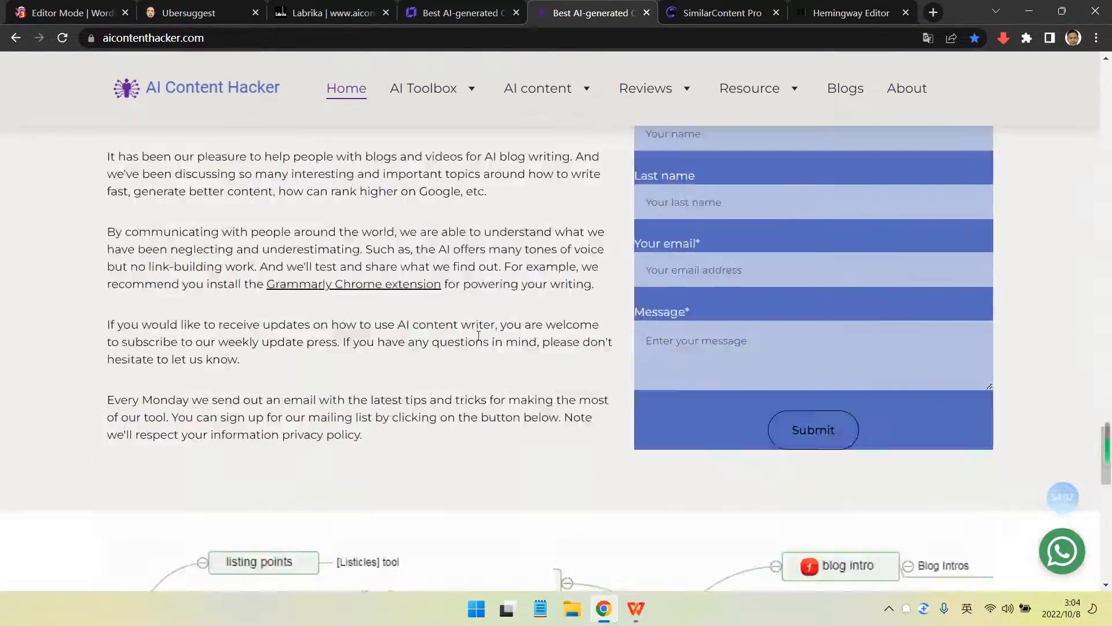
{"action": "scroll", "coordinate": [478, 341], "scroll_direction": "up", "scroll_amount": 10}
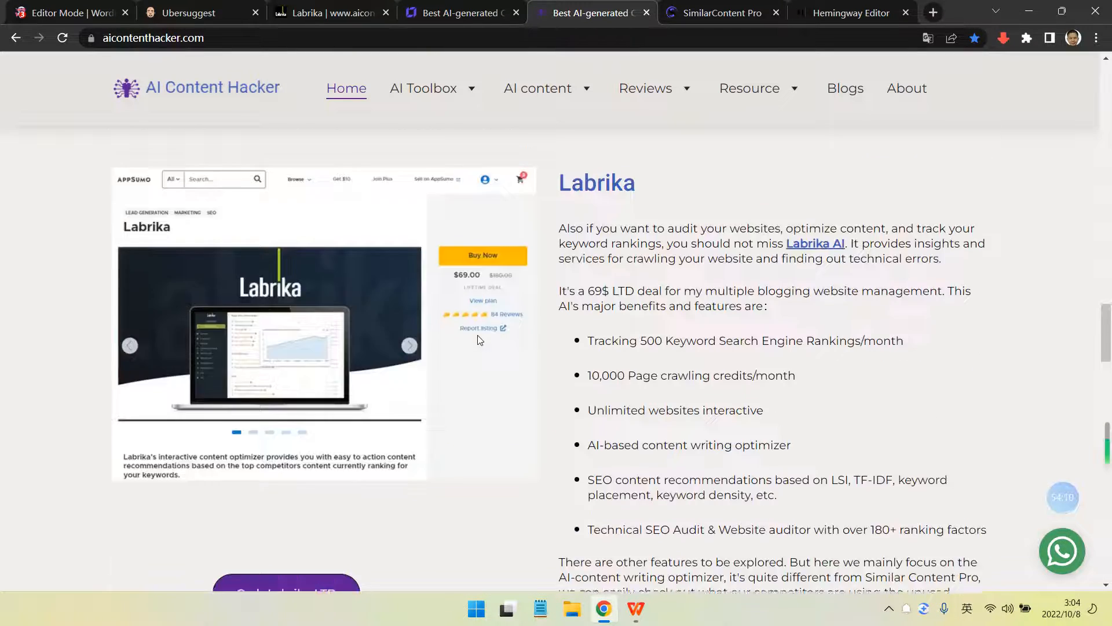
{"action": "scroll", "coordinate": [478, 341], "scroll_direction": "up", "scroll_amount": 5}
Return to Labrika, close the /labrika page's optimizer and remove the "labrika" filter from the content optimization list
{"action": "left_click", "coordinate": [934, 12]}
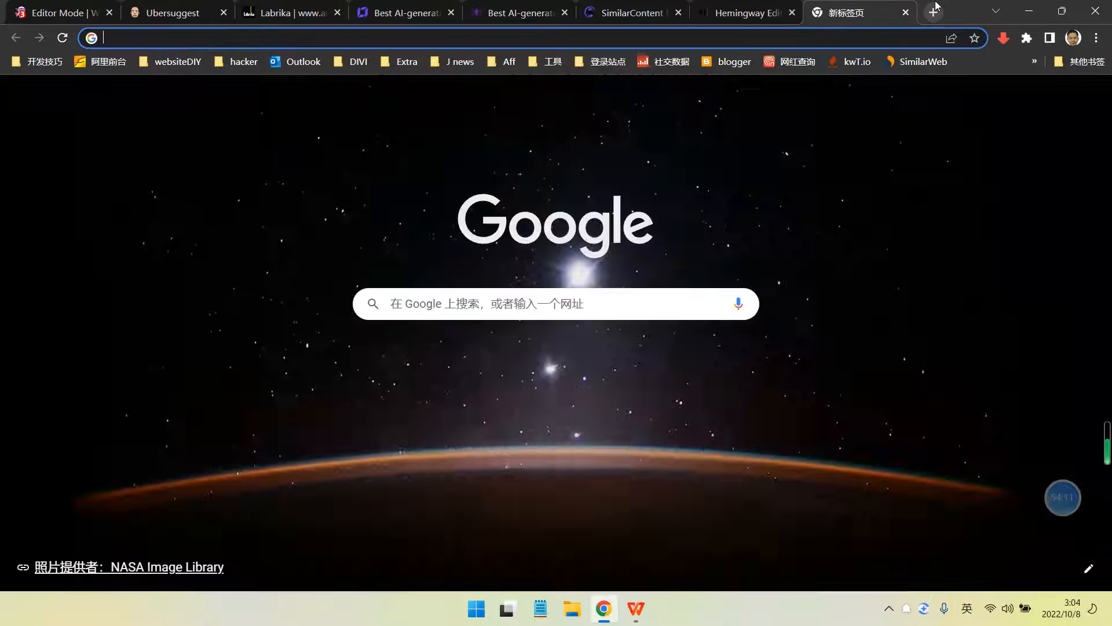
{"action": "left_click", "coordinate": [275, 8]}
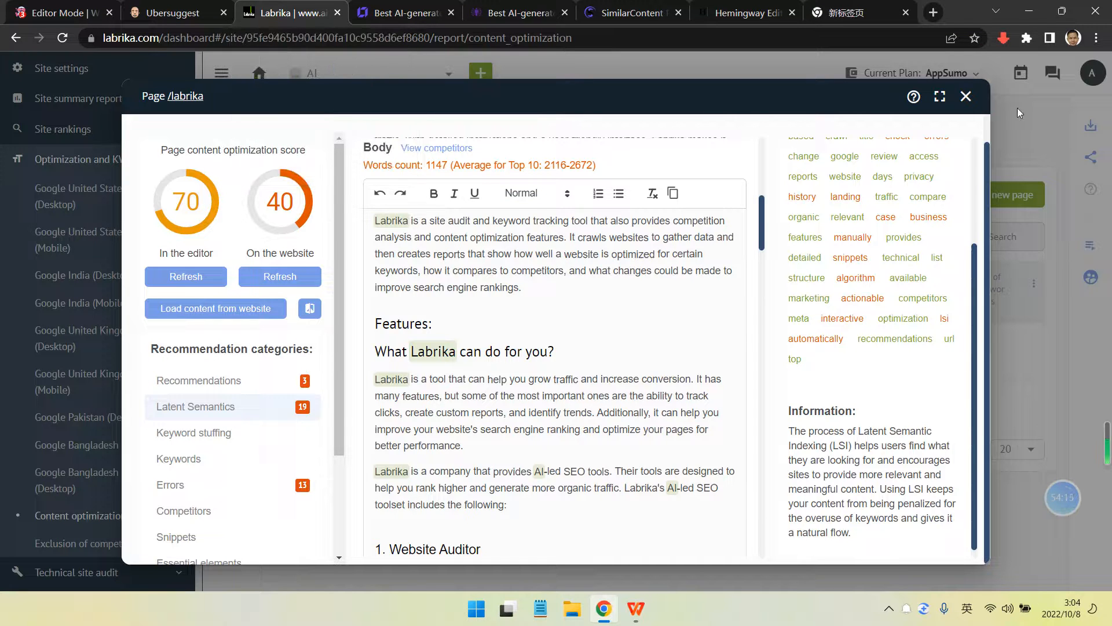
{"action": "left_click", "coordinate": [966, 97]}
{"action": "left_click", "coordinate": [520, 356]}
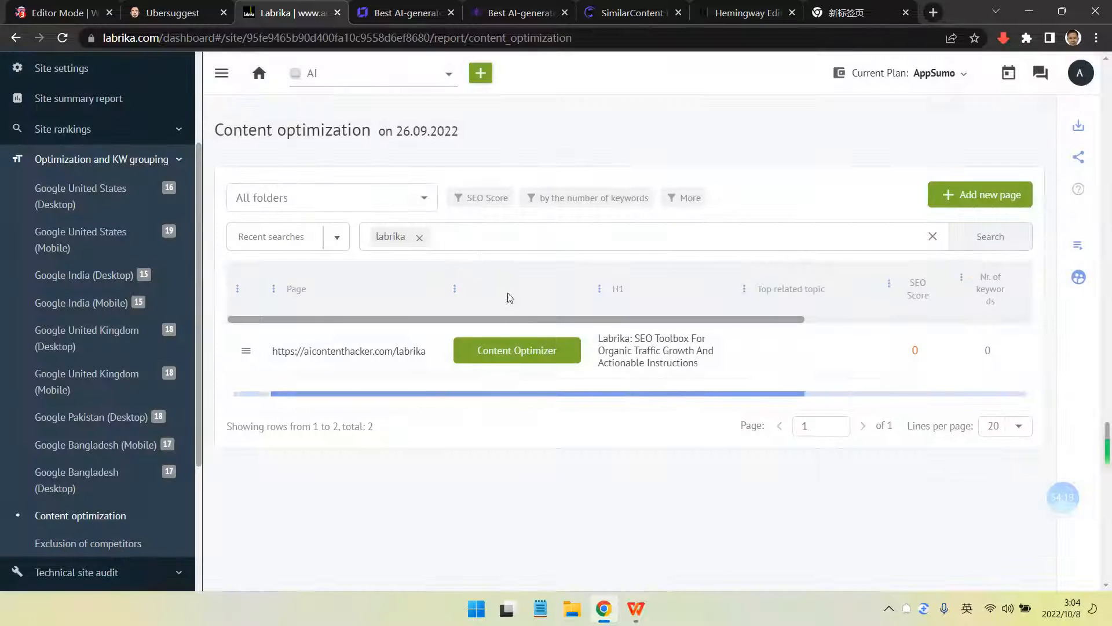
{"action": "left_click", "coordinate": [419, 238]}
{"action": "left_click", "coordinate": [475, 239]}
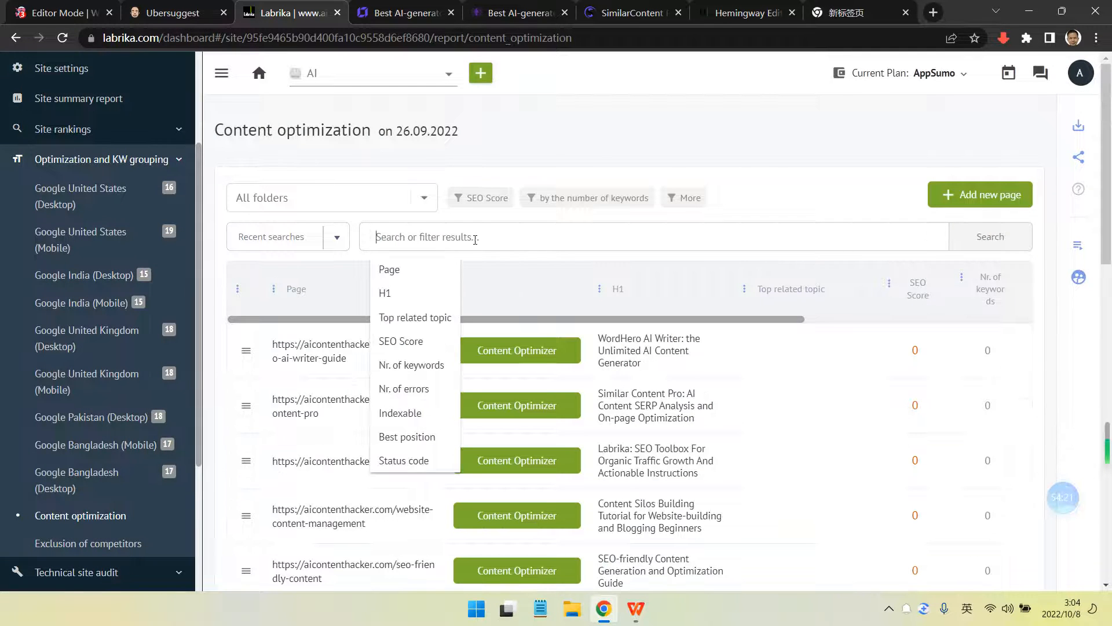
{"action": "left_click", "coordinate": [312, 445]}
{"action": "scroll", "coordinate": [355, 445], "scroll_direction": "down", "scroll_amount": 1}
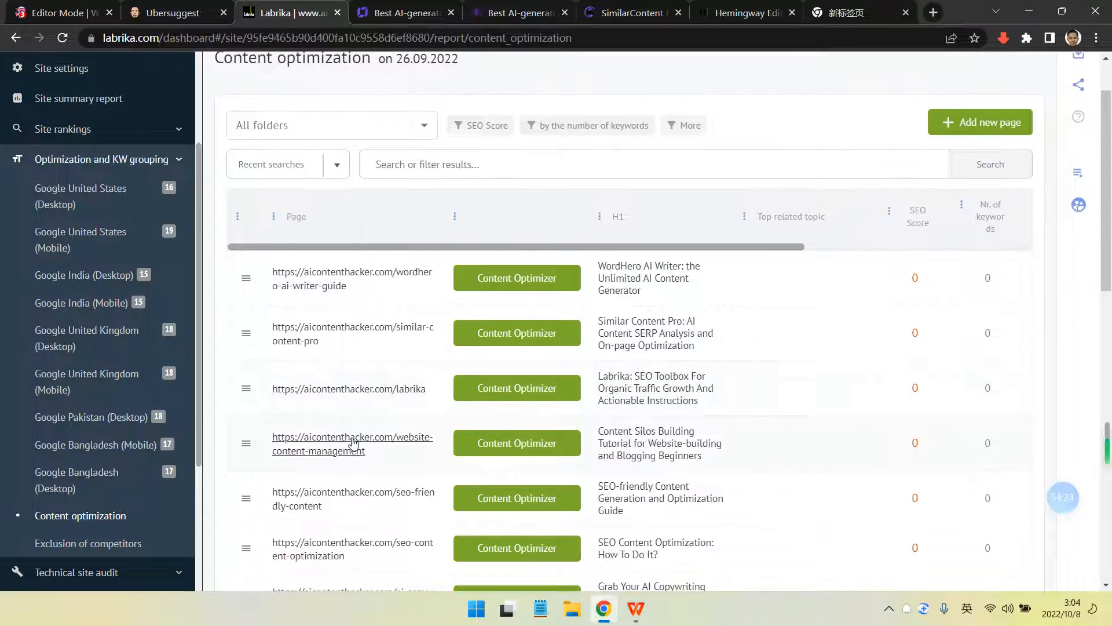
{"action": "scroll", "coordinate": [353, 406], "scroll_direction": "up", "scroll_amount": 1}
{"action": "left_click", "coordinate": [407, 236]}
Return to the published AI Content Hacker home page and copy its web address
{"action": "left_click", "coordinate": [404, 12]}
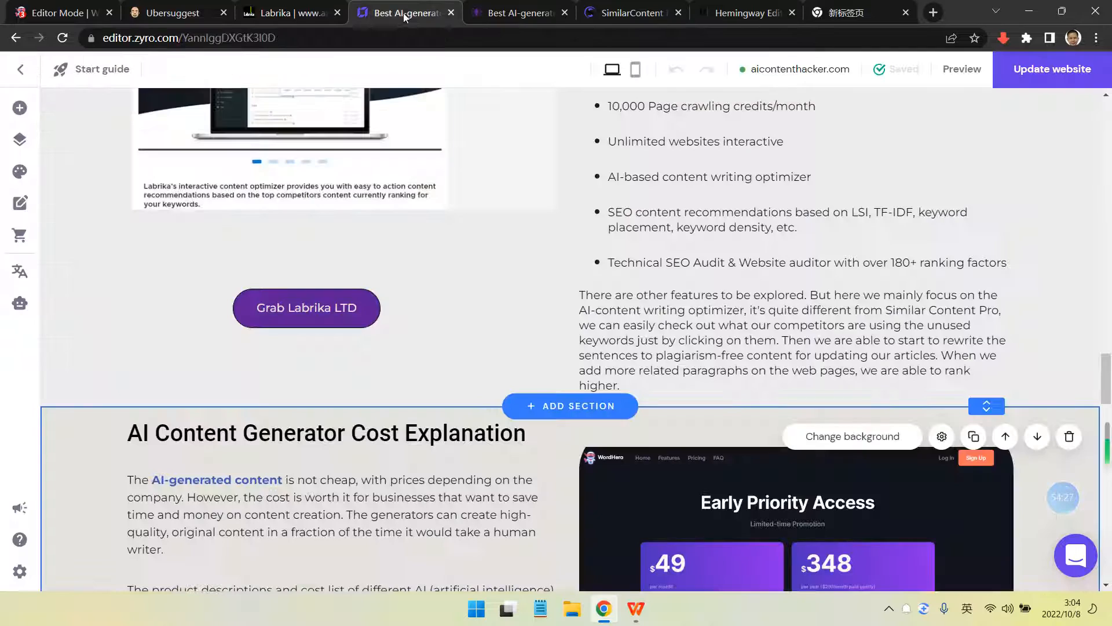
{"action": "scroll", "coordinate": [450, 174], "scroll_direction": "up", "scroll_amount": 10}
{"action": "left_click", "coordinate": [631, 13]}
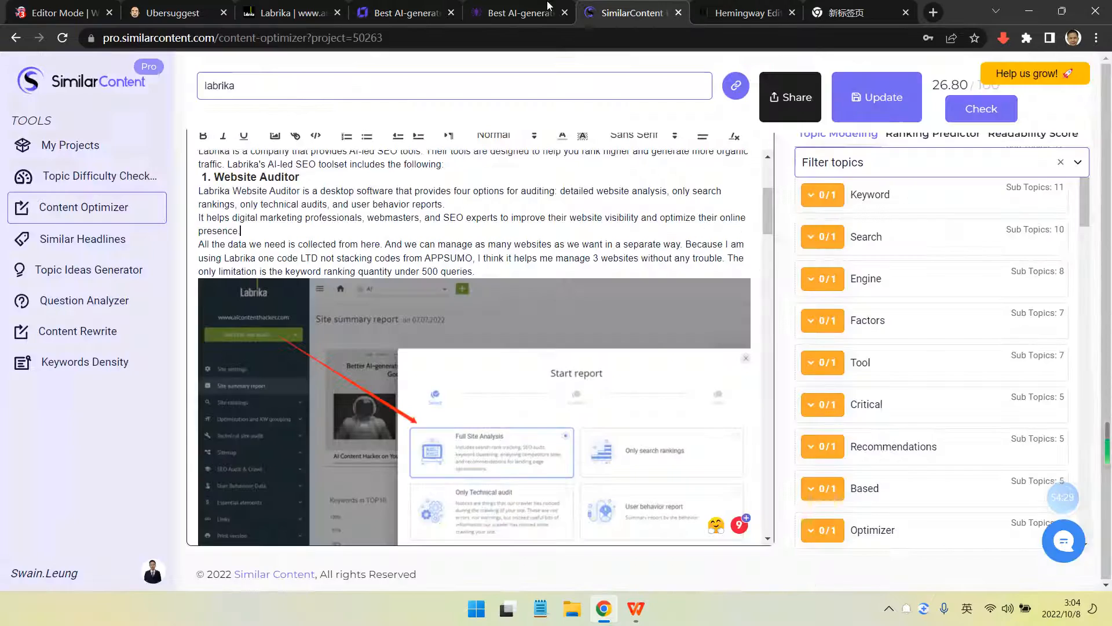
{"action": "left_click", "coordinate": [513, 12]}
{"action": "scroll", "coordinate": [607, 196], "scroll_direction": "up", "scroll_amount": 20}
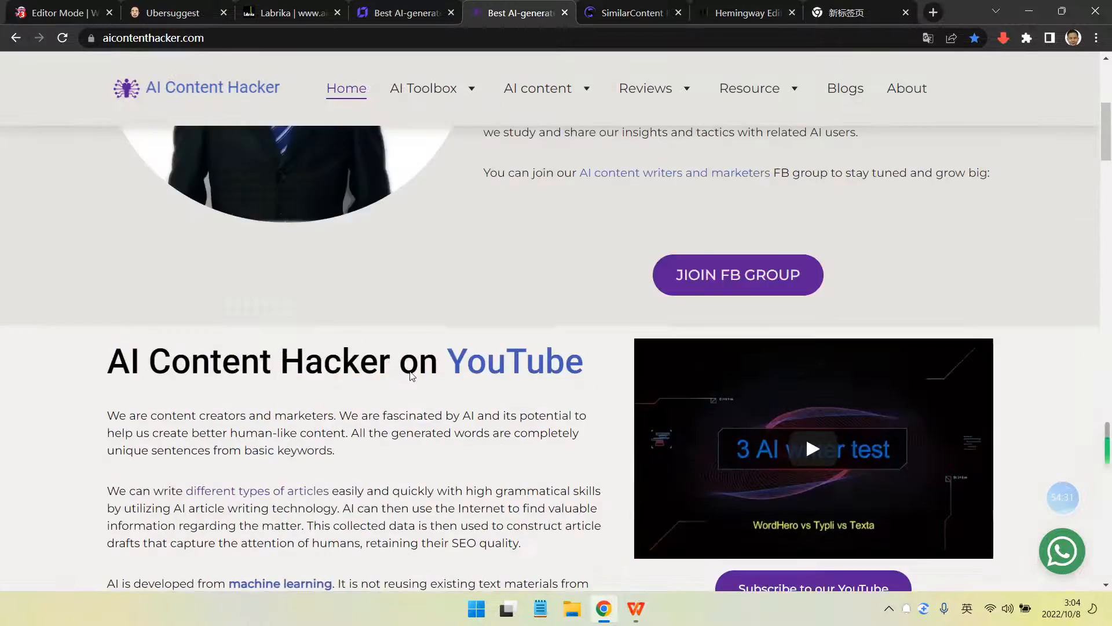
{"action": "scroll", "coordinate": [410, 371], "scroll_direction": "up", "scroll_amount": 1}
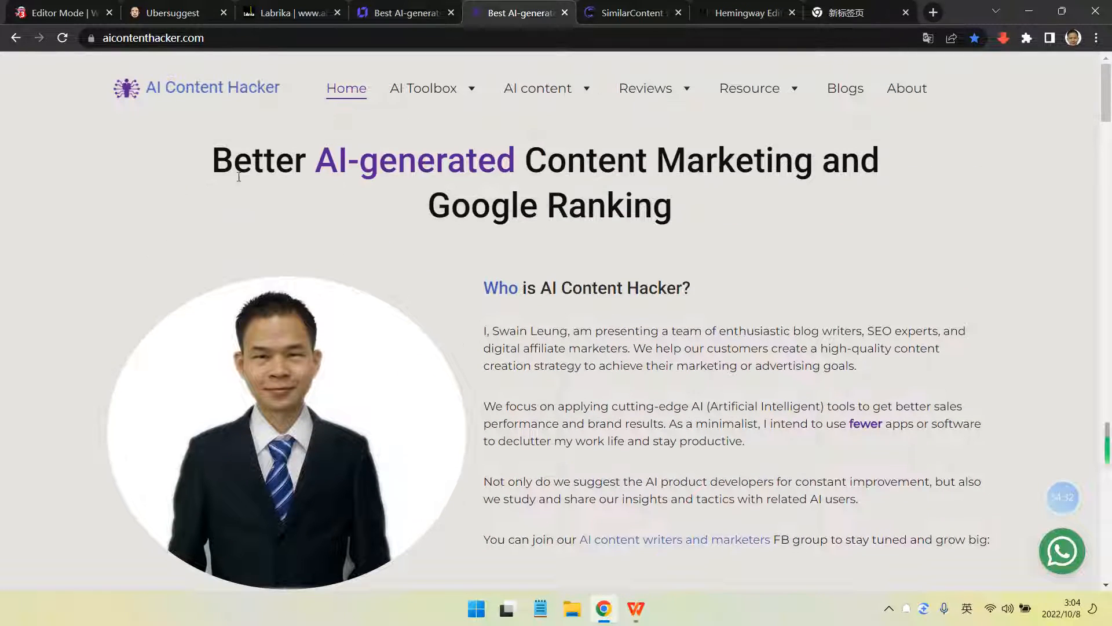
{"action": "left_click", "coordinate": [216, 38]}
{"action": "right_click", "coordinate": [172, 38]}
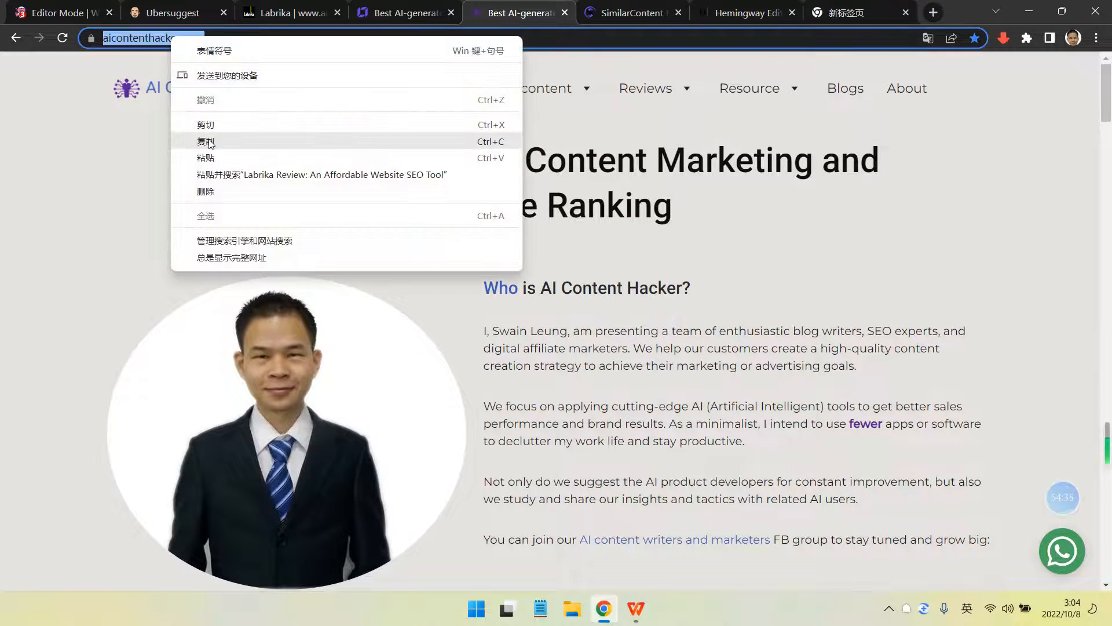
{"action": "left_click", "coordinate": [191, 140]}
{"action": "left_click", "coordinate": [308, 11]}
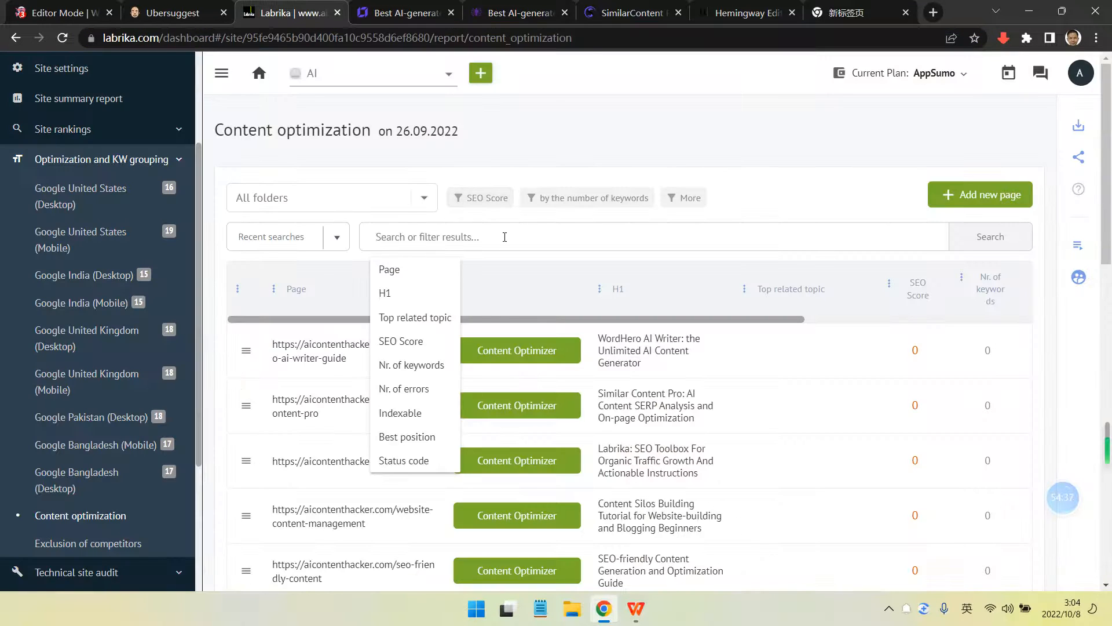
{"action": "key", "text": "ctrl+v"}
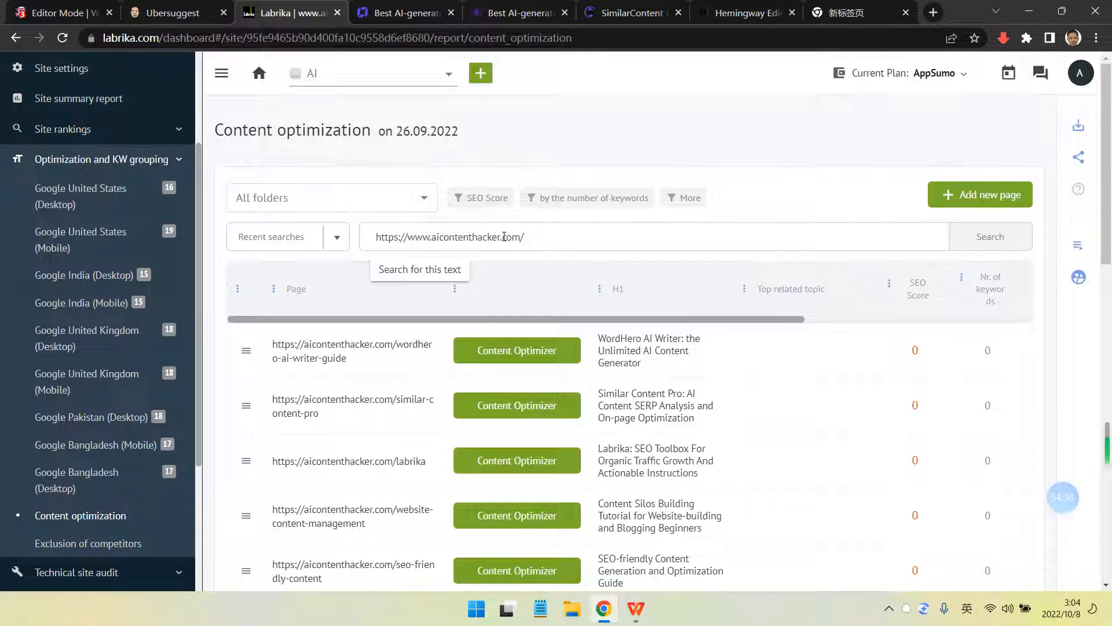
{"action": "key", "text": "Return"}
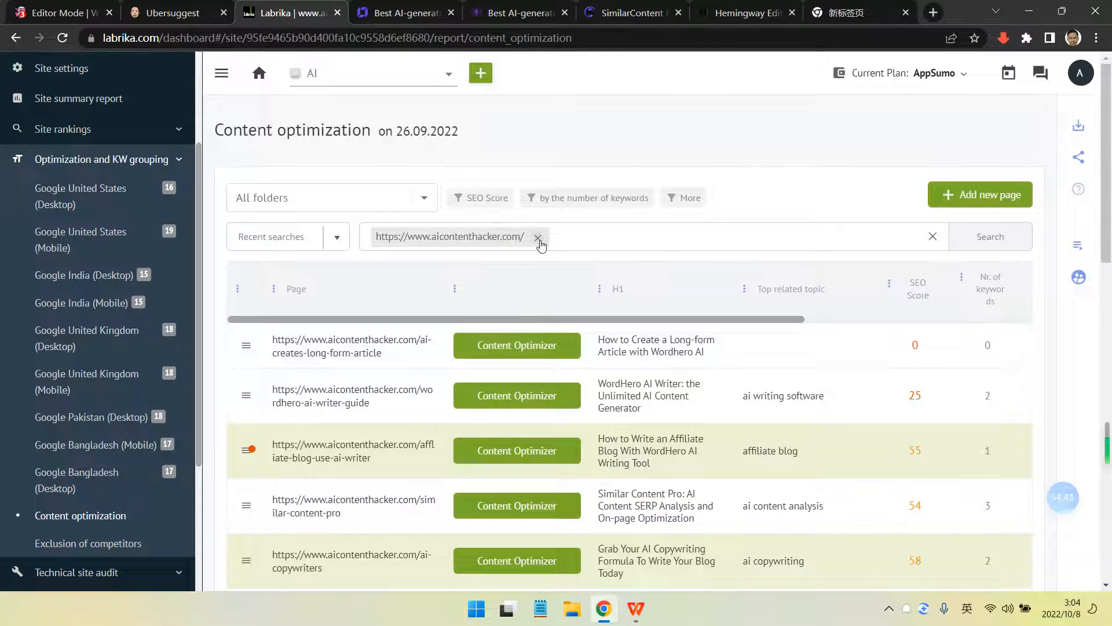
Clear the address filter and look through the unfiltered content optimization list for the home page
{"action": "left_click", "coordinate": [538, 238]}
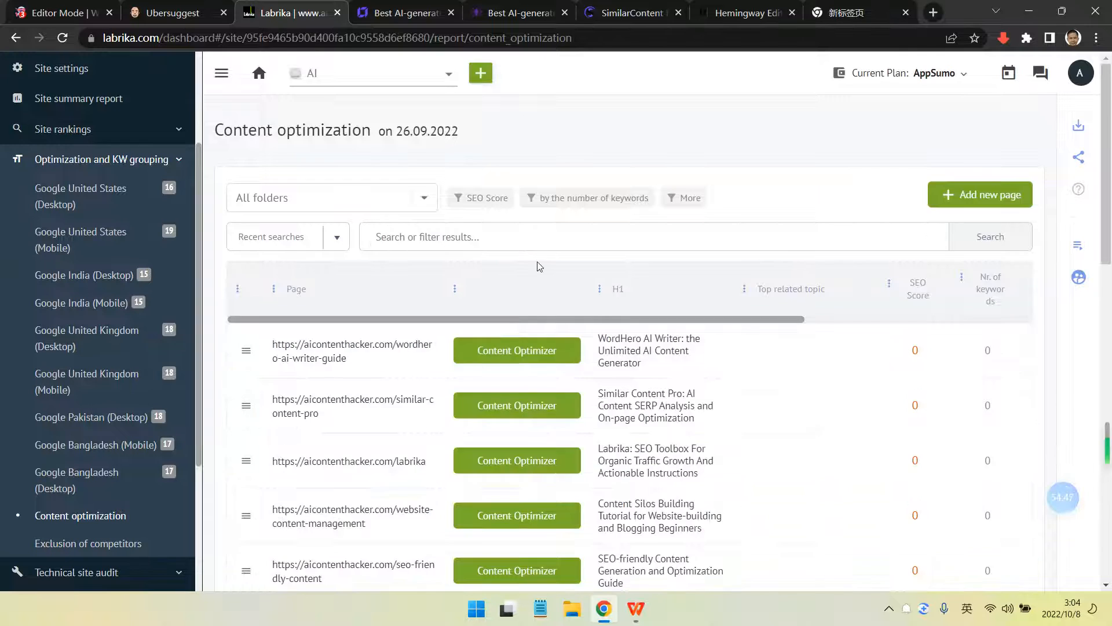
{"action": "scroll", "coordinate": [512, 406], "scroll_direction": "down", "scroll_amount": 3}
{"action": "scroll", "coordinate": [512, 406], "scroll_direction": "down", "scroll_amount": 5}
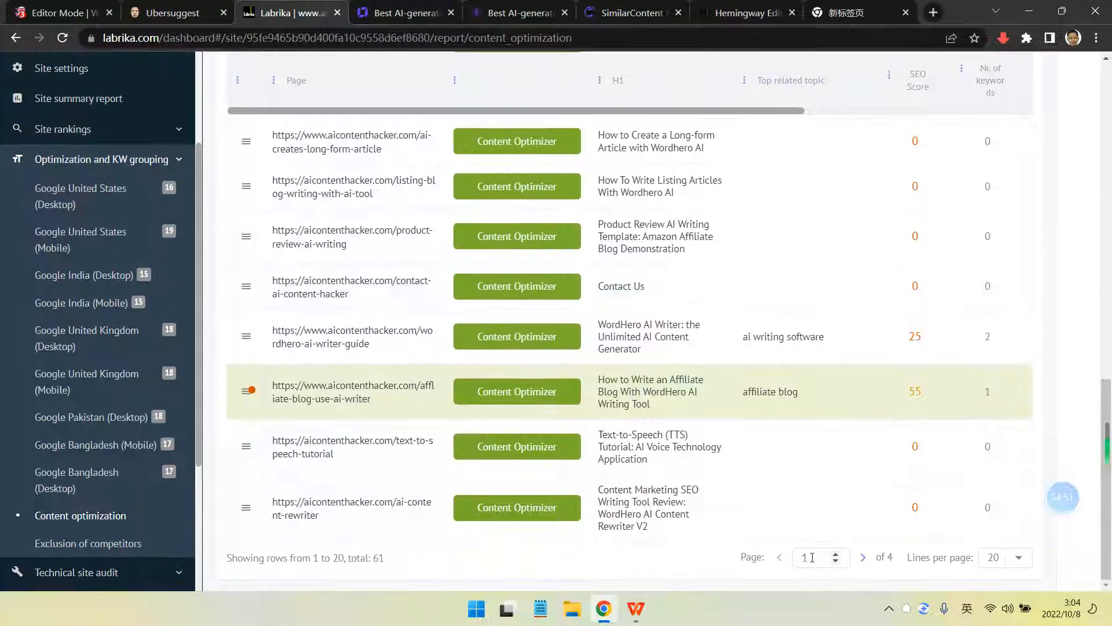
{"action": "scroll", "coordinate": [811, 463], "scroll_direction": "up", "scroll_amount": 2}
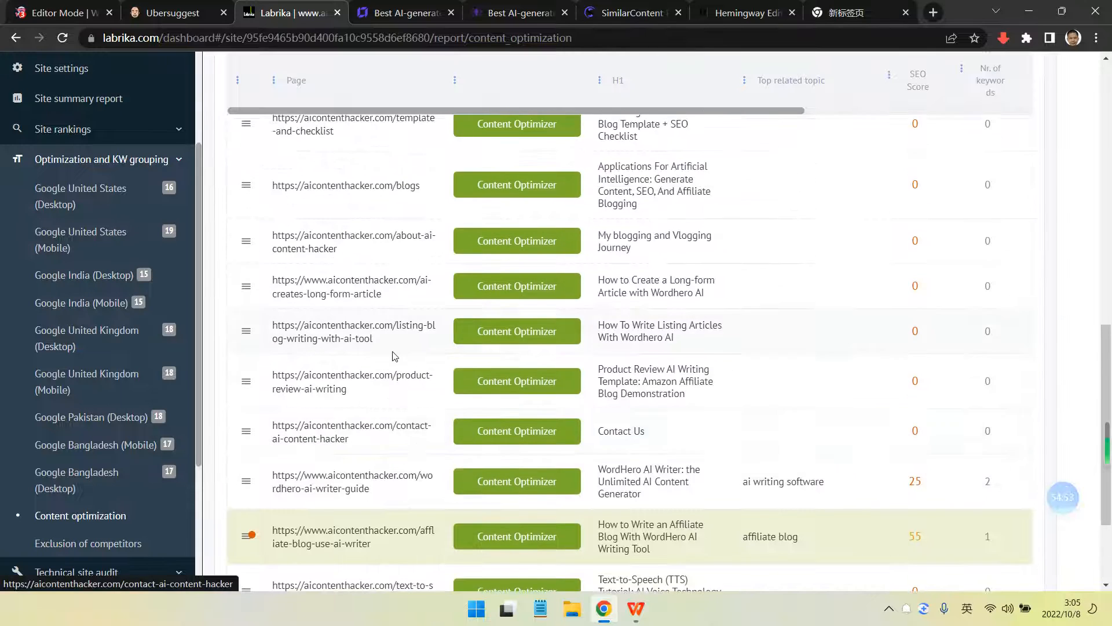
{"action": "scroll", "coordinate": [394, 356], "scroll_direction": "up", "scroll_amount": 5}
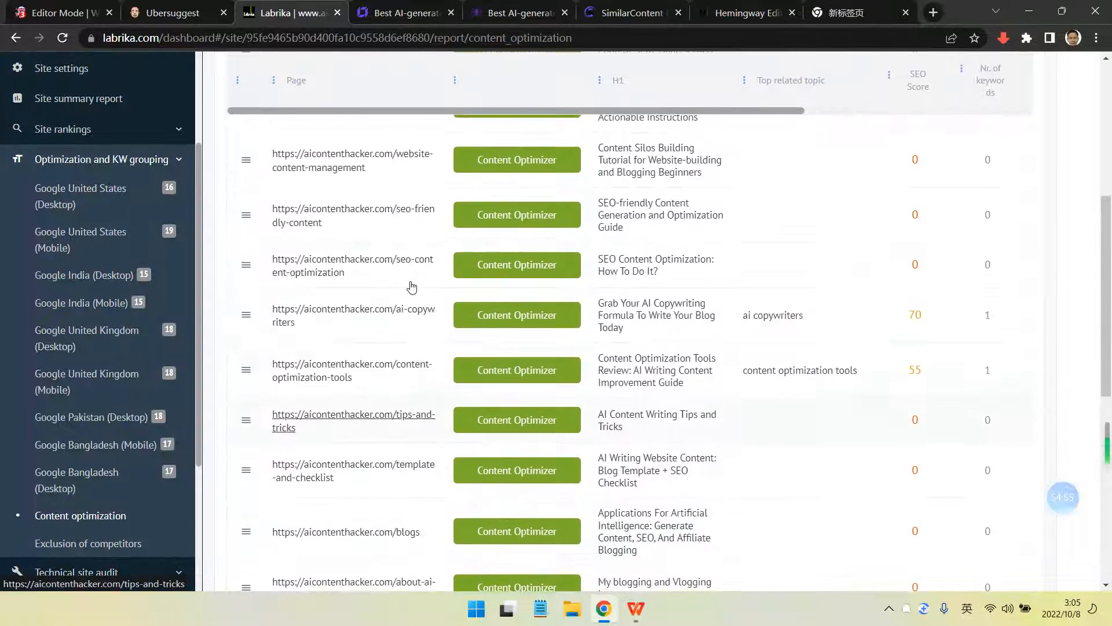
{"action": "scroll", "coordinate": [412, 286], "scroll_direction": "up", "scroll_amount": 3}
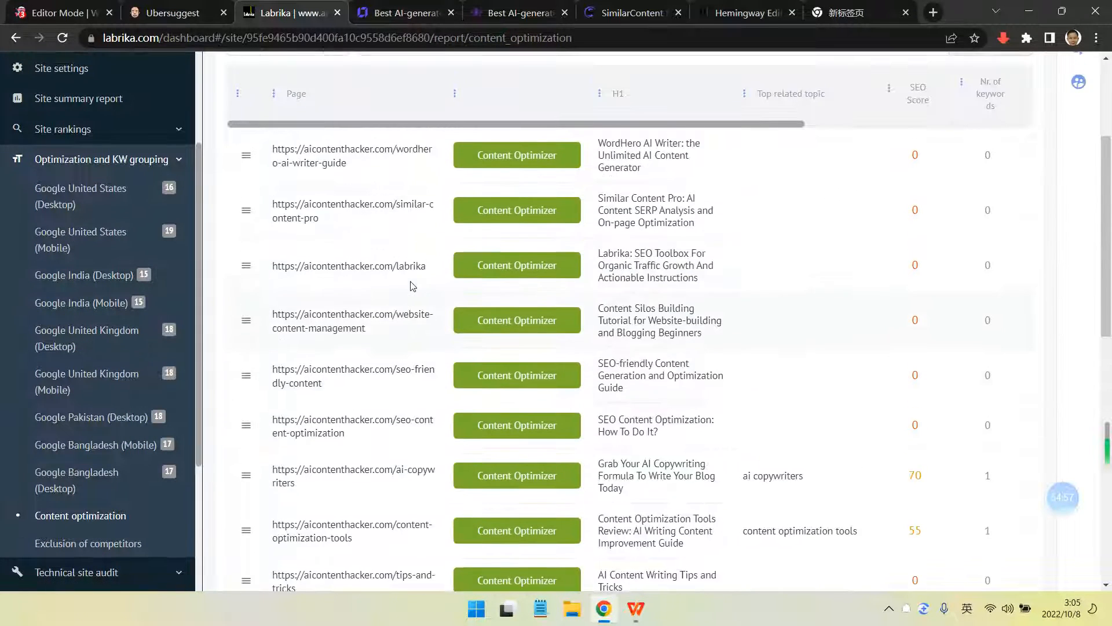
{"action": "scroll", "coordinate": [435, 280], "scroll_direction": "up", "scroll_amount": 2}
{"action": "scroll", "coordinate": [400, 285], "scroll_direction": "down", "scroll_amount": 13}
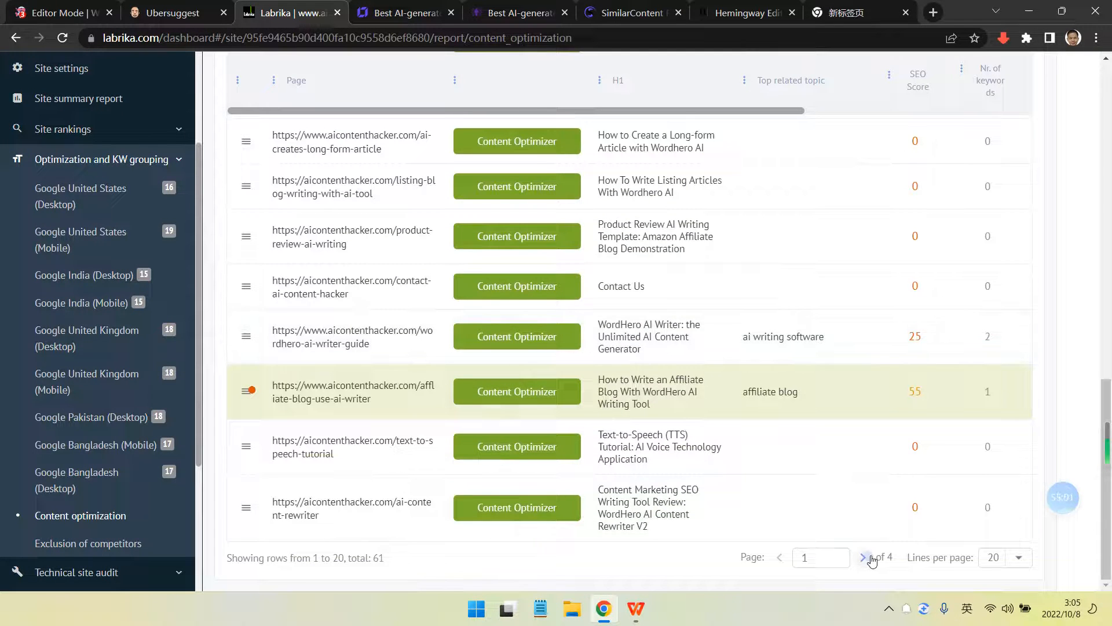
{"action": "left_click", "coordinate": [863, 557]}
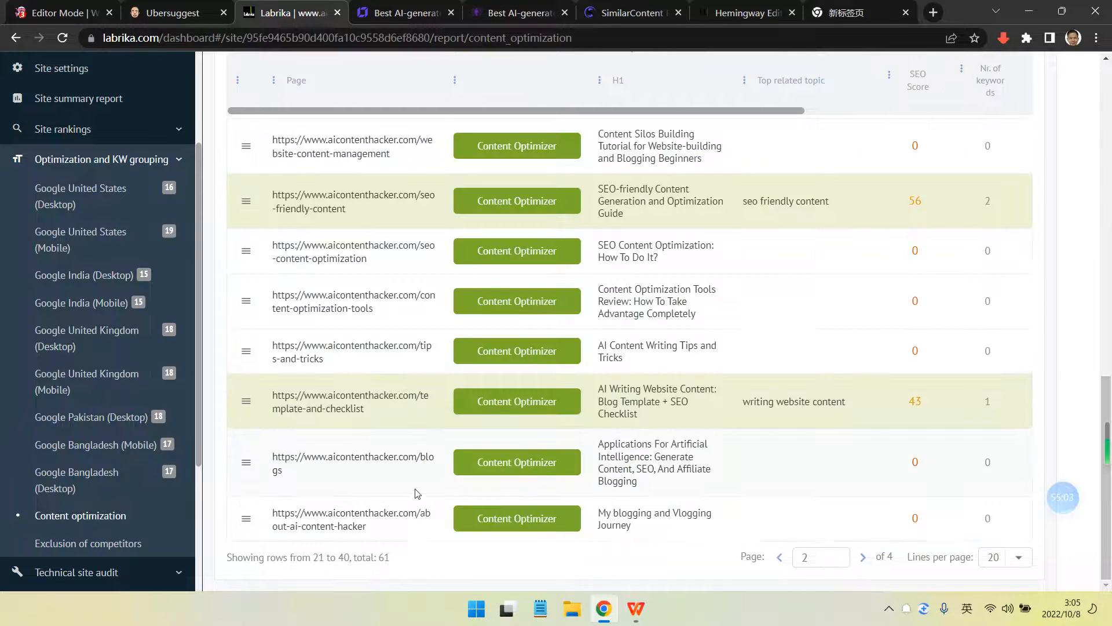
{"action": "scroll", "coordinate": [415, 490], "scroll_direction": "up", "scroll_amount": 2}
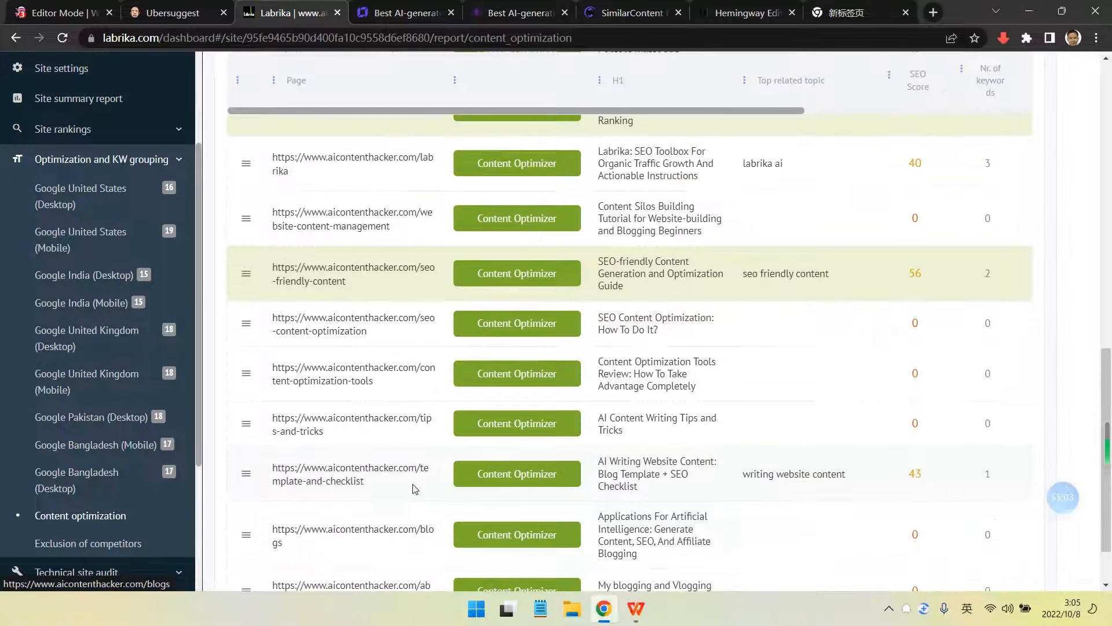
{"action": "scroll", "coordinate": [415, 490], "scroll_direction": "up", "scroll_amount": 1}
{"action": "scroll", "coordinate": [415, 489], "scroll_direction": "up", "scroll_amount": 1}
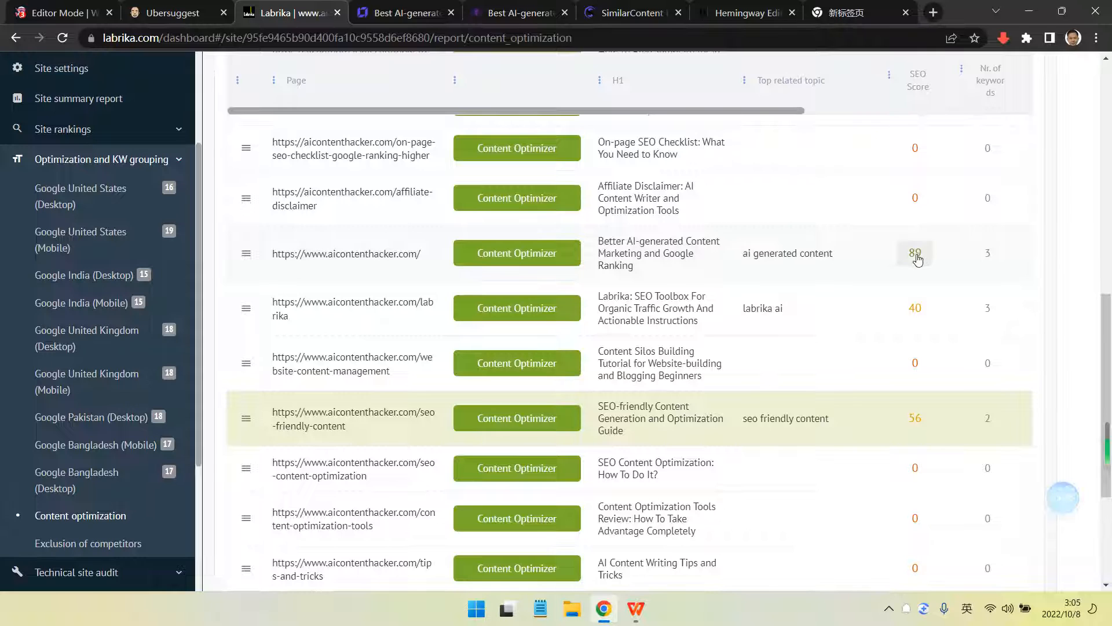
{"action": "left_click", "coordinate": [552, 256]}
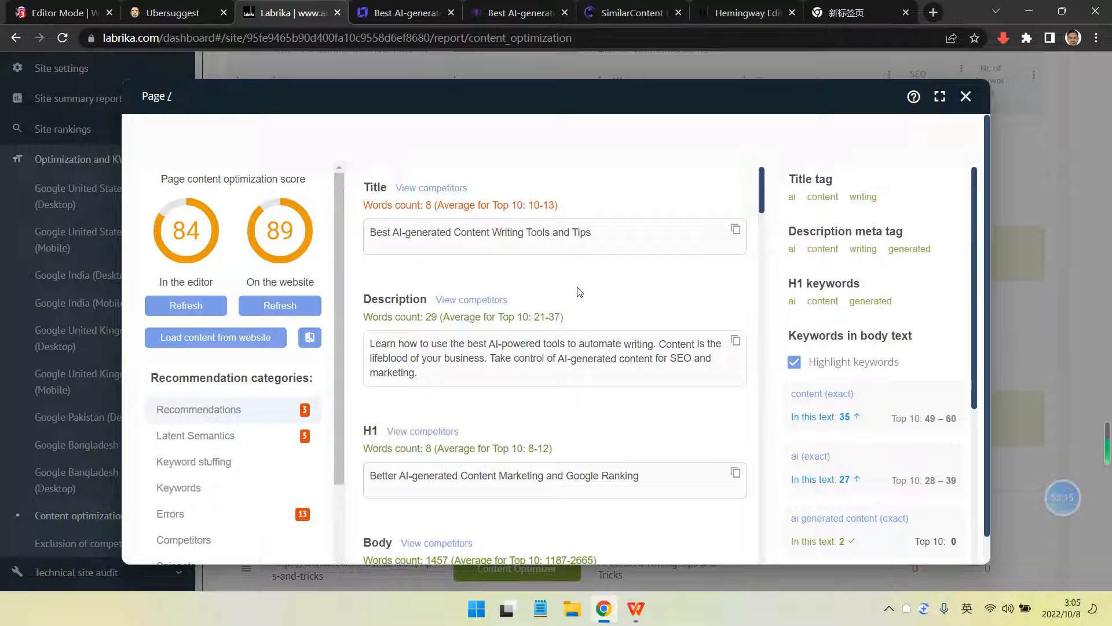
Review the home page's title, description and H1, and look through its Latent Semantics keywords
{"action": "scroll", "coordinate": [422, 301], "scroll_direction": "down", "scroll_amount": 1}
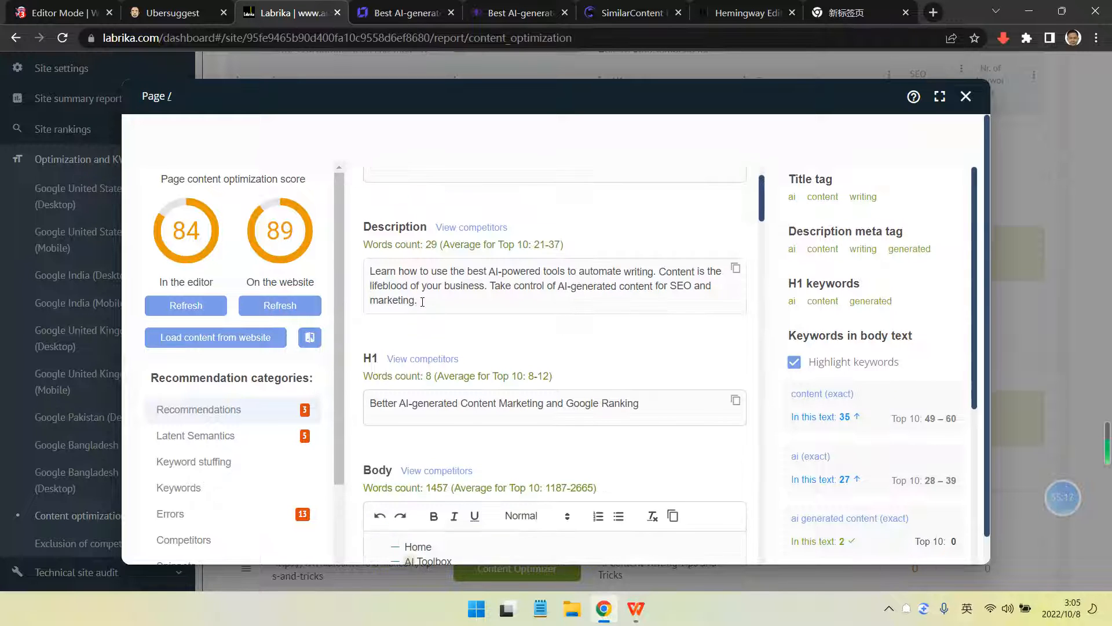
{"action": "scroll", "coordinate": [452, 304], "scroll_direction": "up", "scroll_amount": 1}
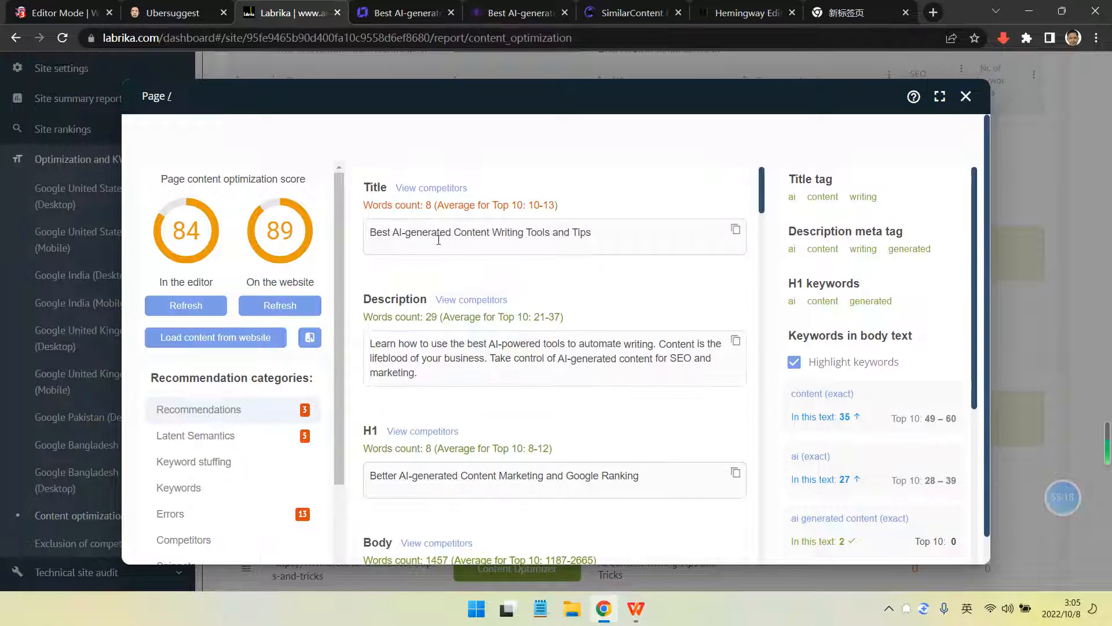
{"action": "left_click", "coordinate": [604, 236]}
{"action": "scroll", "coordinate": [577, 295], "scroll_direction": "down", "scroll_amount": 2}
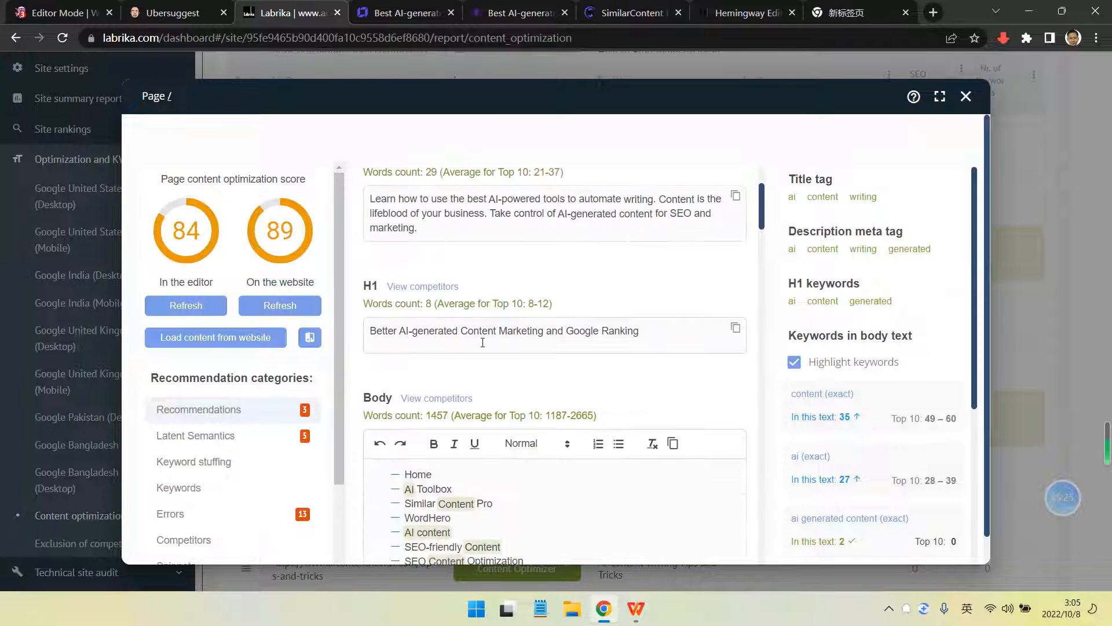
{"action": "left_click", "coordinate": [253, 440]}
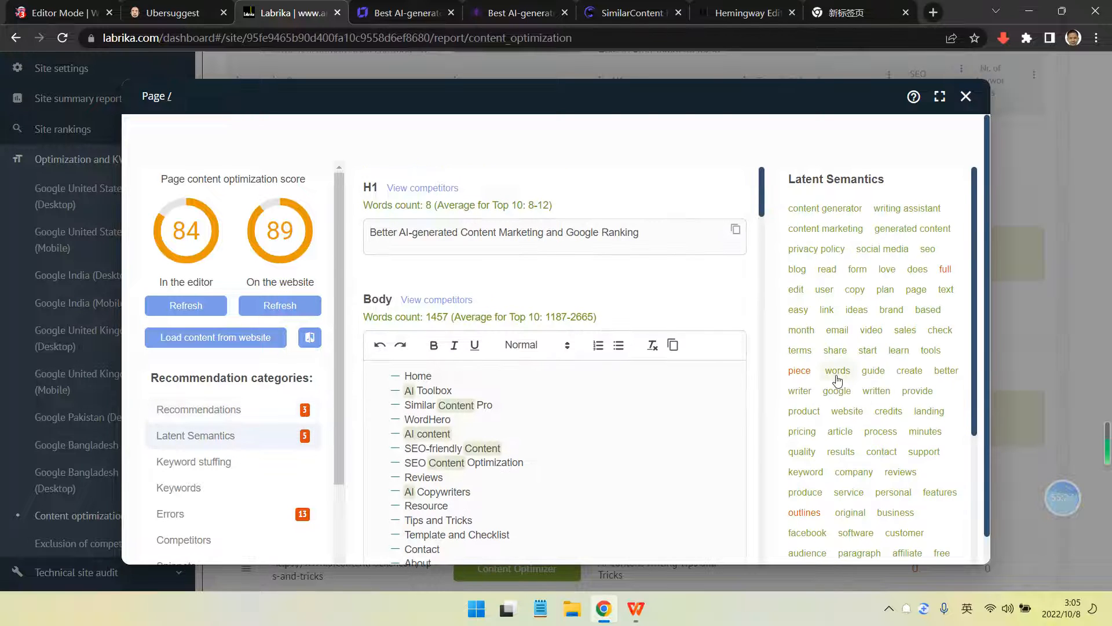
{"action": "scroll", "coordinate": [834, 379], "scroll_direction": "down", "scroll_amount": 2}
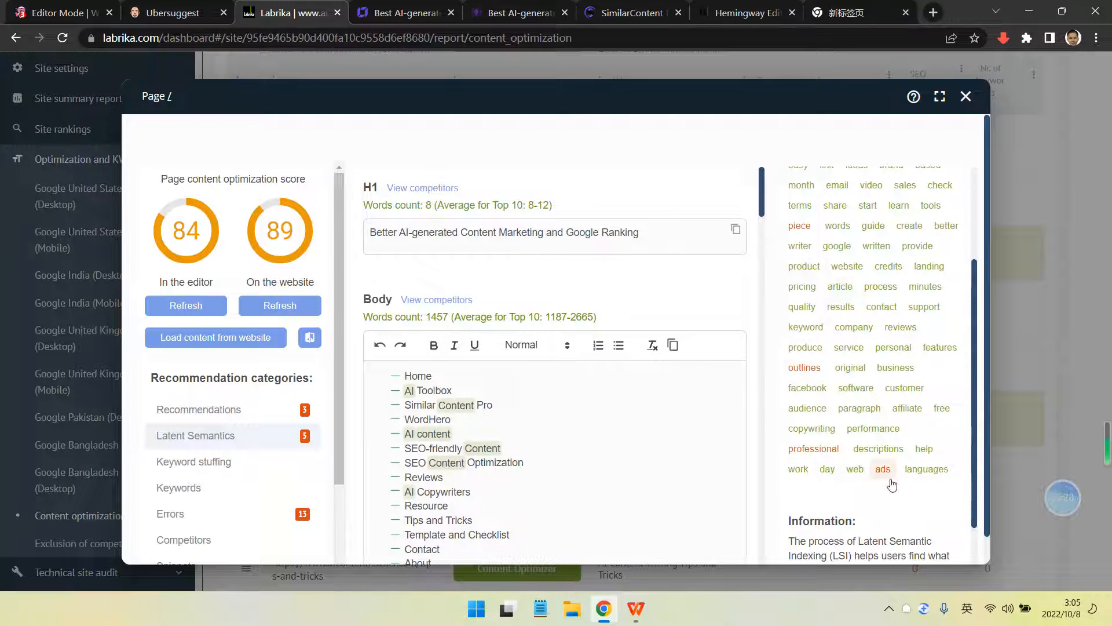
{"action": "scroll", "coordinate": [220, 463], "scroll_direction": "down", "scroll_amount": 2}
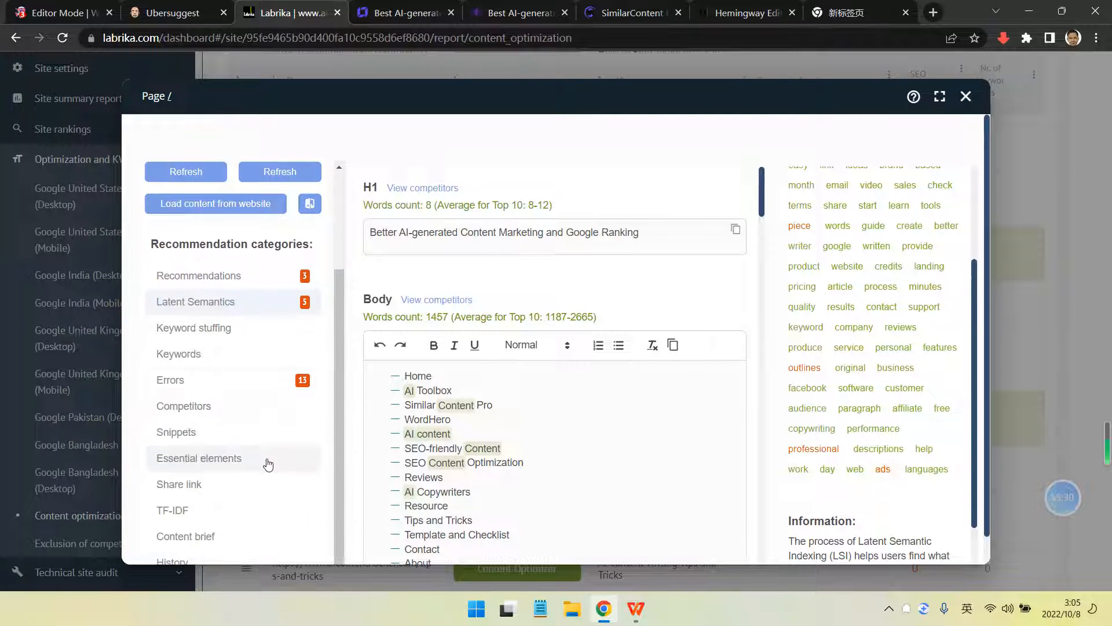
Examine the home page's critical errors, highlighting the meta noindex entry, and close the optimizer
{"action": "left_click", "coordinate": [260, 384]}
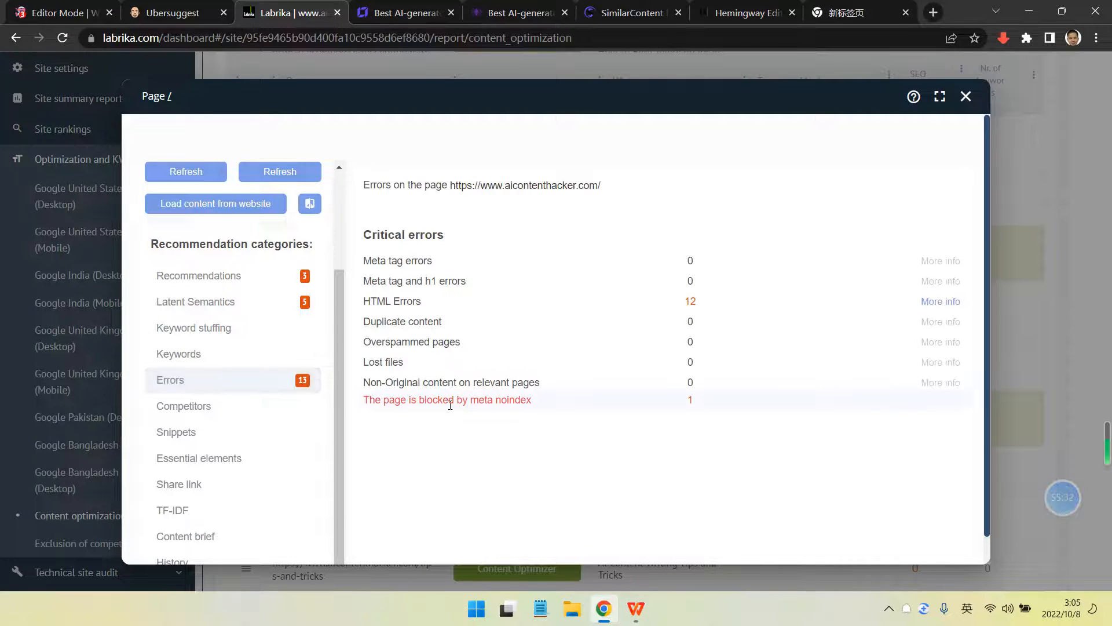
{"action": "left_click_drag", "start_coordinate": [479, 404], "coordinate": [576, 412]}
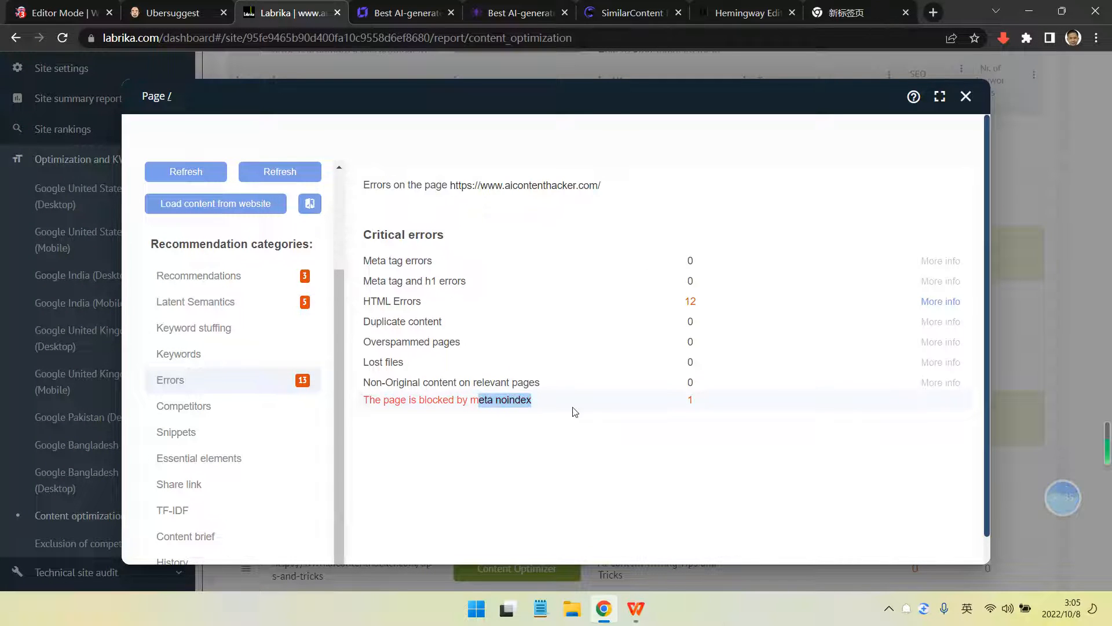
{"action": "left_click", "coordinate": [383, 397]}
{"action": "left_click_drag", "start_coordinate": [369, 398], "coordinate": [625, 402]}
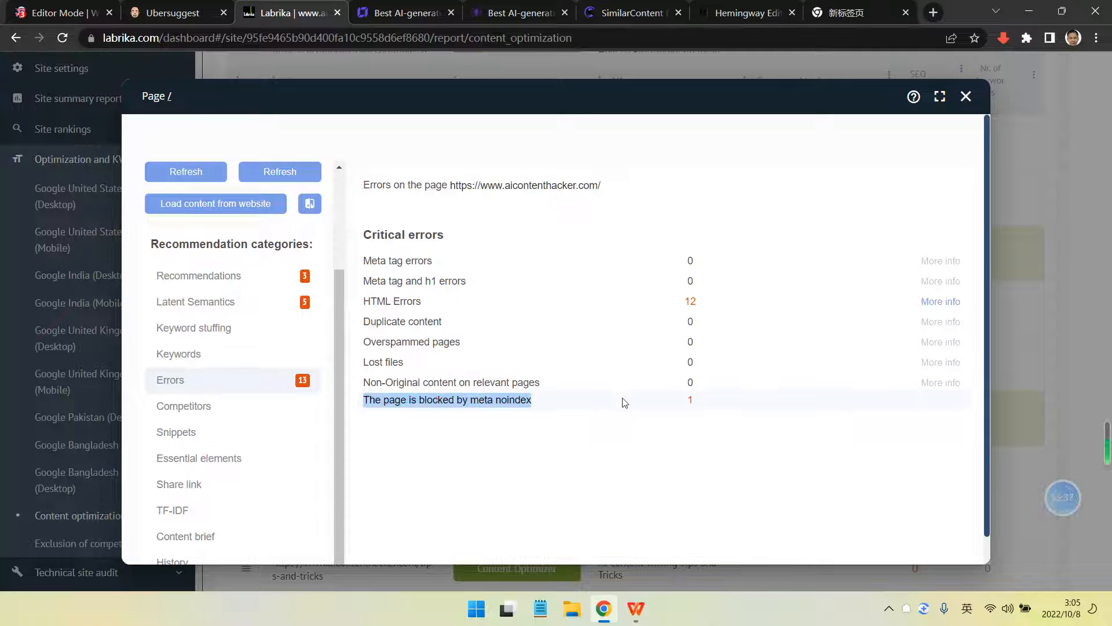
{"action": "left_click", "coordinate": [568, 410]}
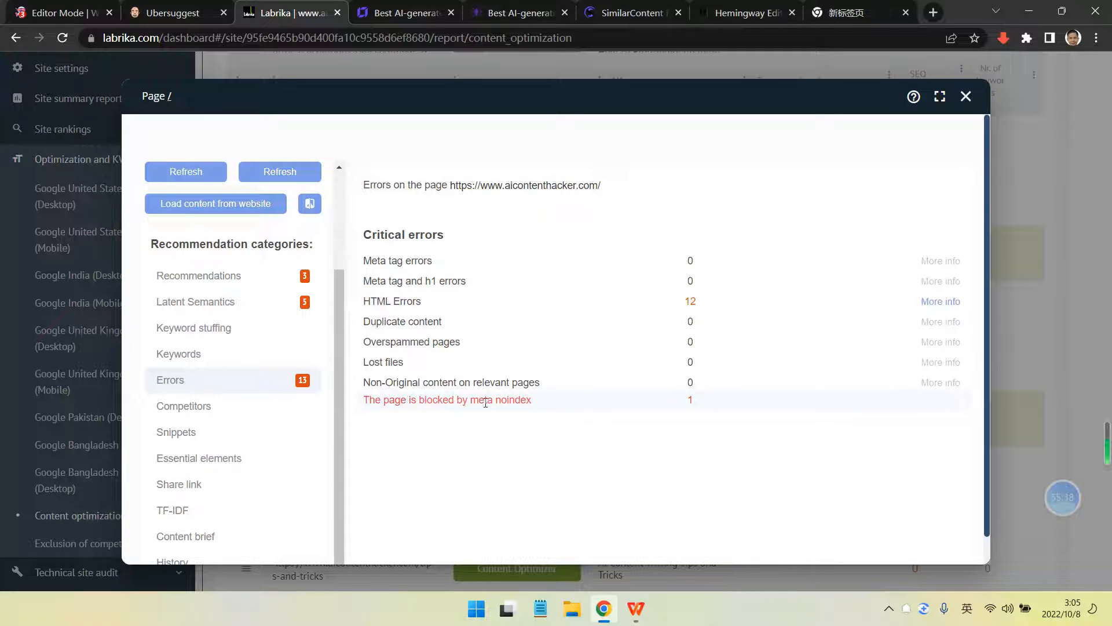
{"action": "left_click_drag", "start_coordinate": [486, 402], "coordinate": [571, 409]}
{"action": "left_click", "coordinate": [567, 405]}
{"action": "left_click_drag", "start_coordinate": [499, 399], "coordinate": [541, 400]}
{"action": "left_click", "coordinate": [544, 406]}
{"action": "scroll", "coordinate": [311, 415], "scroll_direction": "up", "scroll_amount": 3}
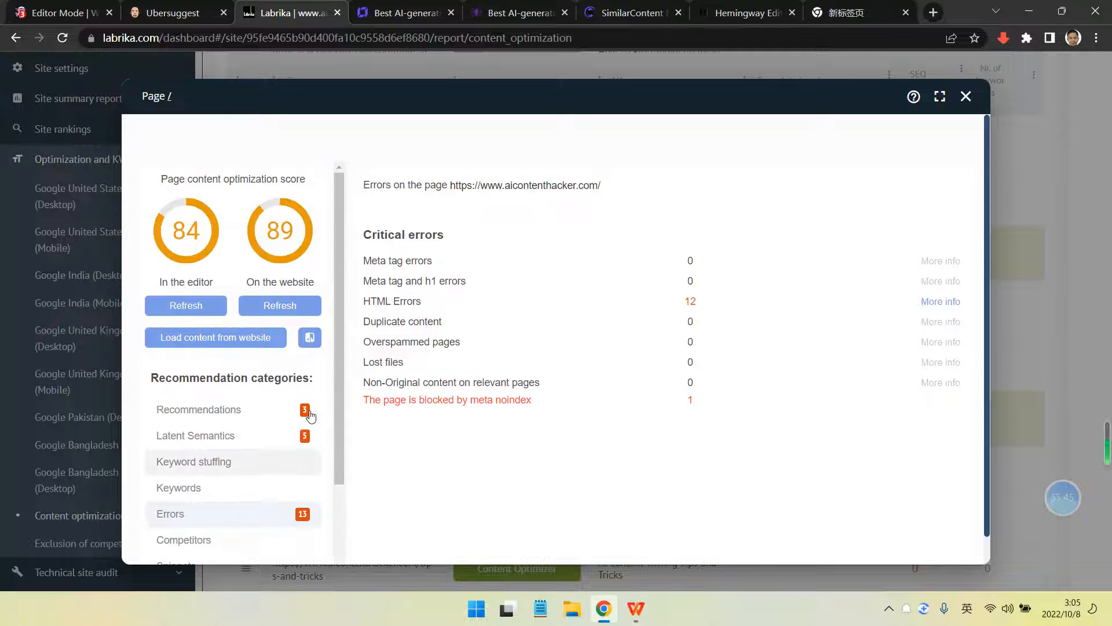
{"action": "left_click", "coordinate": [966, 96]}
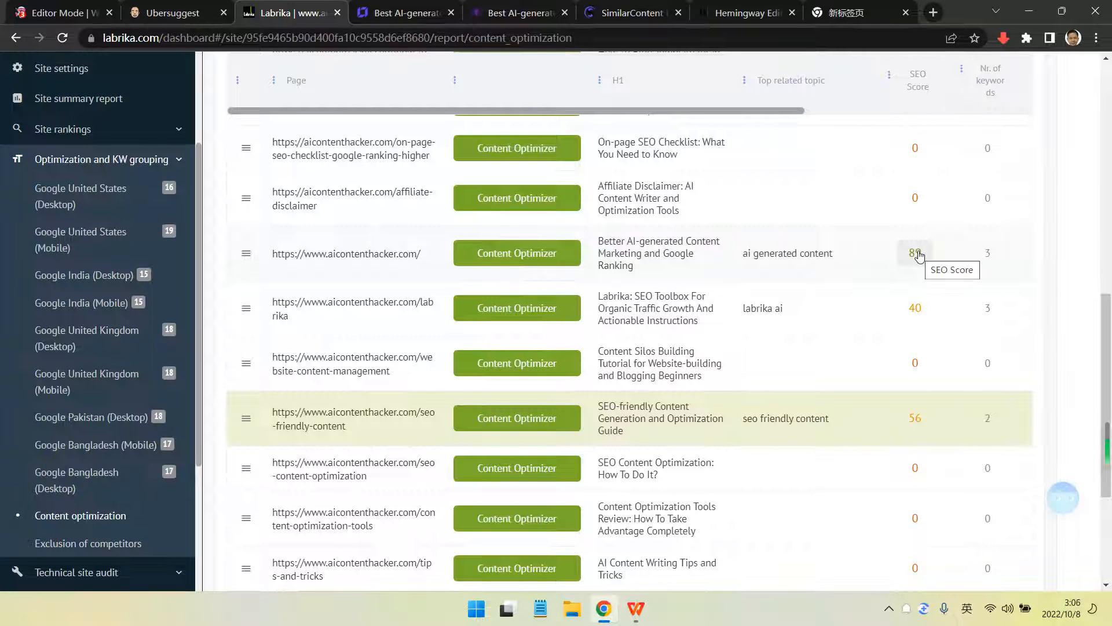
Reopen the home page's optimizer from its SEO score and check the Latent Semantics keywords for unused terms
{"action": "left_click", "coordinate": [917, 254]}
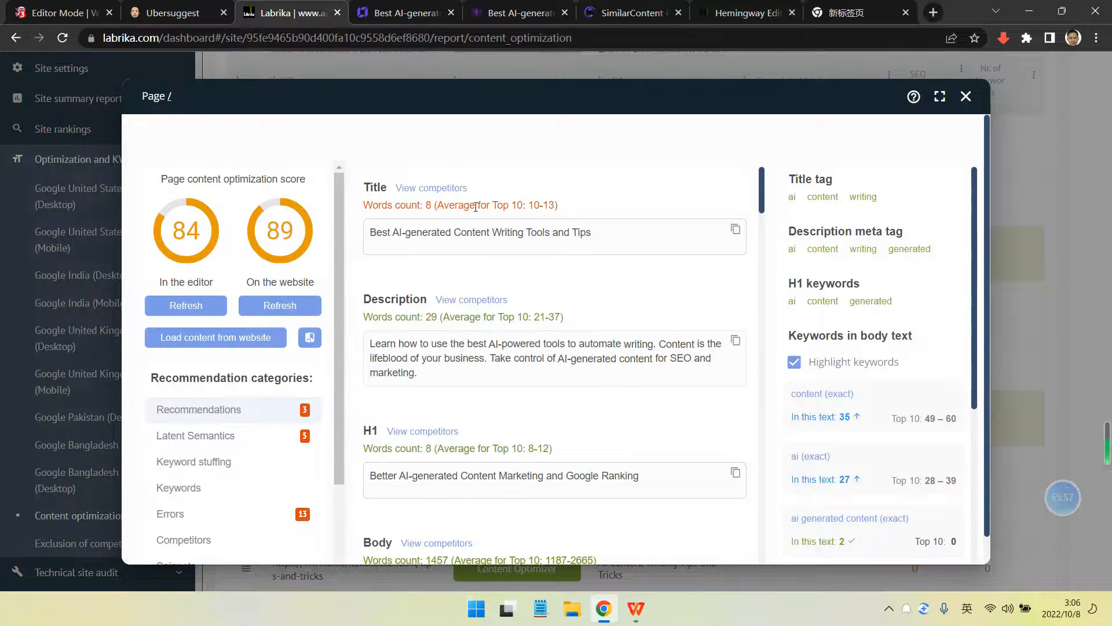
{"action": "scroll", "coordinate": [690, 287], "scroll_direction": "down", "scroll_amount": 3}
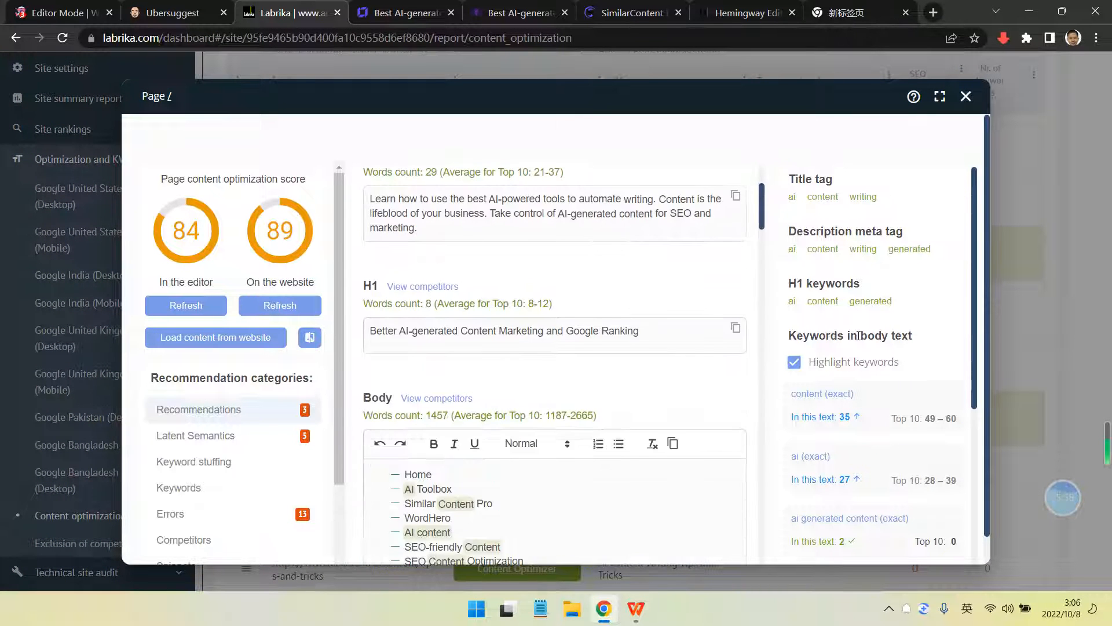
{"action": "left_click", "coordinate": [248, 431]}
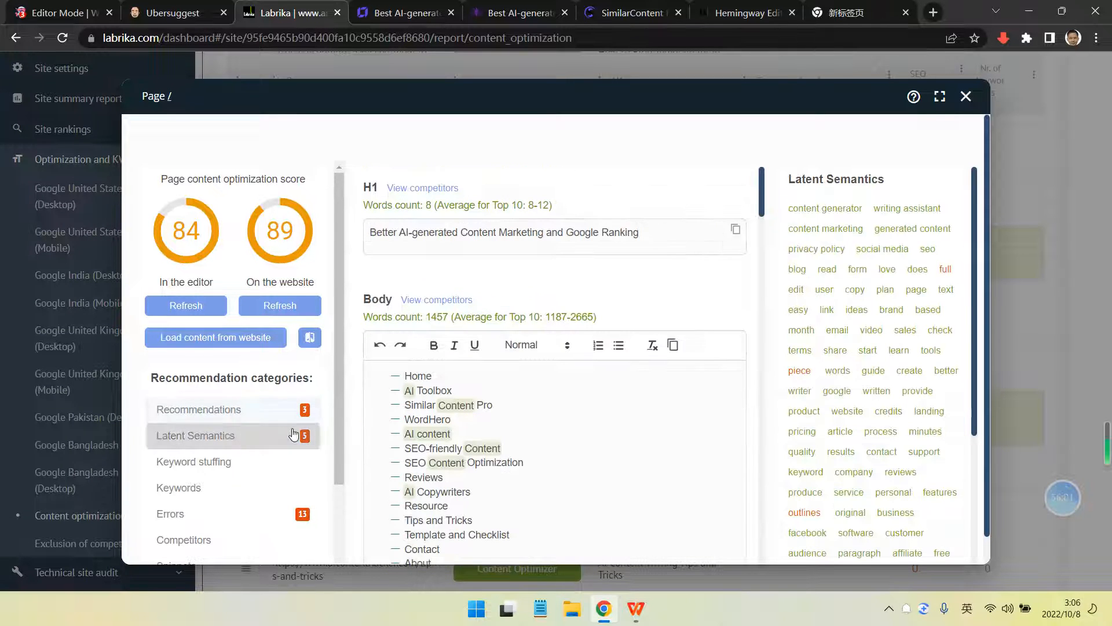
{"action": "scroll", "coordinate": [834, 385], "scroll_direction": "down", "scroll_amount": 3}
{"action": "scroll", "coordinate": [817, 385], "scroll_direction": "up", "scroll_amount": 3}
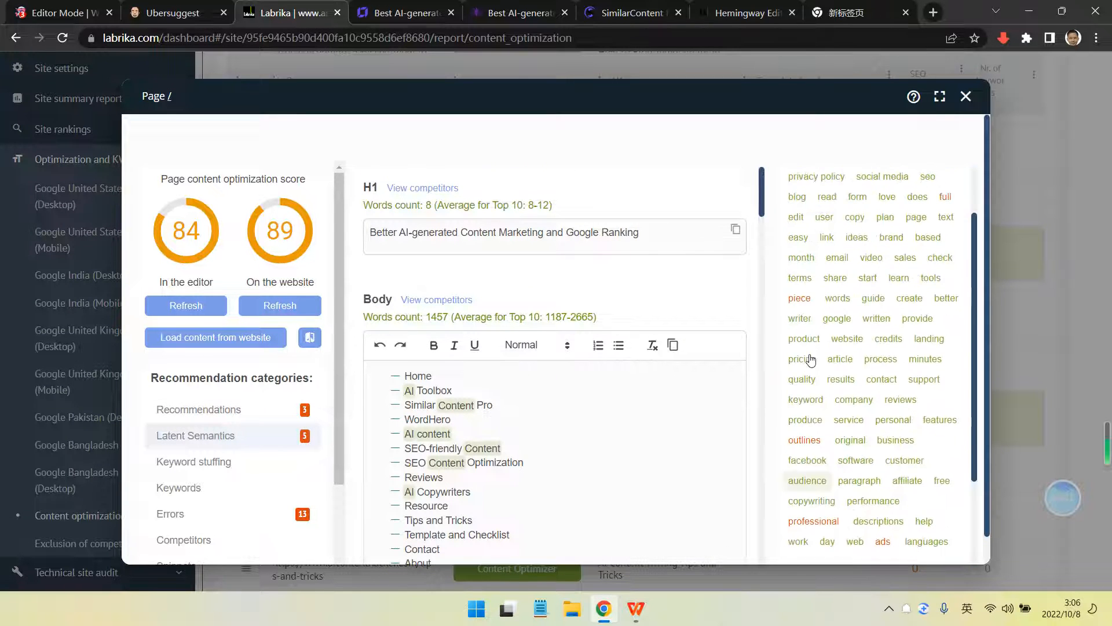
{"action": "scroll", "coordinate": [570, 442], "scroll_direction": "down", "scroll_amount": 3}
{"action": "scroll", "coordinate": [583, 436], "scroll_direction": "up", "scroll_amount": 3}
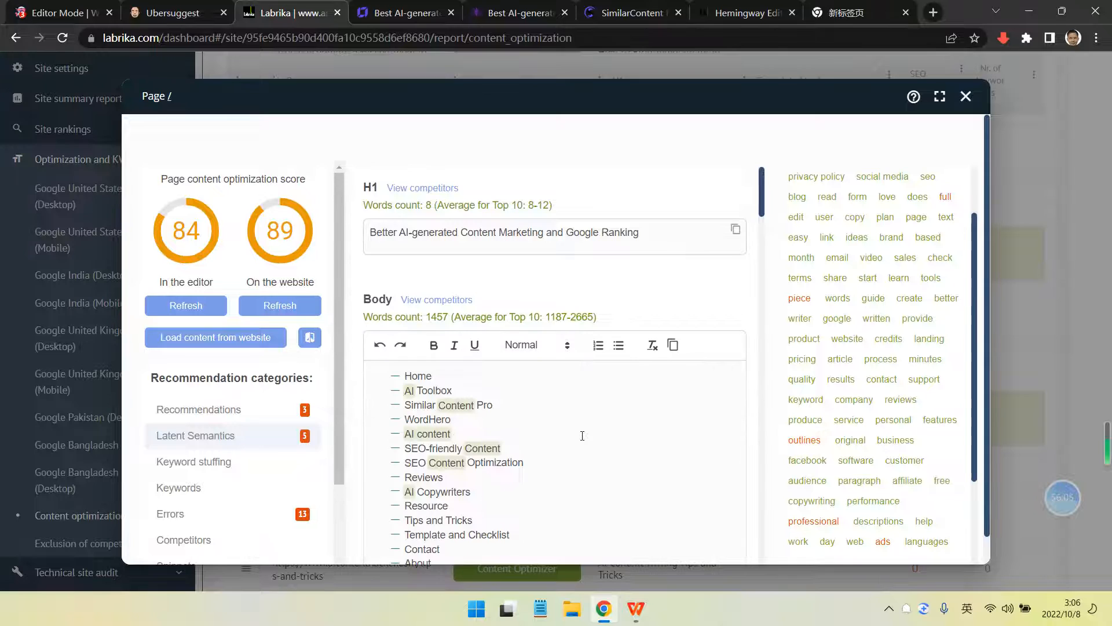
Read through the home page's body text and its highlighted keywords alongside the Latent Semantics list
{"action": "scroll", "coordinate": [628, 393], "scroll_direction": "down", "scroll_amount": 3}
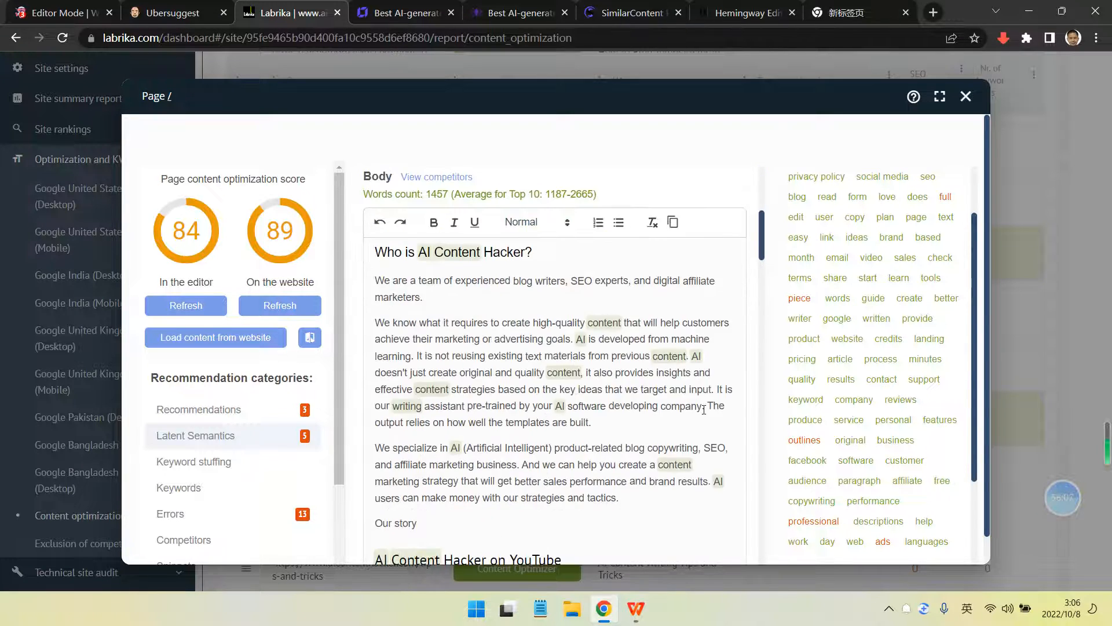
{"action": "scroll", "coordinate": [698, 398], "scroll_direction": "up", "scroll_amount": 3}
{"action": "scroll", "coordinate": [698, 394], "scroll_direction": "down", "scroll_amount": 15}
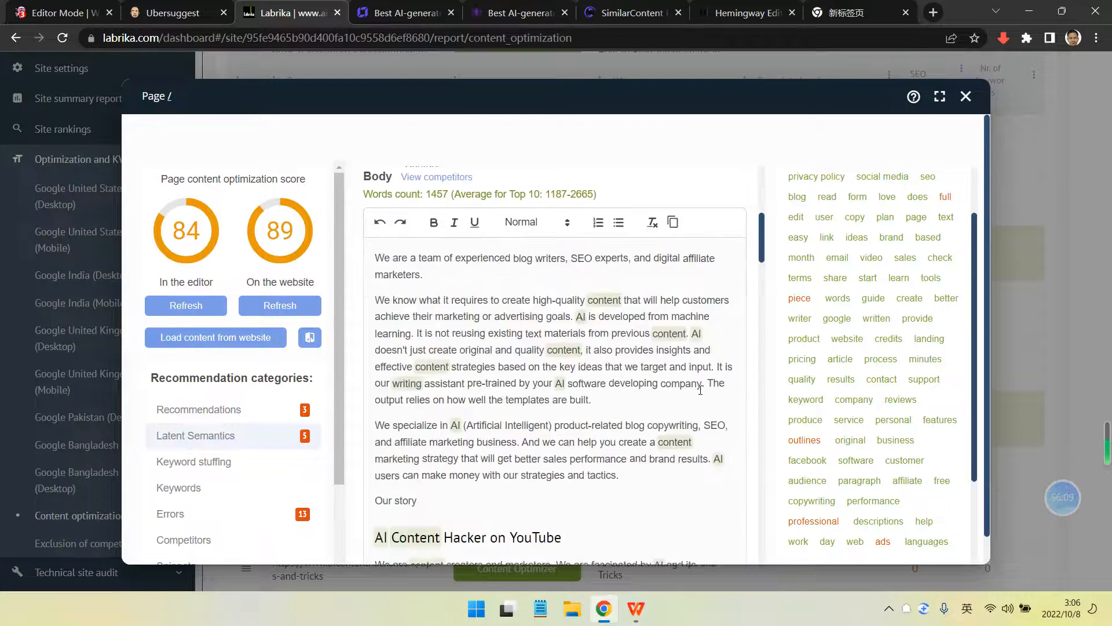
{"action": "scroll", "coordinate": [704, 385], "scroll_direction": "down", "scroll_amount": 5}
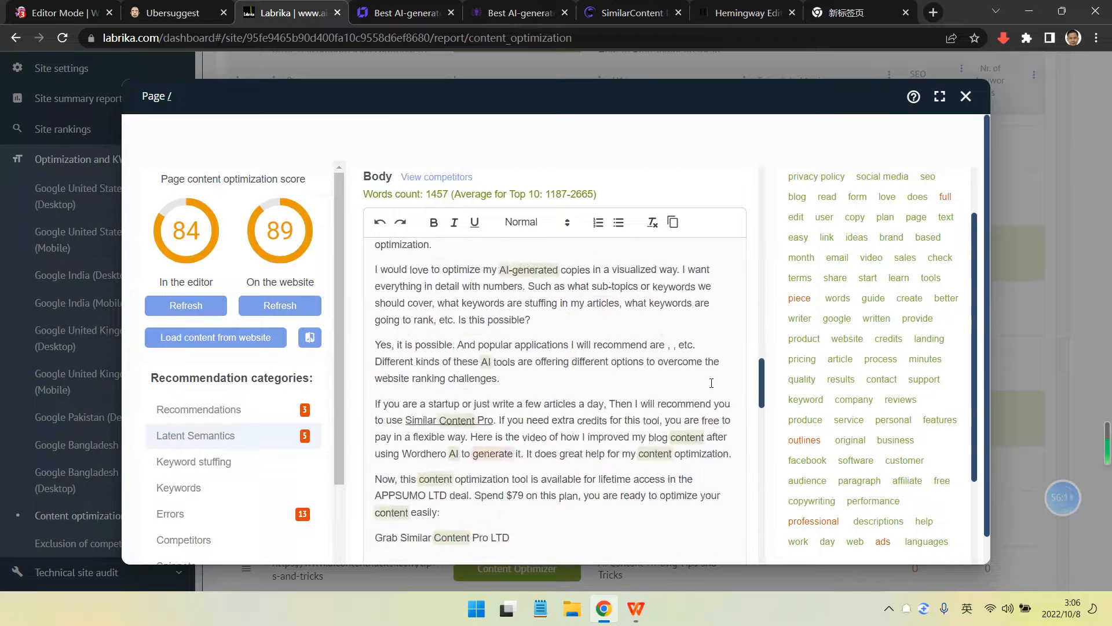
{"action": "scroll", "coordinate": [595, 401], "scroll_direction": "down", "scroll_amount": 10}
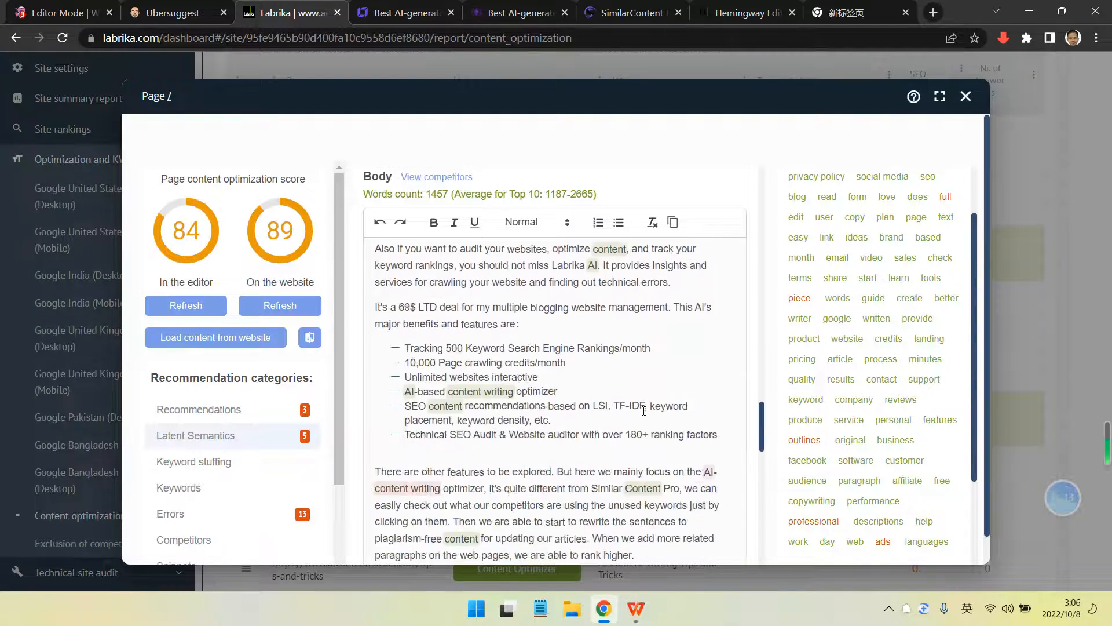
{"action": "scroll", "coordinate": [644, 410], "scroll_direction": "down", "scroll_amount": 1}
{"action": "scroll", "coordinate": [664, 424], "scroll_direction": "down", "scroll_amount": 3}
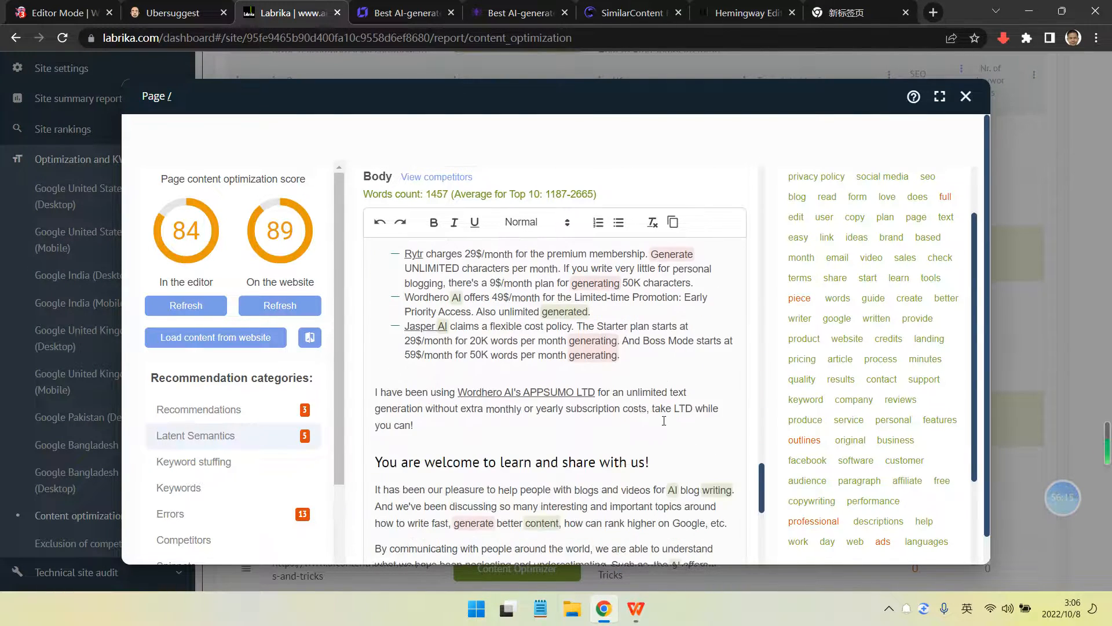
{"action": "scroll", "coordinate": [708, 431], "scroll_direction": "down", "scroll_amount": 5}
{"action": "scroll", "coordinate": [770, 440], "scroll_direction": "down", "scroll_amount": 3}
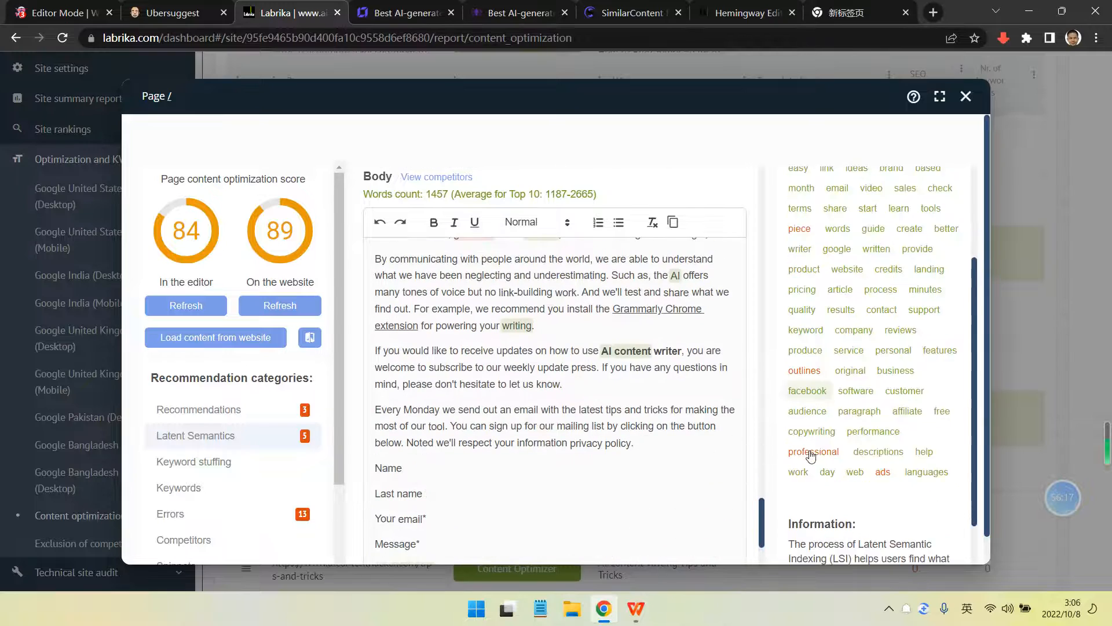
{"action": "scroll", "coordinate": [610, 409], "scroll_direction": "up", "scroll_amount": 10}
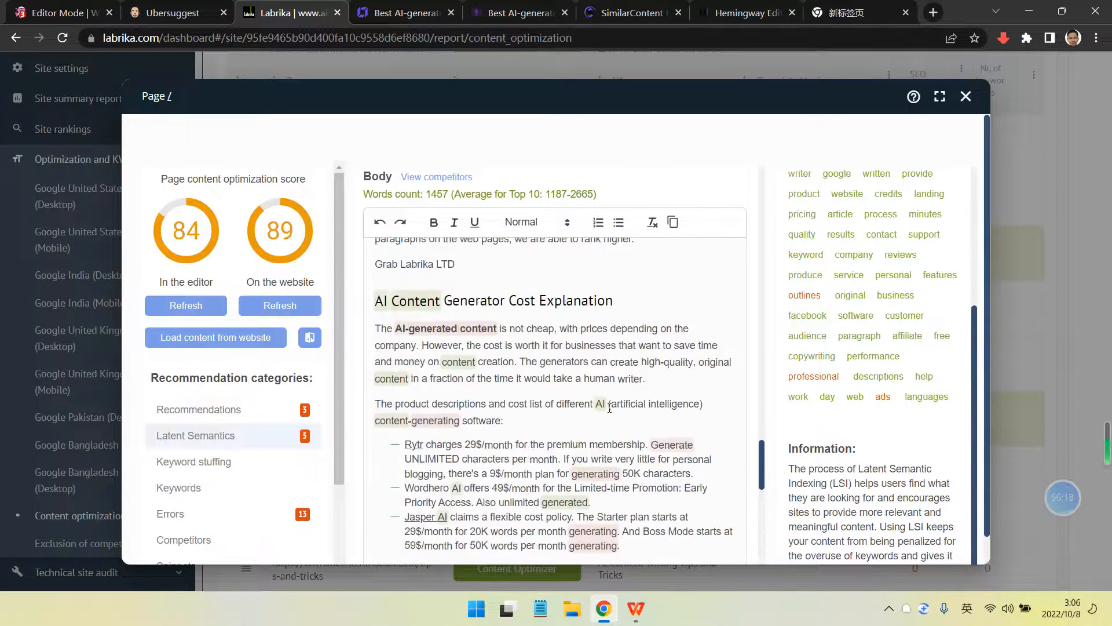
{"action": "scroll", "coordinate": [639, 363], "scroll_direction": "up", "scroll_amount": 3}
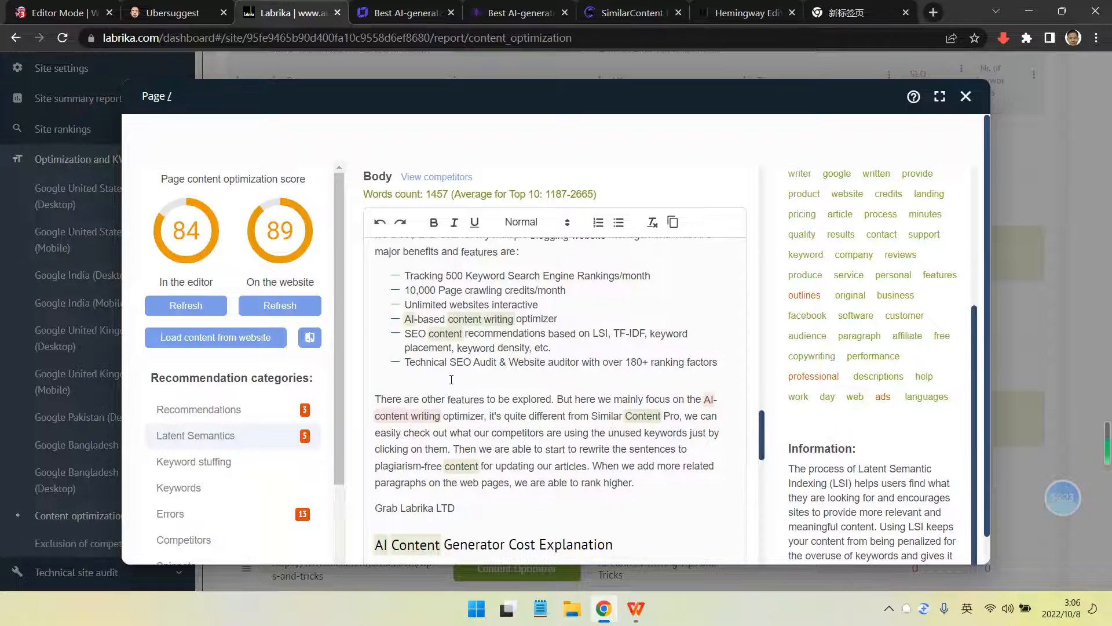
{"action": "scroll", "coordinate": [501, 402], "scroll_direction": "up", "scroll_amount": 15}
{"action": "scroll", "coordinate": [500, 402], "scroll_direction": "up", "scroll_amount": 8}
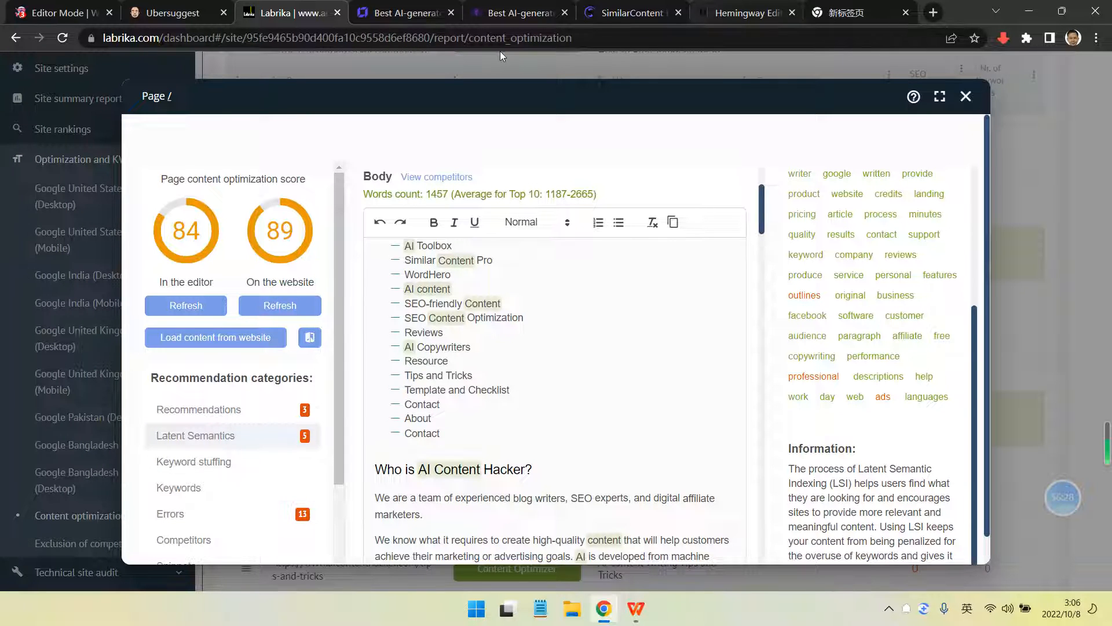
Return to the home page's Errors category and point out the meta noindex error
{"action": "left_click", "coordinate": [247, 514]}
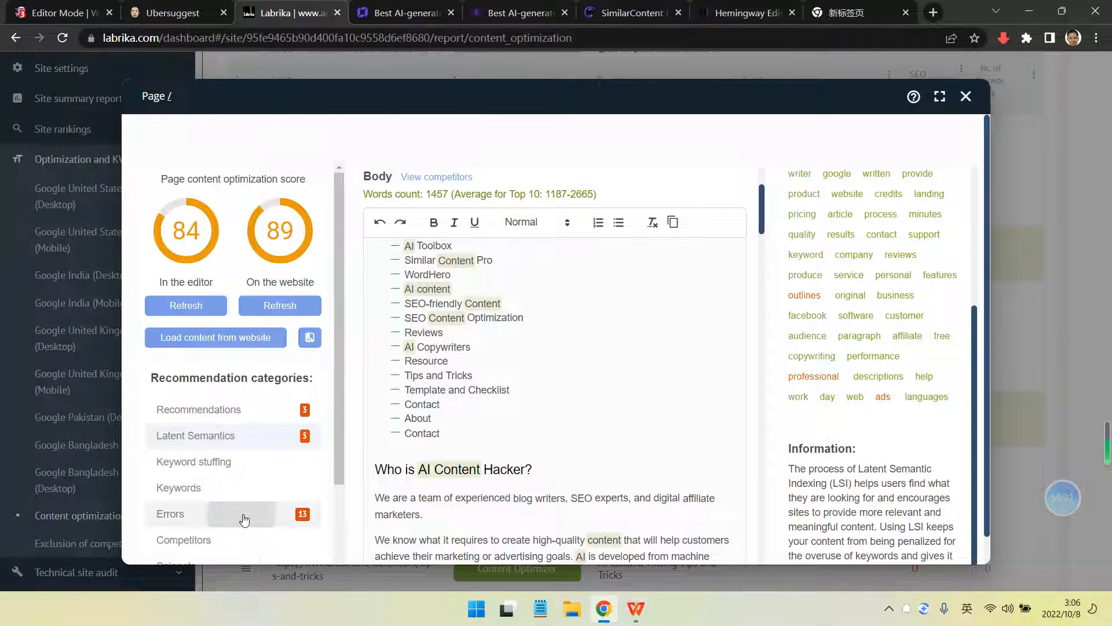
{"action": "left_click_drag", "start_coordinate": [543, 404], "coordinate": [339, 407]}
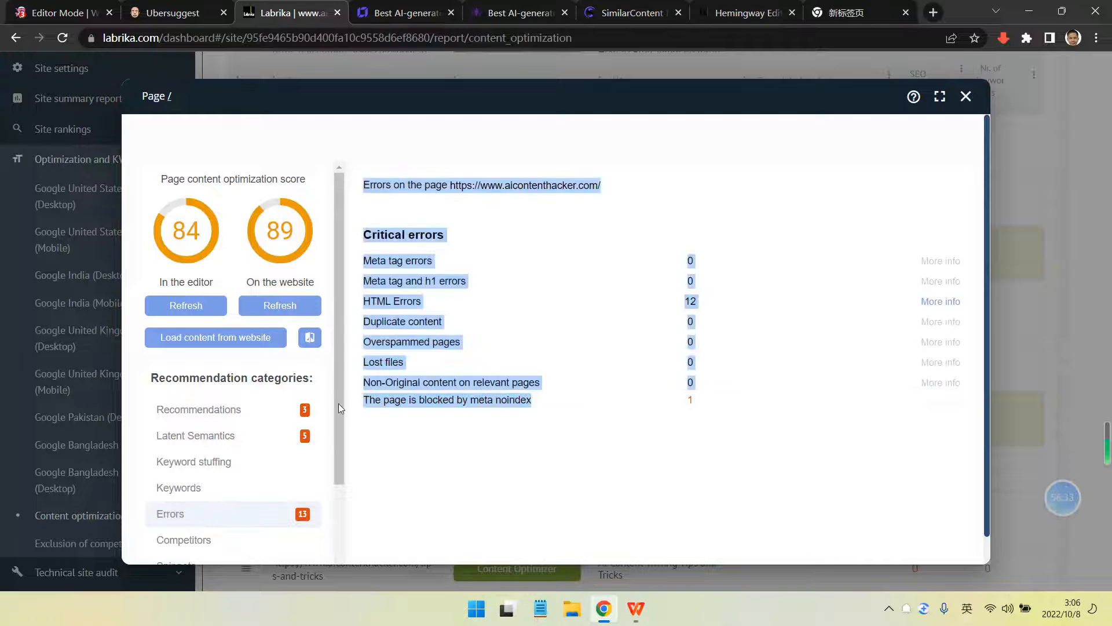
{"action": "left_click", "coordinate": [543, 403]}
{"action": "mouse_move", "coordinate": [545, 404]}
{"action": "left_mouse_down"}
{"action": "mouse_move", "coordinate": [416, 404]}
{"action": "mouse_move", "coordinate": [537, 404]}
{"action": "left_mouse_up"}
{"action": "left_click", "coordinate": [408, 415]}
{"action": "left_click", "coordinate": [437, 403]}
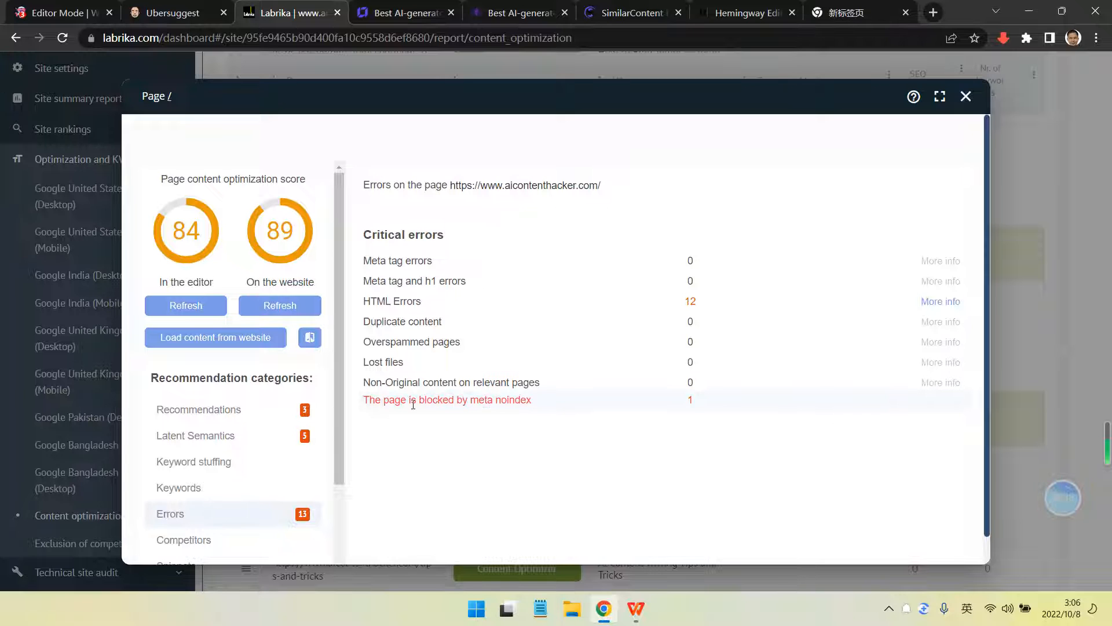
Highlight the home page's meta noindex error, close its optimizer and look over the content optimization page list
{"action": "left_click_drag", "start_coordinate": [417, 401], "coordinate": [556, 417]}
{"action": "left_click", "coordinate": [519, 435]}
{"action": "left_click", "coordinate": [966, 96]}
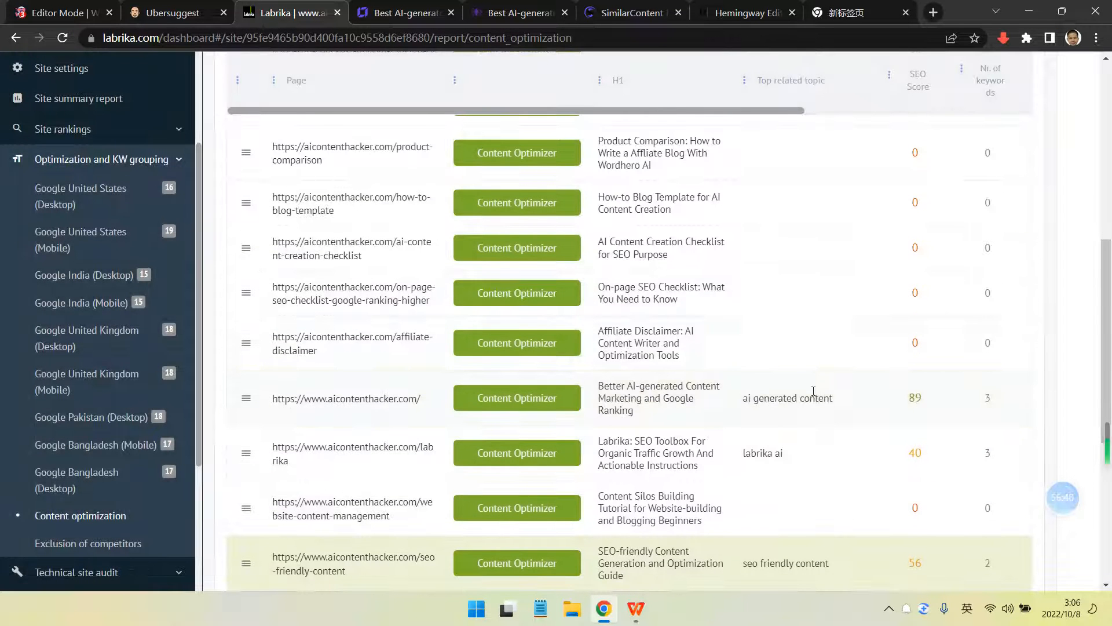
{"action": "scroll", "coordinate": [813, 391], "scroll_direction": "down", "scroll_amount": 1}
{"action": "scroll", "coordinate": [809, 405], "scroll_direction": "up", "scroll_amount": 4}
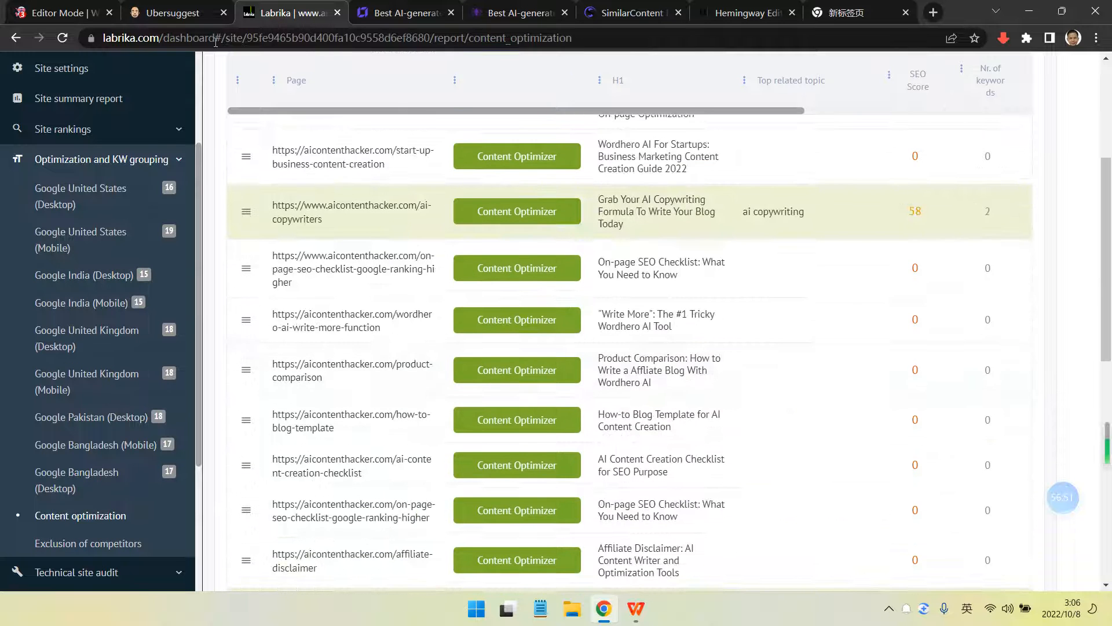
Switch to WordHero and open a blank document in the original Editor instead of the v2 beta
{"action": "left_click", "coordinate": [64, 12]}
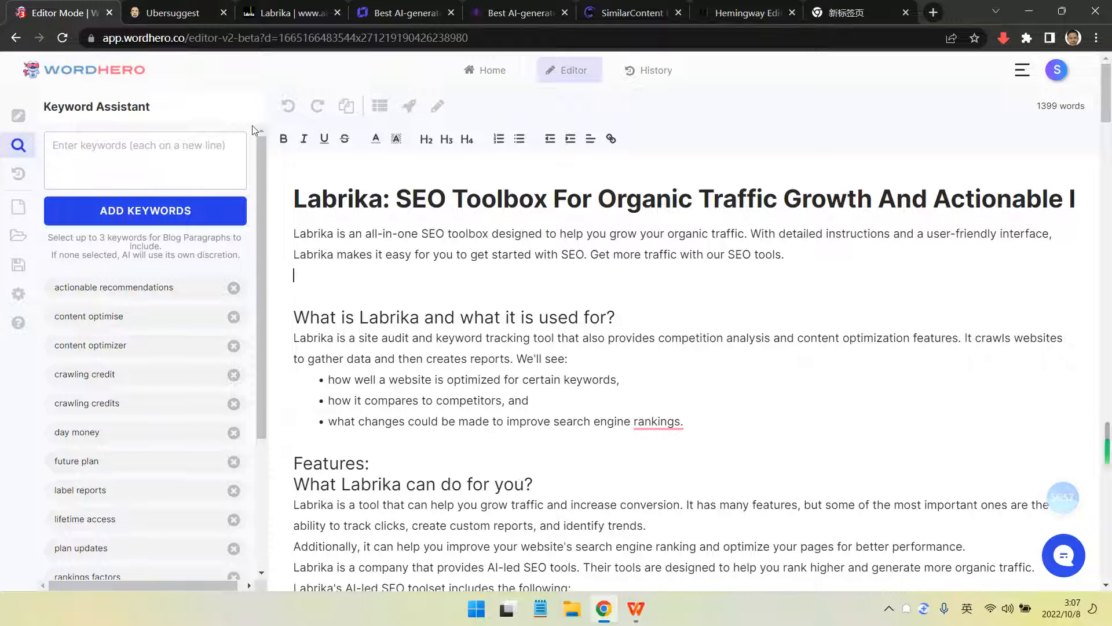
{"action": "left_click", "coordinate": [618, 71]}
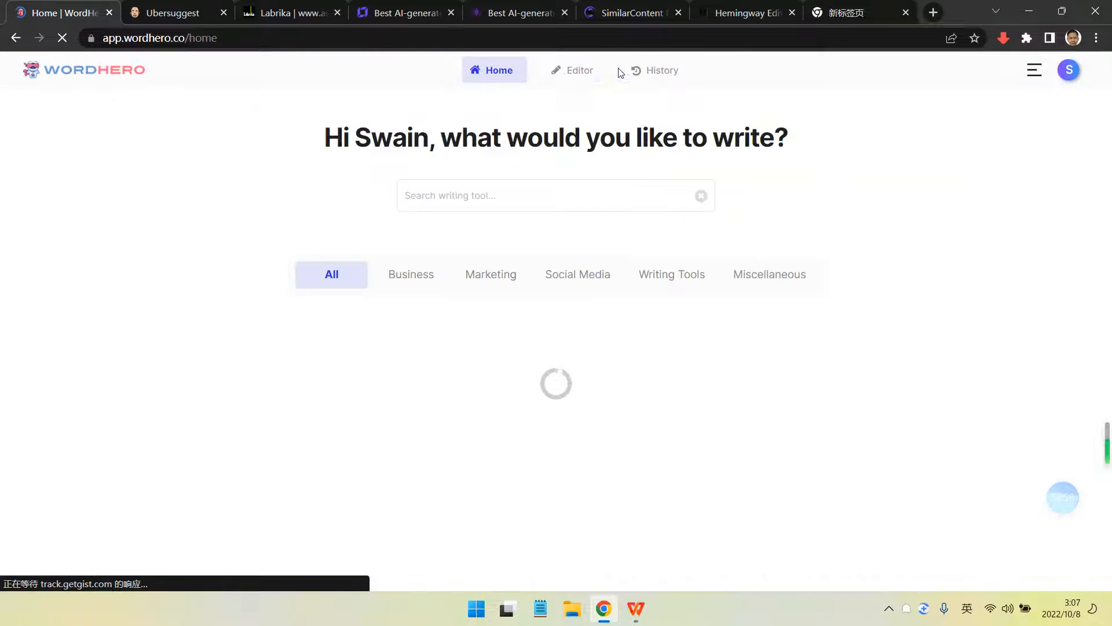
{"action": "left_click", "coordinate": [565, 76]}
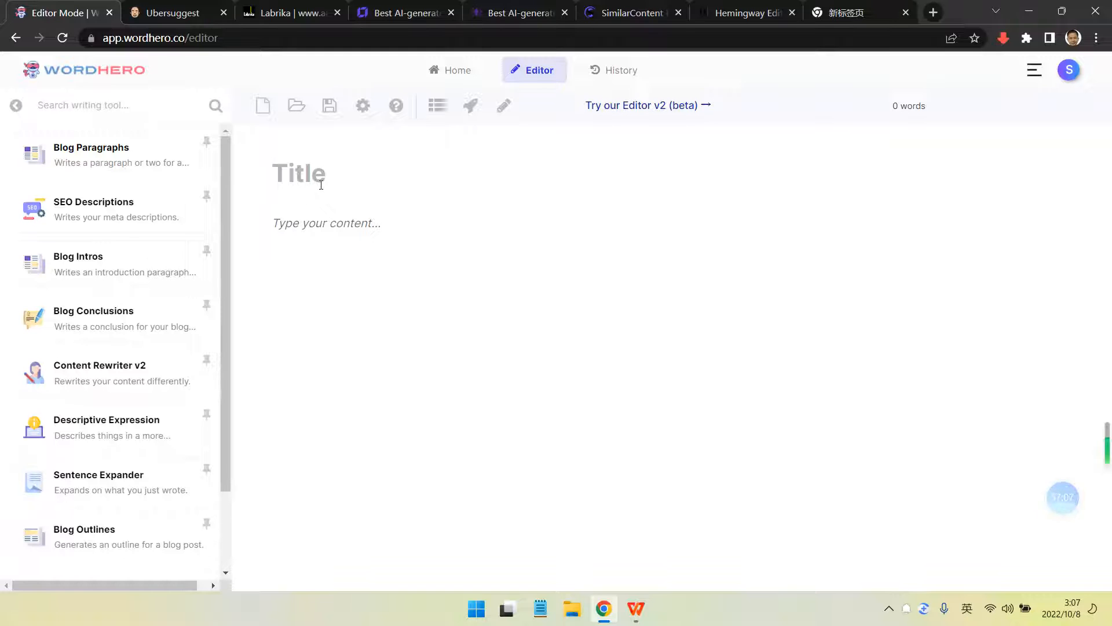
Switch to the AI Content Hacker website and open its Labrika page from the AI Toolbox entries
{"action": "left_click", "coordinate": [502, 6]}
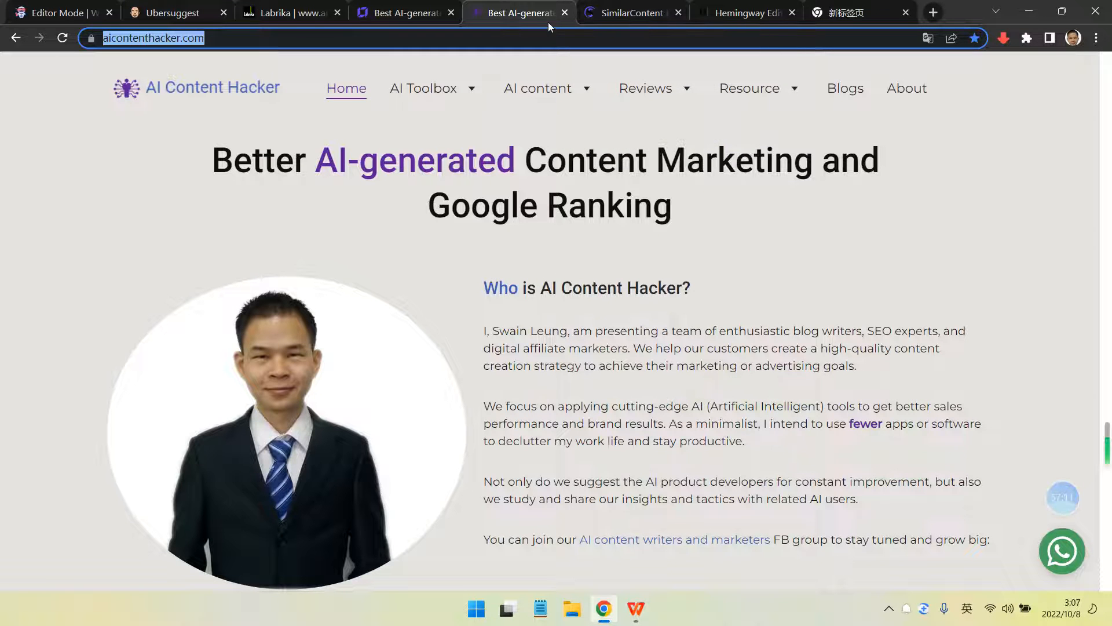
{"action": "mouse_move", "coordinate": [429, 94]}
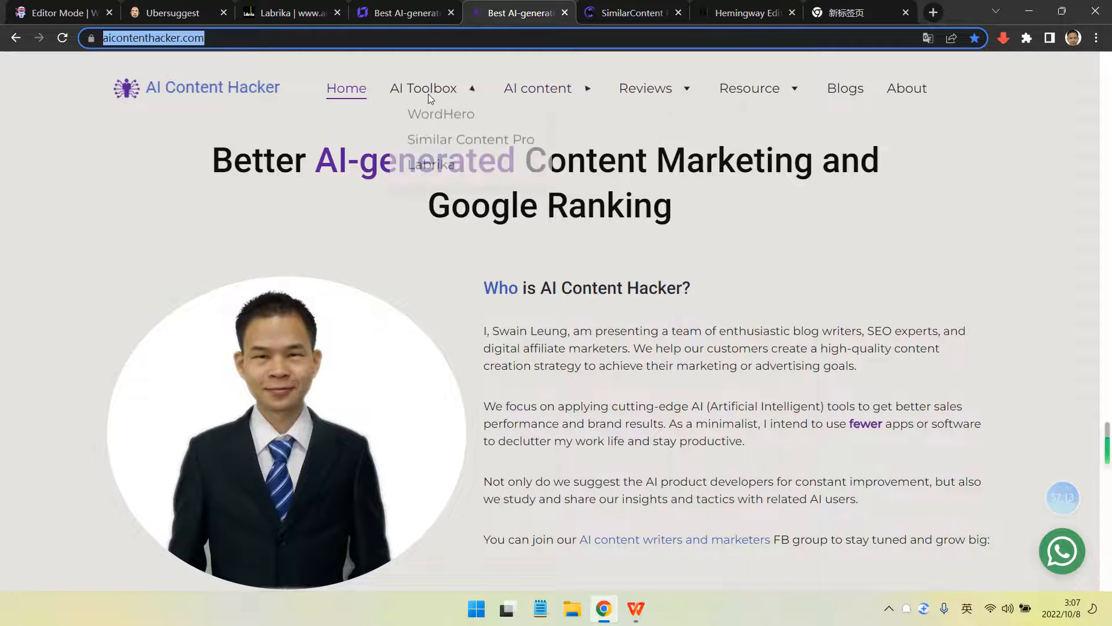
{"action": "left_click", "coordinate": [431, 170]}
Copy the whole Labrika article, from its main title through the closing paragraph above the Labrika APPSUMO LTD link
{"action": "left_click_drag", "start_coordinate": [583, 219], "coordinate": [567, 221]}
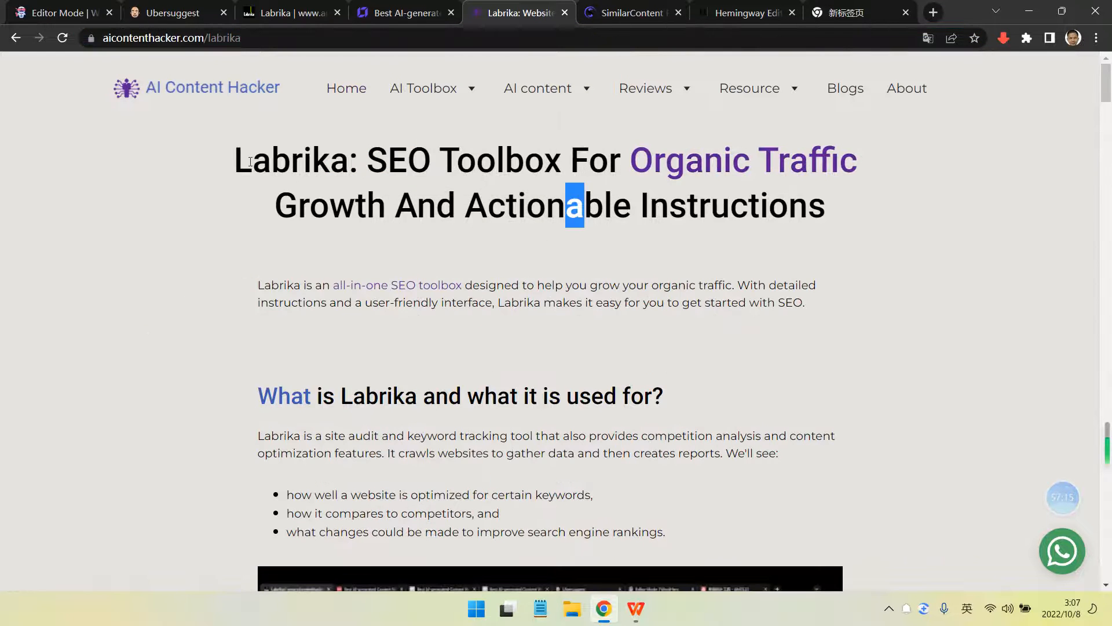
{"action": "left_click_drag", "start_coordinate": [250, 161], "coordinate": [682, 431]}
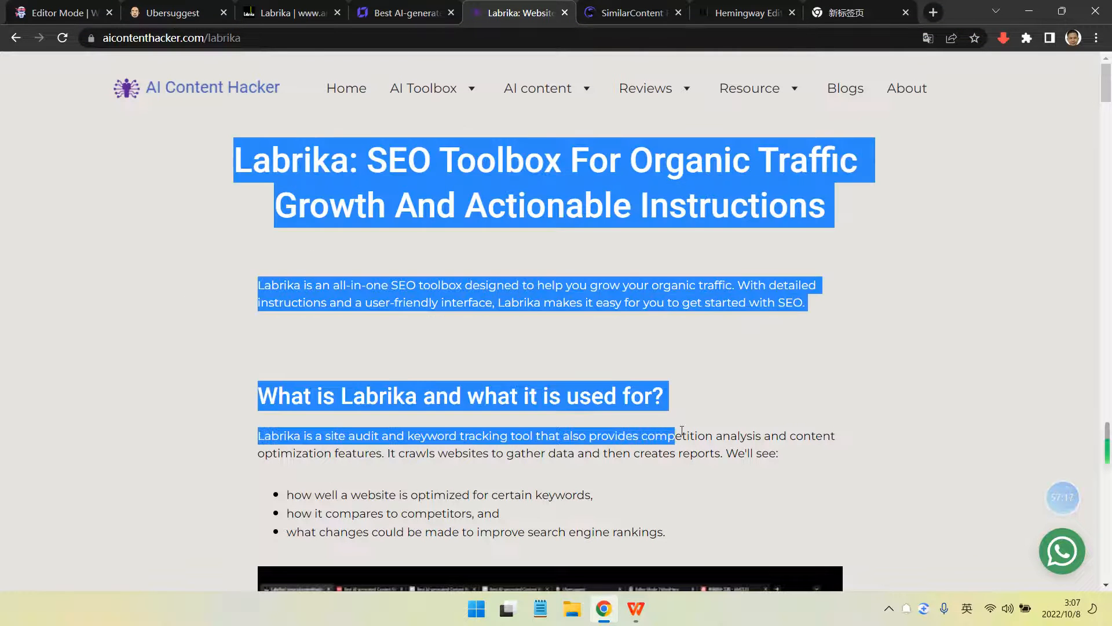
{"action": "scroll", "coordinate": [682, 430], "scroll_direction": "down", "scroll_amount": 20}
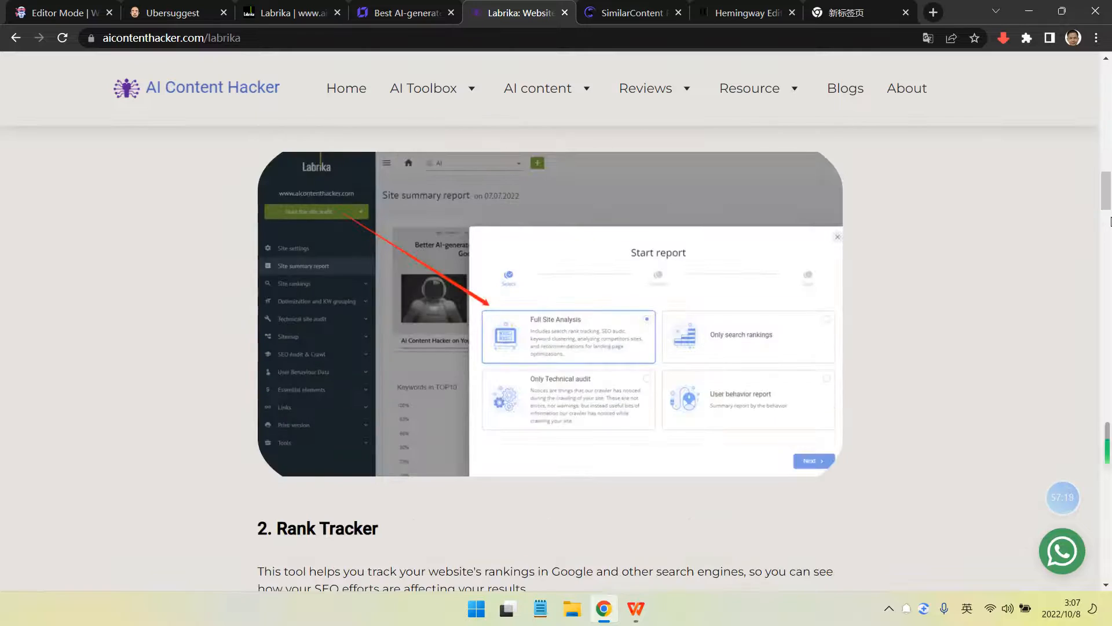
{"action": "scroll", "coordinate": [1057, 513], "scroll_direction": "down", "scroll_amount": 20}
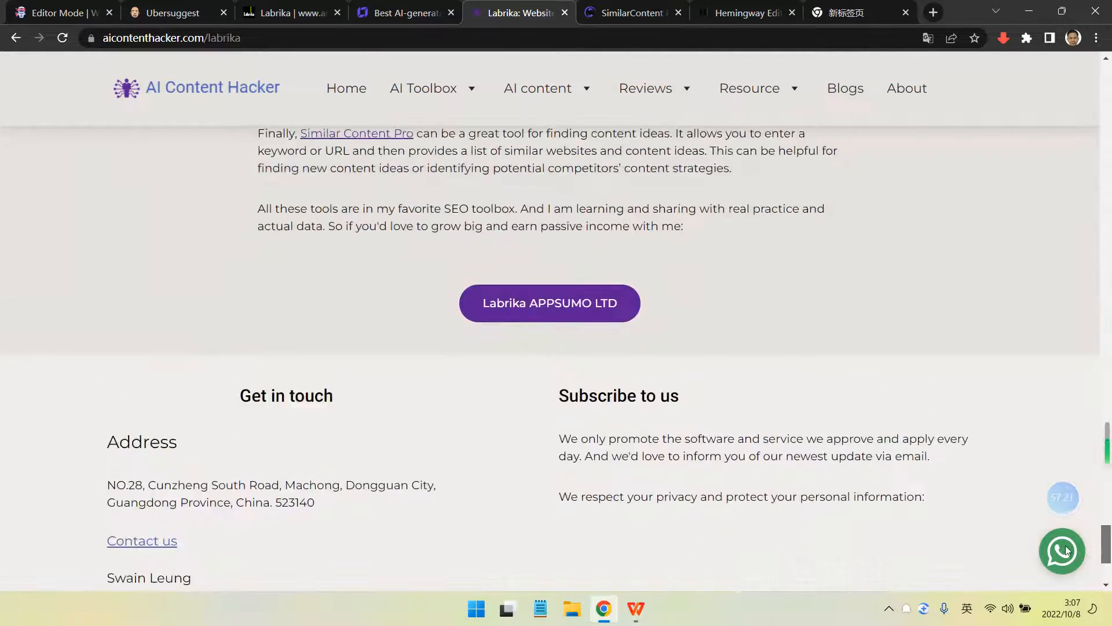
{"action": "left_click_drag", "start_coordinate": [1067, 551], "coordinate": [1062, 542]}
{"action": "left_click", "coordinate": [721, 352], "text": "shift"}
{"action": "right_click", "coordinate": [676, 323]}
{"action": "left_click", "coordinate": [712, 337]}
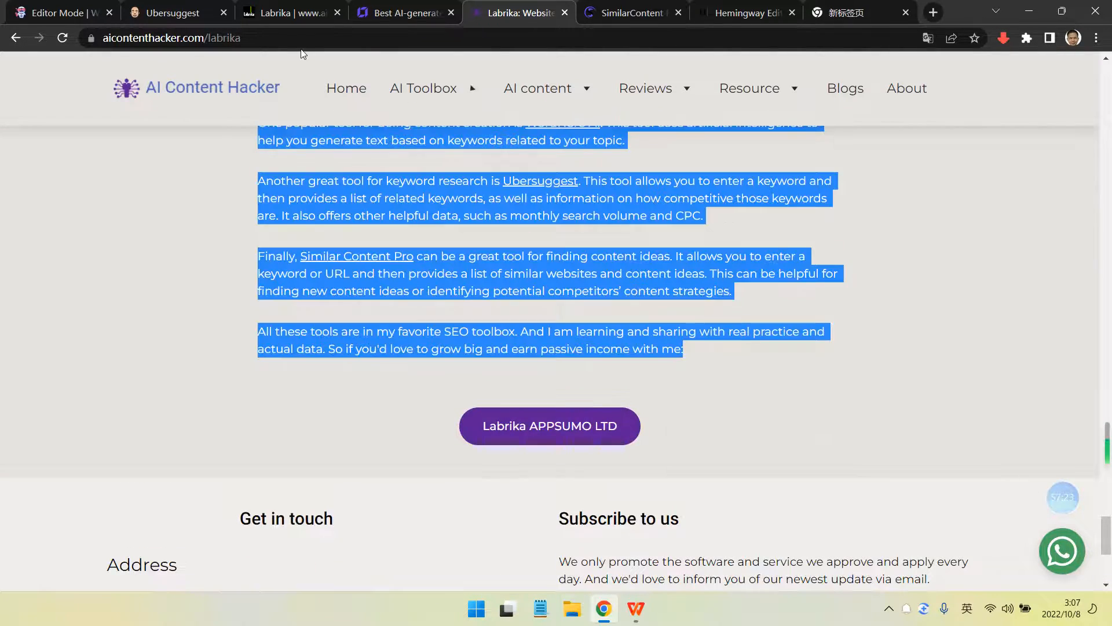
Return to the WordHero editor and paste the copied Labrika article into the document body
{"action": "left_click", "coordinate": [400, 12]}
{"action": "left_click", "coordinate": [61, 12]}
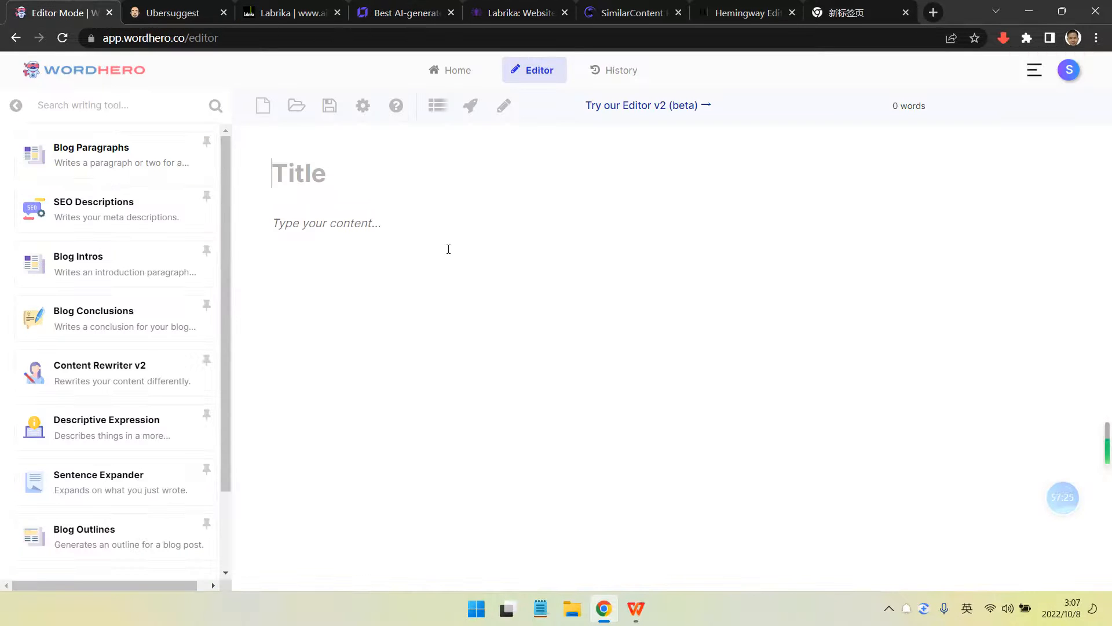
{"action": "key", "text": "ctrl+v"}
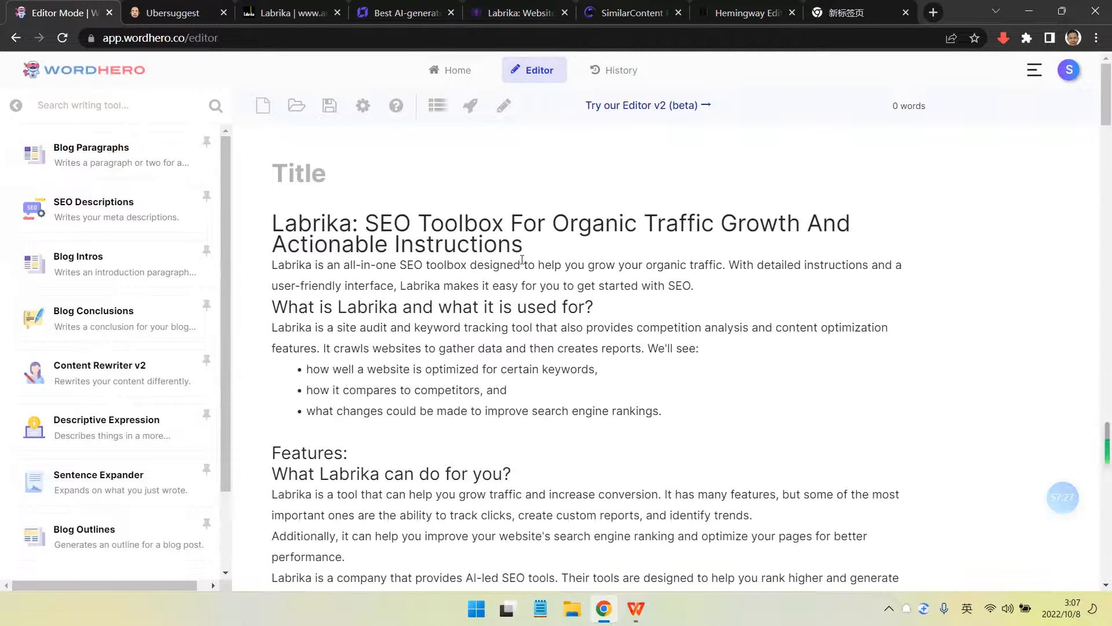
Move the heading "Labrika: SEO Toolbox For Organic Traffic Growth And Actionable Instructions" into the document title and delete the leftover blank line
{"action": "mouse_move", "coordinate": [522, 255]}
{"action": "left_mouse_down"}
{"action": "mouse_move", "coordinate": [273, 245]}
{"action": "mouse_move", "coordinate": [273, 223]}
{"action": "mouse_move", "coordinate": [525, 246]}
{"action": "left_mouse_up"}
{"action": "key", "text": "BackSpace"}
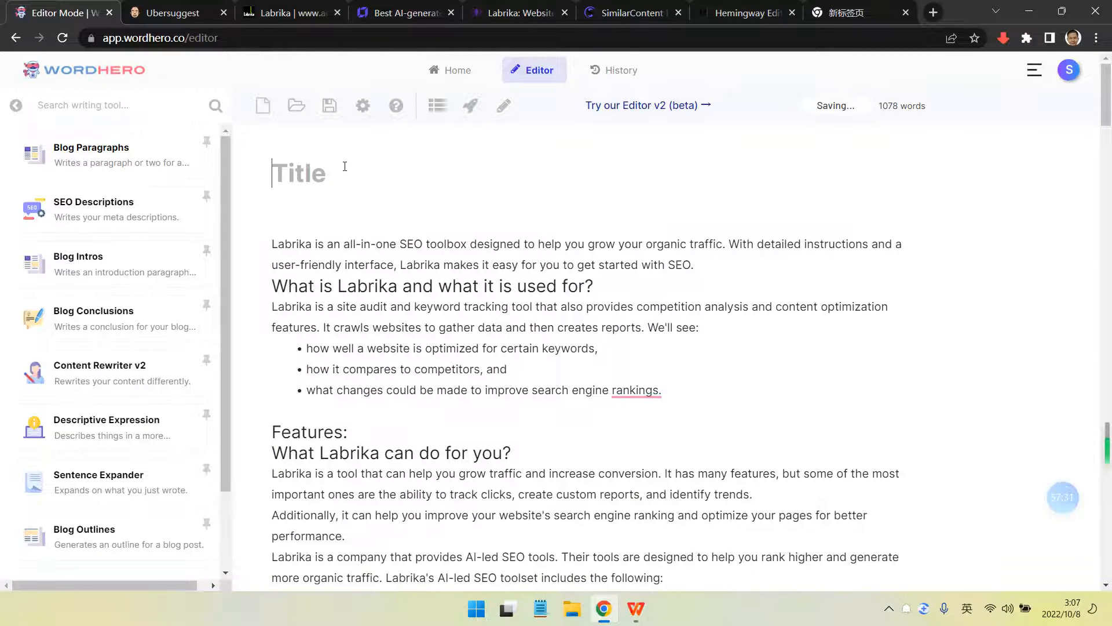
{"action": "key", "text": "ctrl+v"}
{"action": "left_click", "coordinate": [280, 219]}
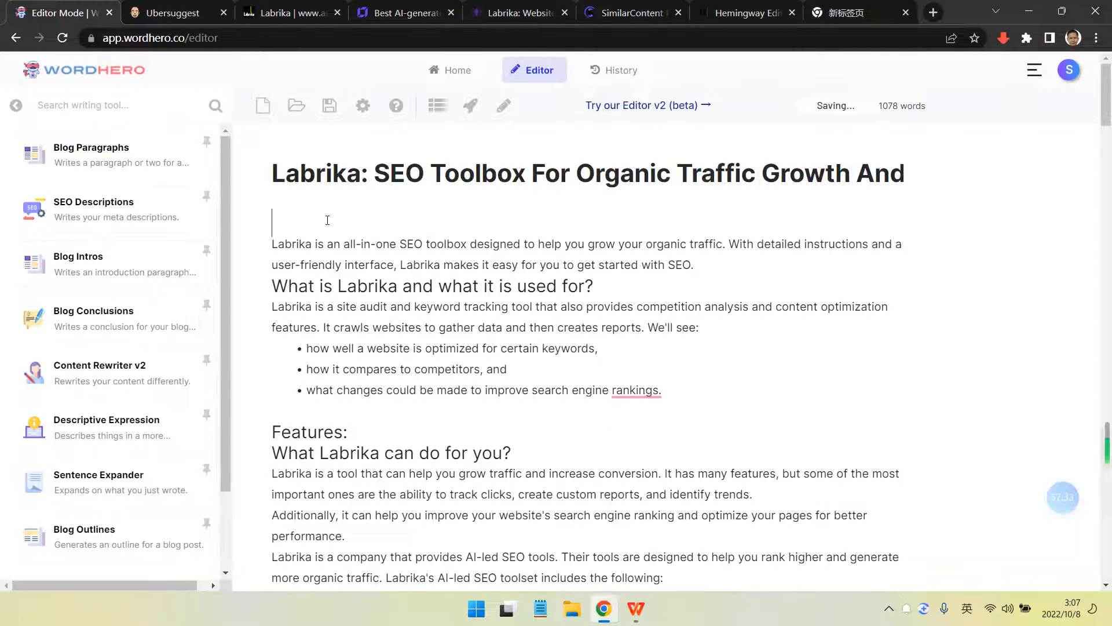
{"action": "key", "text": "Delete"}
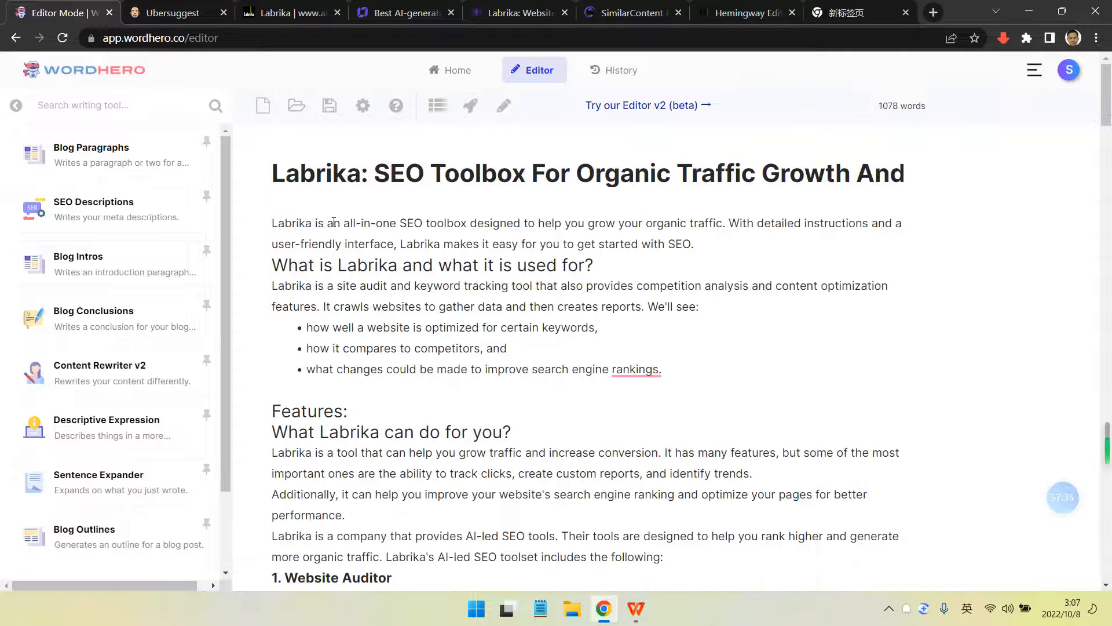
Look over the pasted article and examine the Blog Paragraphs writing tool with its Short Description field
{"action": "left_click", "coordinate": [660, 286]}
{"action": "scroll", "coordinate": [665, 295], "scroll_direction": "down", "scroll_amount": 5}
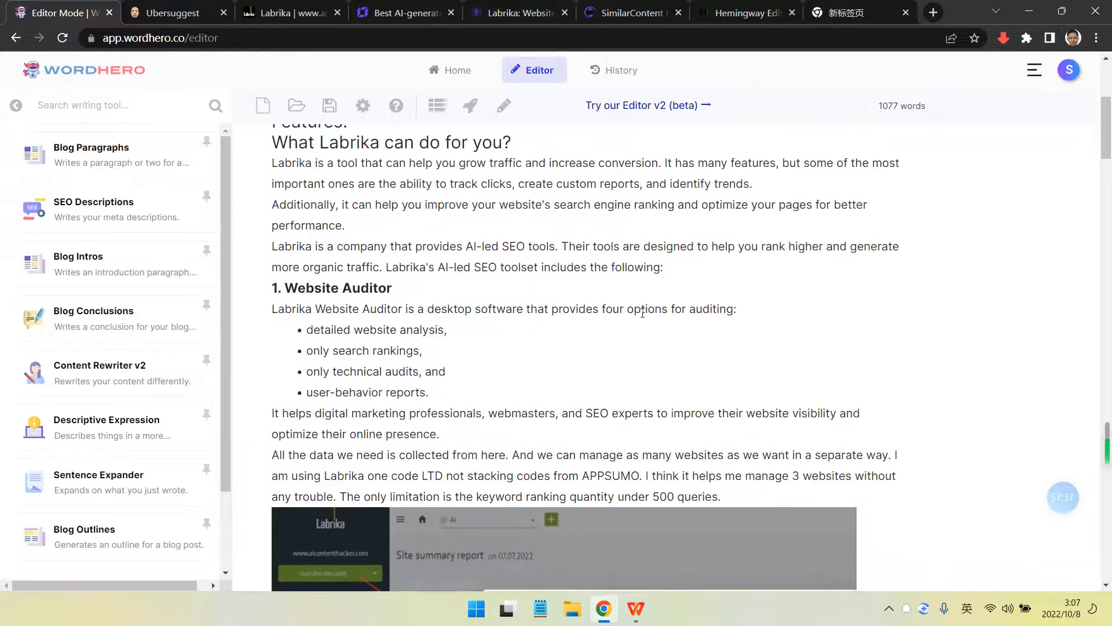
{"action": "scroll", "coordinate": [588, 298], "scroll_direction": "up", "scroll_amount": 4}
{"action": "left_click", "coordinate": [169, 142]}
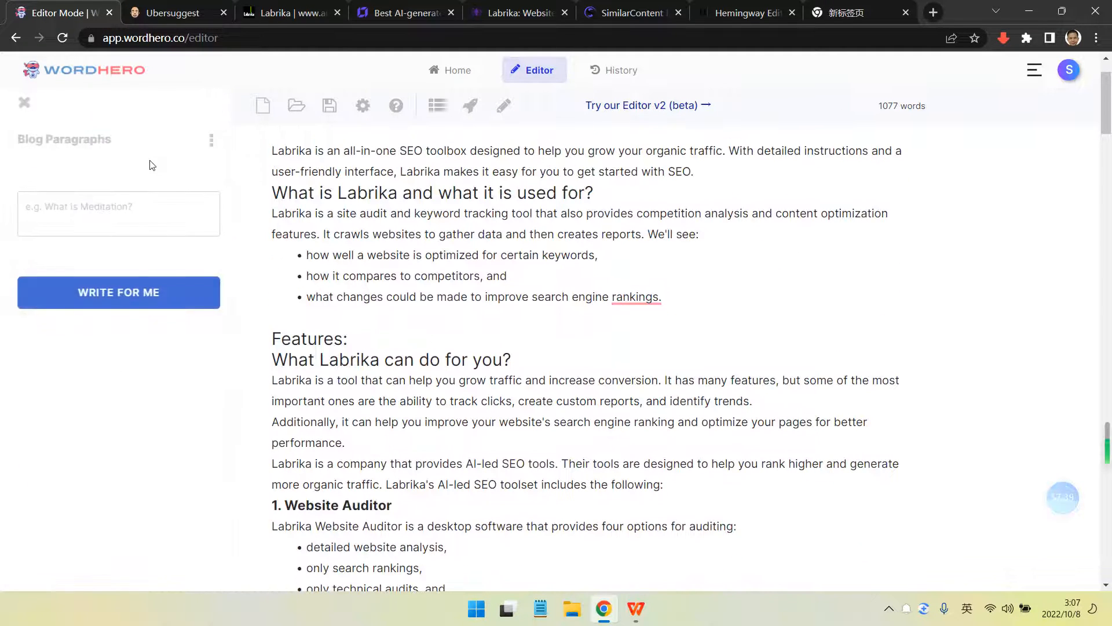
{"action": "left_click", "coordinate": [141, 206]}
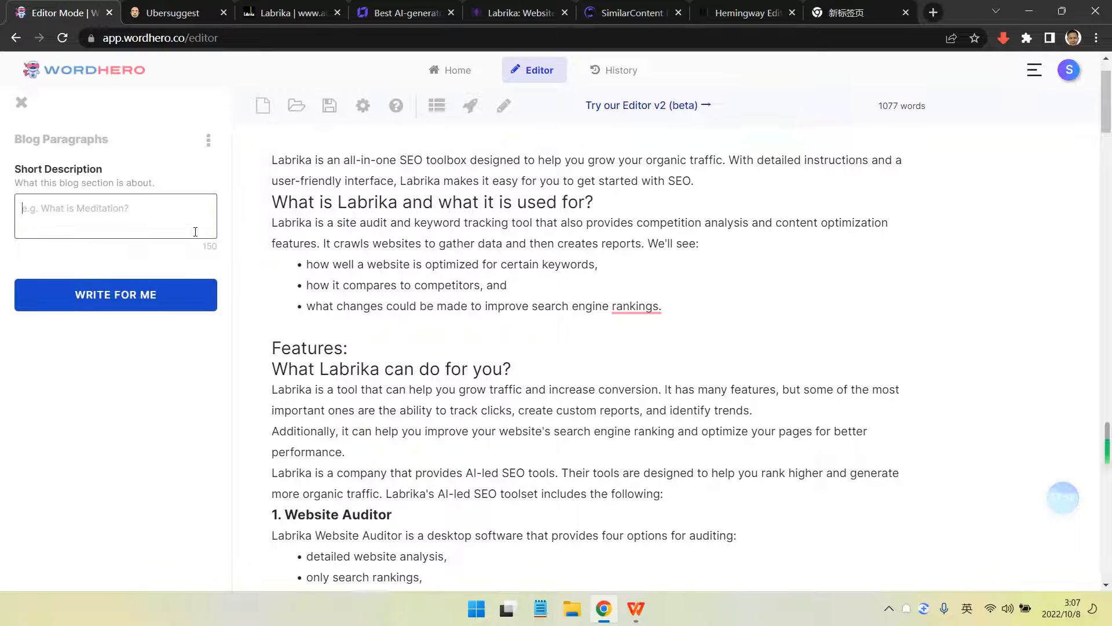
{"action": "scroll", "coordinate": [255, 293], "scroll_direction": "up", "scroll_amount": 2}
{"action": "scroll", "coordinate": [104, 255], "scroll_direction": "down", "scroll_amount": 3}
{"action": "scroll", "coordinate": [220, 258], "scroll_direction": "up", "scroll_amount": 3}
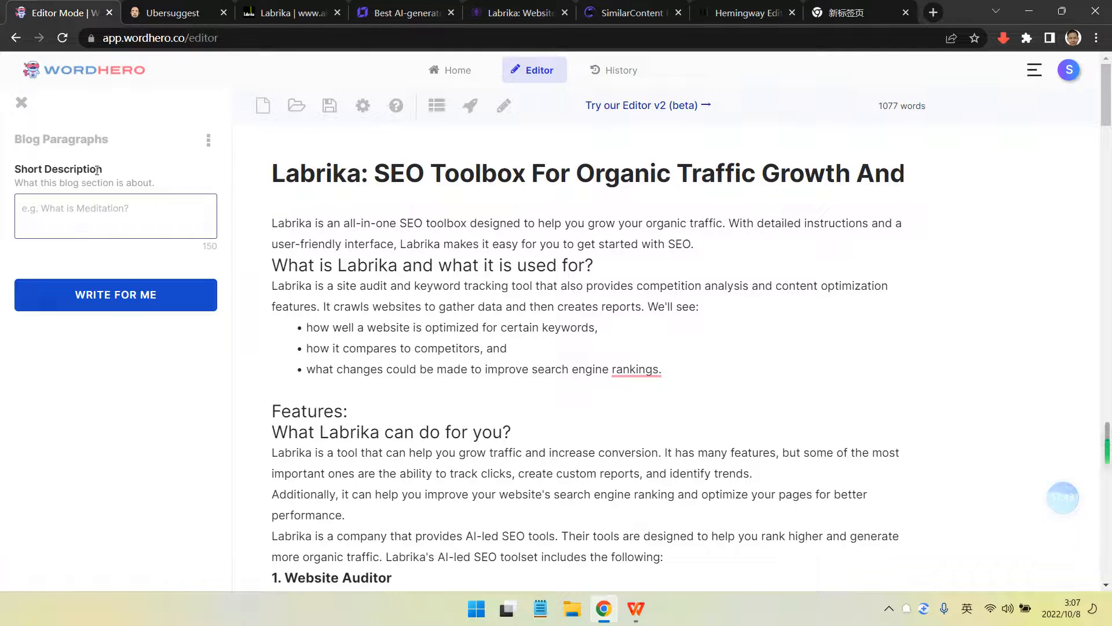
Inspect the input forms of the SEO Descriptions, Blog Paragraphs and Blog Intros writing tools, closing each one
{"action": "left_click", "coordinate": [17, 108]}
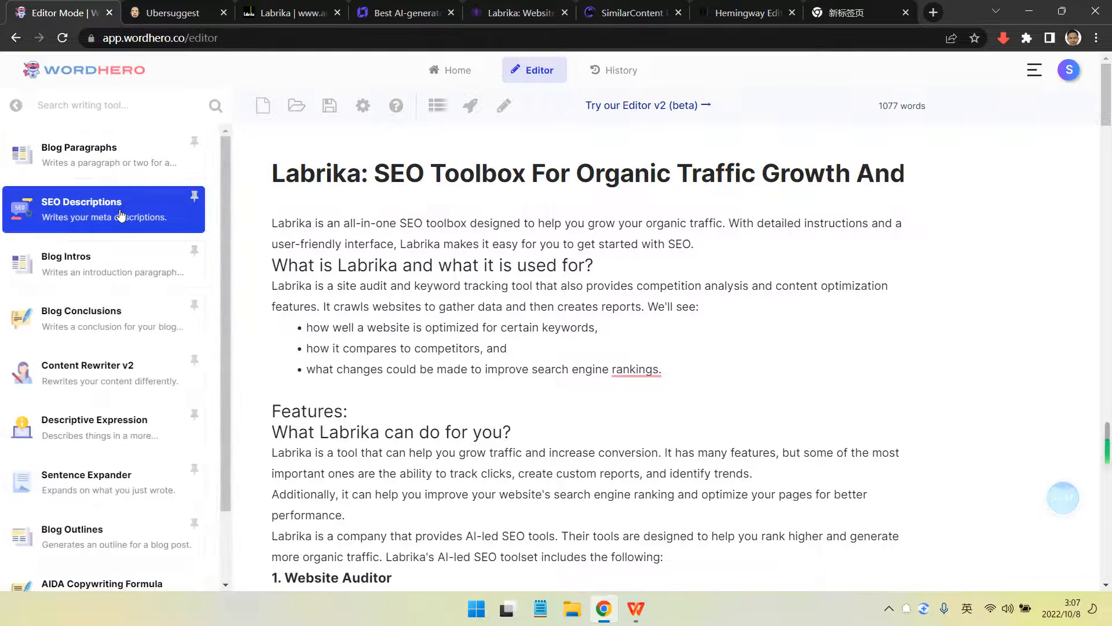
{"action": "left_click", "coordinate": [128, 204]}
{"action": "left_click", "coordinate": [22, 105]}
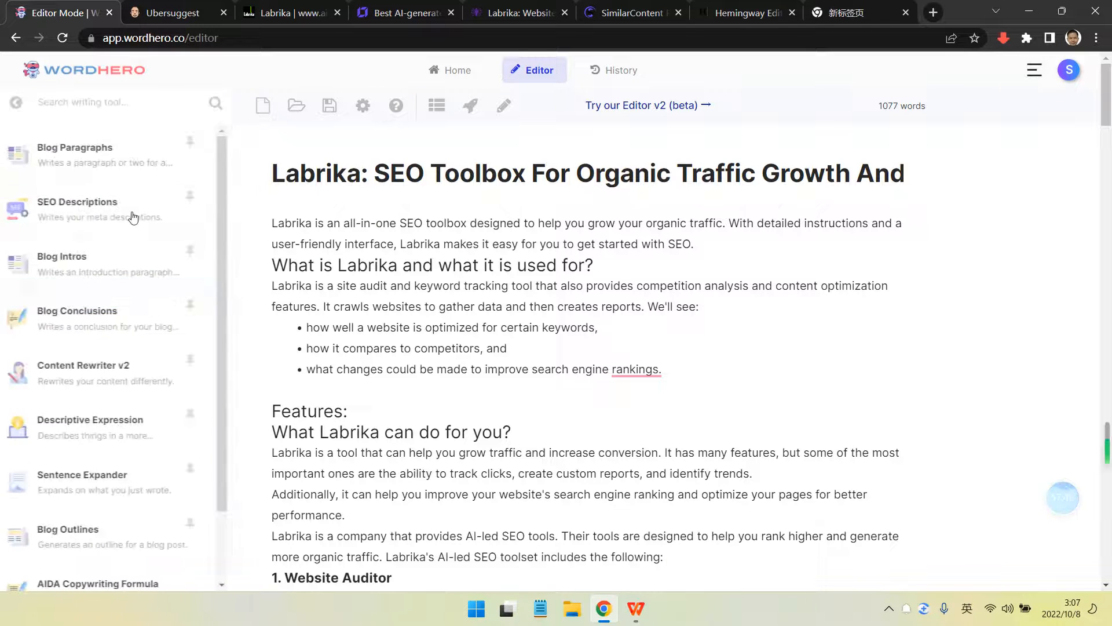
{"action": "left_click", "coordinate": [76, 167]}
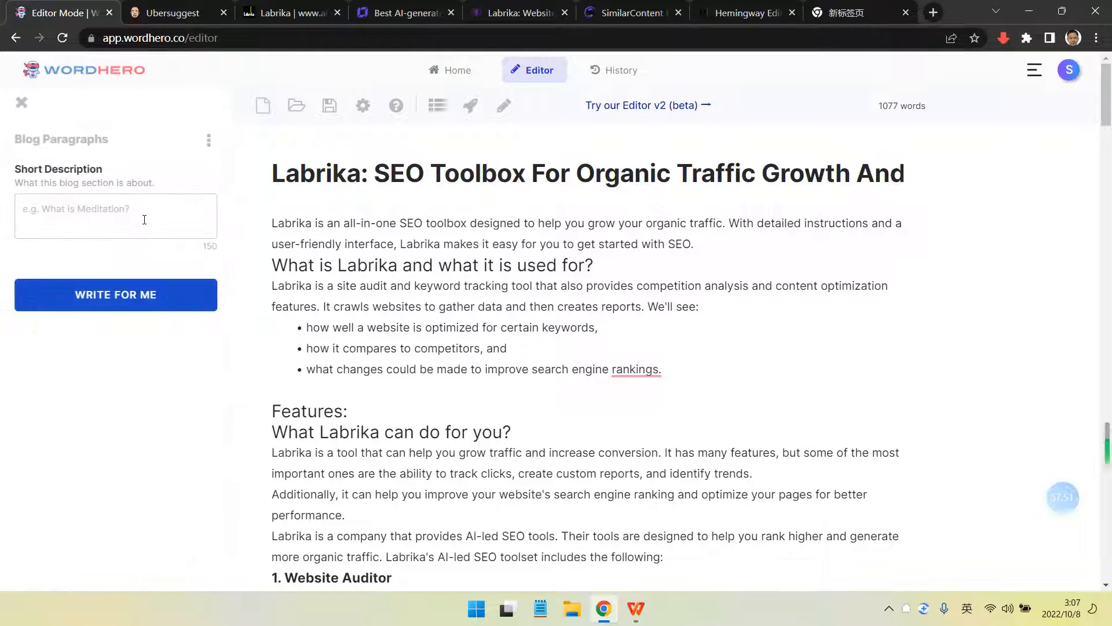
{"action": "left_click", "coordinate": [22, 102]}
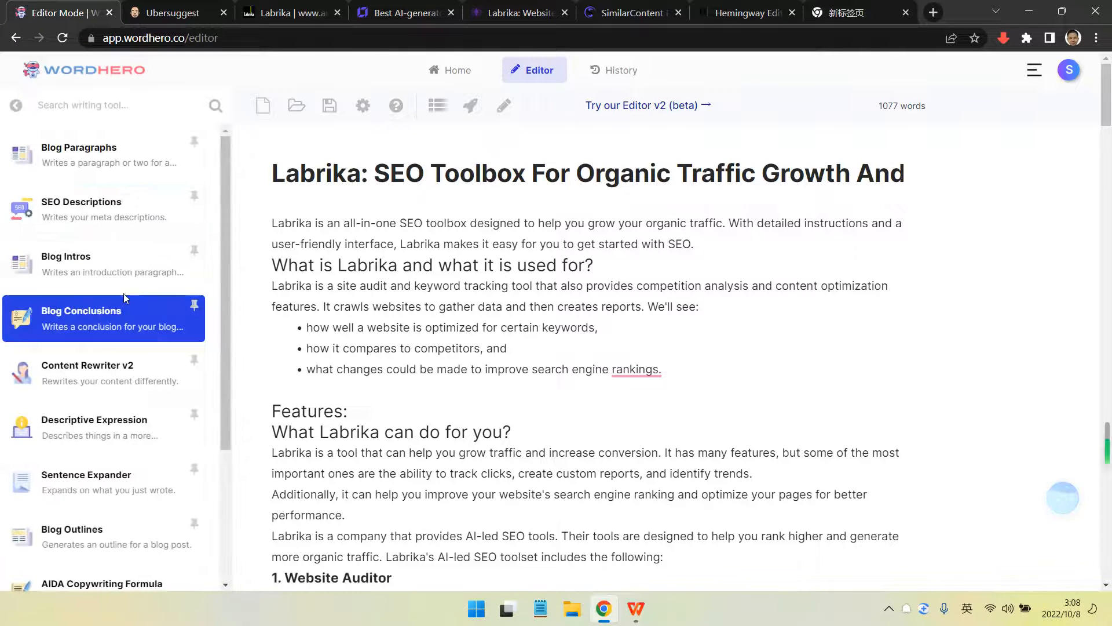
{"action": "left_click", "coordinate": [108, 272]}
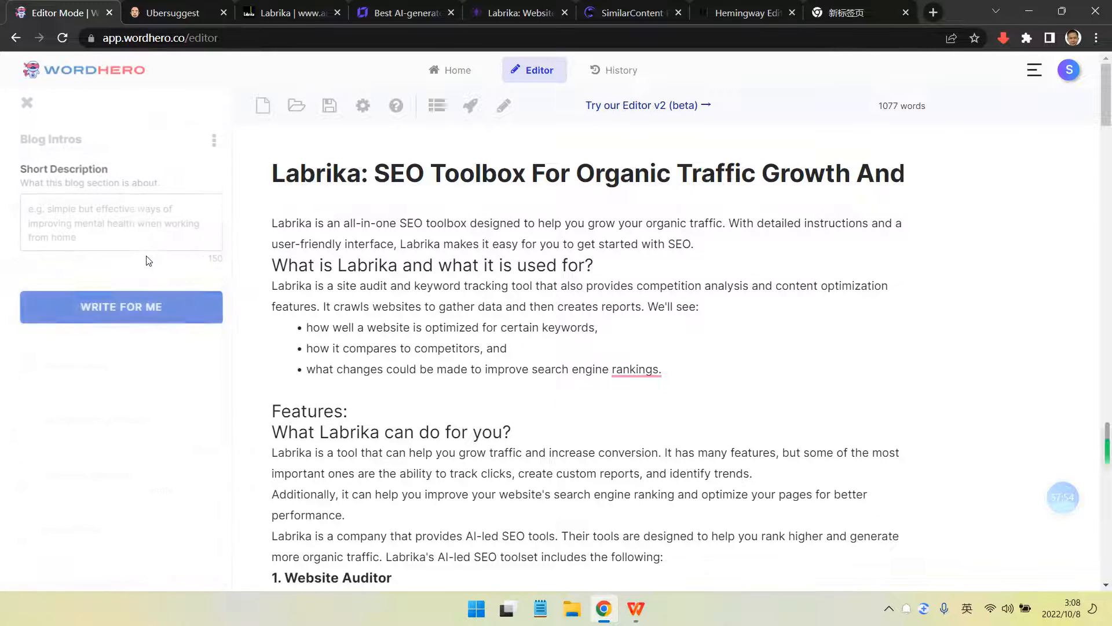
{"action": "left_click", "coordinate": [22, 103]}
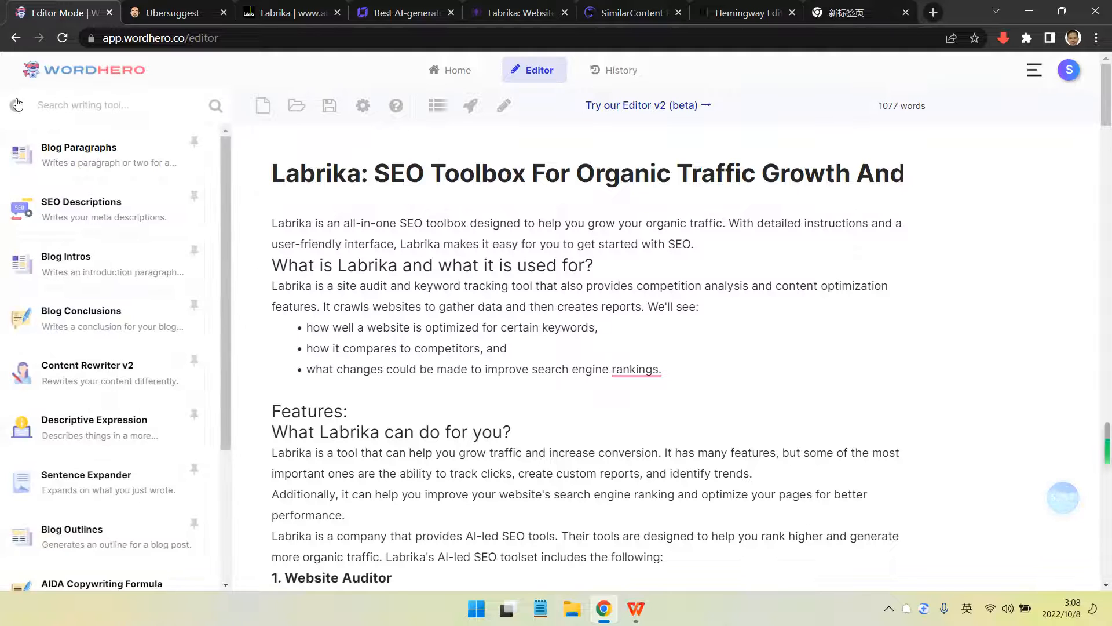
View the Keyword Assistant (beta) and its keyword entry field, then return to the writing tools
{"action": "left_click", "coordinate": [19, 105]}
{"action": "left_click", "coordinate": [74, 140]}
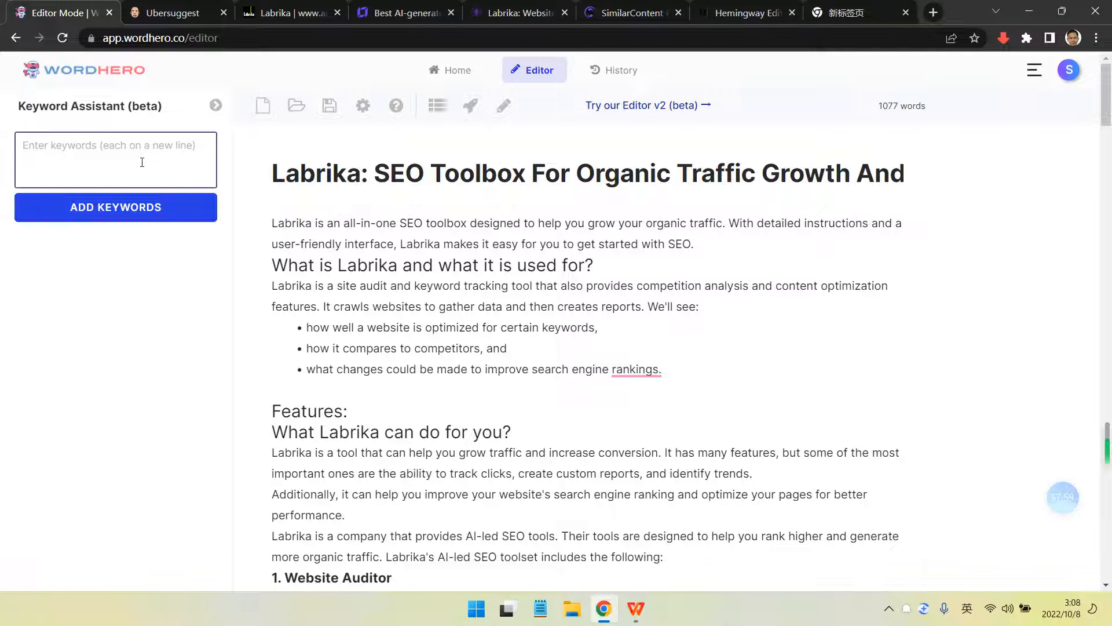
{"action": "left_click", "coordinate": [211, 107]}
Highlight the heading "What is Labrika and what it is used for?" to view the text formatting options
{"action": "left_click_drag", "start_coordinate": [273, 261], "coordinate": [594, 266]}
{"action": "left_click", "coordinate": [460, 369]}
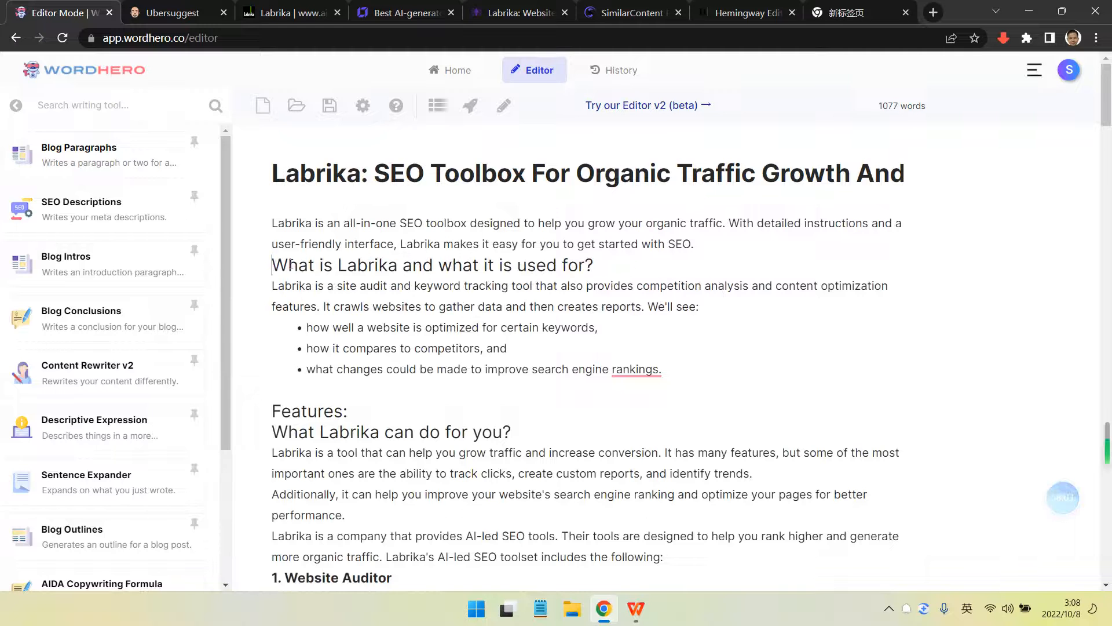
{"action": "left_click_drag", "start_coordinate": [291, 264], "coordinate": [613, 264]}
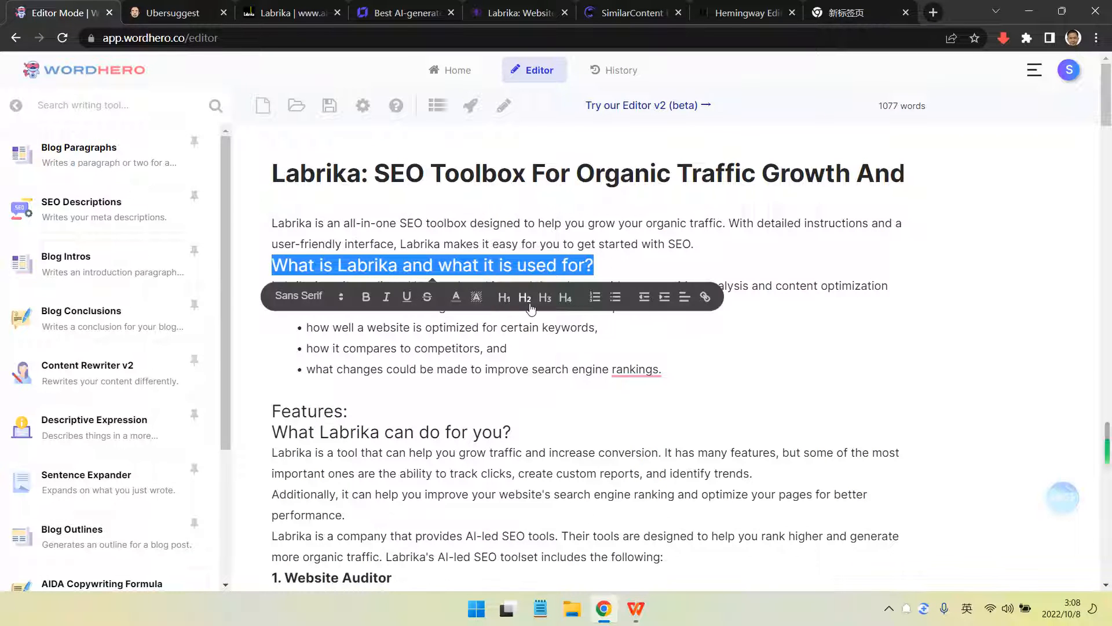
{"action": "left_click", "coordinate": [527, 240]}
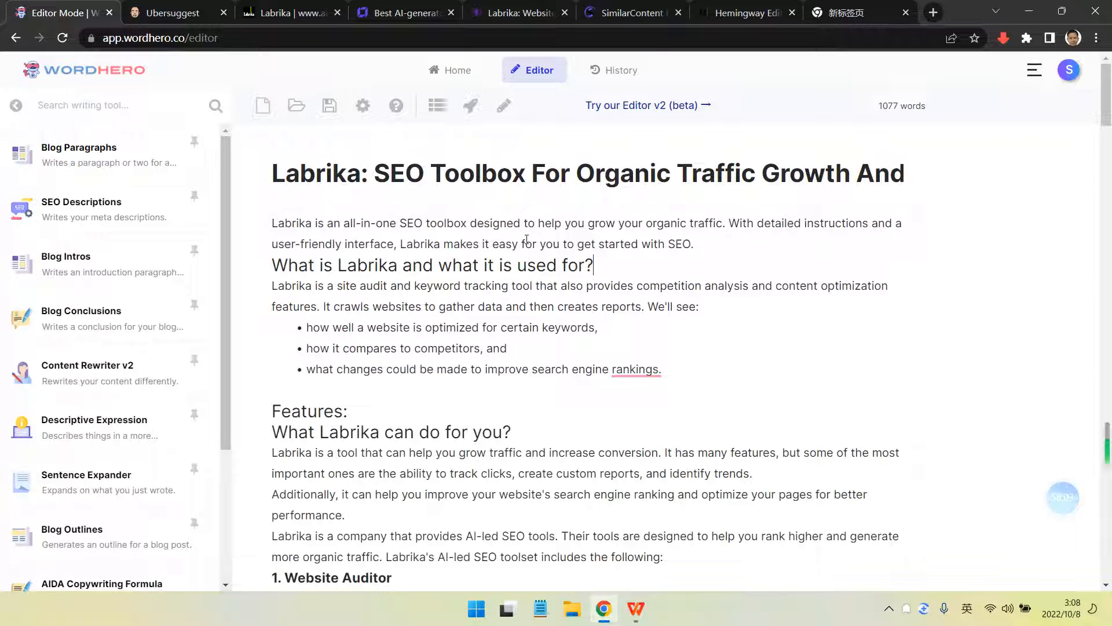
Review the article's introduction, Features and Website Auditor sections for headings, lists and images carried over by the paste
{"action": "scroll", "coordinate": [473, 336], "scroll_direction": "down", "scroll_amount": 3}
{"action": "scroll", "coordinate": [473, 336], "scroll_direction": "up", "scroll_amount": 3}
{"action": "scroll", "coordinate": [409, 333], "scroll_direction": "down", "scroll_amount": 1}
{"action": "scroll", "coordinate": [426, 312], "scroll_direction": "up", "scroll_amount": 1}
{"action": "left_click", "coordinate": [593, 265]}
{"action": "scroll", "coordinate": [398, 301], "scroll_direction": "down", "scroll_amount": 6}
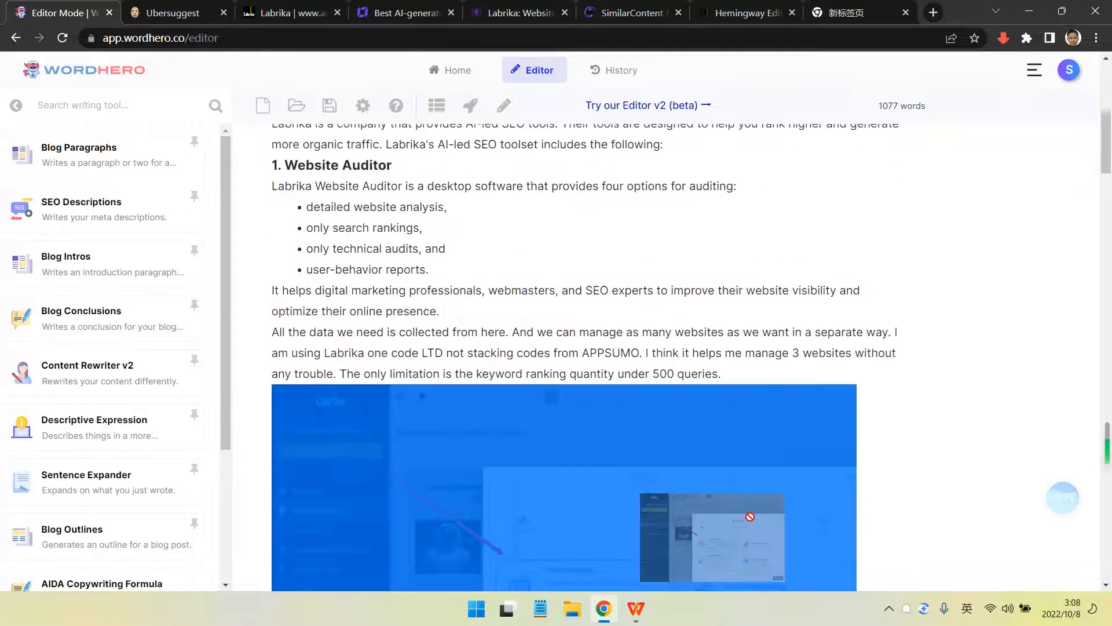
{"action": "scroll", "coordinate": [398, 300], "scroll_direction": "up", "scroll_amount": 2}
{"action": "left_click_drag", "start_coordinate": [325, 186], "coordinate": [521, 394]}
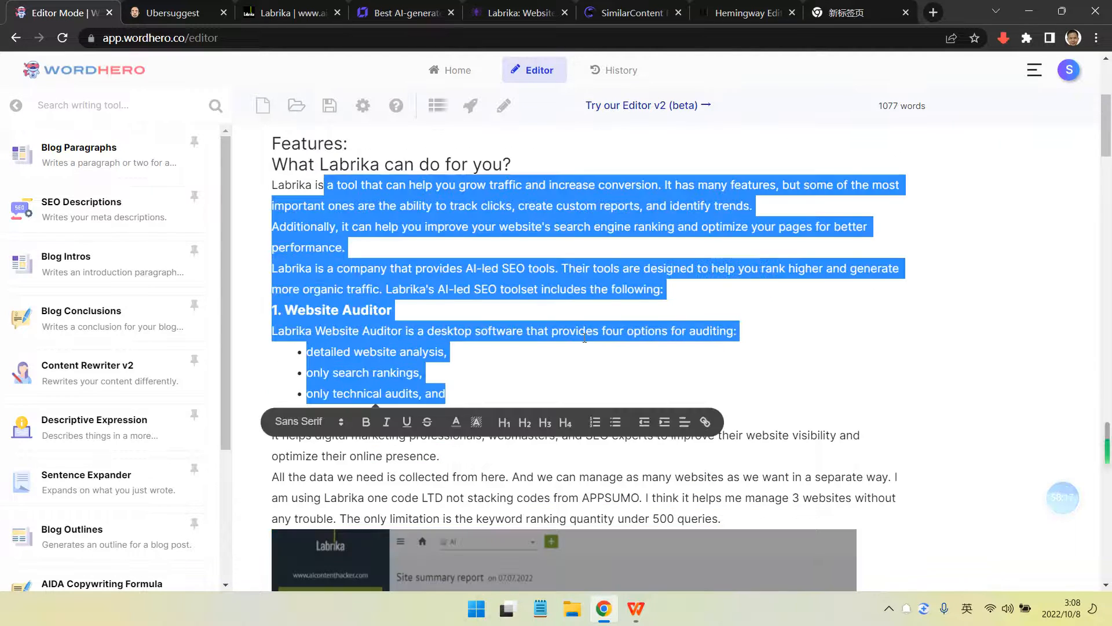
{"action": "left_click", "coordinate": [586, 331]}
{"action": "scroll", "coordinate": [452, 325], "scroll_direction": "up", "scroll_amount": 3}
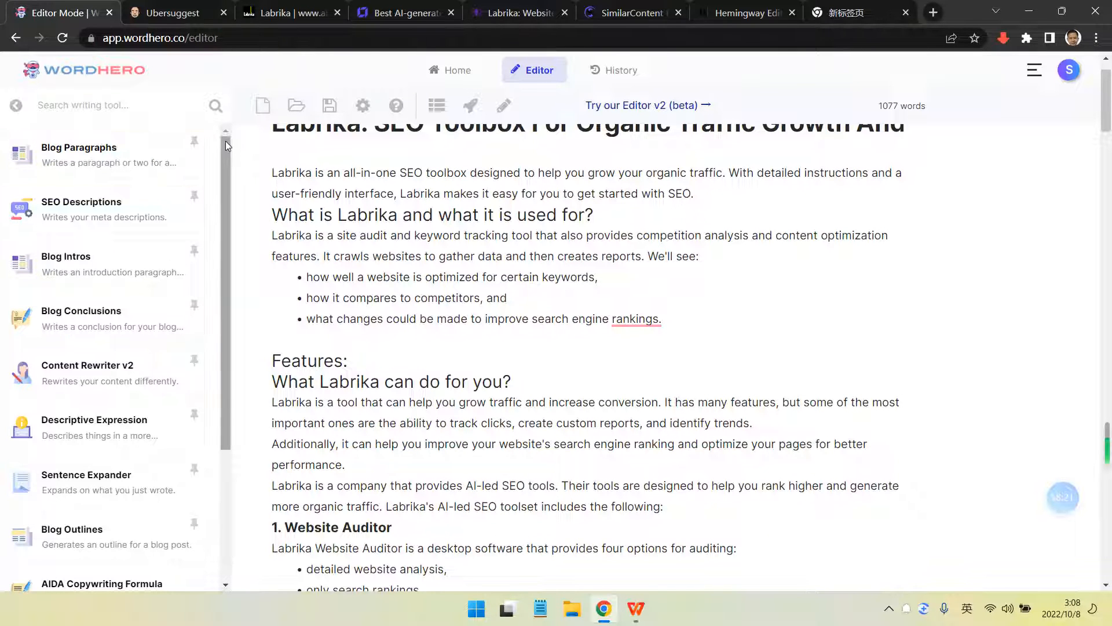
{"action": "scroll", "coordinate": [431, 253], "scroll_direction": "up", "scroll_amount": 1}
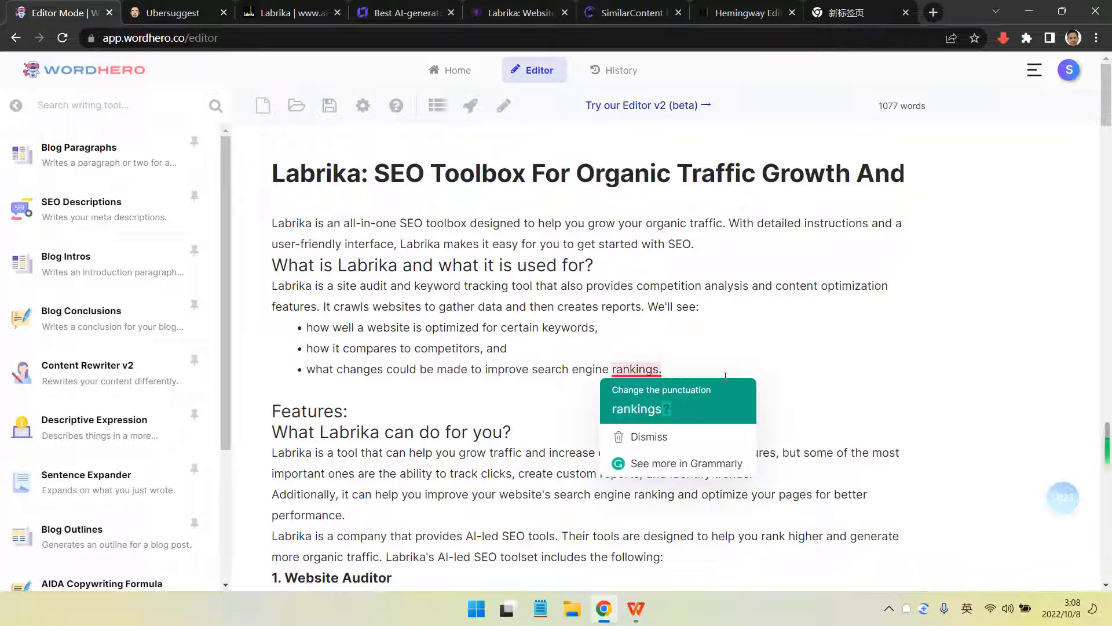
View the Keyword Assistant's empty keyword entry field beside the article, then return to the list of writing tools
{"action": "left_click", "coordinate": [707, 350]}
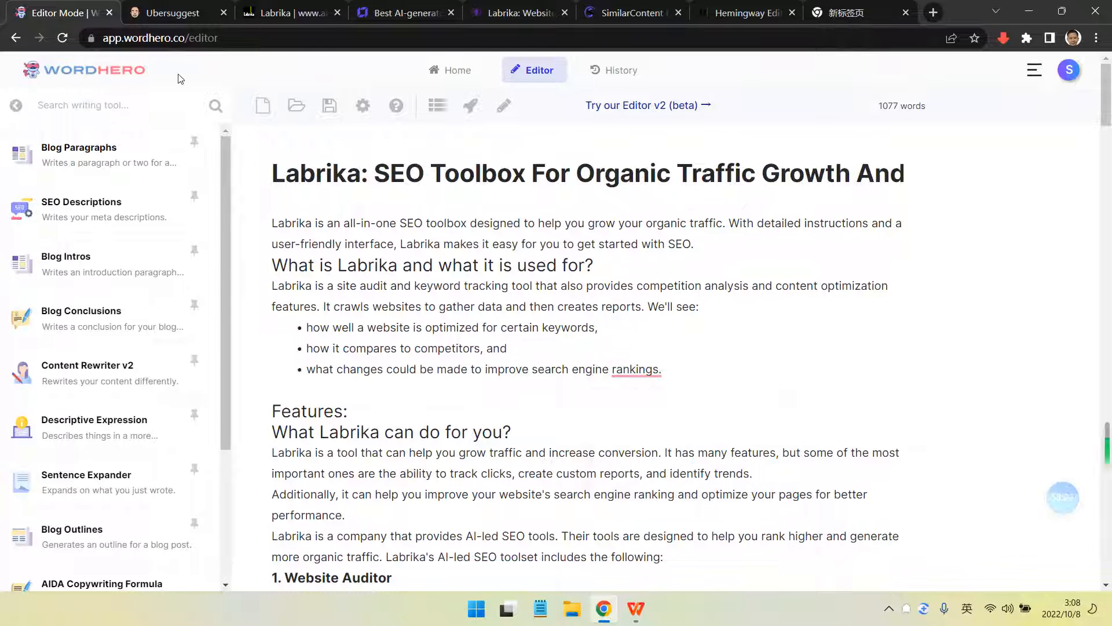
{"action": "left_click", "coordinate": [17, 106]}
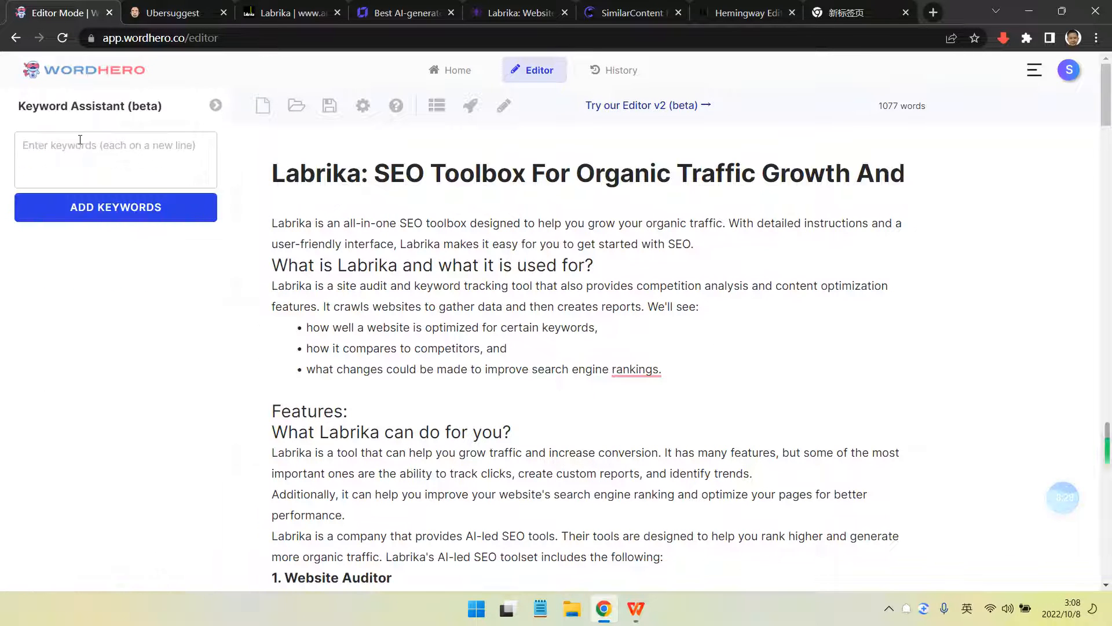
{"action": "left_click", "coordinate": [76, 150]}
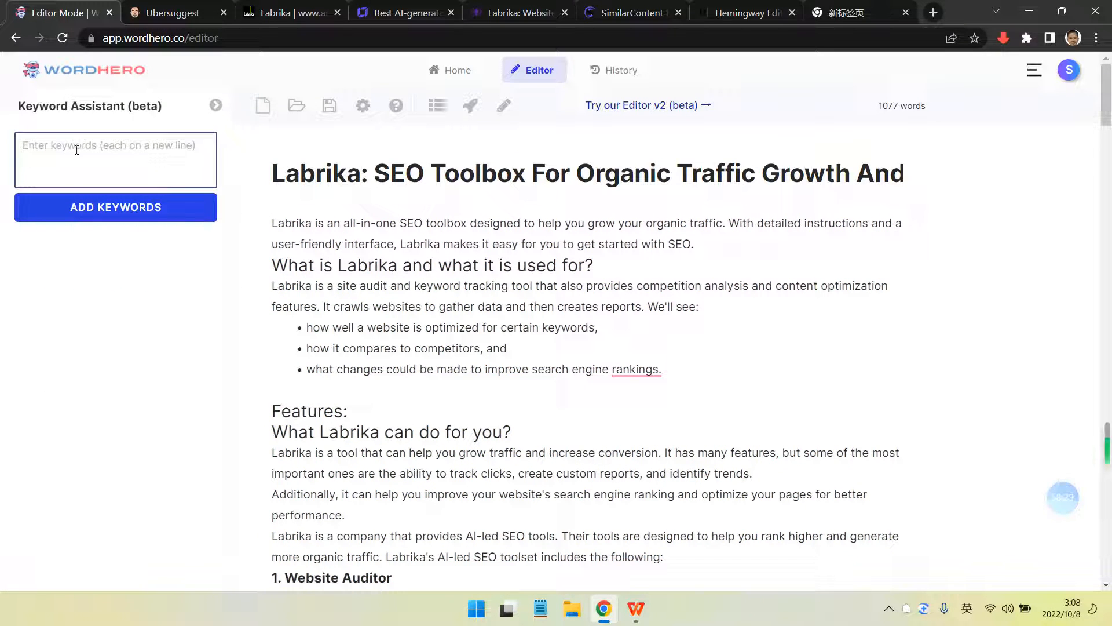
{"action": "left_click", "coordinate": [215, 105]}
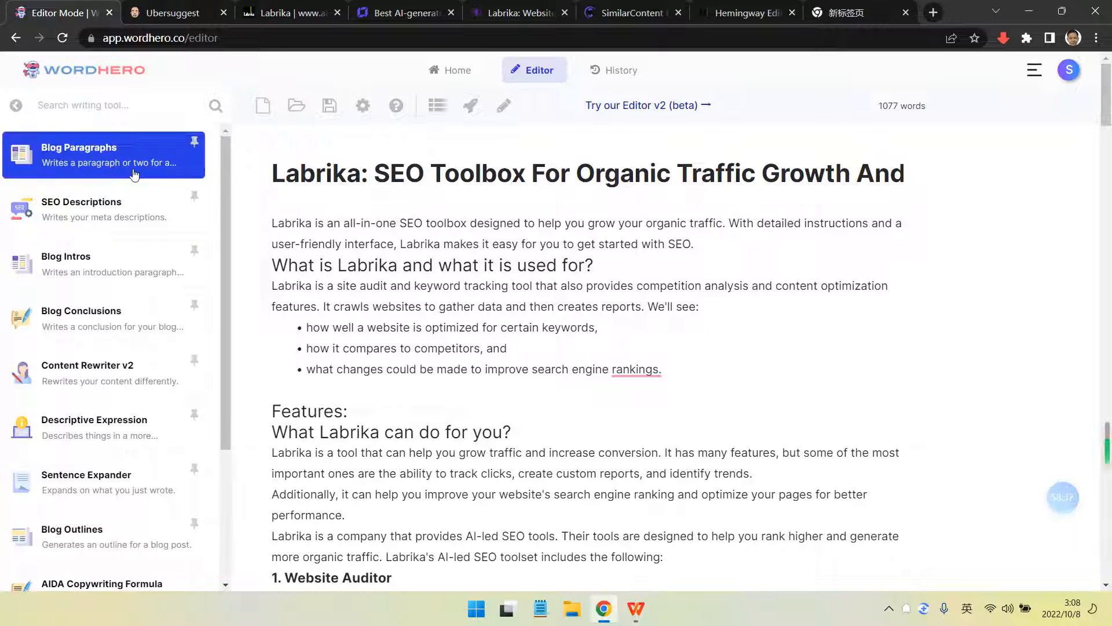
{"action": "scroll", "coordinate": [530, 287], "scroll_direction": "down", "scroll_amount": 3}
{"action": "scroll", "coordinate": [531, 313], "scroll_direction": "up", "scroll_amount": 3}
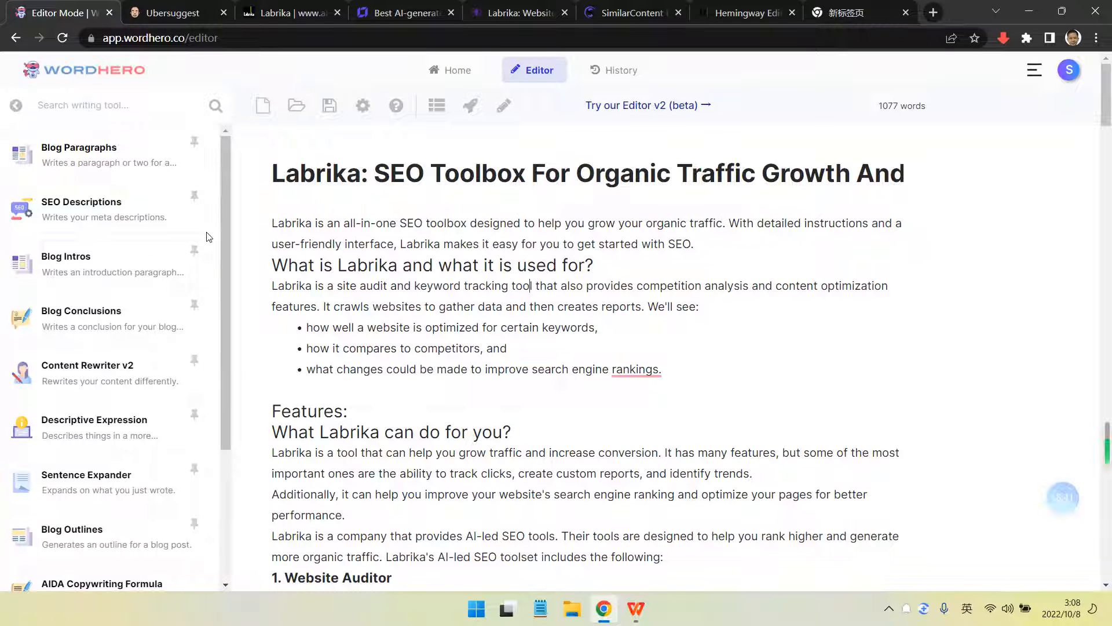
Switch to Editor v2 (beta) and load the second saved document titled "Labrika: SEO Toolbox For Organic Traffic Growth And Actionable Instructions"
{"action": "left_click", "coordinate": [640, 104]}
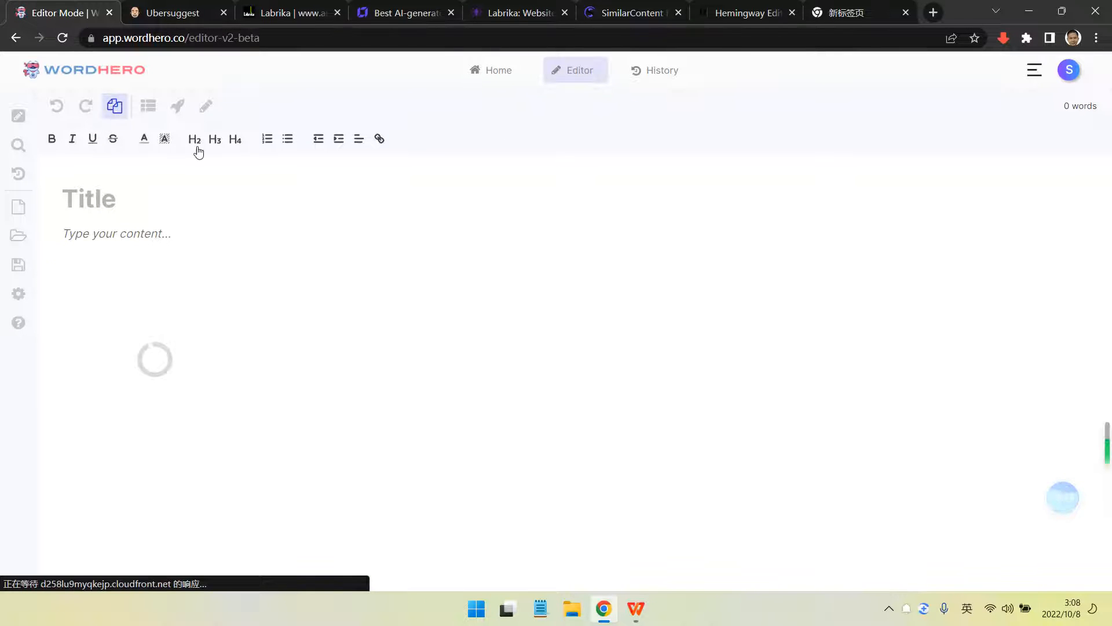
{"action": "left_click", "coordinate": [18, 236]}
{"action": "left_click", "coordinate": [506, 150]}
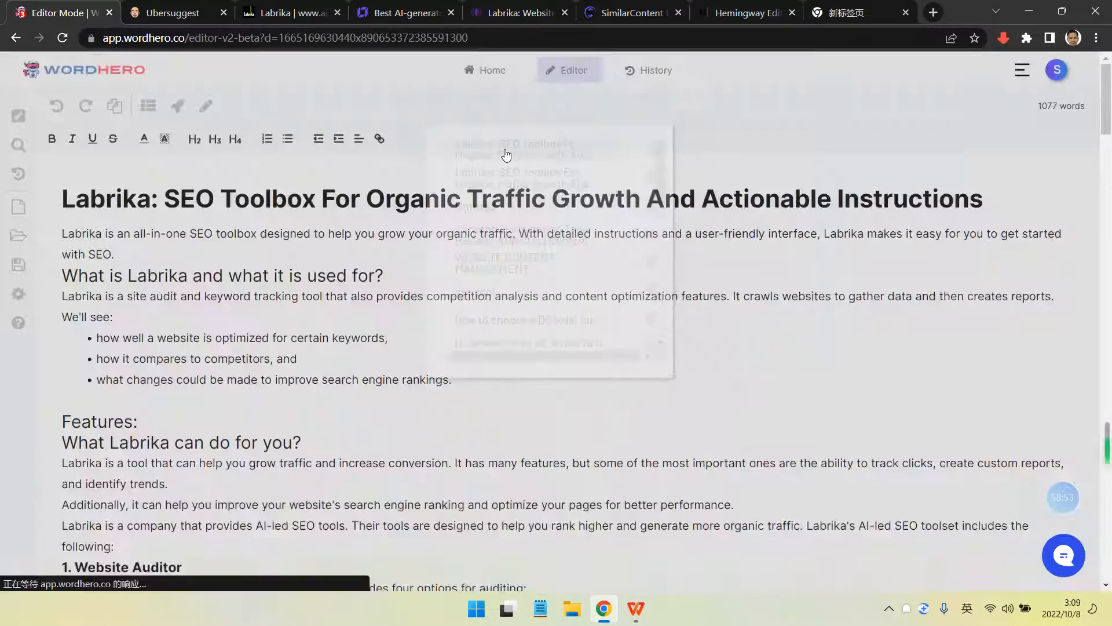
{"action": "left_click", "coordinate": [18, 235]}
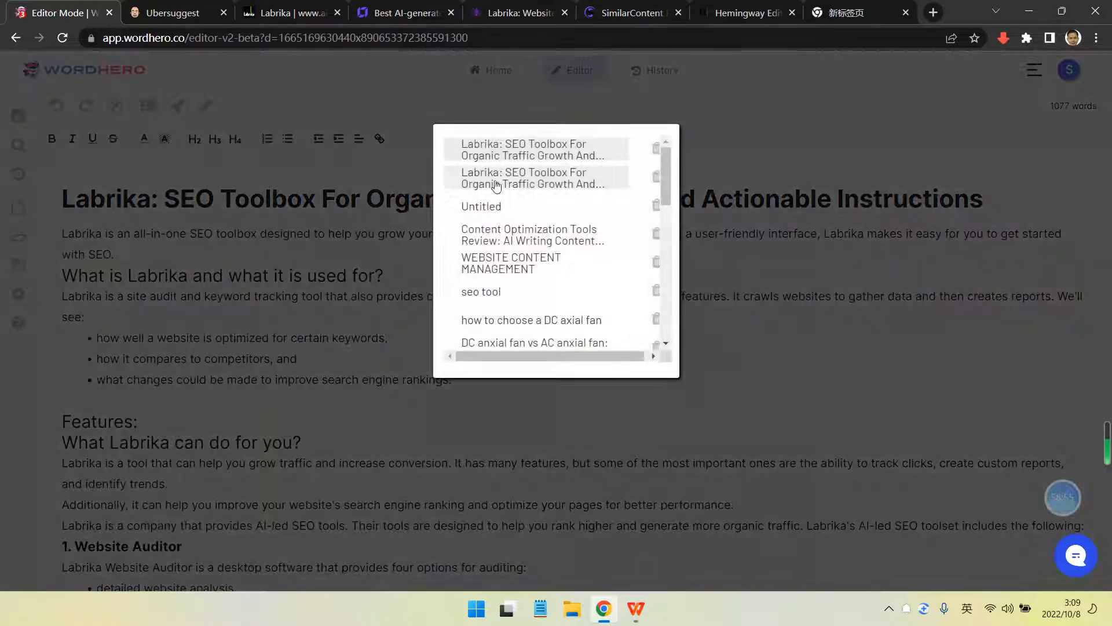
{"action": "left_click", "coordinate": [515, 177]}
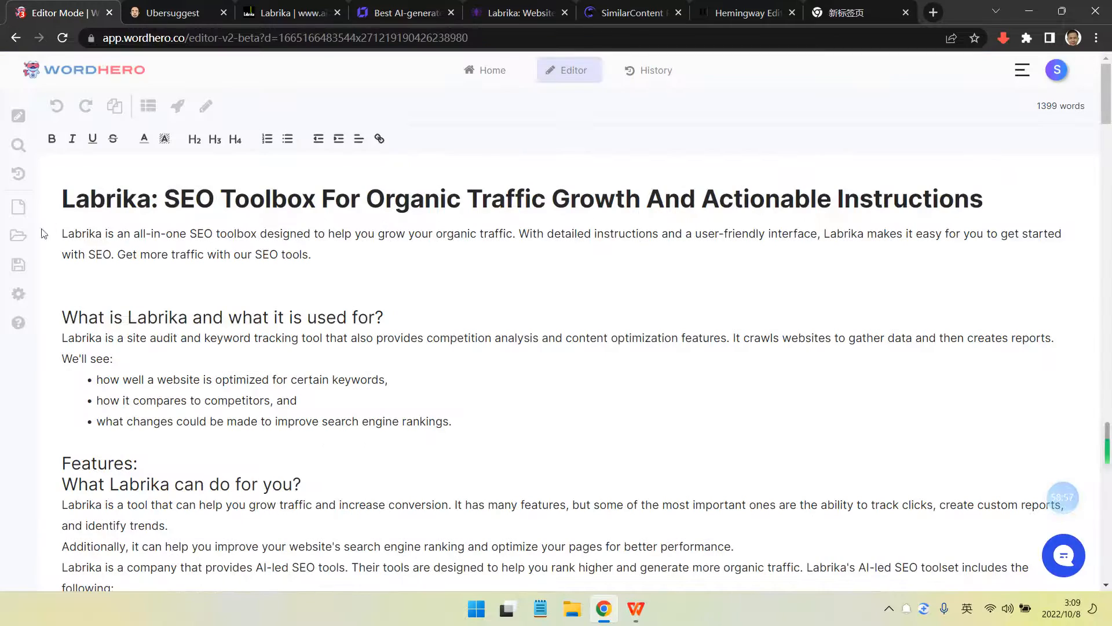
{"action": "left_click", "coordinate": [19, 236]}
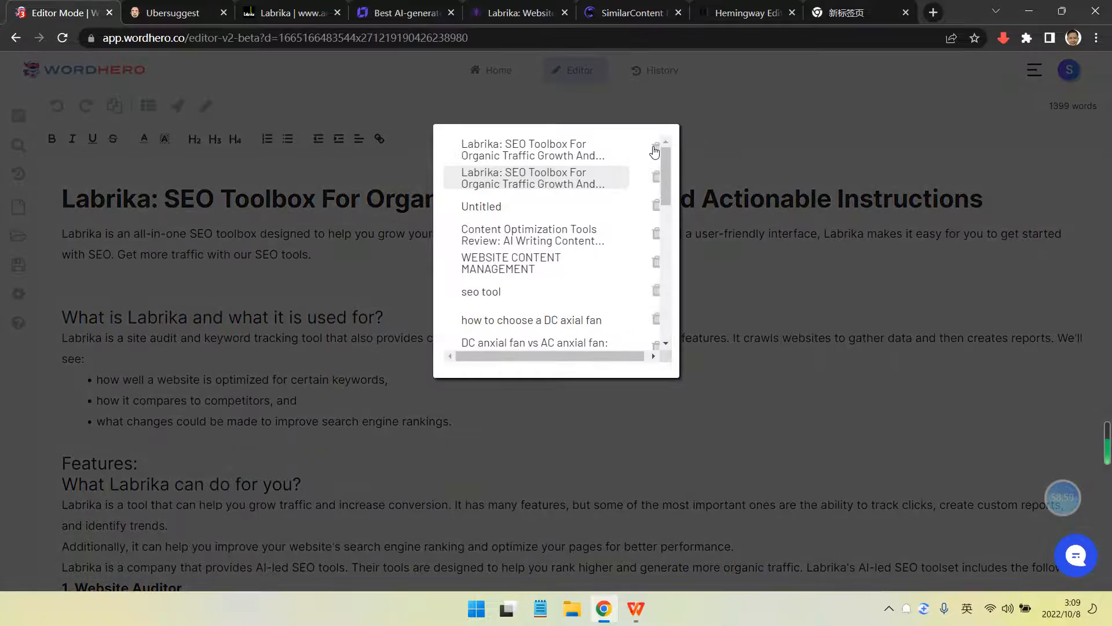
{"action": "left_click", "coordinate": [335, 221]}
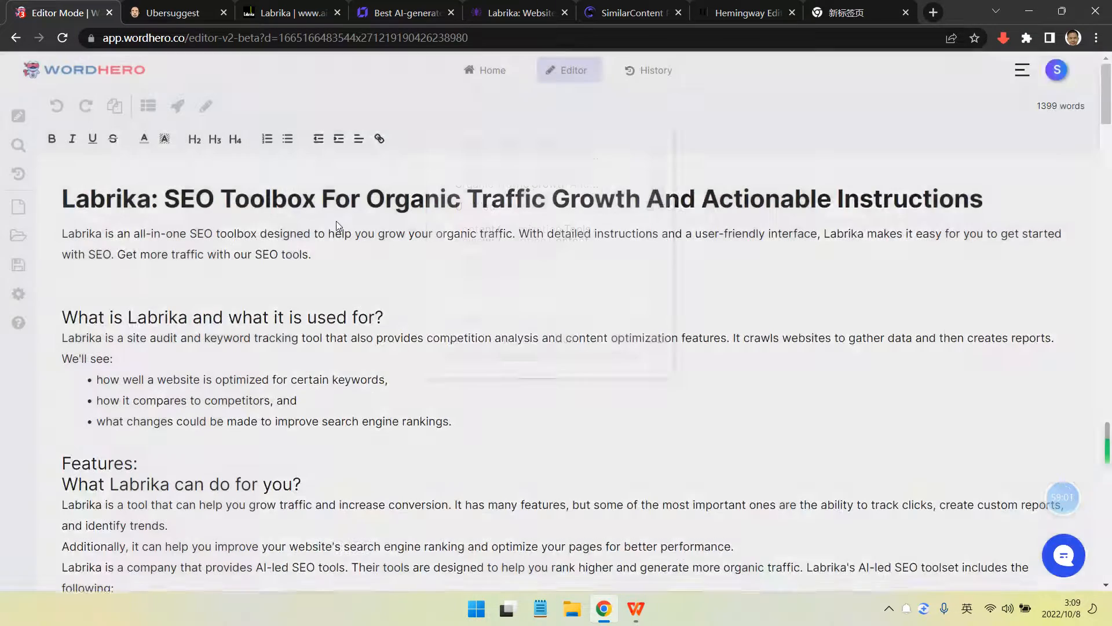
Review the loaded article from its introduction through the Website Auditor section to the colour-highlighted AI paragraphs
{"action": "scroll", "coordinate": [419, 215], "scroll_direction": "down", "scroll_amount": 3}
{"action": "scroll", "coordinate": [419, 215], "scroll_direction": "up", "scroll_amount": 3}
{"action": "scroll", "coordinate": [533, 210], "scroll_direction": "down", "scroll_amount": 10}
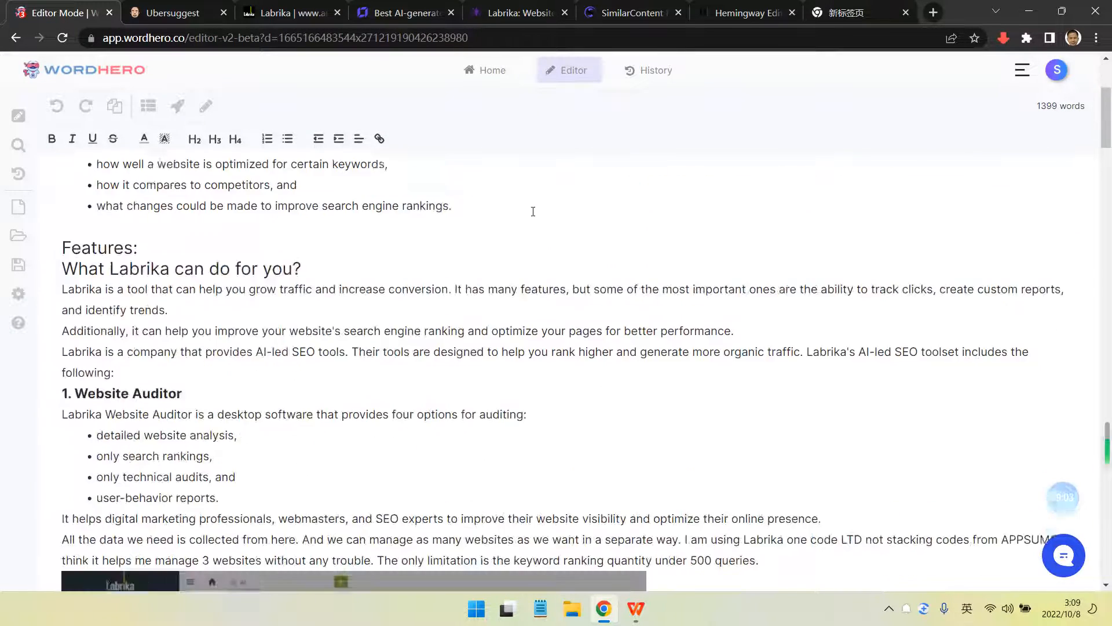
{"action": "scroll", "coordinate": [533, 212], "scroll_direction": "down", "scroll_amount": 5}
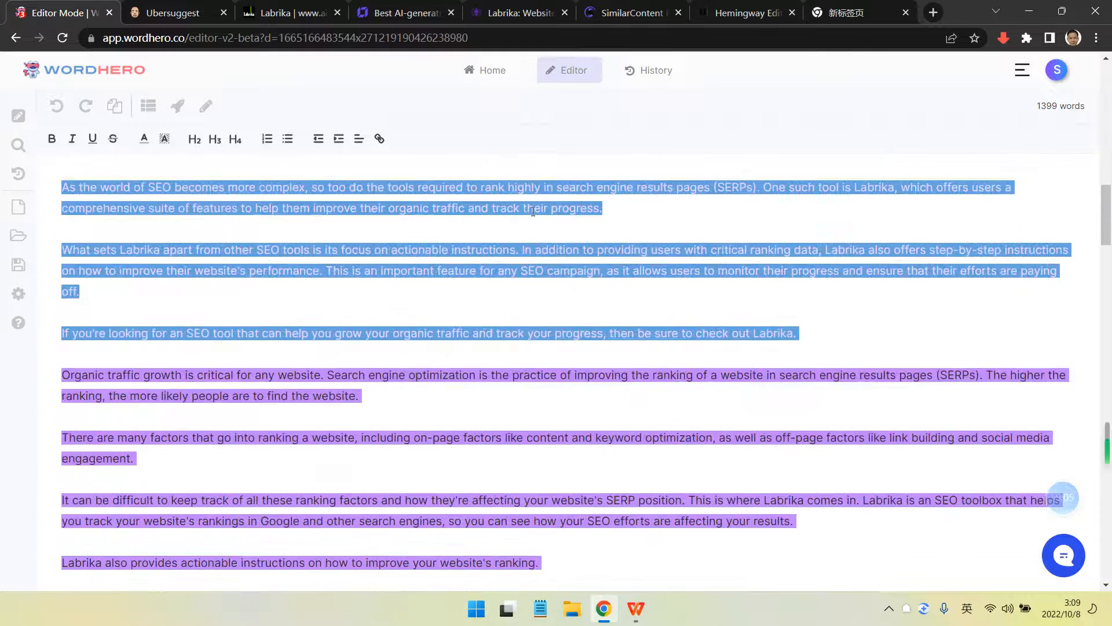
{"action": "scroll", "coordinate": [533, 212], "scroll_direction": "up", "scroll_amount": 15}
{"action": "scroll", "coordinate": [533, 212], "scroll_direction": "up", "scroll_amount": 1}
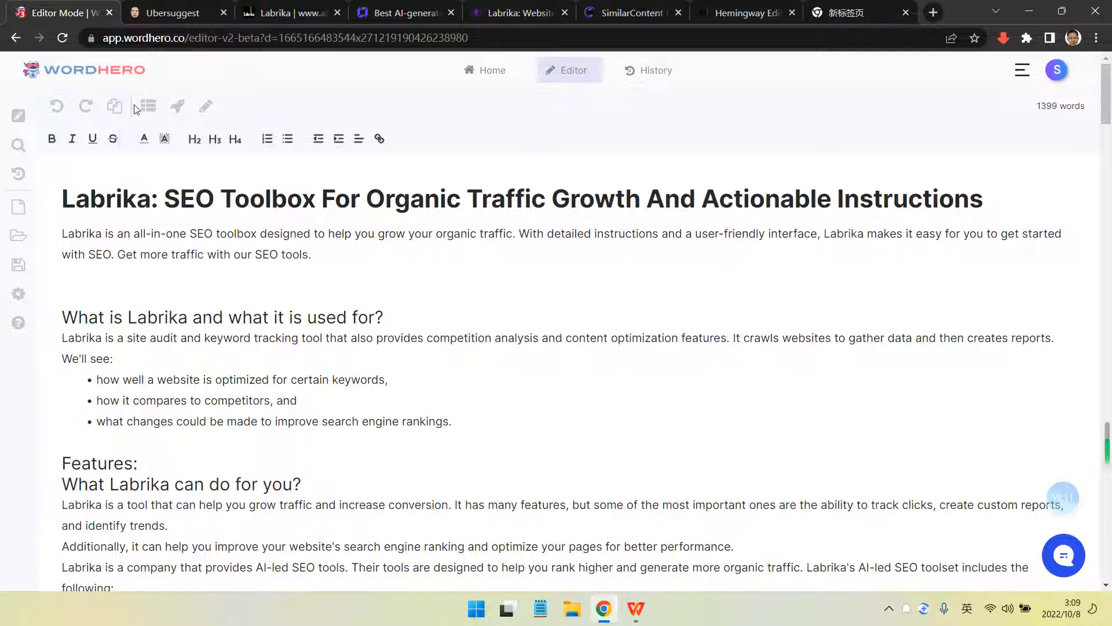
{"action": "scroll", "coordinate": [259, 299], "scroll_direction": "down", "scroll_amount": 4}
{"action": "scroll", "coordinate": [267, 297], "scroll_direction": "up", "scroll_amount": 5}
Try selecting the article's entire body text, then clear the selection
{"action": "key", "text": "ctrl+a"}
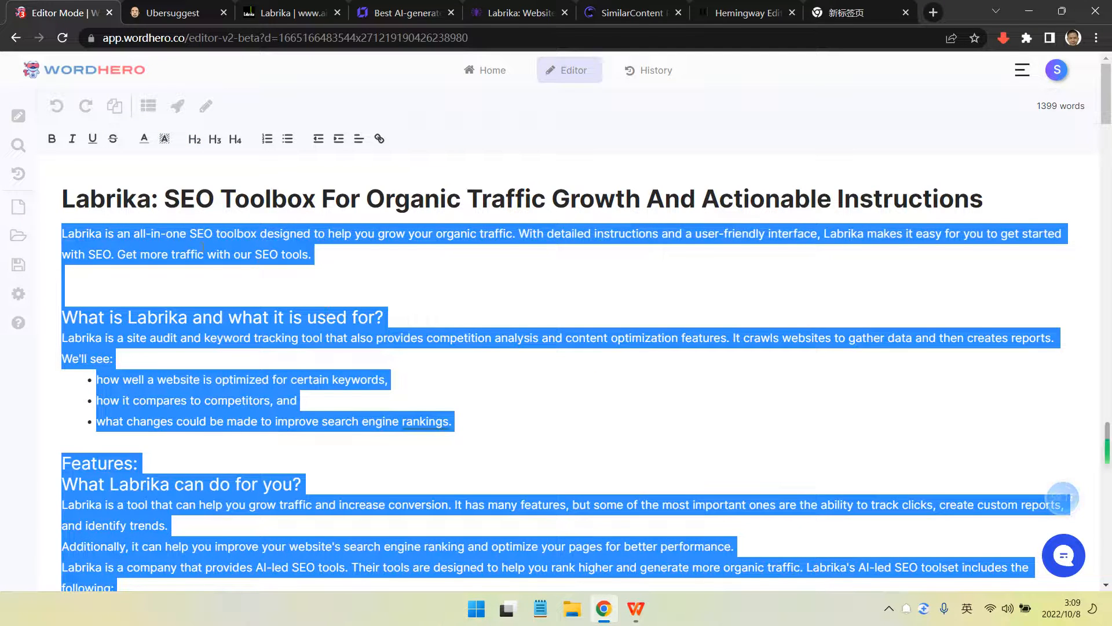
{"action": "left_click", "coordinate": [203, 249]}
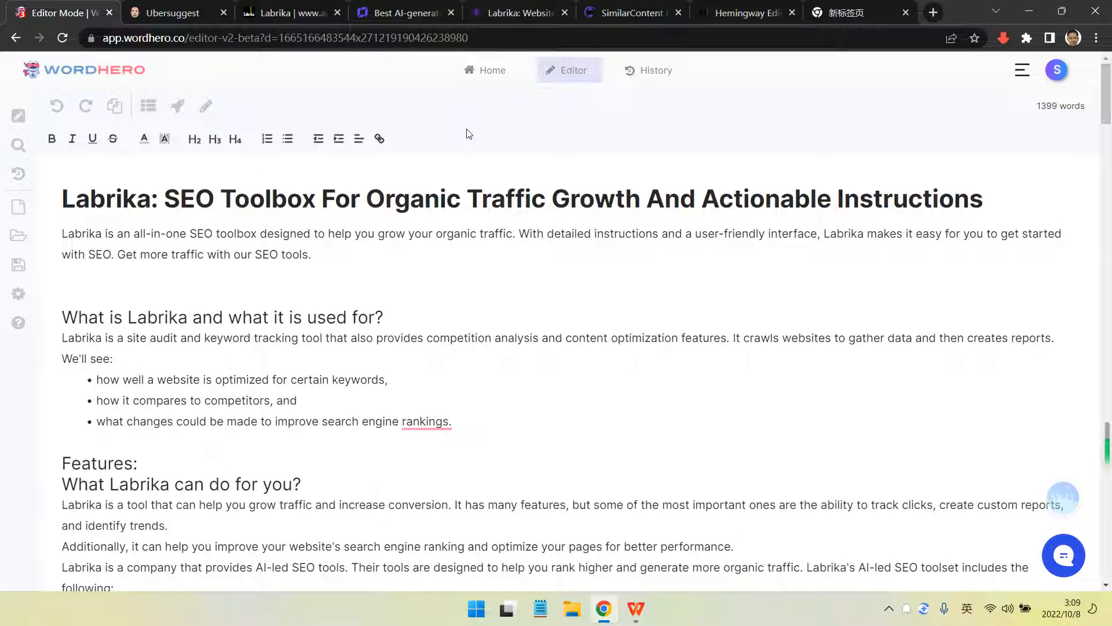
{"action": "key", "text": "ctrl+a"}
{"action": "left_click", "coordinate": [434, 287]}
{"action": "key", "text": "ctrl+a"}
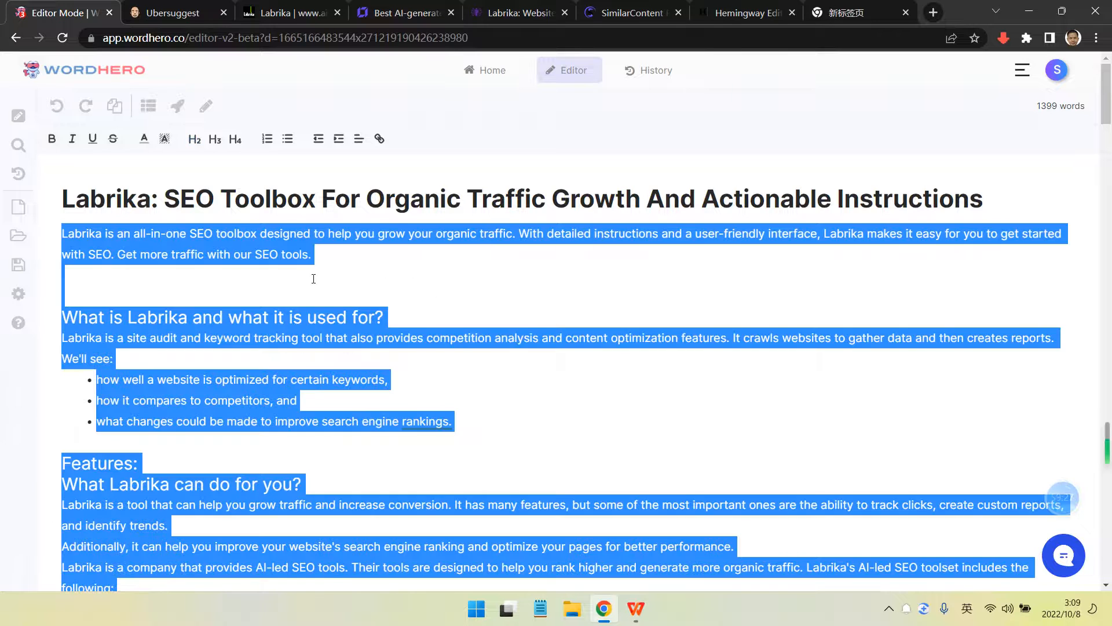
{"action": "right_click", "coordinate": [299, 251]}
{"action": "left_click", "coordinate": [174, 239]}
{"action": "left_click", "coordinate": [446, 258]}
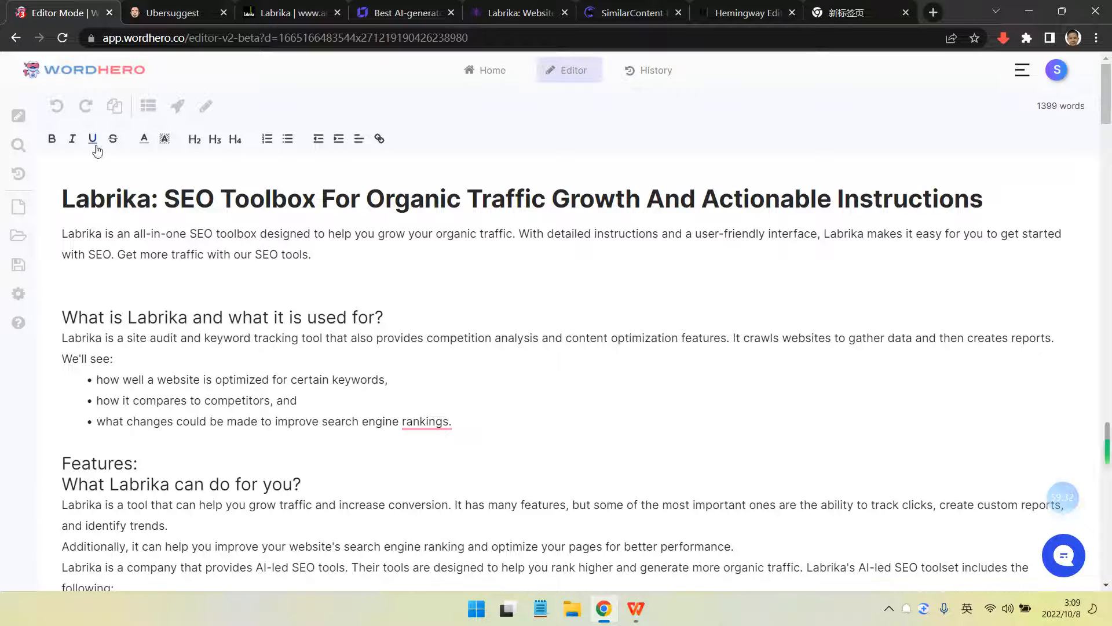
Open the Keyword Assistant and review its saved keywords alongside the article's opening sections
{"action": "scroll", "coordinate": [322, 280], "scroll_direction": "down", "scroll_amount": 4}
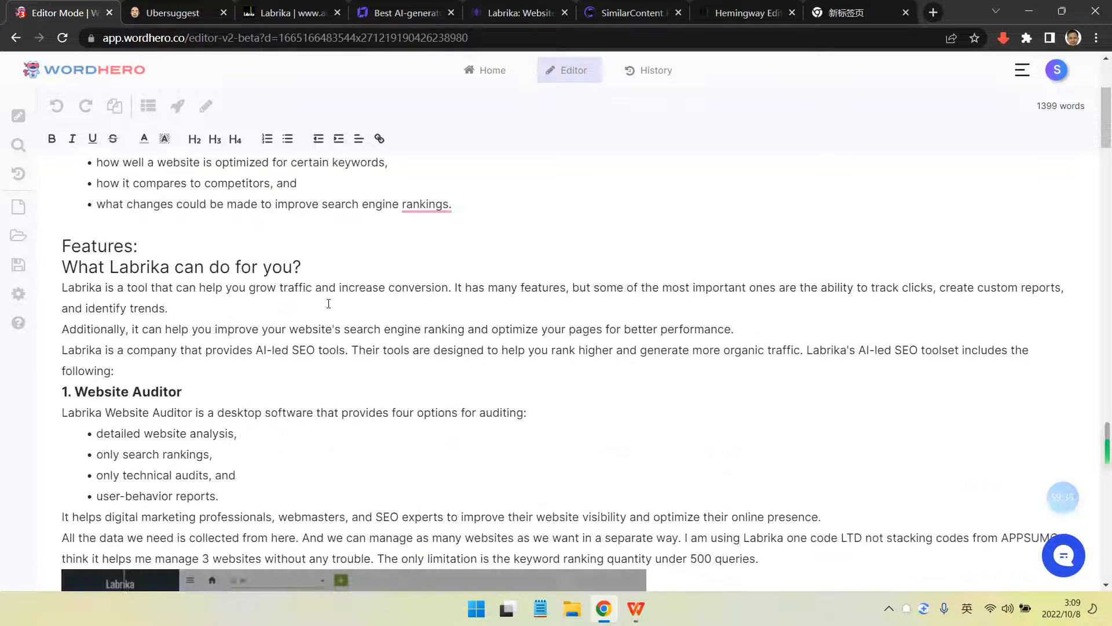
{"action": "scroll", "coordinate": [328, 291], "scroll_direction": "up", "scroll_amount": 3}
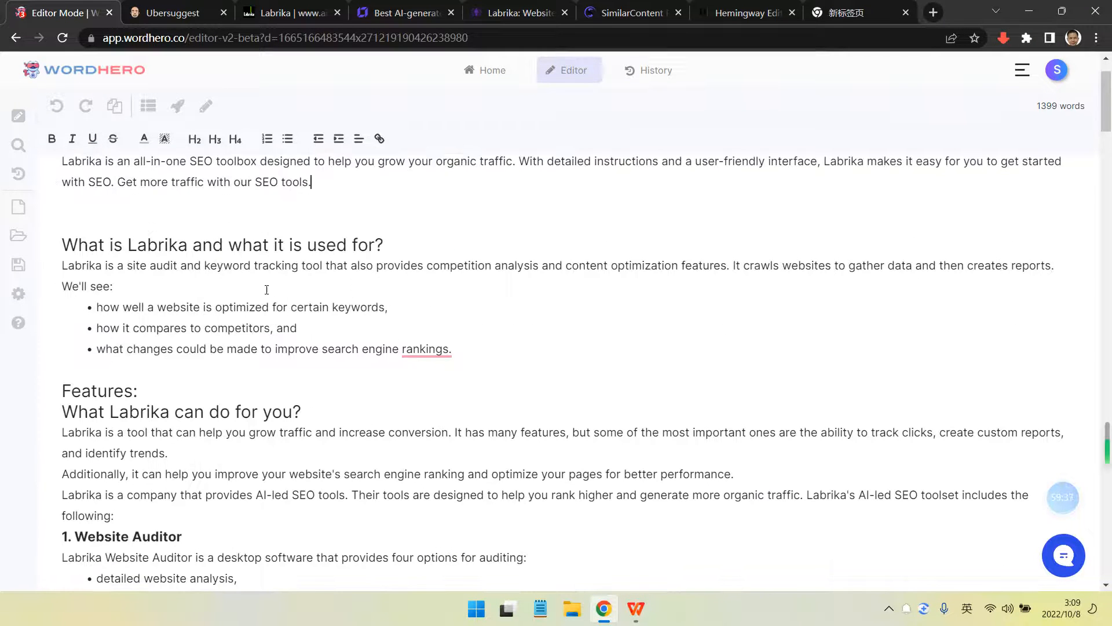
{"action": "scroll", "coordinate": [267, 290], "scroll_direction": "up", "scroll_amount": 1}
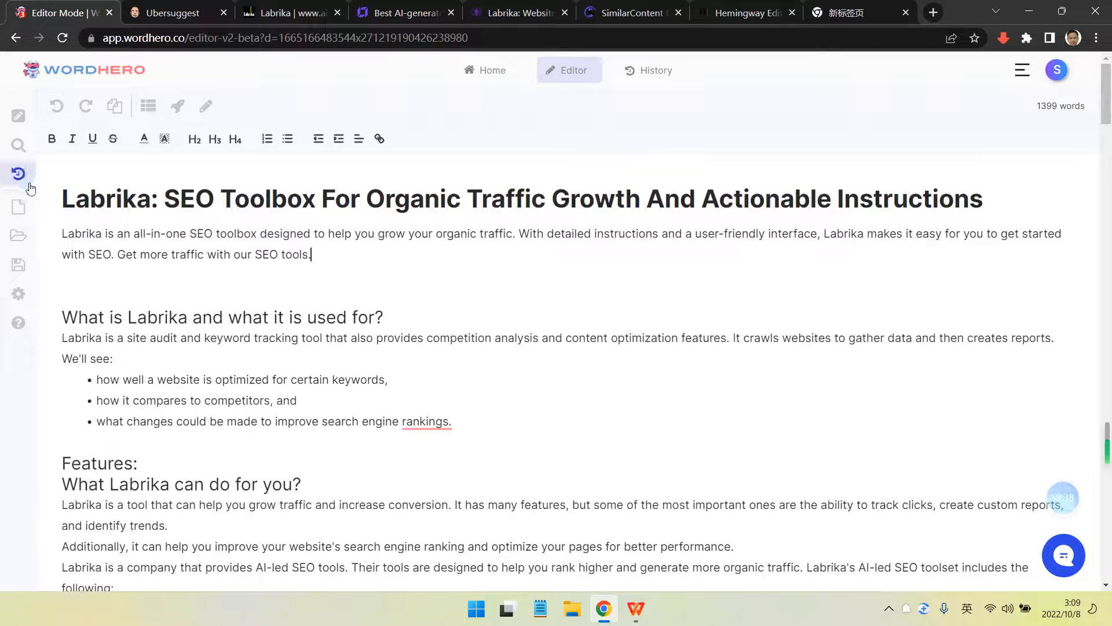
{"action": "left_click", "coordinate": [18, 145]}
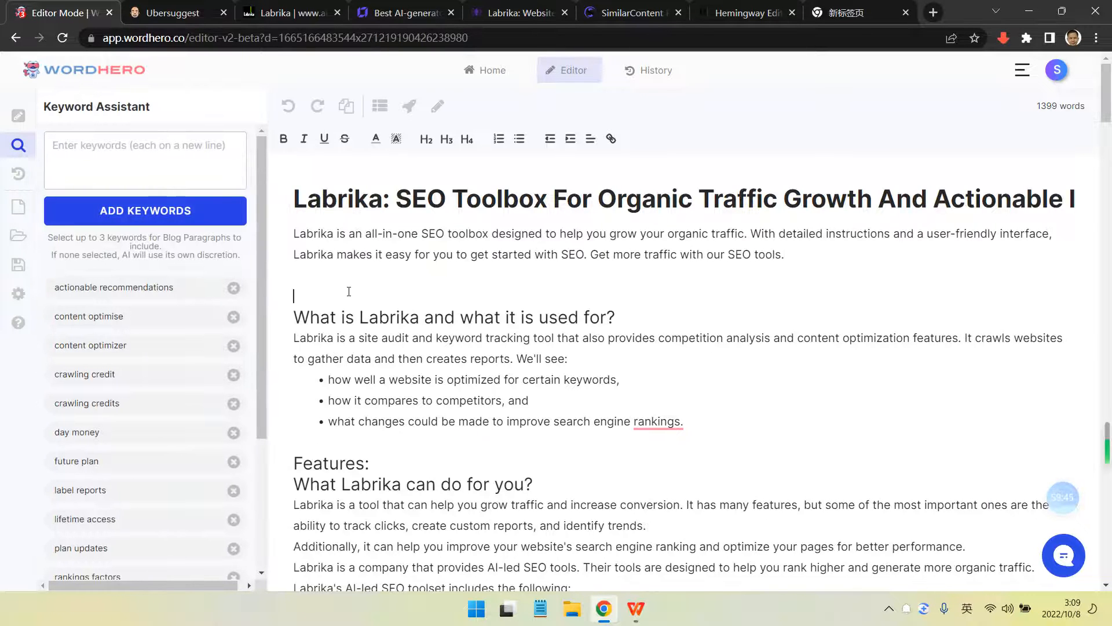
{"action": "scroll", "coordinate": [304, 267], "scroll_direction": "down", "scroll_amount": 7}
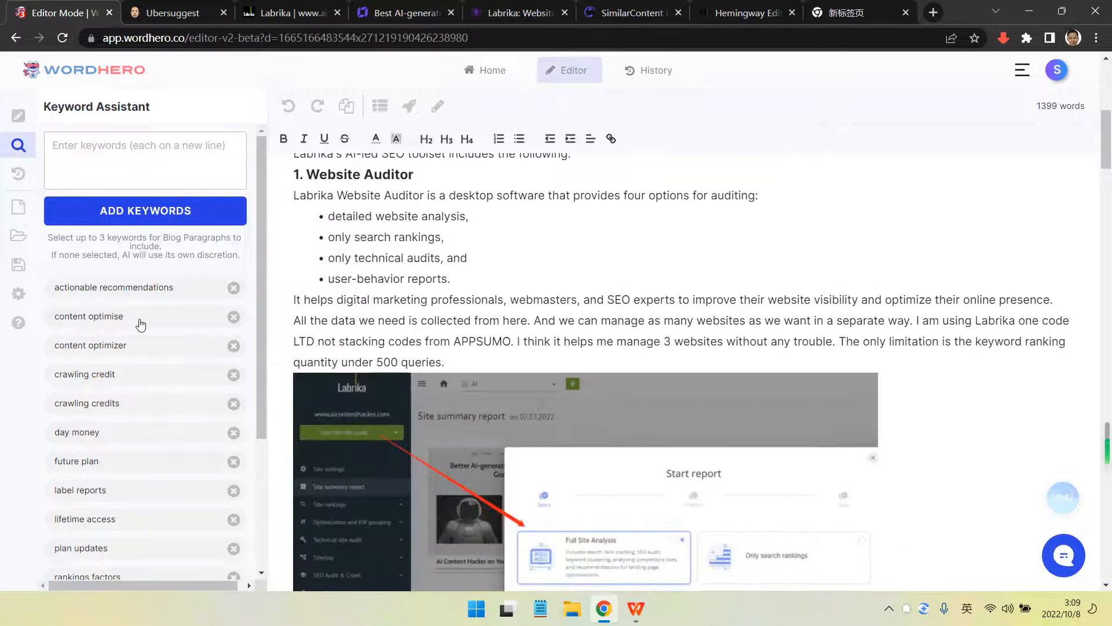
{"action": "scroll", "coordinate": [498, 273], "scroll_direction": "up", "scroll_amount": 6}
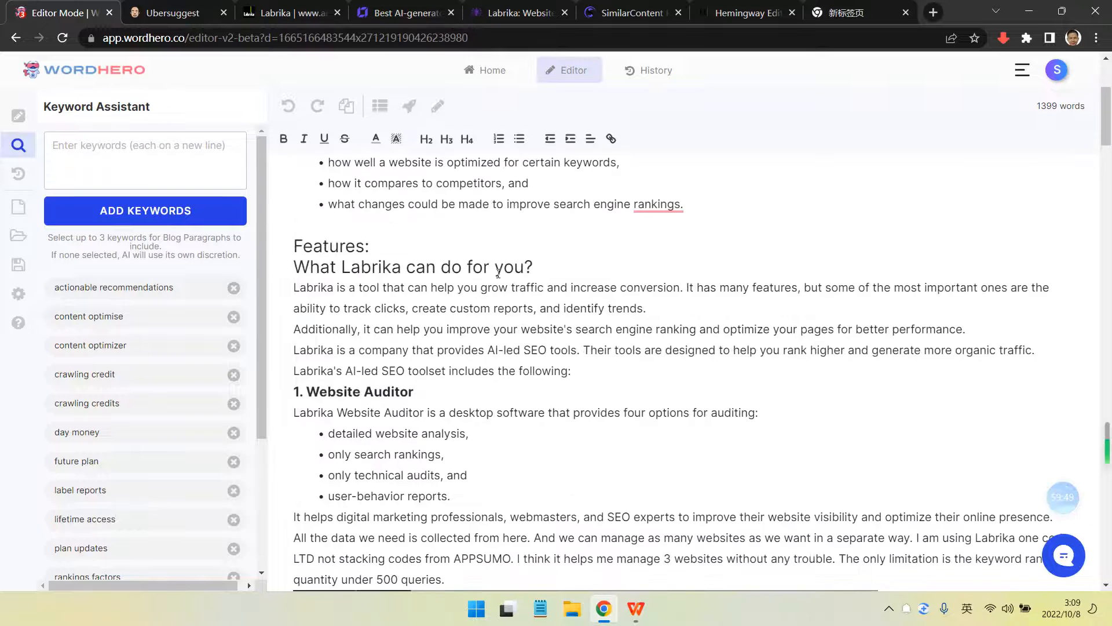
{"action": "scroll", "coordinate": [345, 320], "scroll_direction": "down", "scroll_amount": 1}
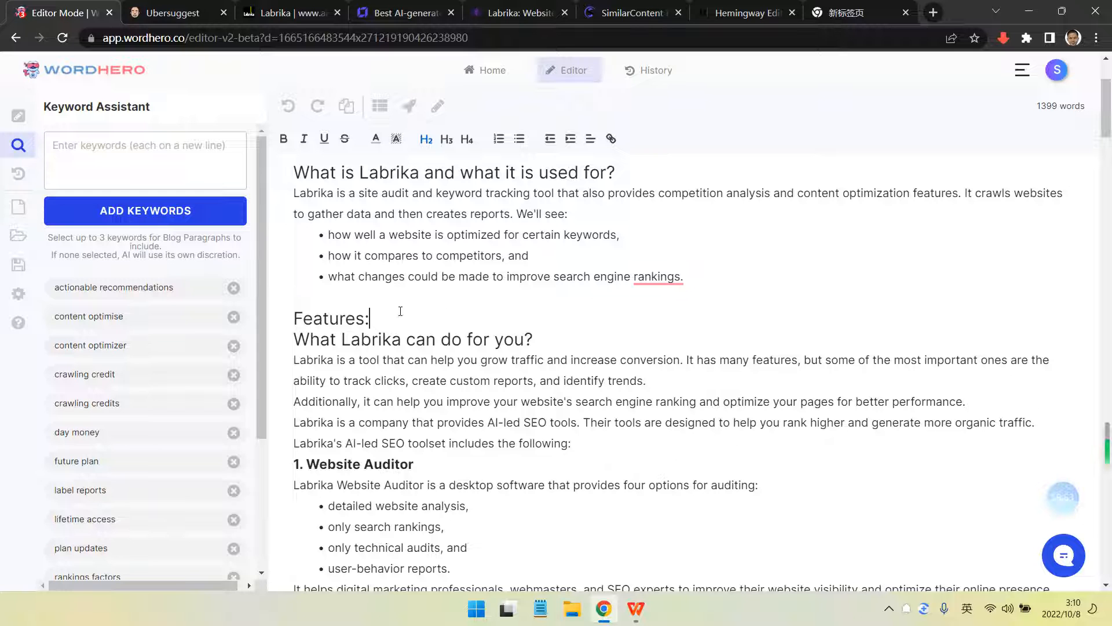
Delete one blank line beneath the "2. Rank Tracker of Labrika AI" heading
{"action": "scroll", "coordinate": [400, 311], "scroll_direction": "down", "scroll_amount": 3}
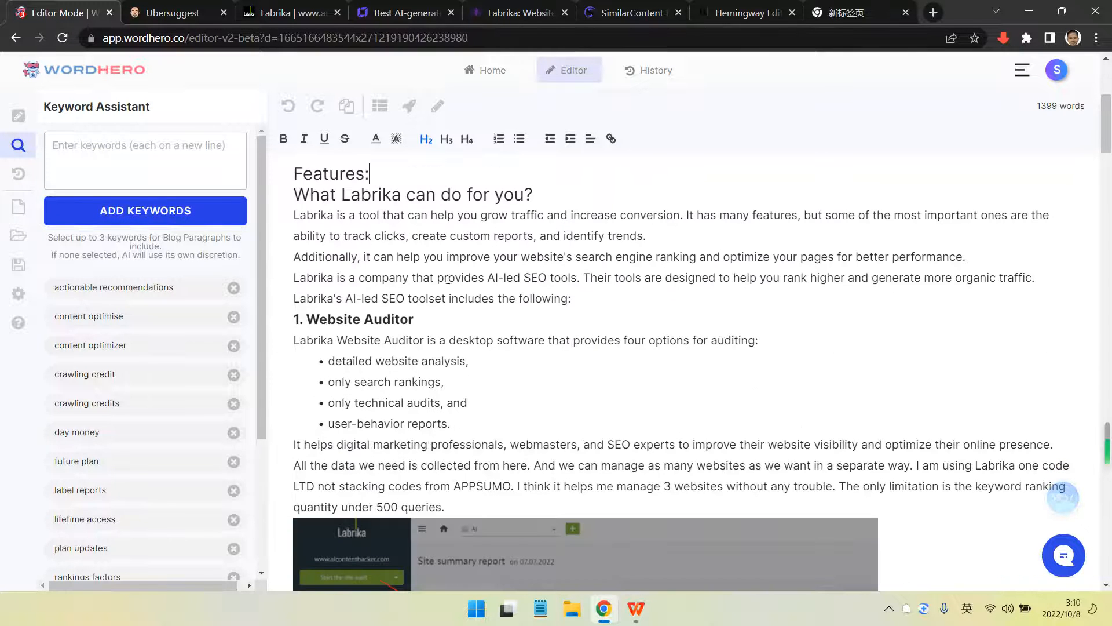
{"action": "scroll", "coordinate": [284, 267], "scroll_direction": "down", "scroll_amount": 13}
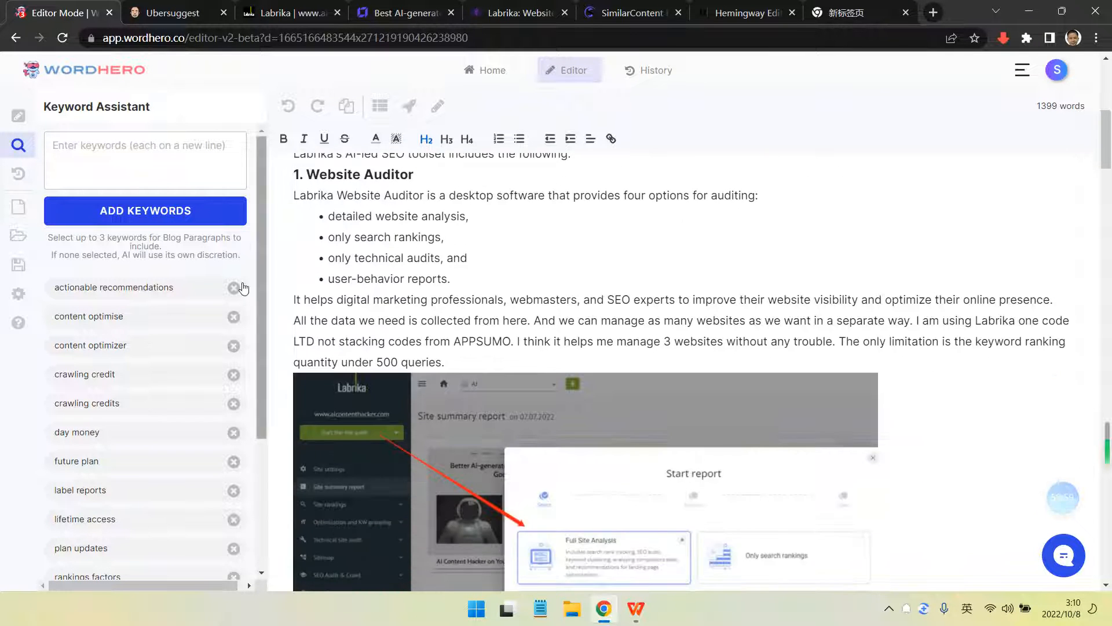
{"action": "scroll", "coordinate": [398, 263], "scroll_direction": "down", "scroll_amount": 1}
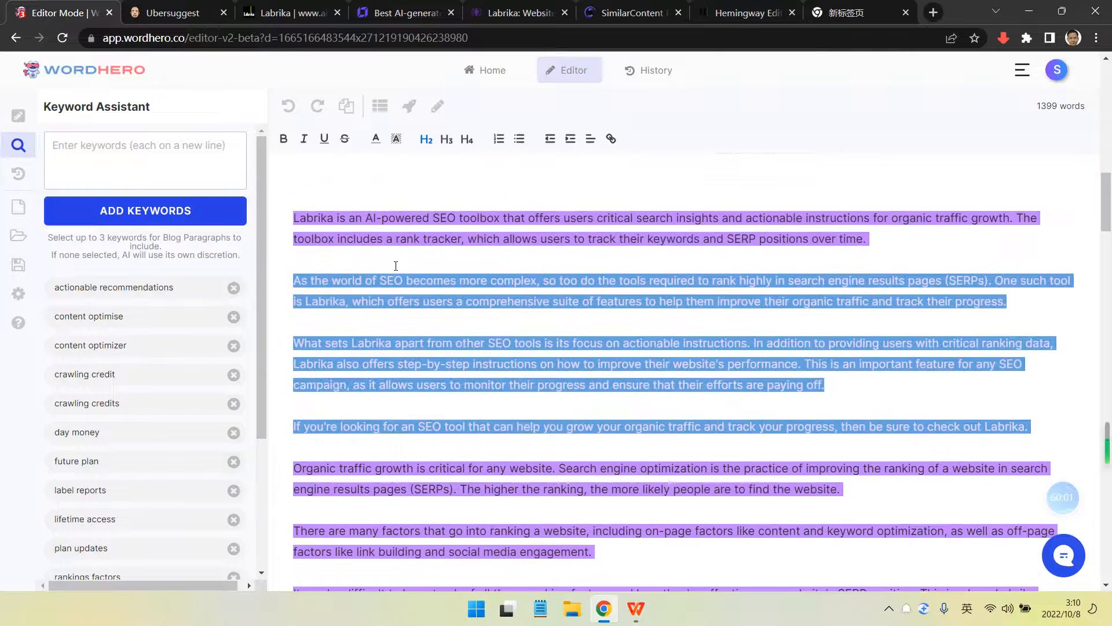
{"action": "scroll", "coordinate": [390, 351], "scroll_direction": "up", "scroll_amount": 3}
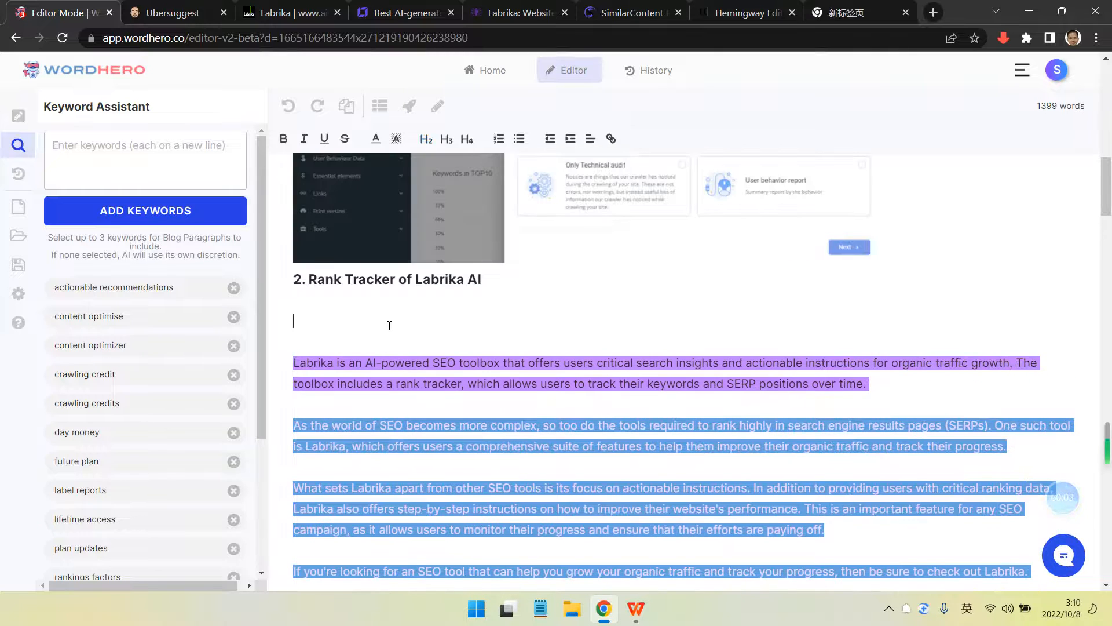
{"action": "left_click", "coordinate": [389, 325]}
{"action": "key", "text": "BackSpace"}
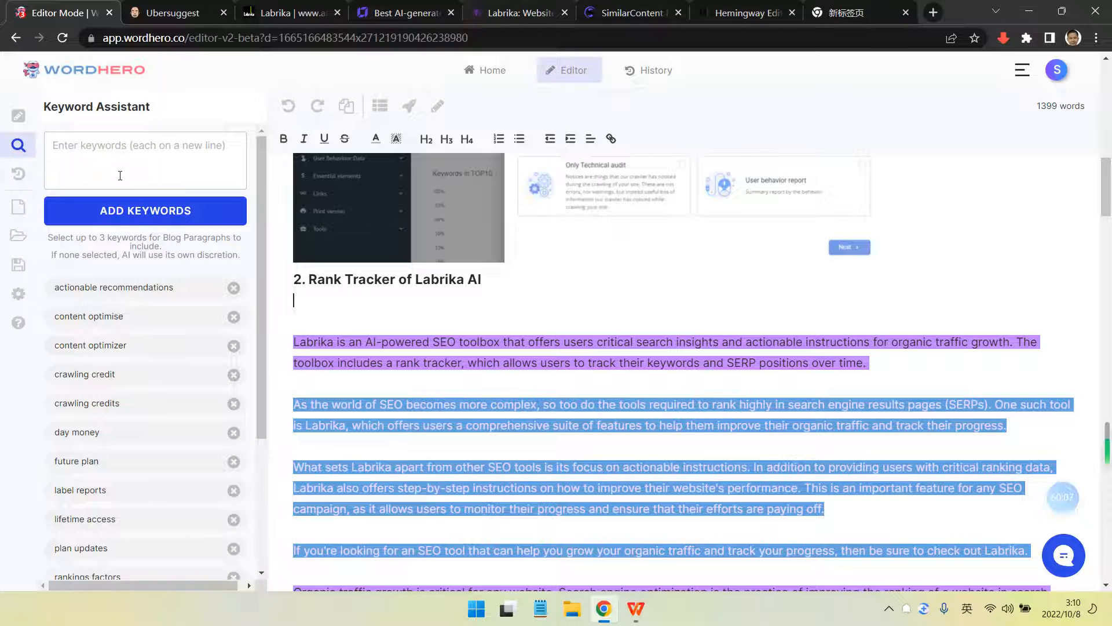
Open the Blog Paragraphs writing tool and examine its description, keywords and tone fields
{"action": "left_click", "coordinate": [20, 119]}
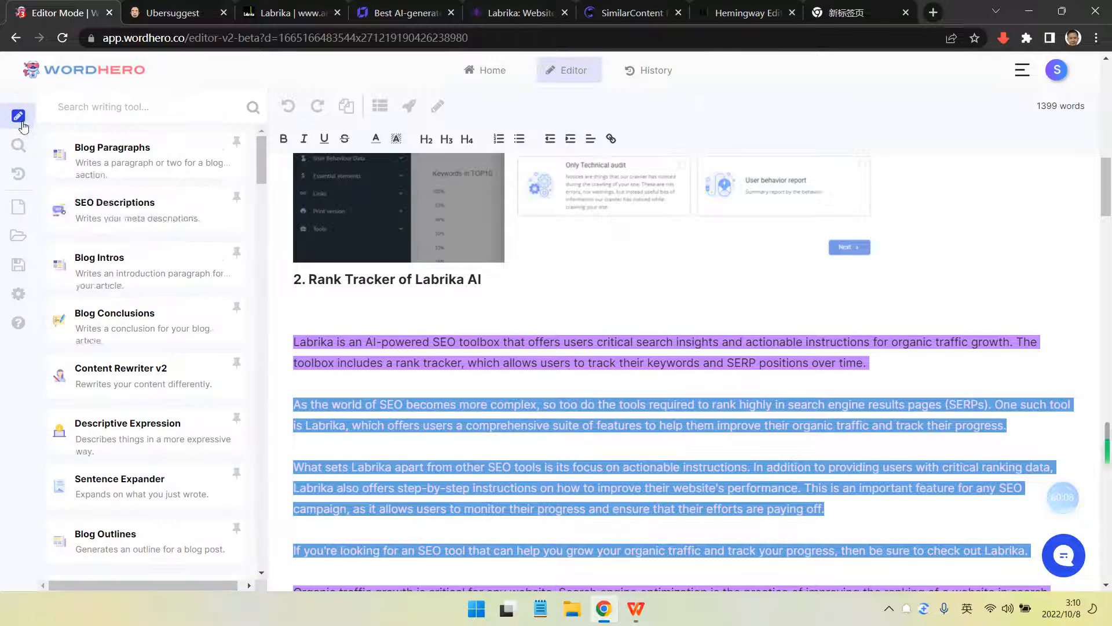
{"action": "left_click", "coordinate": [173, 152]}
{"action": "scroll", "coordinate": [437, 285], "scroll_direction": "up", "scroll_amount": 12}
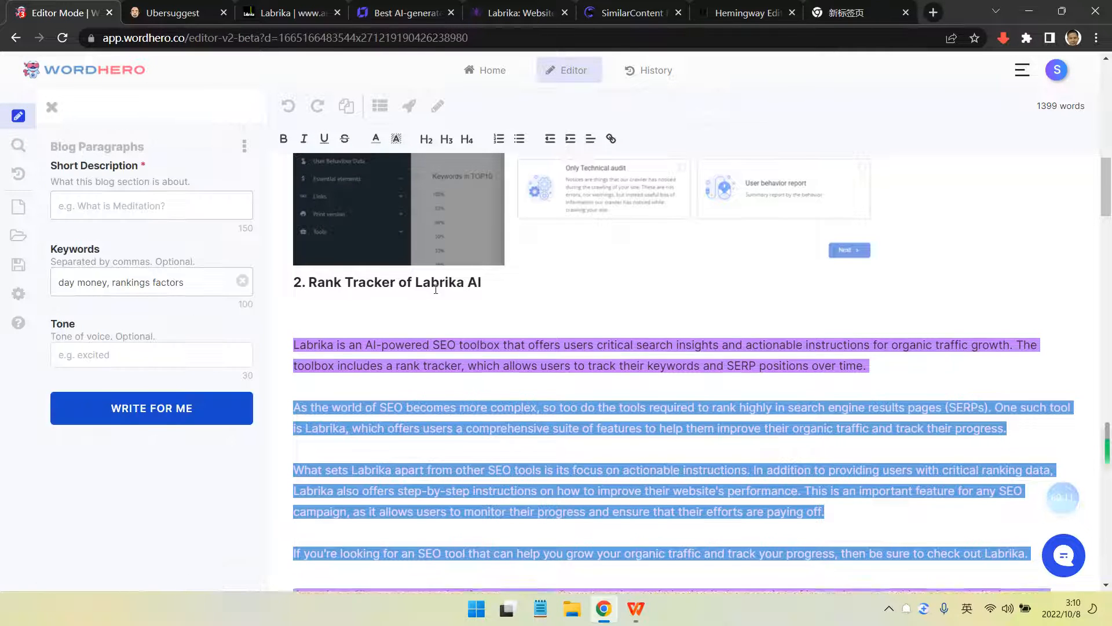
{"action": "left_click", "coordinate": [91, 354]}
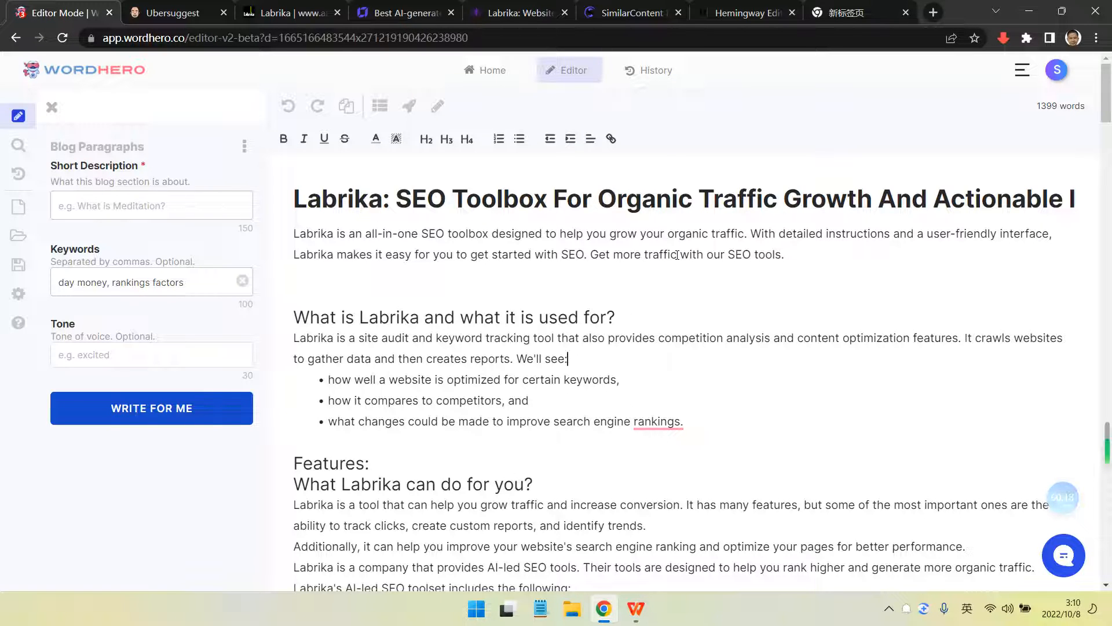
Copy the article's entire body text and paste it into the Hemingway Editor for a readability check
{"action": "left_click", "coordinate": [786, 233]}
{"action": "key", "text": "ctrl+a"}
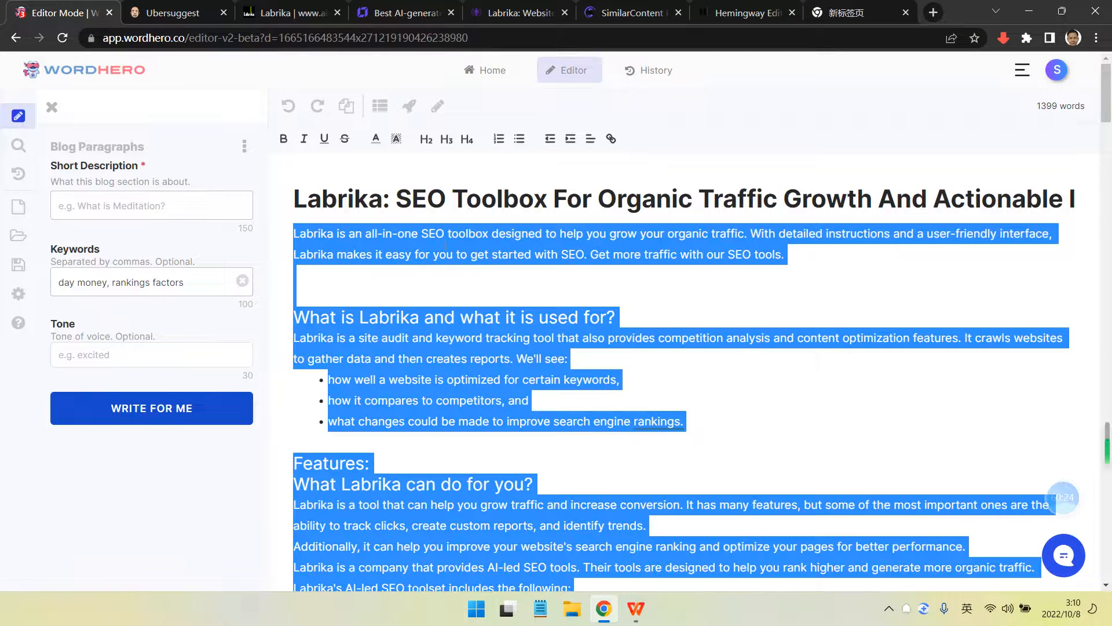
{"action": "left_click", "coordinate": [742, 13]}
{"action": "key", "text": "ctrl+v"}
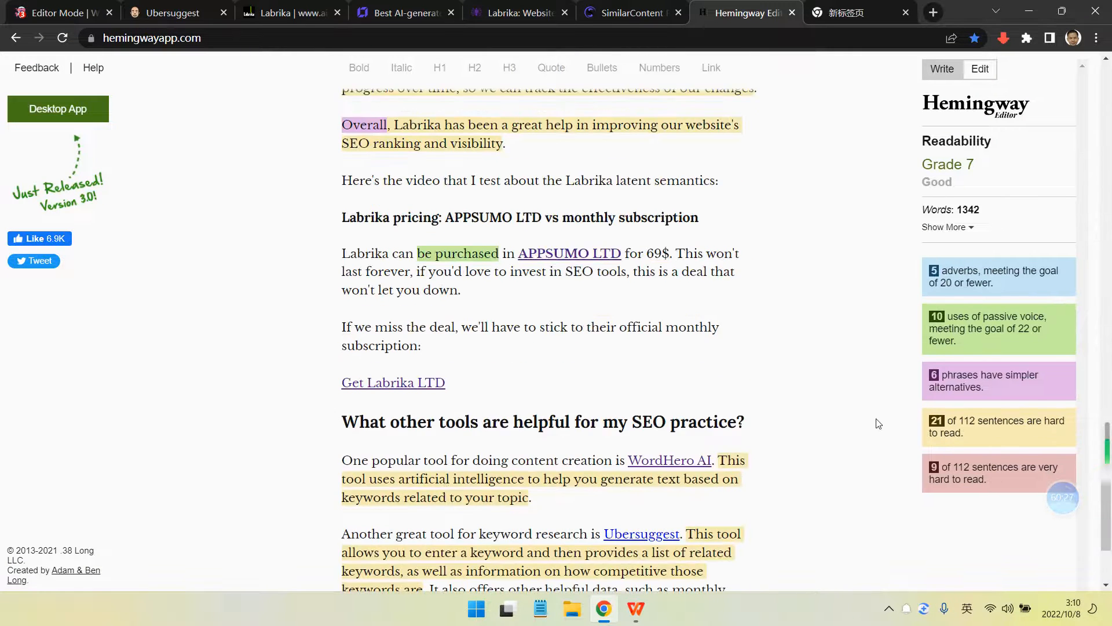
Examine the readability highlights from the article's opening through the "2. Rank Tracker of Labrika AI" section
{"action": "key", "text": "ctrl+Home"}
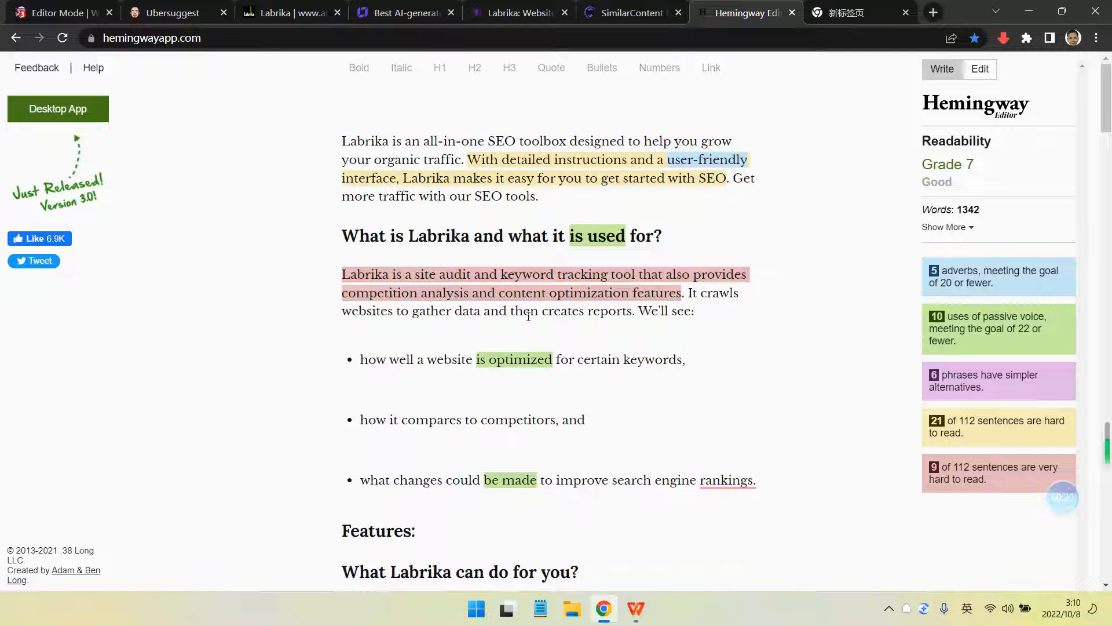
{"action": "scroll", "coordinate": [631, 379], "scroll_direction": "down", "scroll_amount": 1}
{"action": "scroll", "coordinate": [630, 379], "scroll_direction": "down", "scroll_amount": 14}
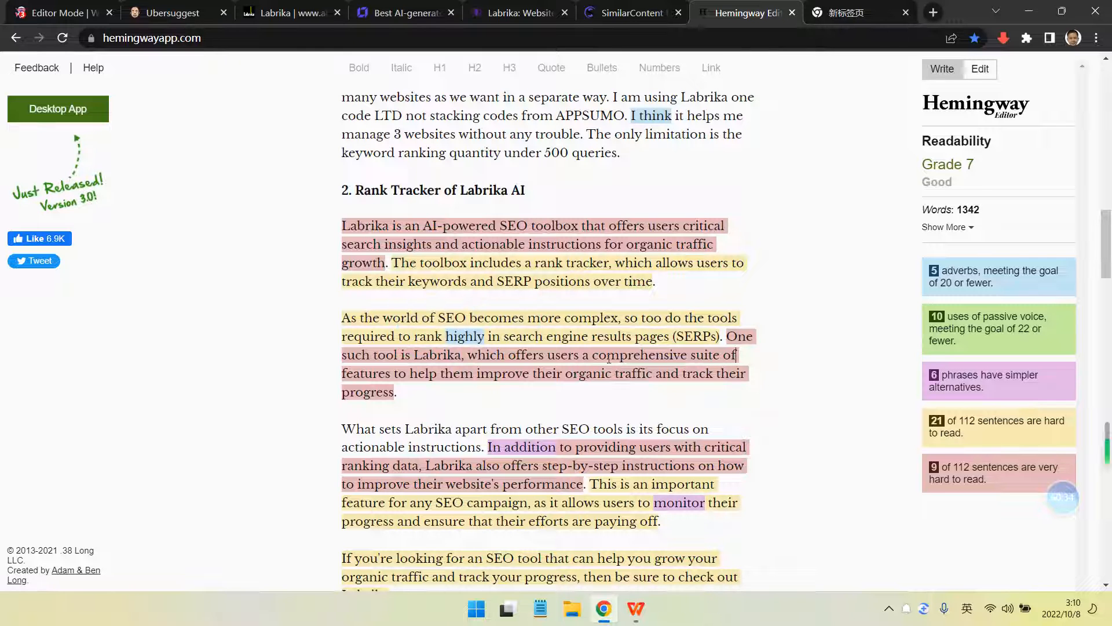
{"action": "scroll", "coordinate": [505, 367], "scroll_direction": "down", "scroll_amount": 1}
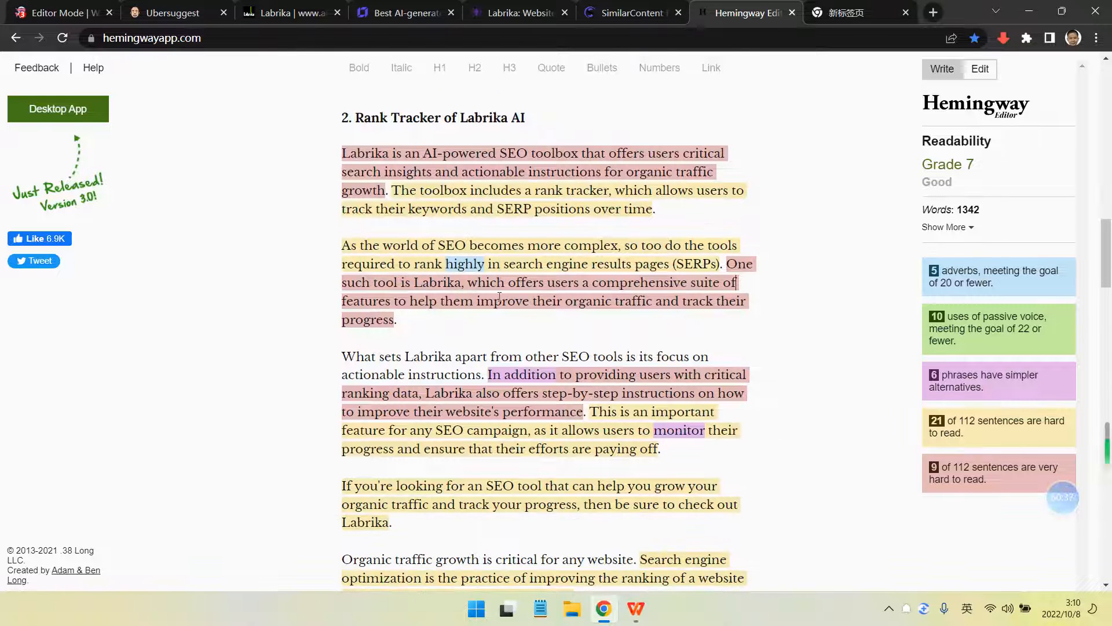
{"action": "left_click", "coordinate": [591, 317]}
{"action": "scroll", "coordinate": [598, 365], "scroll_direction": "down", "scroll_amount": 2}
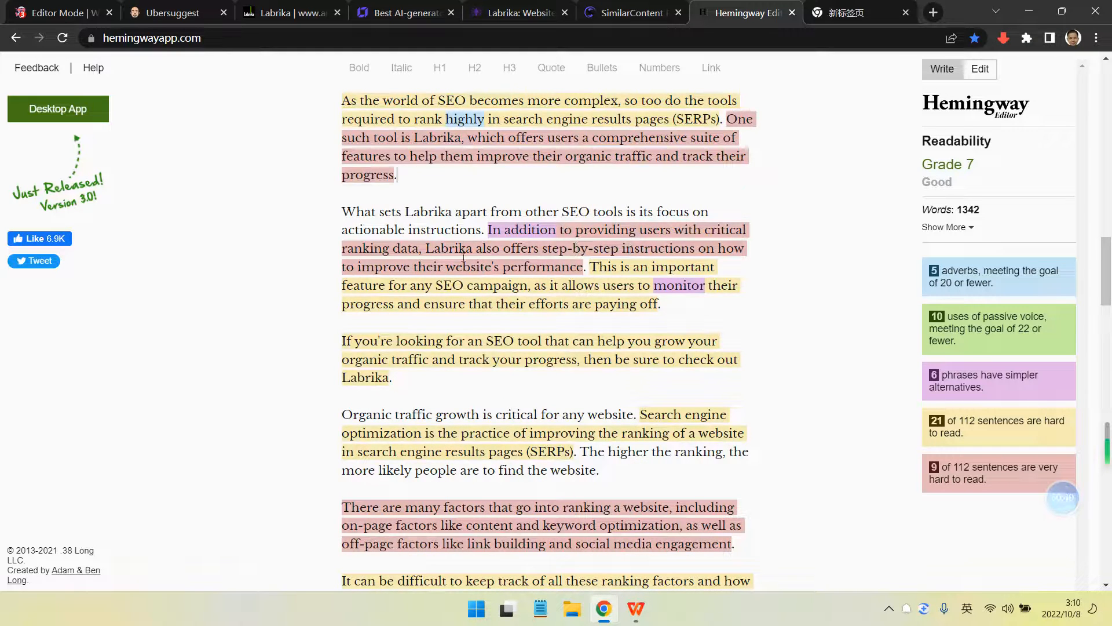
{"action": "scroll", "coordinate": [591, 289], "scroll_direction": "down", "scroll_amount": 4}
{"action": "scroll", "coordinate": [609, 321], "scroll_direction": "down", "scroll_amount": 2}
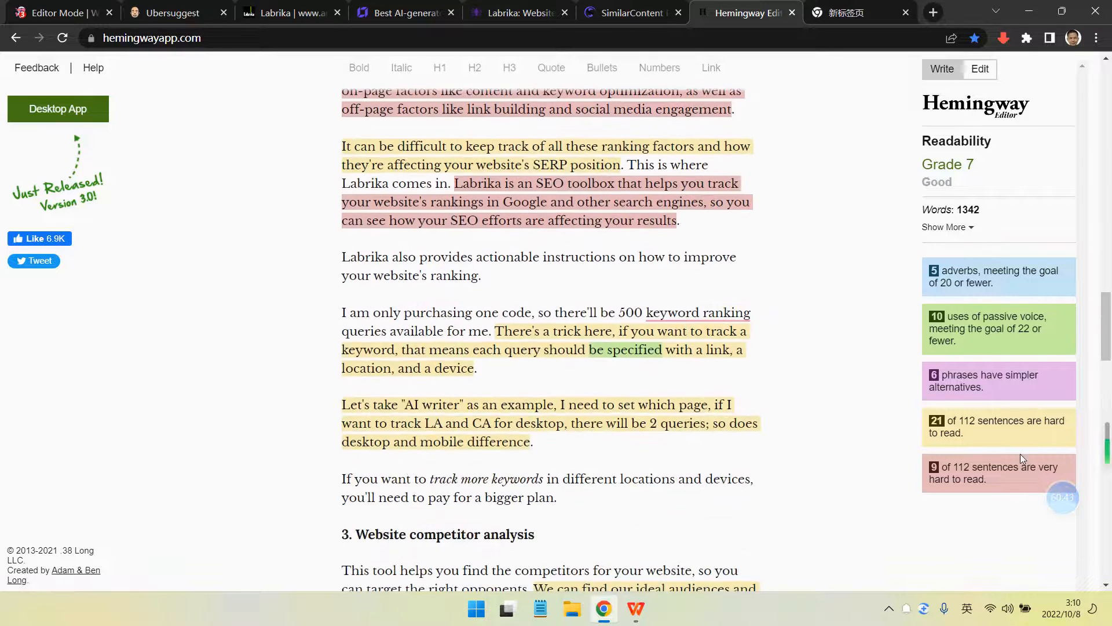
Expand the full text statistics and examine them alongside the highlighted sentences in the opening paragraphs
{"action": "left_click", "coordinate": [936, 170]}
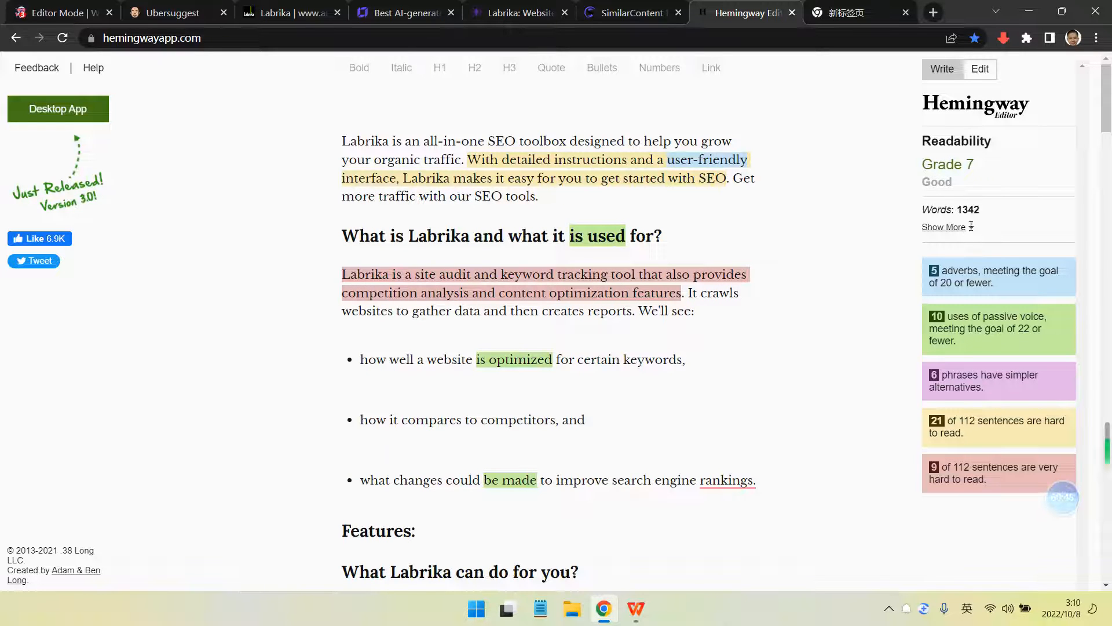
{"action": "left_click", "coordinate": [950, 227]}
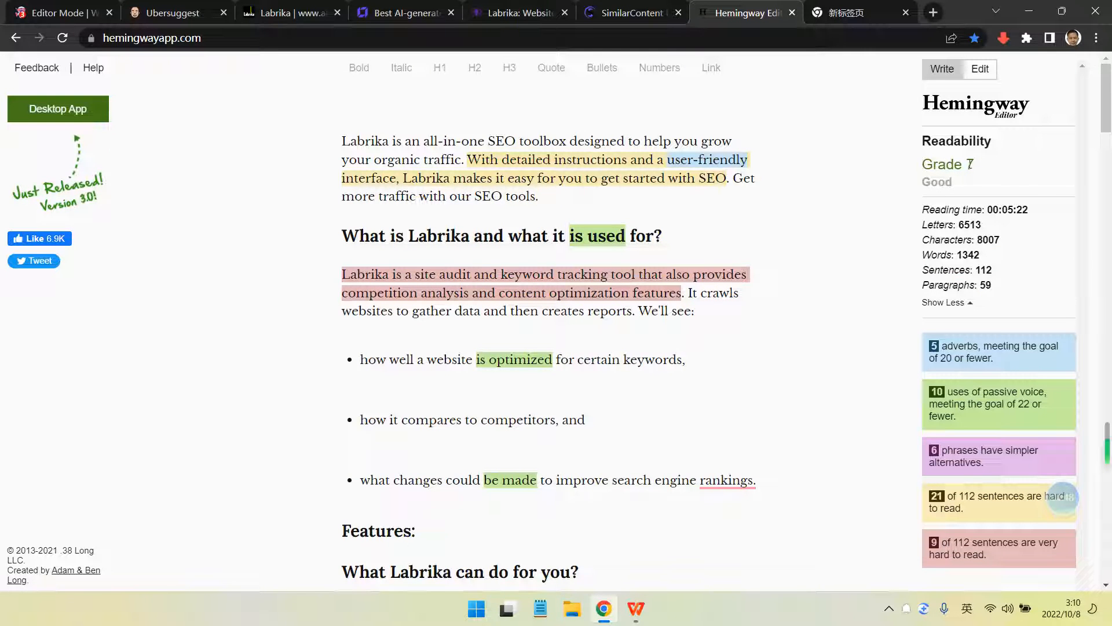
{"action": "scroll", "coordinate": [768, 248], "scroll_direction": "down", "scroll_amount": 2}
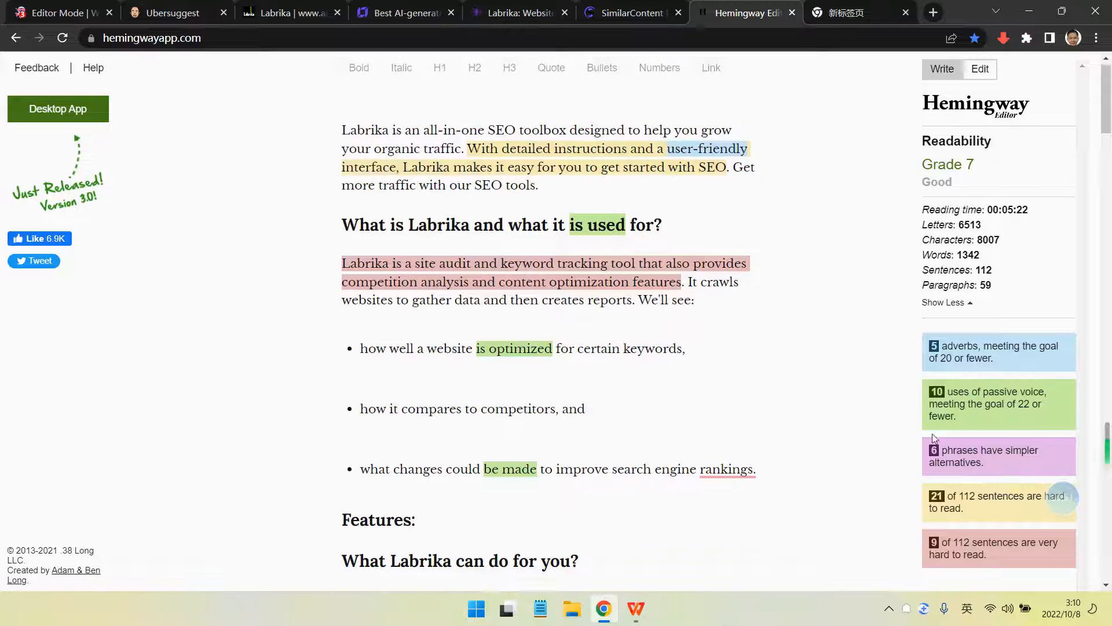
{"action": "scroll", "coordinate": [767, 249], "scroll_direction": "up", "scroll_amount": 2}
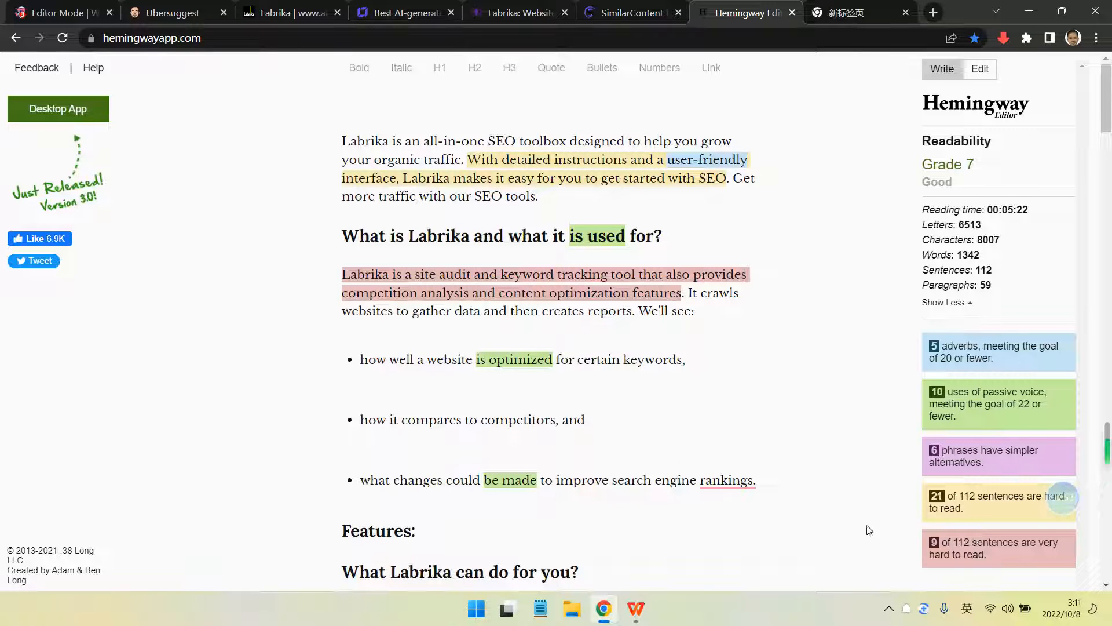
{"action": "mouse_move", "coordinate": [742, 482]}
{"action": "left_click", "coordinate": [667, 274]}
{"action": "left_click", "coordinate": [566, 178]}
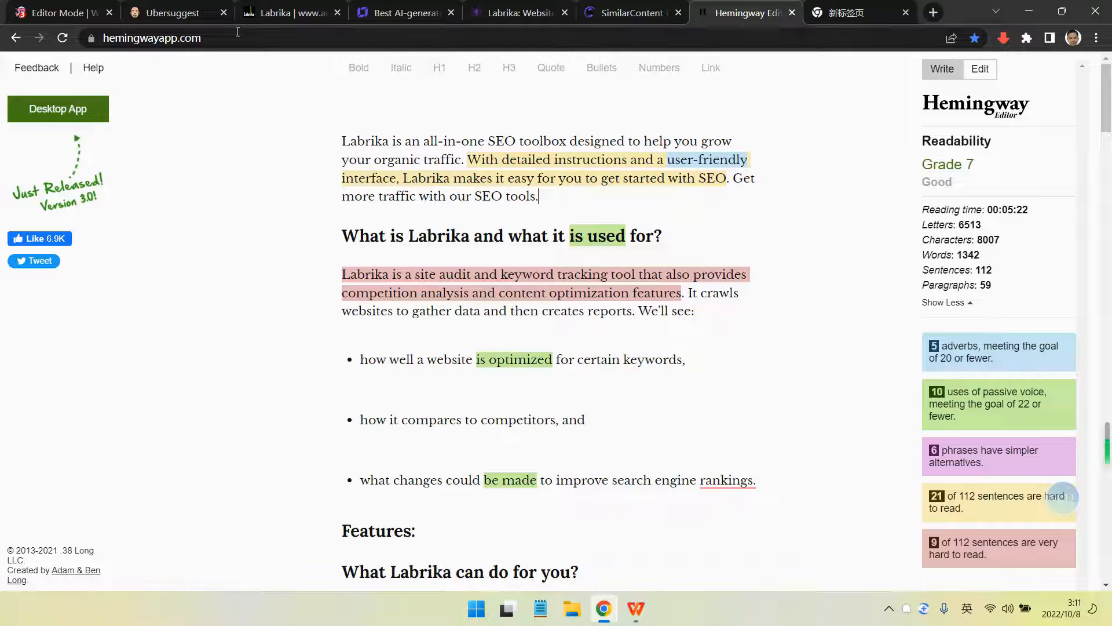
Switch to the WordHero editor and close the Blog Paragraphs form to return to the writing tool list
{"action": "left_click", "coordinate": [138, 6]}
{"action": "left_click", "coordinate": [278, 13]}
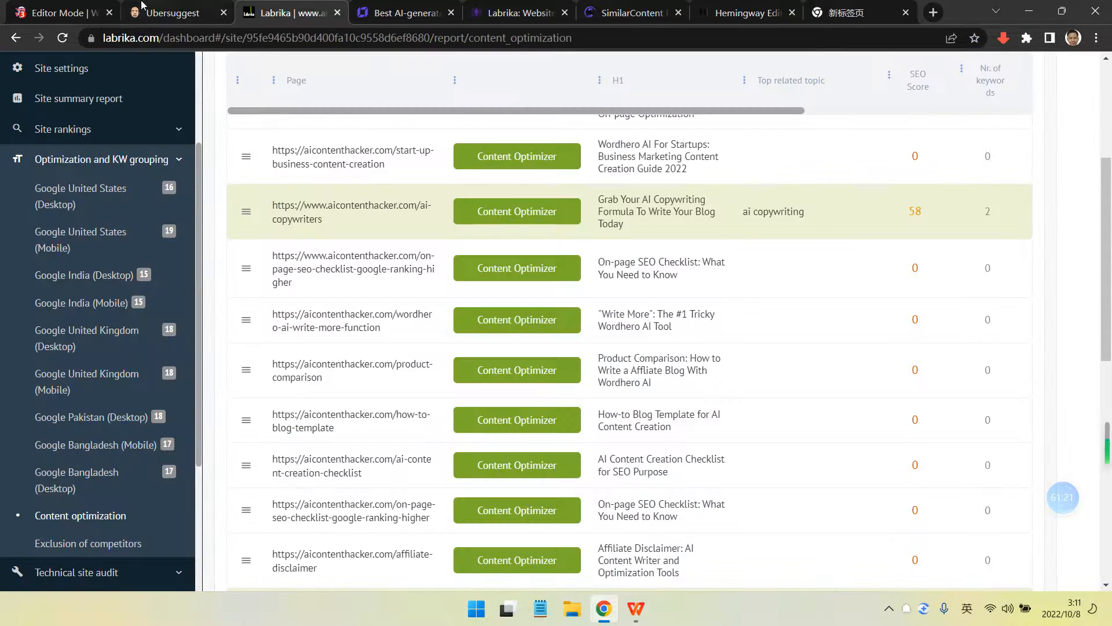
{"action": "left_click", "coordinate": [64, 12]}
{"action": "left_click", "coordinate": [647, 379]}
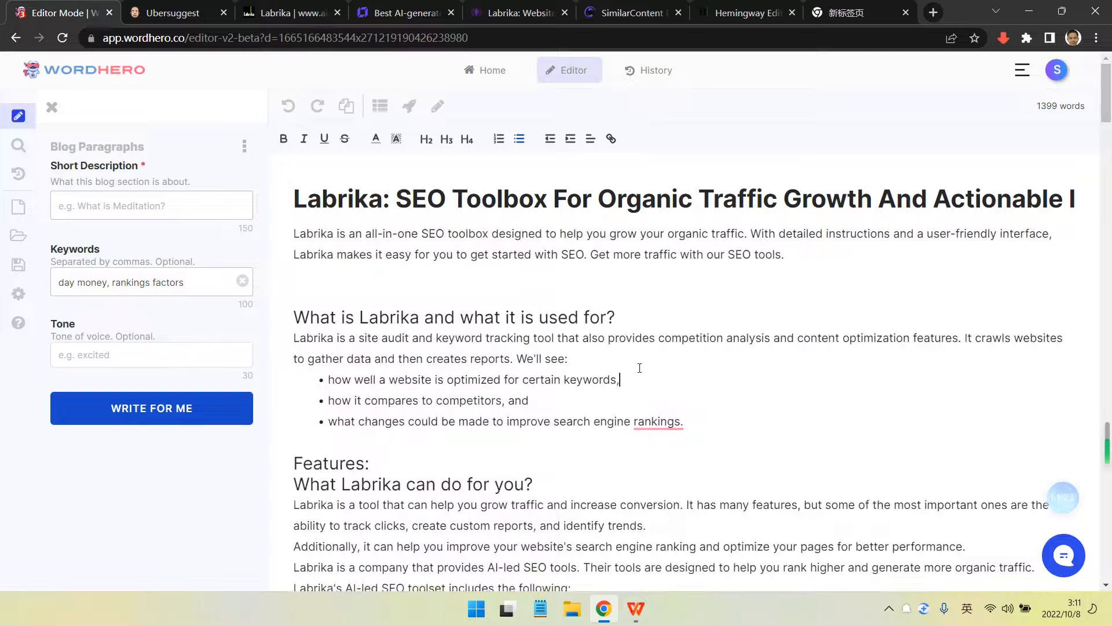
{"action": "scroll", "coordinate": [643, 375], "scroll_direction": "down", "scroll_amount": 3}
{"action": "scroll", "coordinate": [642, 373], "scroll_direction": "up", "scroll_amount": 3}
{"action": "left_click", "coordinate": [52, 106]}
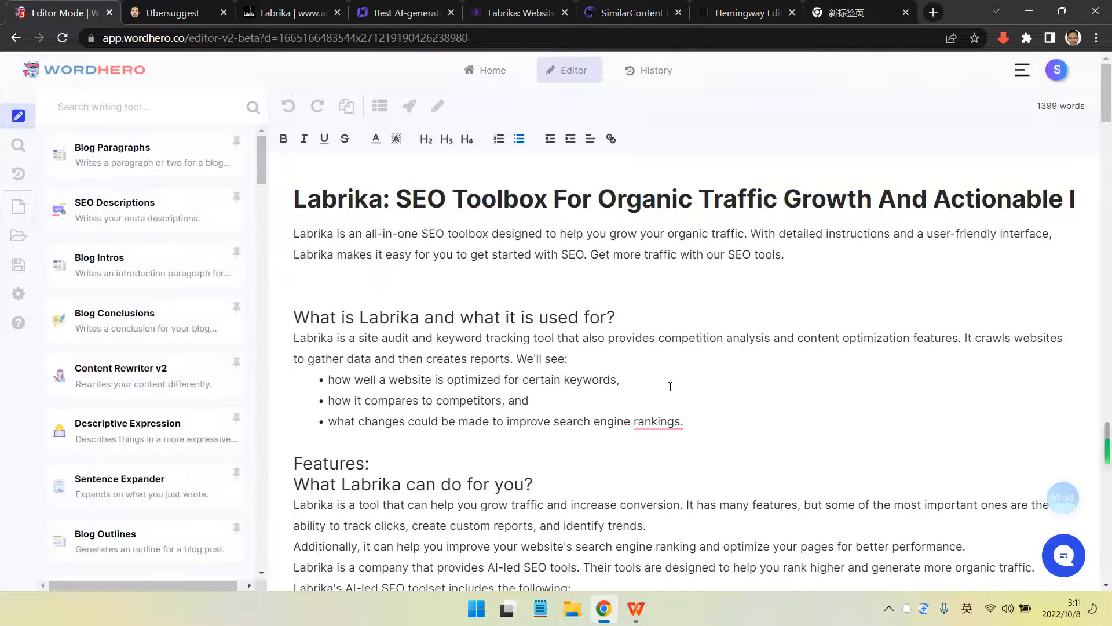
Compare the article's Website Auditor section in WordHero with its readability highlights and statistics in Hemingway Editor
{"action": "mouse_move", "coordinate": [680, 424]}
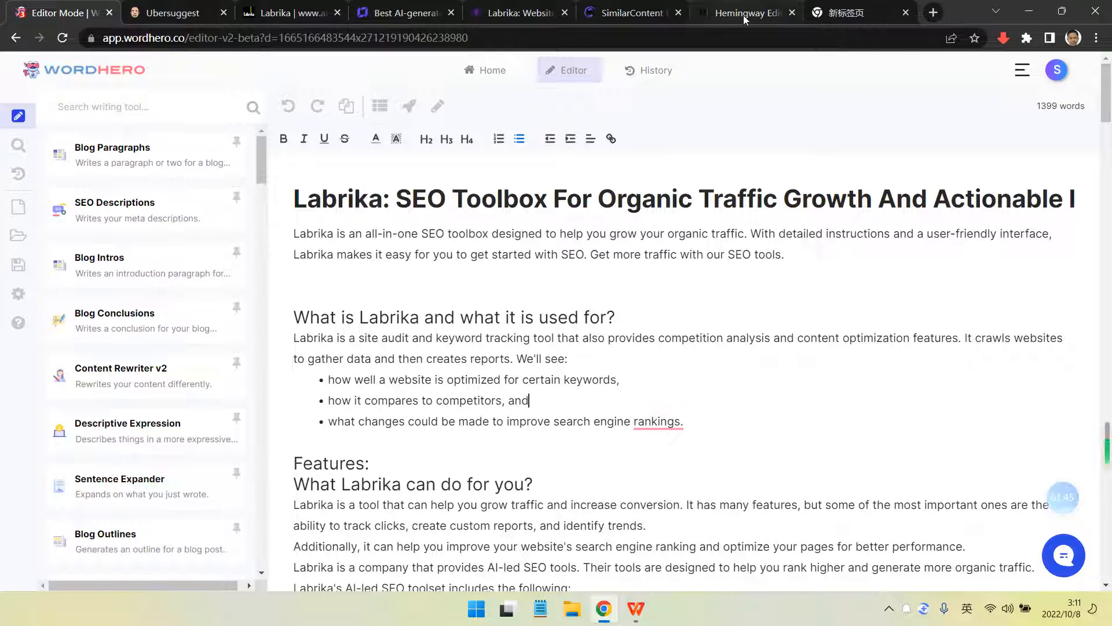
{"action": "scroll", "coordinate": [593, 336], "scroll_direction": "down", "scroll_amount": 10}
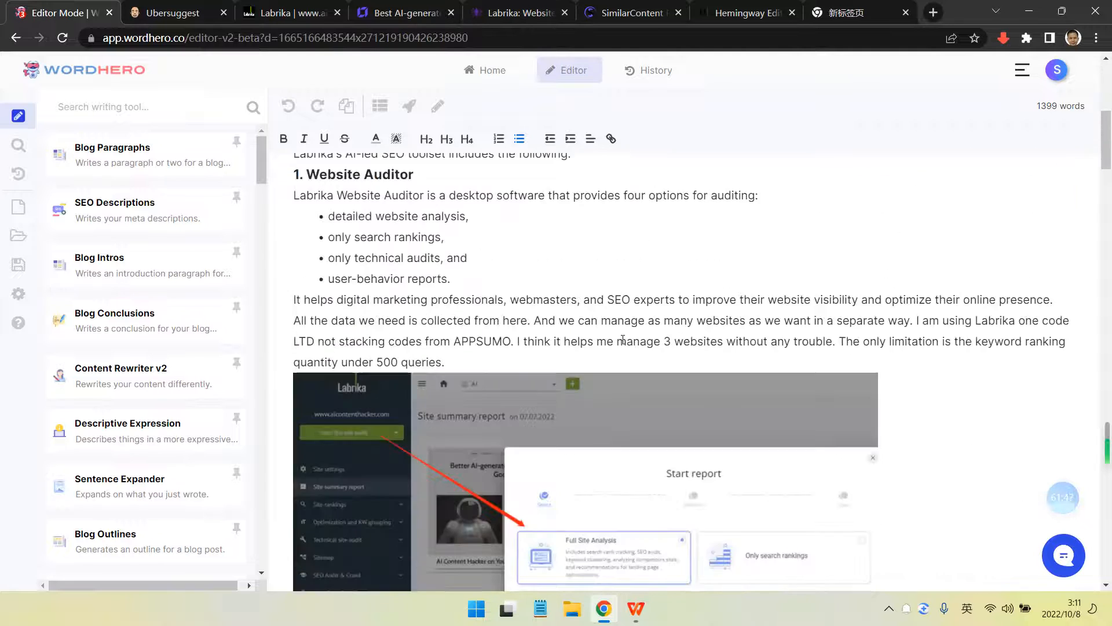
{"action": "scroll", "coordinate": [624, 330], "scroll_direction": "up", "scroll_amount": 5}
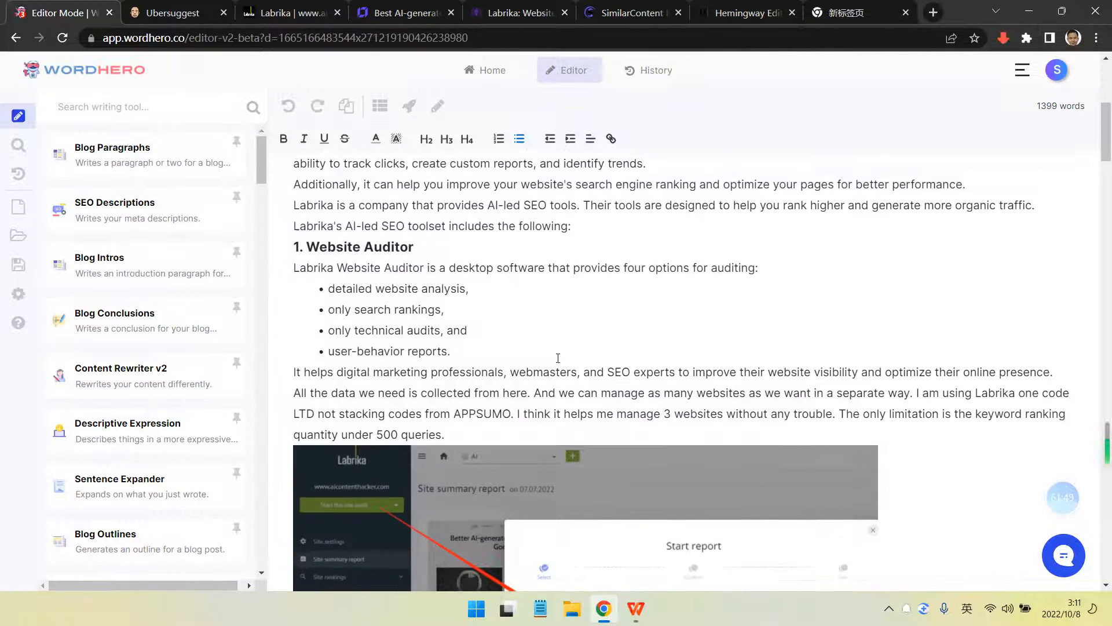
{"action": "scroll", "coordinate": [522, 406], "scroll_direction": "down", "scroll_amount": 4}
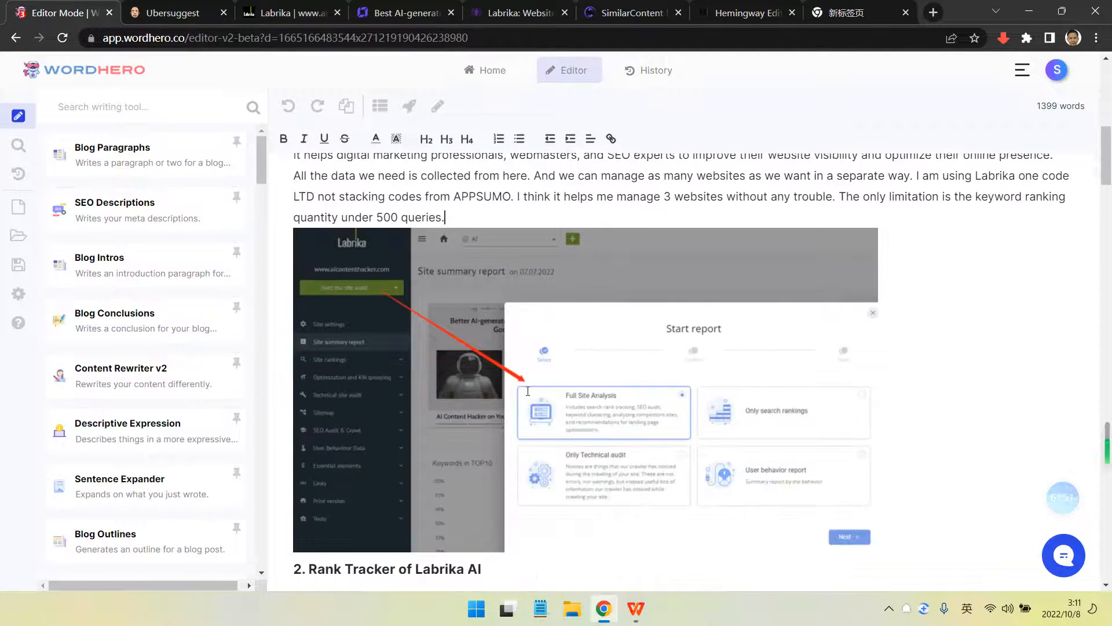
{"action": "scroll", "coordinate": [527, 391], "scroll_direction": "up", "scroll_amount": 3}
{"action": "left_click", "coordinate": [747, 13]}
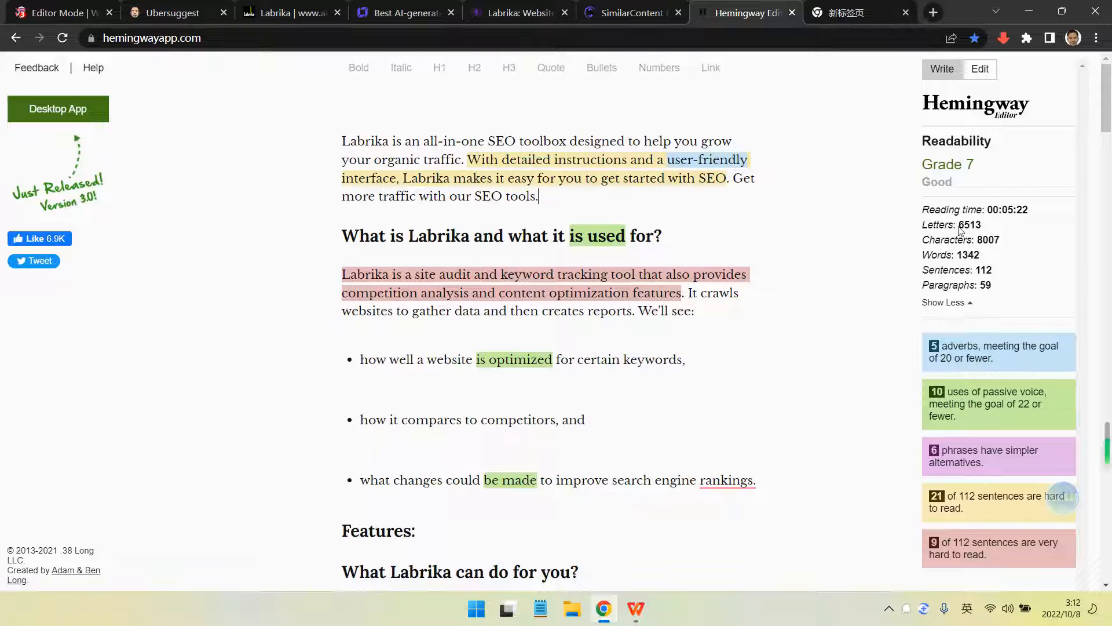
{"action": "scroll", "coordinate": [819, 435], "scroll_direction": "down", "scroll_amount": 9}
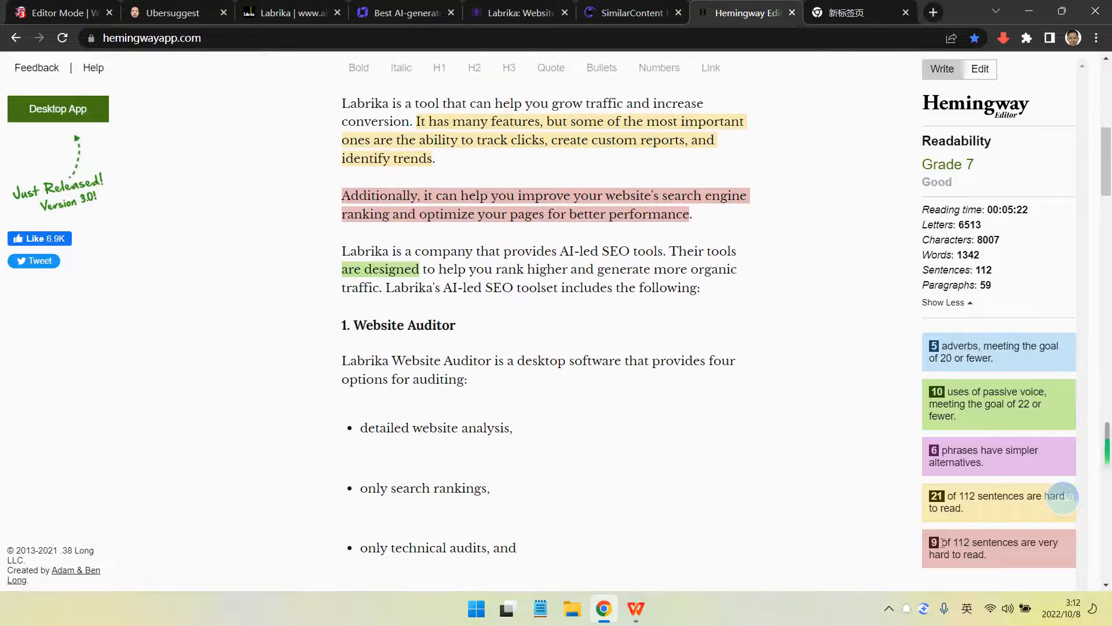
{"action": "scroll", "coordinate": [941, 542], "scroll_direction": "up", "scroll_amount": 9}
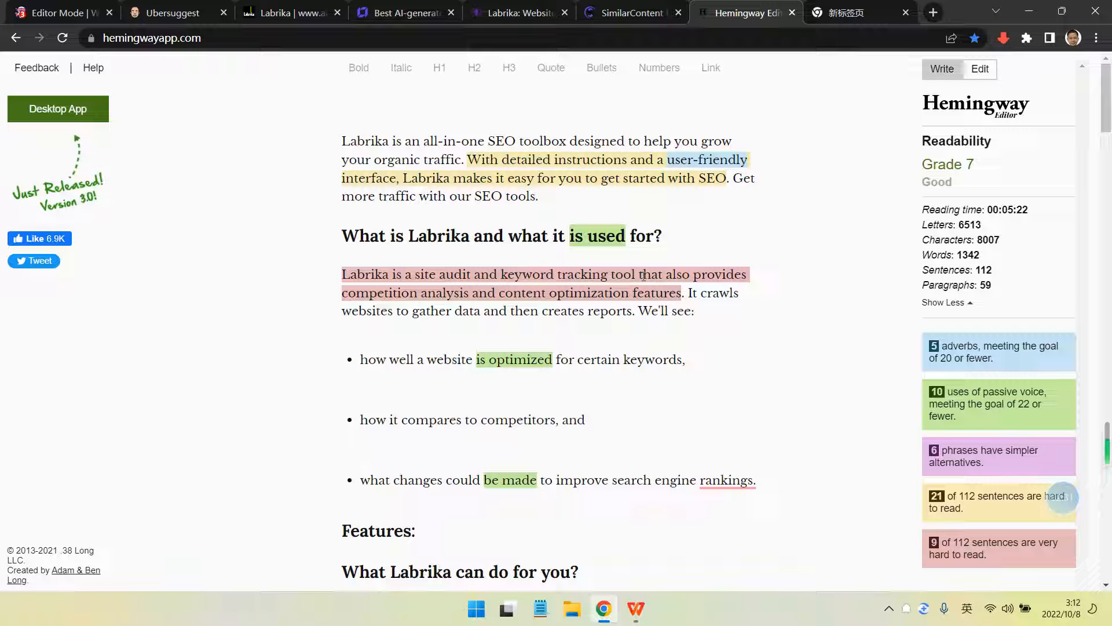
Split the sentence beginning "Labrika is a site audit" after "tool" and replace "that" with "it"
{"action": "type", "text": "."}
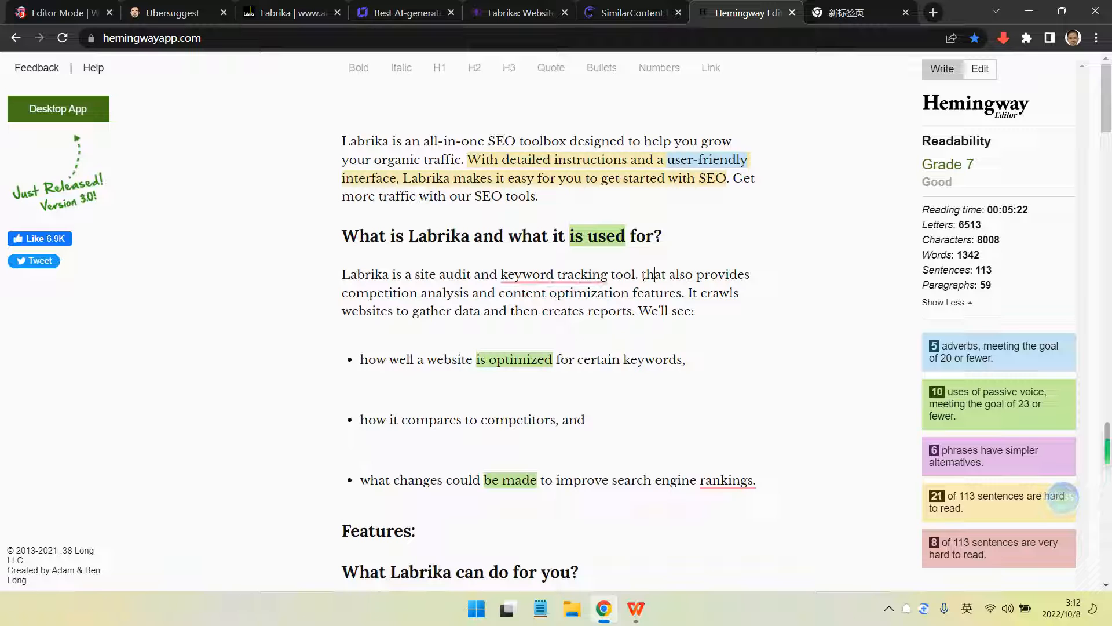
{"action": "key", "text": "Right"}
{"action": "key", "text": "Right"}
{"action": "key", "text": "Right"}
{"action": "key", "text": "Right"}
{"action": "key", "text": "Right"}
{"action": "key", "text": "BackSpace"}
{"action": "key", "text": "BackSpace"}
{"action": "key", "text": "BackSpace"}
{"action": "key", "text": "BackSpace"}
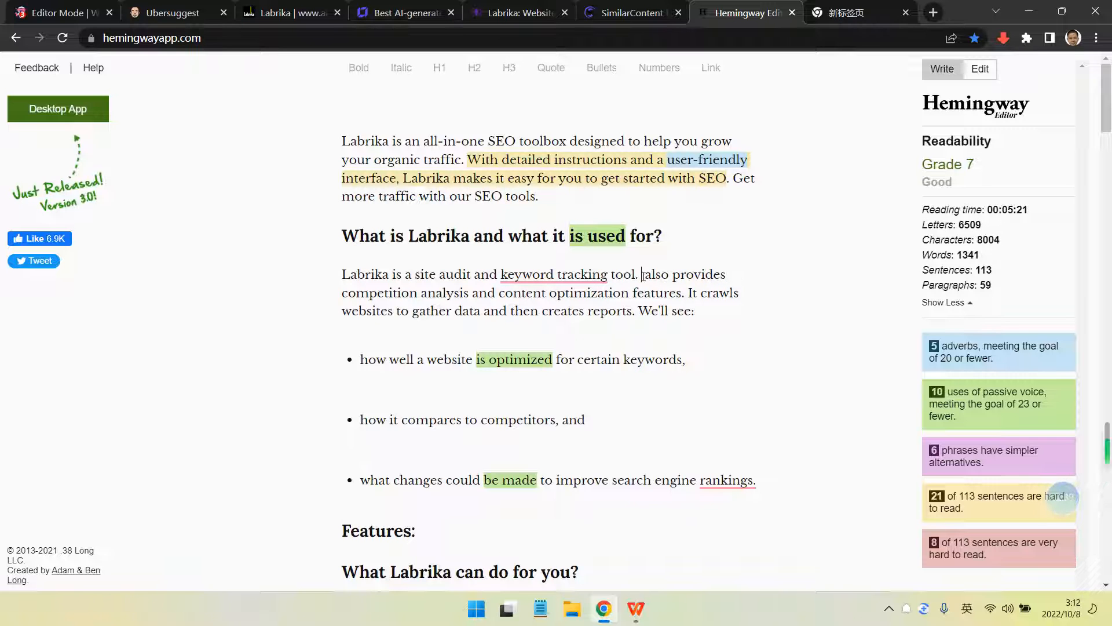
{"action": "type", "text": "it"}
Accept the hyphenated spelling "keyword-tracking" and capitalize "It" at the start of the following sentence
{"action": "mouse_move", "coordinate": [588, 278]}
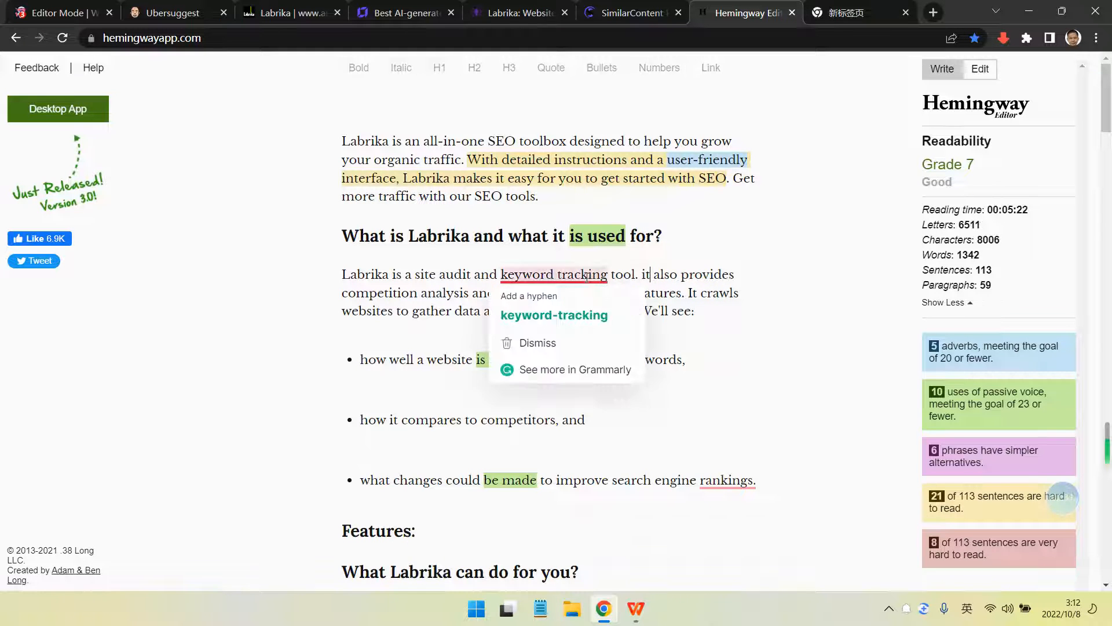
{"action": "left_click", "coordinate": [573, 315]}
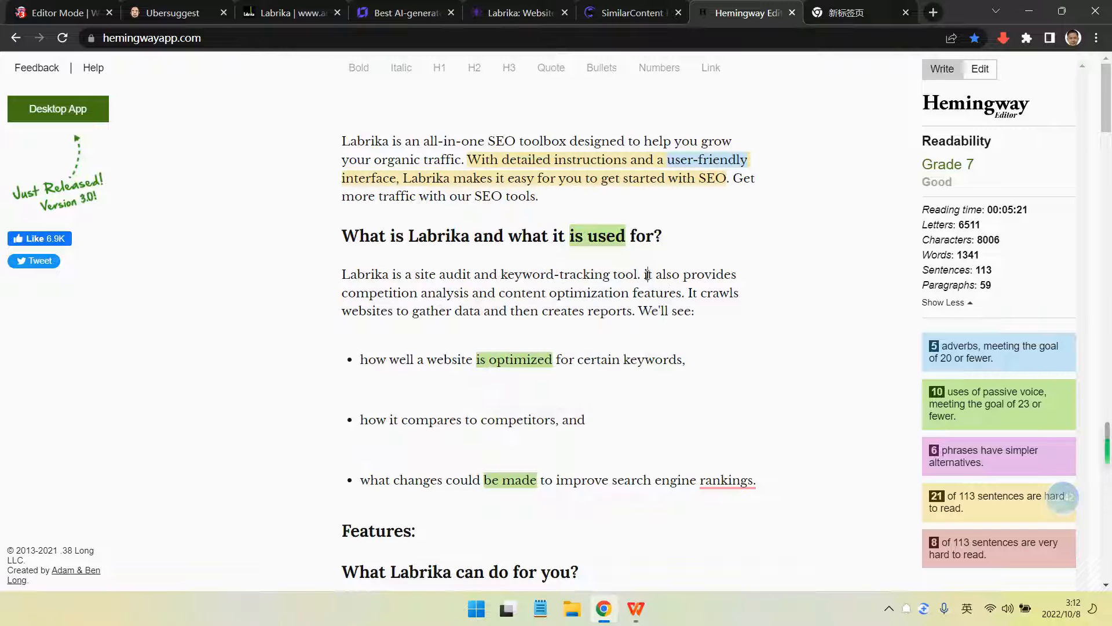
{"action": "left_click", "coordinate": [647, 275]}
{"action": "key", "text": "BackSpace"}
{"action": "type", "text": "I"}
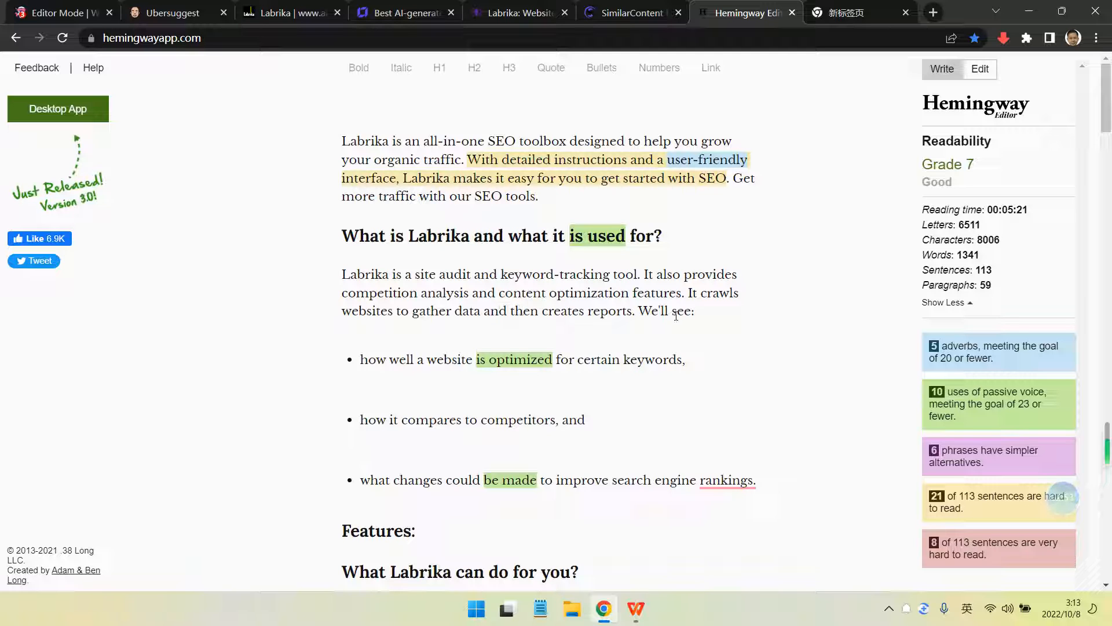
Examine the hard-to-read sentences in the introduction and the "Additionally, it can help you improve" paragraph
{"action": "left_click", "coordinate": [644, 276]}
{"action": "left_click", "coordinate": [677, 307]}
{"action": "left_click", "coordinate": [642, 275]}
{"action": "left_click_drag", "start_coordinate": [470, 160], "coordinate": [731, 181]}
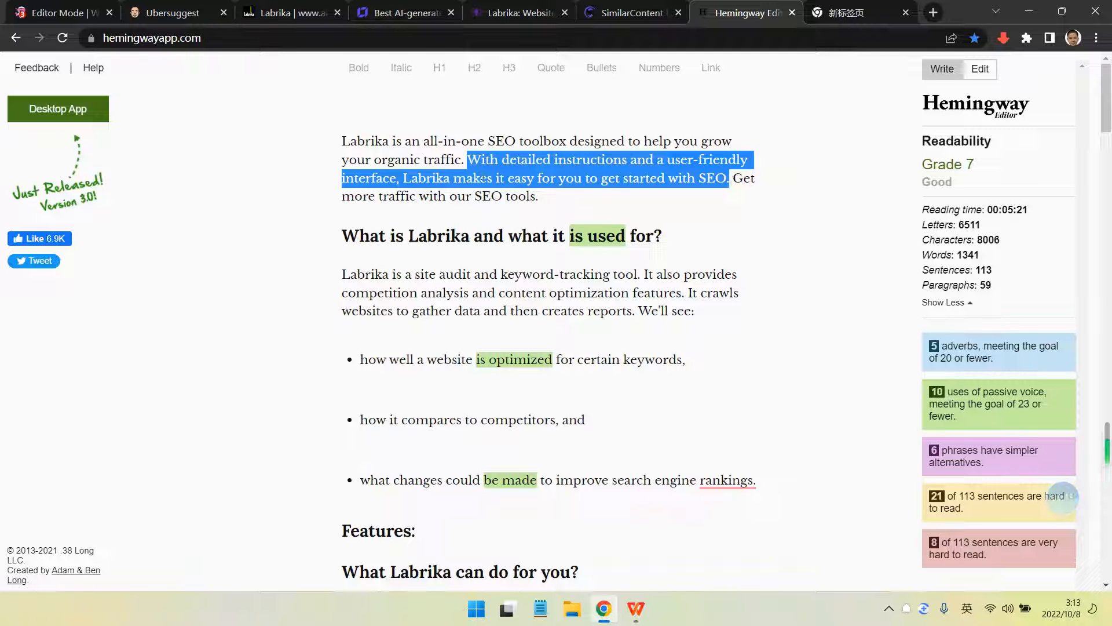
{"action": "left_click", "coordinate": [645, 174]}
{"action": "scroll", "coordinate": [759, 365], "scroll_direction": "down", "scroll_amount": 6}
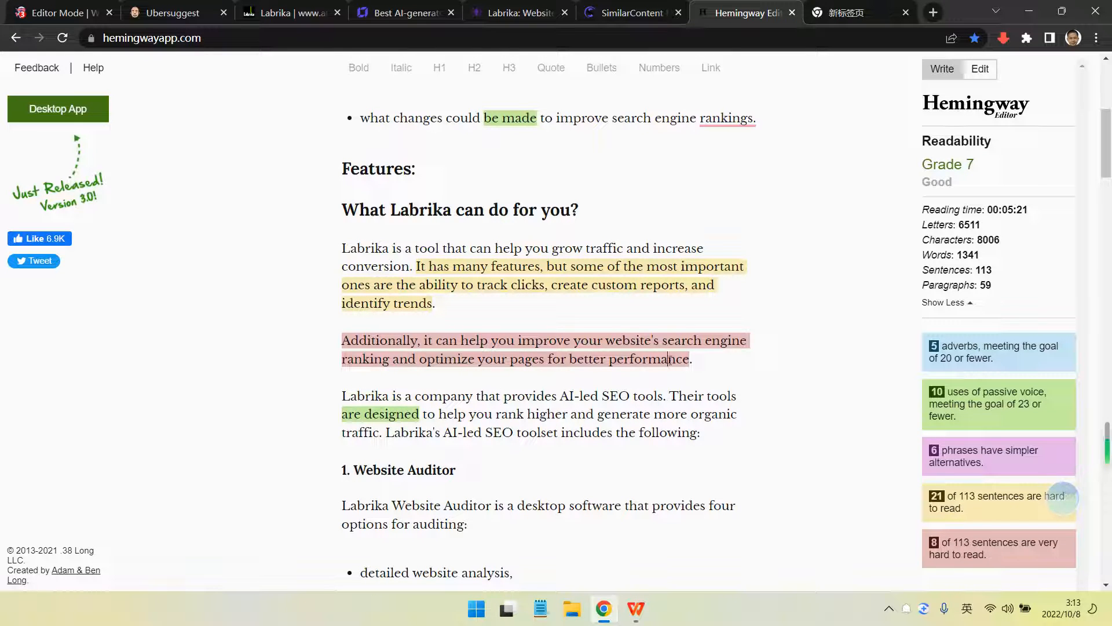
{"action": "left_click", "coordinate": [701, 366]}
{"action": "left_click_drag", "start_coordinate": [701, 366], "coordinate": [342, 343]}
{"action": "left_click", "coordinate": [492, 343]}
{"action": "scroll", "coordinate": [542, 249], "scroll_direction": "up", "scroll_amount": 1}
{"action": "scroll", "coordinate": [542, 249], "scroll_direction": "up", "scroll_amount": 6}
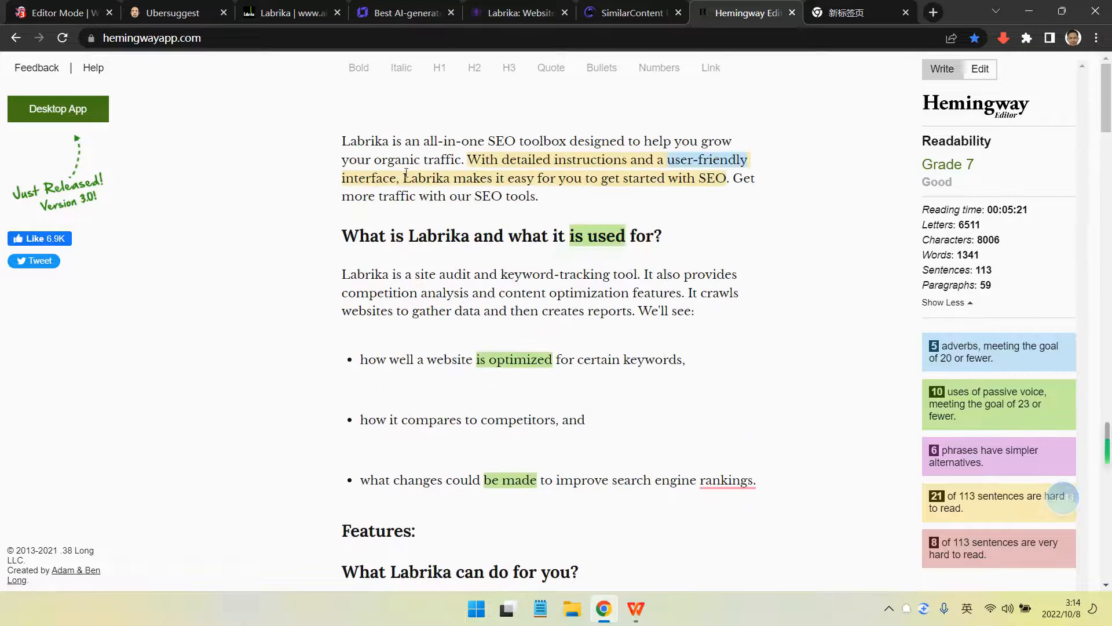
Switch to the WordHero editor and examine the color-highlighted paragraphs of the Rank Tracker section
{"action": "left_click", "coordinate": [173, 14]}
{"action": "left_click", "coordinate": [116, 20]}
{"action": "scroll", "coordinate": [460, 294], "scroll_direction": "up", "scroll_amount": 8}
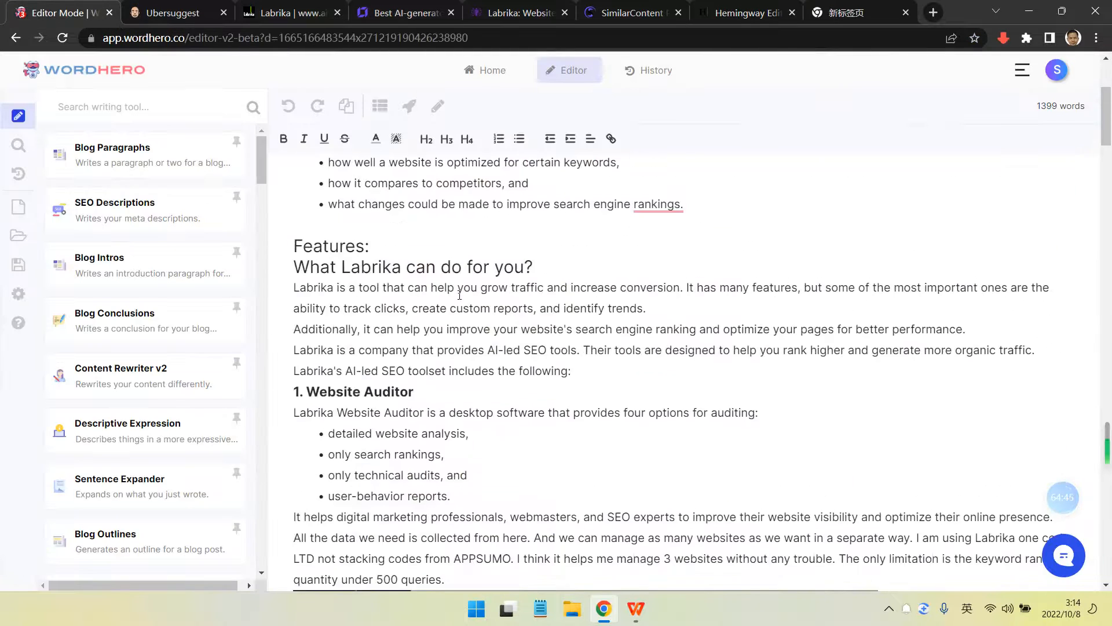
{"action": "scroll", "coordinate": [460, 294], "scroll_direction": "down", "scroll_amount": 18}
{"action": "scroll", "coordinate": [460, 294], "scroll_direction": "down", "scroll_amount": 7}
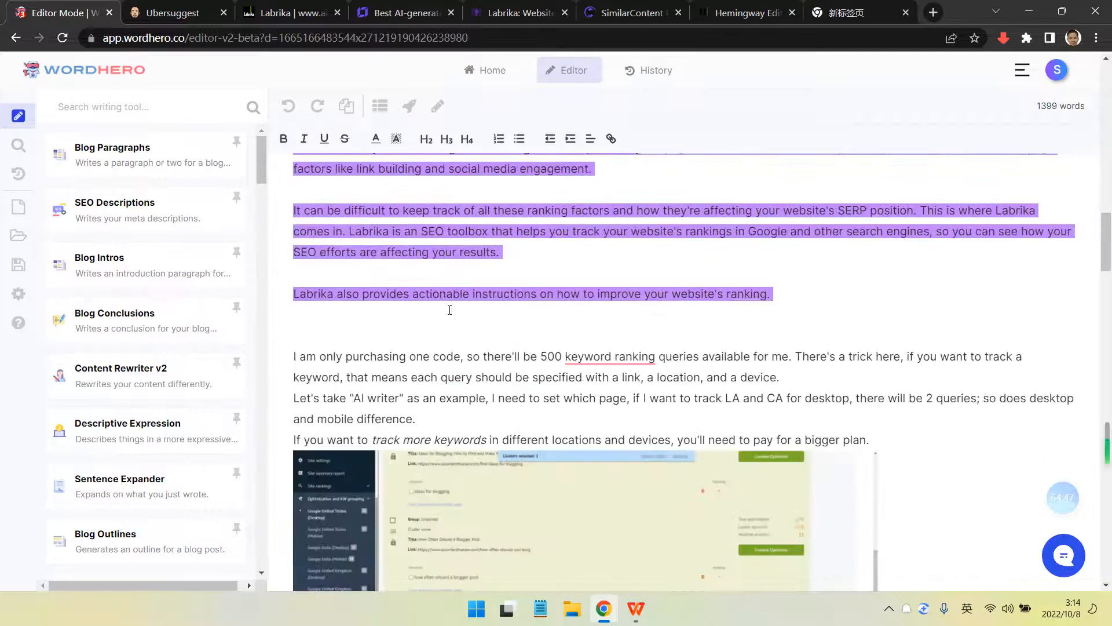
{"action": "scroll", "coordinate": [455, 307], "scroll_direction": "up", "scroll_amount": 5}
{"action": "scroll", "coordinate": [455, 330], "scroll_direction": "down", "scroll_amount": 4}
{"action": "scroll", "coordinate": [455, 330], "scroll_direction": "up", "scroll_amount": 2}
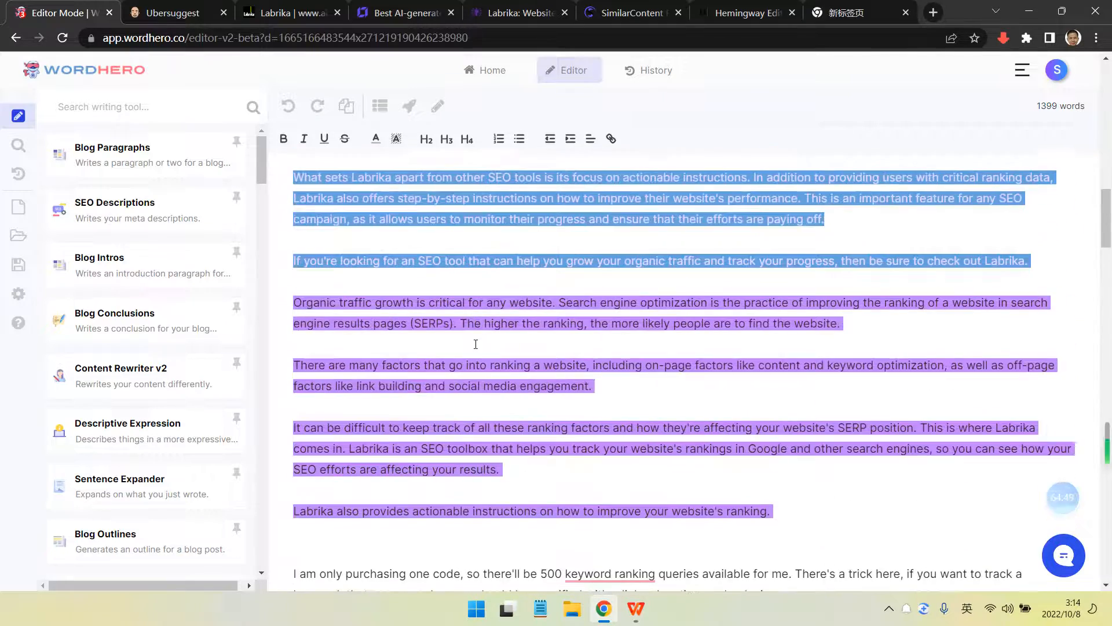
{"action": "left_click_drag", "start_coordinate": [299, 300], "coordinate": [760, 510]}
{"action": "left_click", "coordinate": [760, 510]}
{"action": "left_click", "coordinate": [728, 463]}
{"action": "left_click", "coordinate": [680, 386]}
{"action": "scroll", "coordinate": [544, 458], "scroll_direction": "down", "scroll_amount": 2}
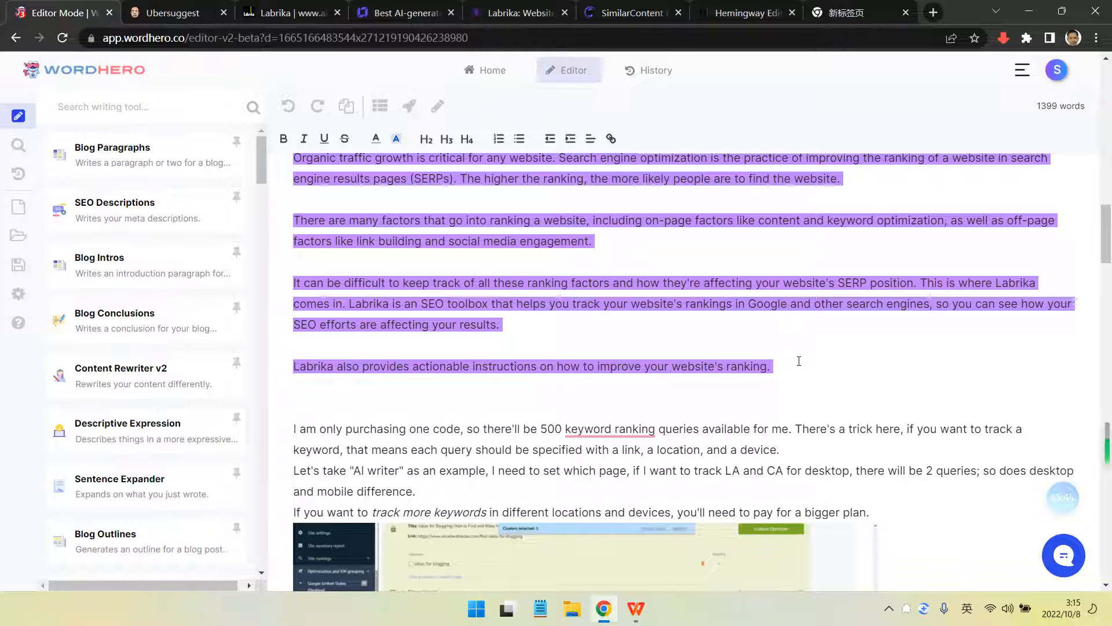
Revisit the Hemingway Editor text and the Labrika content optimization report
{"action": "left_click", "coordinate": [744, 13]}
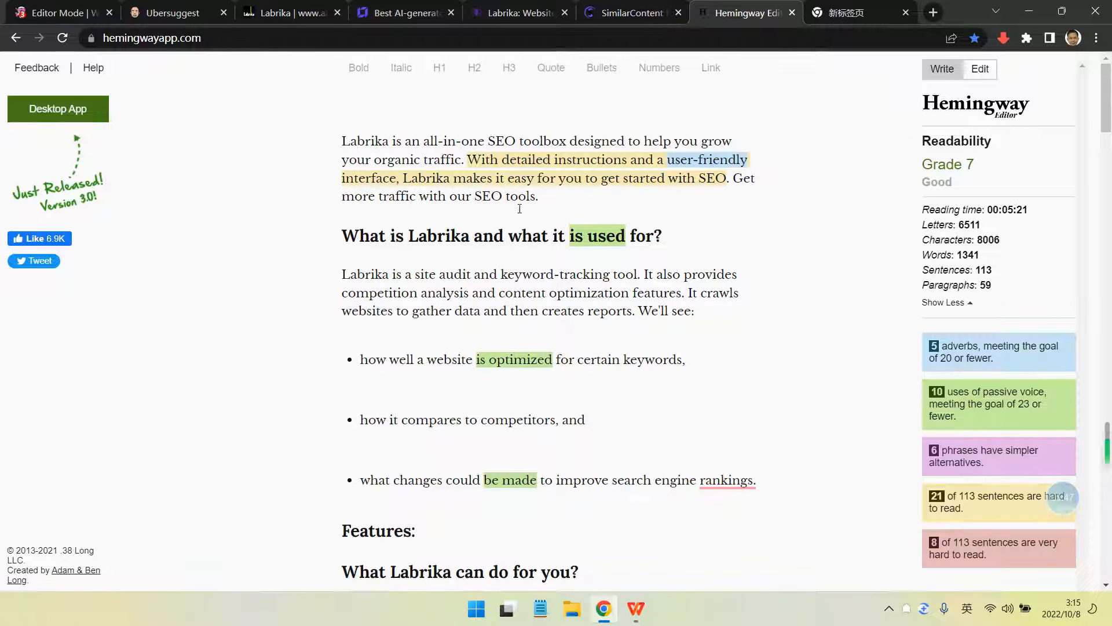
{"action": "left_click", "coordinate": [254, 15]}
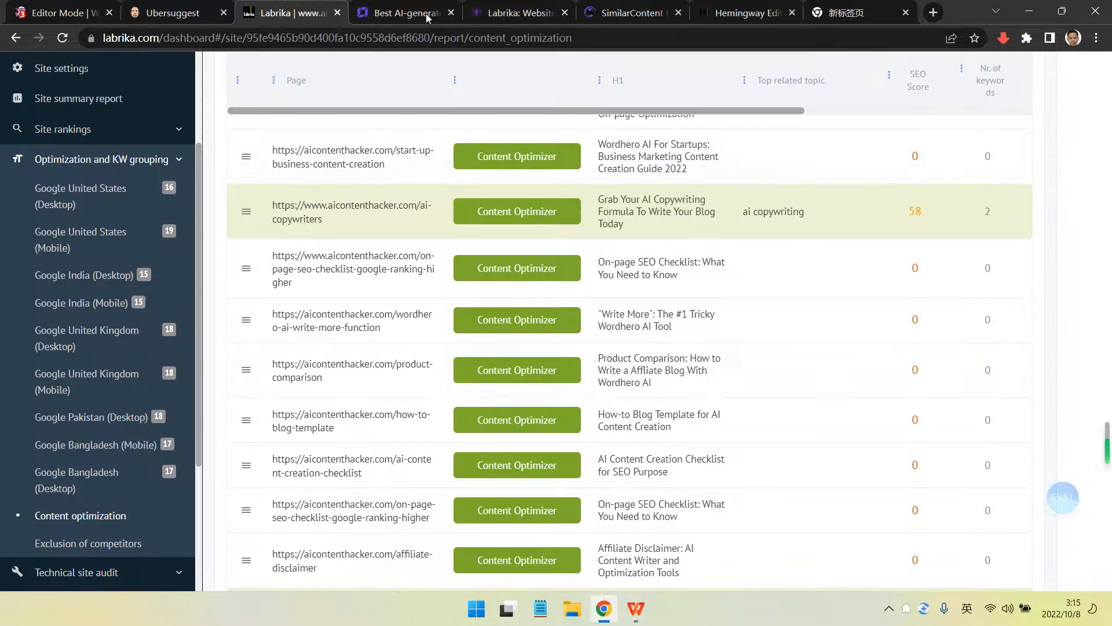
{"action": "left_click", "coordinate": [405, 13]}
{"action": "left_click", "coordinate": [174, 13]}
{"action": "left_click", "coordinate": [287, 8]}
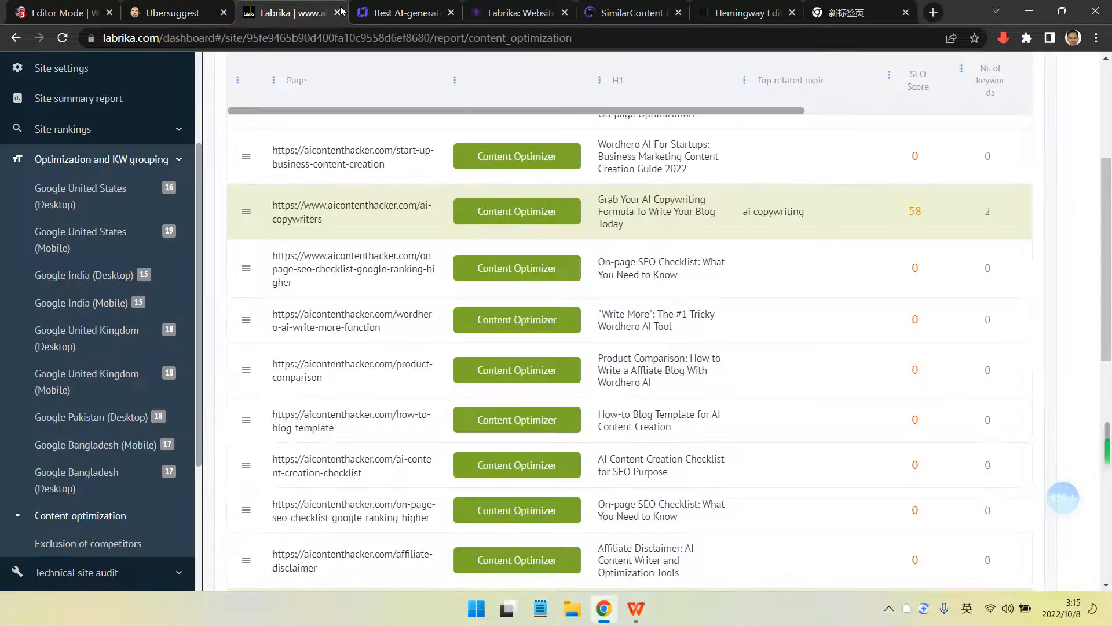
Review the published Labrika article on the AI Content Hacker site, from its closing paragraphs back to the Website Auditor section
{"action": "left_click", "coordinate": [516, 13]}
{"action": "left_click", "coordinate": [296, 6]}
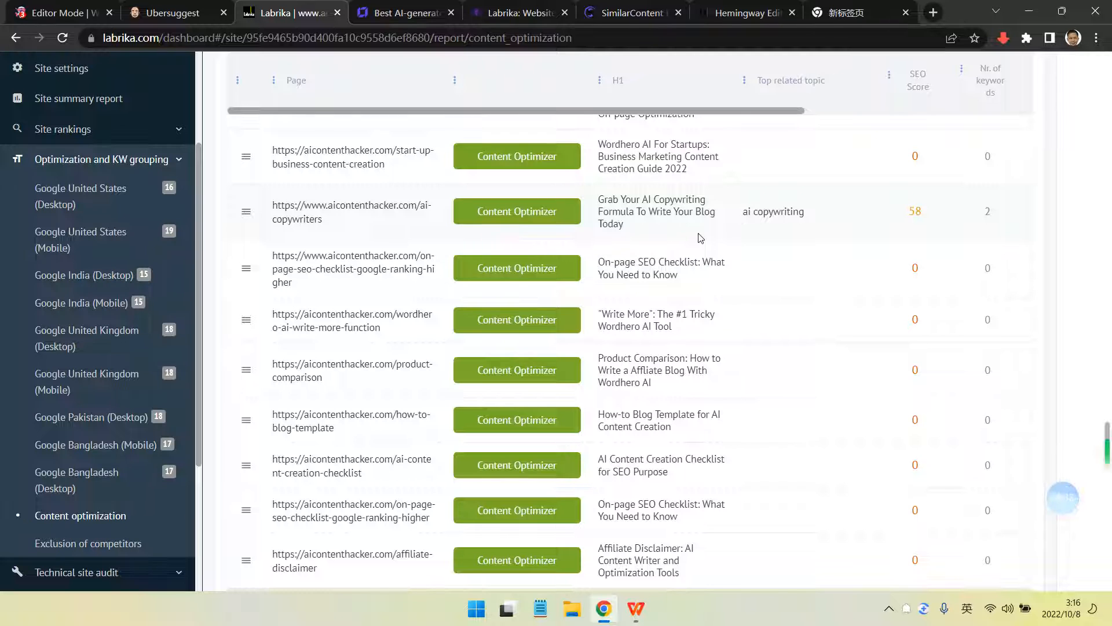
{"action": "left_click", "coordinate": [515, 12]}
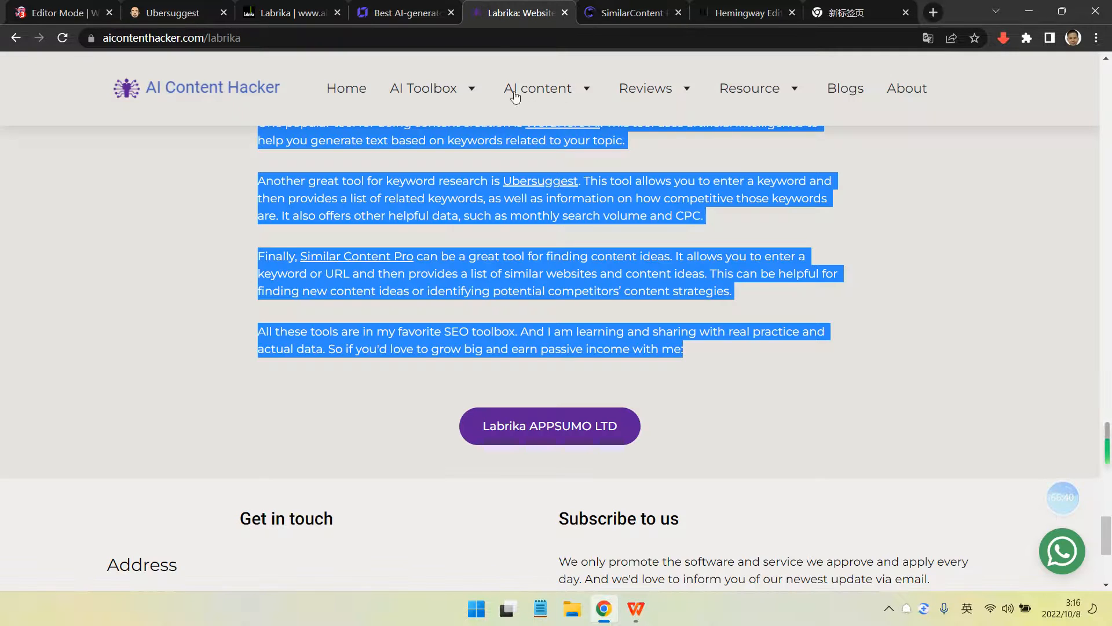
{"action": "left_click", "coordinate": [647, 263]}
{"action": "scroll", "coordinate": [647, 263], "scroll_direction": "up", "scroll_amount": 20}
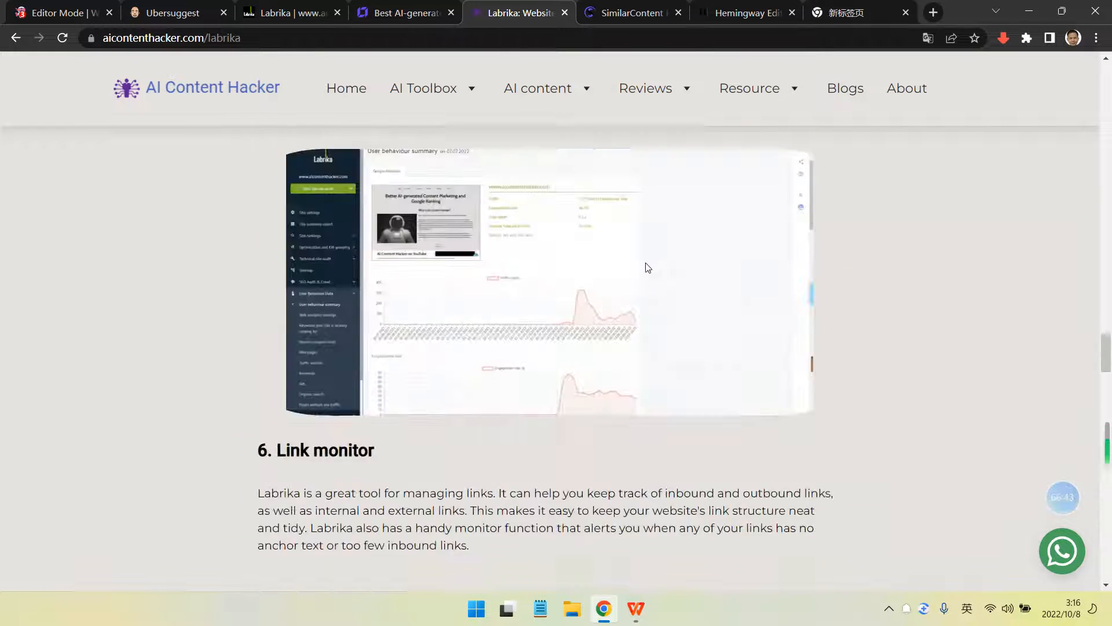
{"action": "scroll", "coordinate": [647, 266], "scroll_direction": "up", "scroll_amount": 20}
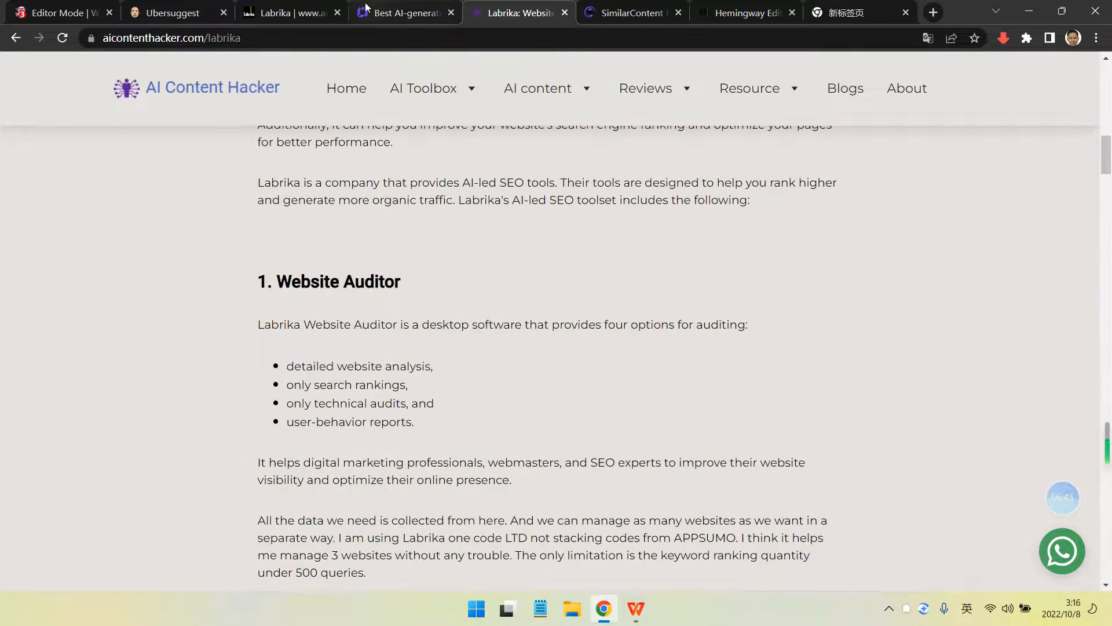
Switch to the WordHero draft and review it from the Rank Tracker section back to the title and introduction
{"action": "left_click", "coordinate": [64, 12]}
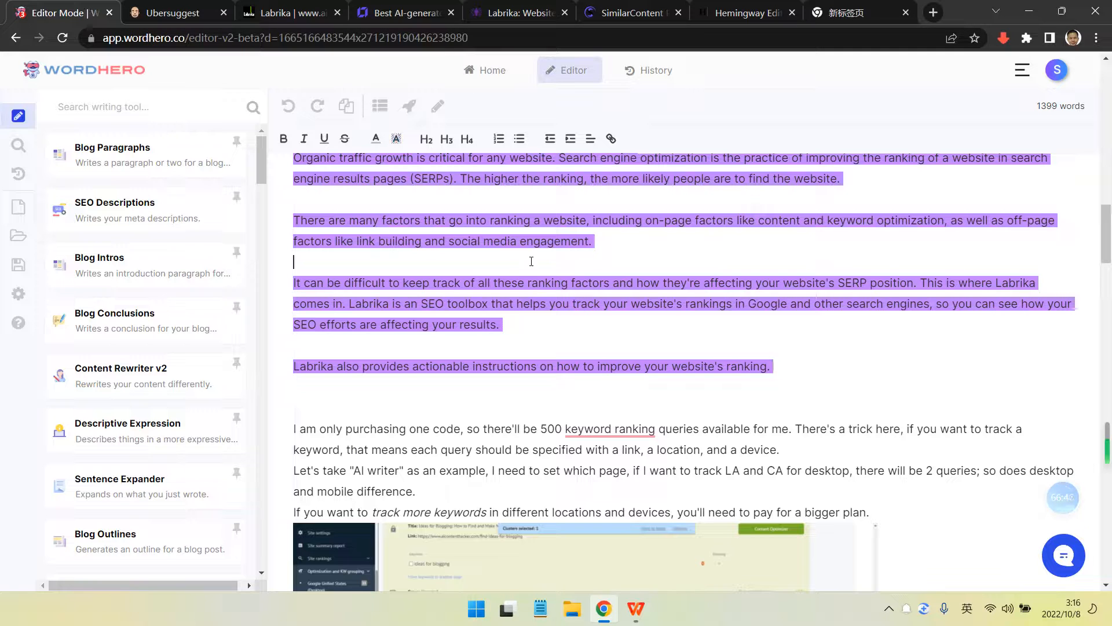
{"action": "scroll", "coordinate": [531, 261], "scroll_direction": "up", "scroll_amount": 6}
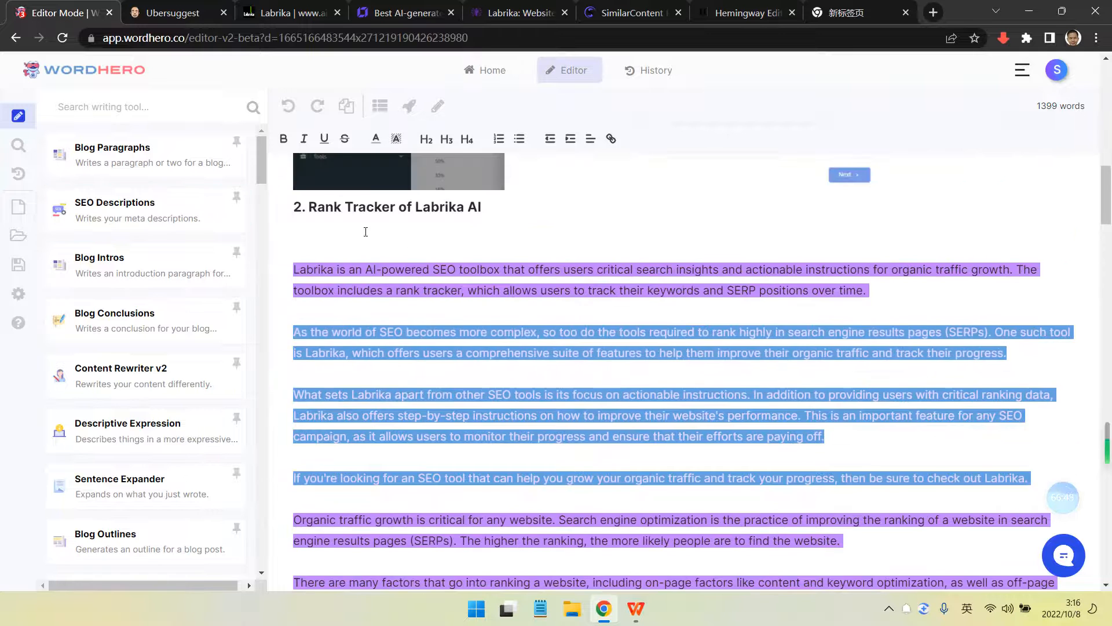
{"action": "scroll", "coordinate": [365, 231], "scroll_direction": "up", "scroll_amount": 10}
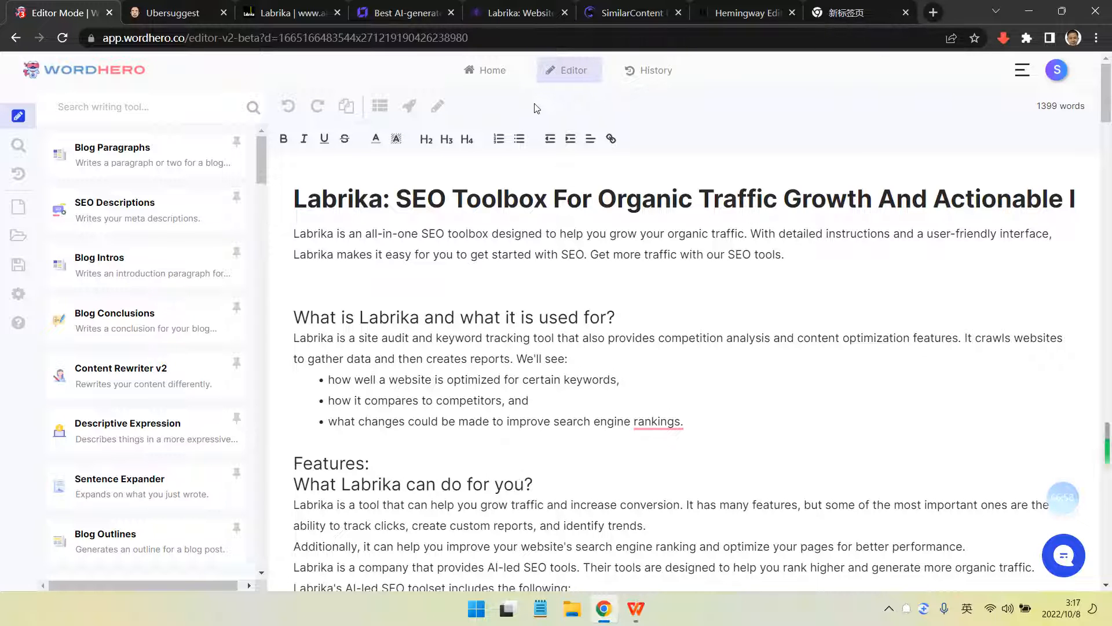
{"action": "left_click", "coordinate": [648, 296]}
{"action": "left_click", "coordinate": [353, 276]}
Open WordHero's Keyword Assistant and examine the full list of saved and already used keywords
{"action": "left_click", "coordinate": [19, 145]}
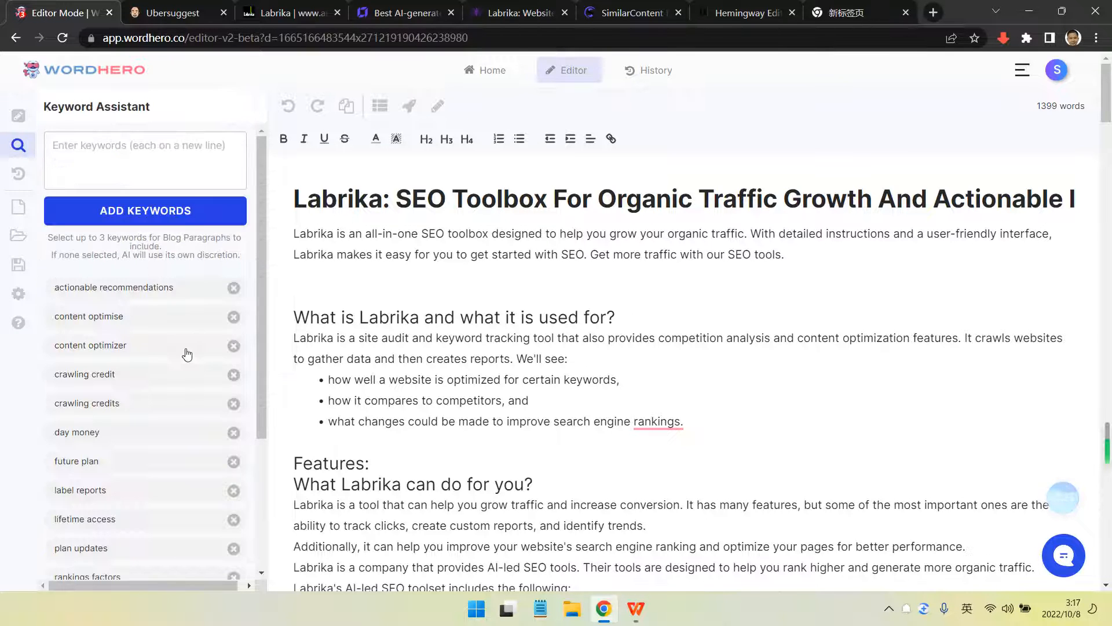
{"action": "scroll", "coordinate": [185, 370], "scroll_direction": "down", "scroll_amount": 3}
{"action": "scroll", "coordinate": [272, 378], "scroll_direction": "down", "scroll_amount": 3}
{"action": "scroll", "coordinate": [174, 410], "scroll_direction": "up", "scroll_amount": 1}
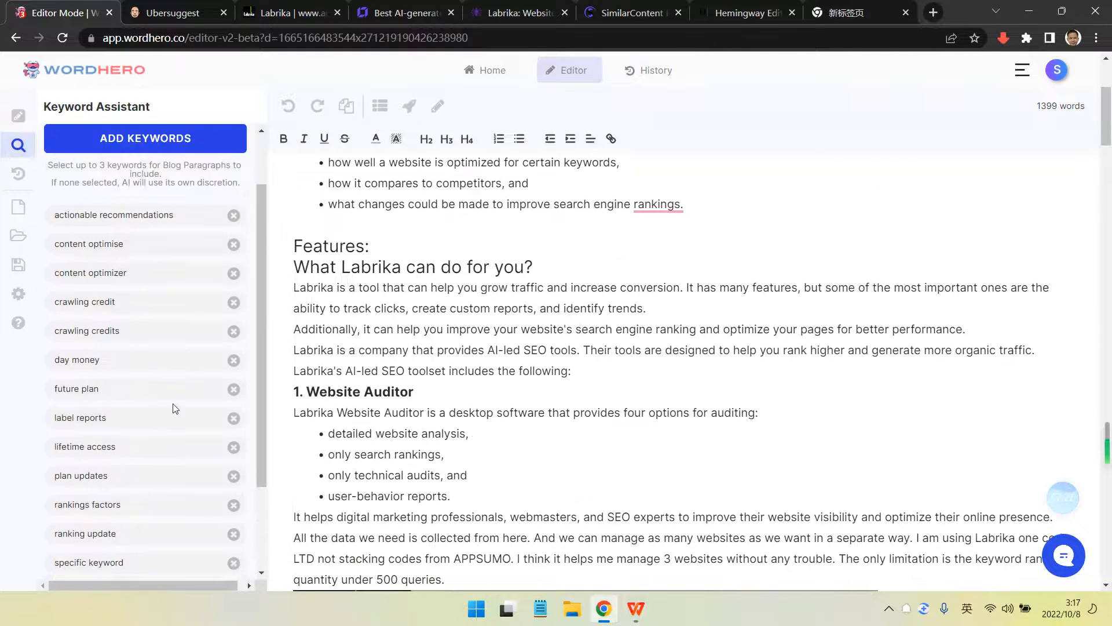
{"action": "scroll", "coordinate": [158, 442], "scroll_direction": "down", "scroll_amount": 2}
{"action": "scroll", "coordinate": [580, 384], "scroll_direction": "down", "scroll_amount": 1}
{"action": "scroll", "coordinate": [556, 365], "scroll_direction": "up", "scroll_amount": 3}
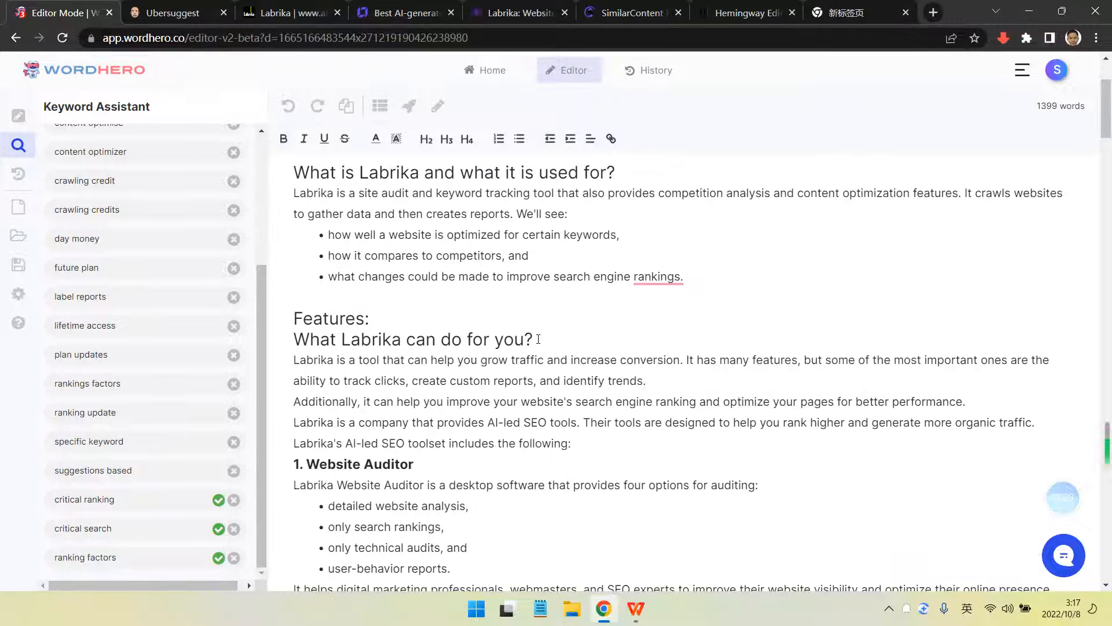
{"action": "scroll", "coordinate": [539, 339], "scroll_direction": "up", "scroll_amount": 3}
Open Labrika's Content Optimizer for the ai-copywriters page and examine the body word count and Latent Semantics terms
{"action": "left_click", "coordinate": [273, 13]}
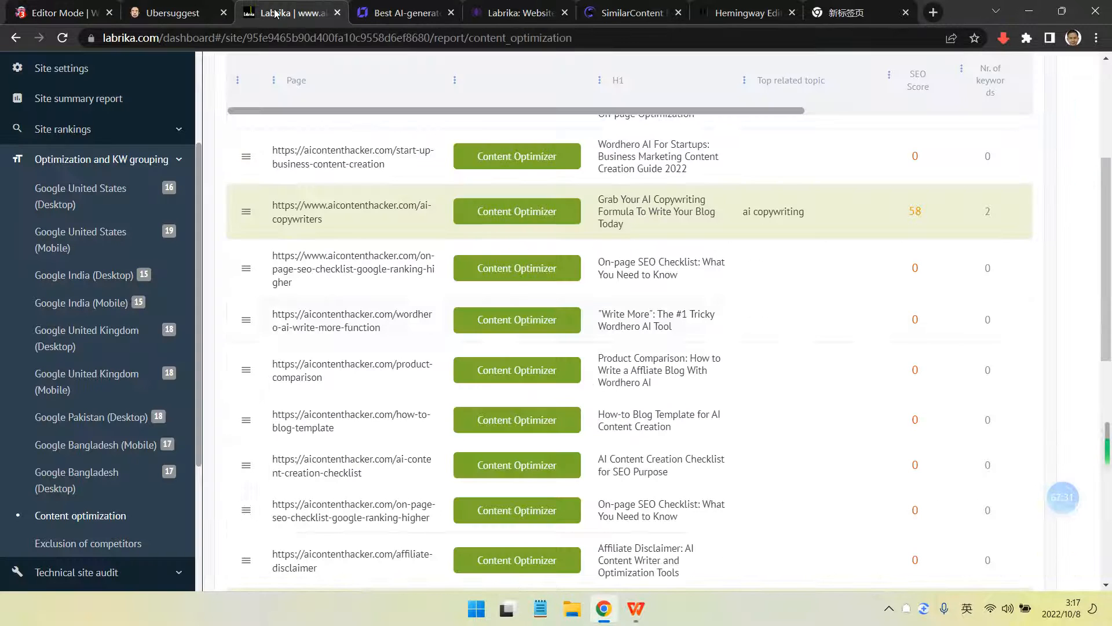
{"action": "left_click", "coordinate": [516, 211]}
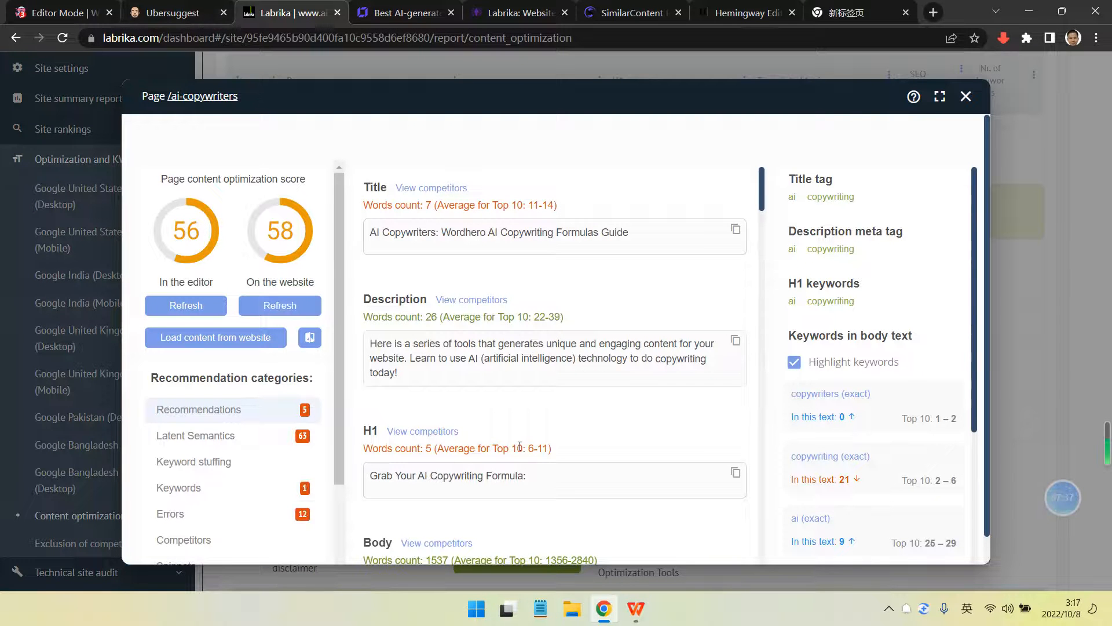
{"action": "scroll", "coordinate": [446, 434], "scroll_direction": "down", "scroll_amount": 3}
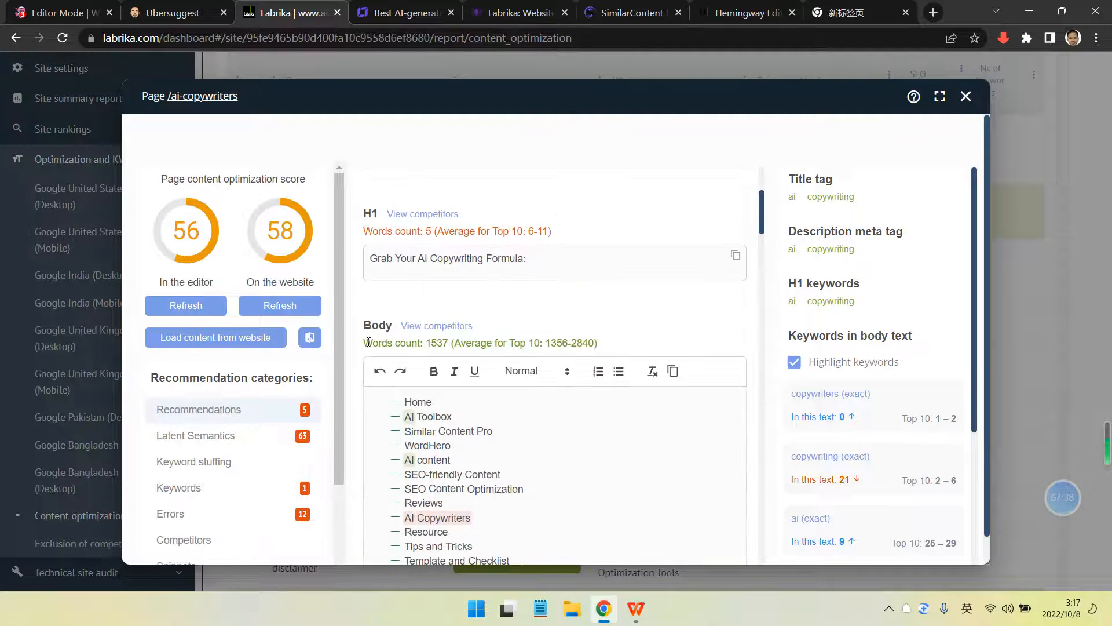
{"action": "left_click_drag", "start_coordinate": [369, 342], "coordinate": [508, 342]}
{"action": "left_click", "coordinate": [512, 343]}
{"action": "left_click", "coordinate": [197, 435]}
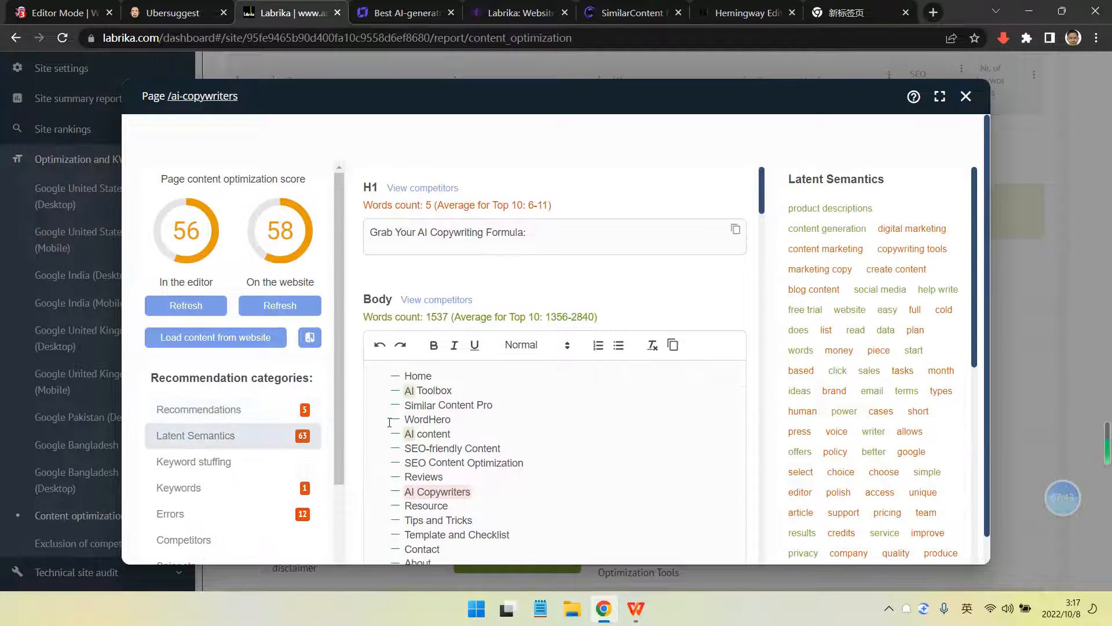
{"action": "scroll", "coordinate": [695, 428], "scroll_direction": "down", "scroll_amount": 1}
{"action": "scroll", "coordinate": [889, 430], "scroll_direction": "down", "scroll_amount": 1}
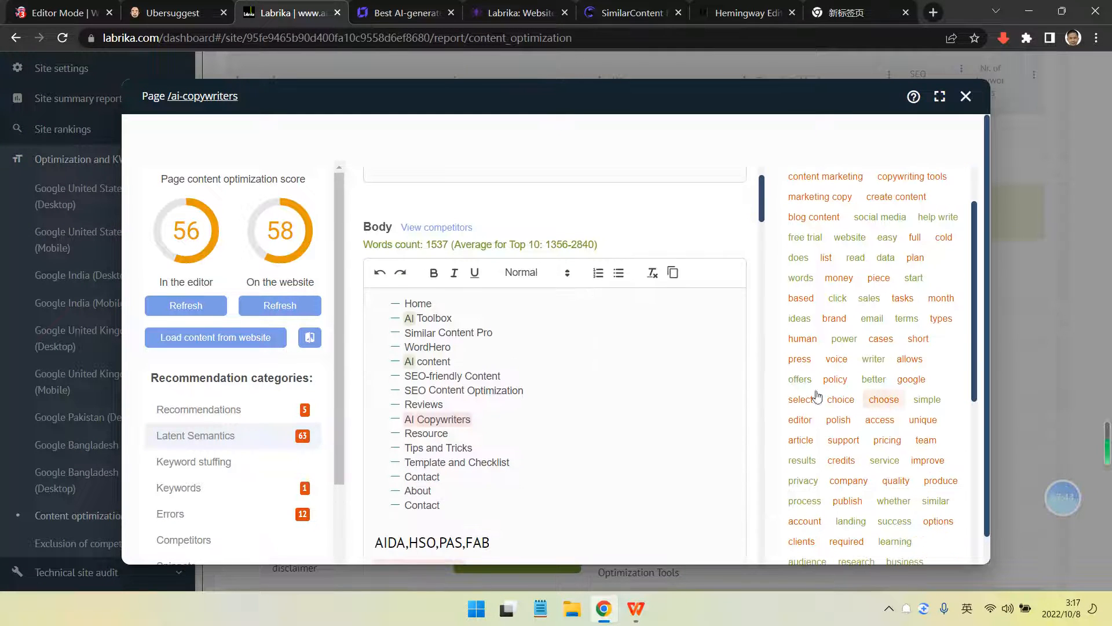
Check the Keywords, Recommendations and Keyword stuffing categories for the ai-copywriters page and close the optimizer
{"action": "left_click", "coordinate": [238, 493]}
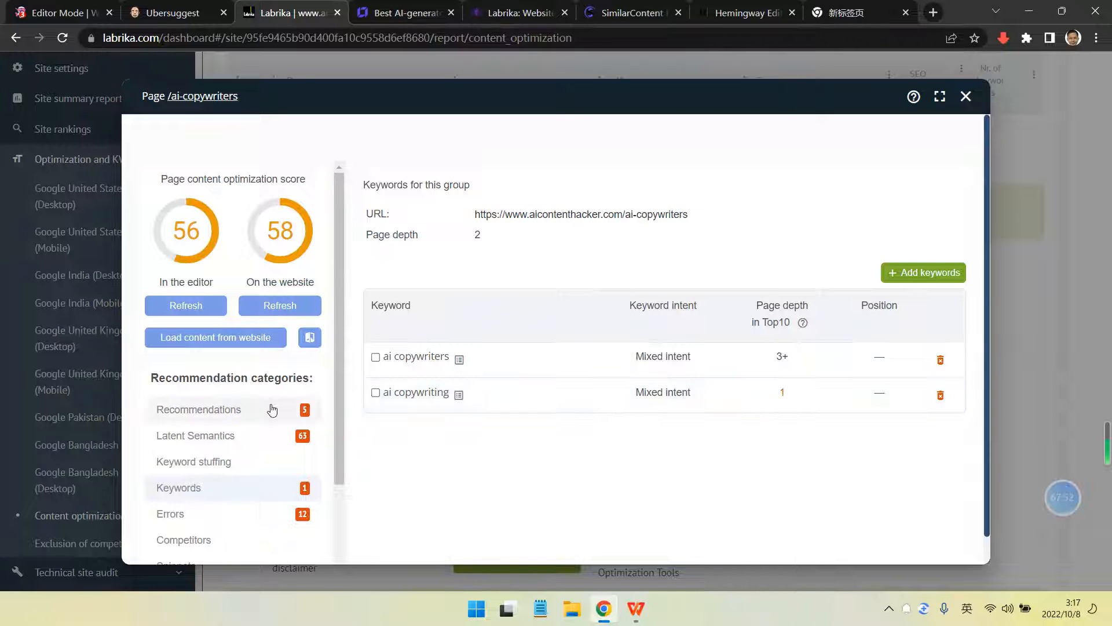
{"action": "left_click", "coordinate": [244, 412]}
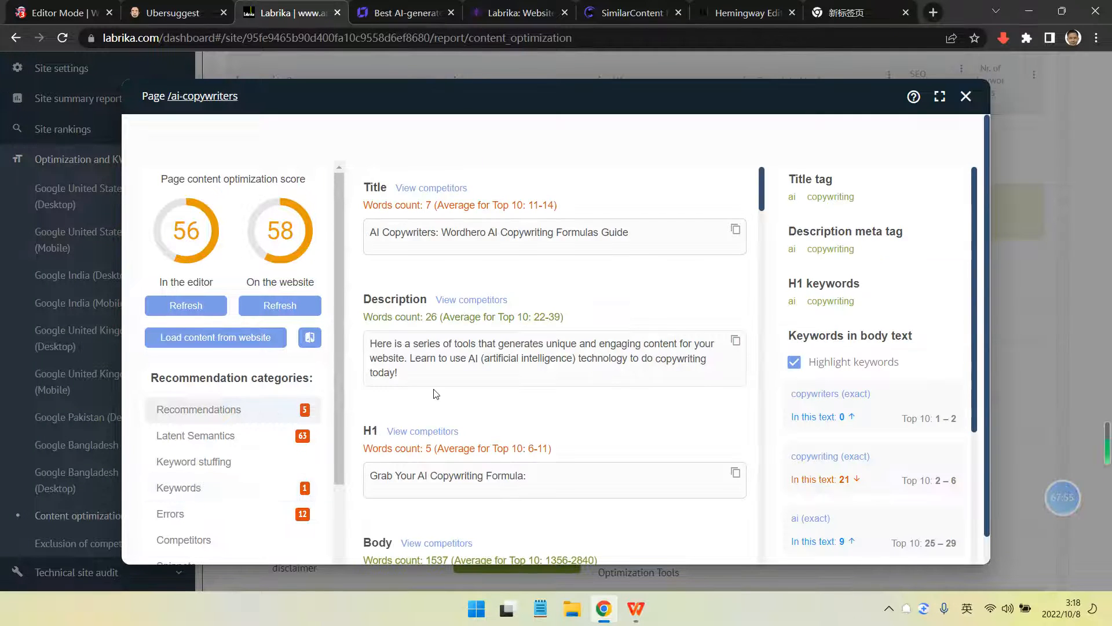
{"action": "left_click", "coordinate": [243, 462]}
{"action": "left_click", "coordinate": [249, 487]}
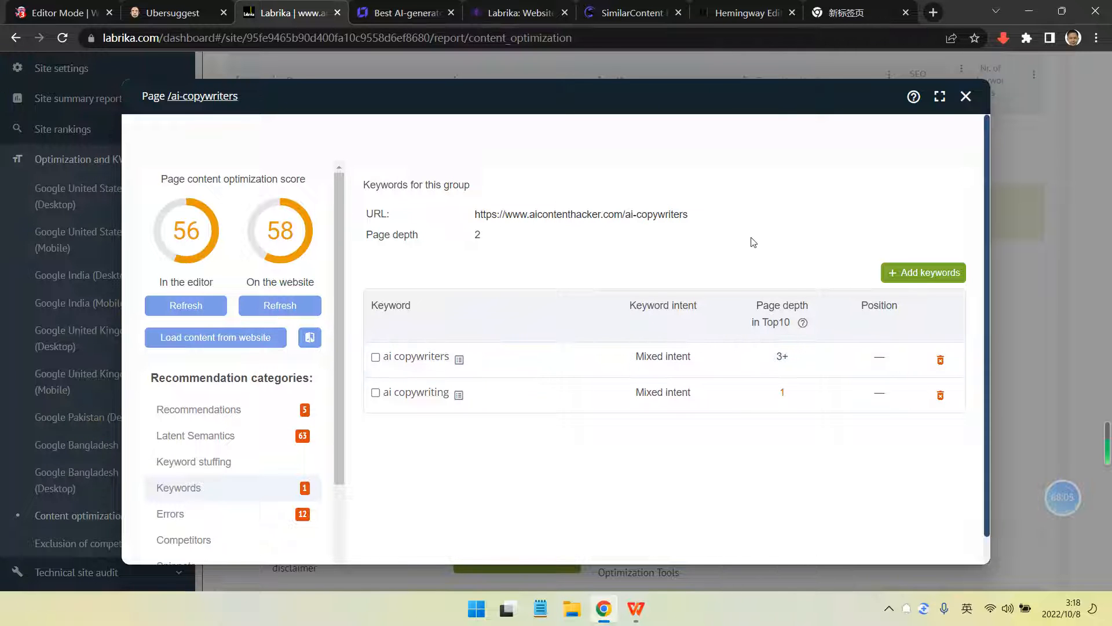
{"action": "left_click", "coordinate": [966, 96]}
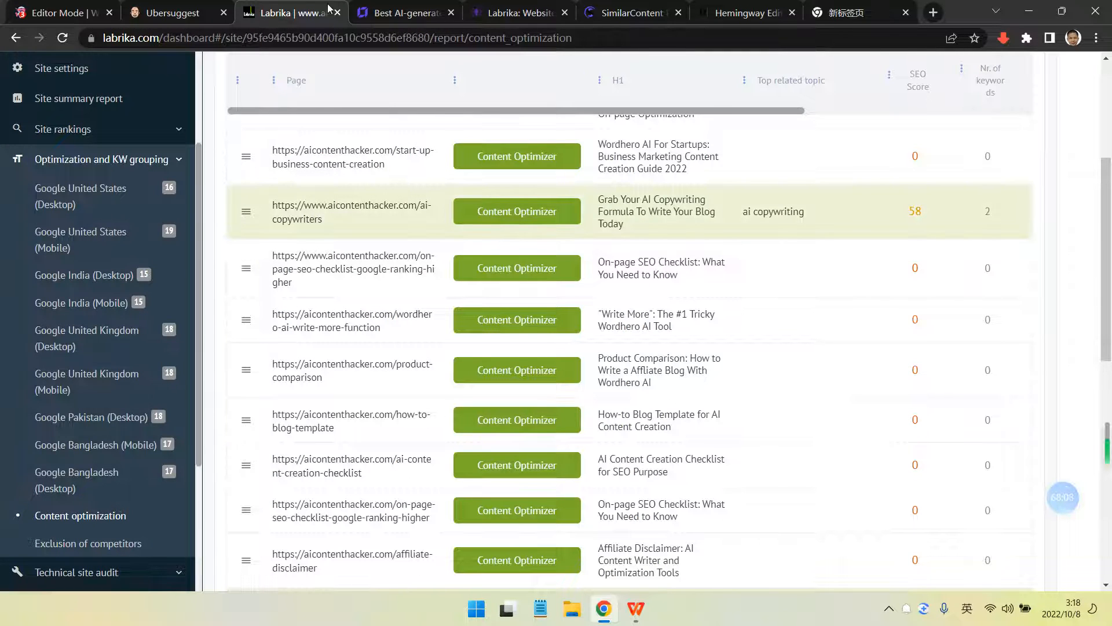
{"action": "key", "text": "ctrl+Tab"}
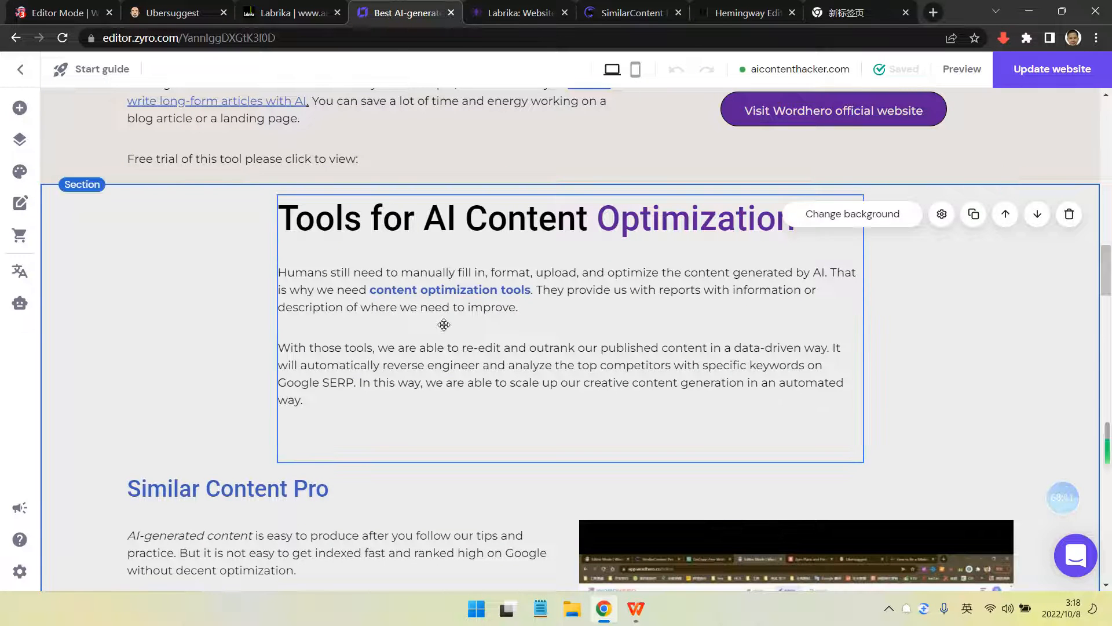
{"action": "key", "text": "ctrl+shift+Tab"}
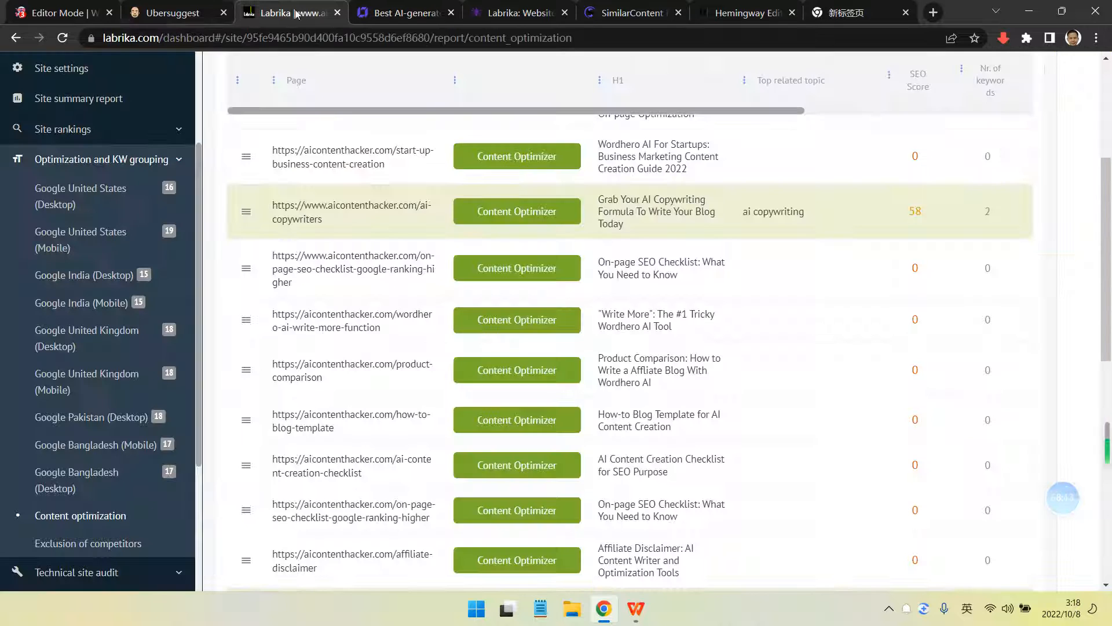
{"action": "key", "text": "ctrl+shift+Tab"}
{"action": "left_click", "coordinate": [311, 7]}
{"action": "left_click", "coordinate": [397, 13]}
{"action": "left_click", "coordinate": [508, 5]}
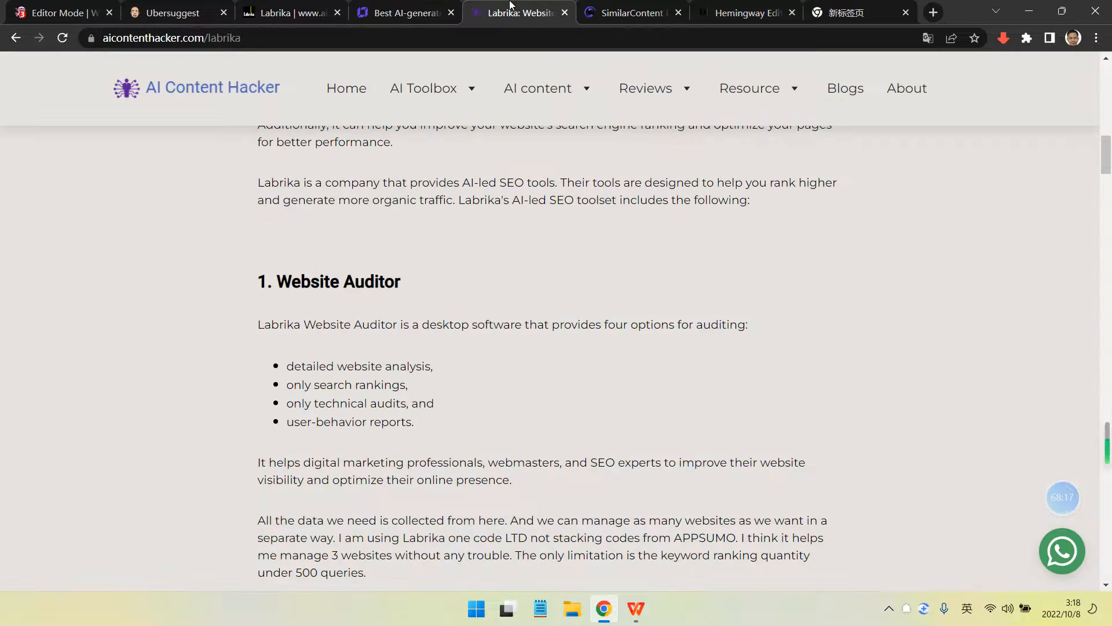
{"action": "left_click", "coordinate": [405, 12]}
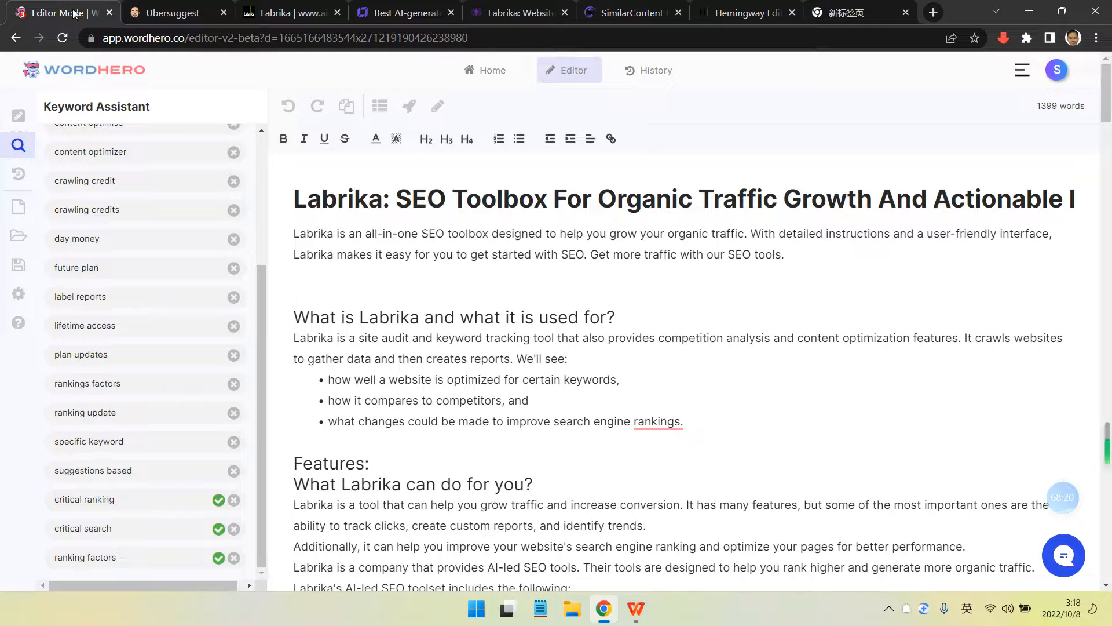
Return to the WordHero draft and compare the Keyword Assistant list with the introduction and the "What is Labrika" bullets
{"action": "left_click", "coordinate": [69, 12]}
{"action": "scroll", "coordinate": [255, 288], "scroll_direction": "up", "scroll_amount": 4}
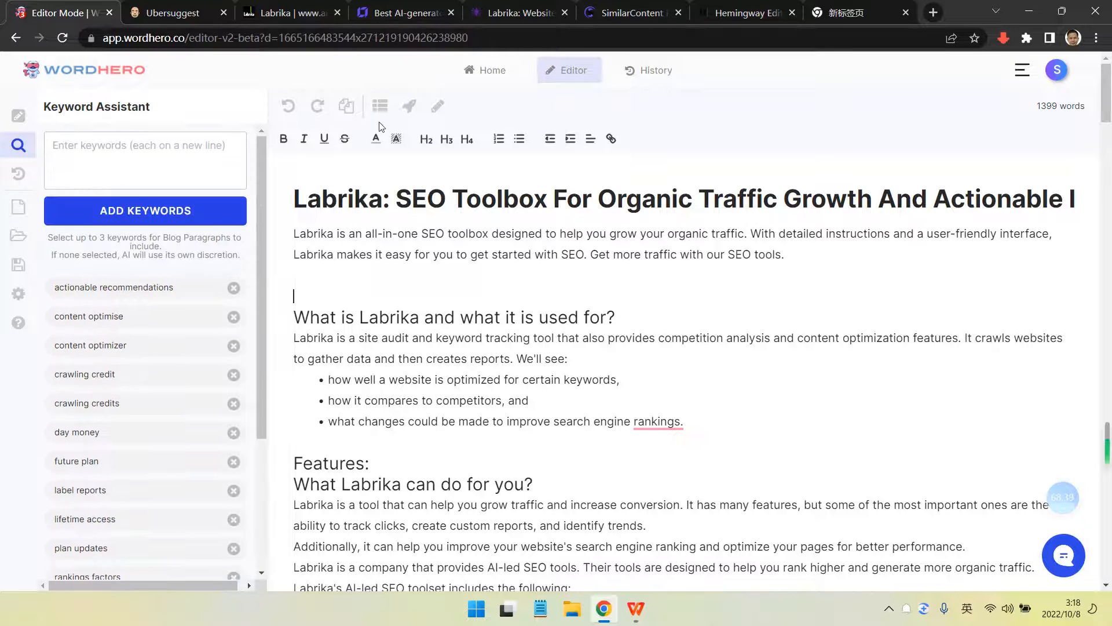
{"action": "scroll", "coordinate": [252, 313], "scroll_direction": "down", "scroll_amount": 4}
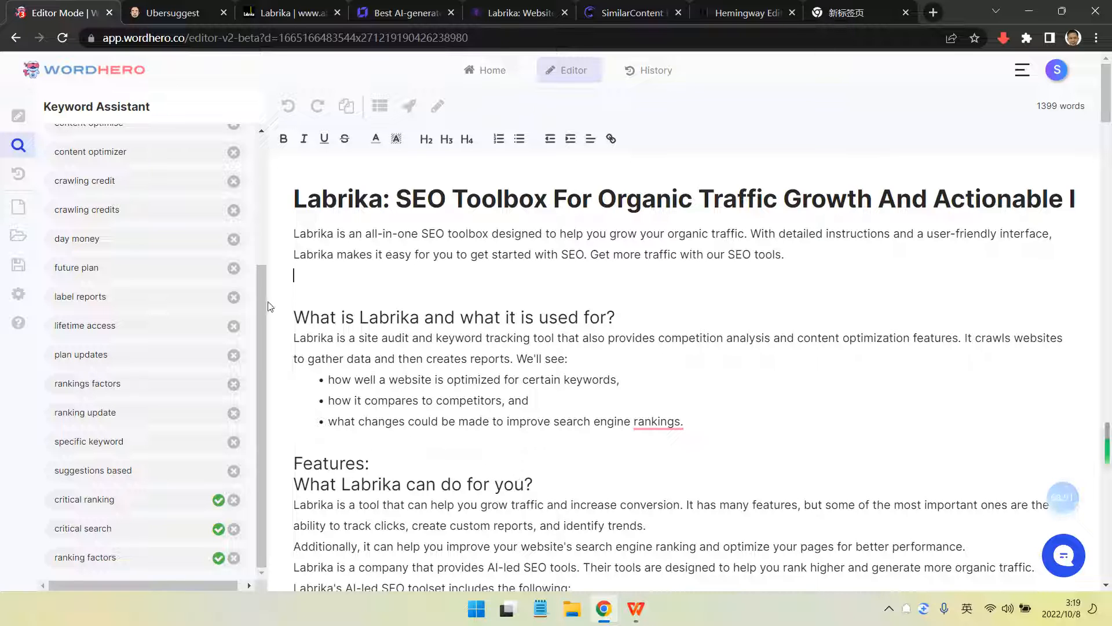
{"action": "scroll", "coordinate": [235, 288], "scroll_direction": "up", "scroll_amount": 4}
{"action": "left_click", "coordinate": [806, 255]}
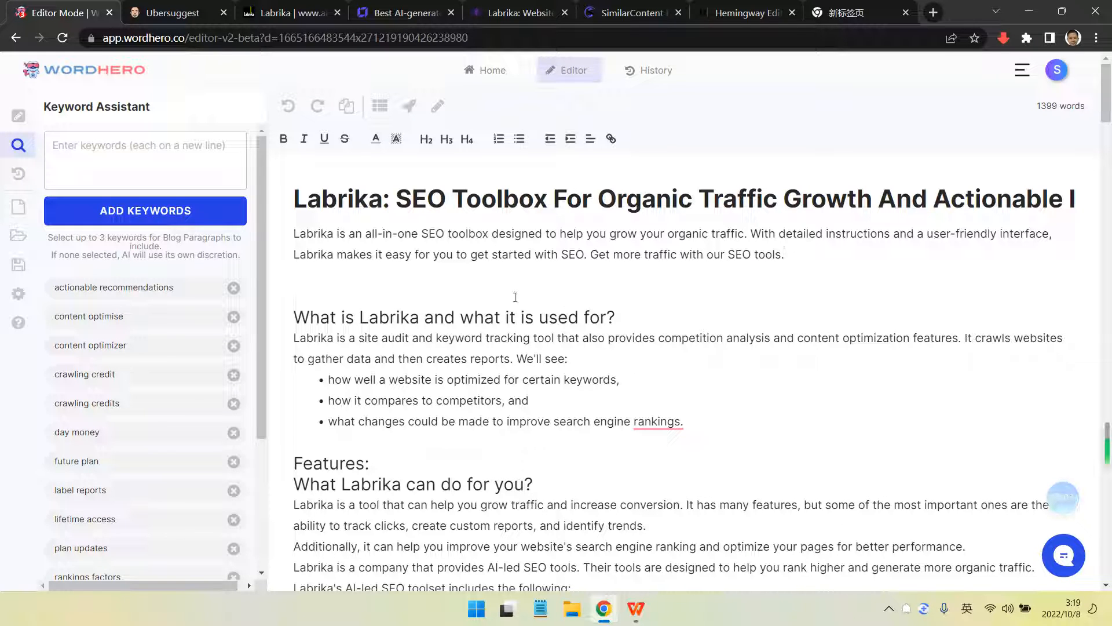
{"action": "left_click", "coordinate": [633, 365]}
{"action": "scroll", "coordinate": [235, 353], "scroll_direction": "down", "scroll_amount": 3}
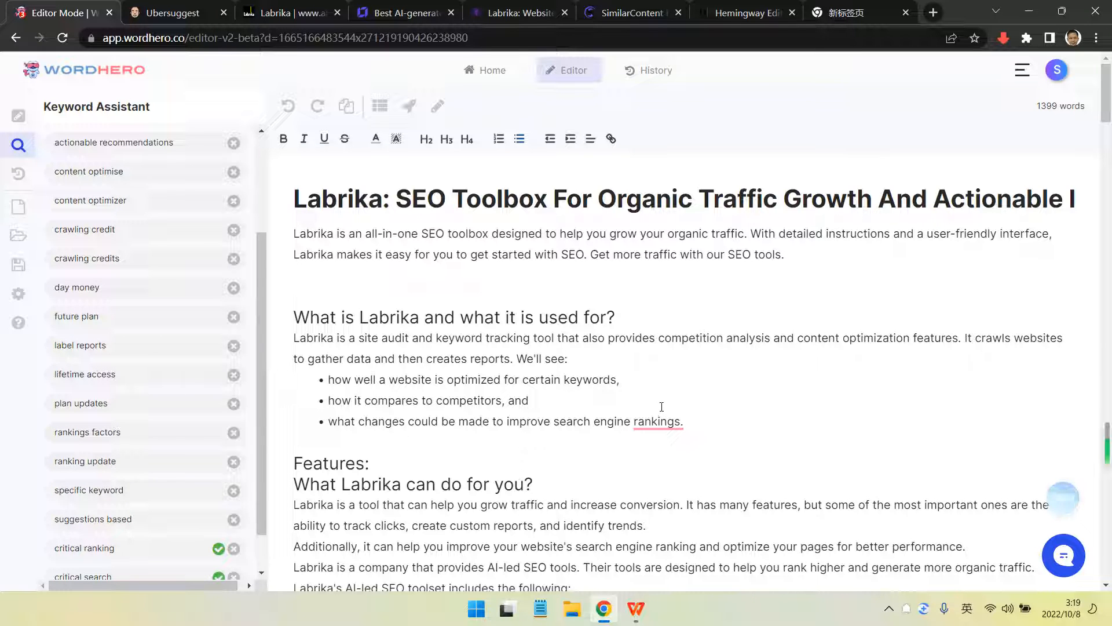
{"action": "scroll", "coordinate": [191, 400], "scroll_direction": "up", "scroll_amount": 3}
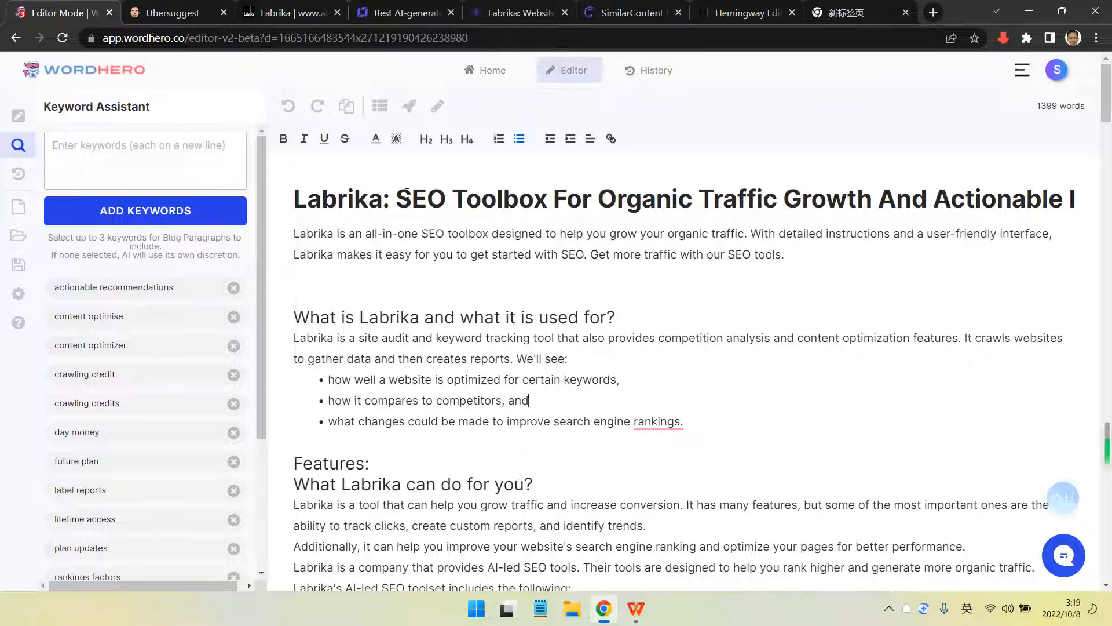
{"action": "left_click", "coordinate": [712, 416]}
{"action": "mouse_move", "coordinate": [681, 422]}
{"action": "left_click", "coordinate": [727, 419]}
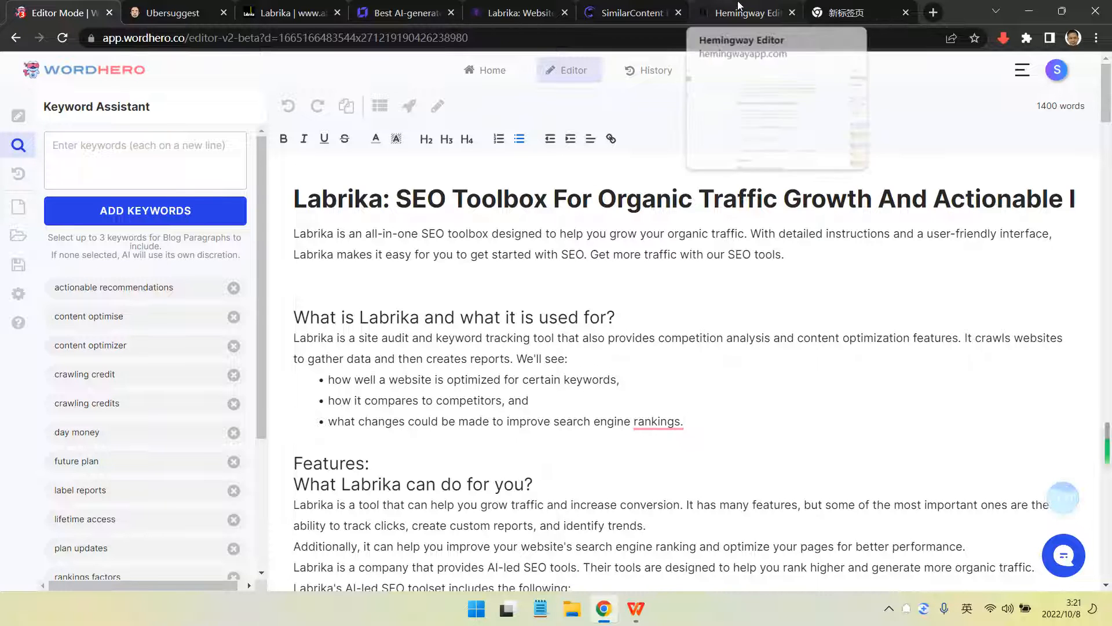
Switch to the published Labrika article and open the site's Similar Content Pro page
{"action": "left_click", "coordinate": [508, 8]}
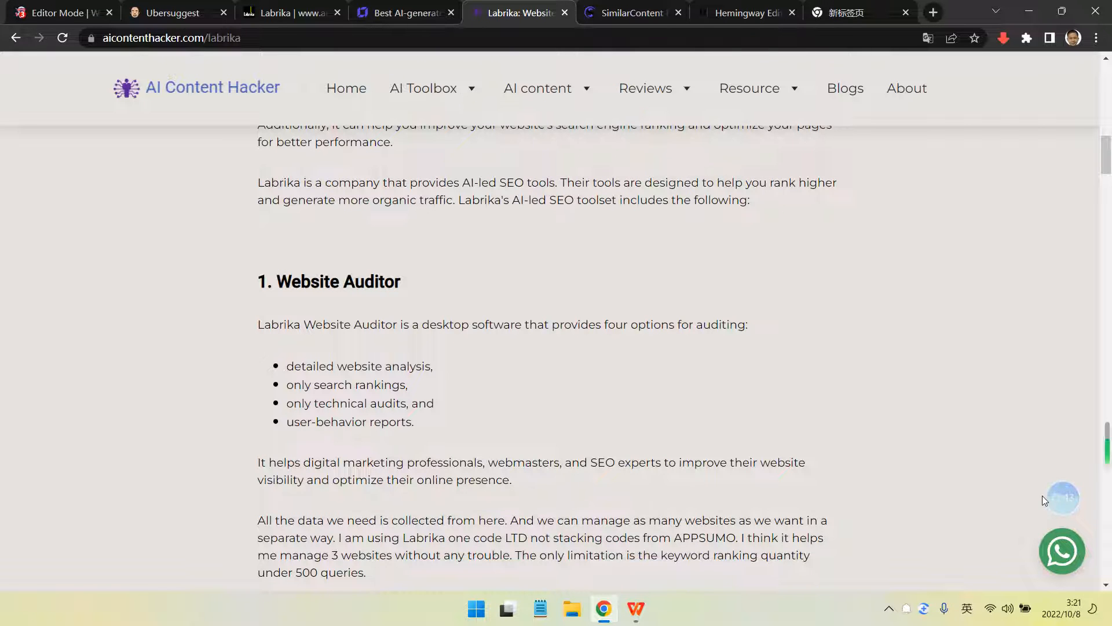
{"action": "mouse_move", "coordinate": [1072, 498]}
{"action": "left_click_drag", "start_coordinate": [1072, 498], "coordinate": [1021, 509]}
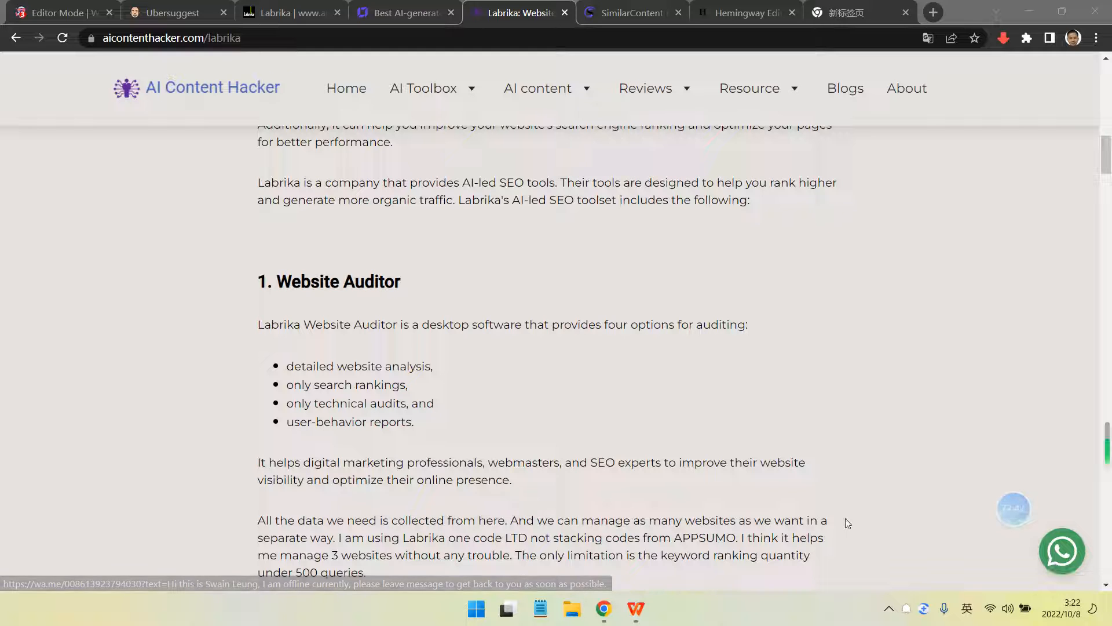
{"action": "mouse_move", "coordinate": [440, 90]}
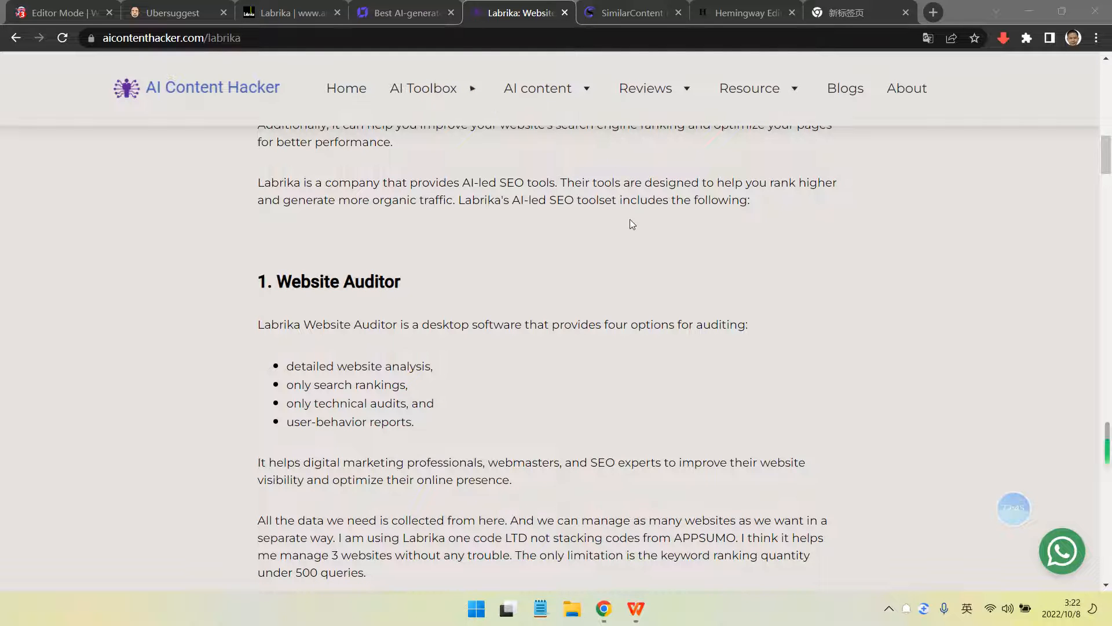
{"action": "left_click", "coordinate": [758, 343]}
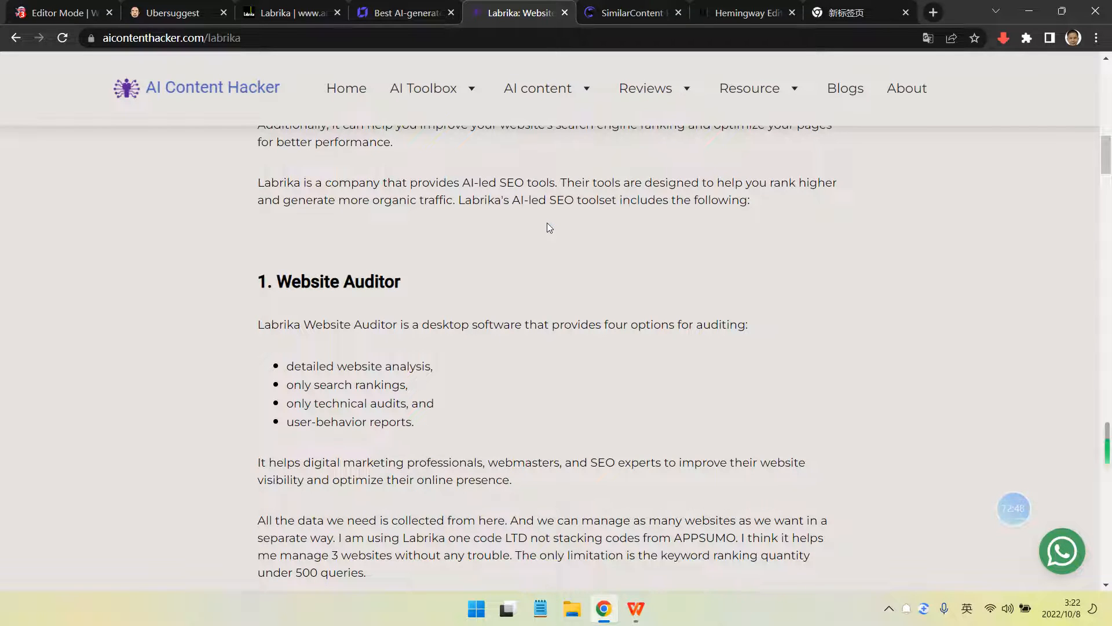
{"action": "mouse_move", "coordinate": [453, 102]}
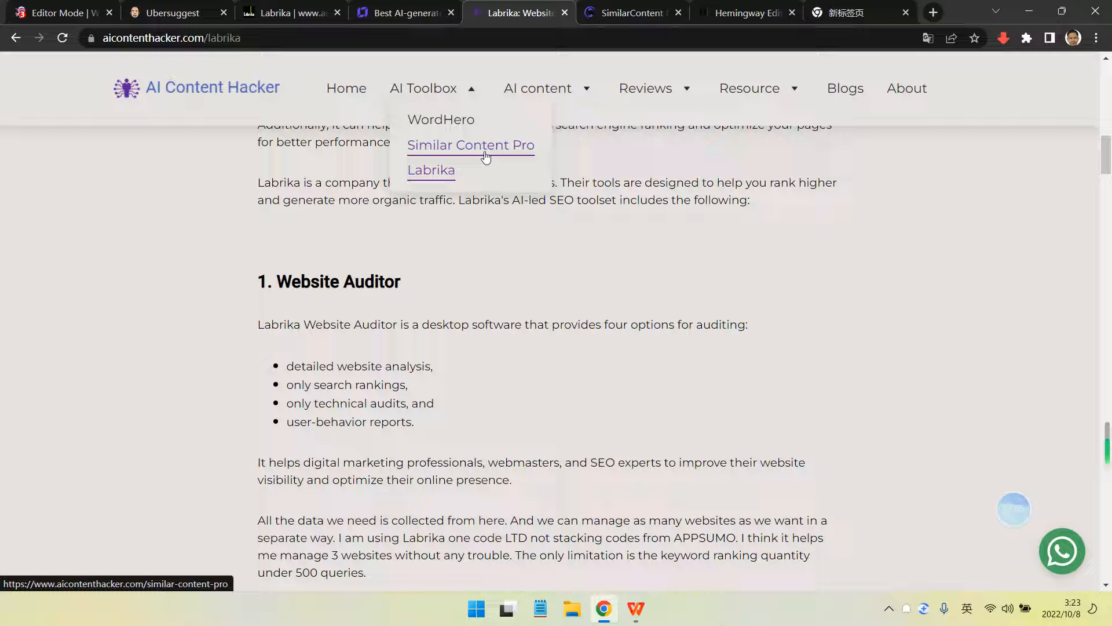
{"action": "left_click", "coordinate": [486, 157]}
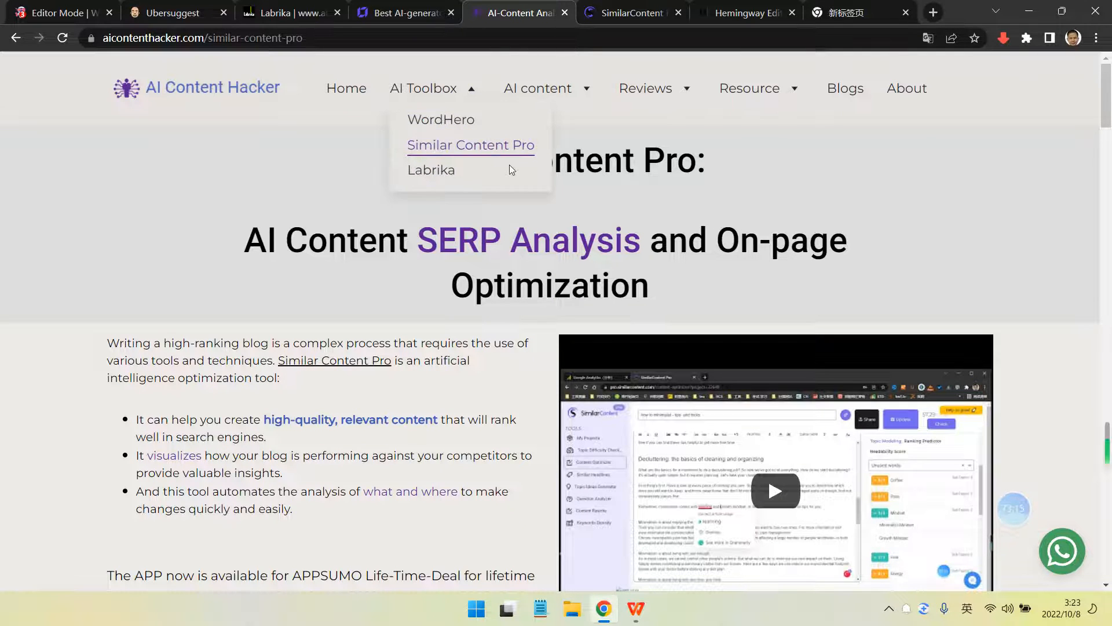
Switch to Ubersuggest and look over the Keyword Ideas list for labrika with its volume and SEO difficulty columns
{"action": "left_click", "coordinate": [87, 12]}
{"action": "left_click", "coordinate": [157, 12]}
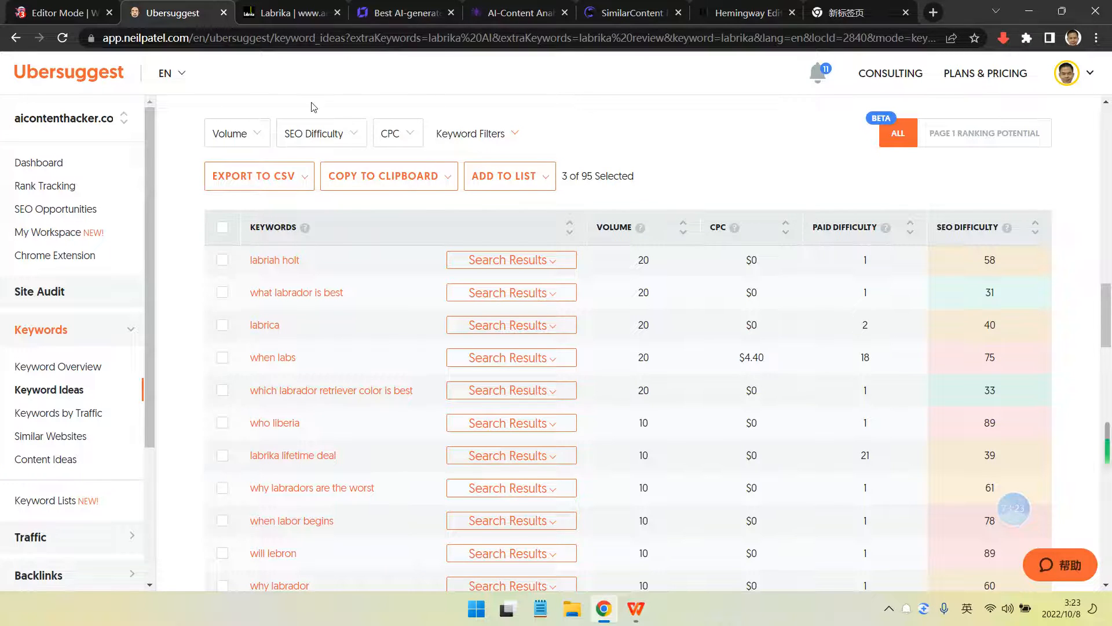
{"action": "scroll", "coordinate": [502, 300], "scroll_direction": "up", "scroll_amount": 1}
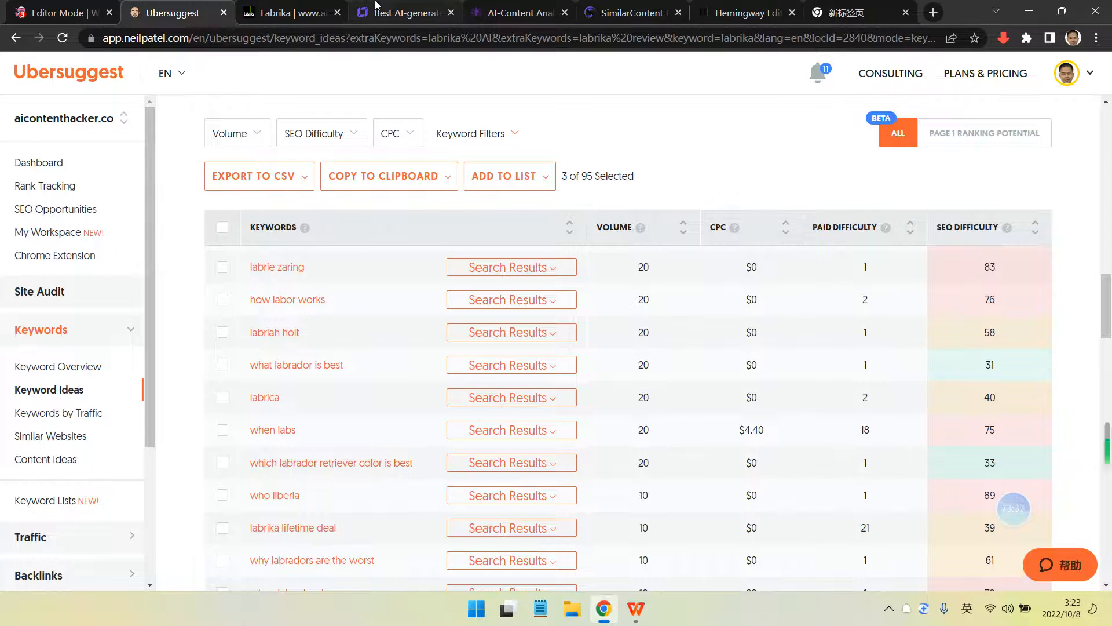
Return to the AI Content Hacker site and open its published Labrika page
{"action": "left_click", "coordinate": [375, 7]}
{"action": "left_click", "coordinate": [292, 13]}
{"action": "left_click", "coordinate": [510, 13]}
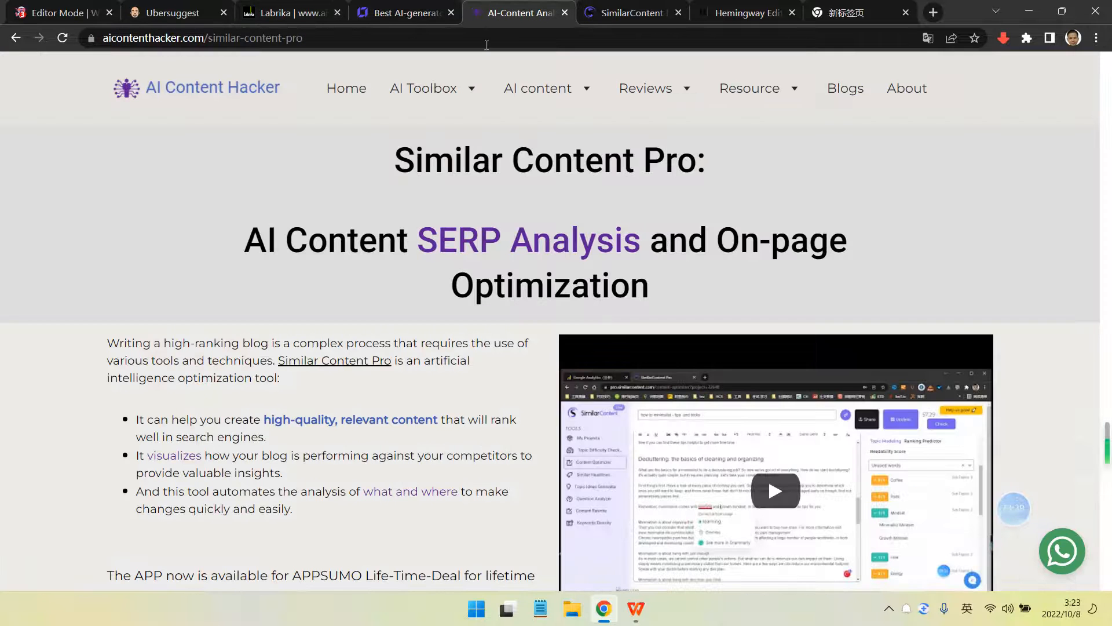
{"action": "mouse_move", "coordinate": [449, 96]}
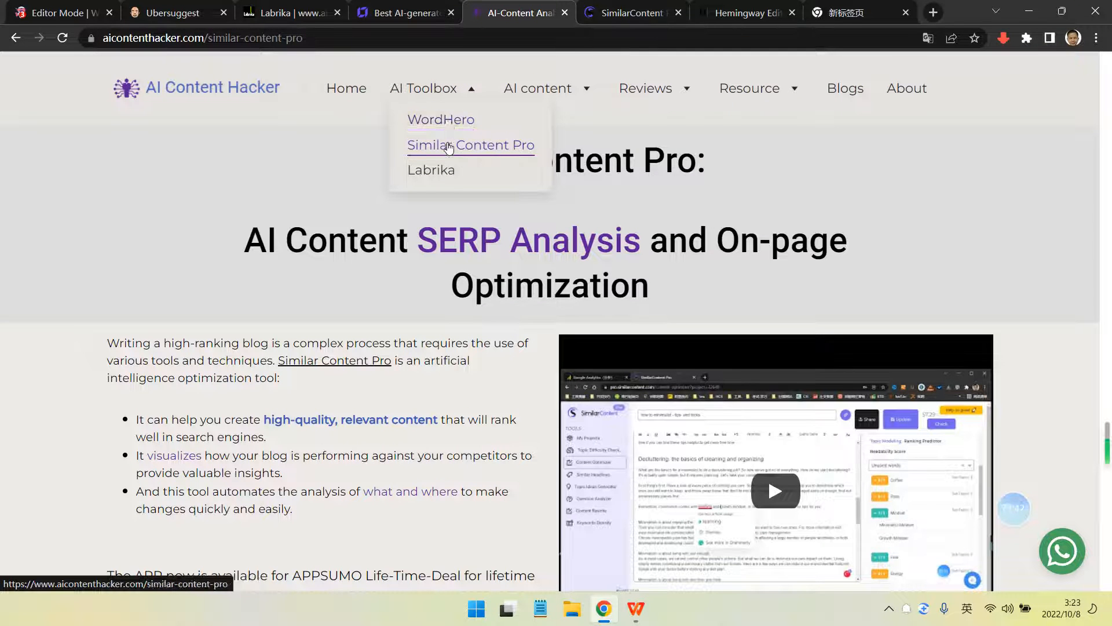
{"action": "left_click", "coordinate": [434, 171]}
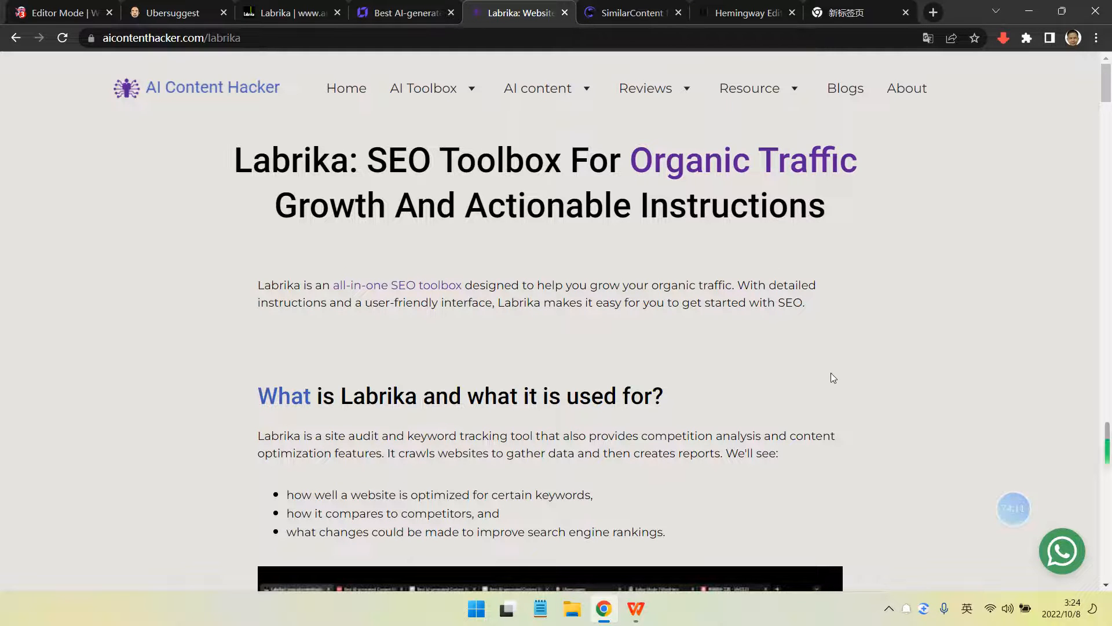
Switch to the Search Console Opportunities spreadsheet in WPS Office and check the landing page URLs of the Labrika queries
{"action": "left_click", "coordinate": [636, 608]}
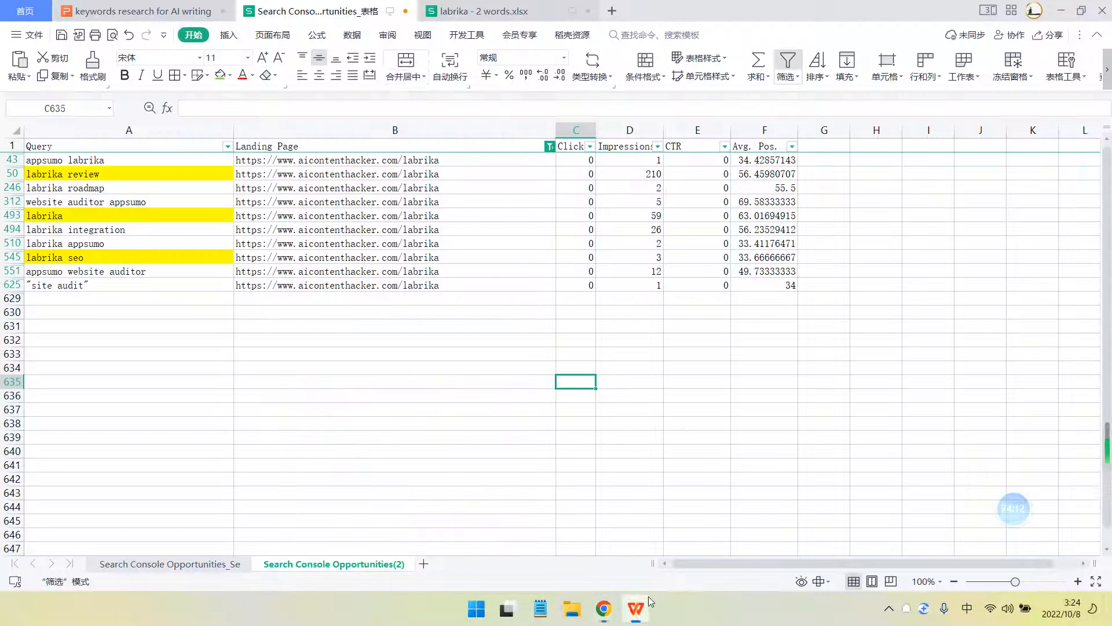
{"action": "left_click", "coordinate": [522, 213]}
{"action": "left_click", "coordinate": [328, 182]}
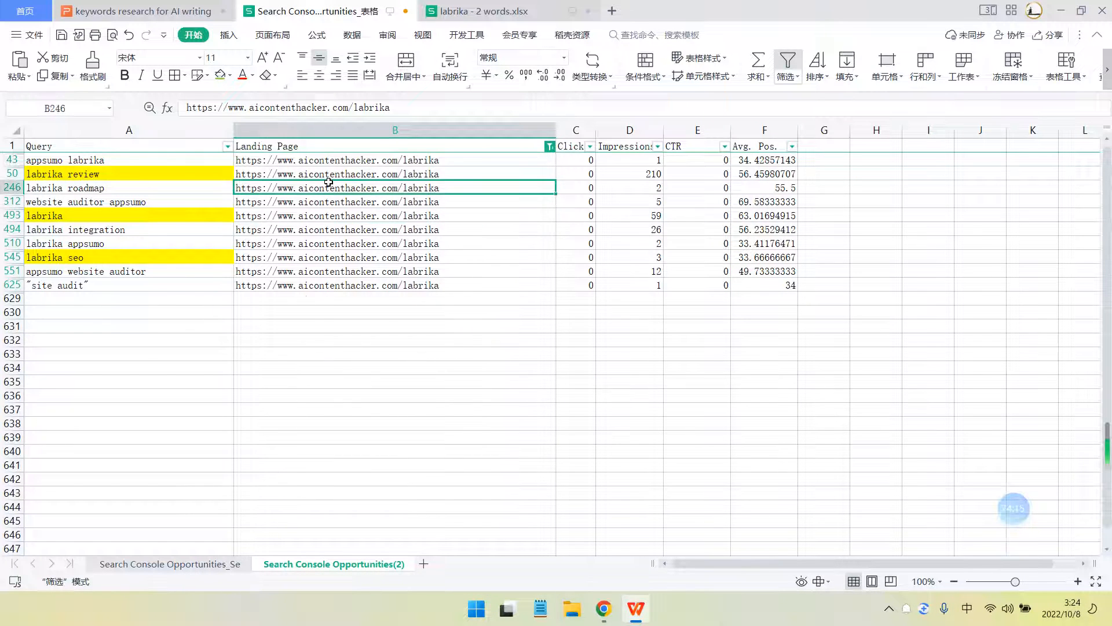
{"action": "left_click", "coordinate": [325, 174]}
{"action": "left_click", "coordinate": [391, 246]}
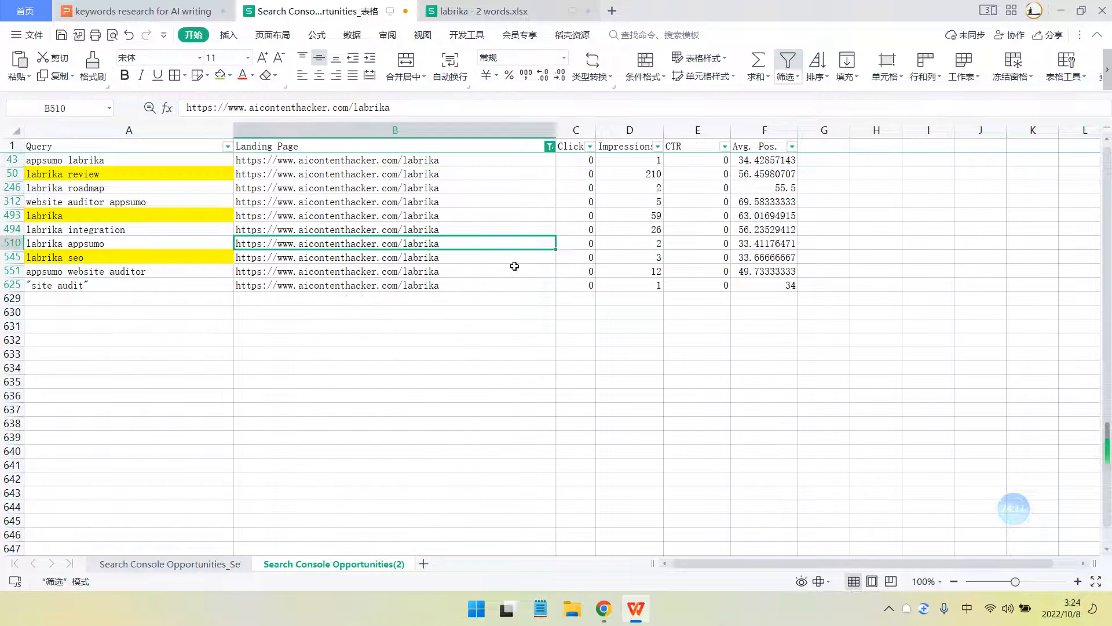
{"action": "left_click", "coordinate": [519, 258]}
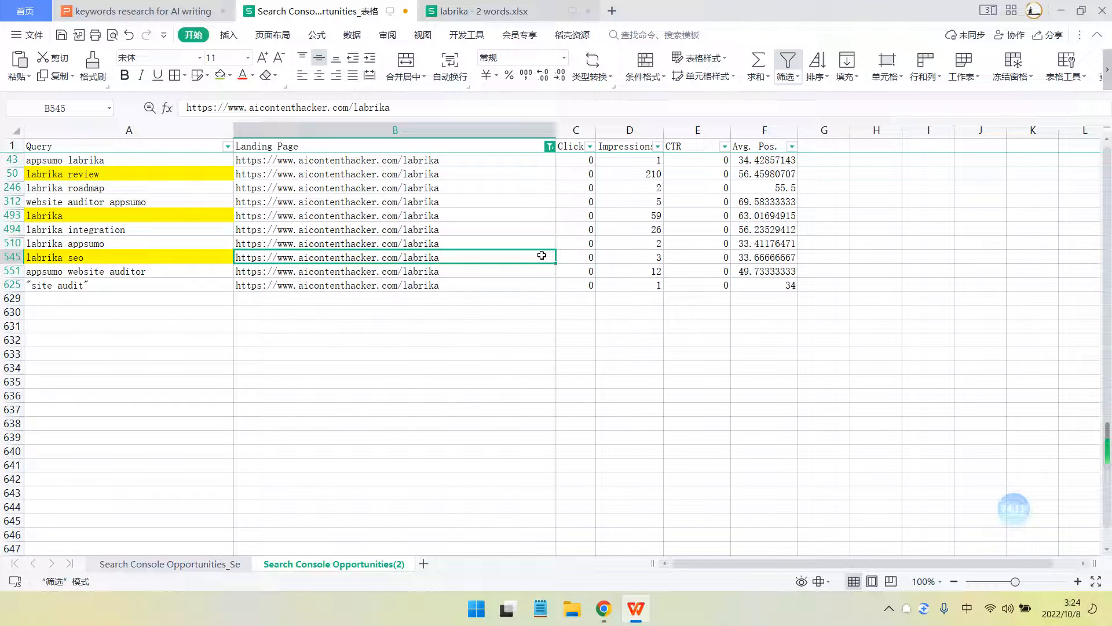
Examine the "labrika seo" query row, comparing its landing page, CTR and average position
{"action": "left_click", "coordinate": [113, 255]}
{"action": "left_click", "coordinate": [711, 258]}
{"action": "left_click", "coordinate": [763, 258]}
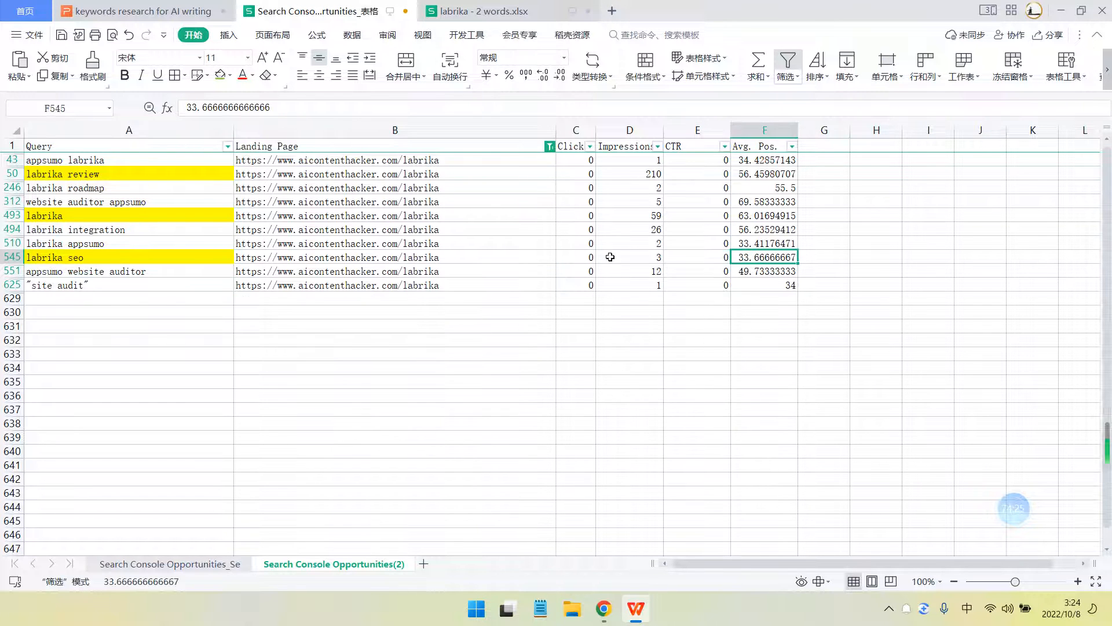
{"action": "left_click", "coordinate": [132, 262]}
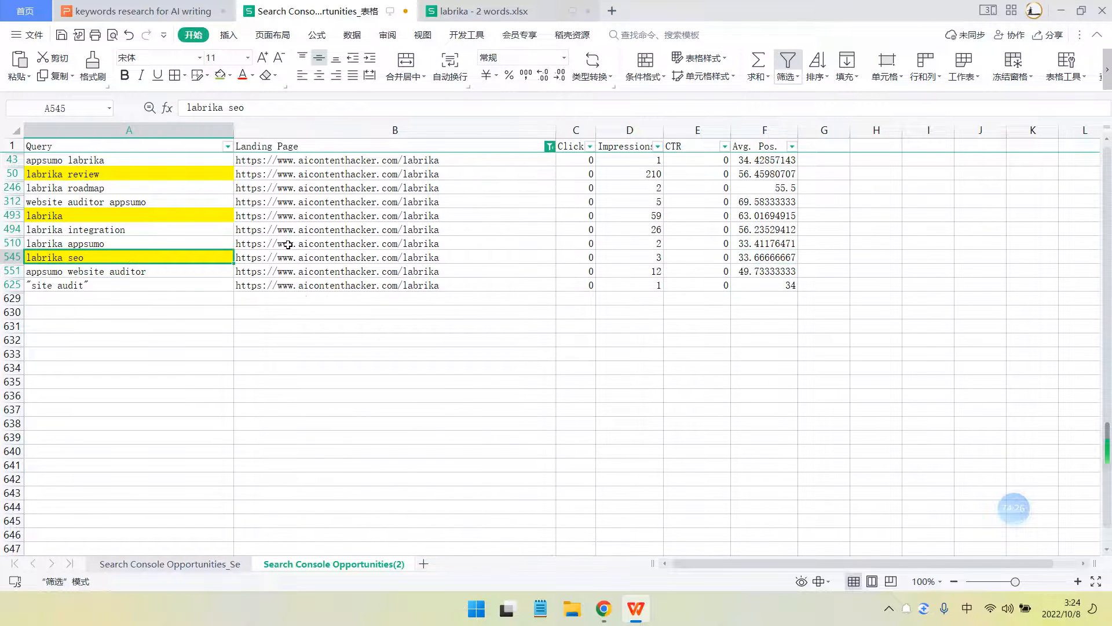
{"action": "left_click", "coordinate": [352, 255]}
{"action": "left_click", "coordinate": [772, 252]}
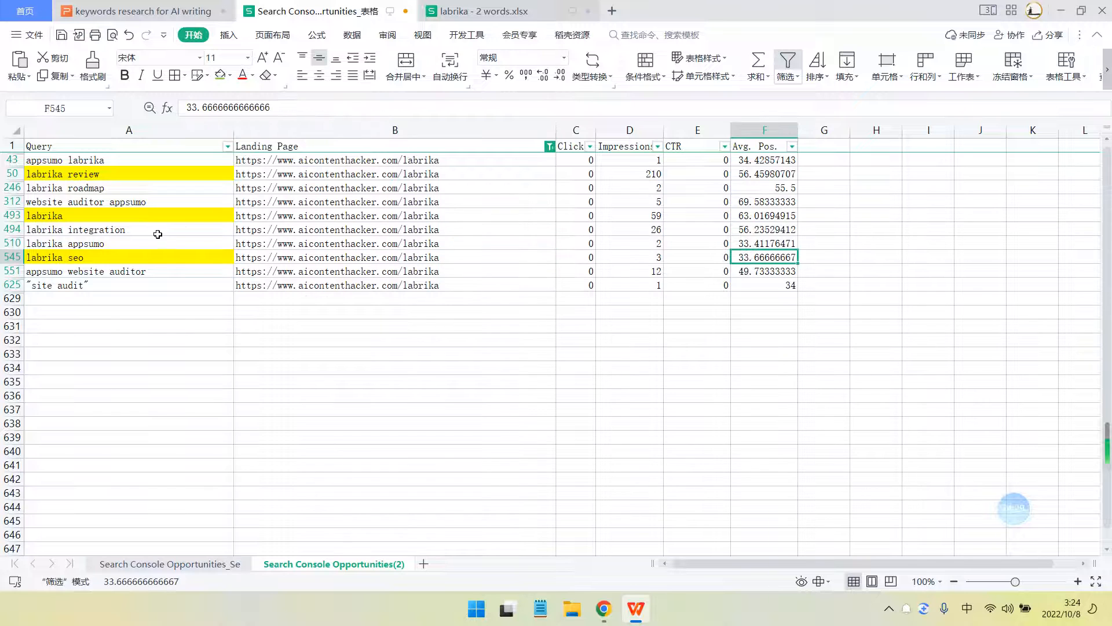
Go through the other Labrika queries and check the landing page, average position and impressions of "labrika review"
{"action": "left_click", "coordinate": [132, 248]}
{"action": "left_click", "coordinate": [141, 220]}
{"action": "left_click", "coordinate": [191, 174]}
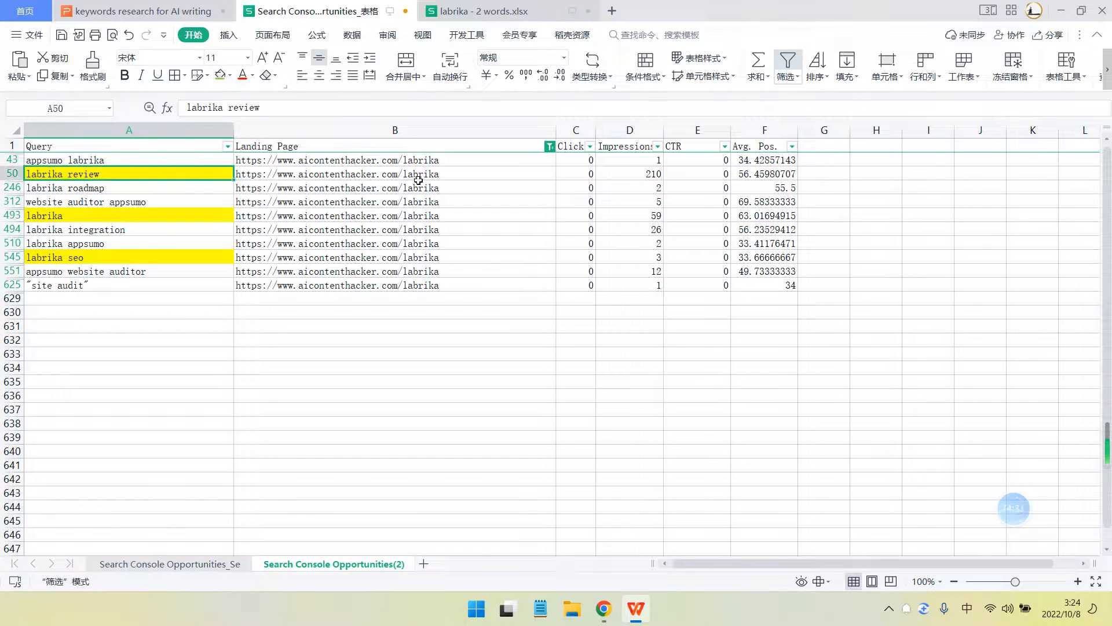
{"action": "left_click", "coordinate": [472, 171]}
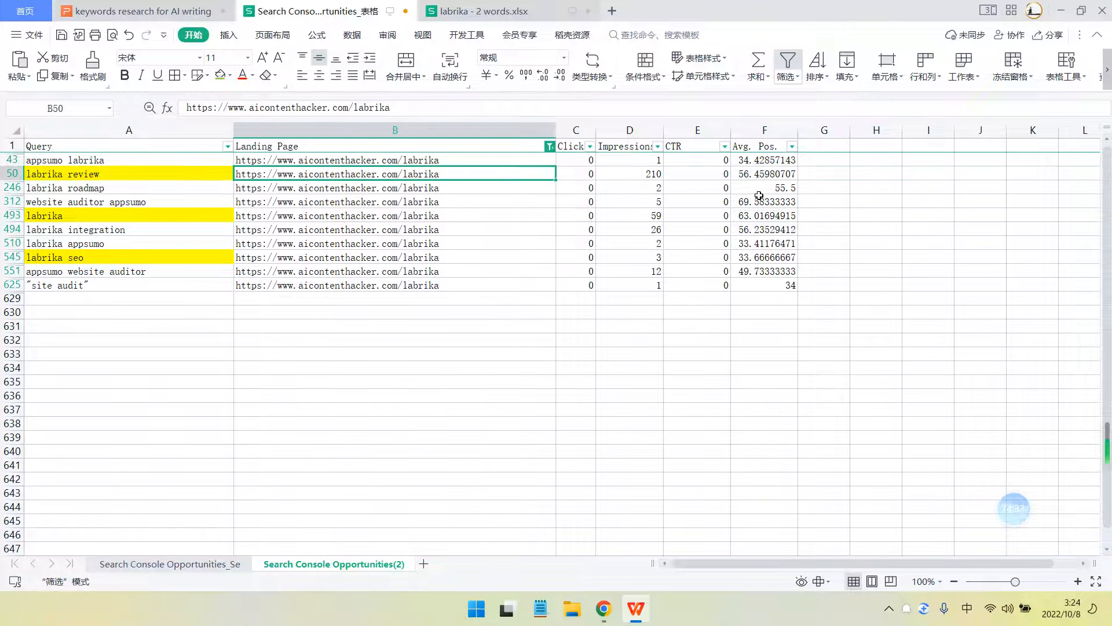
{"action": "left_click", "coordinate": [774, 176]}
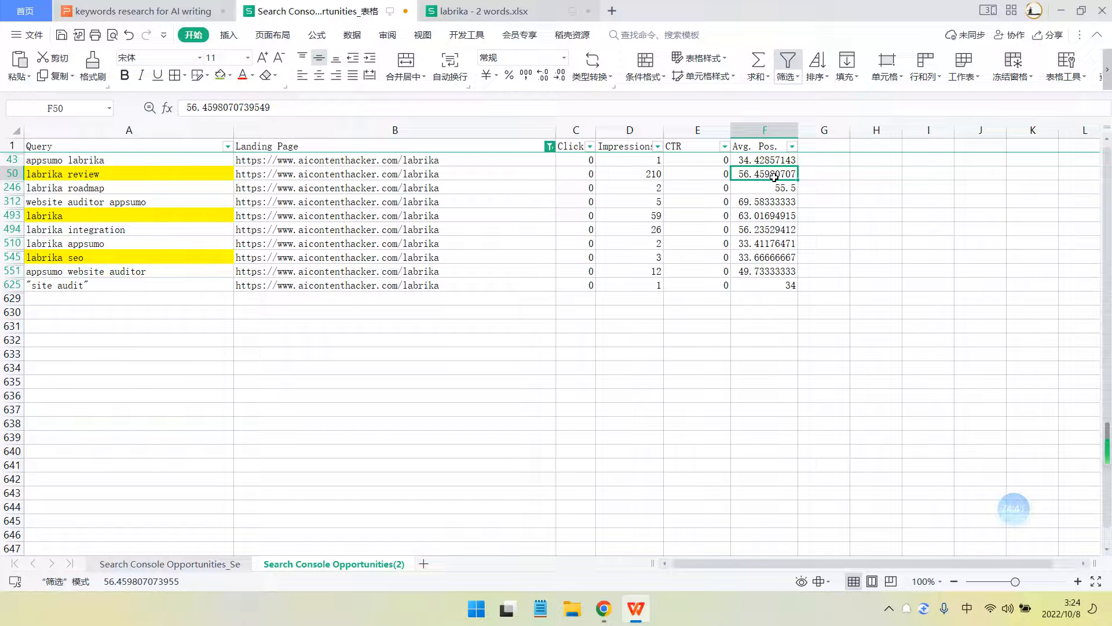
{"action": "left_click", "coordinate": [630, 172]}
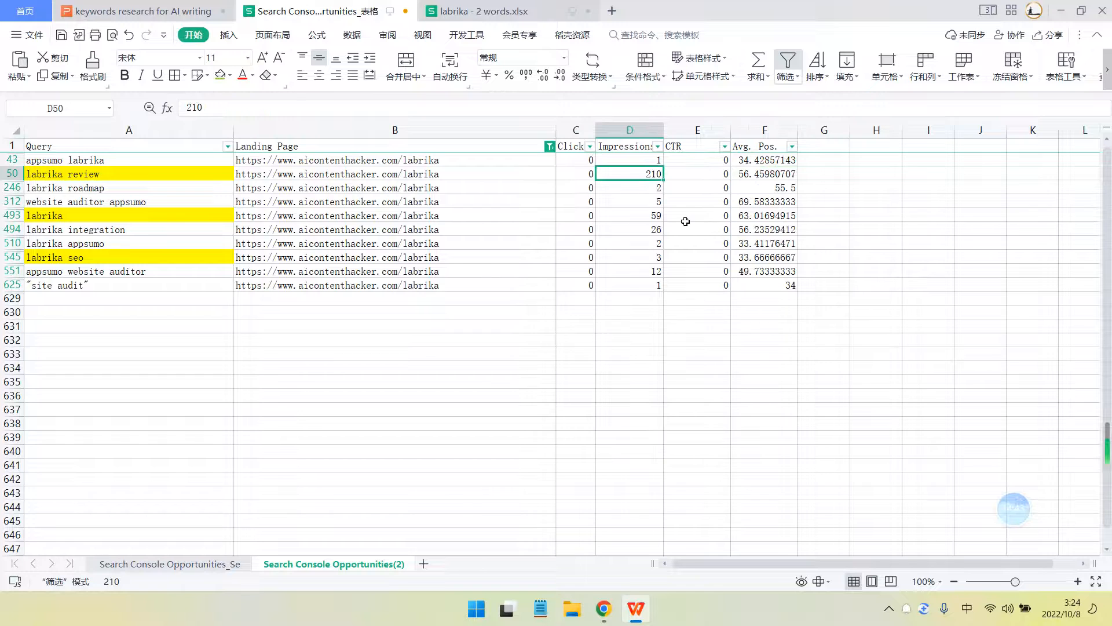
Switch back to the published Labrika page in Chrome
{"action": "left_click", "coordinate": [603, 608]}
{"action": "mouse_move", "coordinate": [1022, 511]}
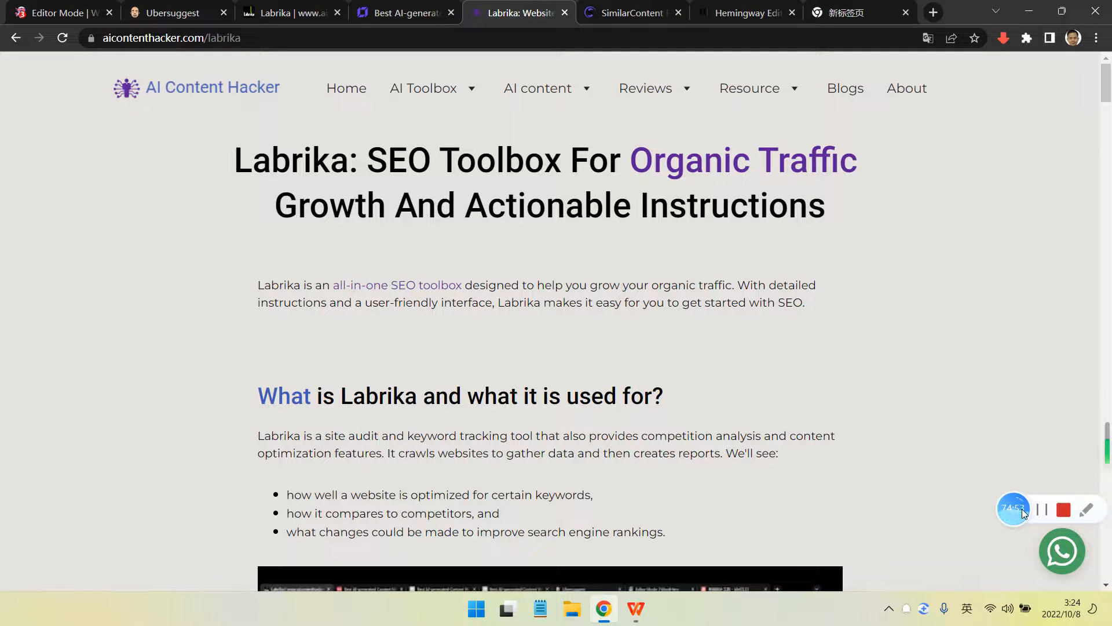
{"action": "left_click_drag", "start_coordinate": [1022, 508], "coordinate": [1024, 496]}
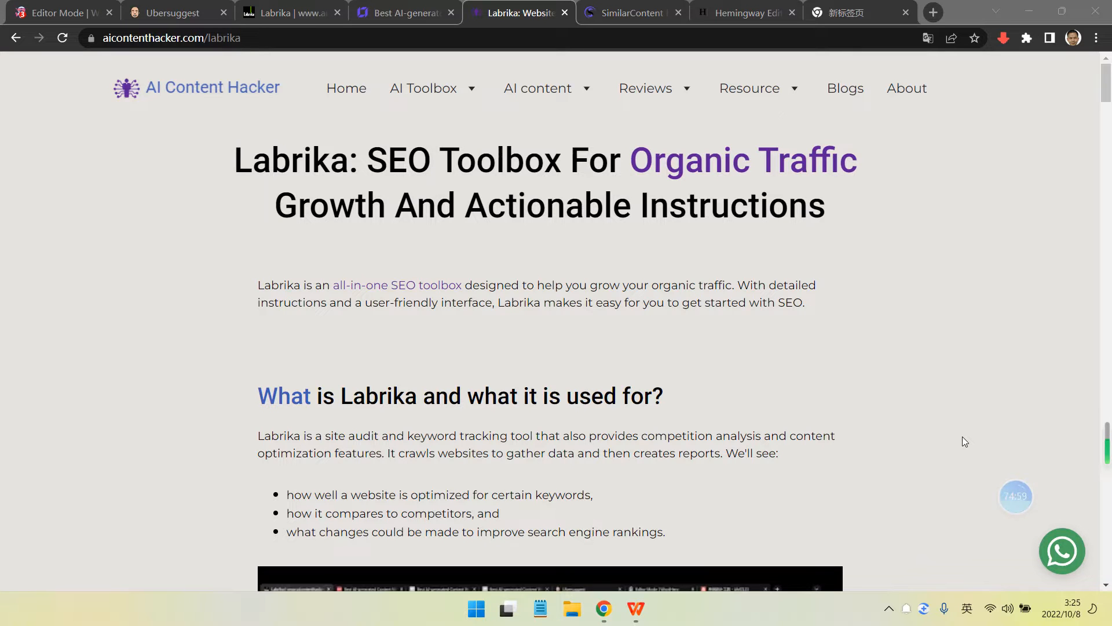
{"action": "mouse_move", "coordinate": [1017, 496]}
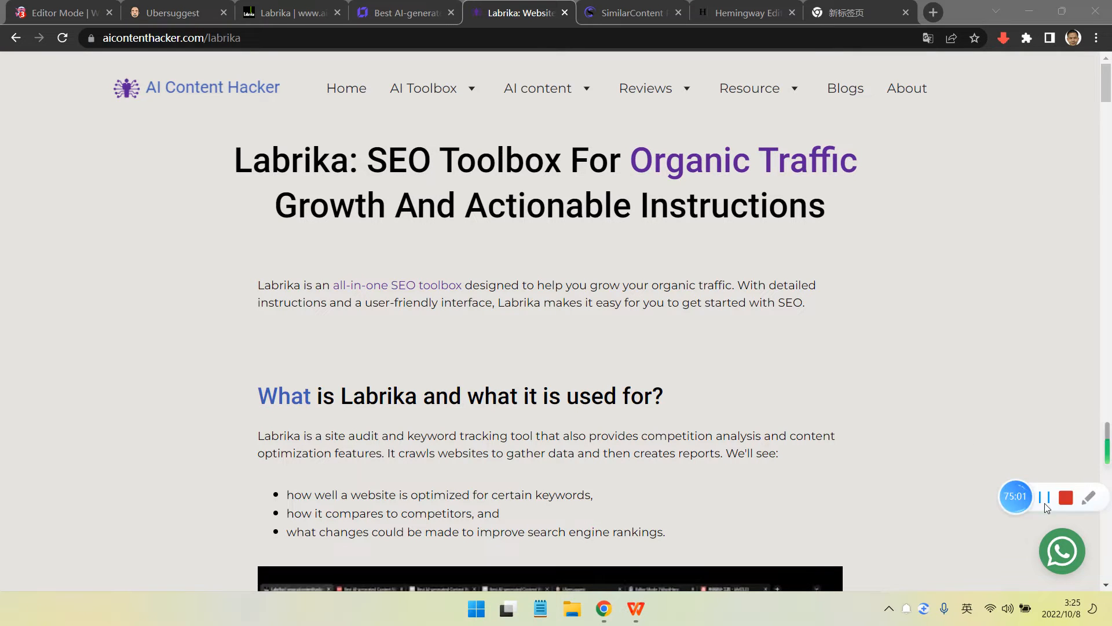